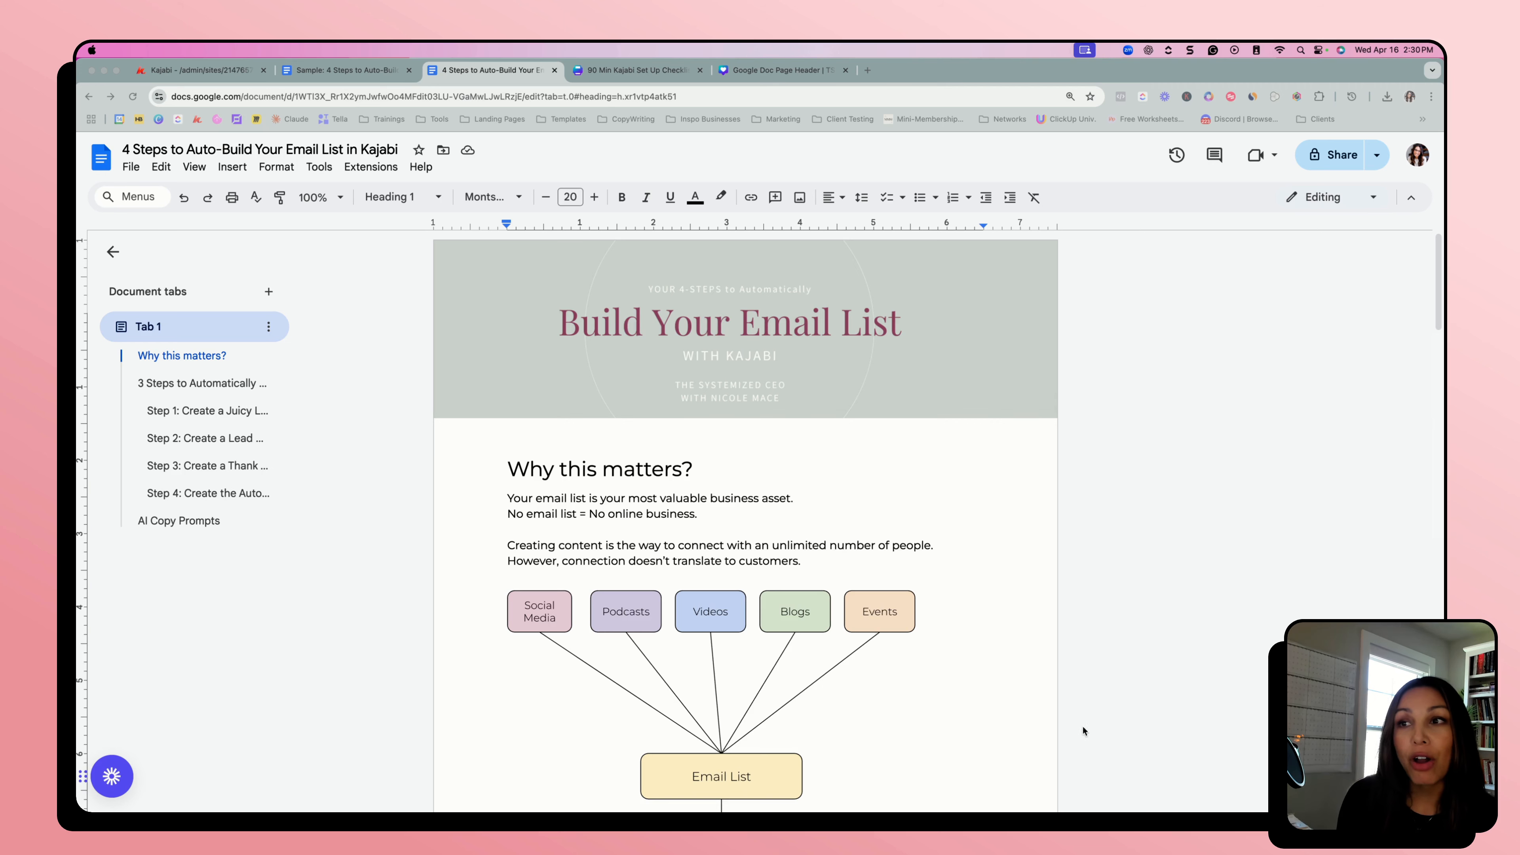
- Change the number in the "Steps to Automatically Build Your Email List with Kajabi" heading to 4
scroll(916, 682, "down", 1)
scroll(915, 680, "down", 3)
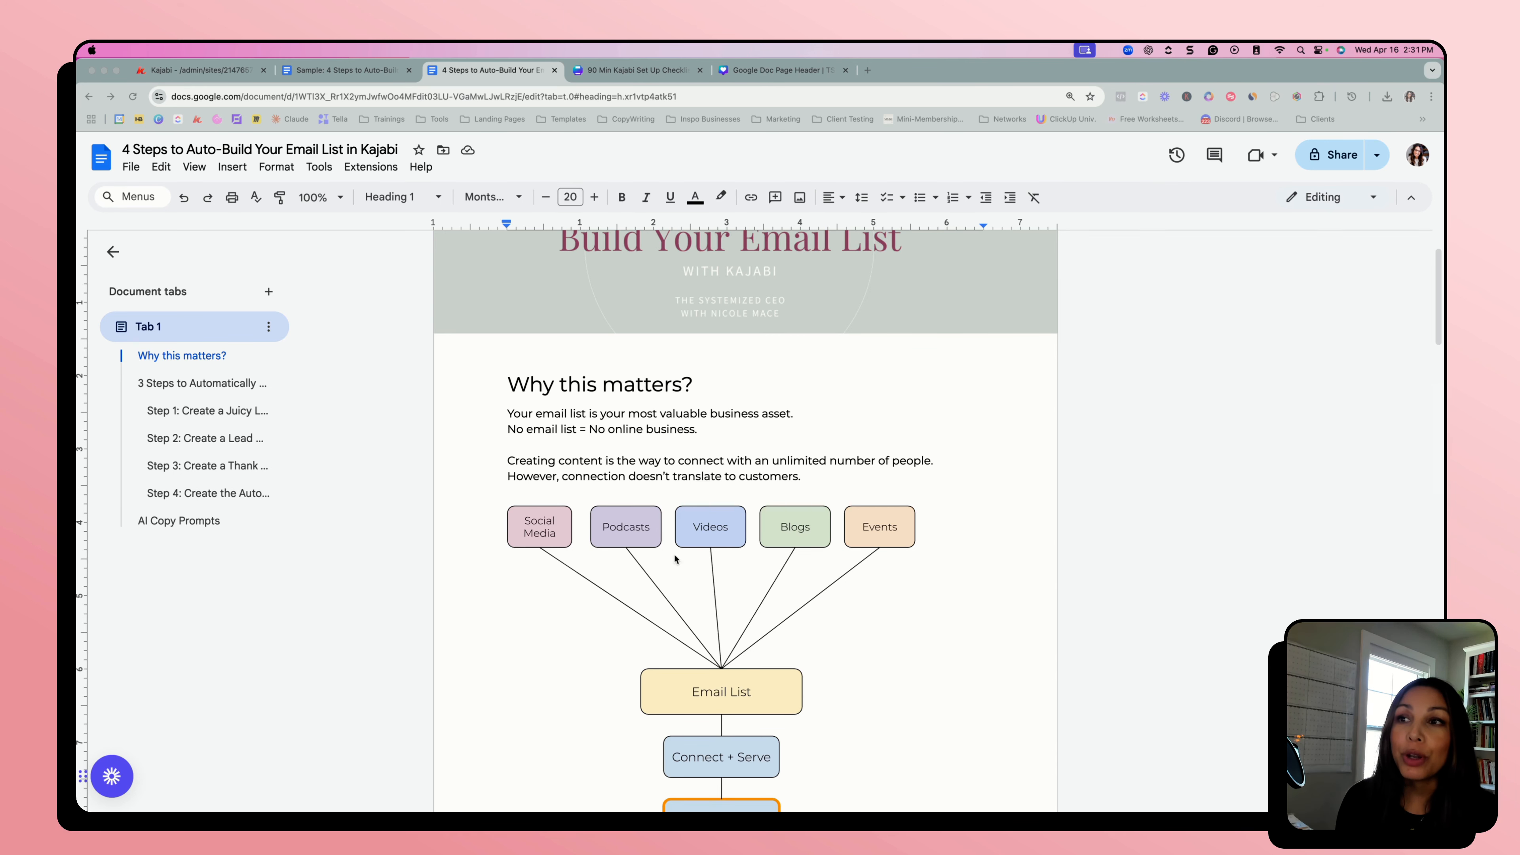
scroll(748, 613, "down", 5)
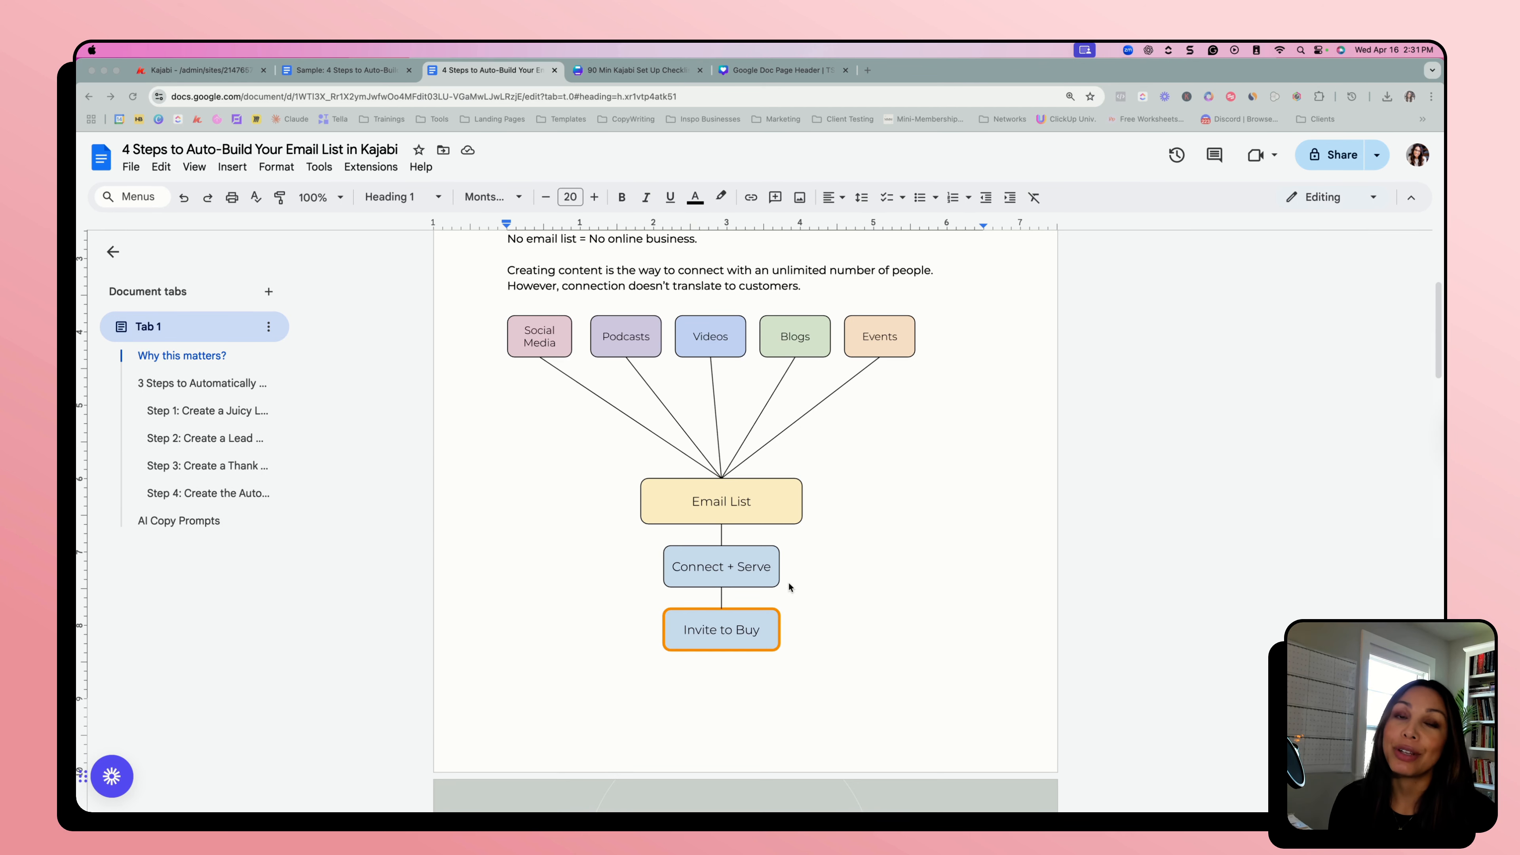
scroll(800, 607, "down", 10)
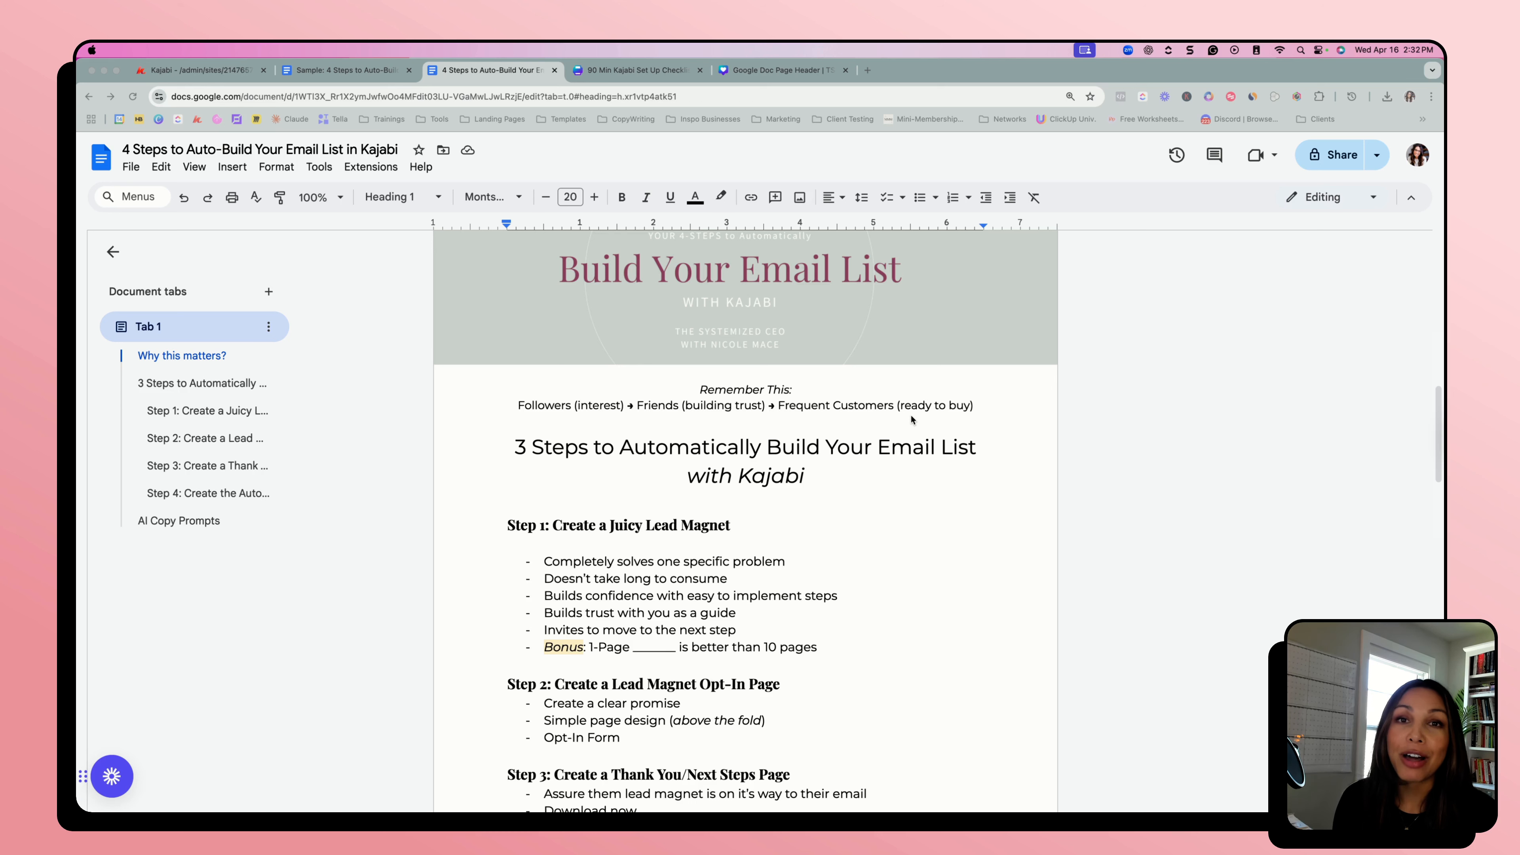
scroll(910, 414, "down", 2)
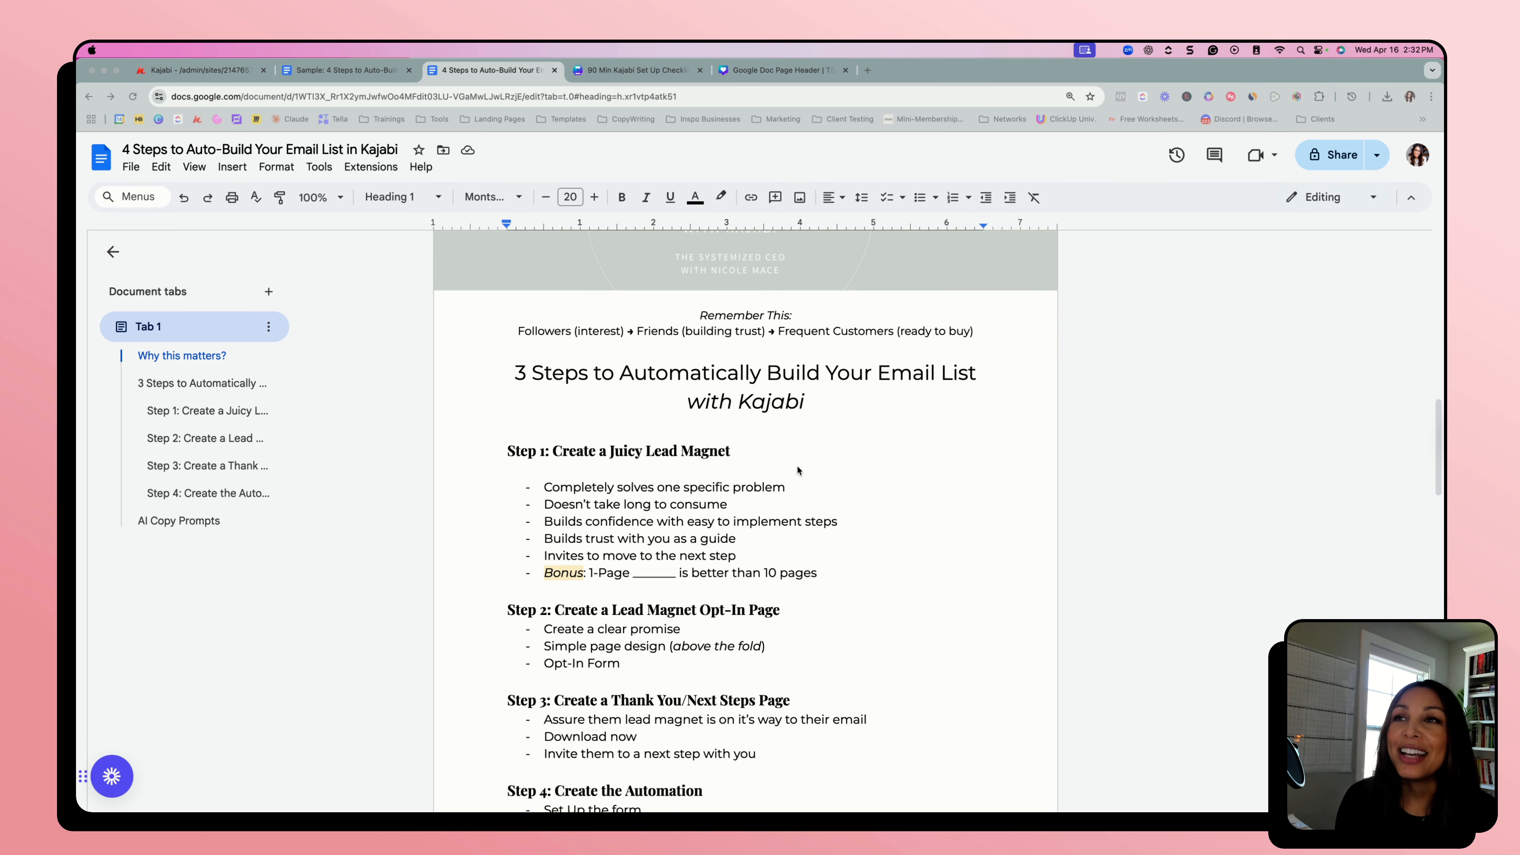
left_click(519, 375)
key("Delete")
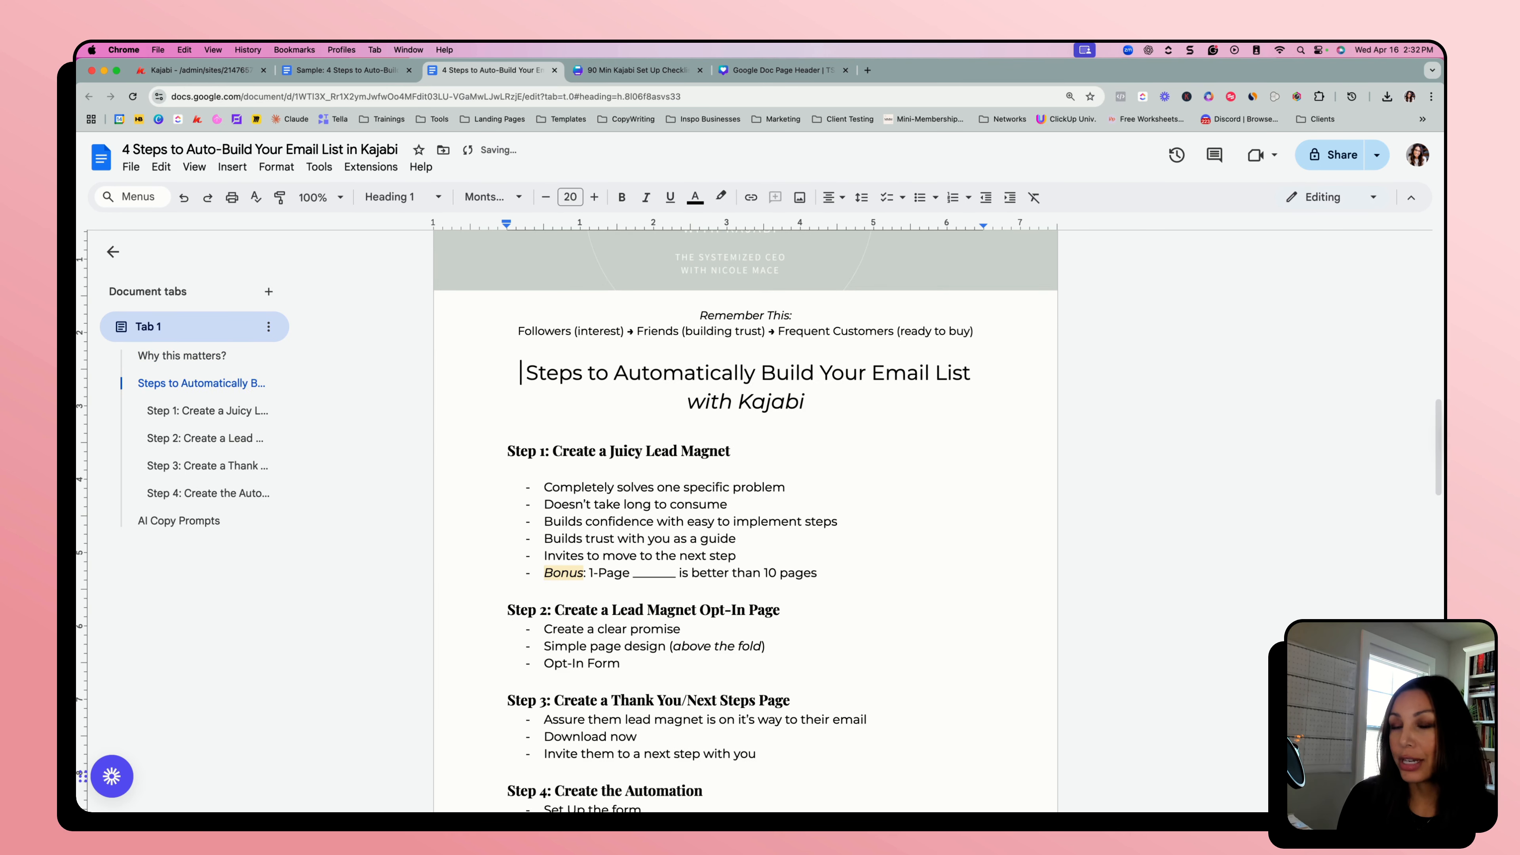
type("4")
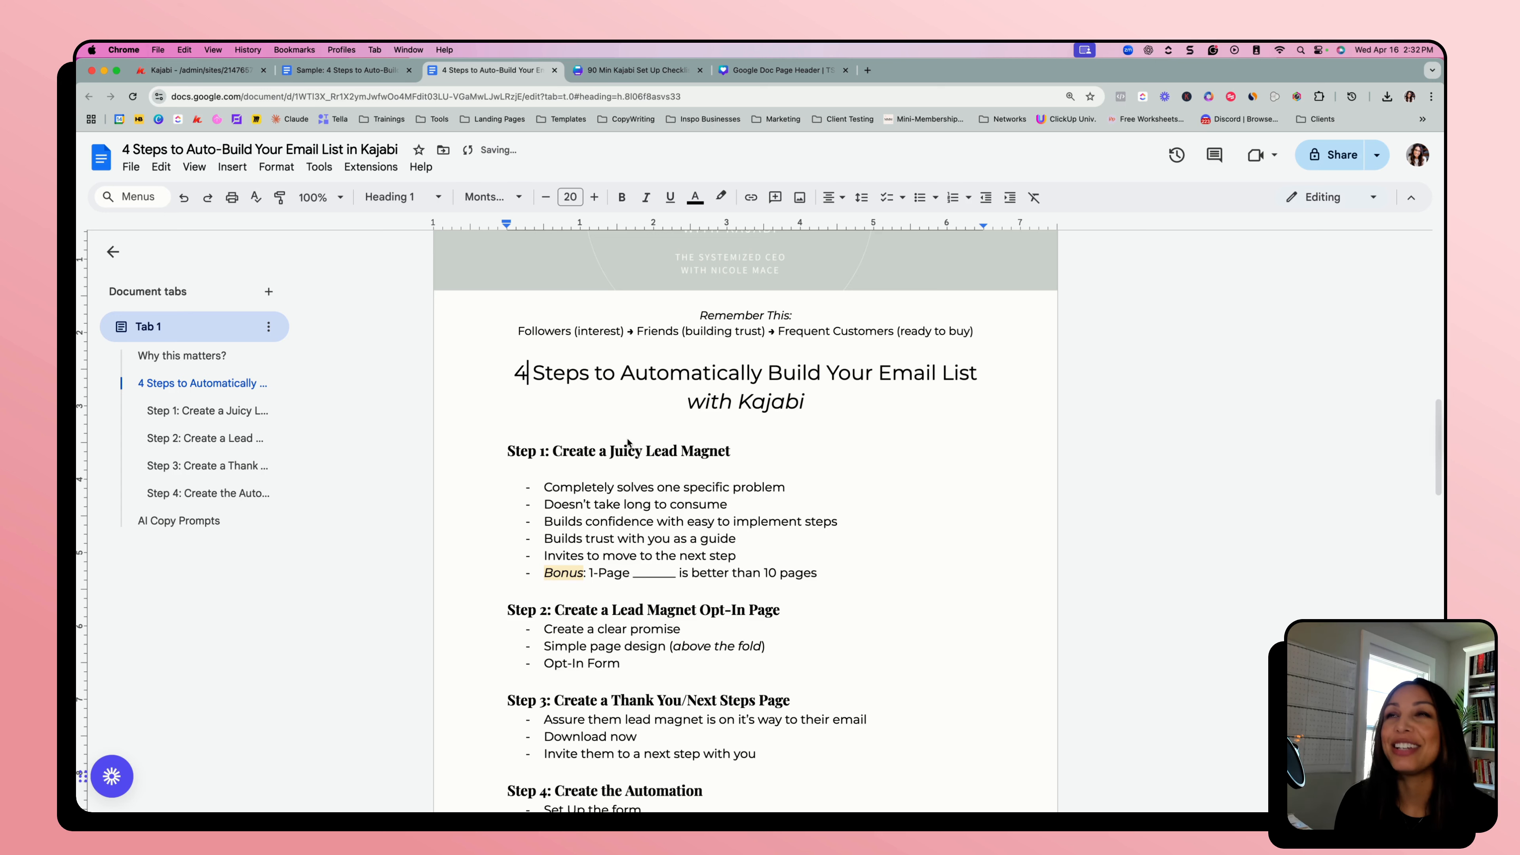
- Review the four steps under the main heading and select "1-Page" in the Bonus line of Step 1
scroll(881, 548, "down", 1)
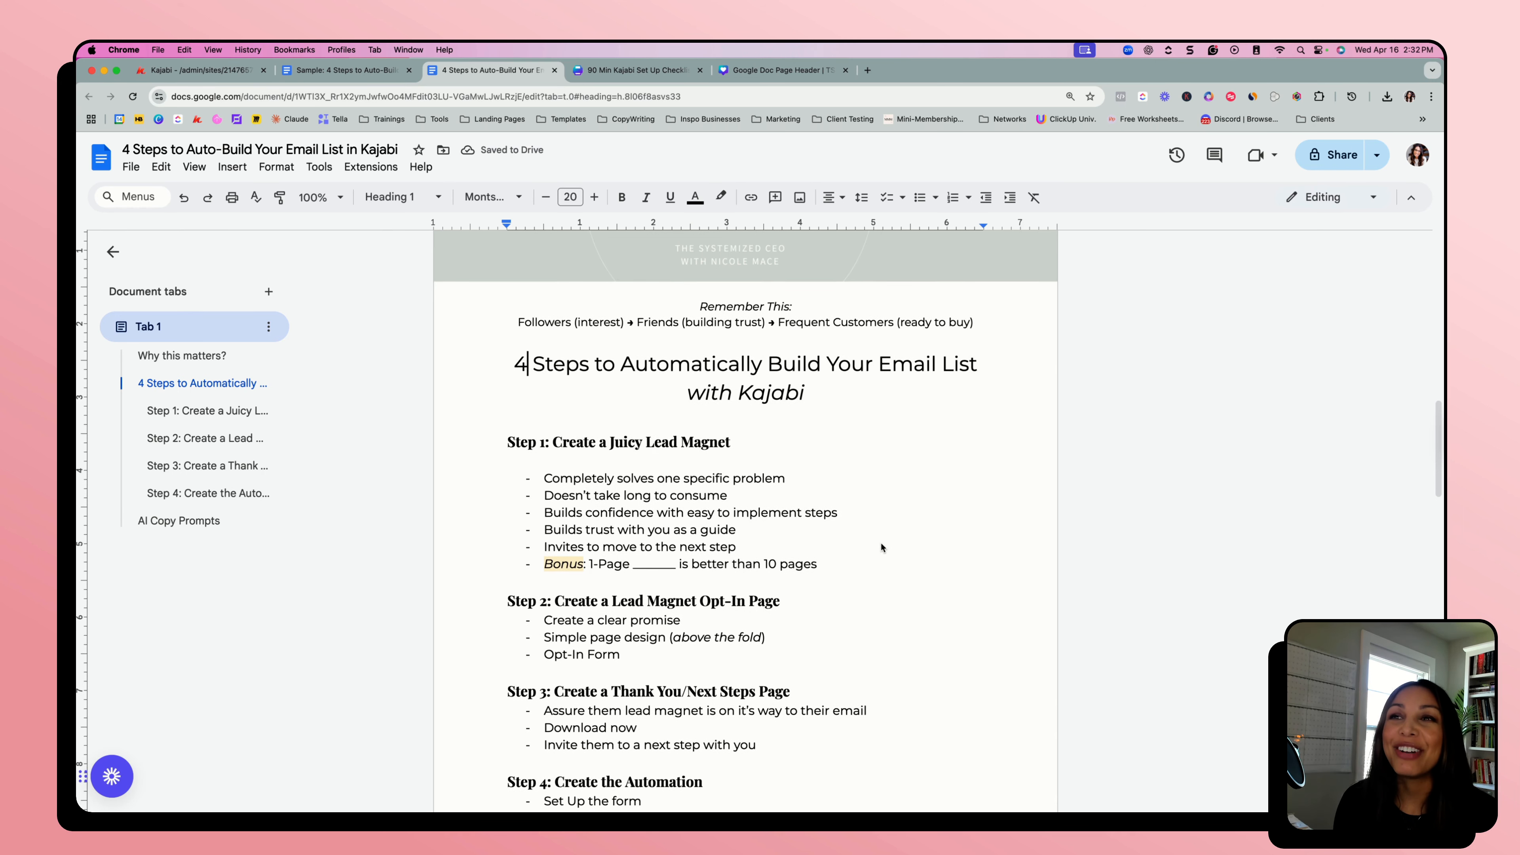
scroll(874, 545, "down", 2)
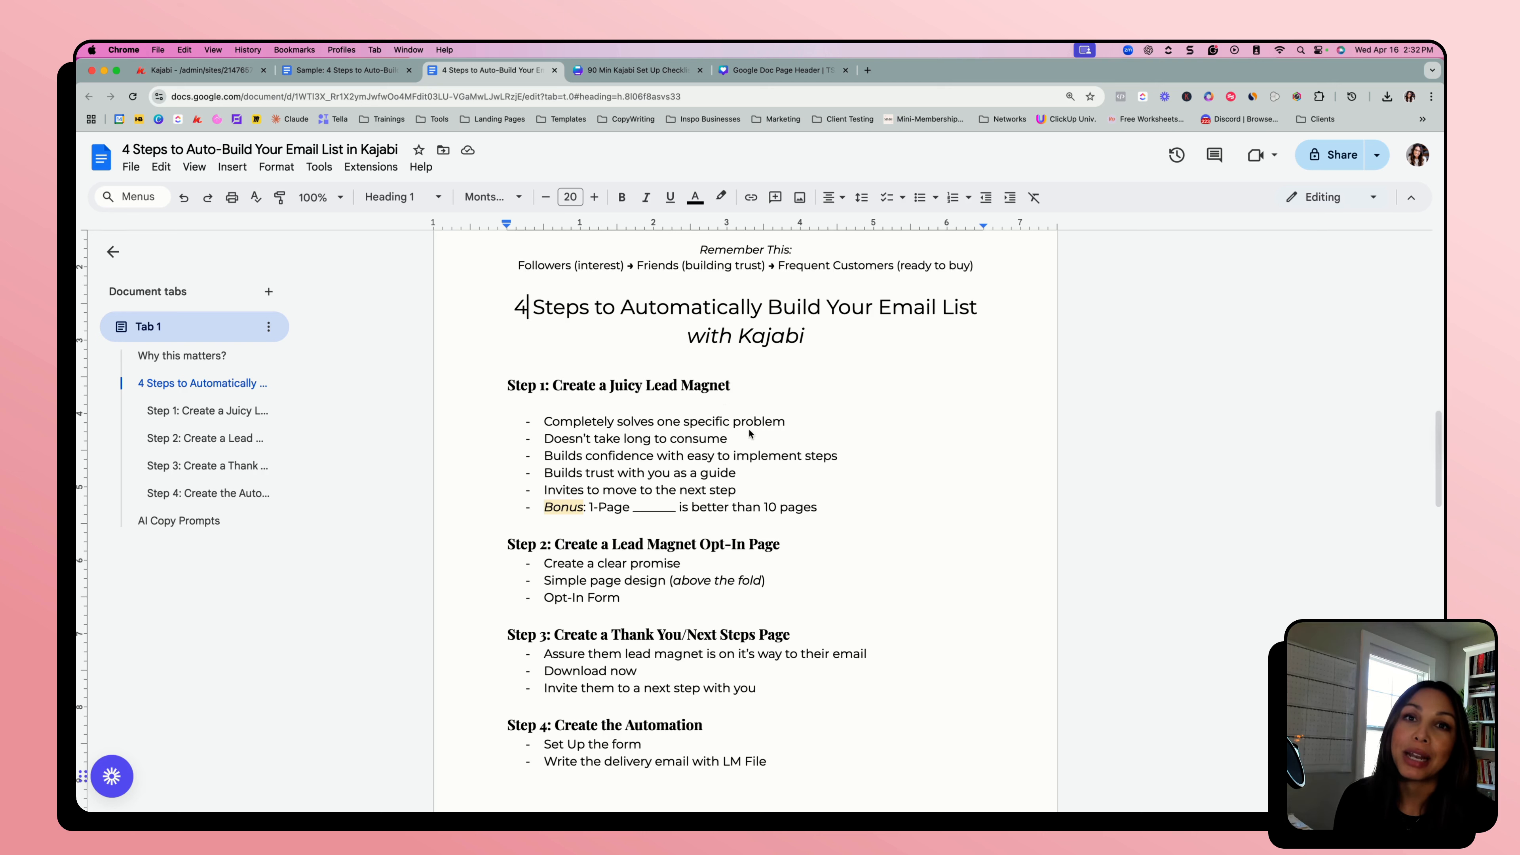
scroll(749, 434, "down", 3)
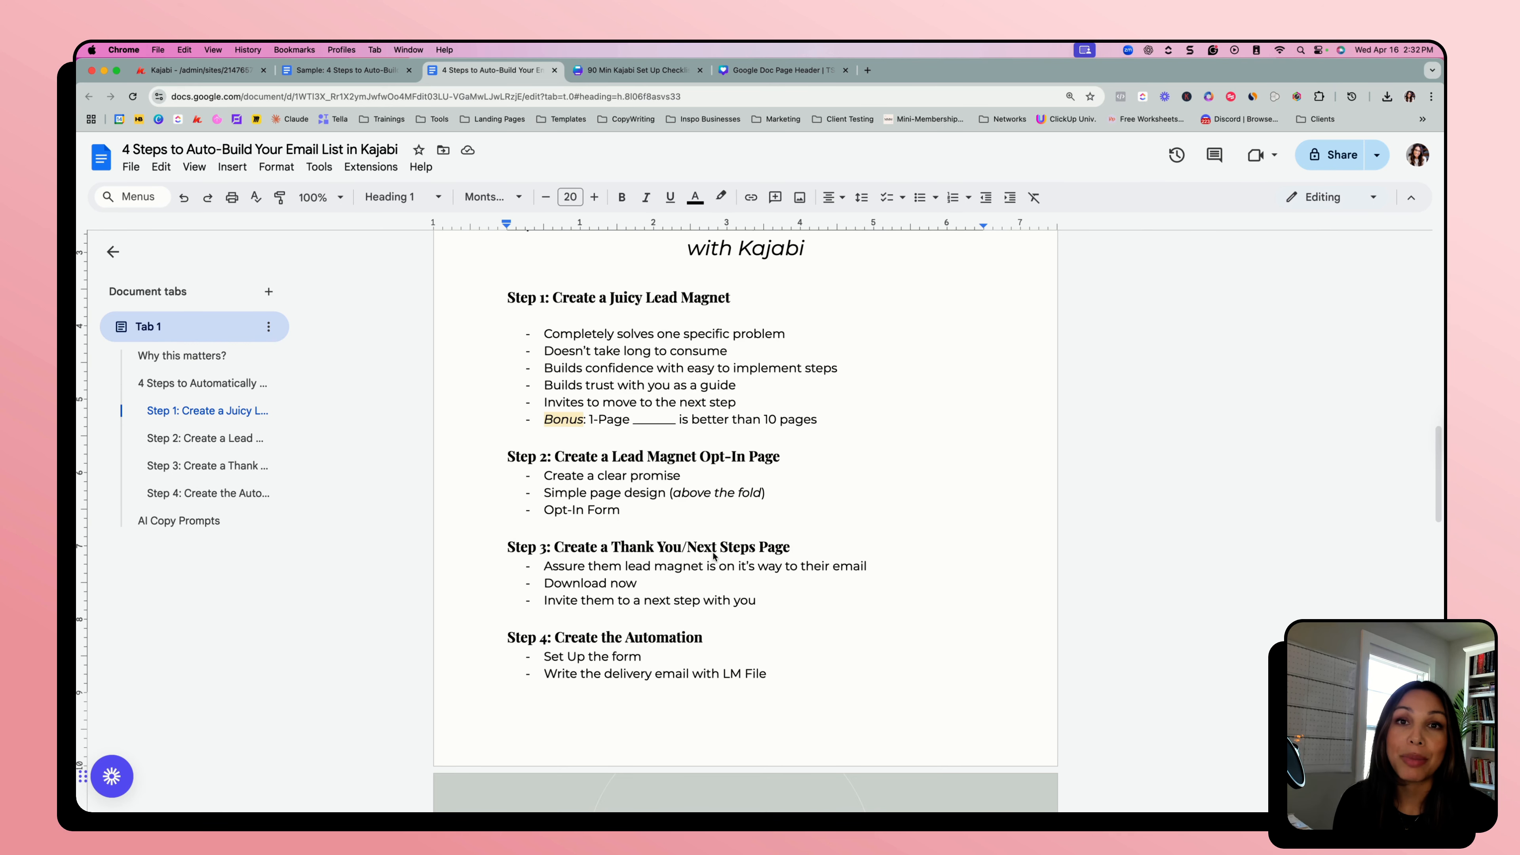
scroll(747, 554, "down", 3)
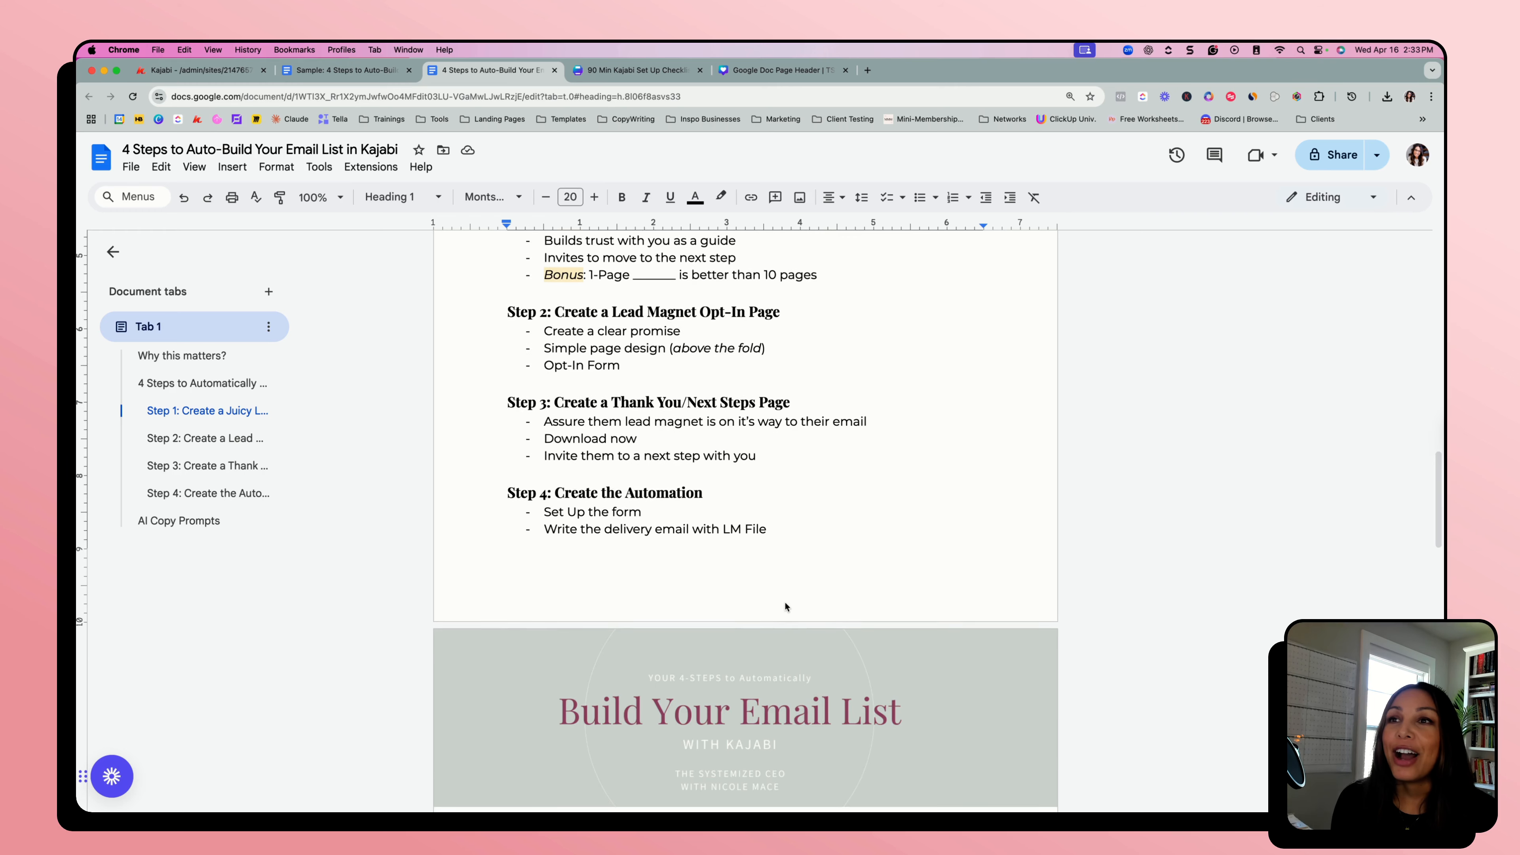
scroll(784, 602, "up", 5)
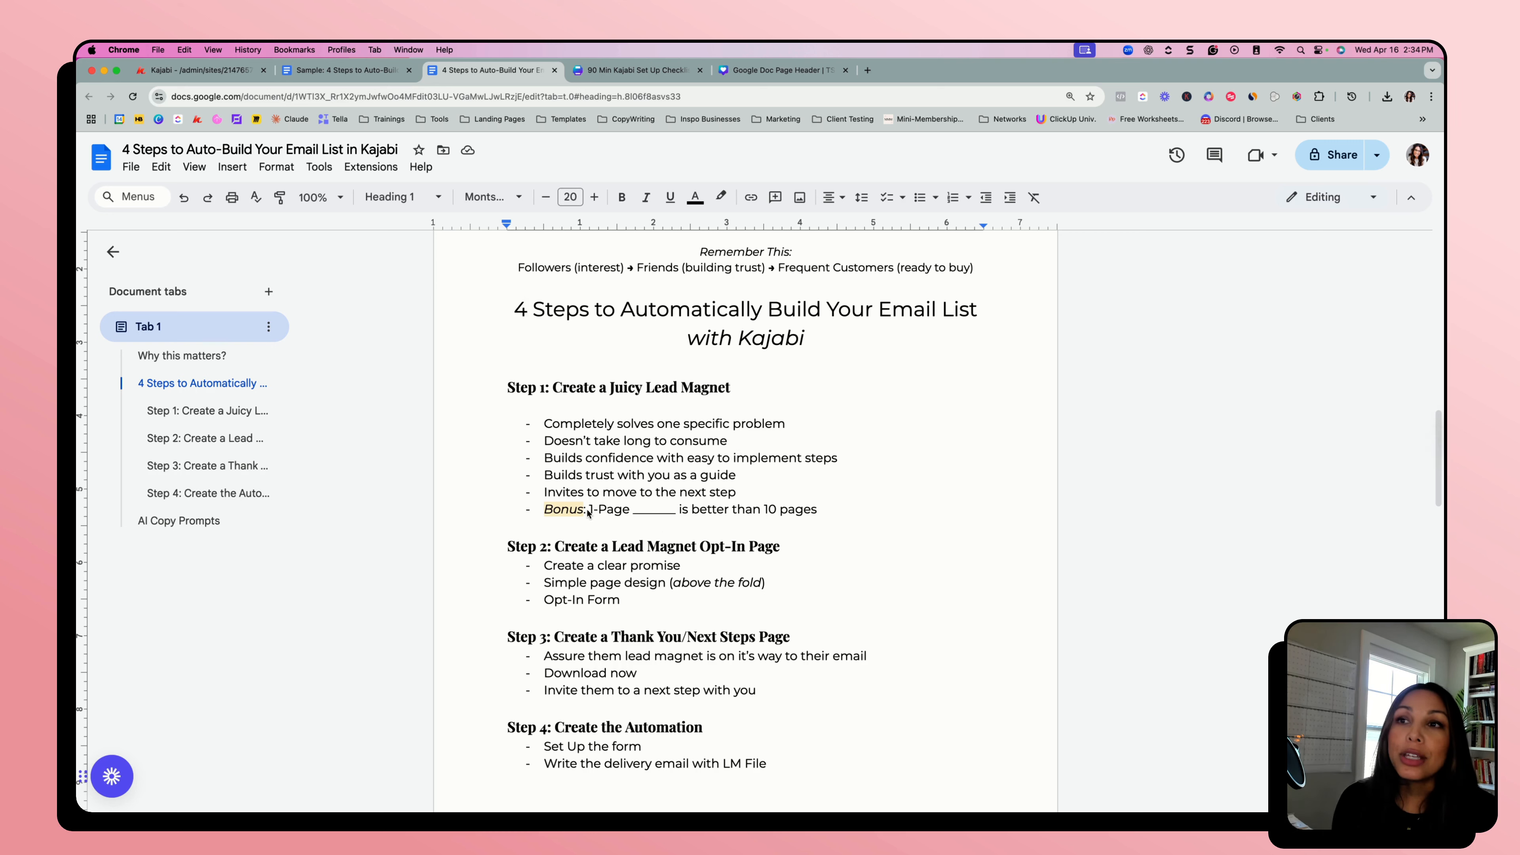
left_click_drag(589, 511, 629, 512)
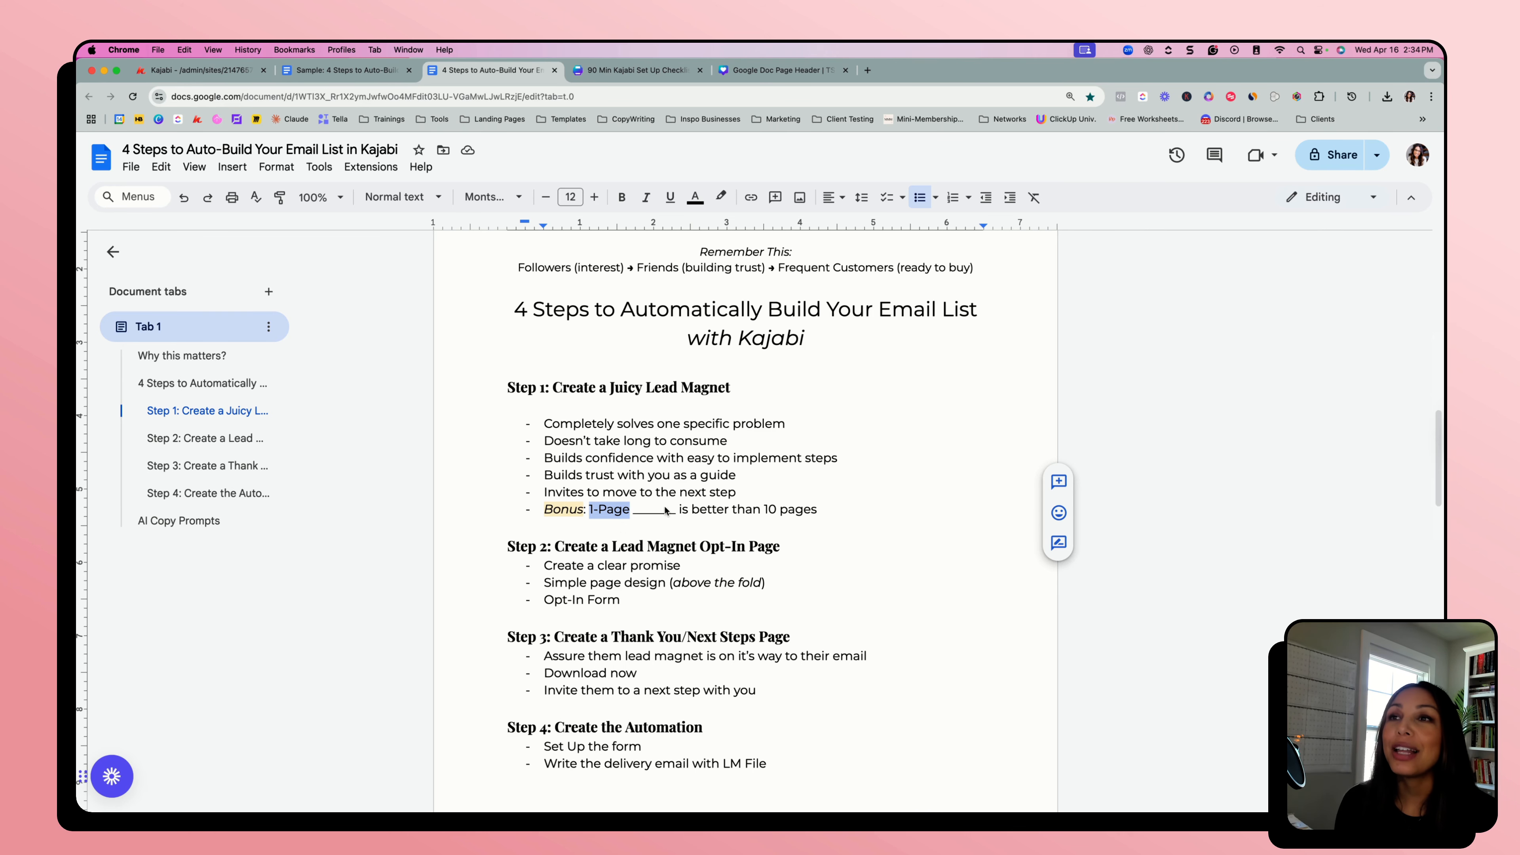
- Switch to the 90 Min Kajabi Set Up Checklist in Canva, examine pages 9 and 10, and return to the page grid
left_click(654, 71)
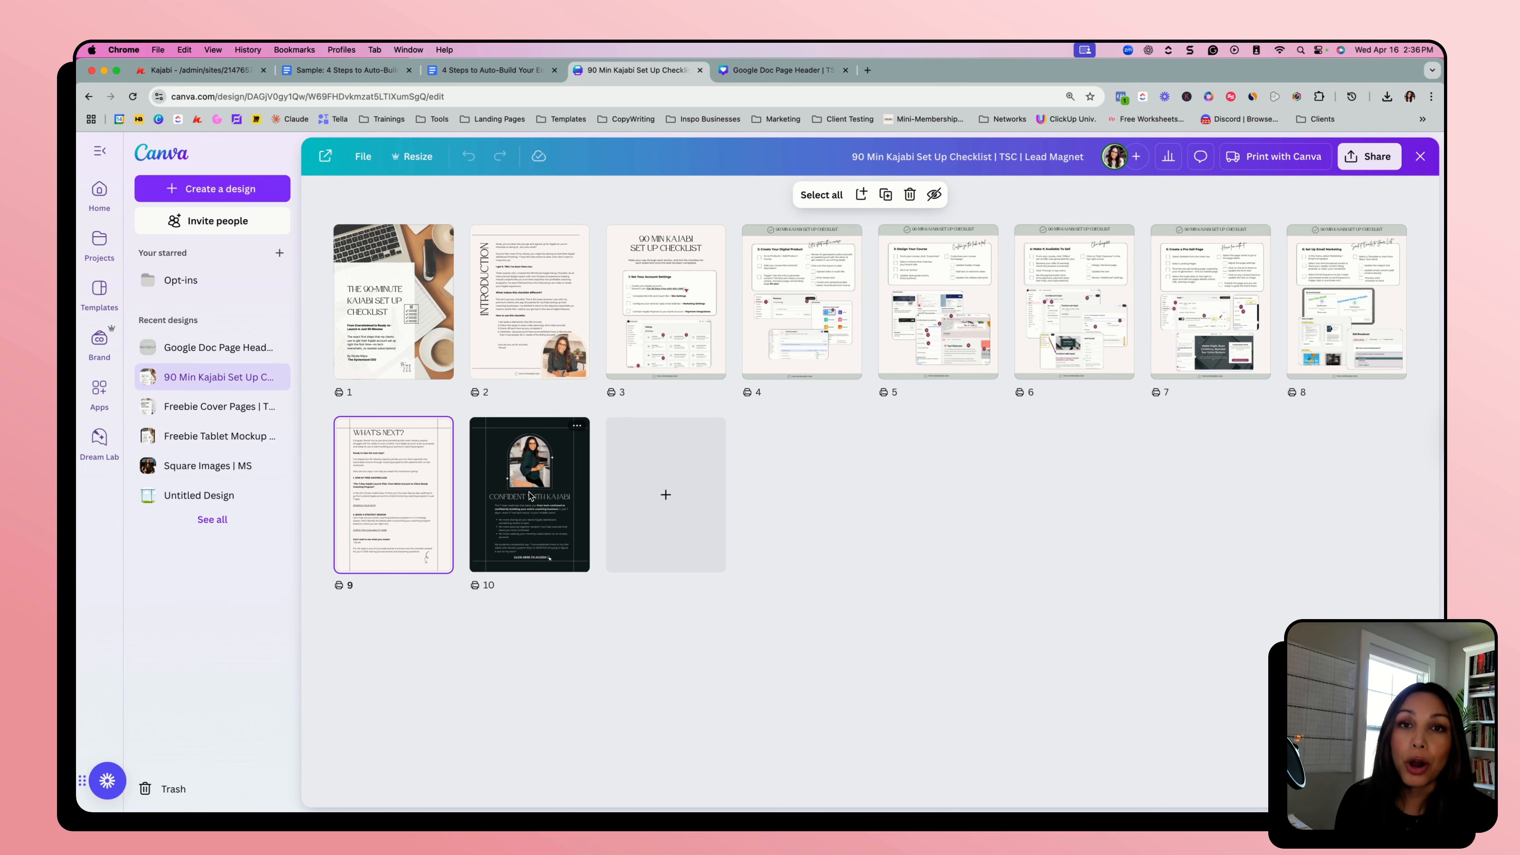
double_click(387, 506)
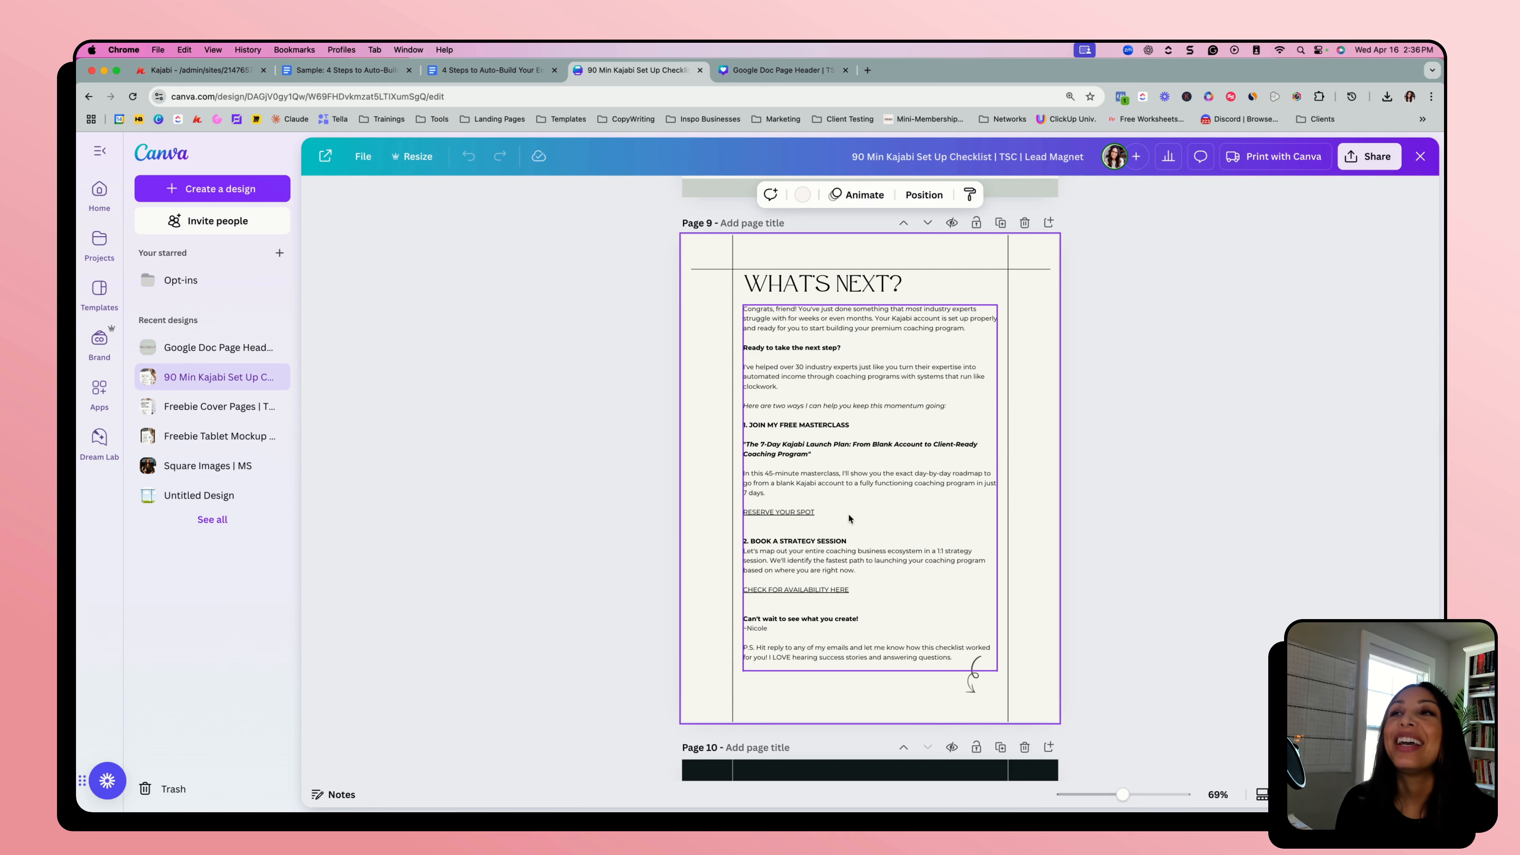
scroll(849, 513, "down", 3)
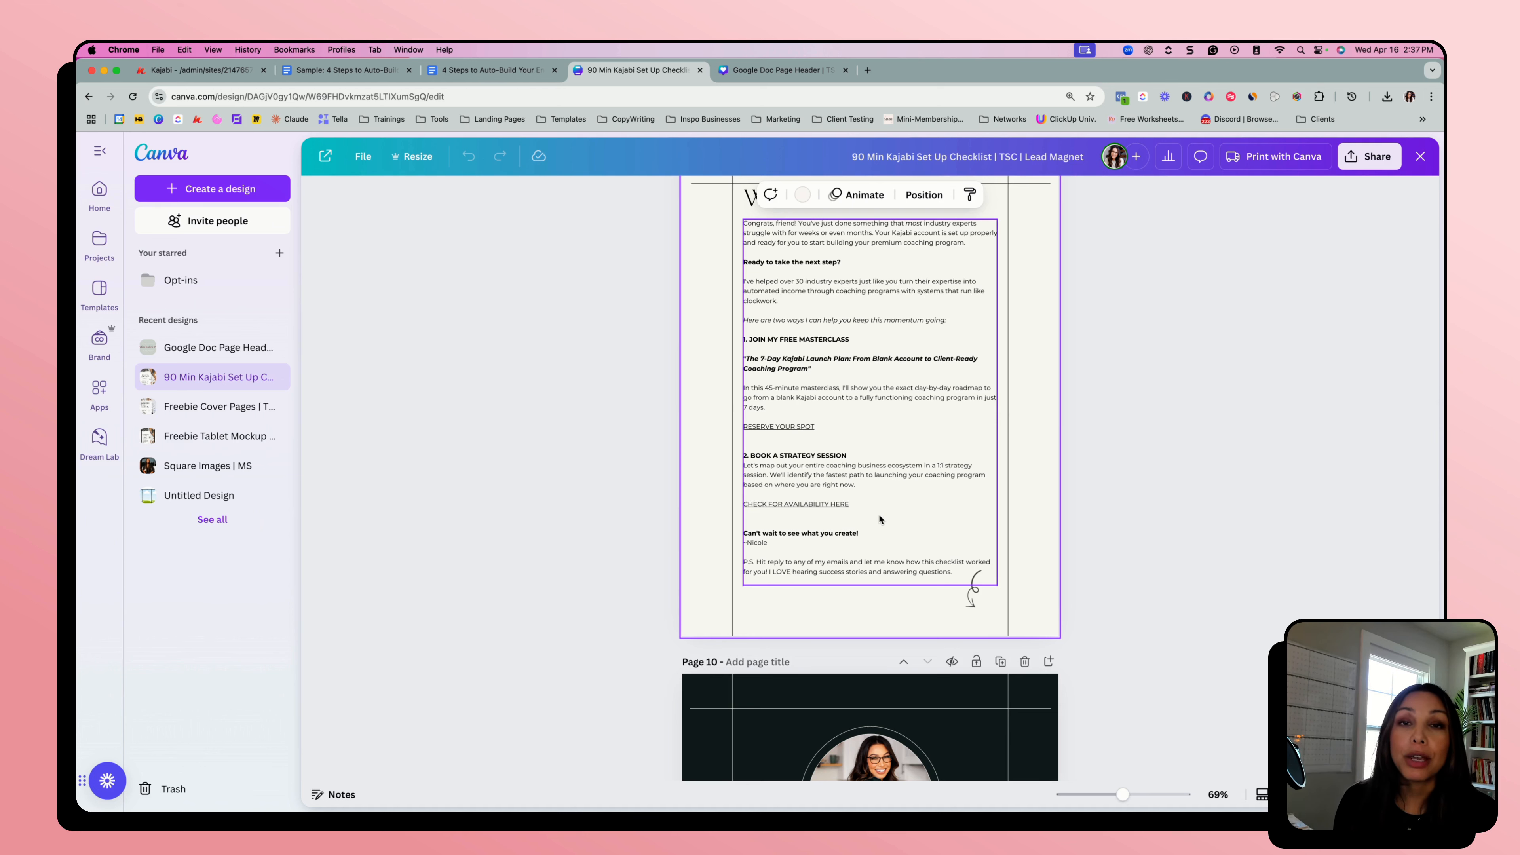
scroll(879, 514, "down", 3)
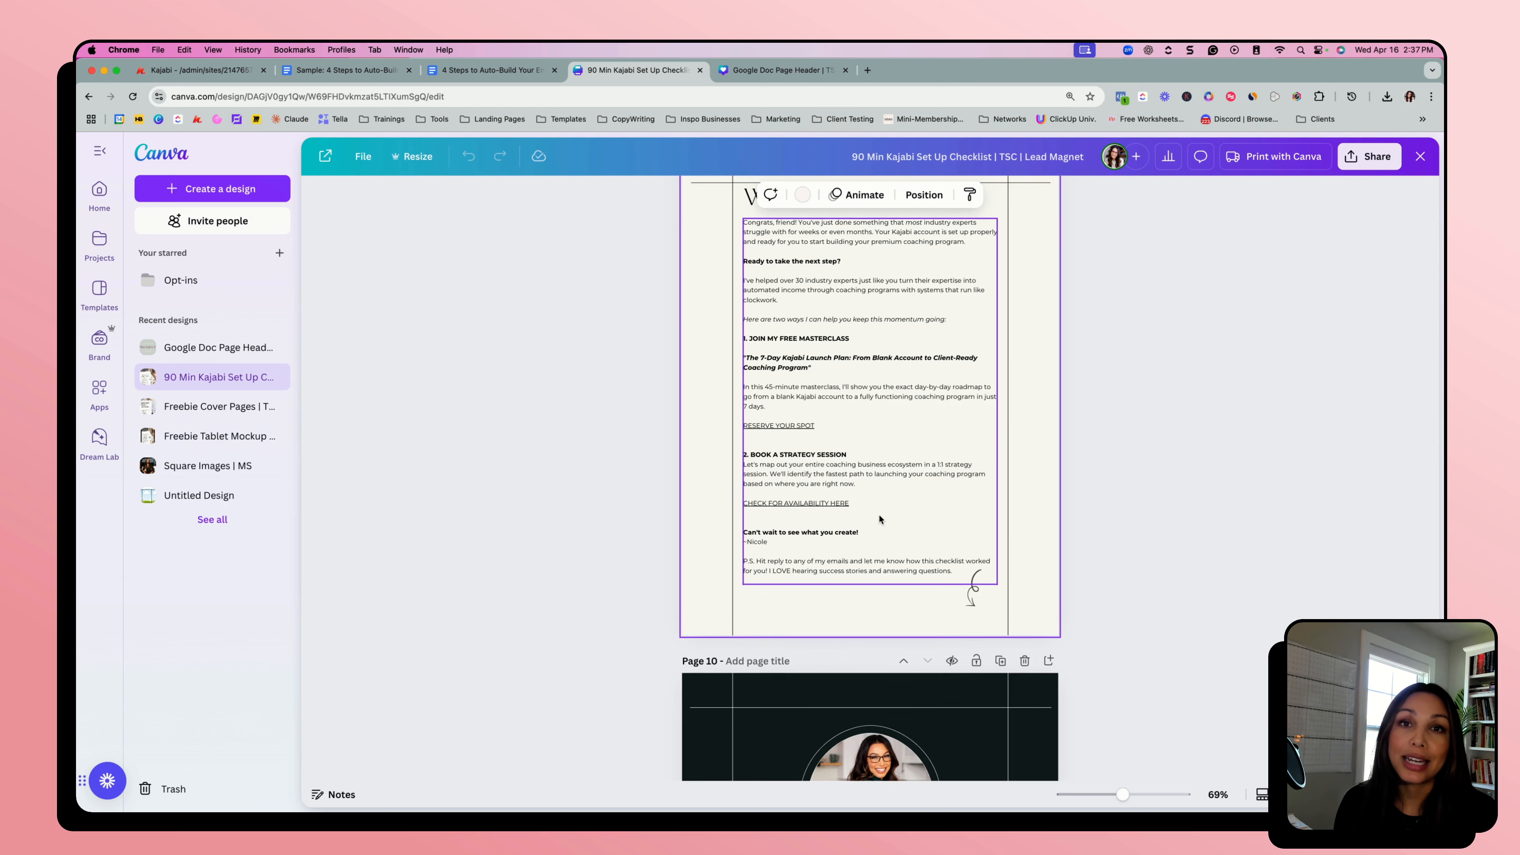
scroll(879, 518, "down", 8)
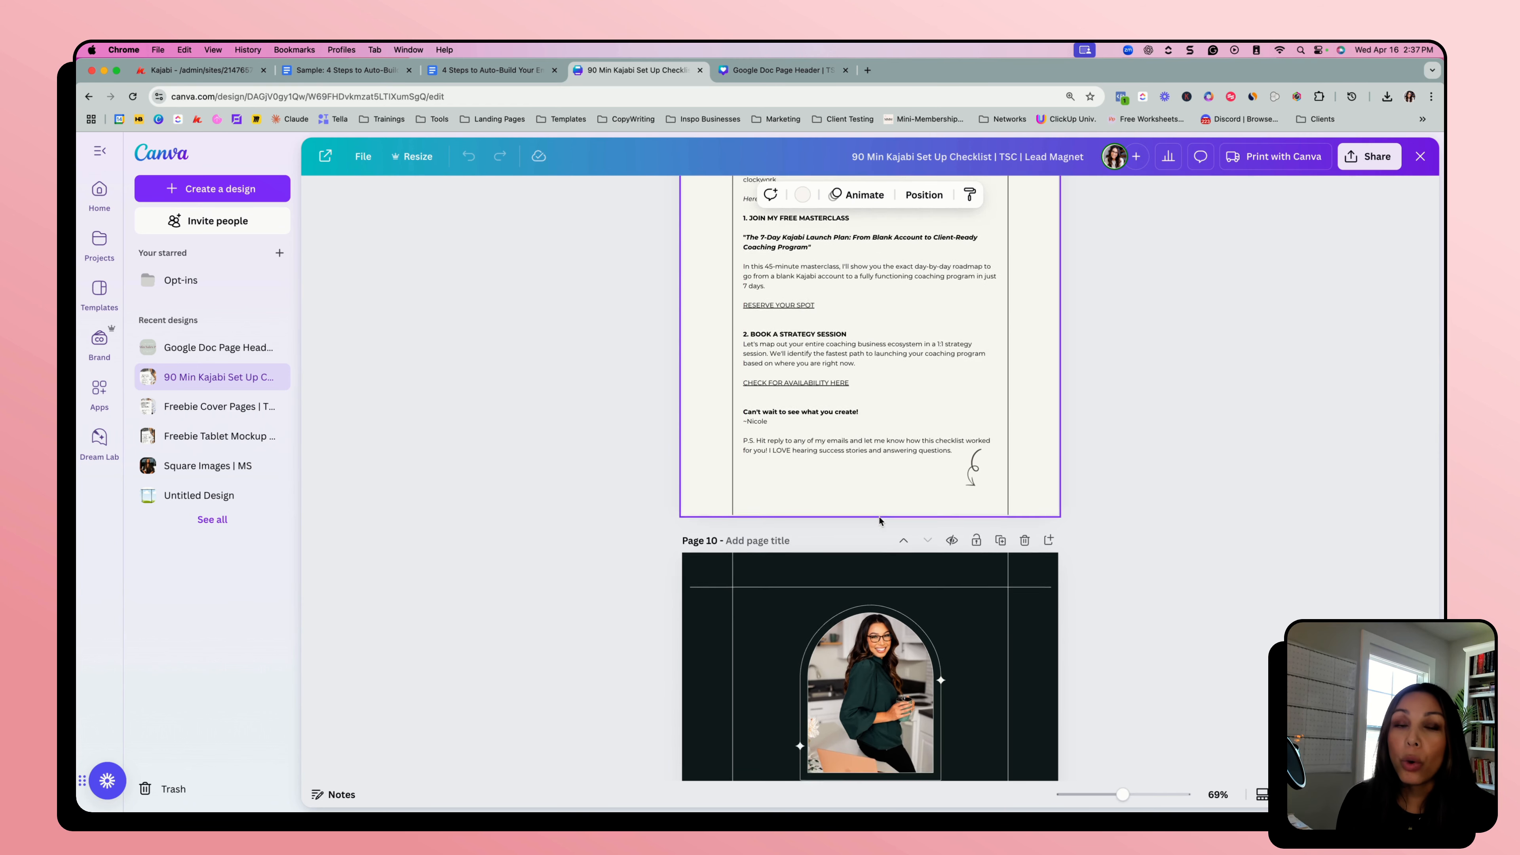
scroll(885, 527, "down", 1)
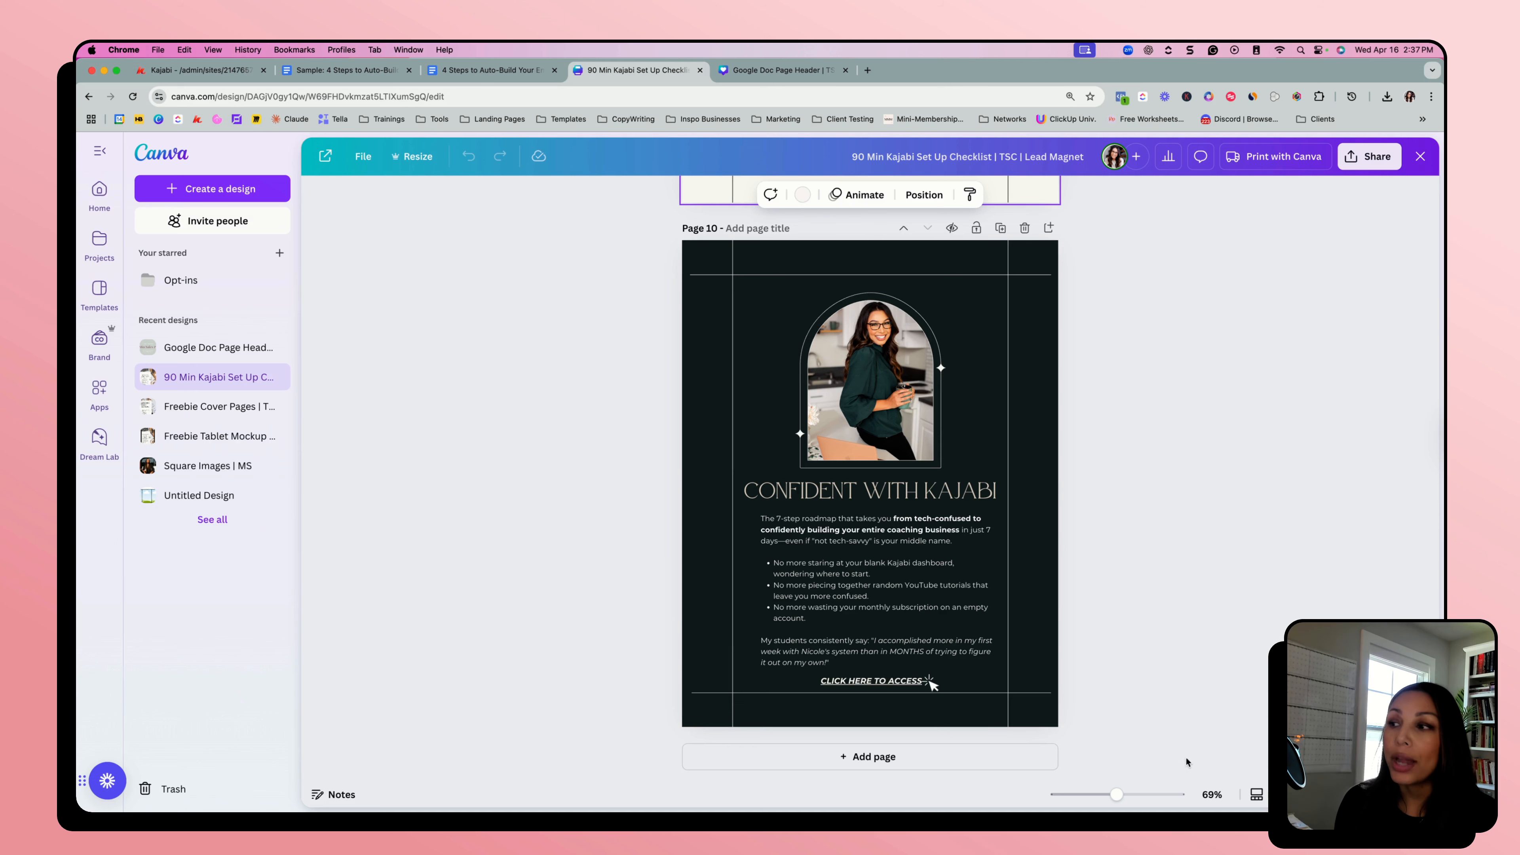
left_click(1354, 794)
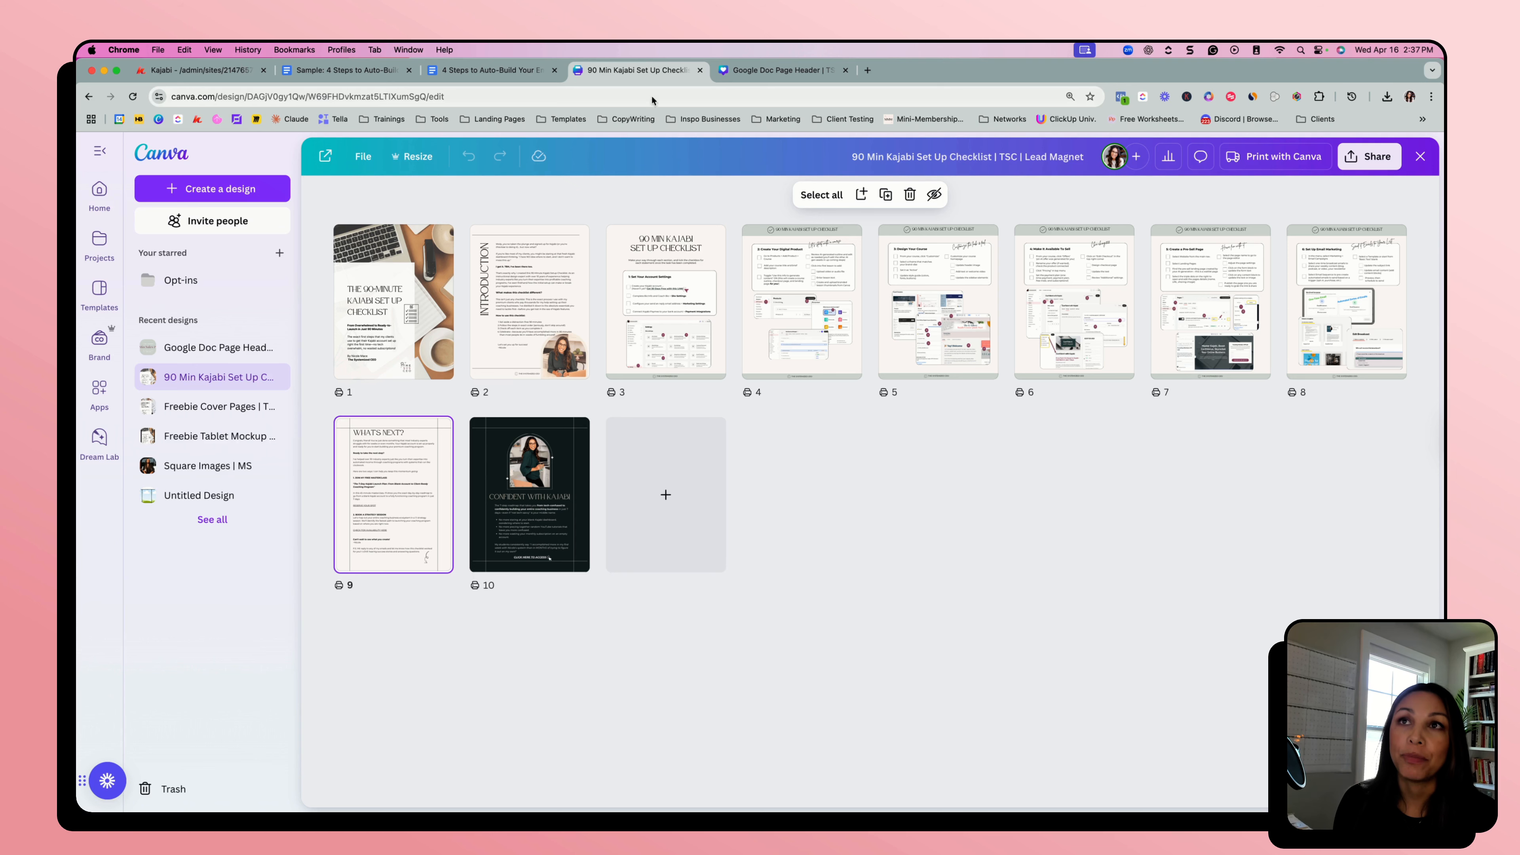
left_click(474, 72)
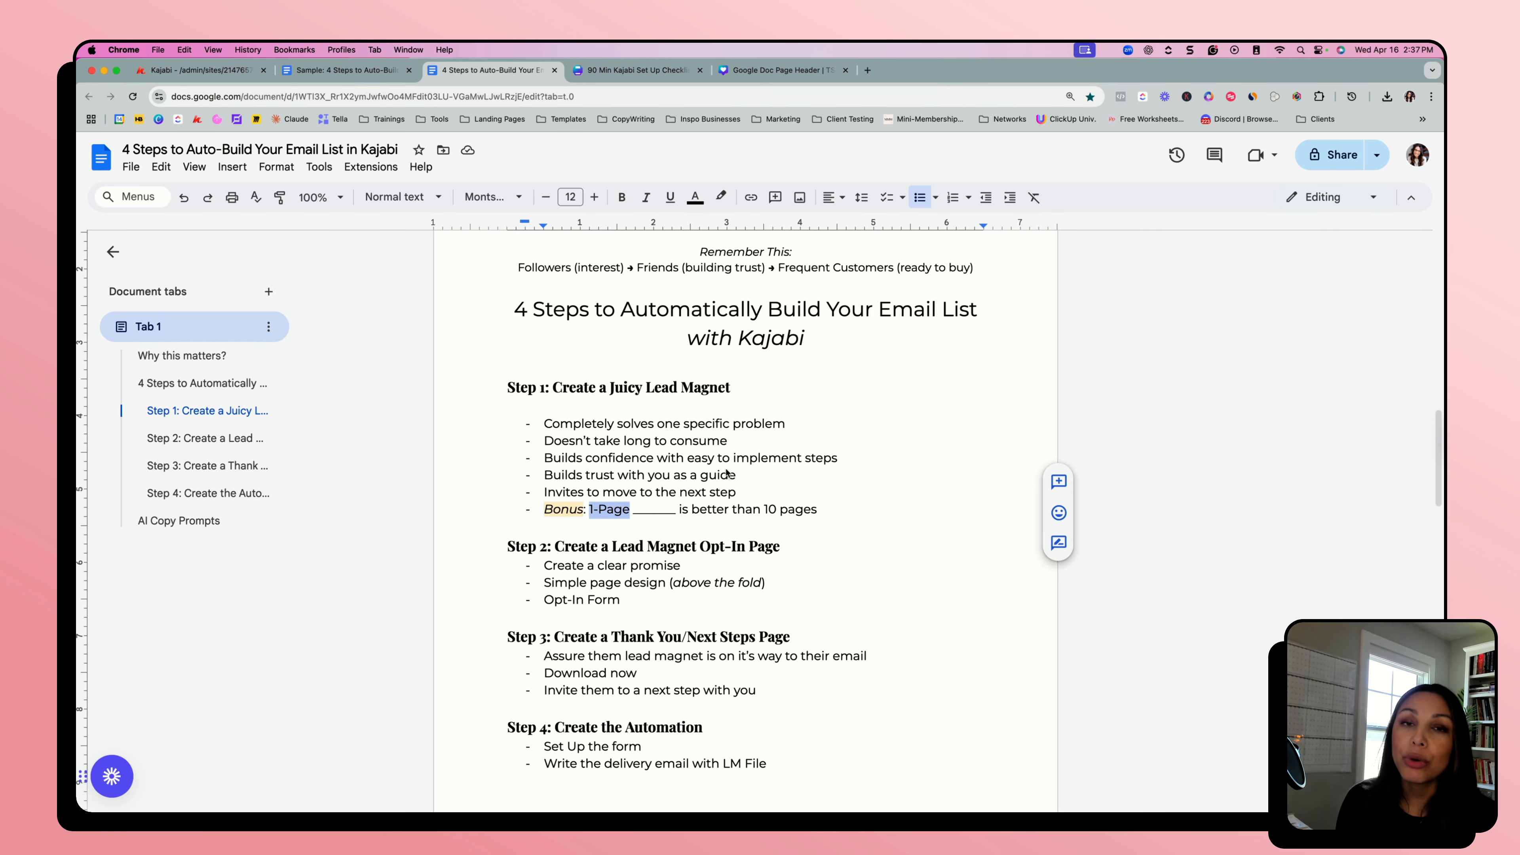
left_click(622, 74)
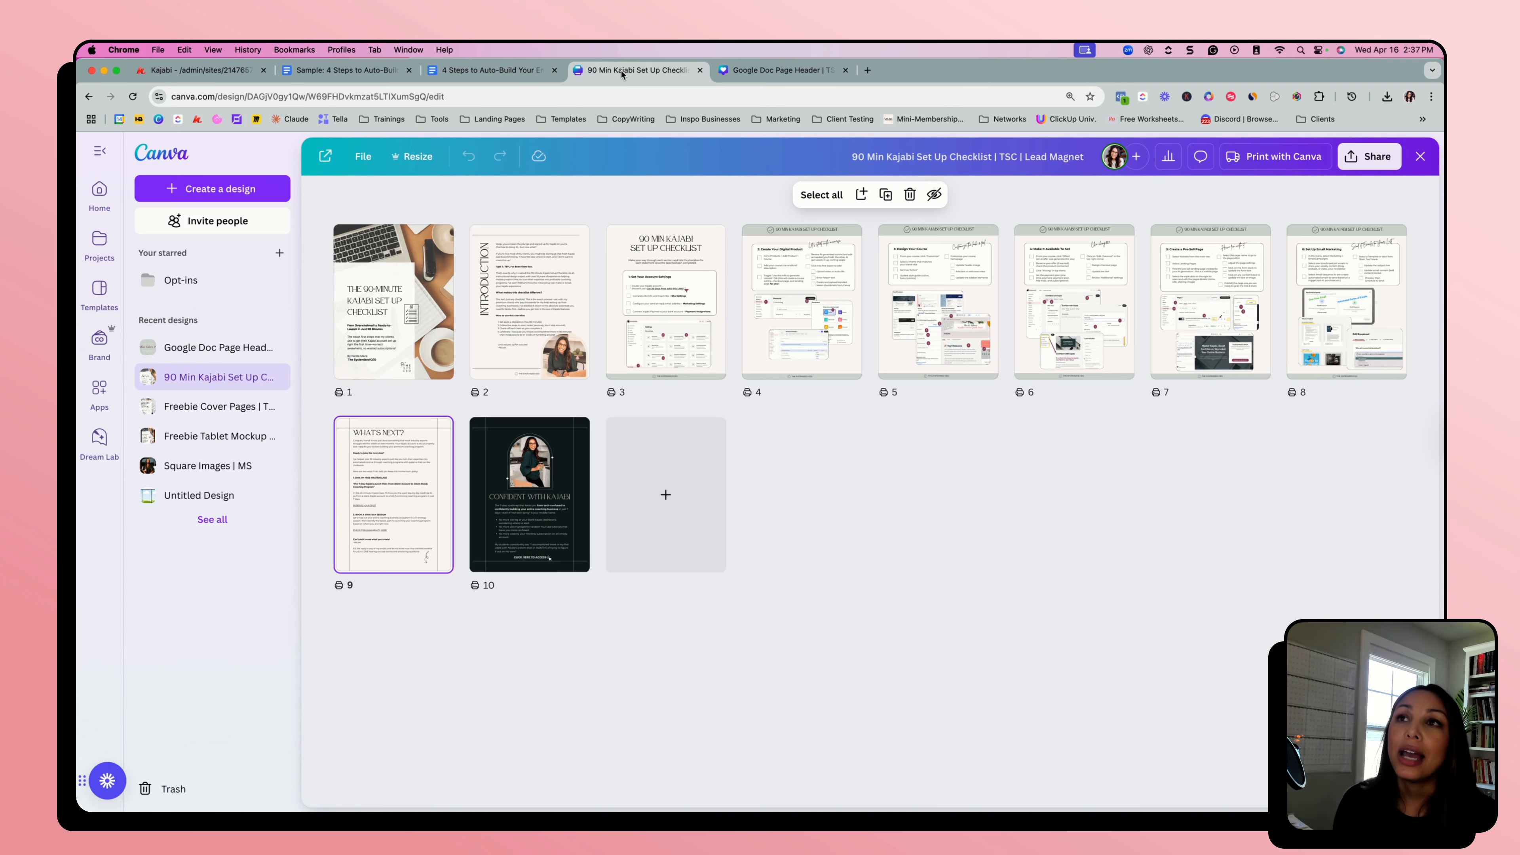
left_click(272, 191)
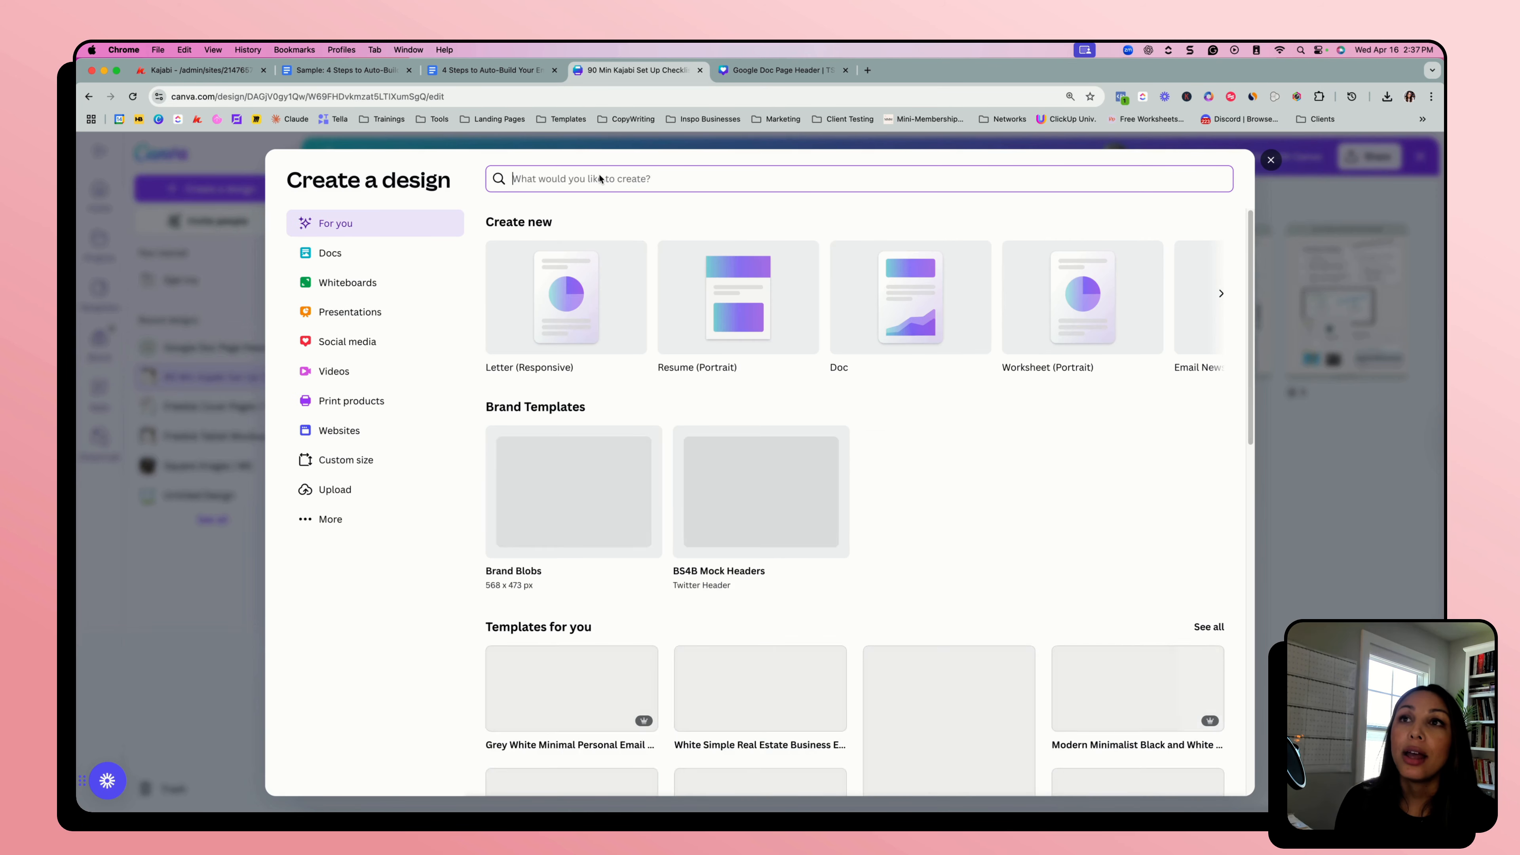
type("work")
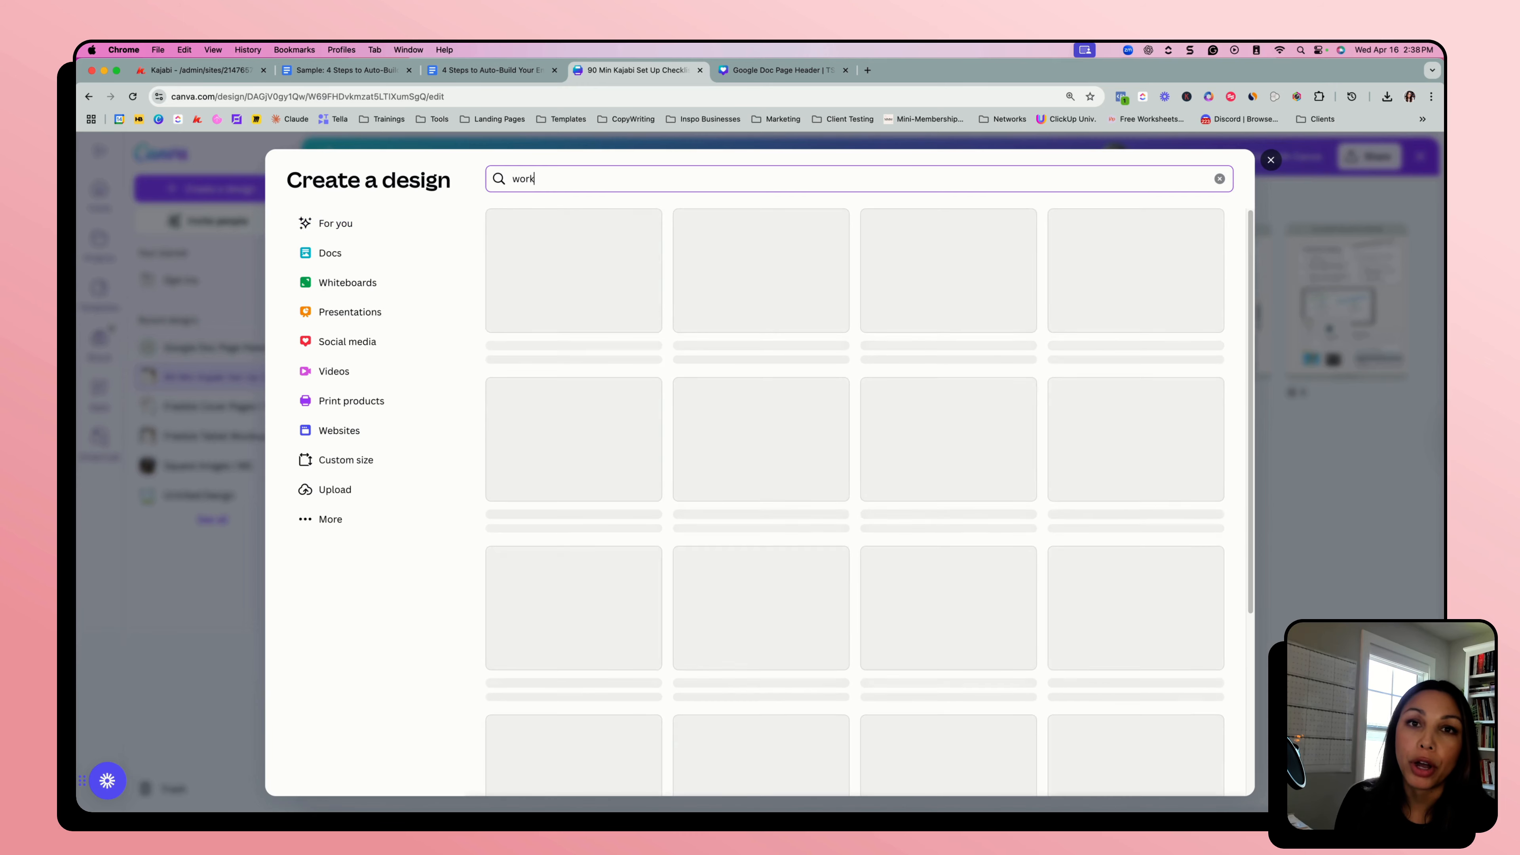
type("book")
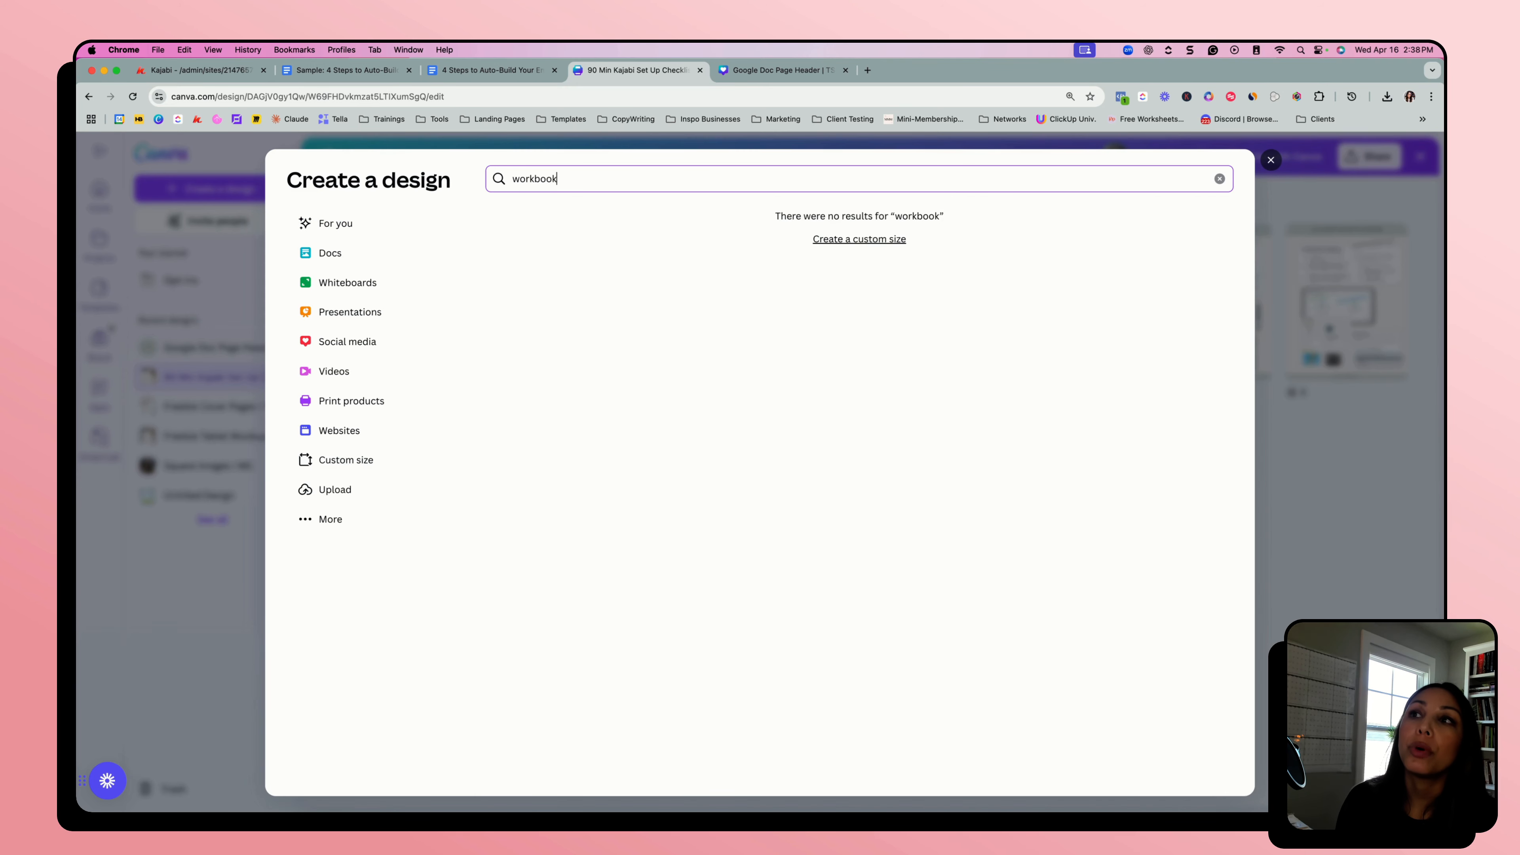
left_click(1220, 179)
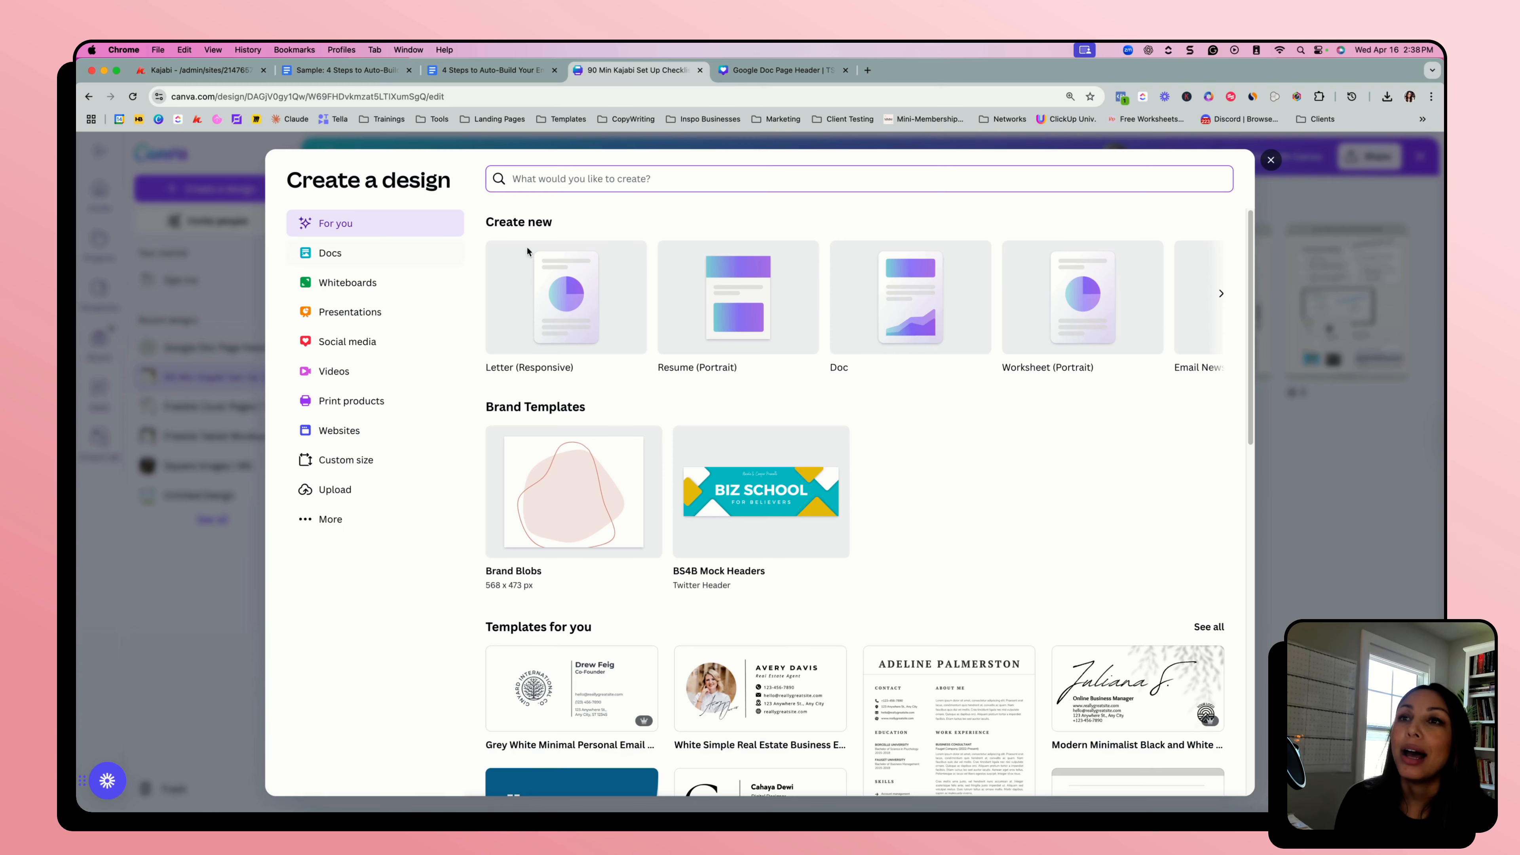
left_click(1271, 159)
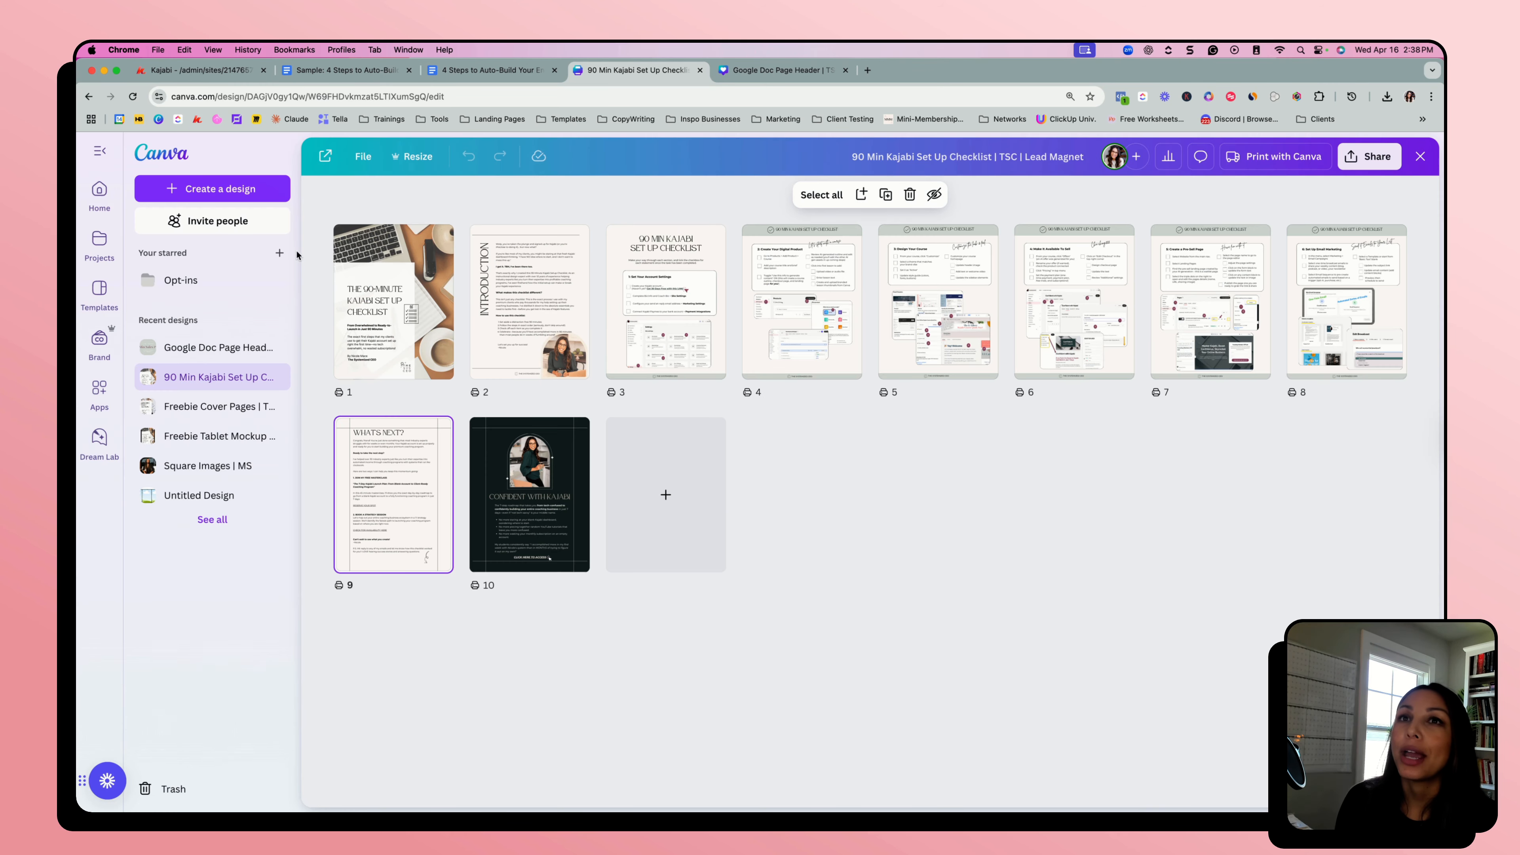
- Search for "workbook" from the Canva home page, limit the results to Canva Templates, and browse the designs
left_click(156, 154)
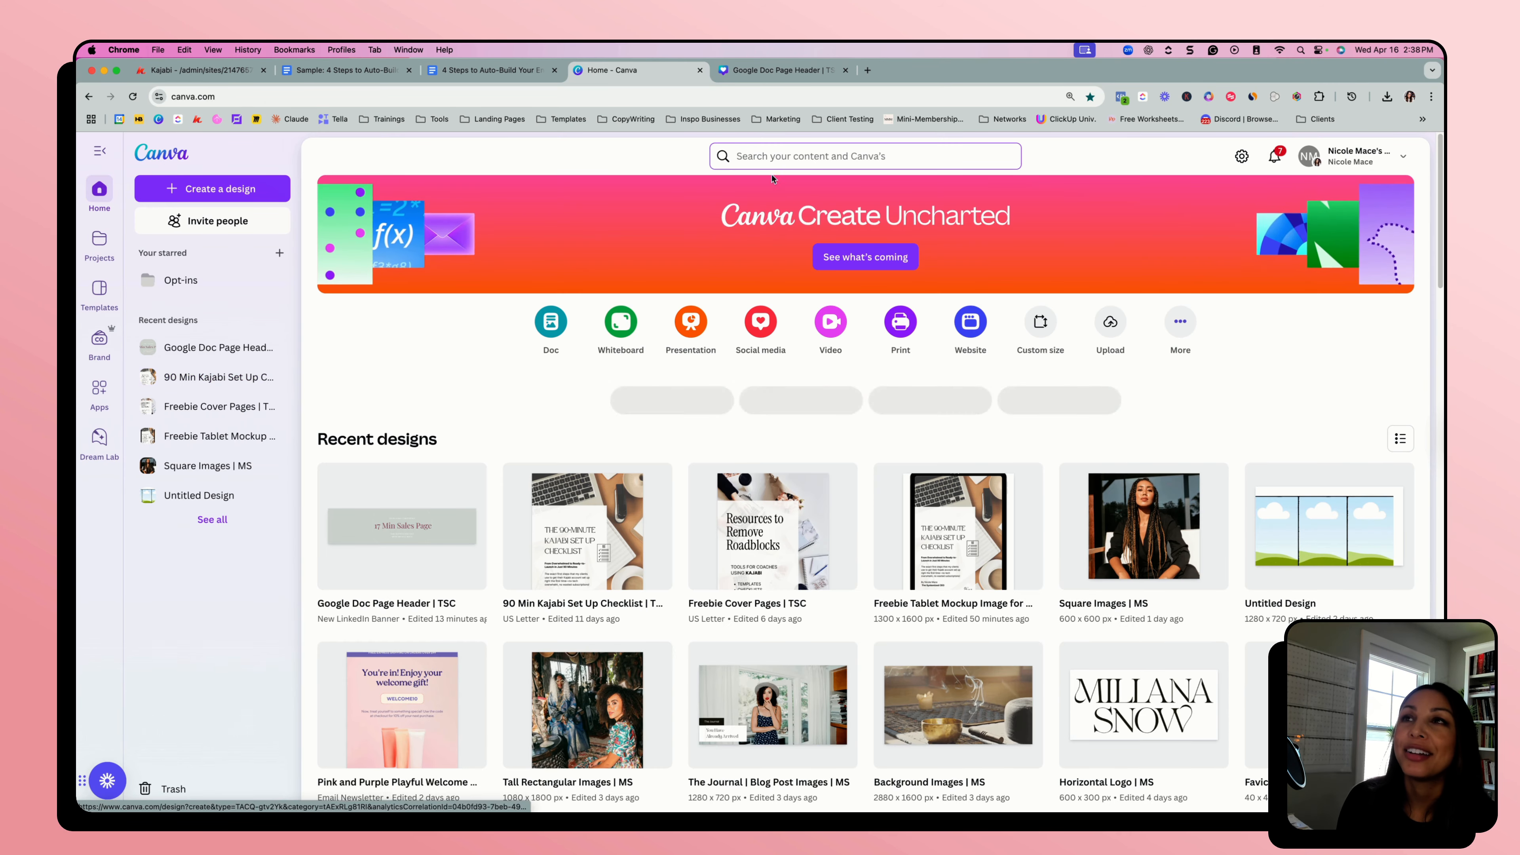
type("workbook")
key("Return")
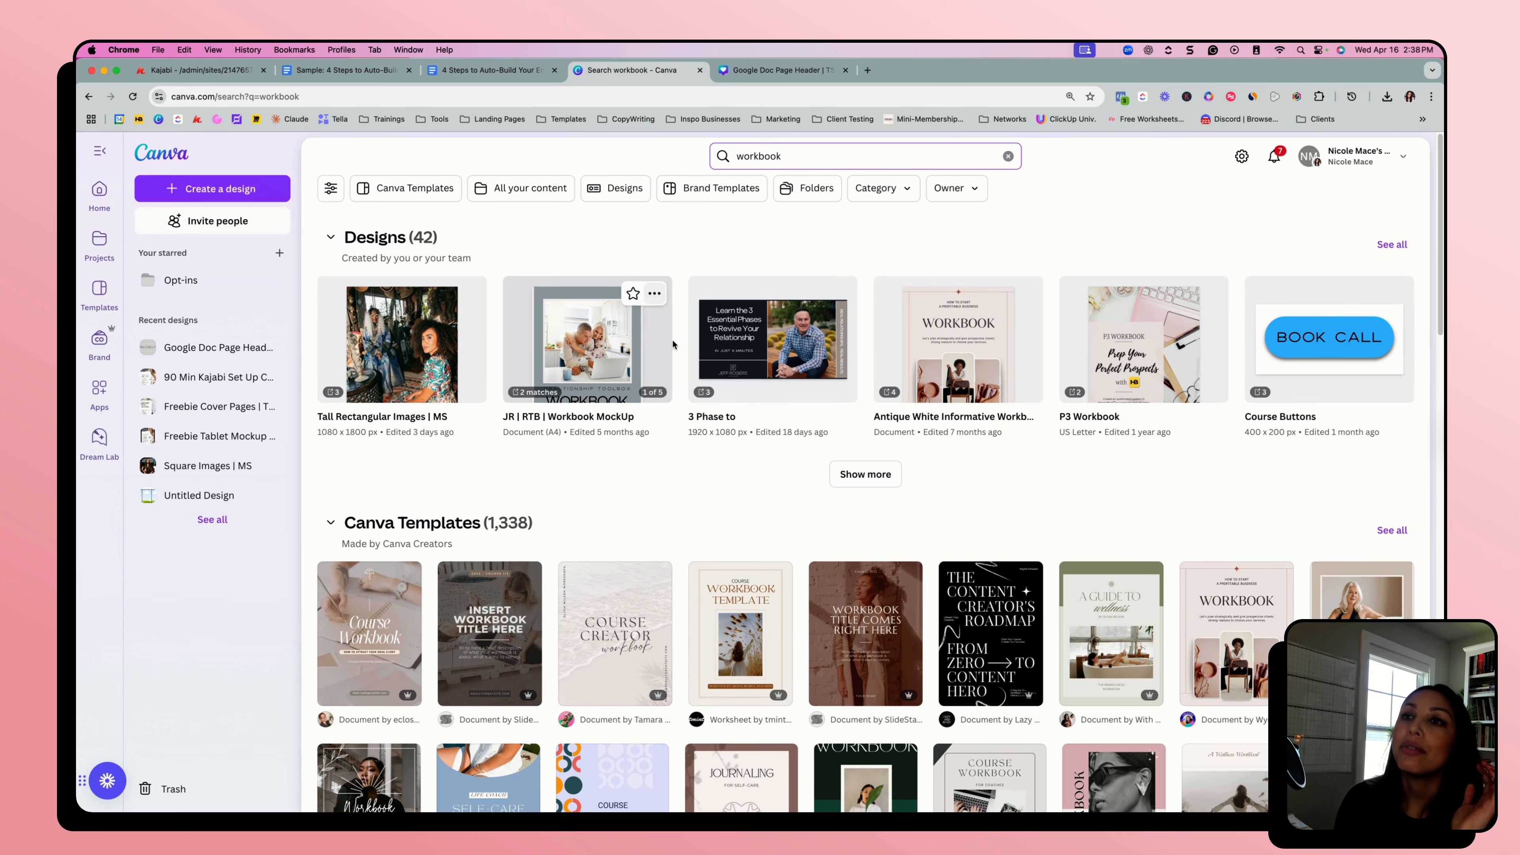
left_click(405, 188)
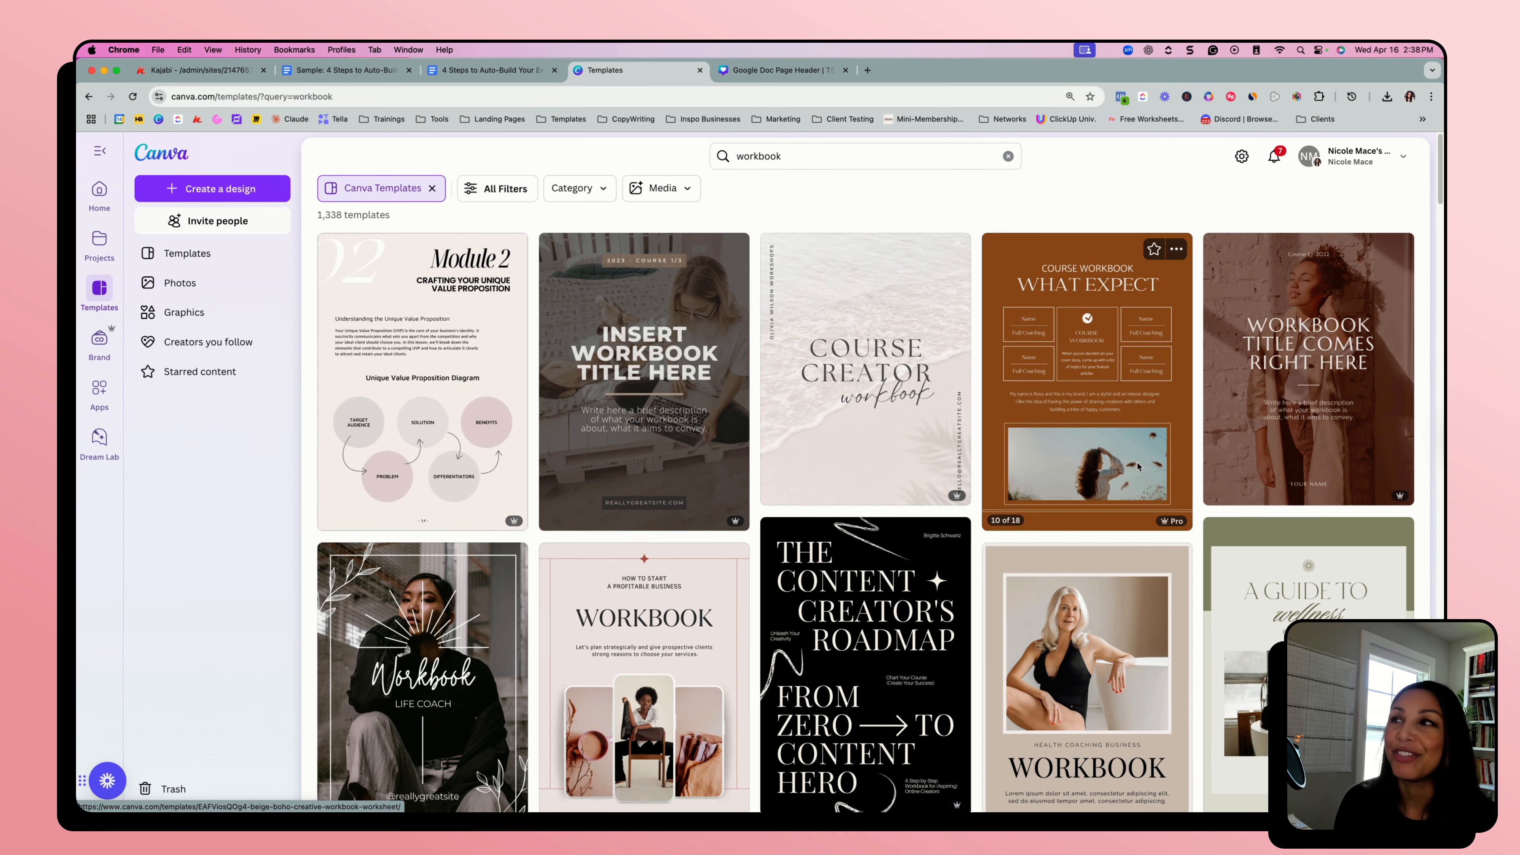
scroll(1140, 469, "down", 15)
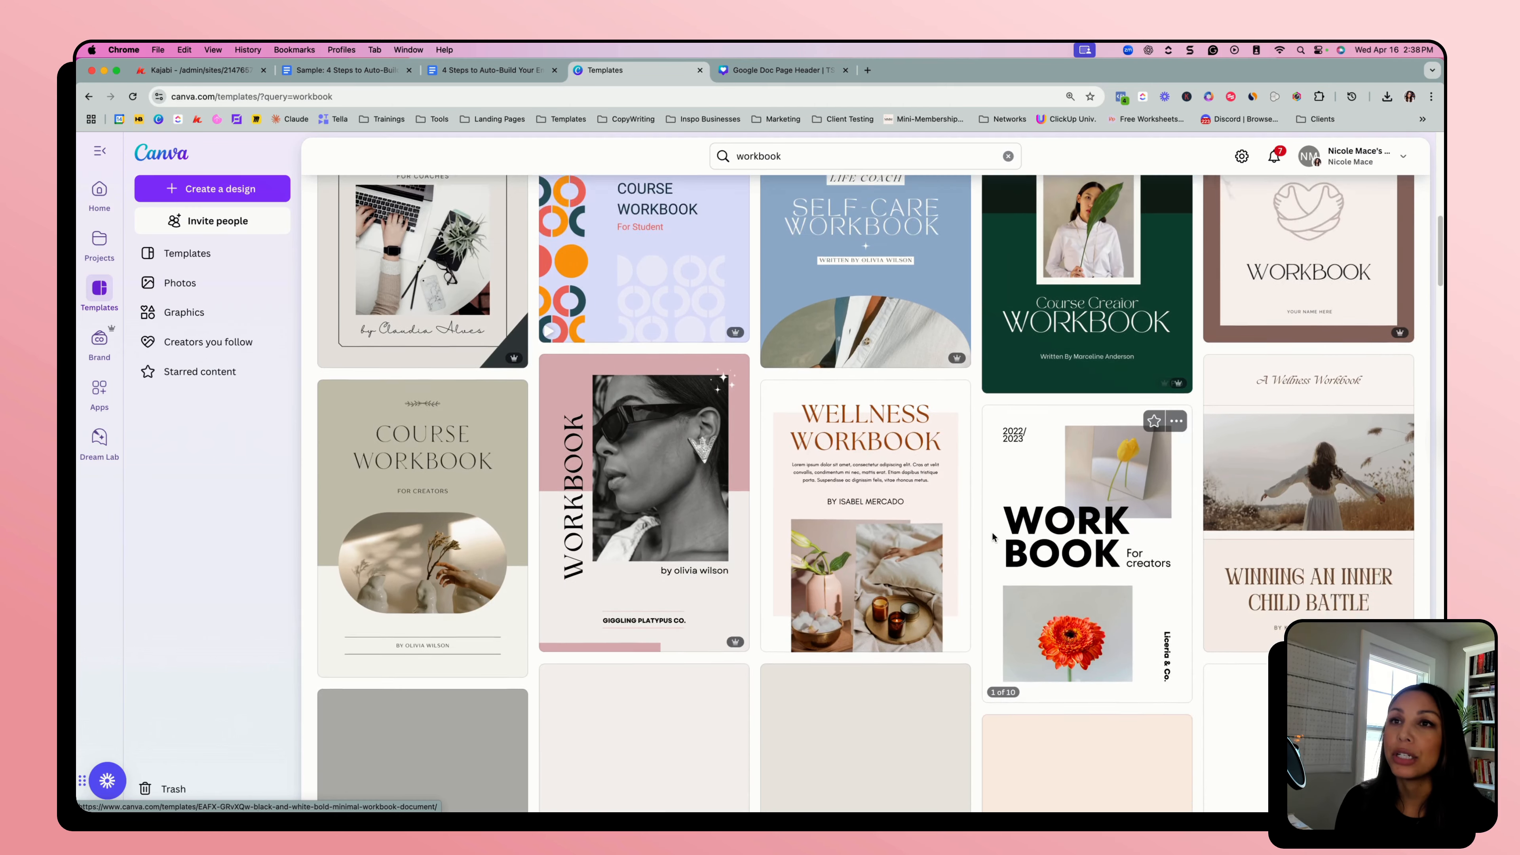
scroll(973, 540, "up", 15)
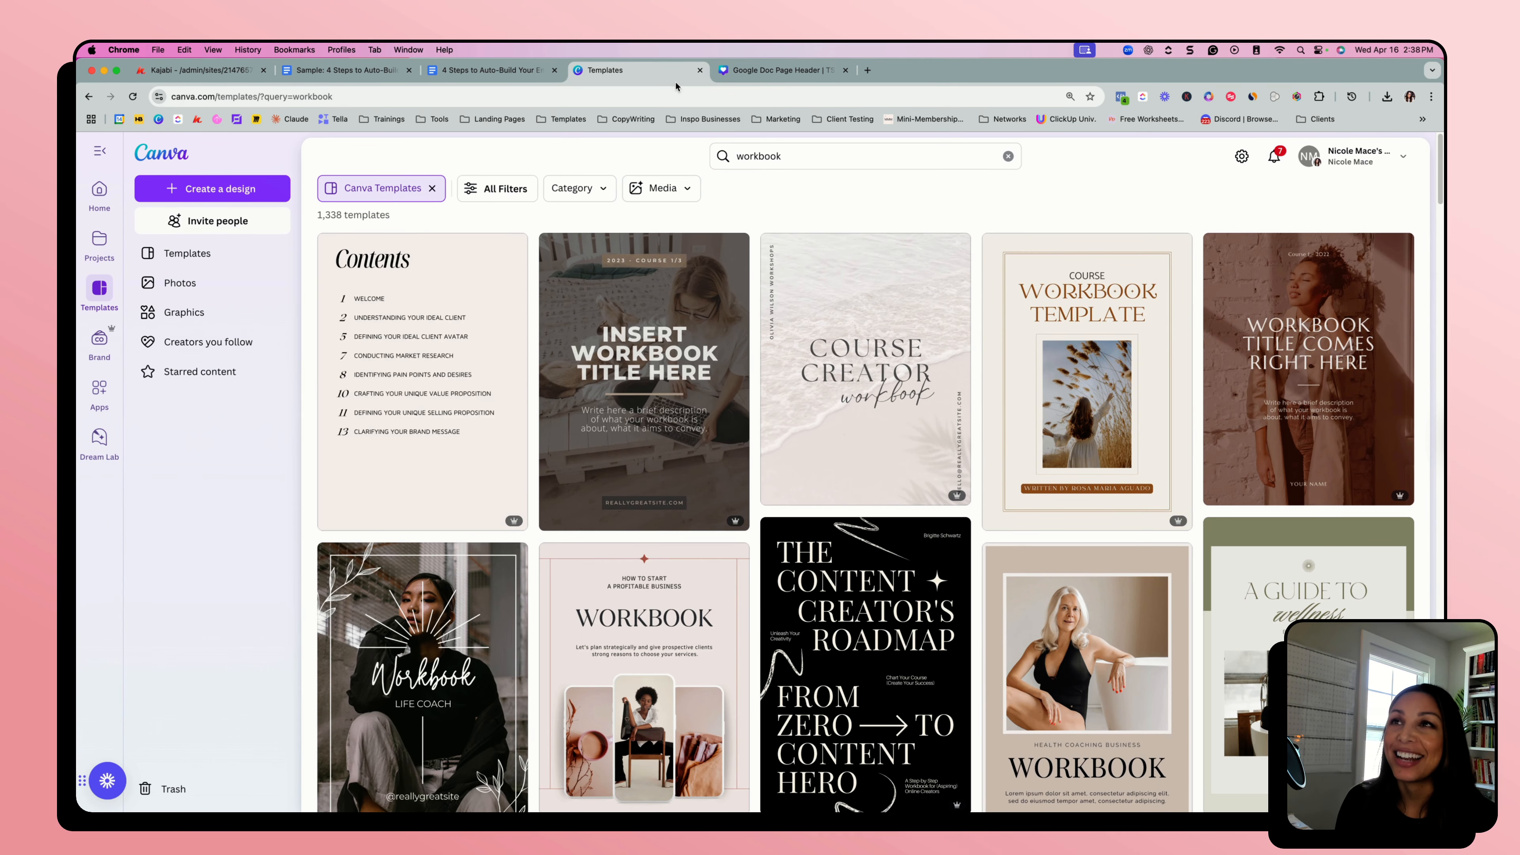
- Clear the workbook search and reopen the 90 Min Kajabi Set Up Checklist from the recent designs on the home page
left_click(491, 71)
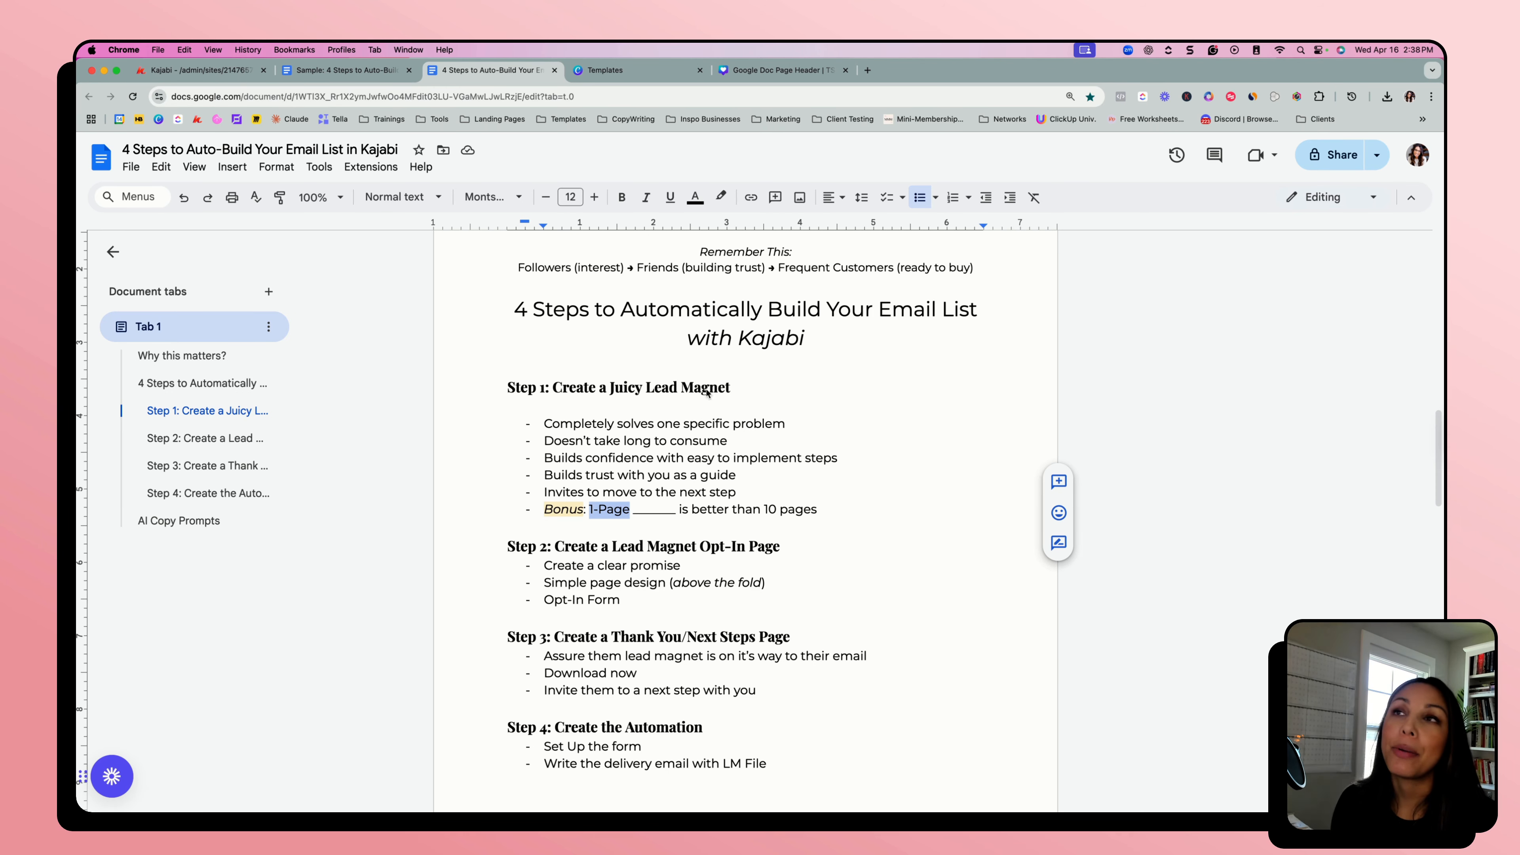
left_click(635, 71)
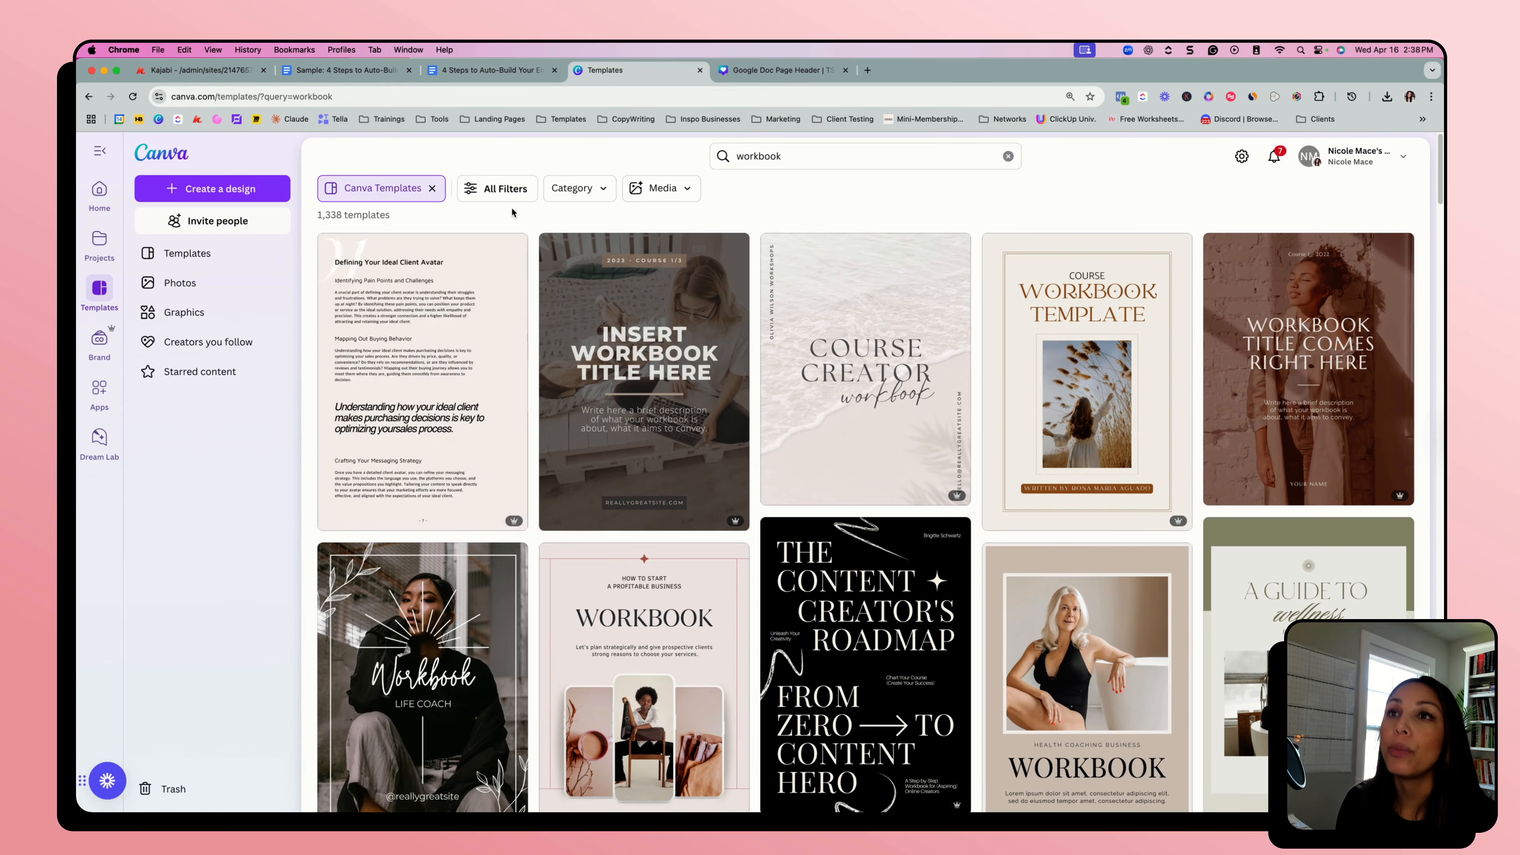
left_click(1008, 156)
left_click(157, 156)
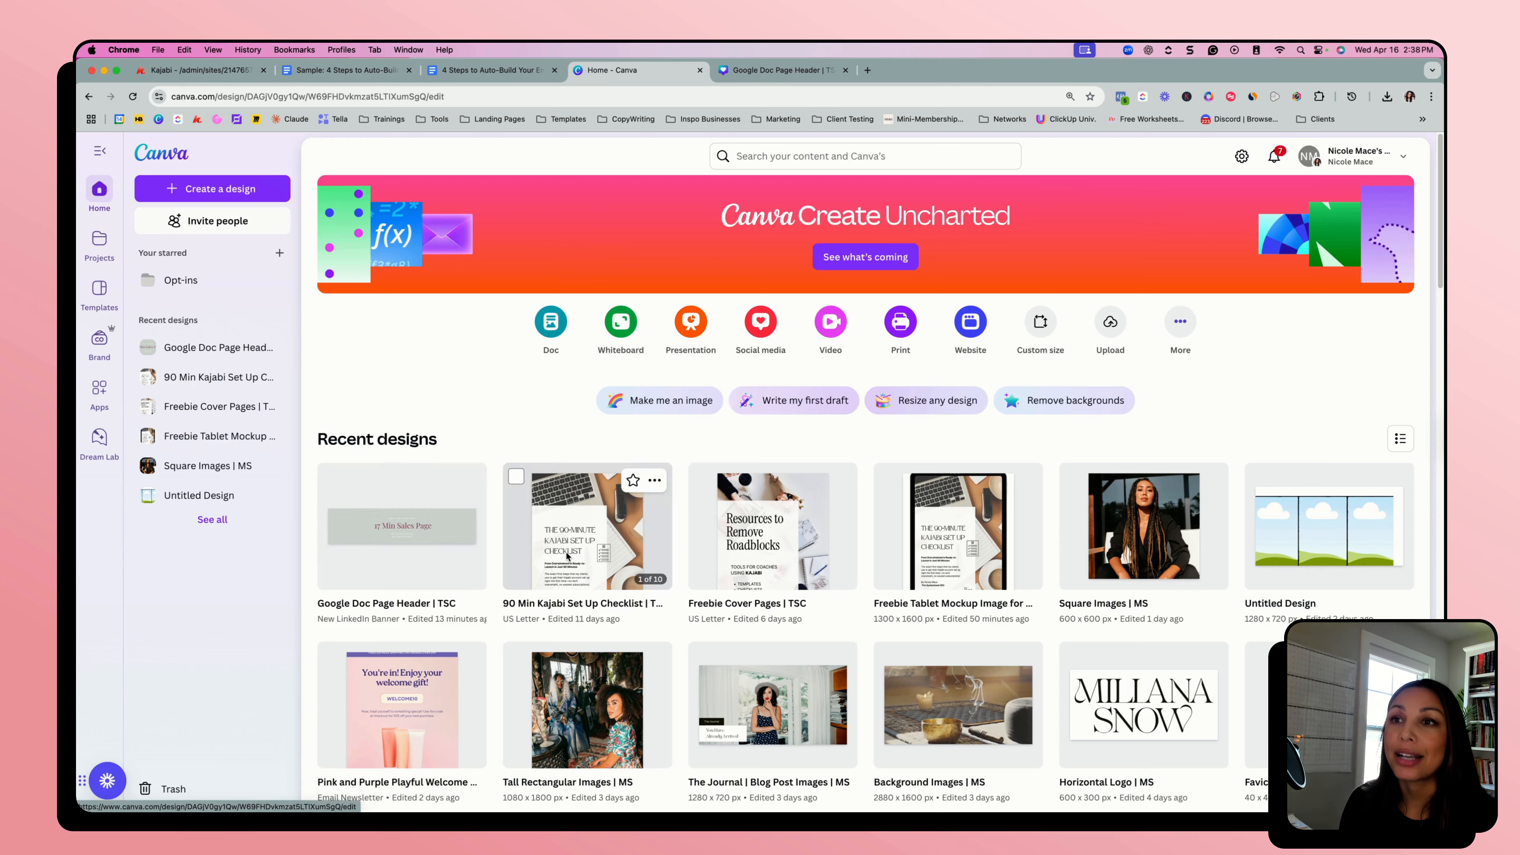
left_click(567, 556)
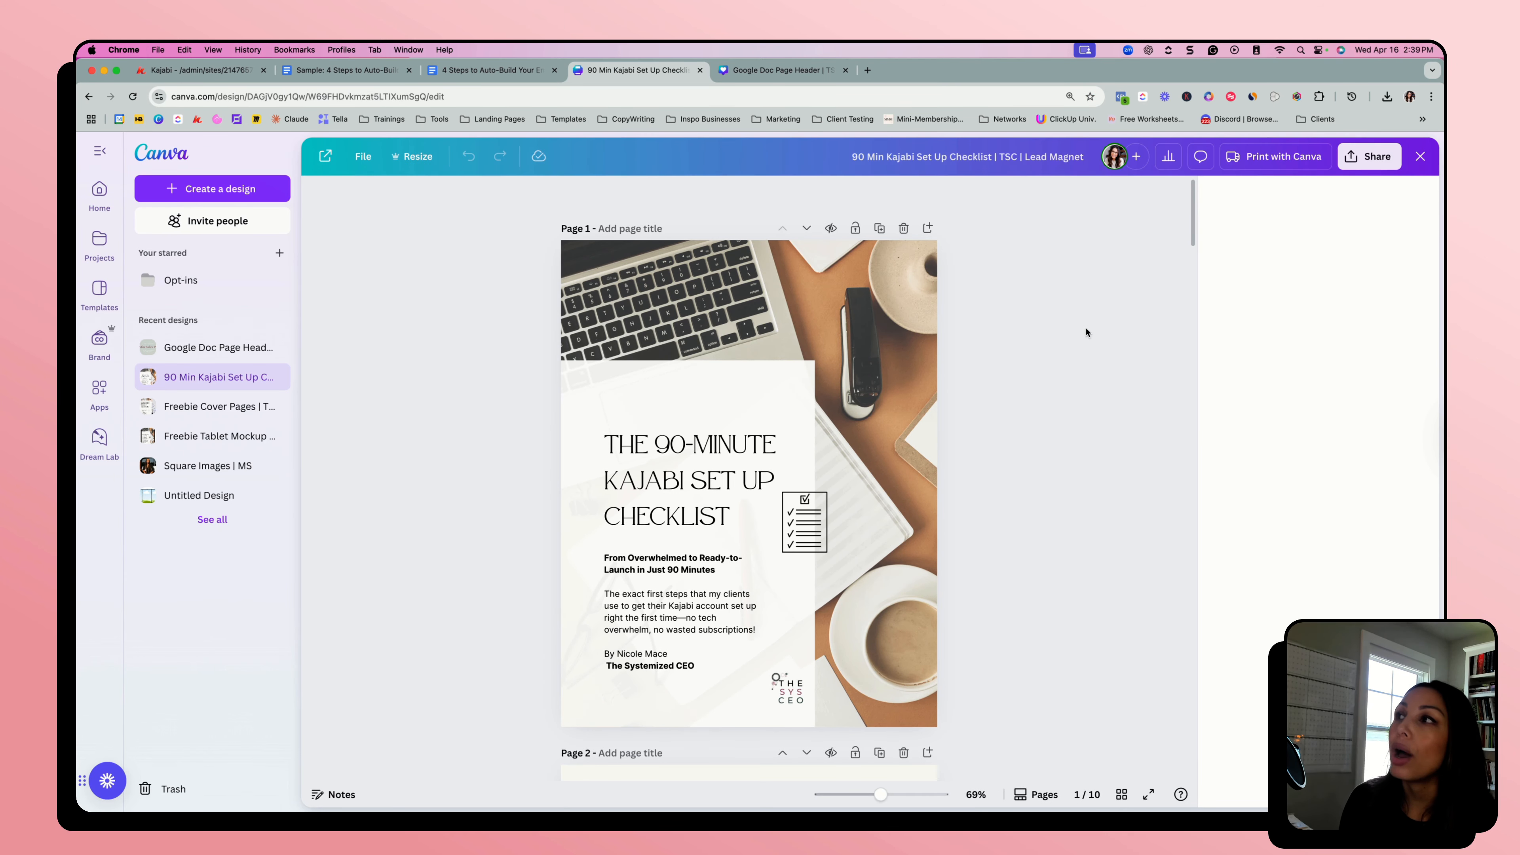
- Download pages 1-10 of the 90 Min Kajabi Set Up Checklist as a PDF Standard file
left_click(1368, 159)
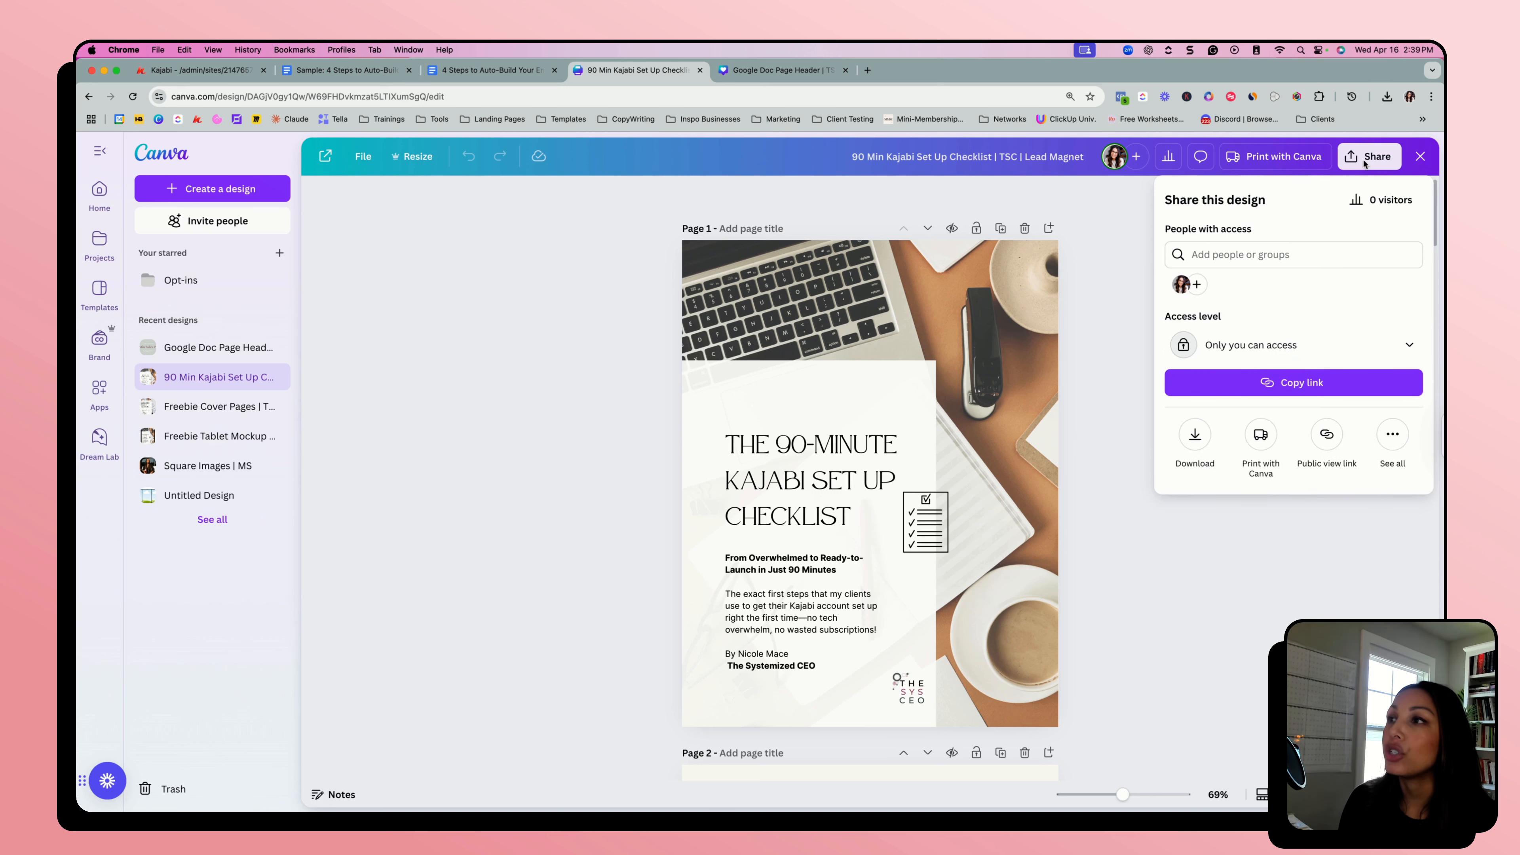
left_click(1194, 441)
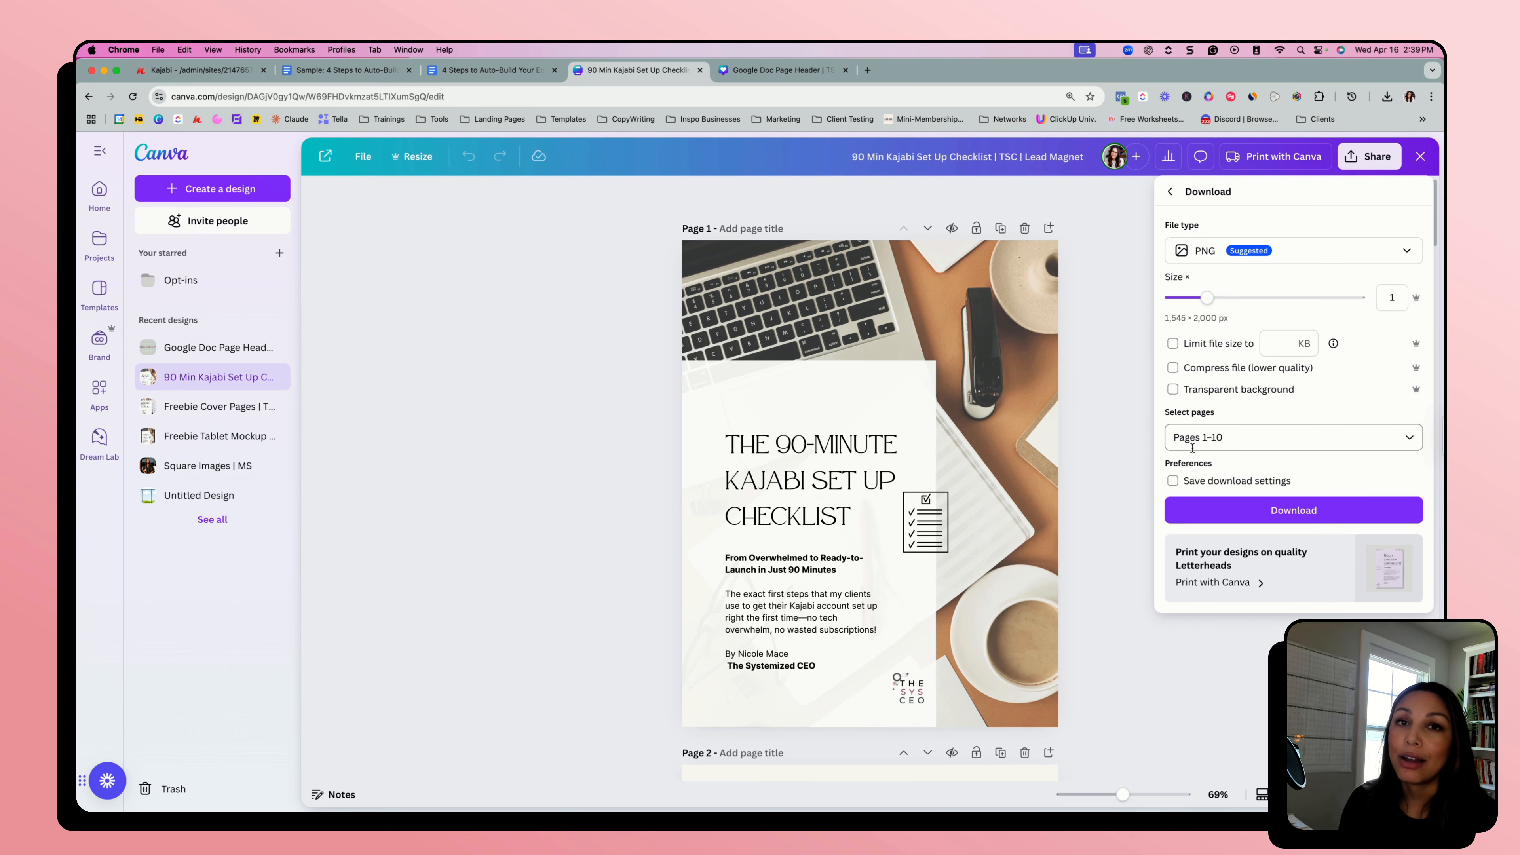
left_click(1404, 251)
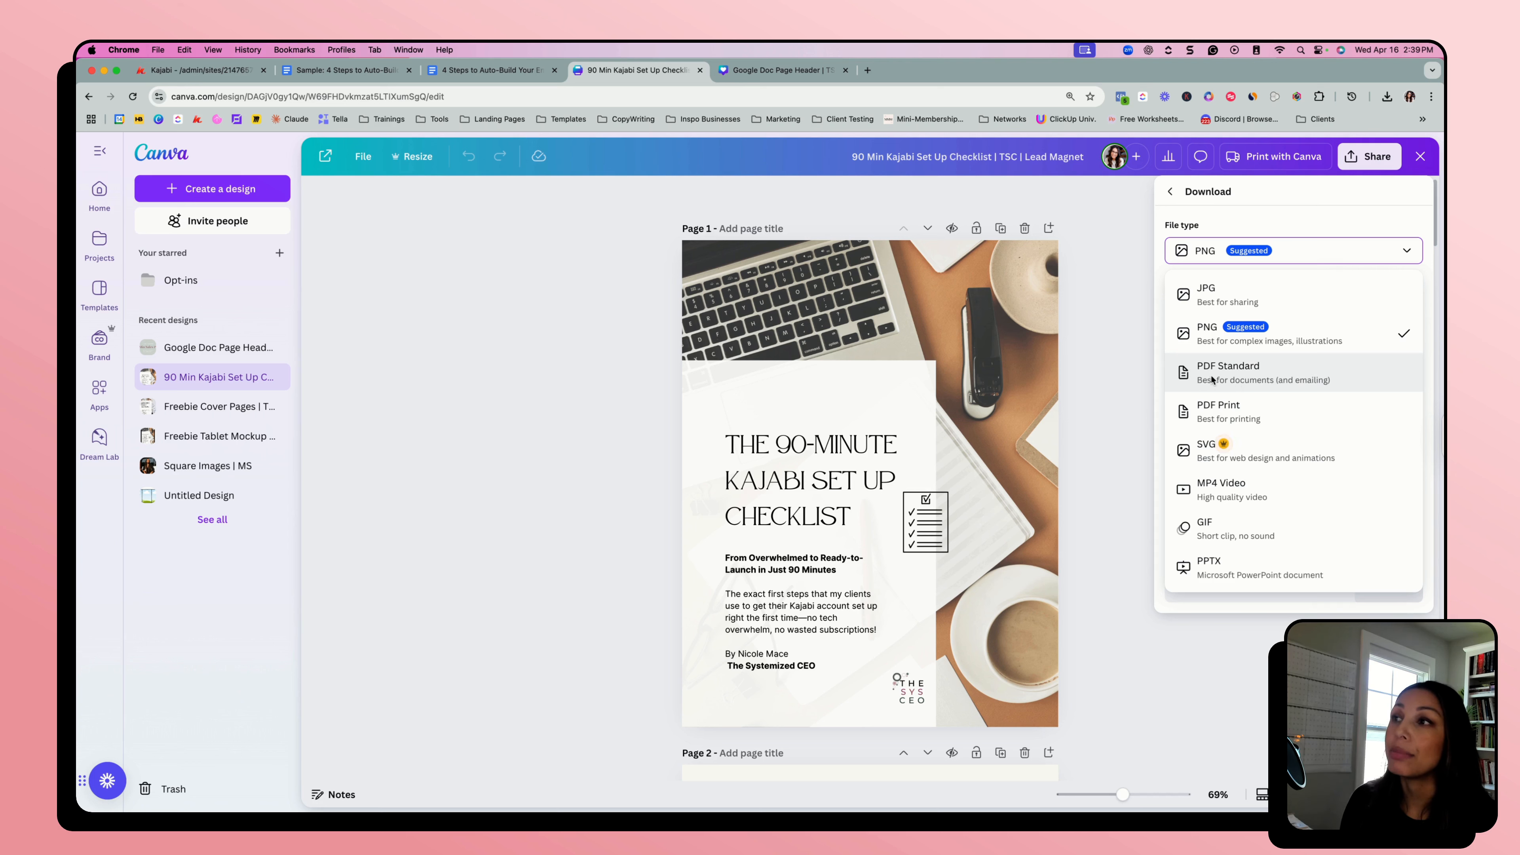
left_click(1290, 385)
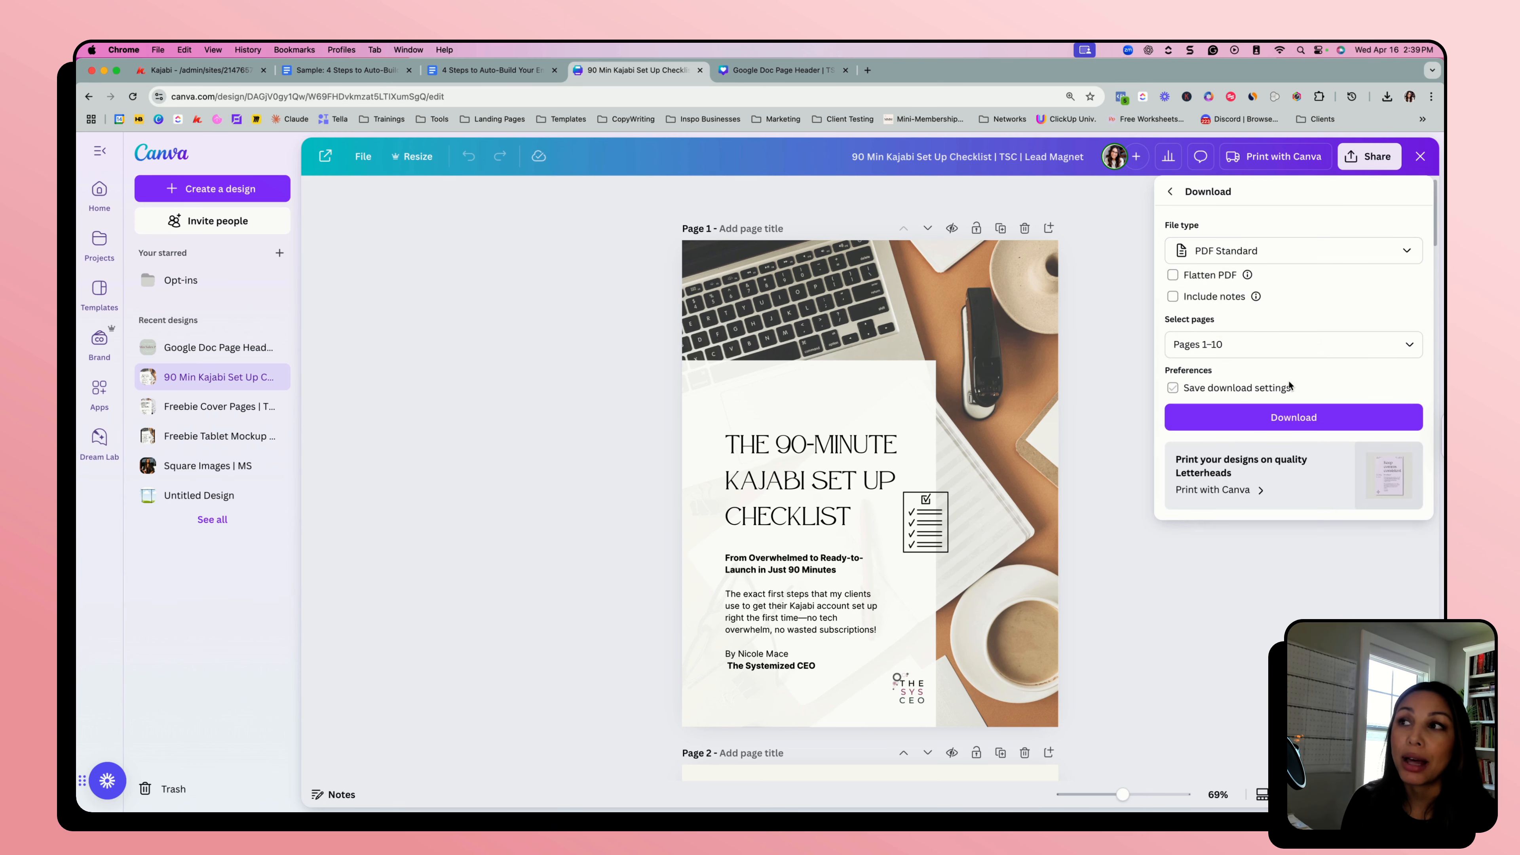
left_click(1257, 422)
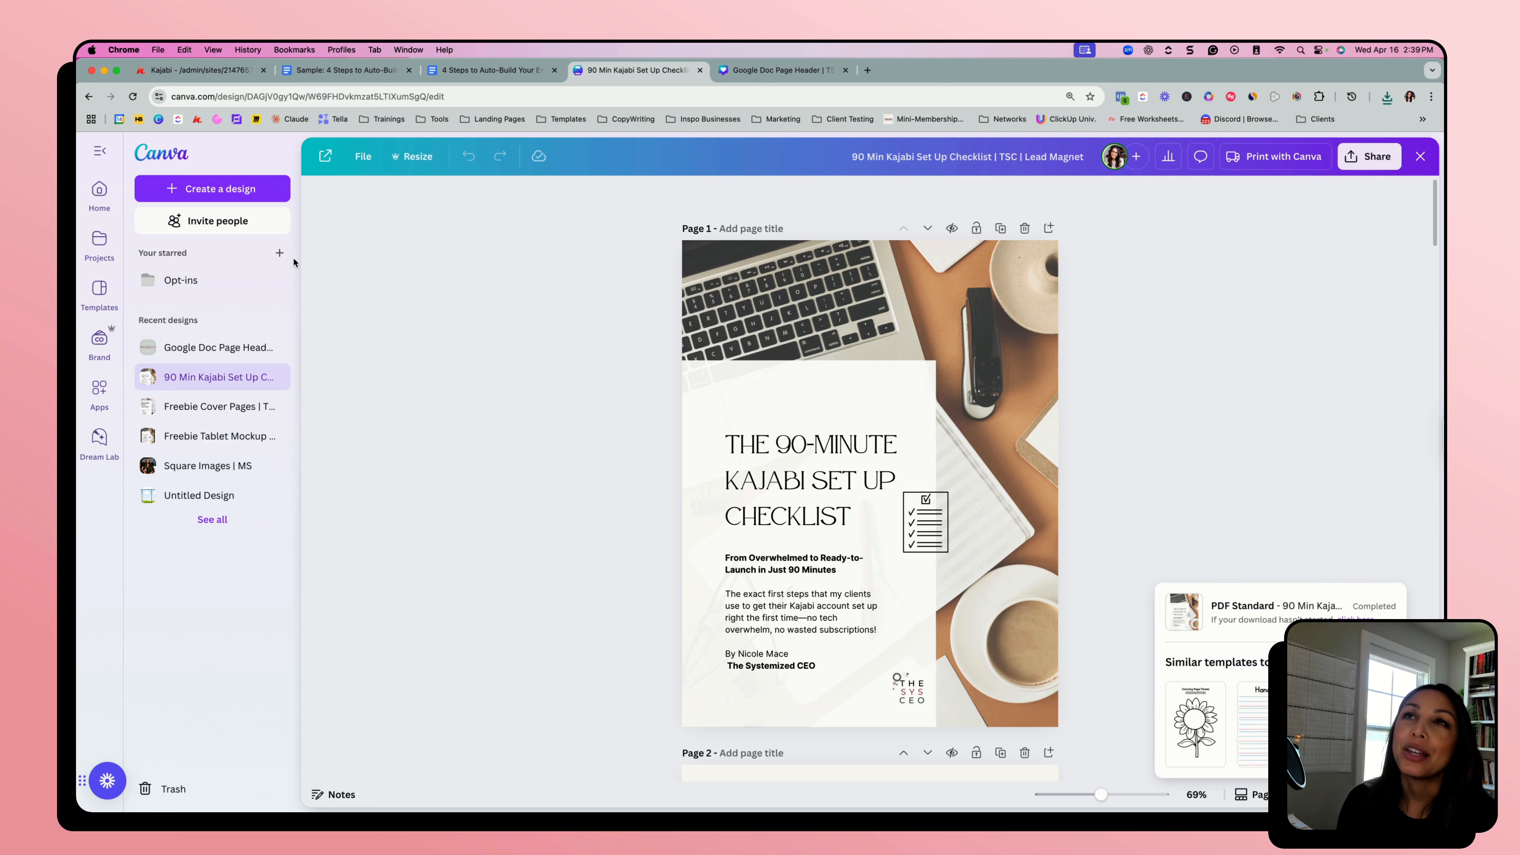
- Switch to Kajabi and create a new landing page from the Blank template, titled "Sample 2"
left_click(470, 74)
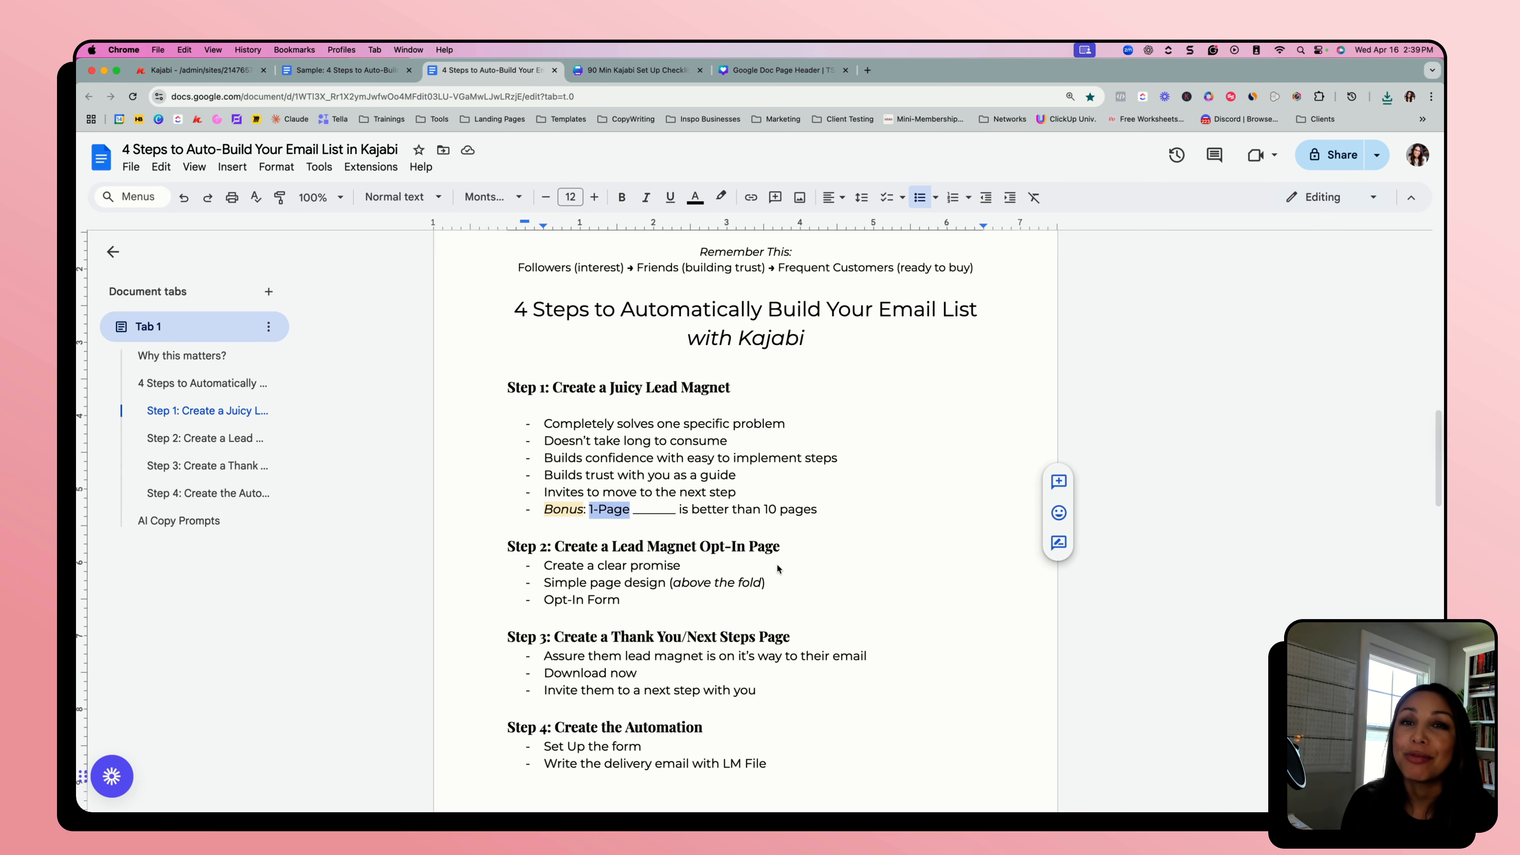
left_click(200, 70)
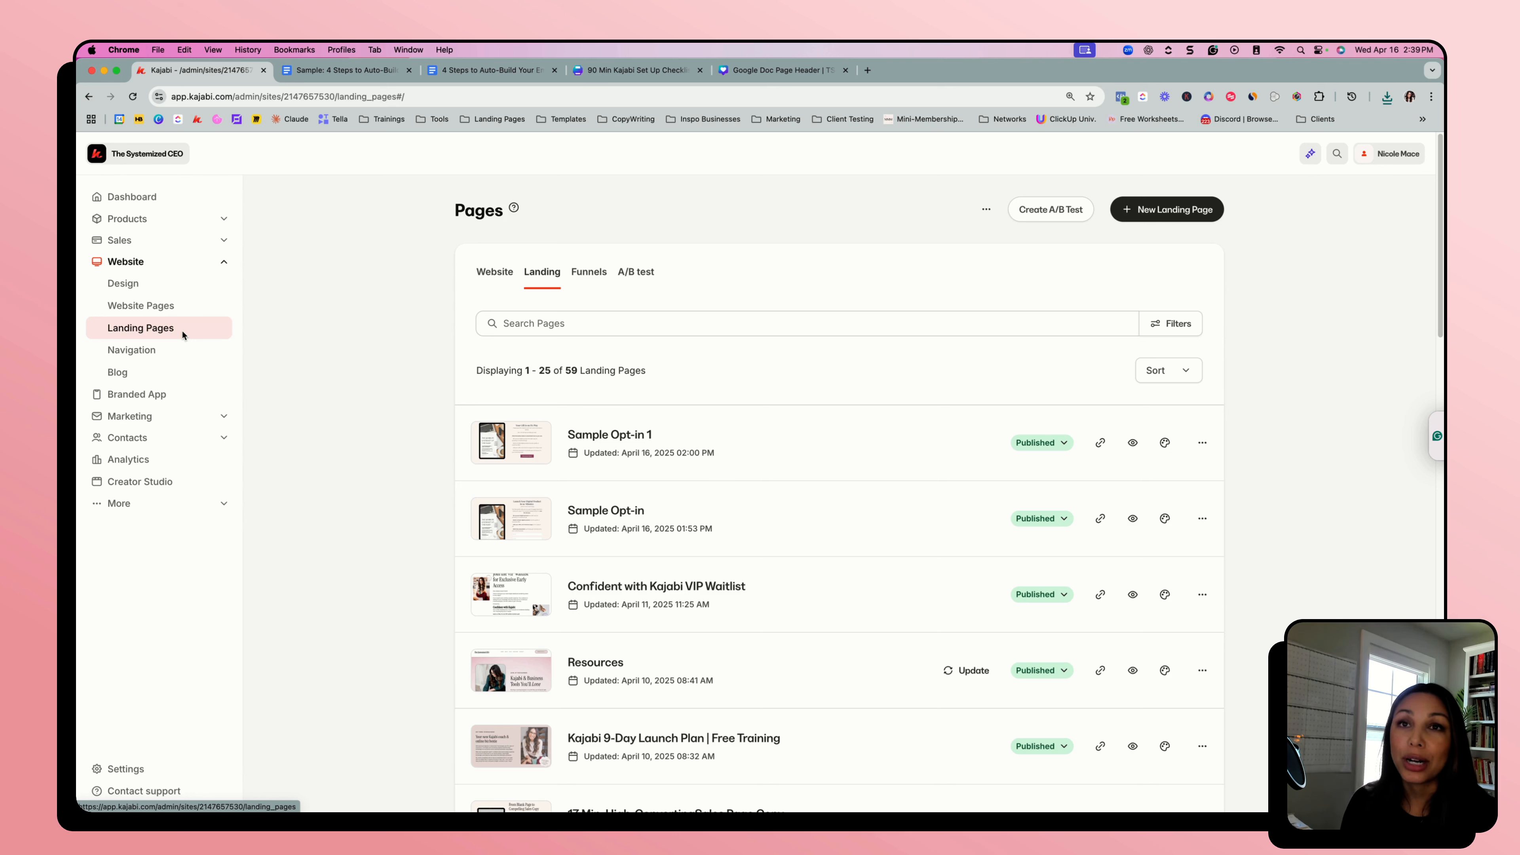
left_click(1166, 217)
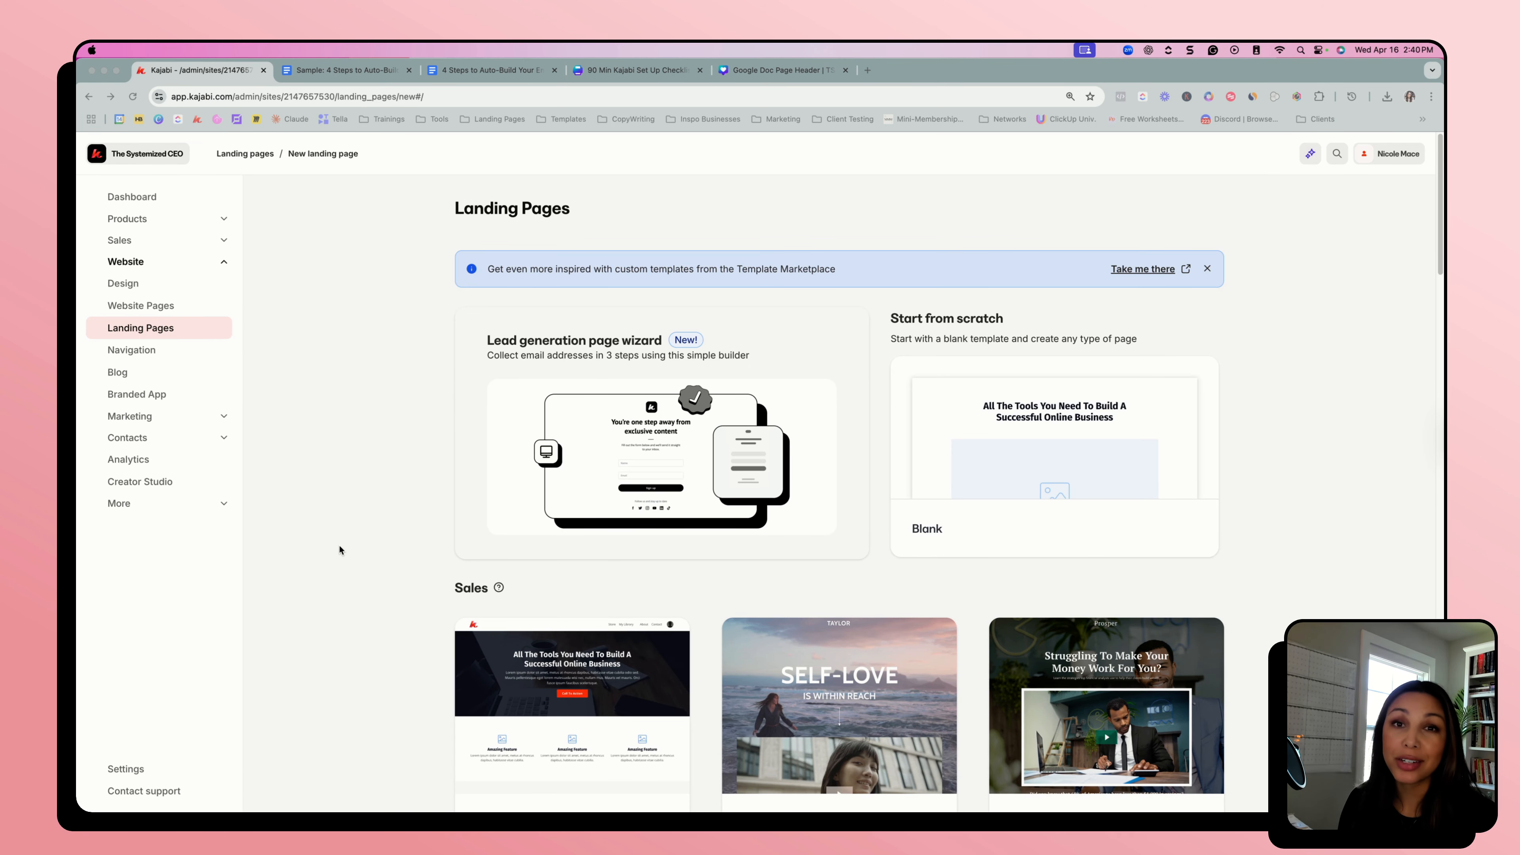
left_click(1016, 484)
left_click(891, 327)
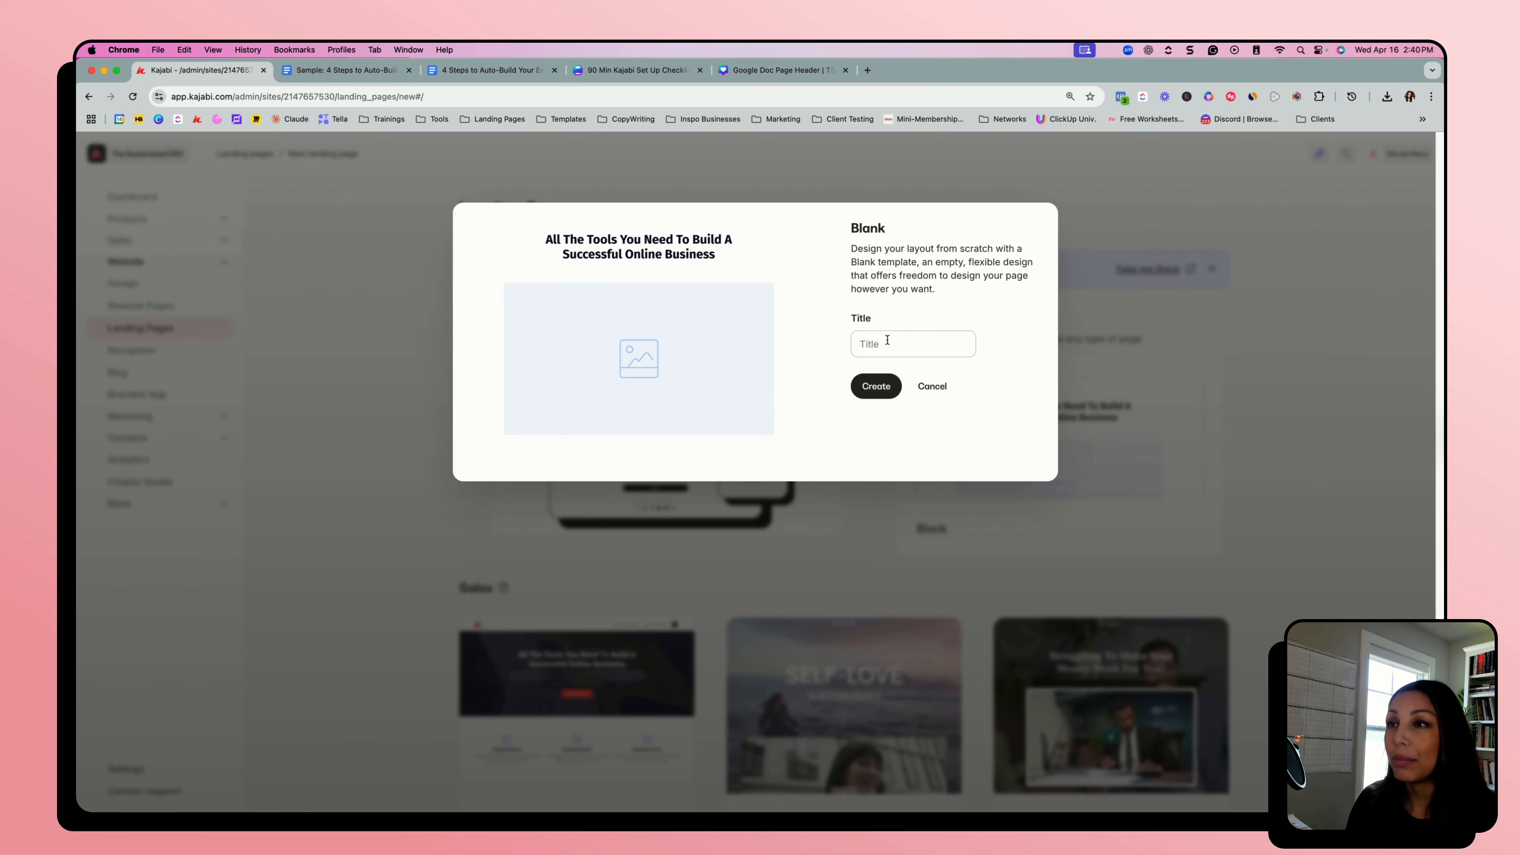
left_click(887, 341)
type("Sample 2")
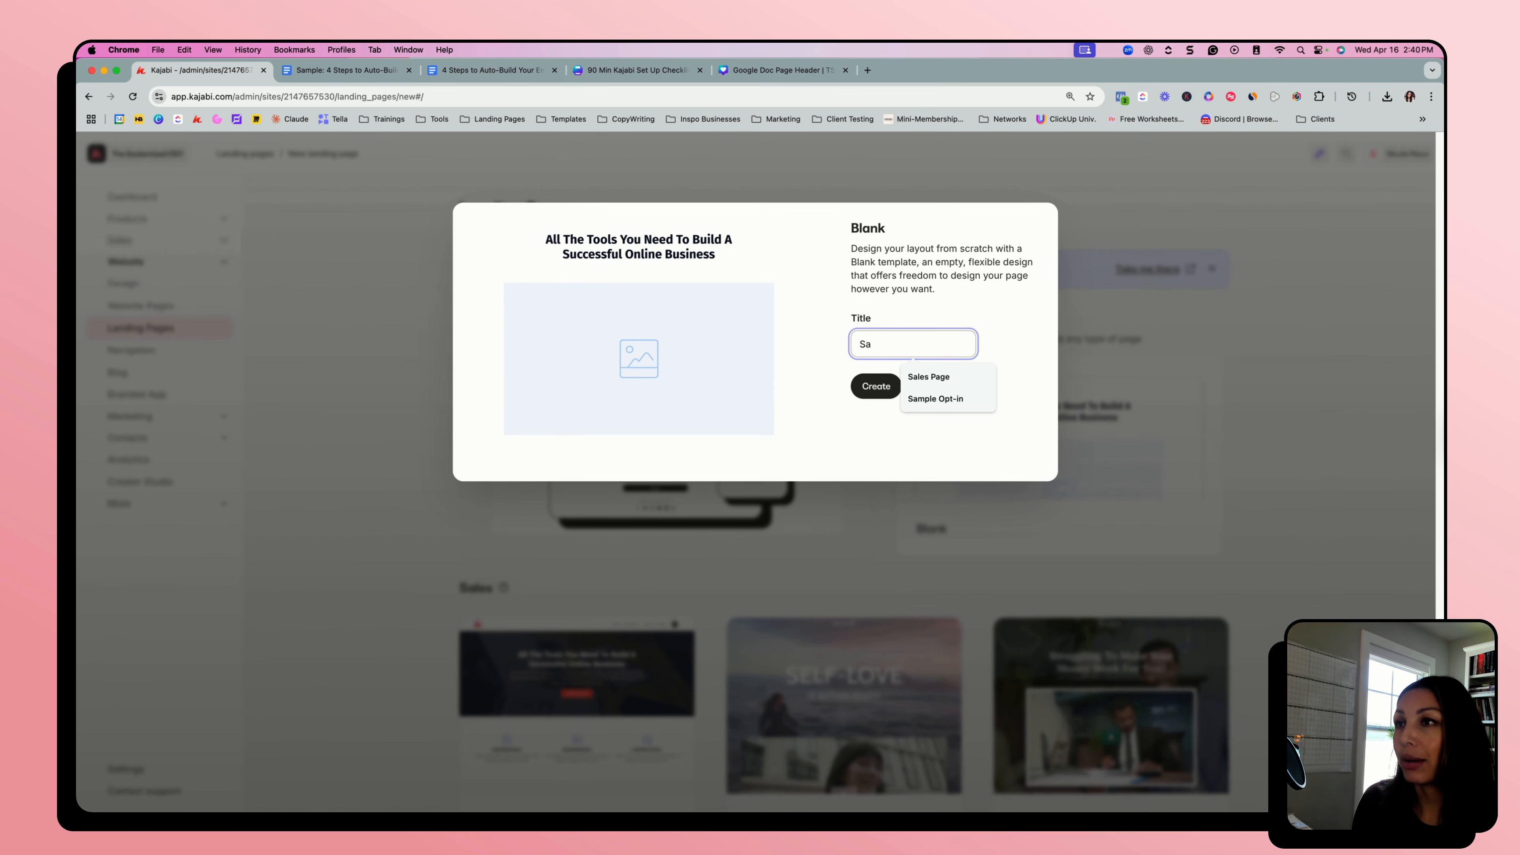
left_click(880, 387)
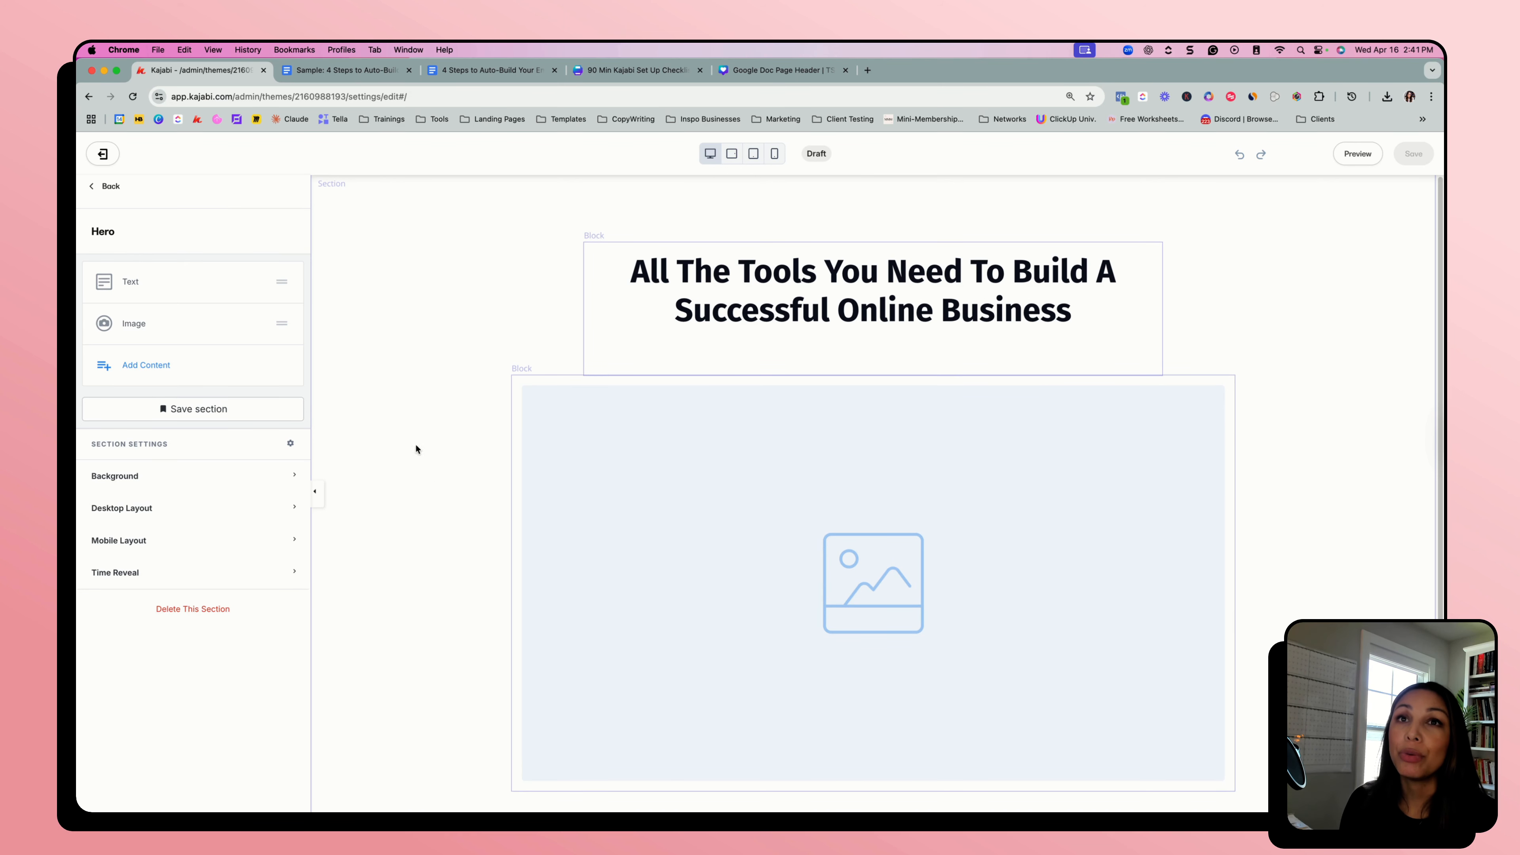
- Review the page's section list, its general settings and the Favicon image option
left_click(116, 190)
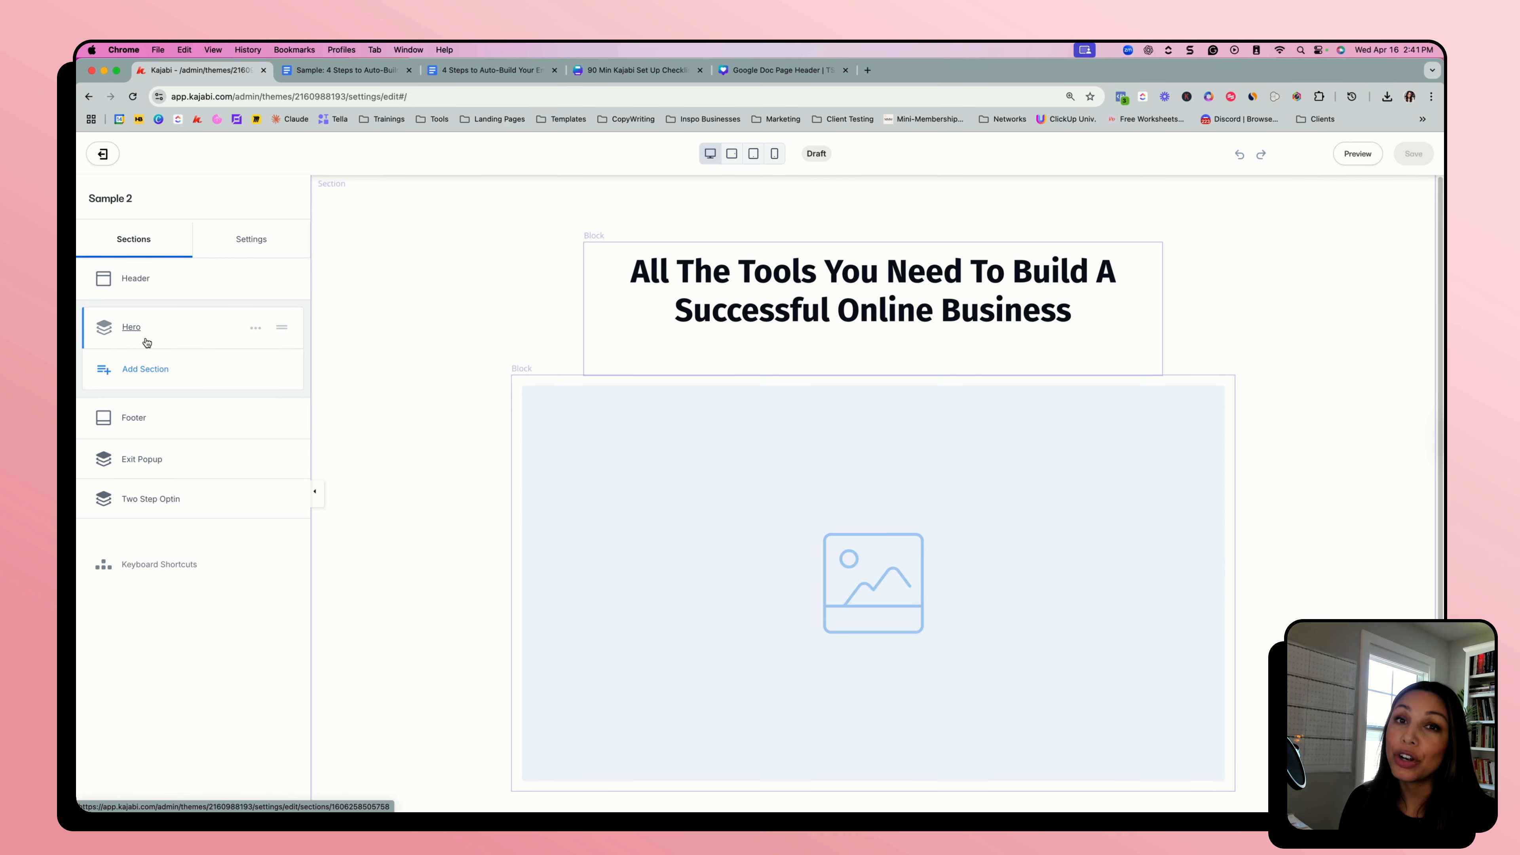
scroll(471, 567, "down", 1)
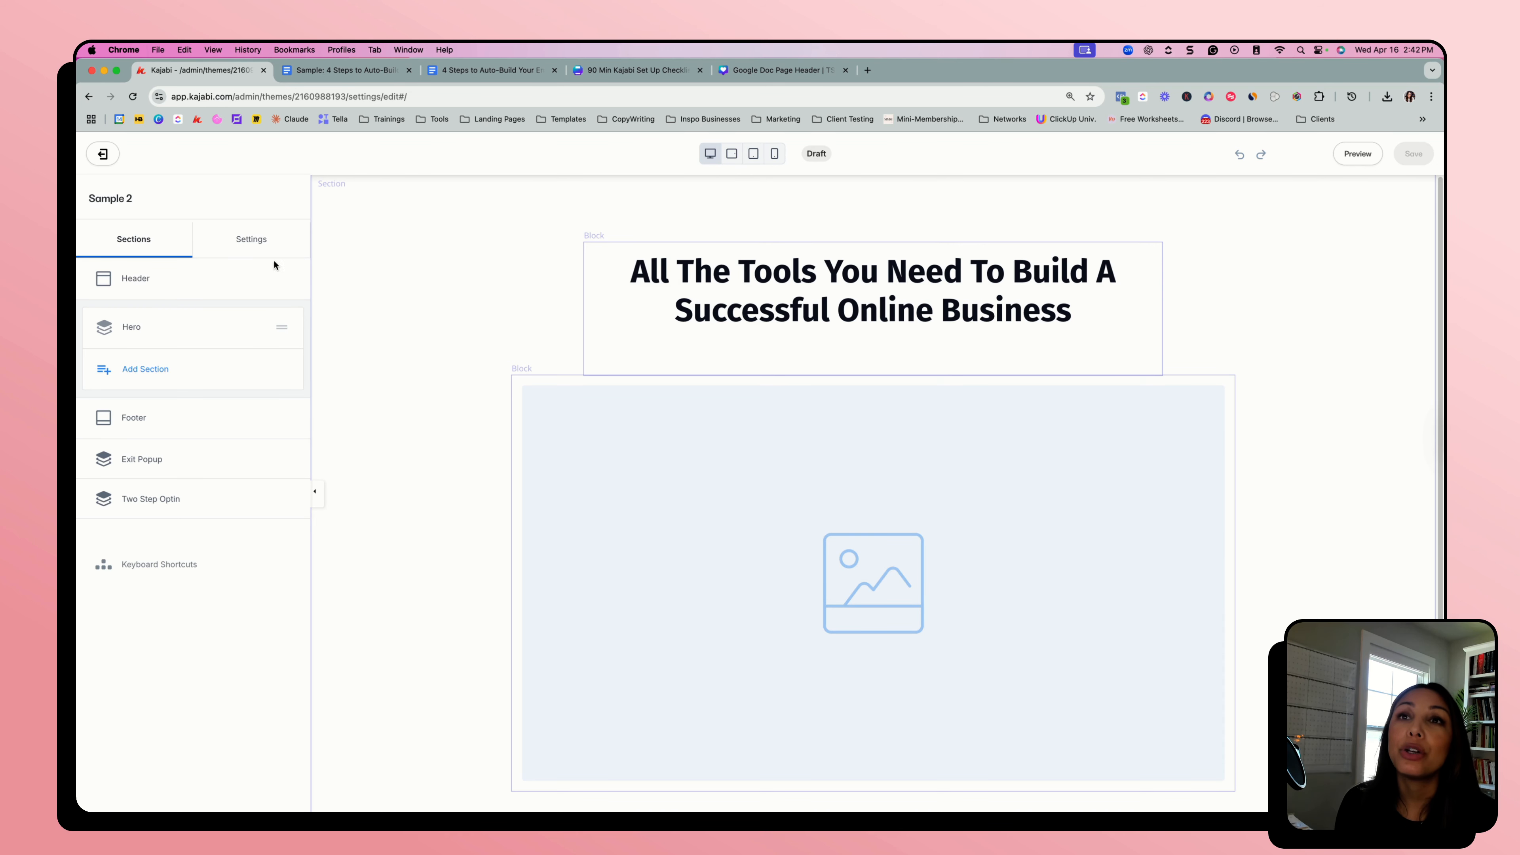
left_click(256, 239)
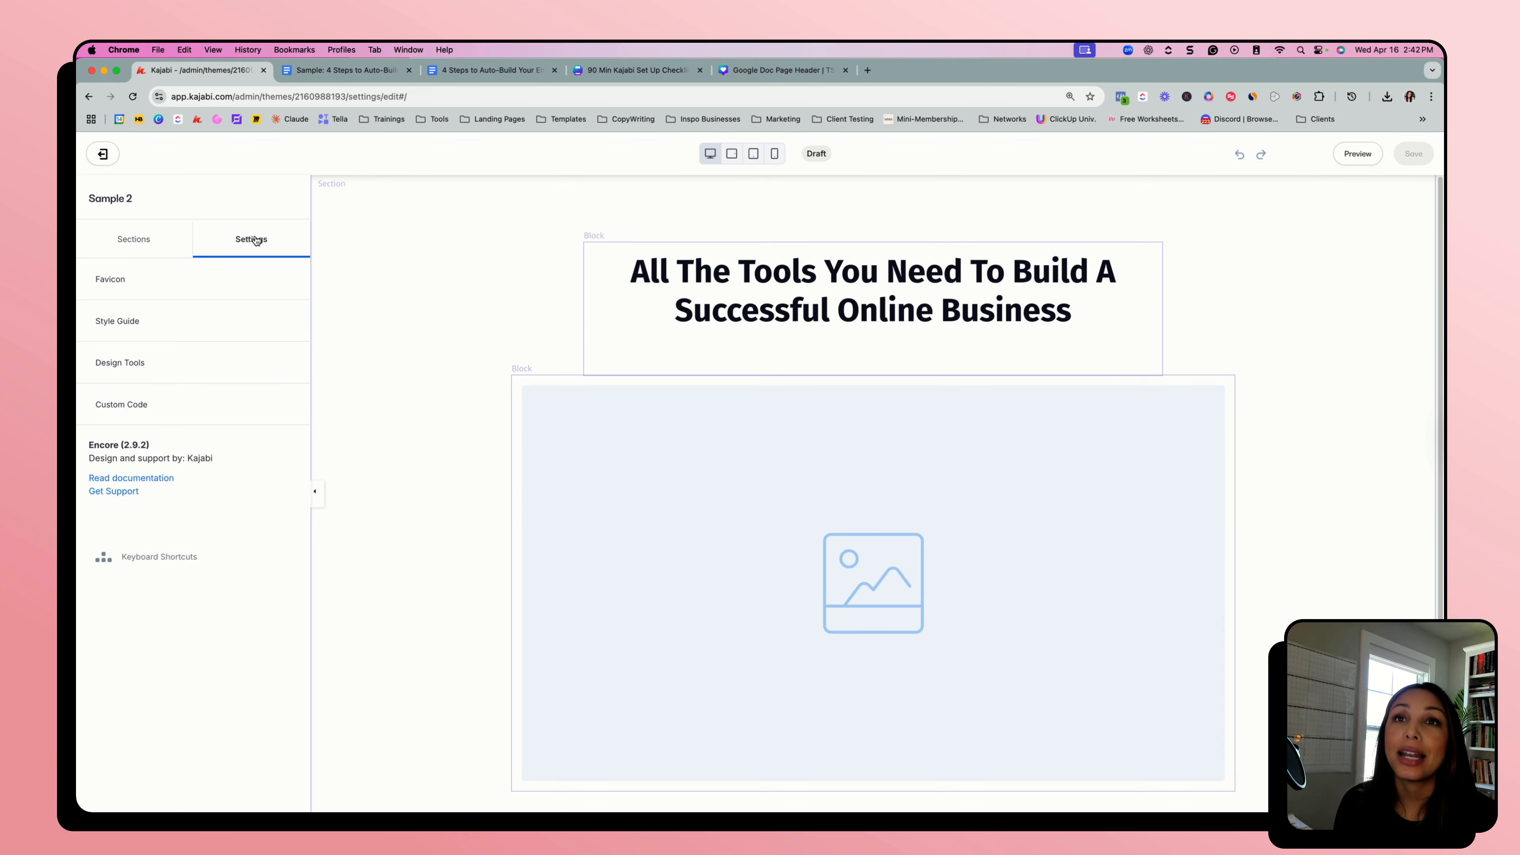
left_click(121, 285)
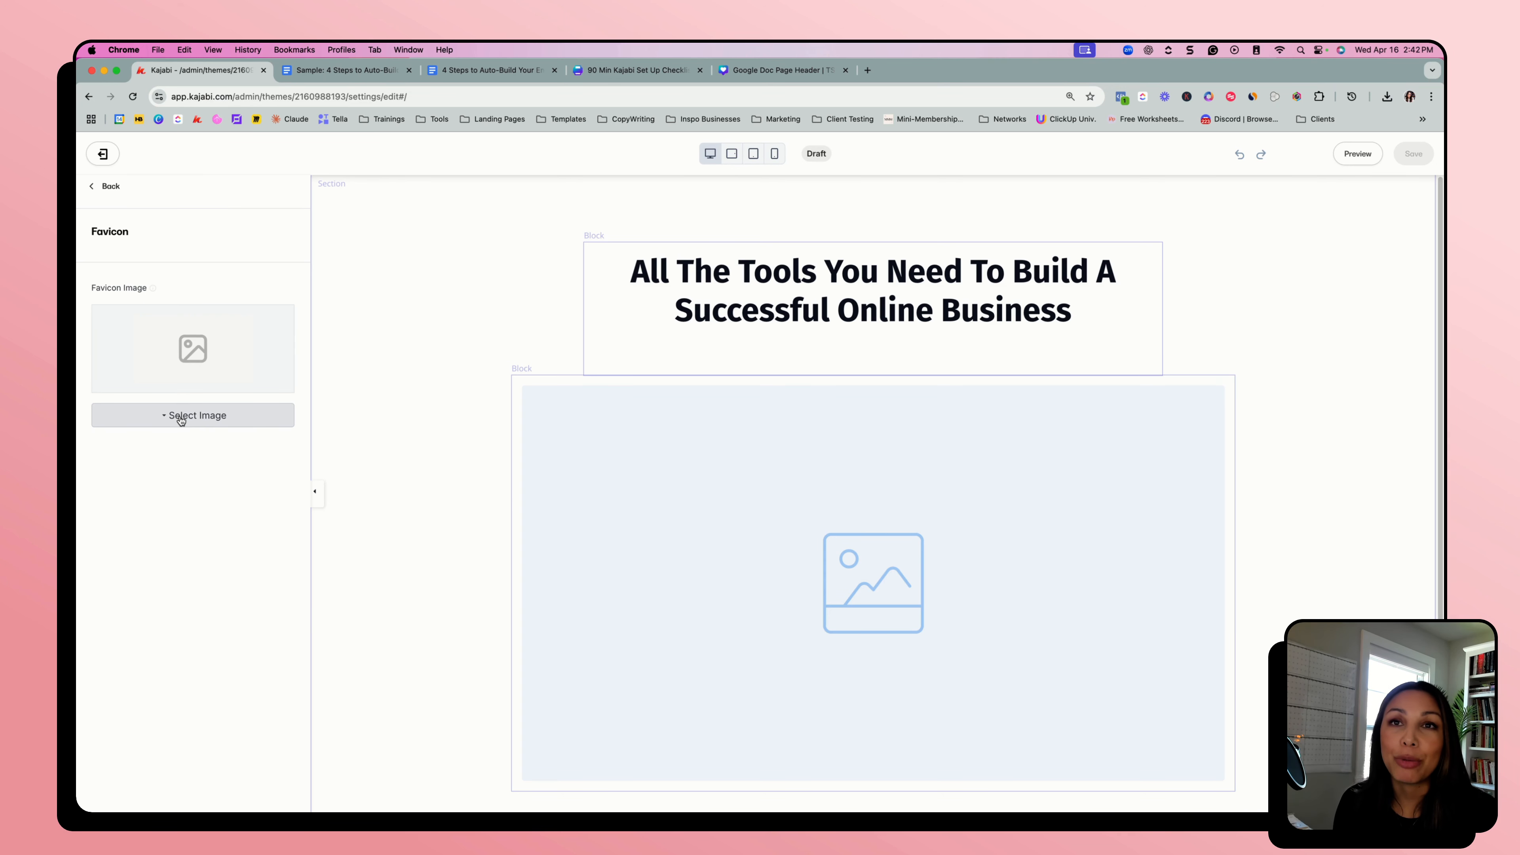
left_click(104, 187)
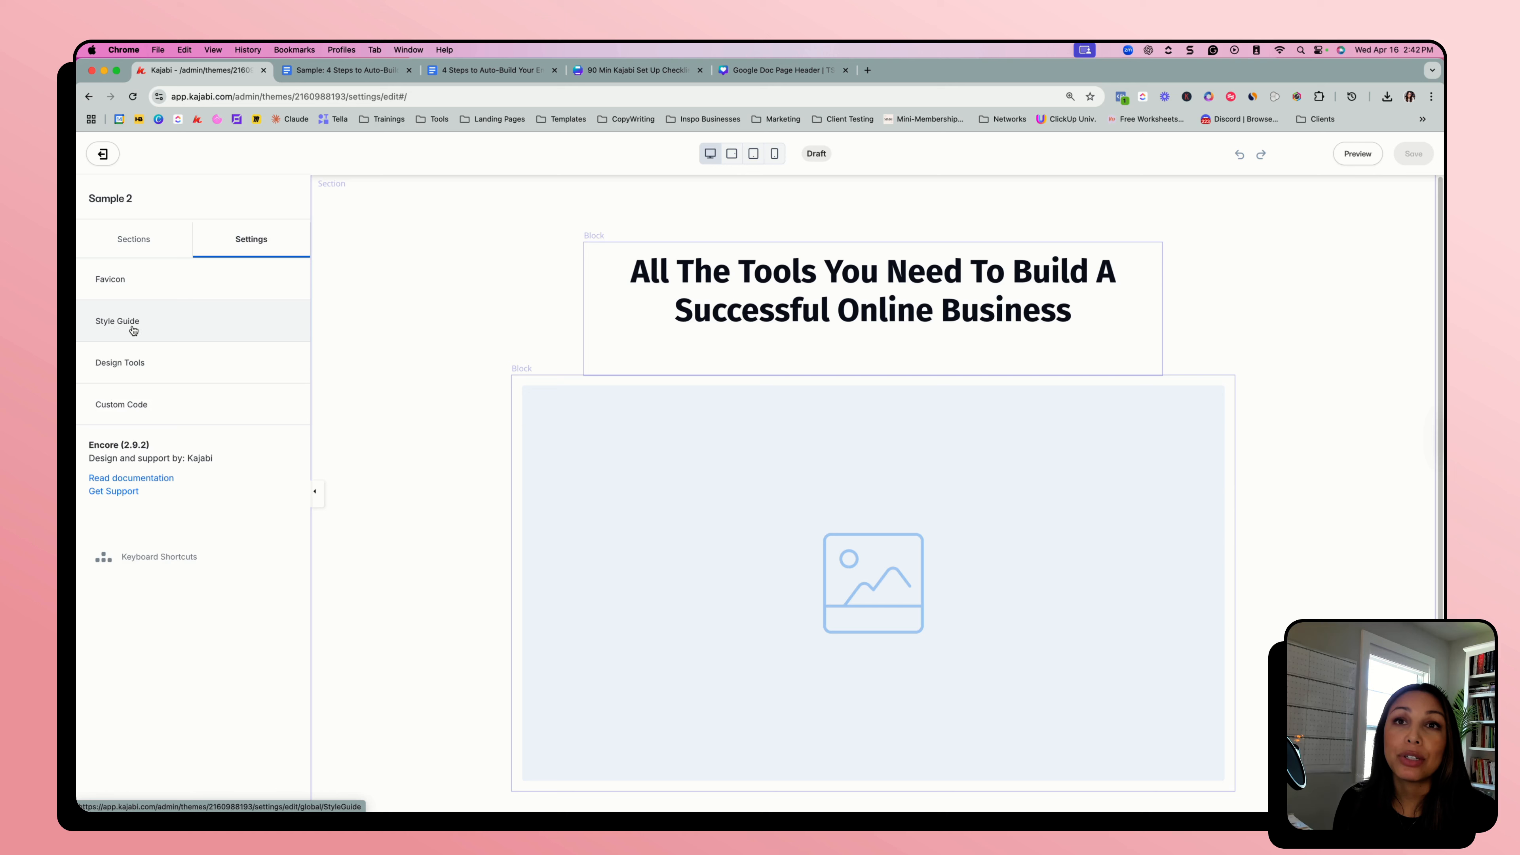
- Set the body font in the page's Style Guide to Montserrat
left_click(118, 322)
scroll(204, 402, "down", 5)
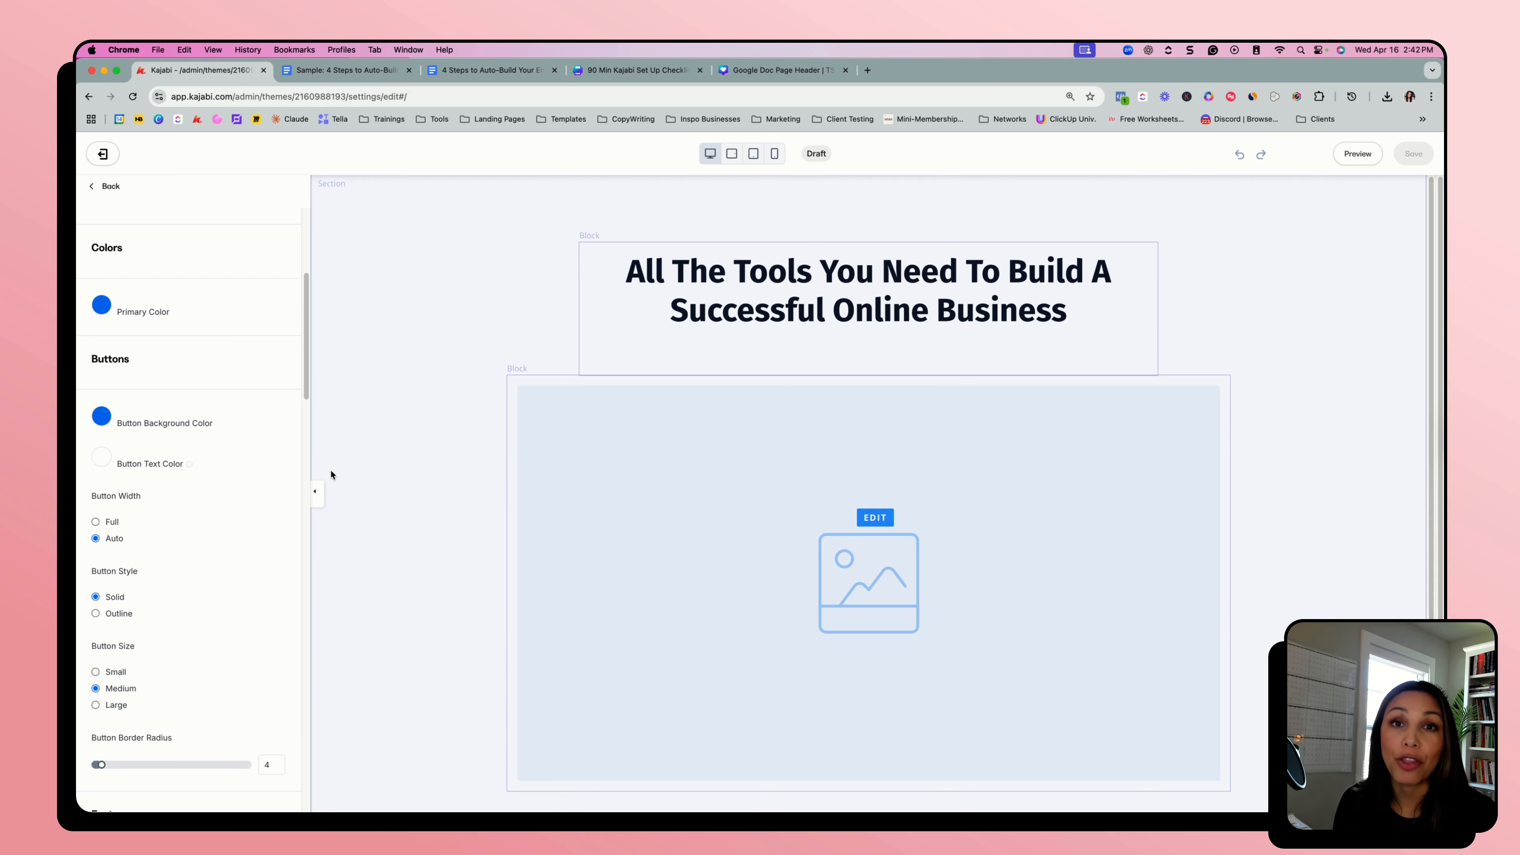
scroll(209, 474, "down", 5)
scroll(209, 473, "down", 5)
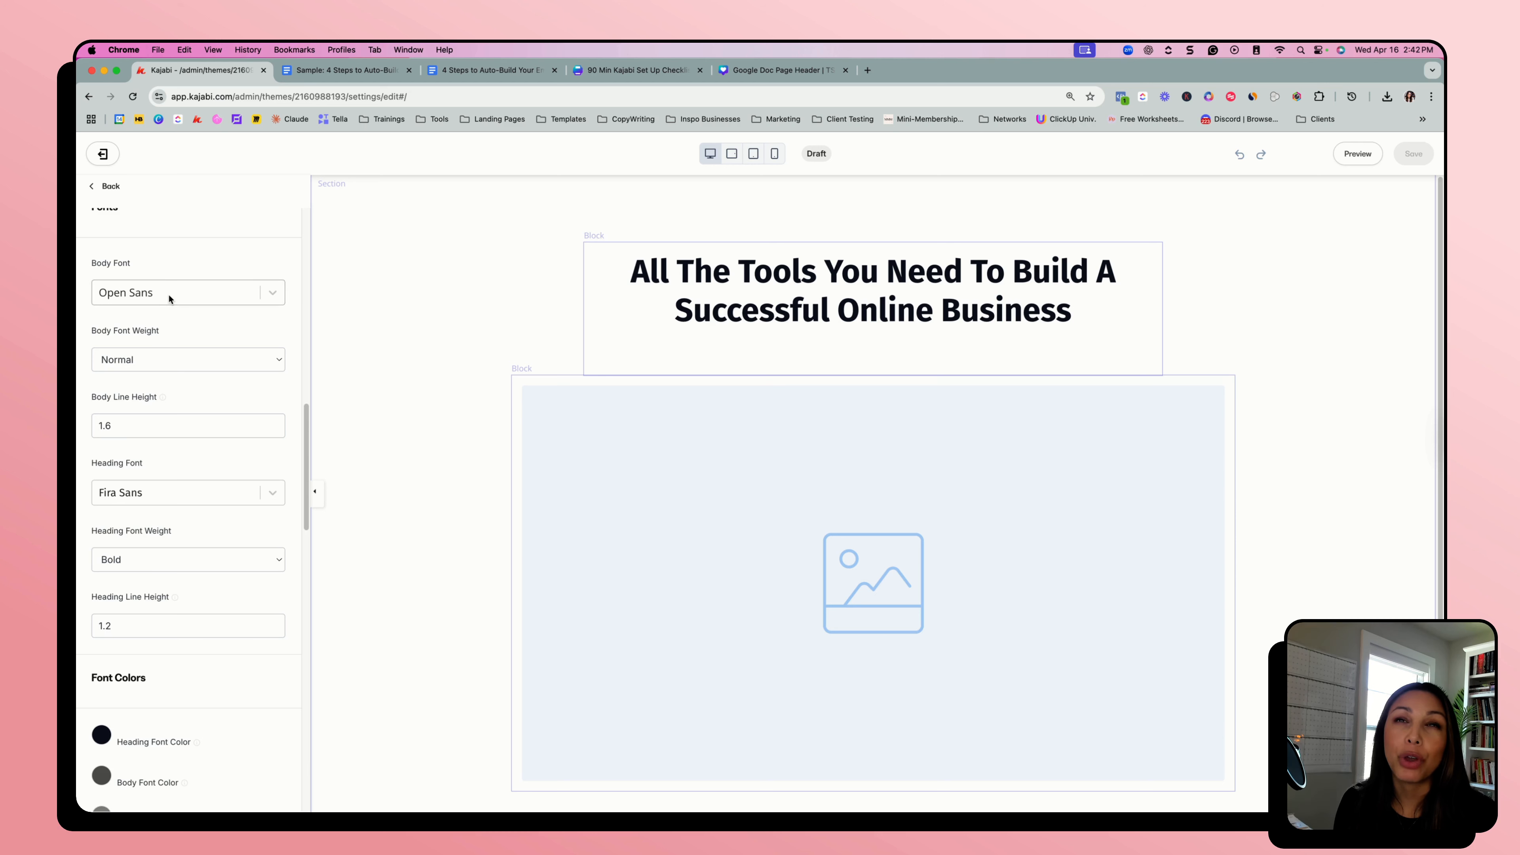
left_click(170, 298)
left_click(155, 356)
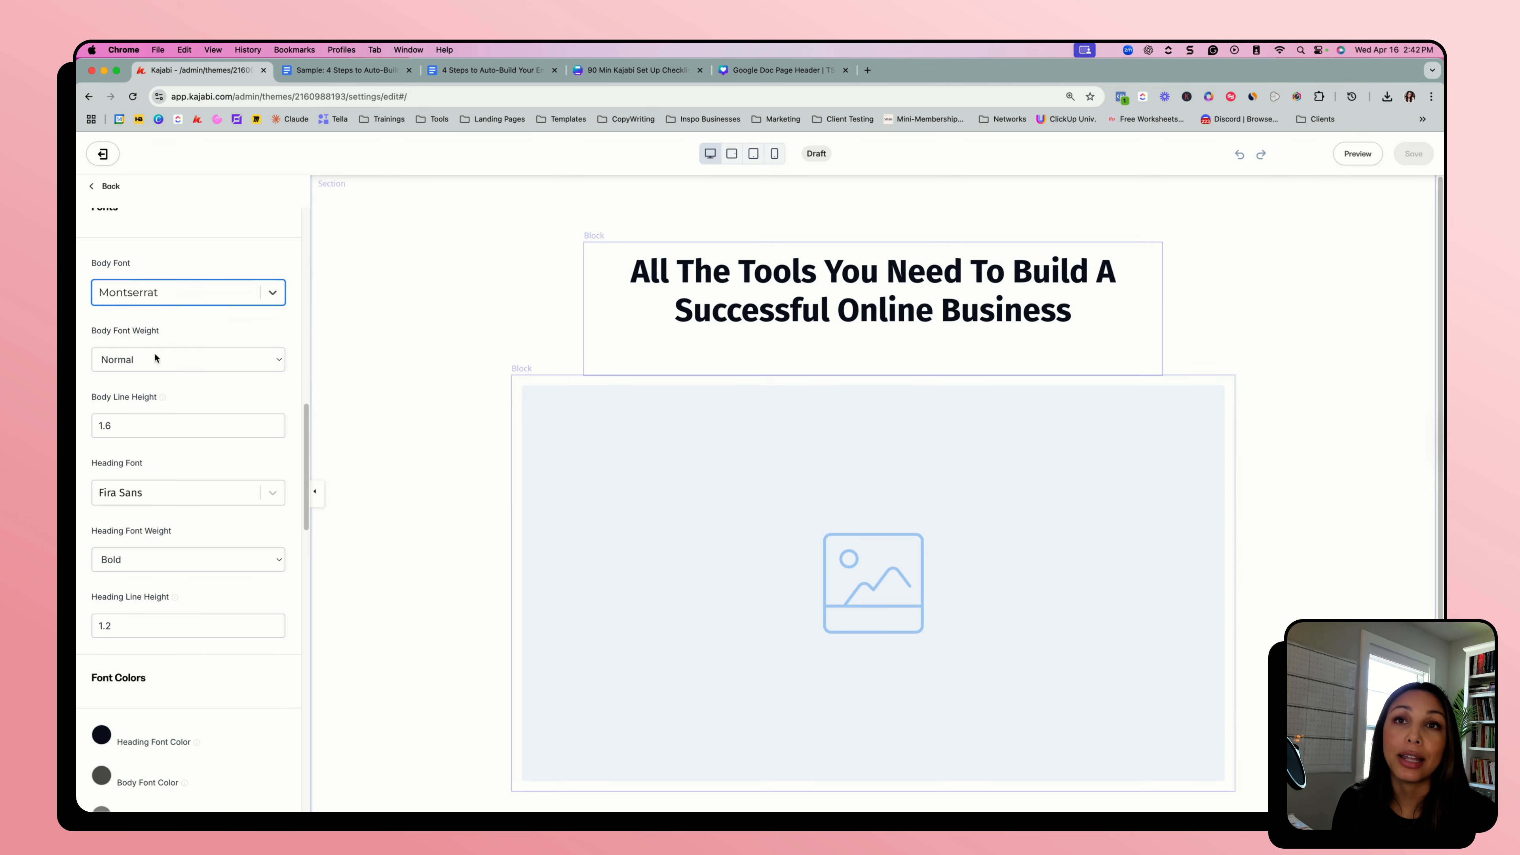
- Set the Style Guide's heading font to Playfair Display
left_click(146, 503)
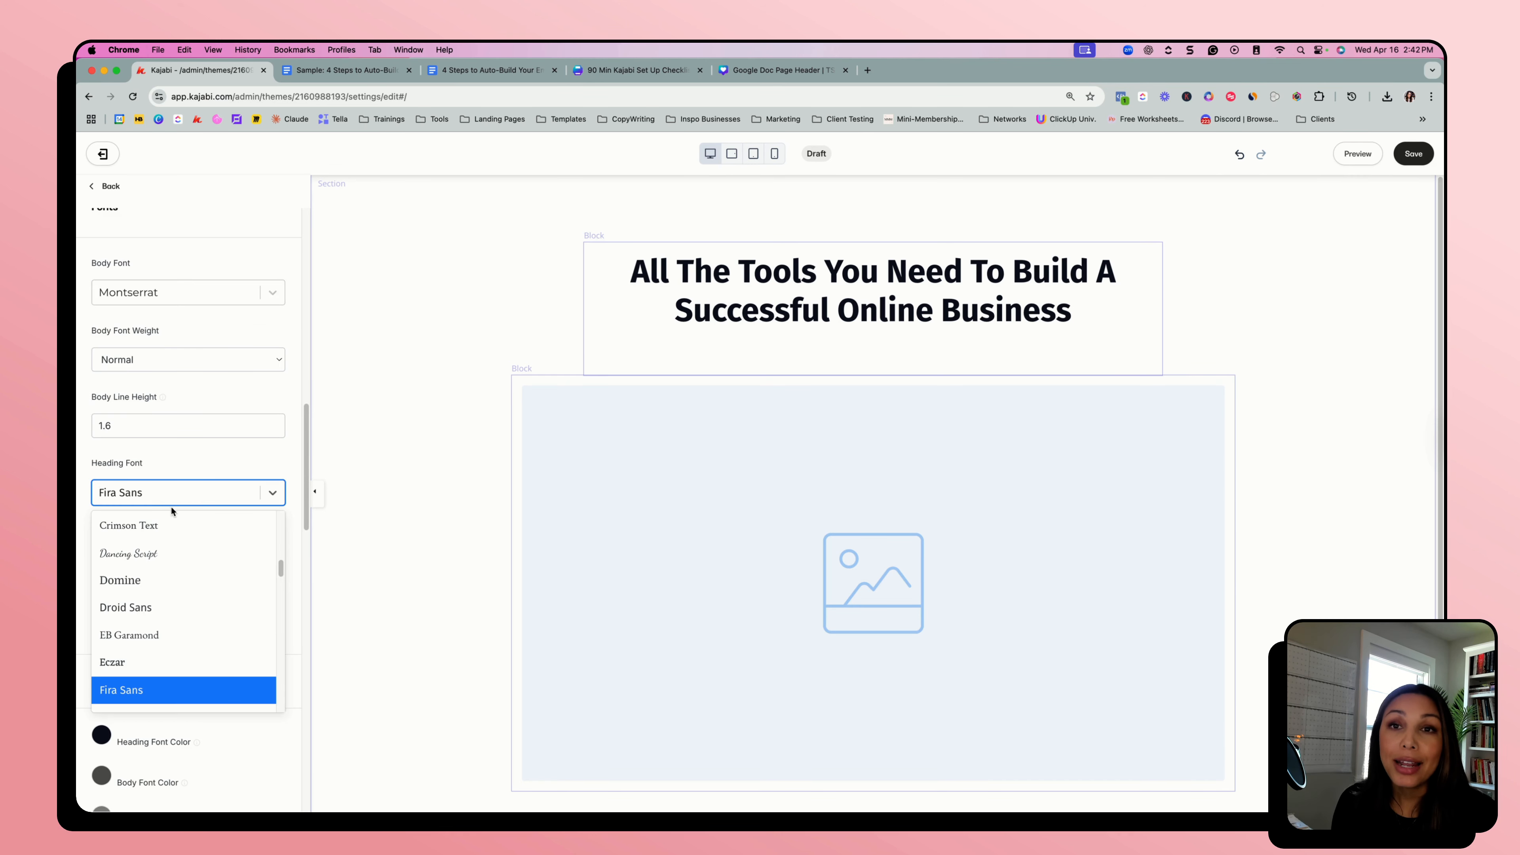
scroll(179, 527, "down", 5)
scroll(183, 523, "down", 10)
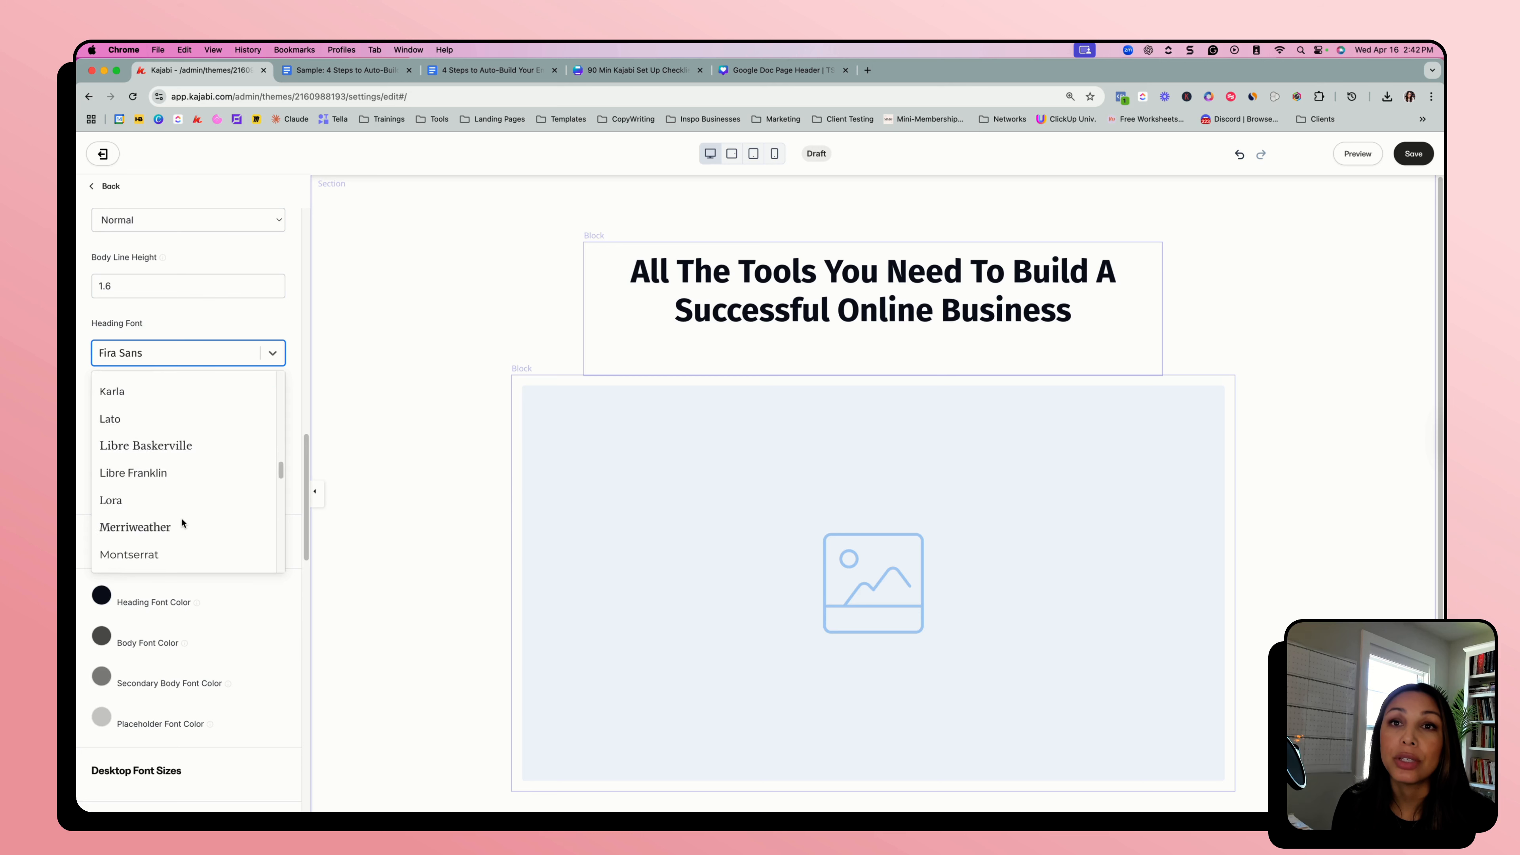
scroll(183, 523, "down", 2)
left_click(183, 506)
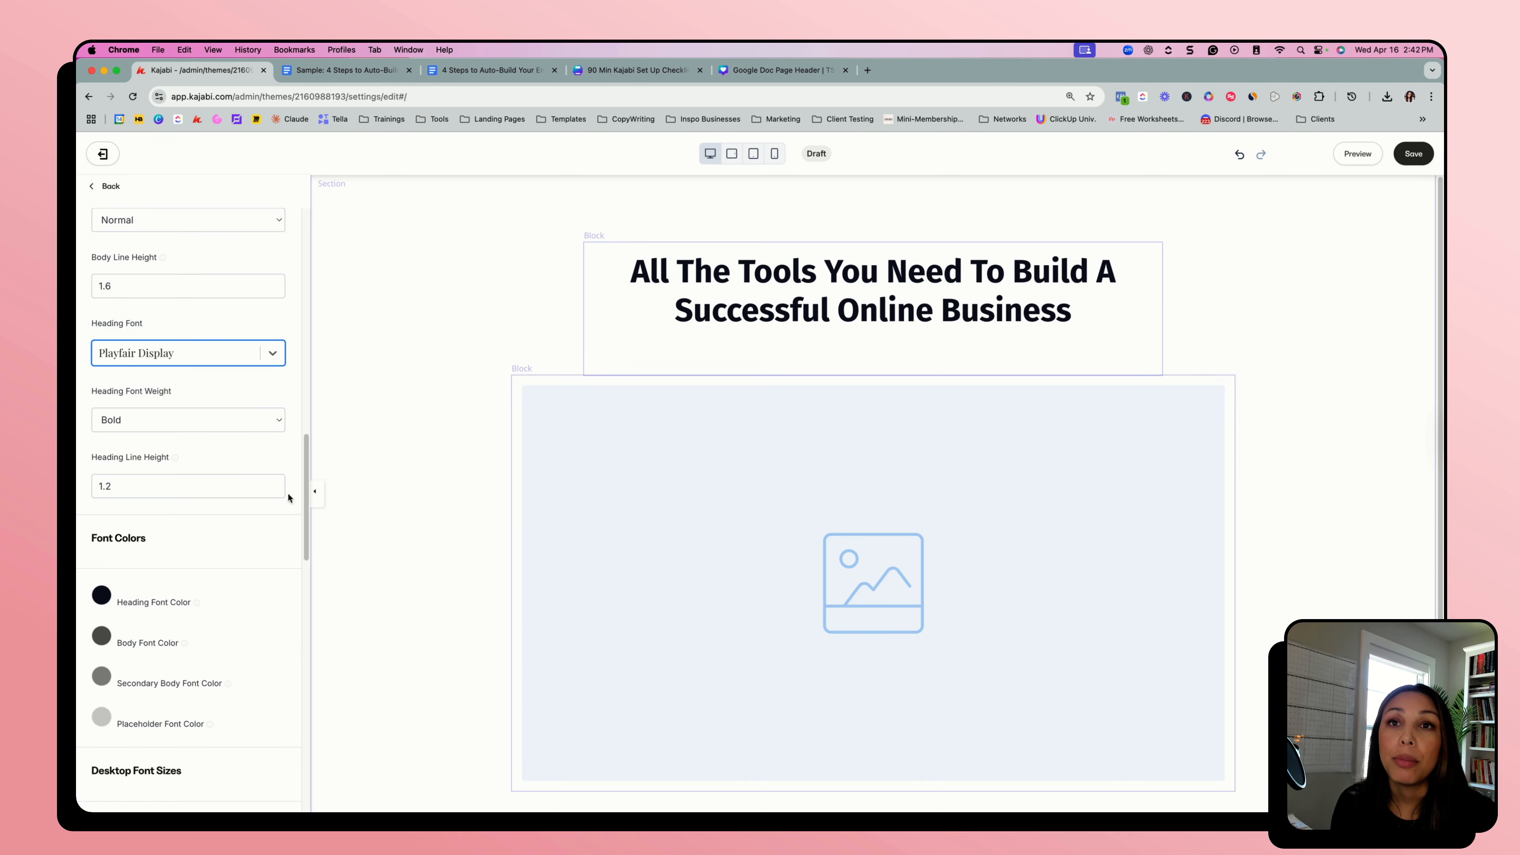
- Set the heading font weight to Normal and save the page
left_click(153, 422)
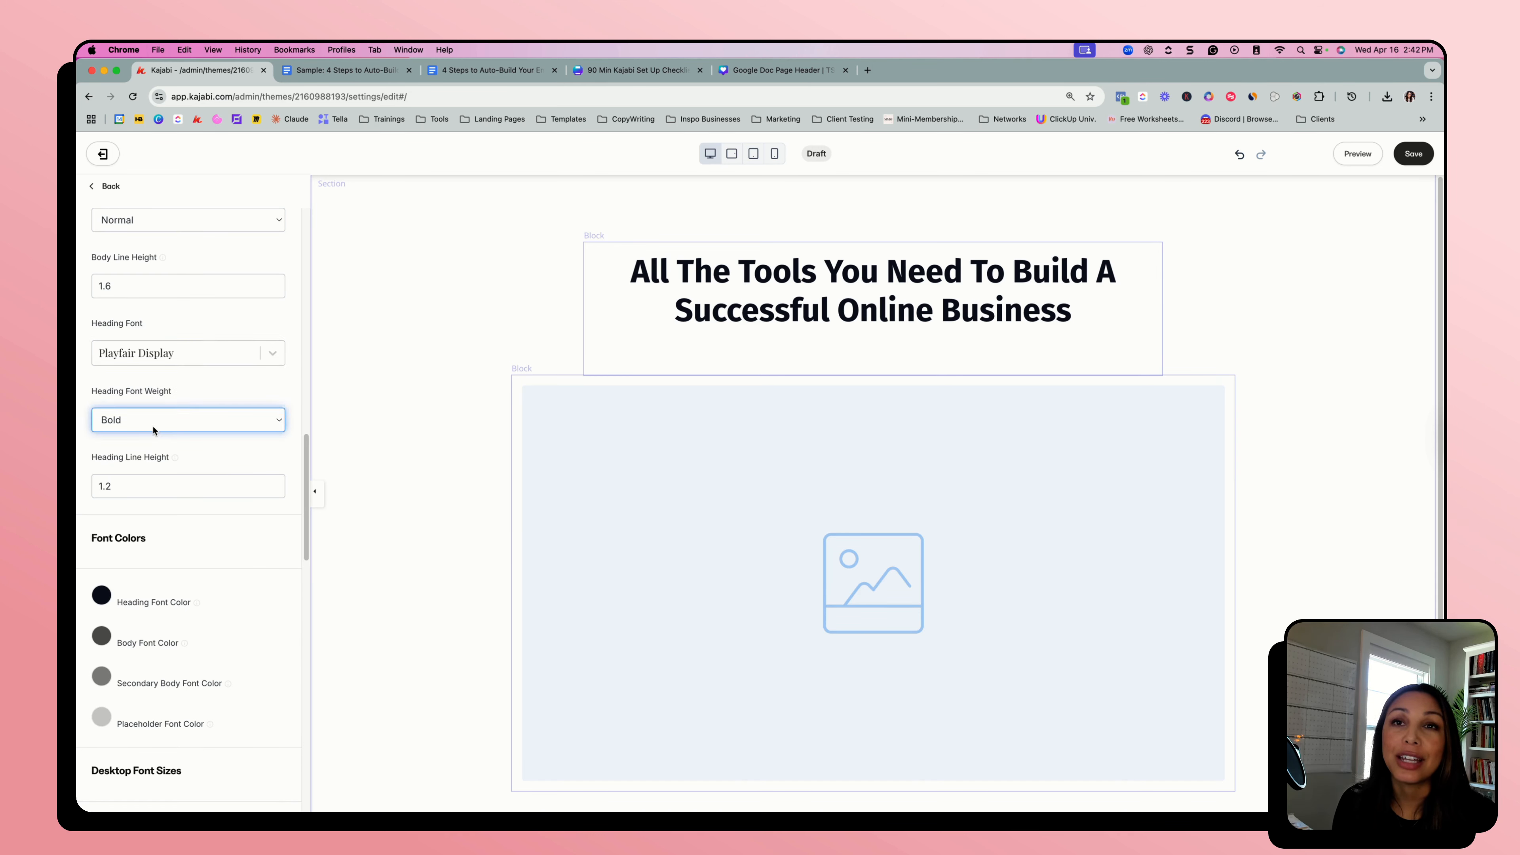
left_click(153, 420)
left_click(209, 412)
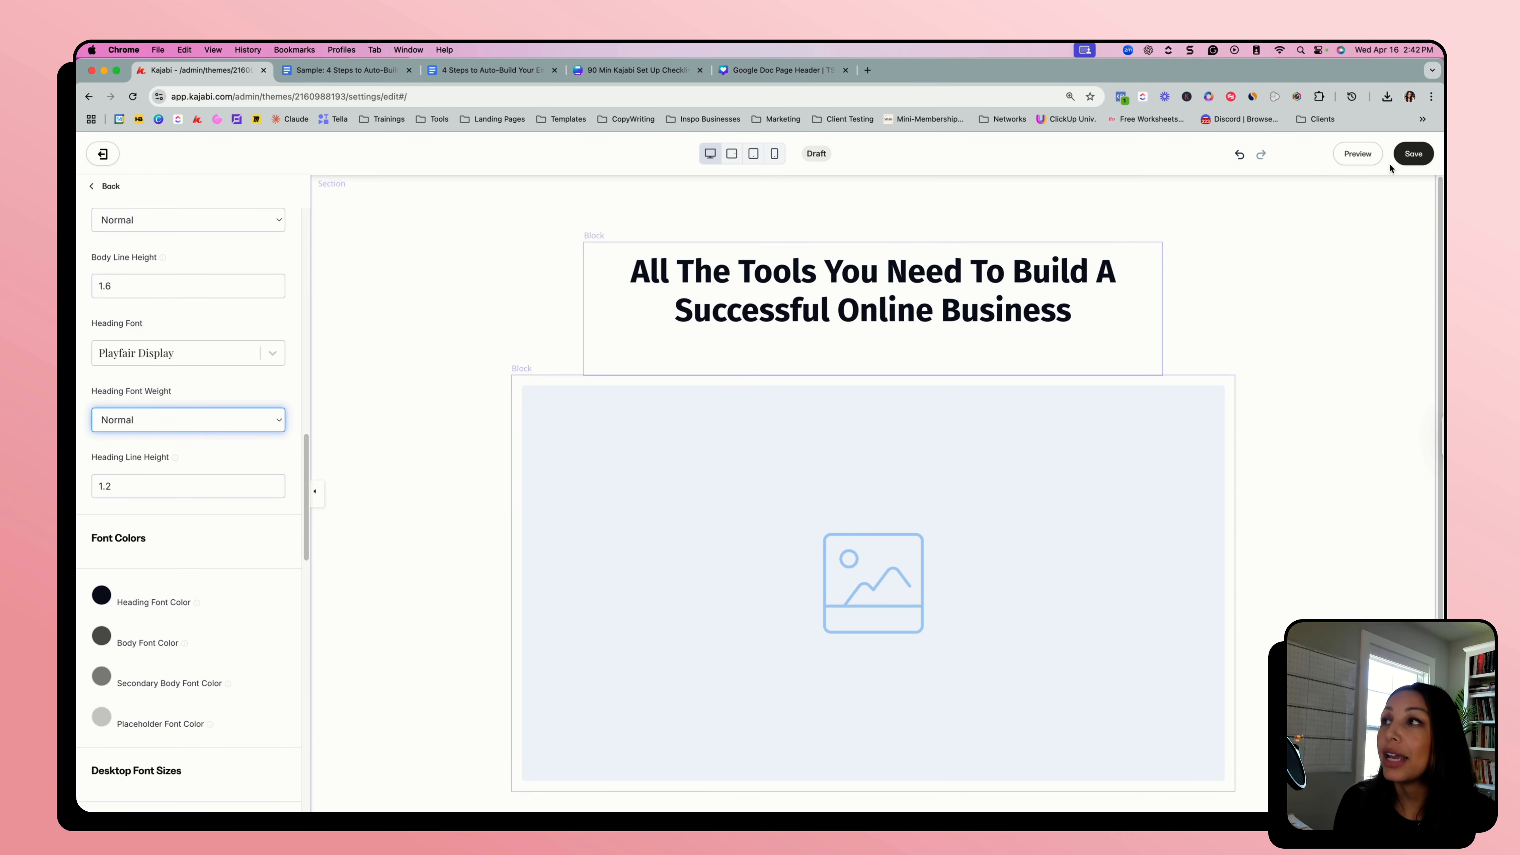
left_click(1404, 155)
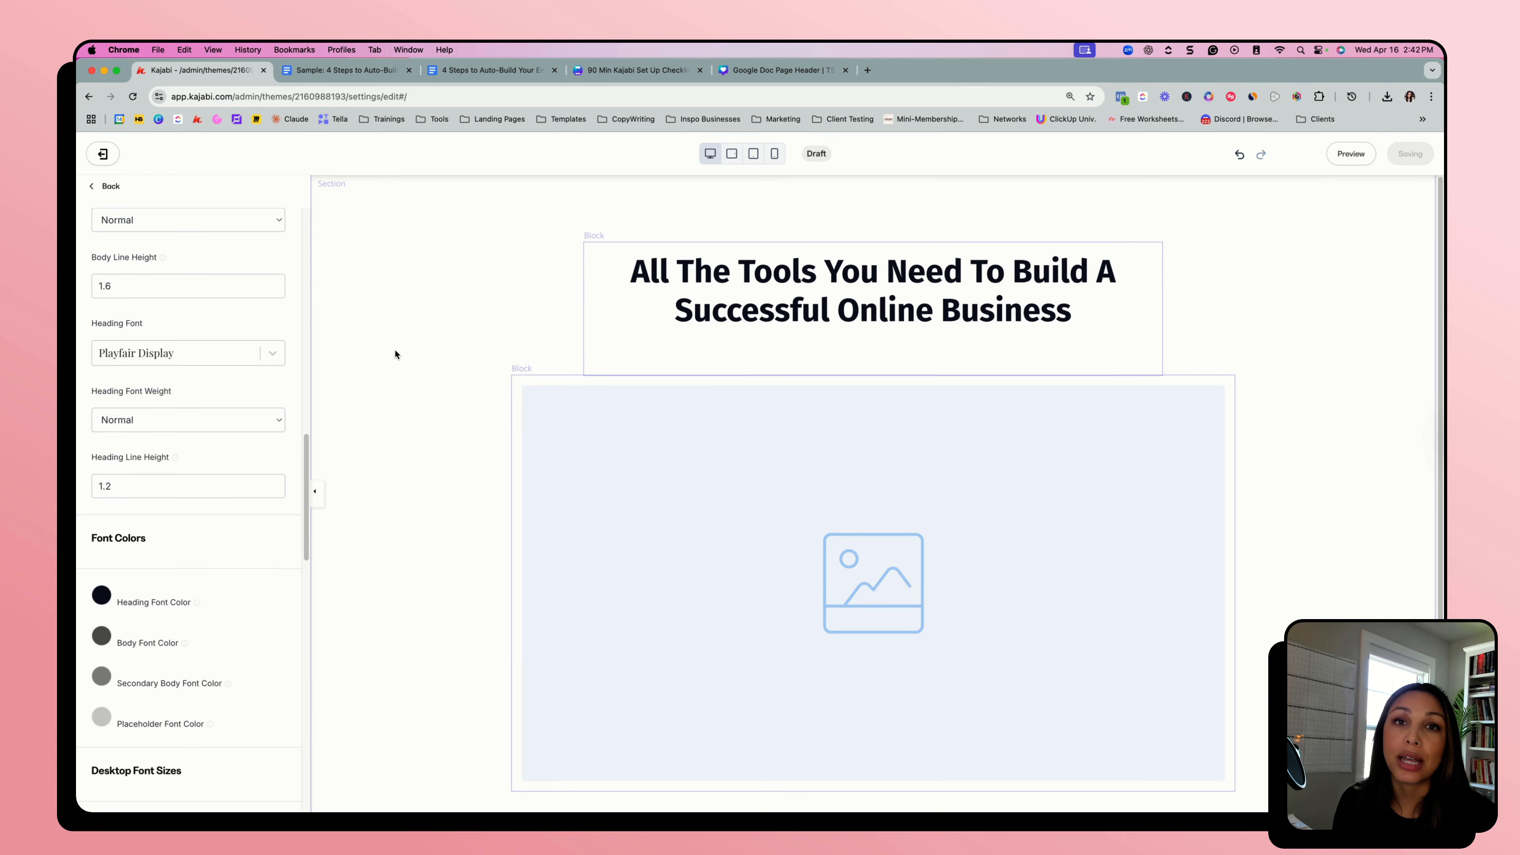
- Return to the page's sections and delete the text block from the Hero section
scroll(214, 335, "up", 15)
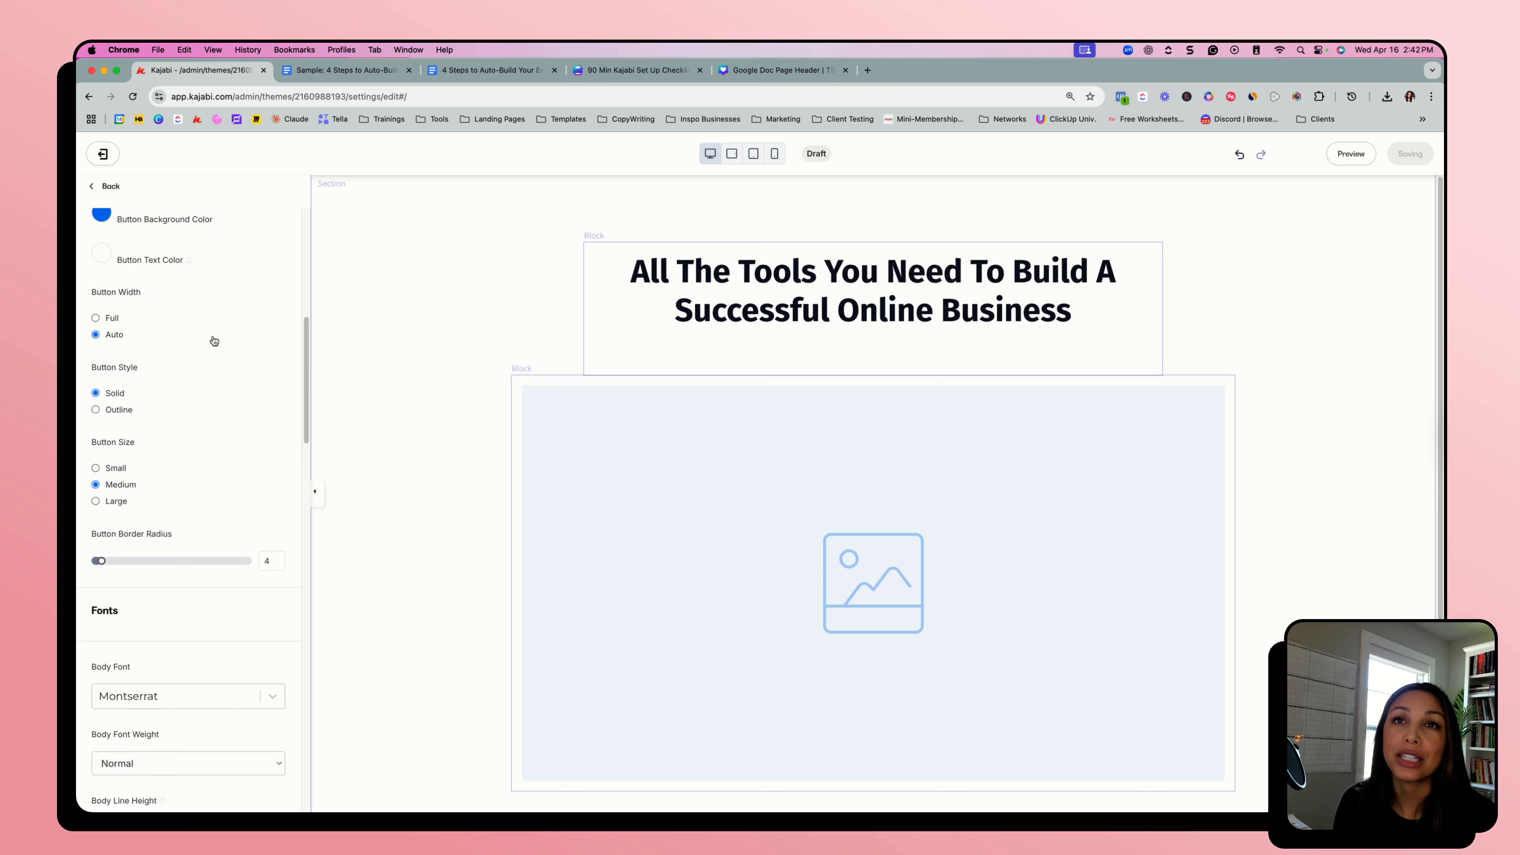
left_click(106, 186)
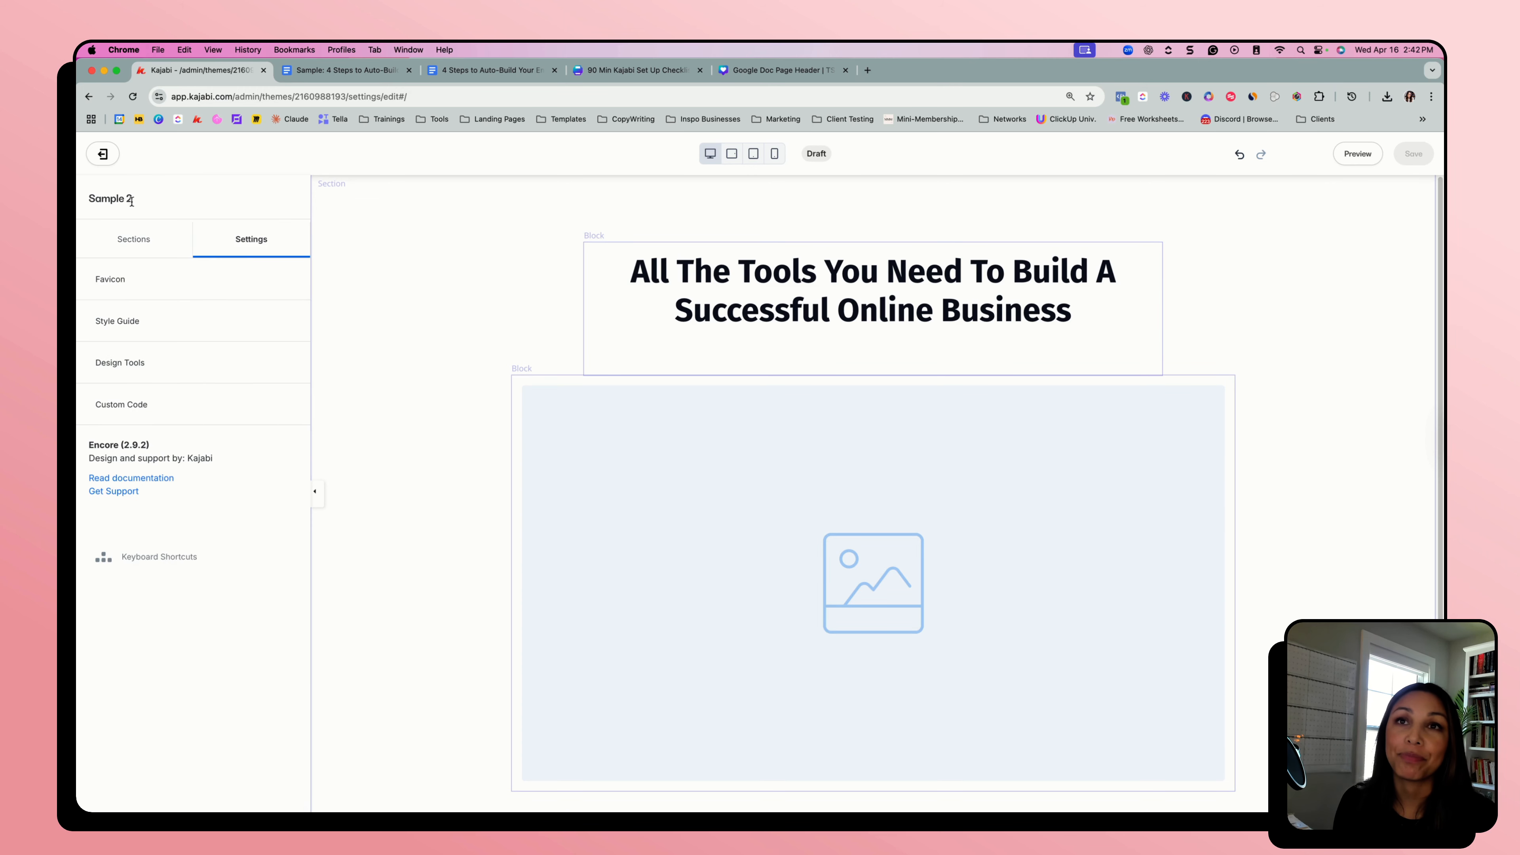
left_click(179, 257)
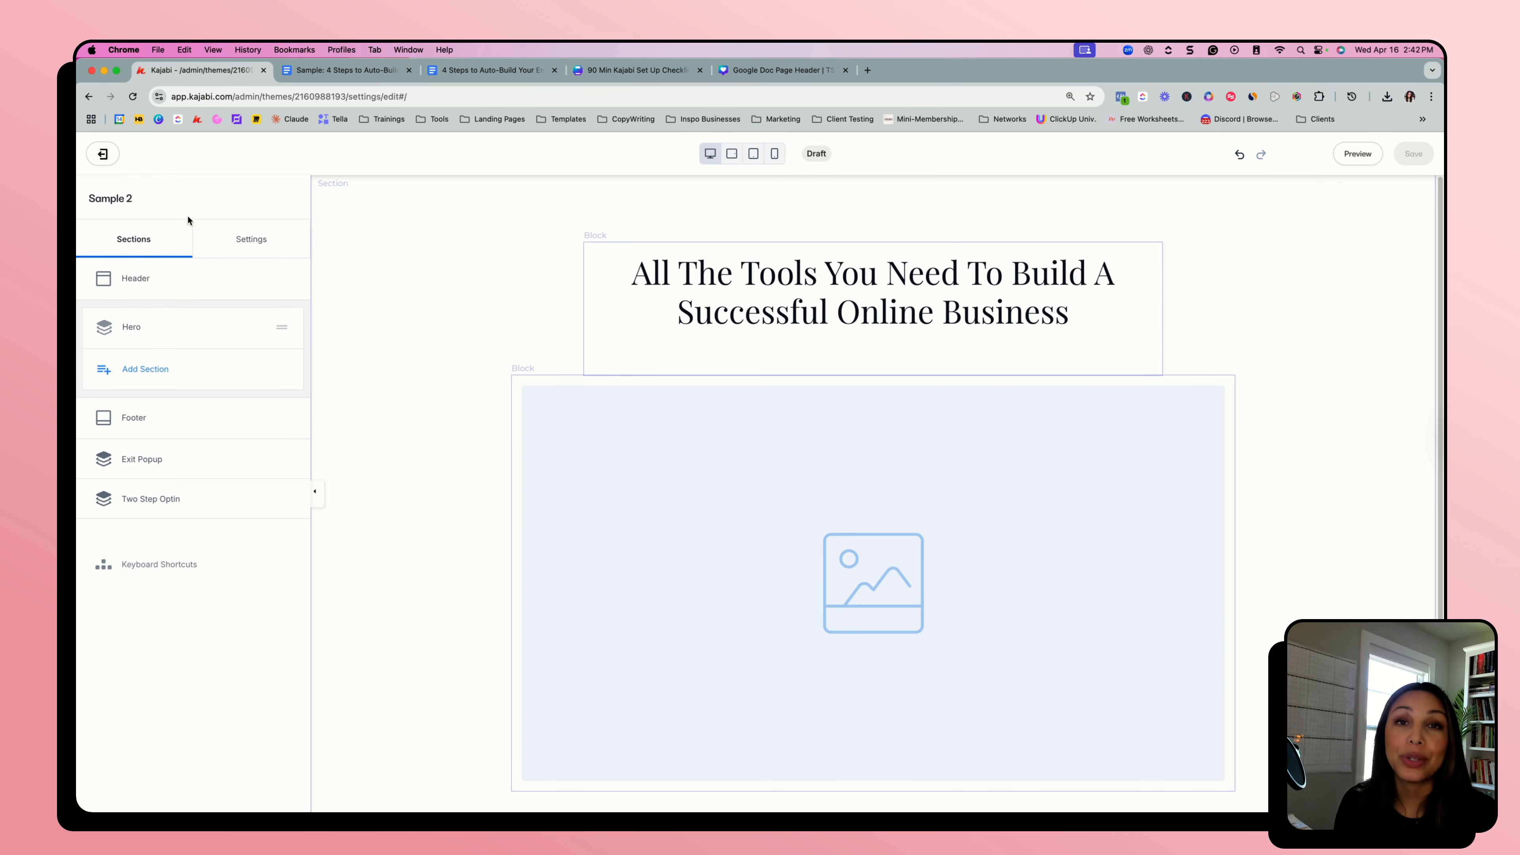
left_click(132, 341)
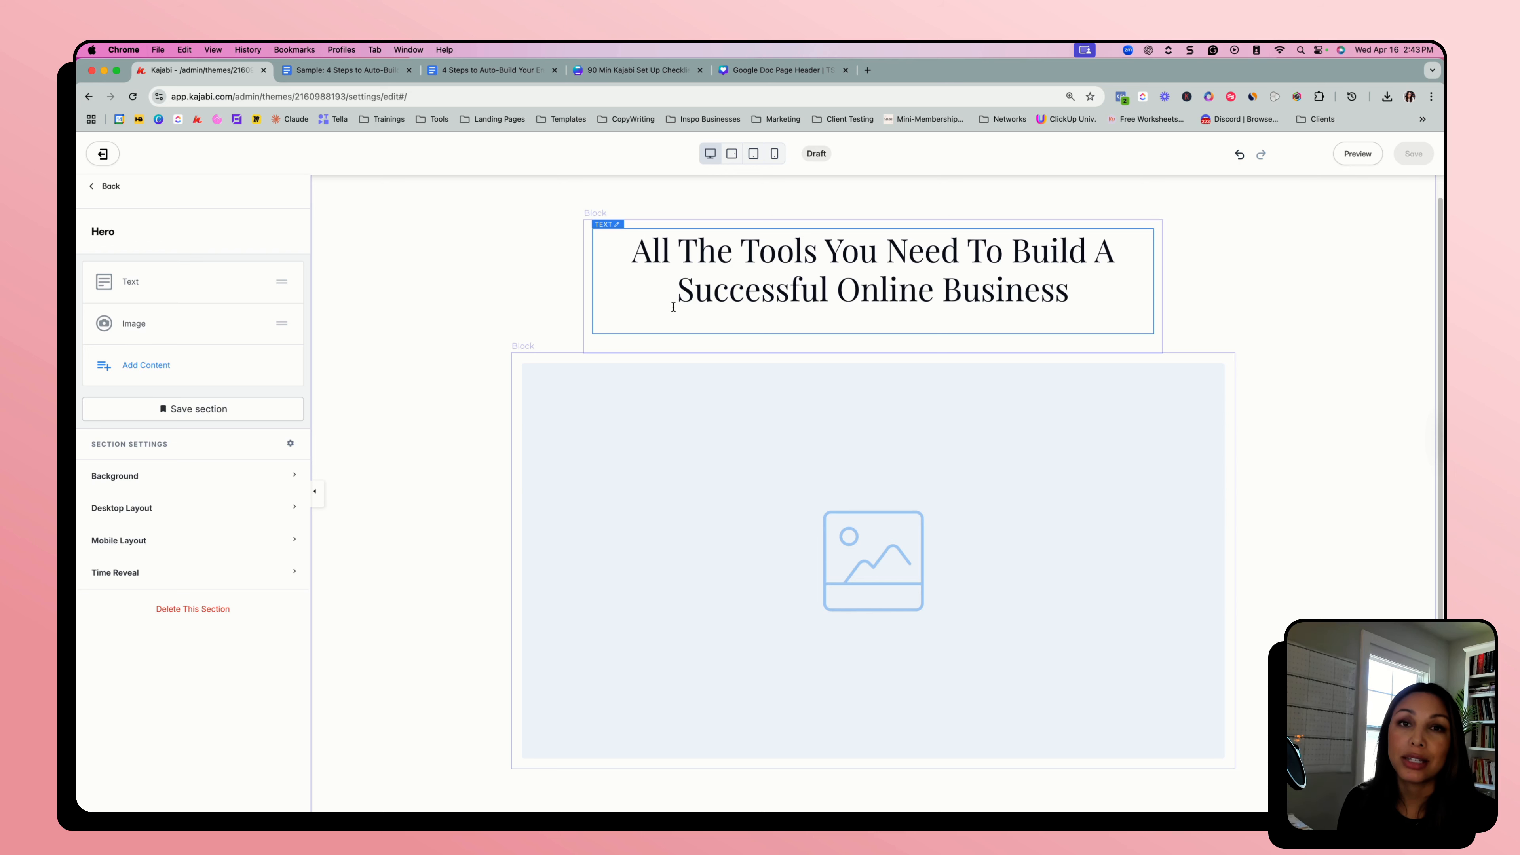
left_click(256, 285)
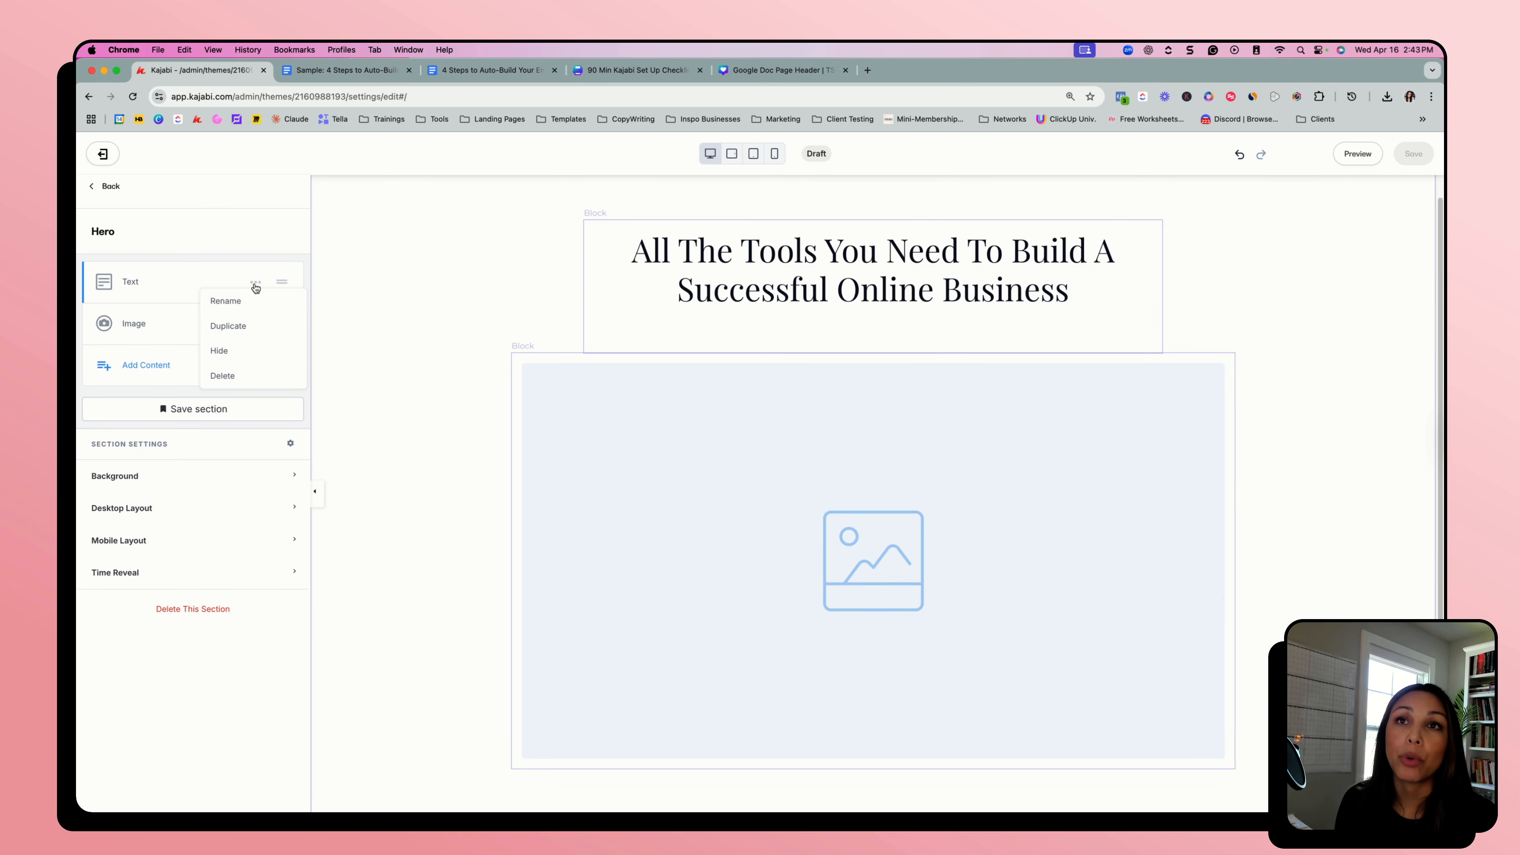
left_click(230, 375)
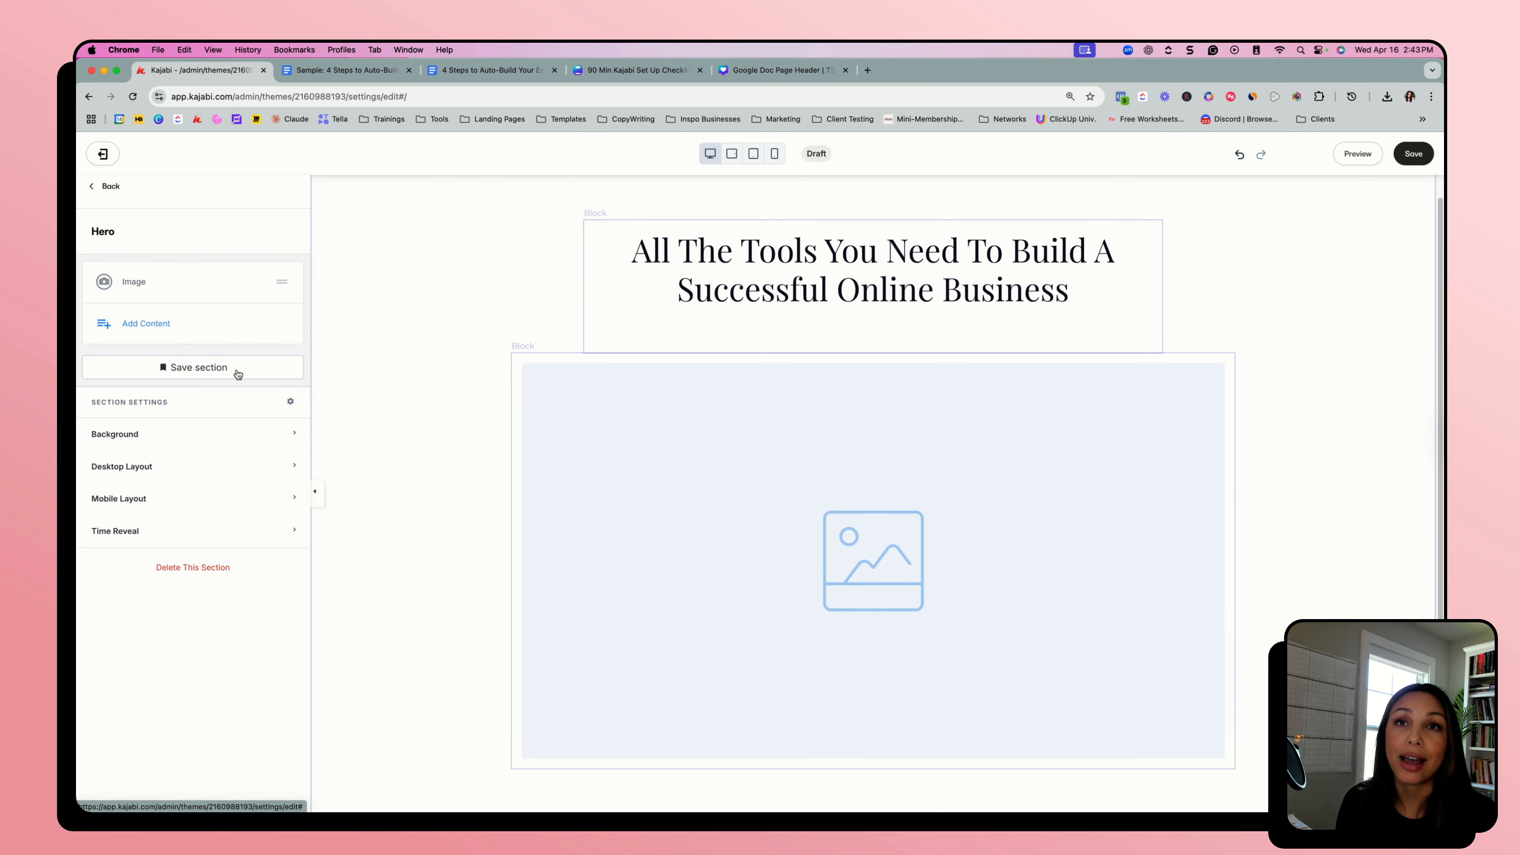
- Set the width of the Hero section's image block to 5 columns
left_click(133, 283)
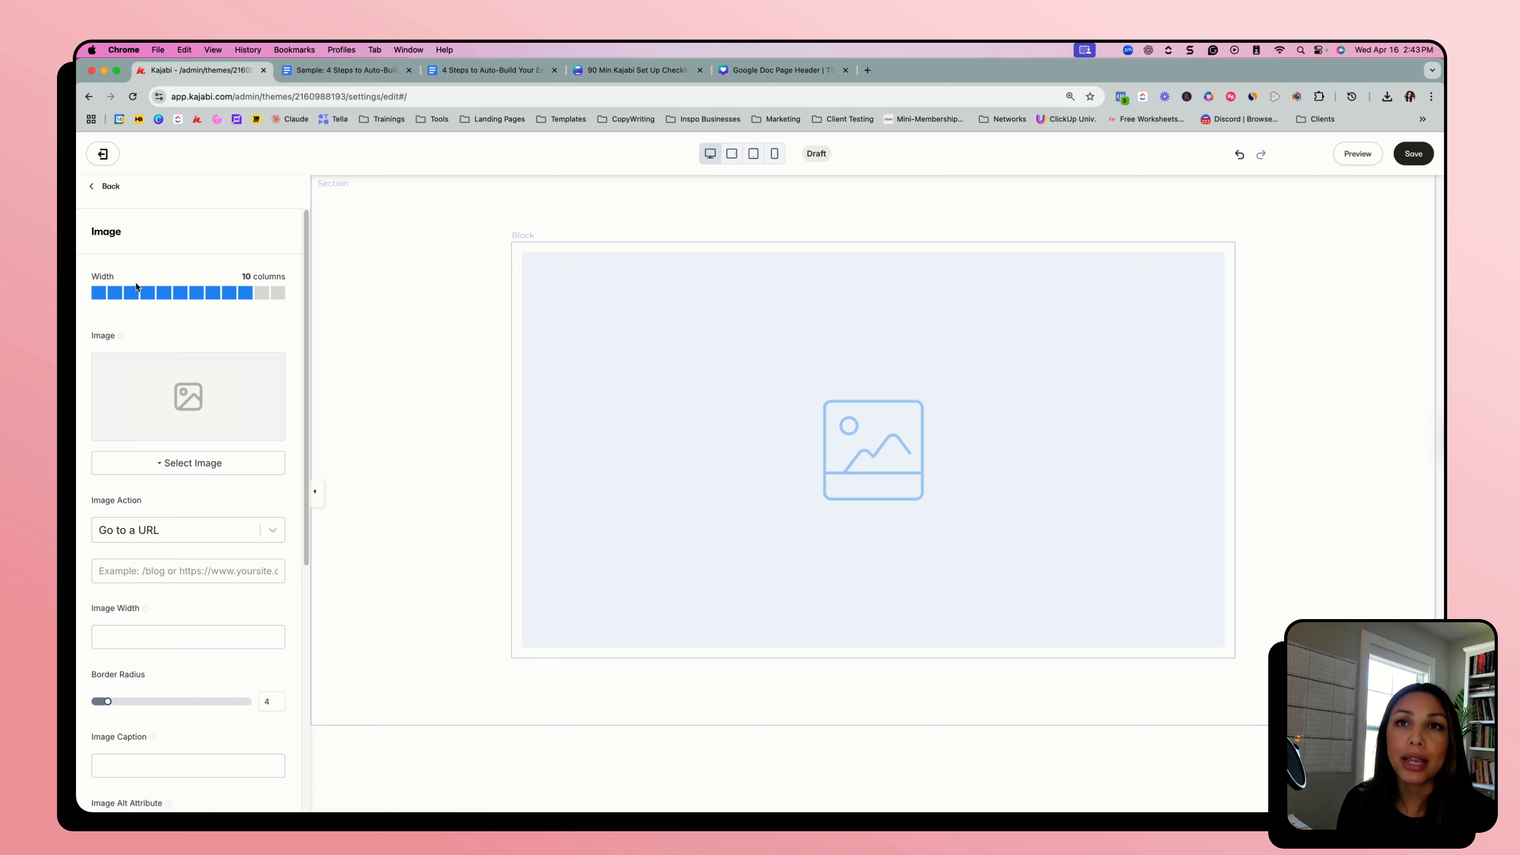
left_click(173, 298)
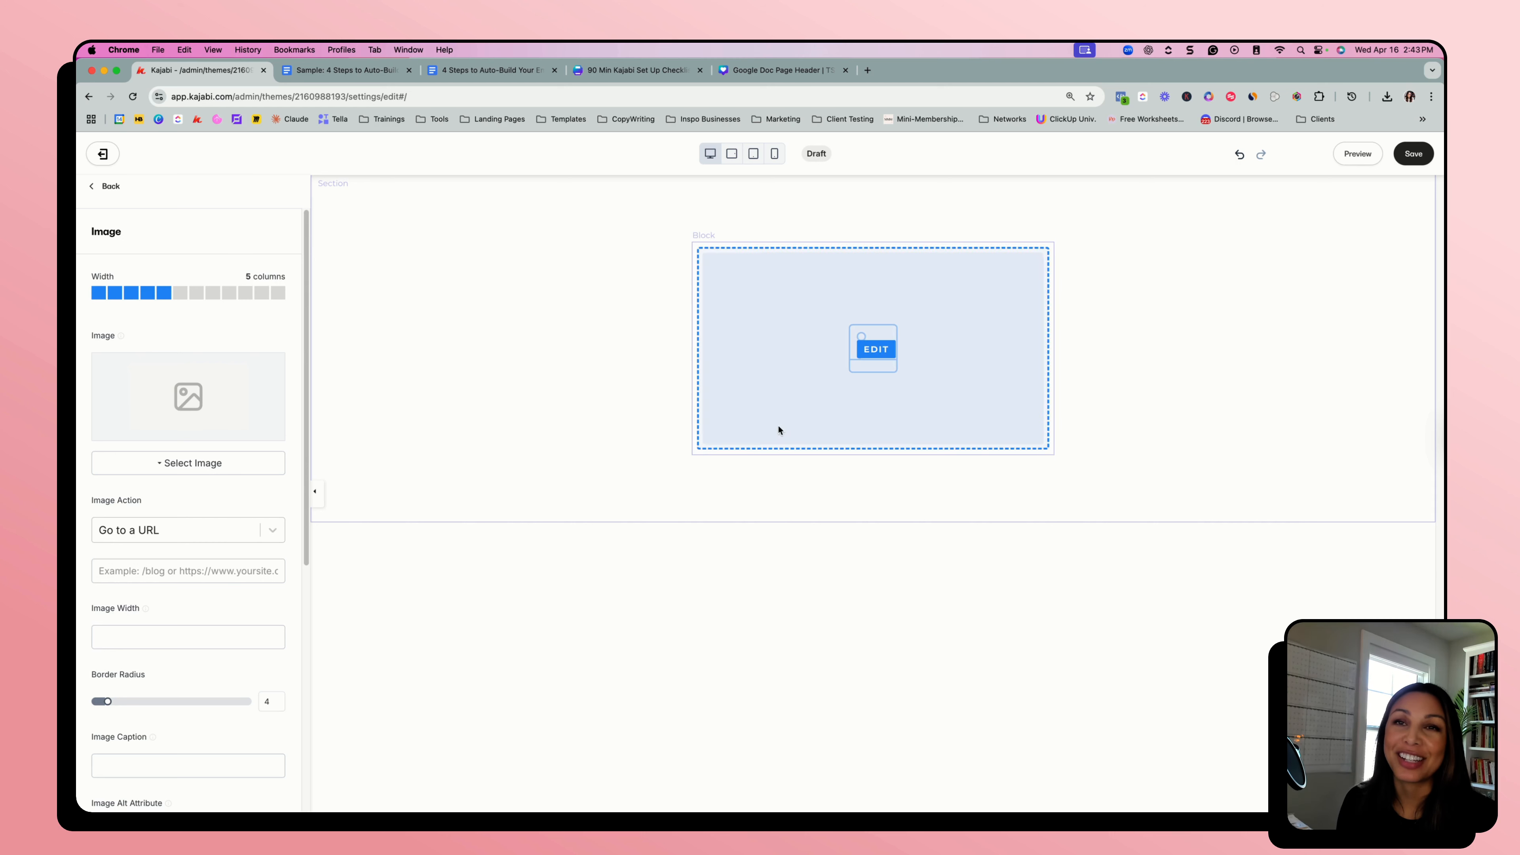
left_click(110, 186)
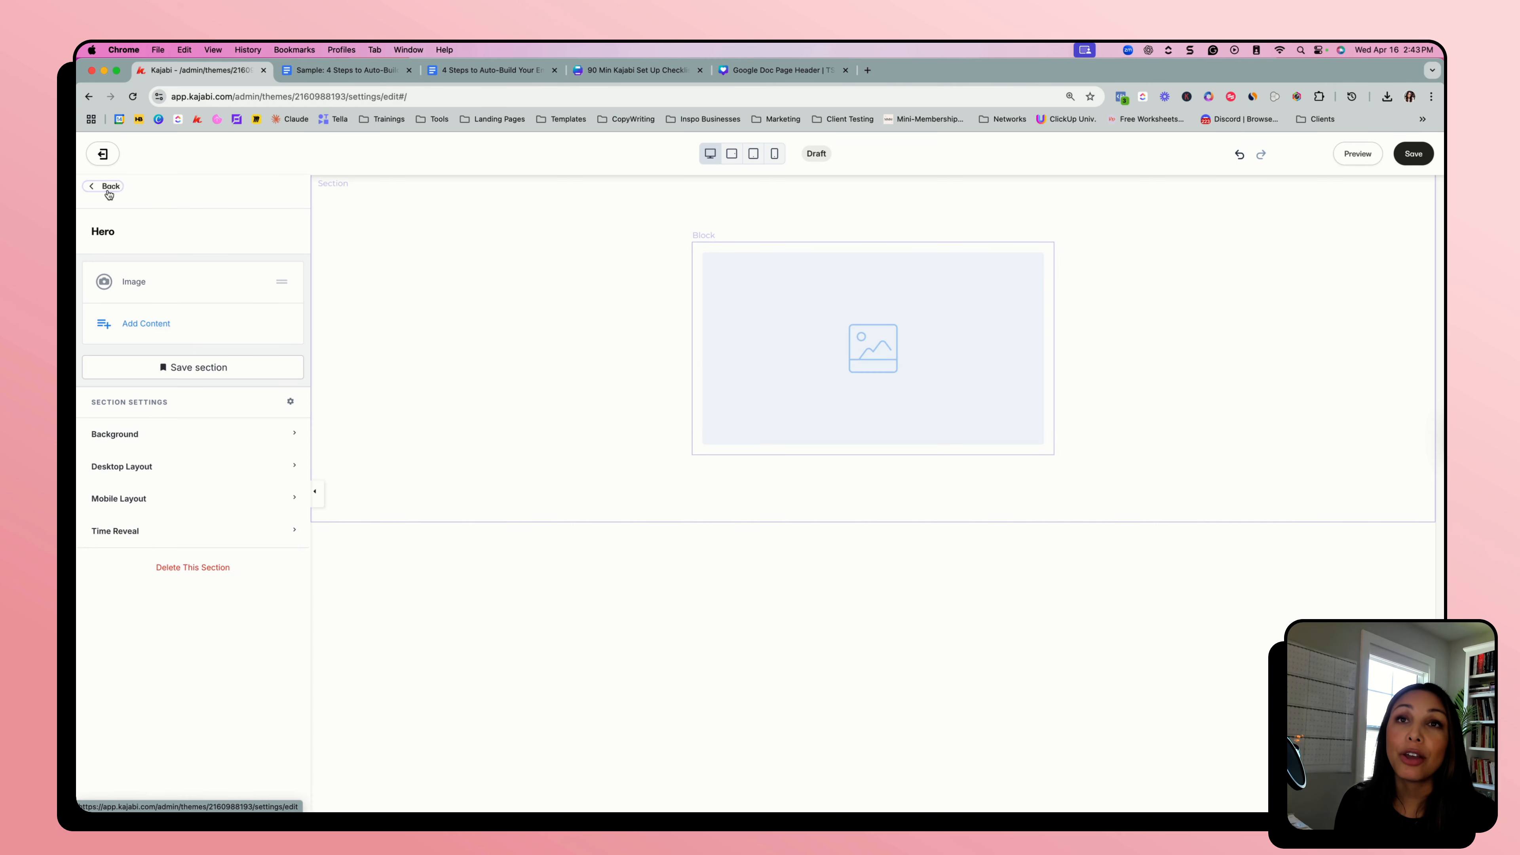
- Add a Form content block to the Hero section
left_click(137, 326)
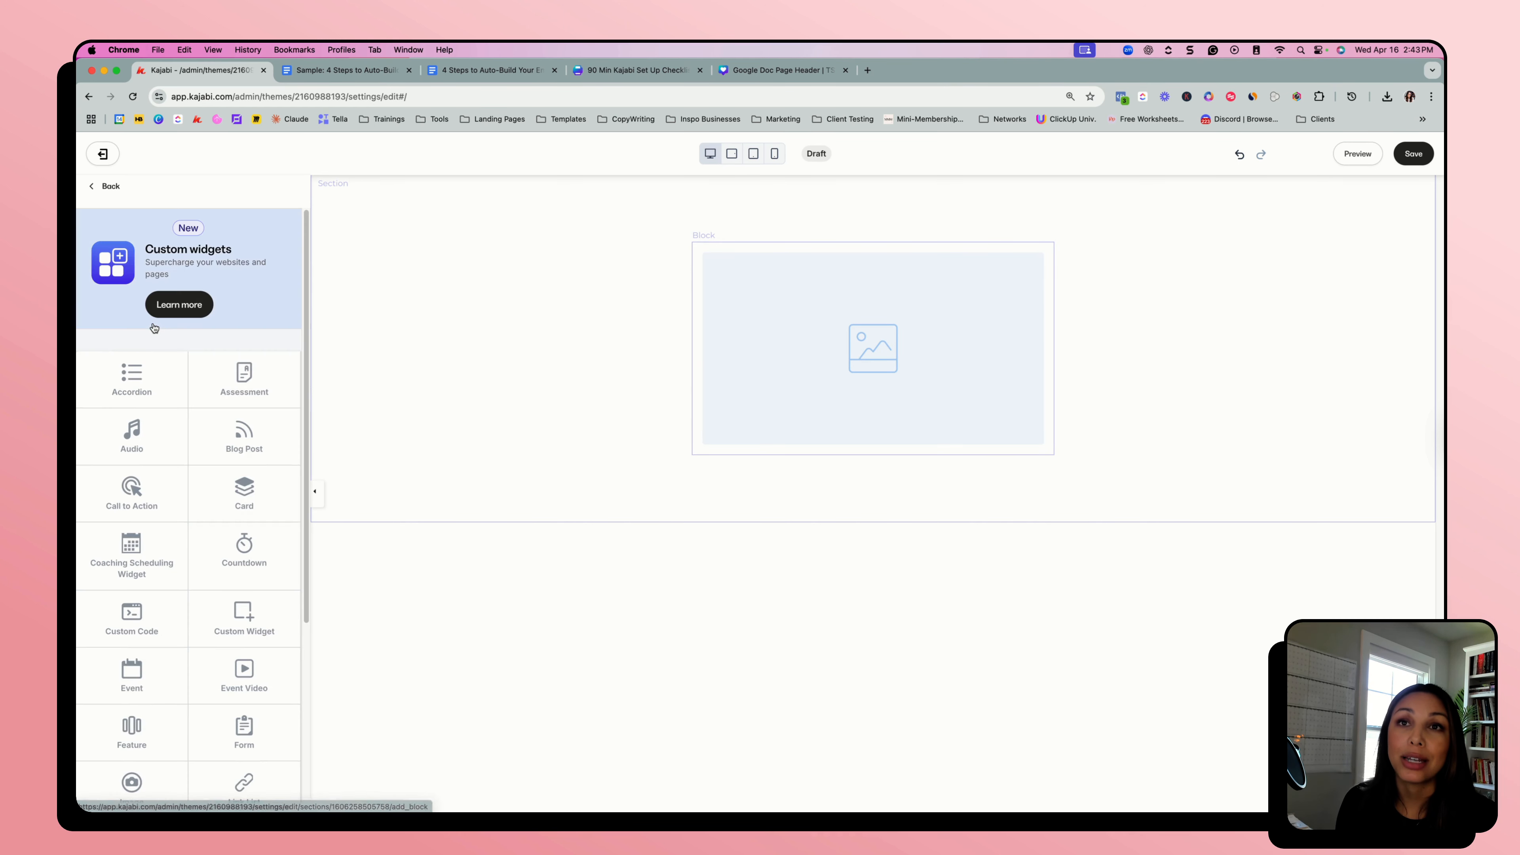
scroll(208, 479, "down", 2)
scroll(208, 479, "down", 4)
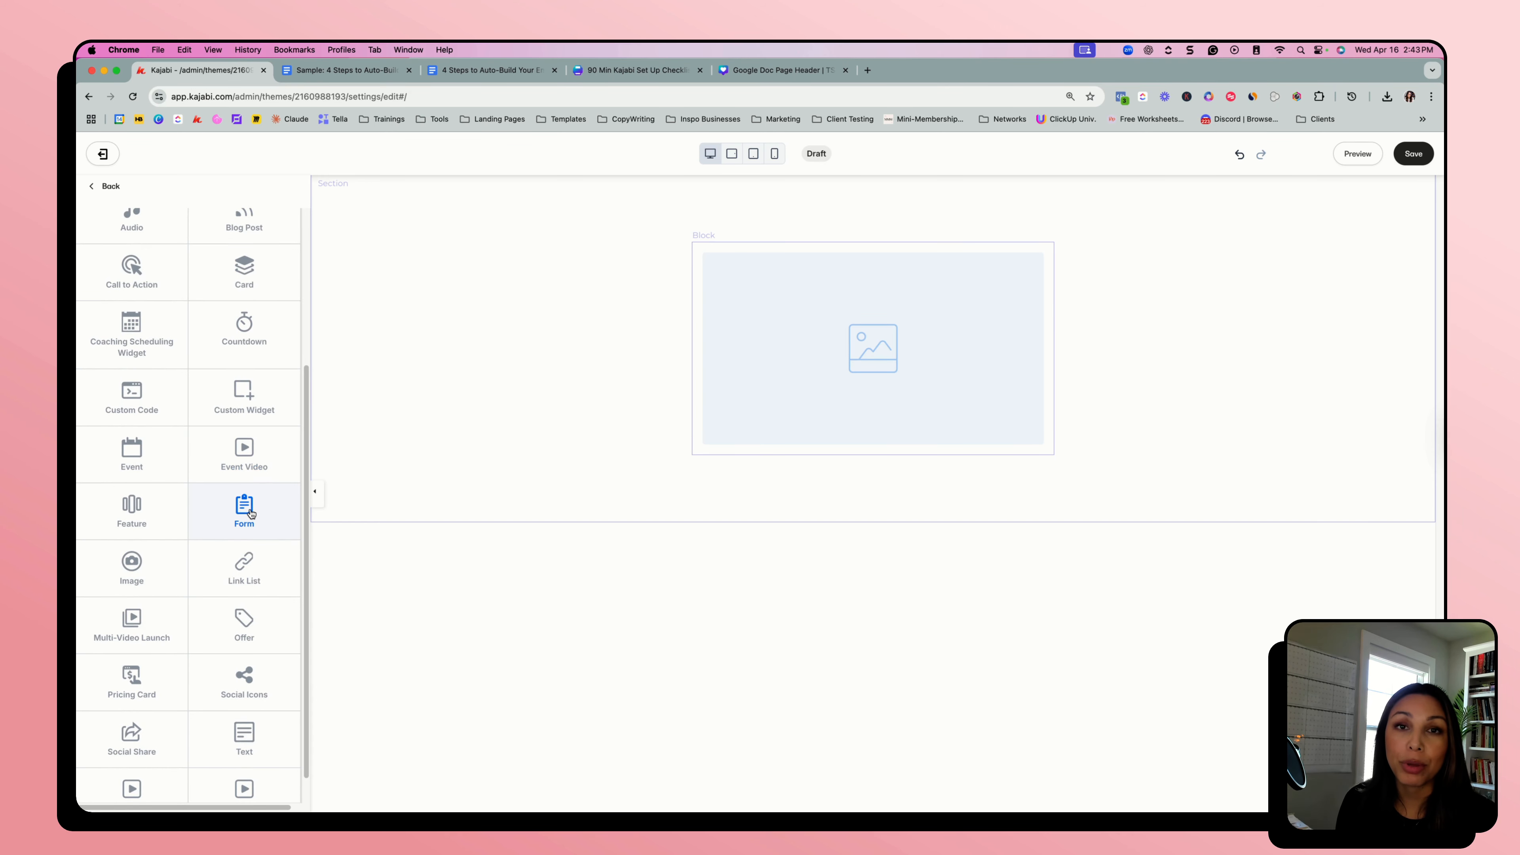
left_click(245, 510)
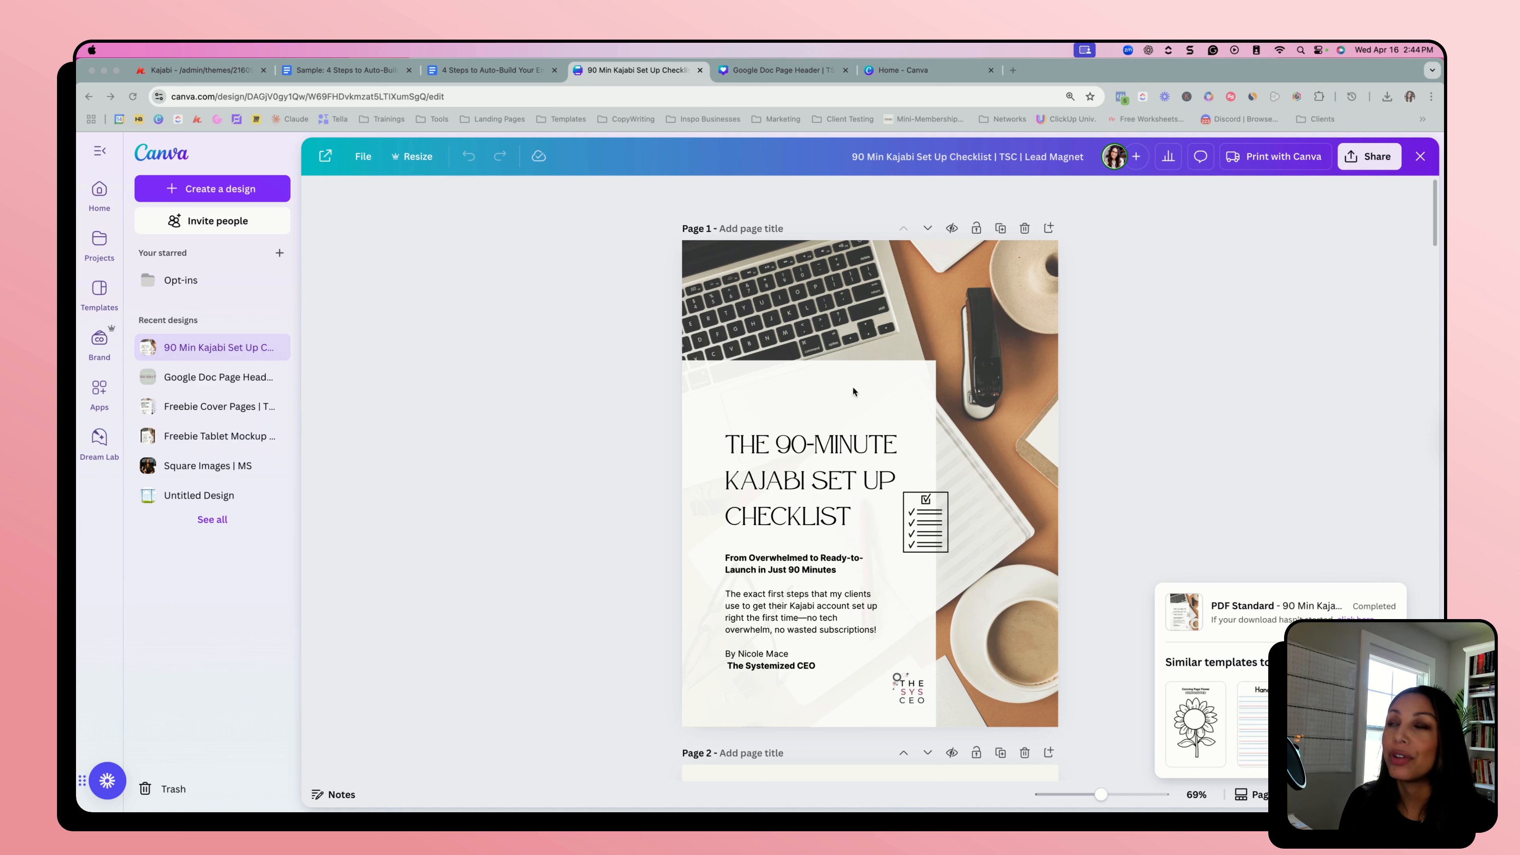
- In the Canva design of the 90 Min Kajabi Set Up Checklist, download only the current page (Page 1) as a PNG
left_click(1382, 172)
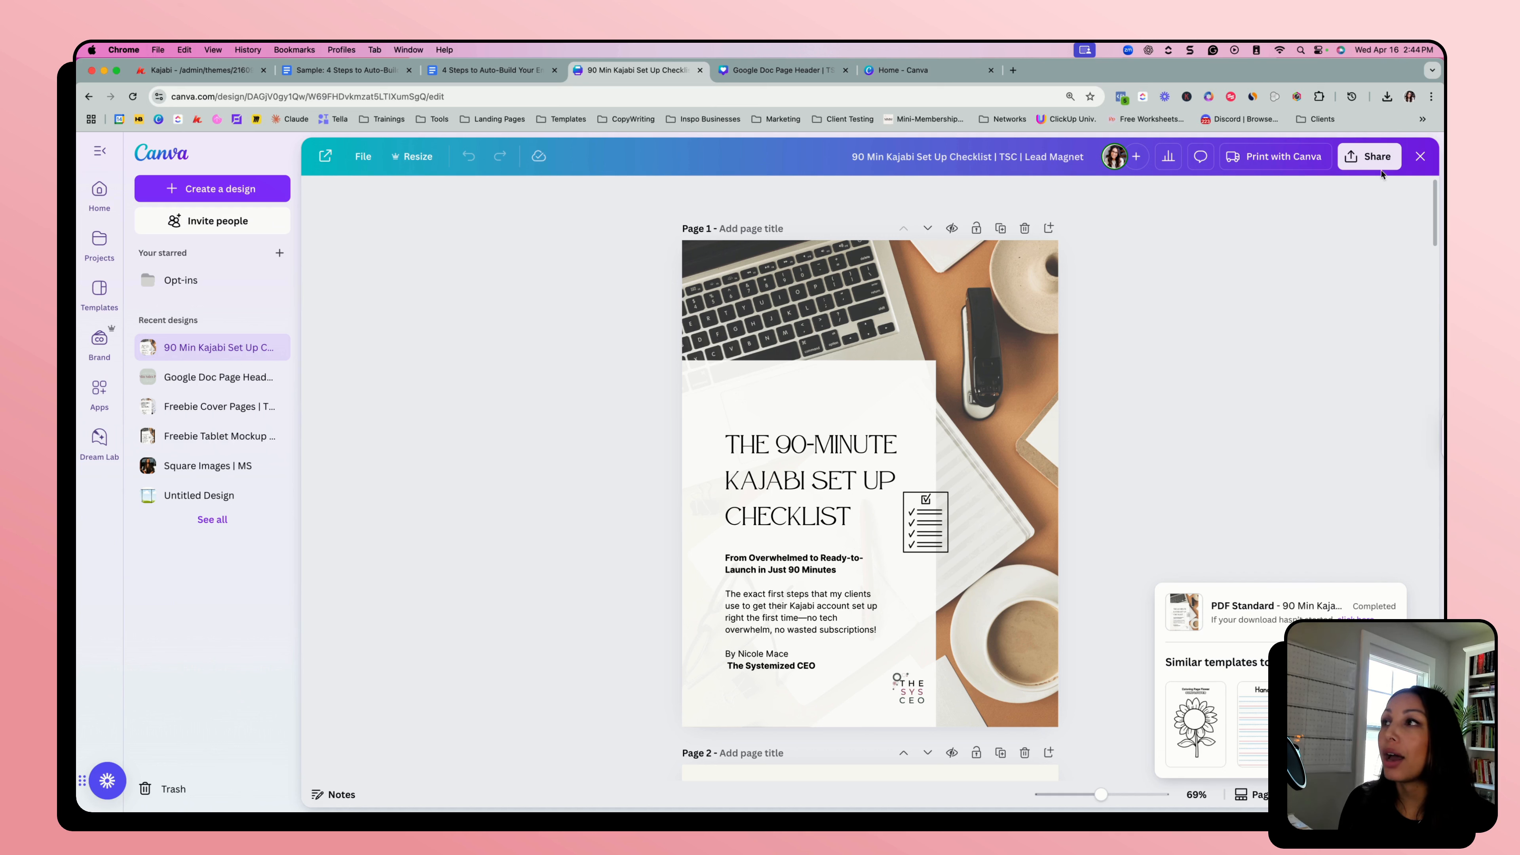
left_click(1371, 157)
left_click(1196, 438)
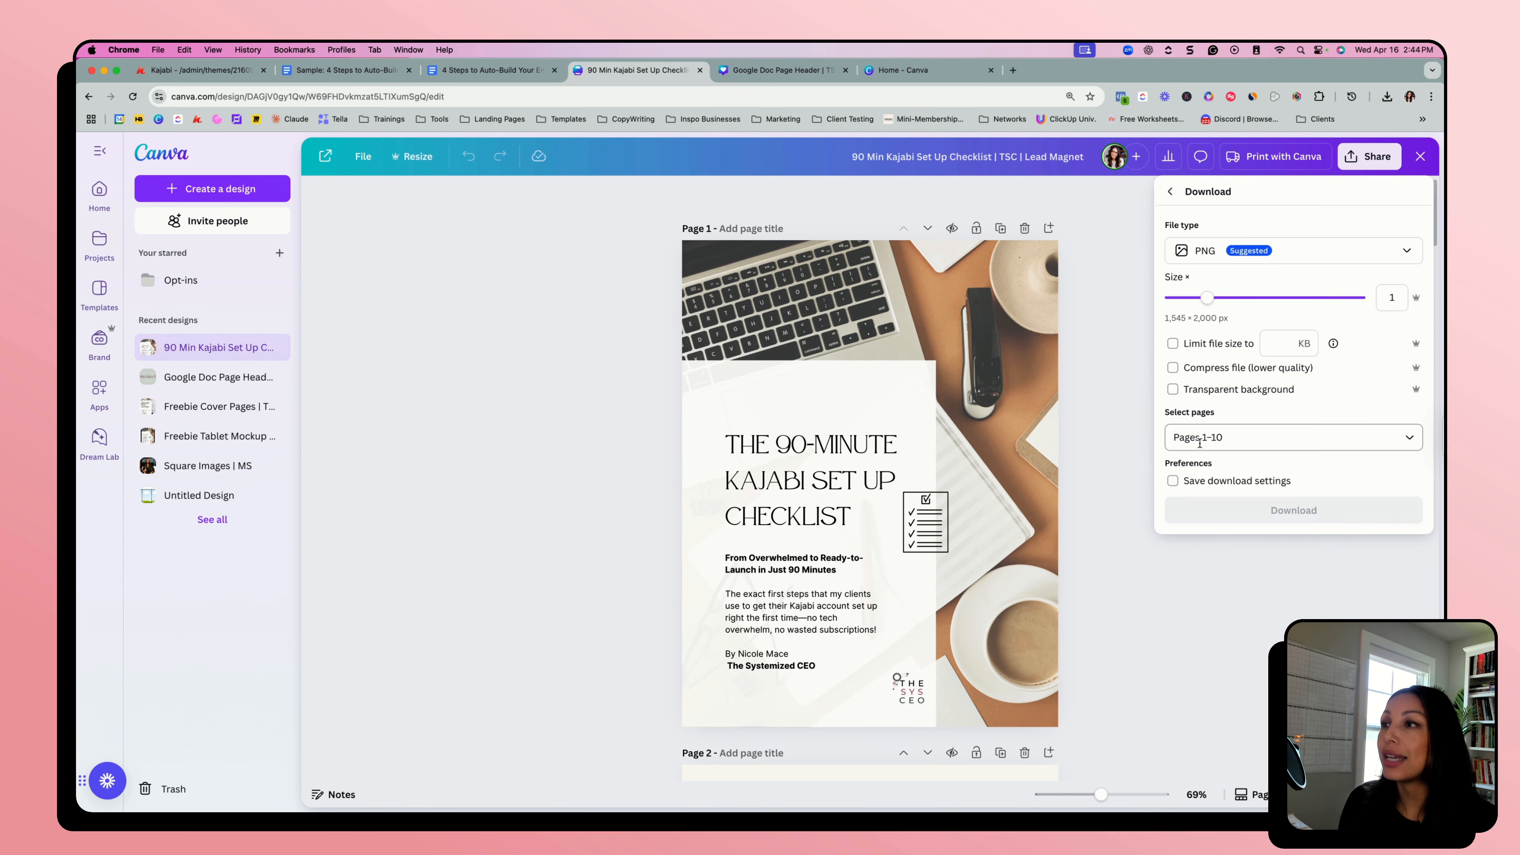
left_click(1200, 443)
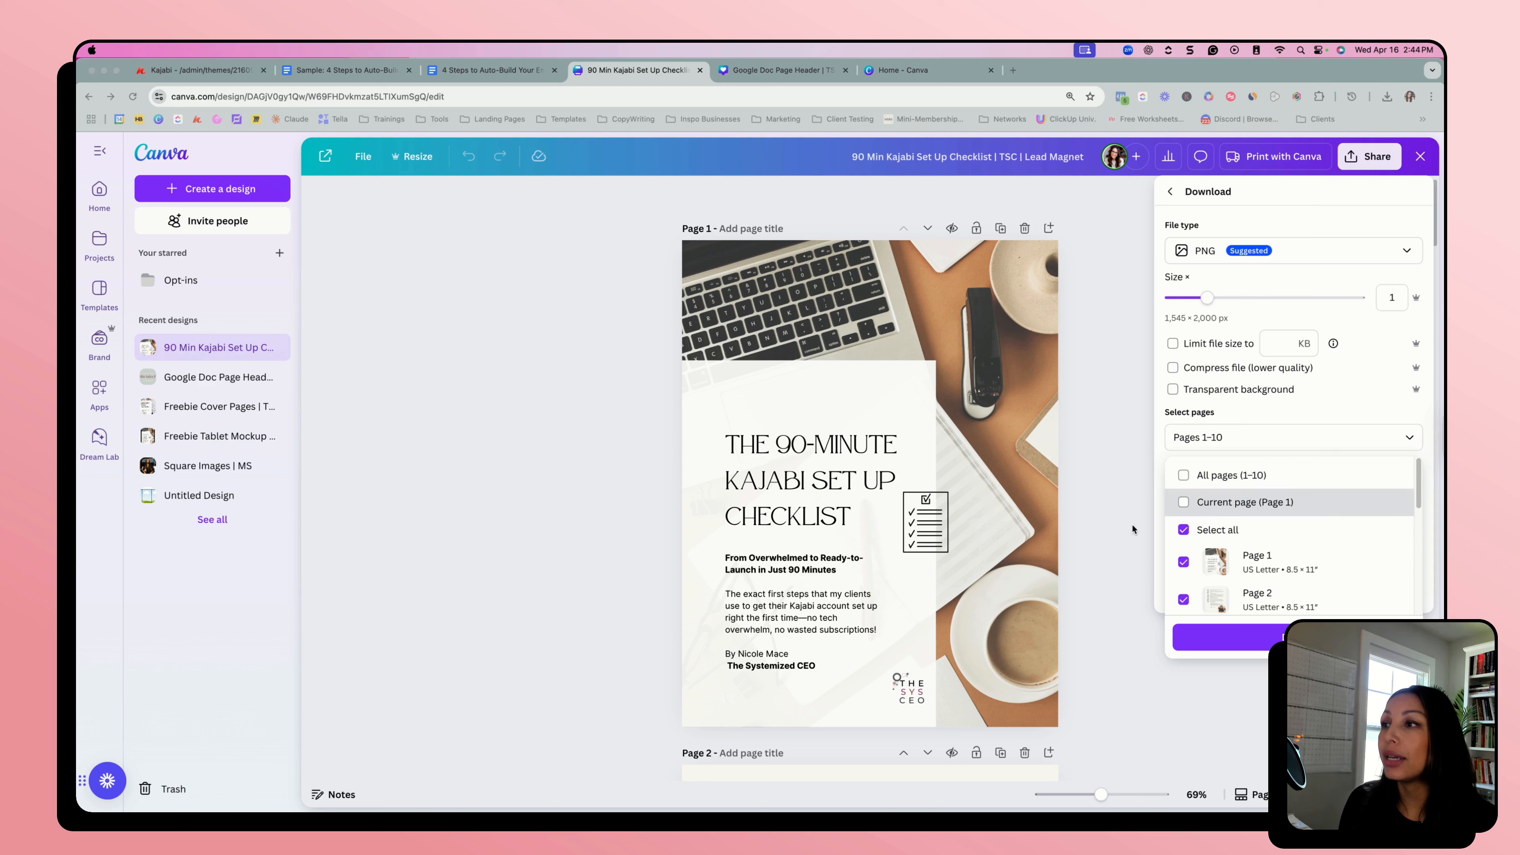
left_click(1235, 505)
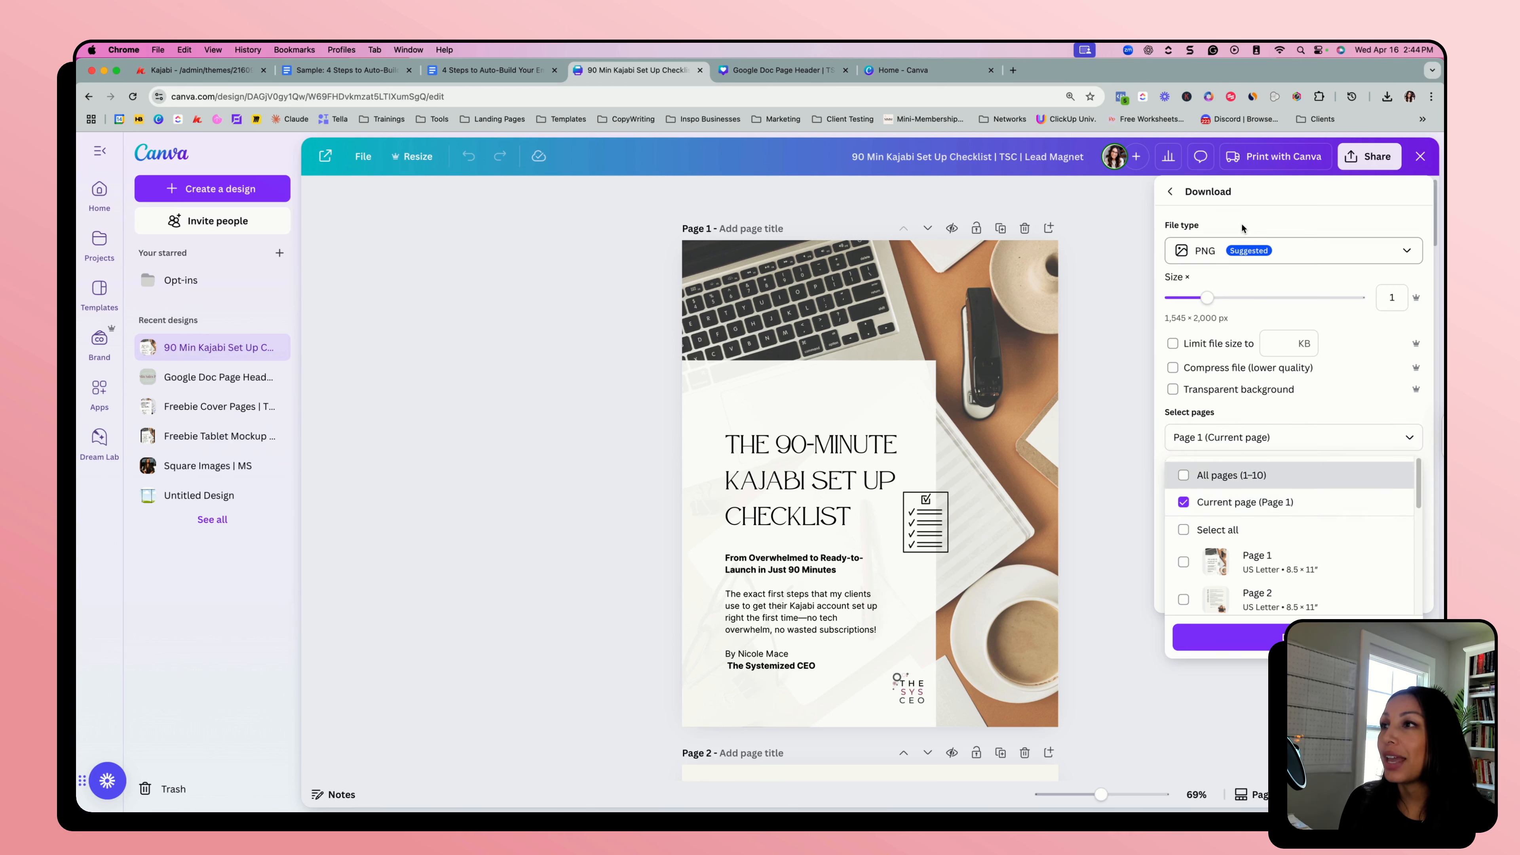
left_click(1270, 437)
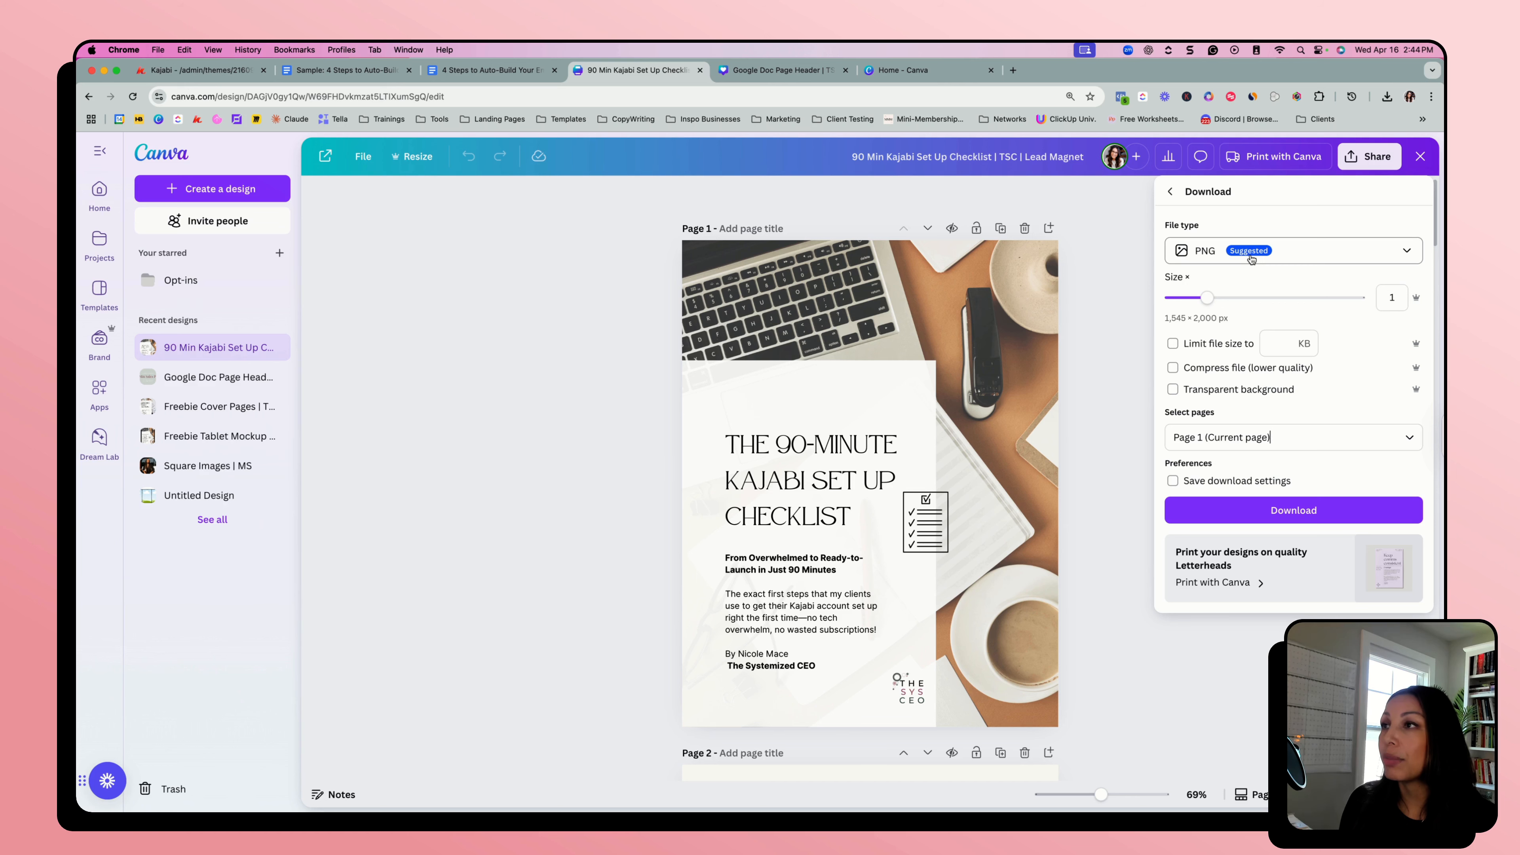
left_click(1264, 518)
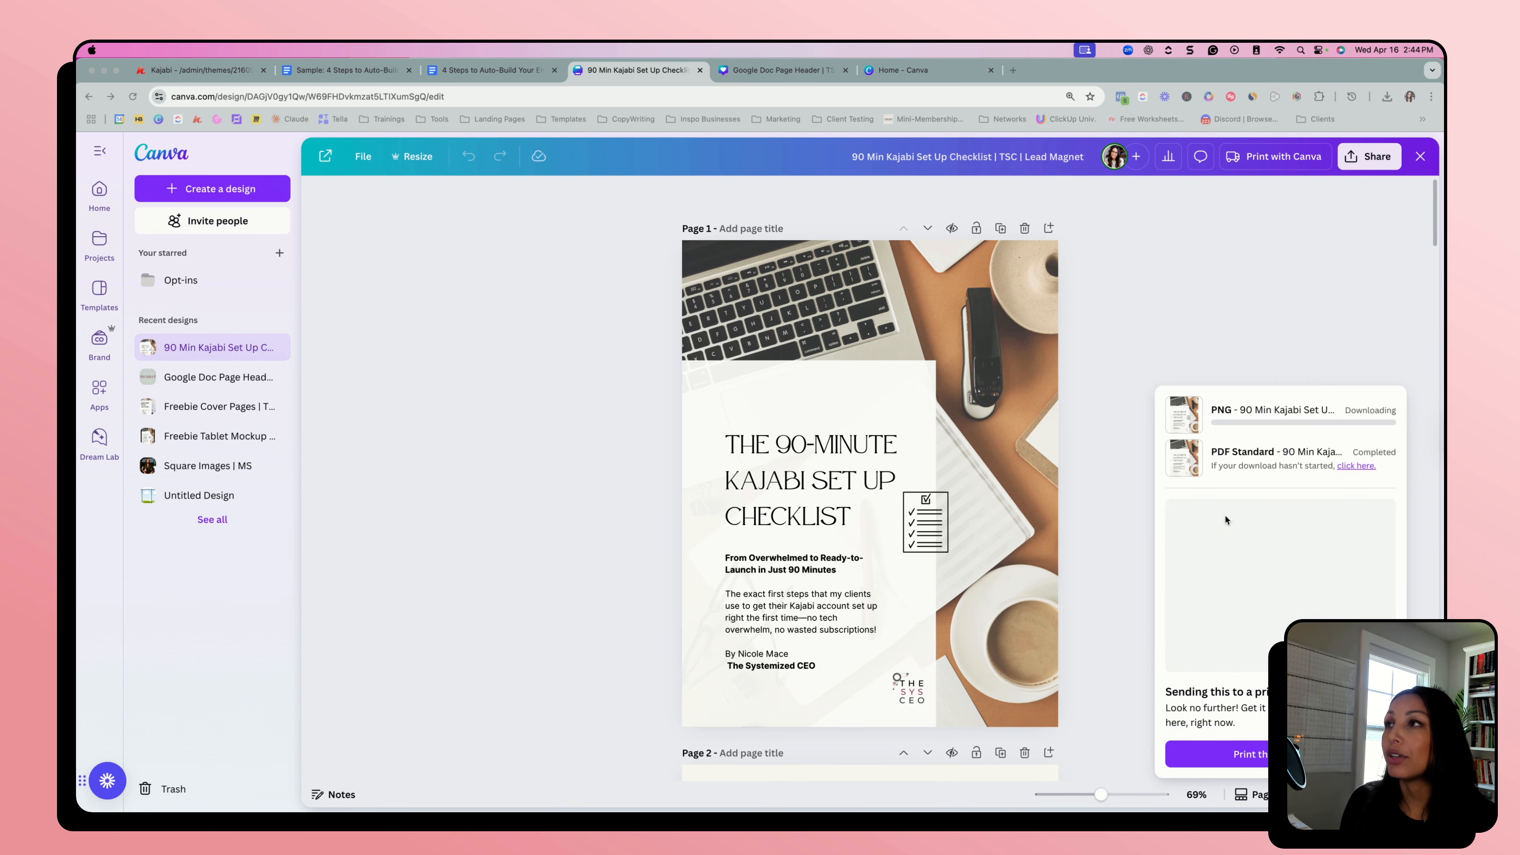
- Create a new 1300 × 1600 px custom-size Canva design and upload the downloaded checklist cover PNG to it
left_click(938, 72)
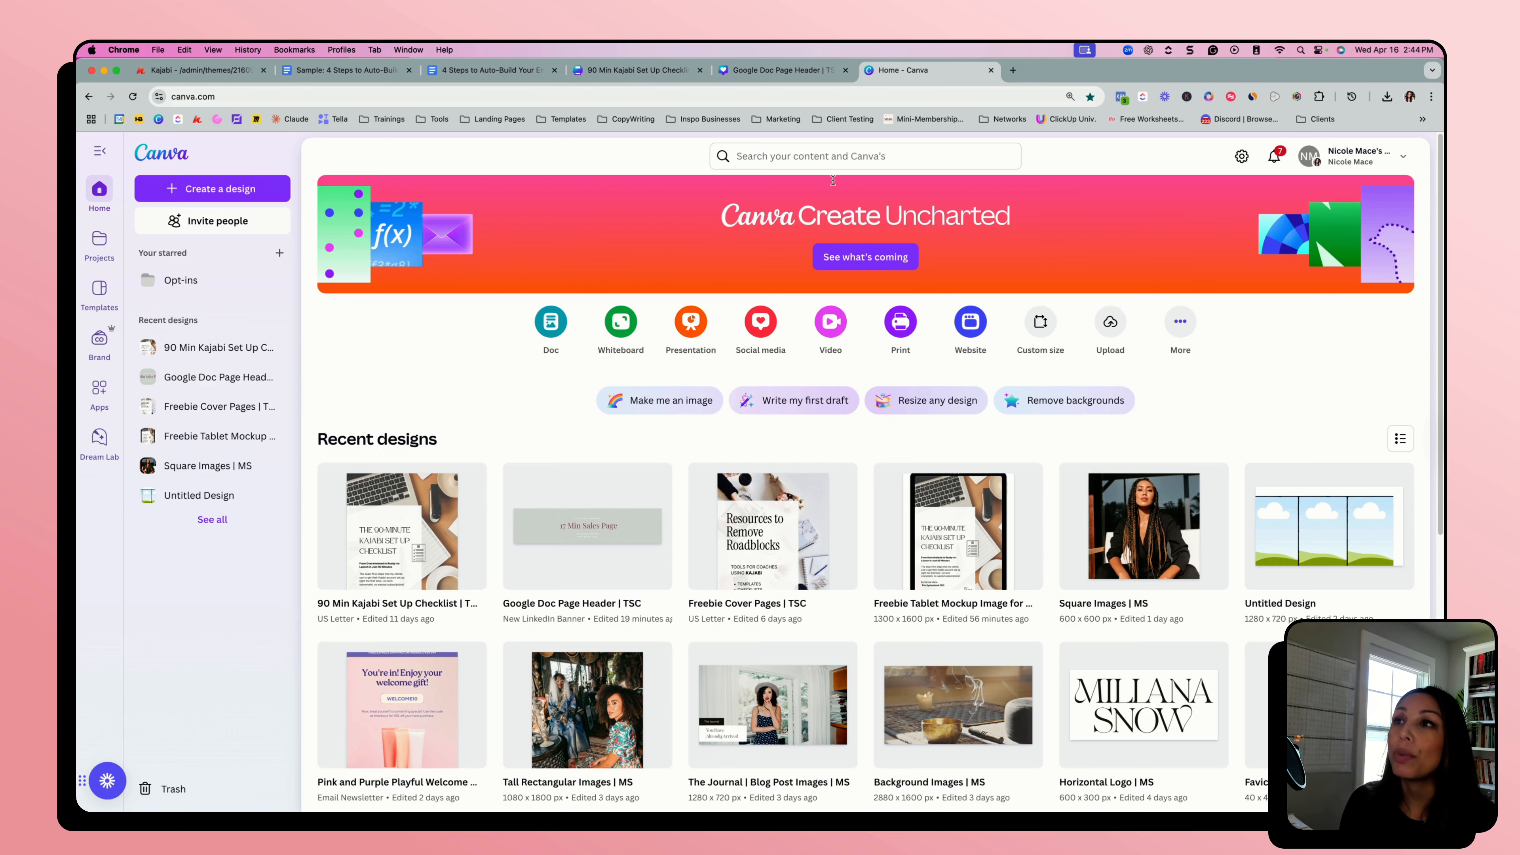
left_click(1044, 332)
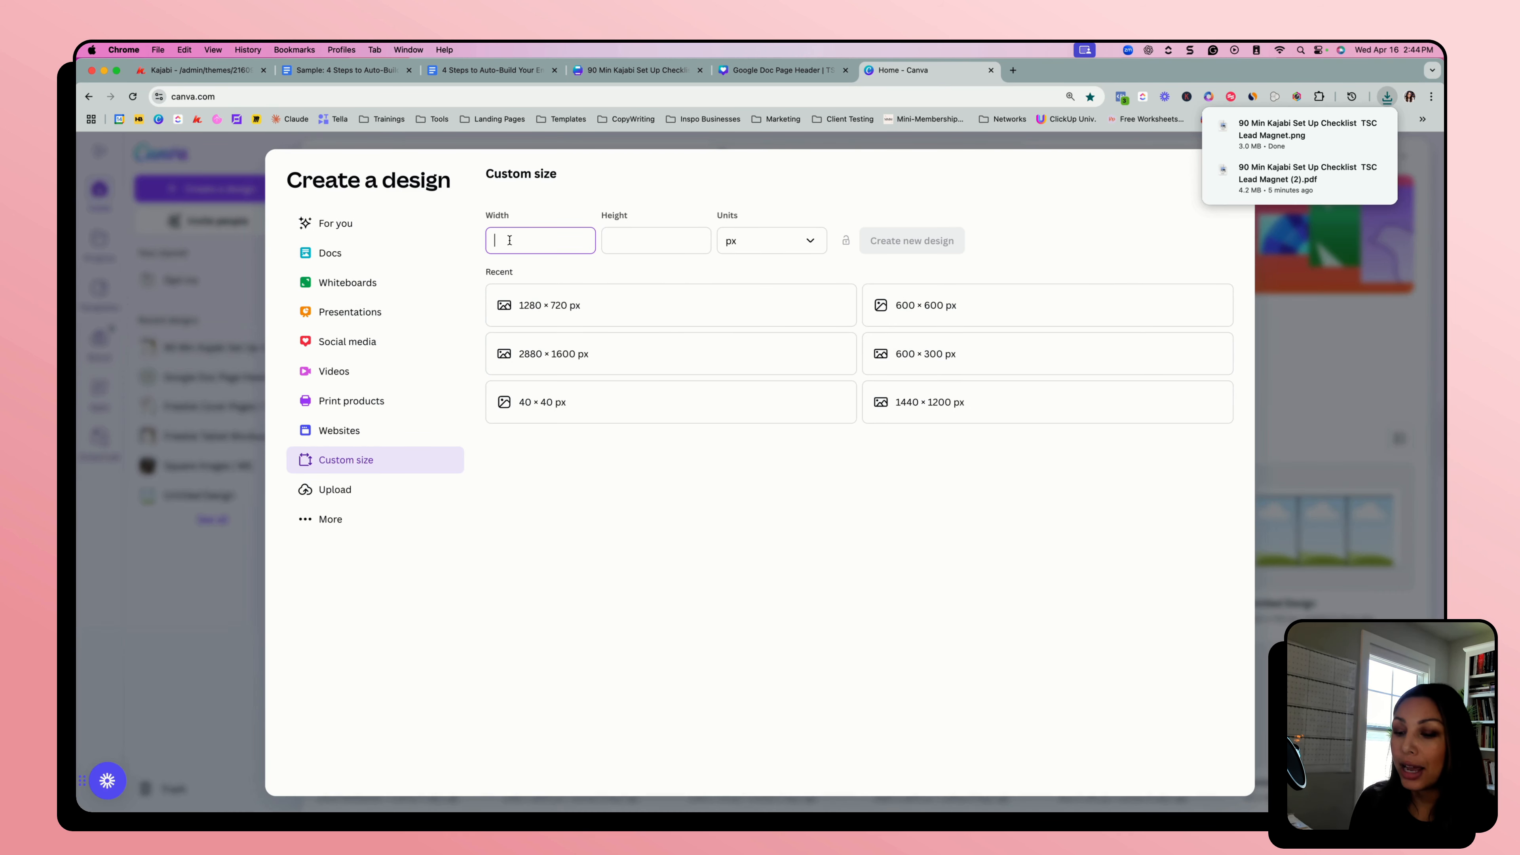
type("1300")
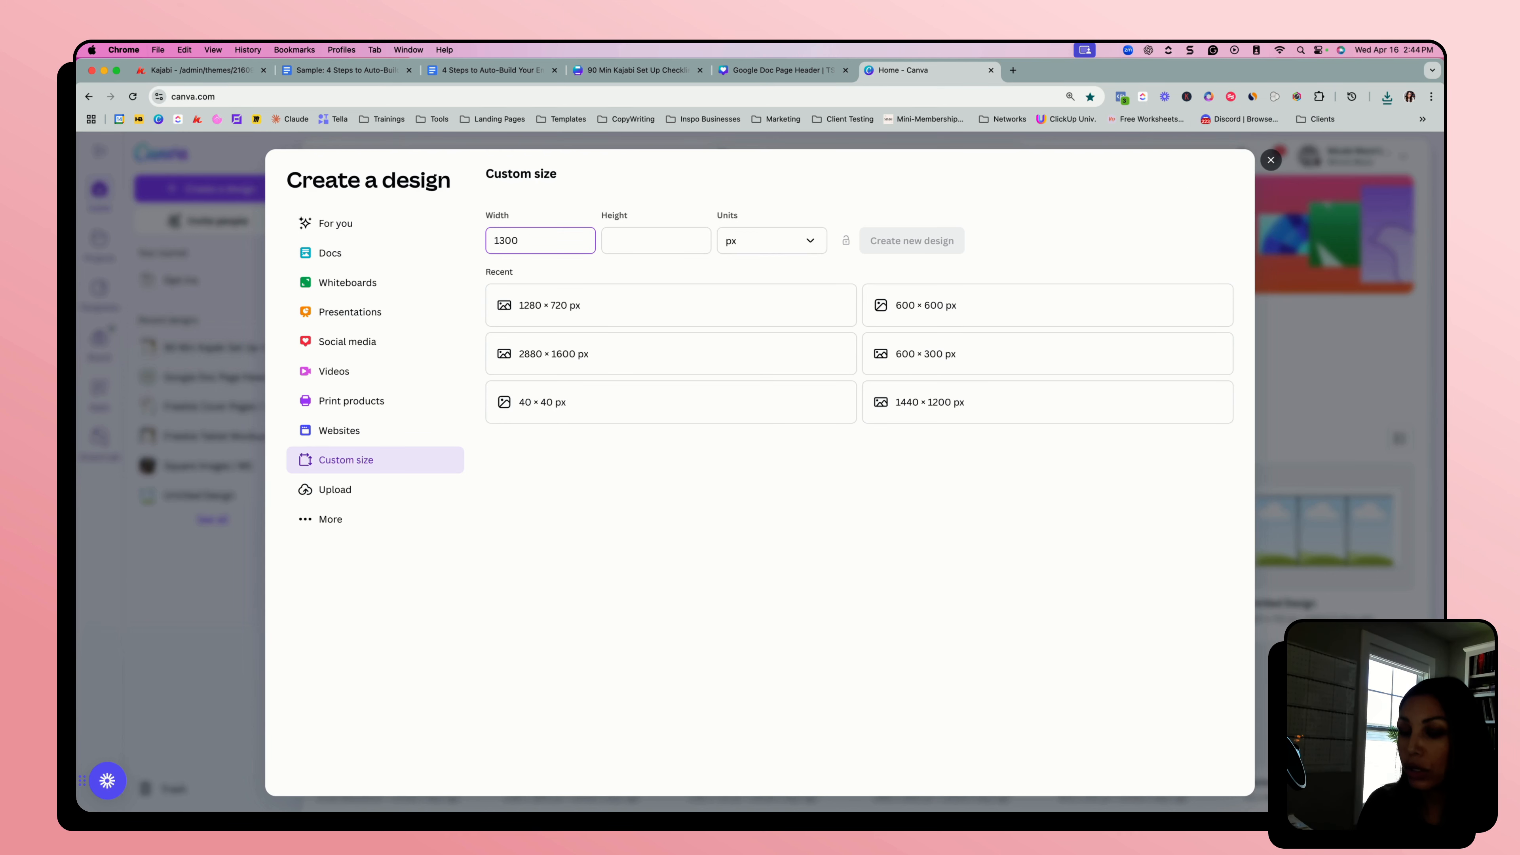
key("Tab")
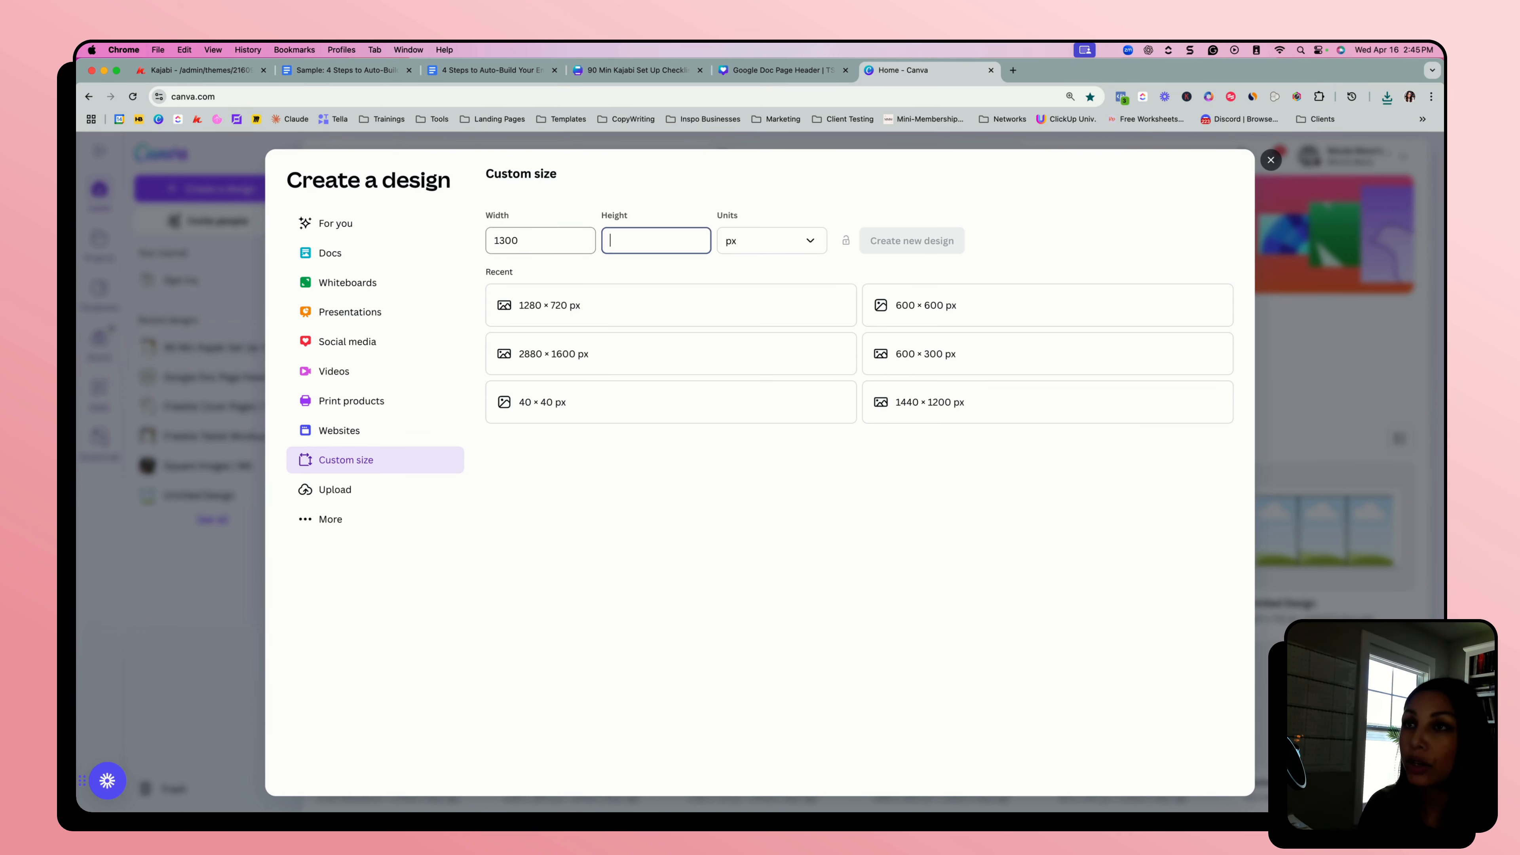
type("1600")
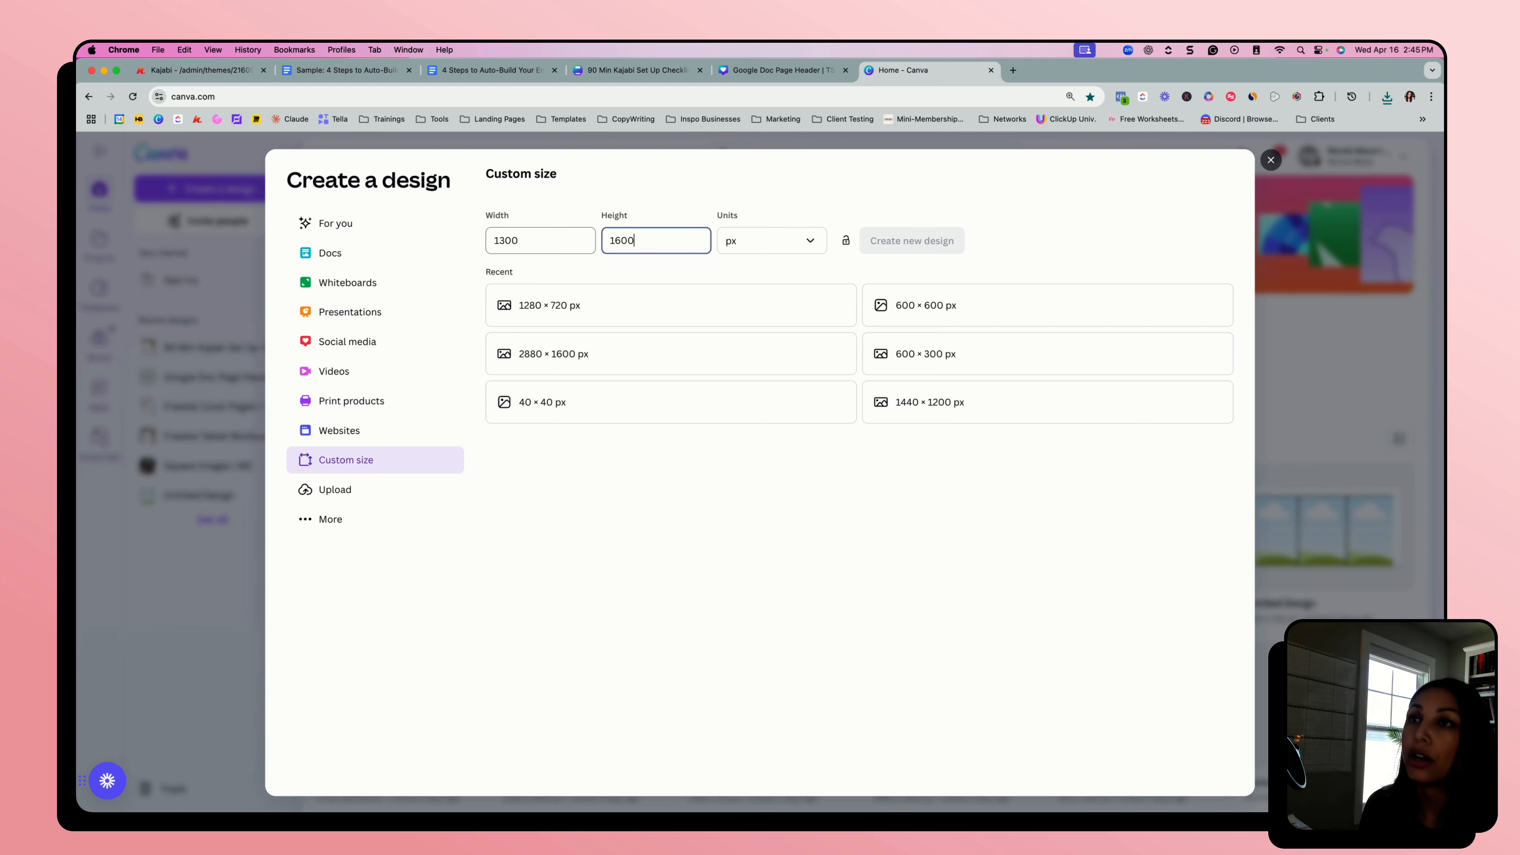
left_click(952, 244)
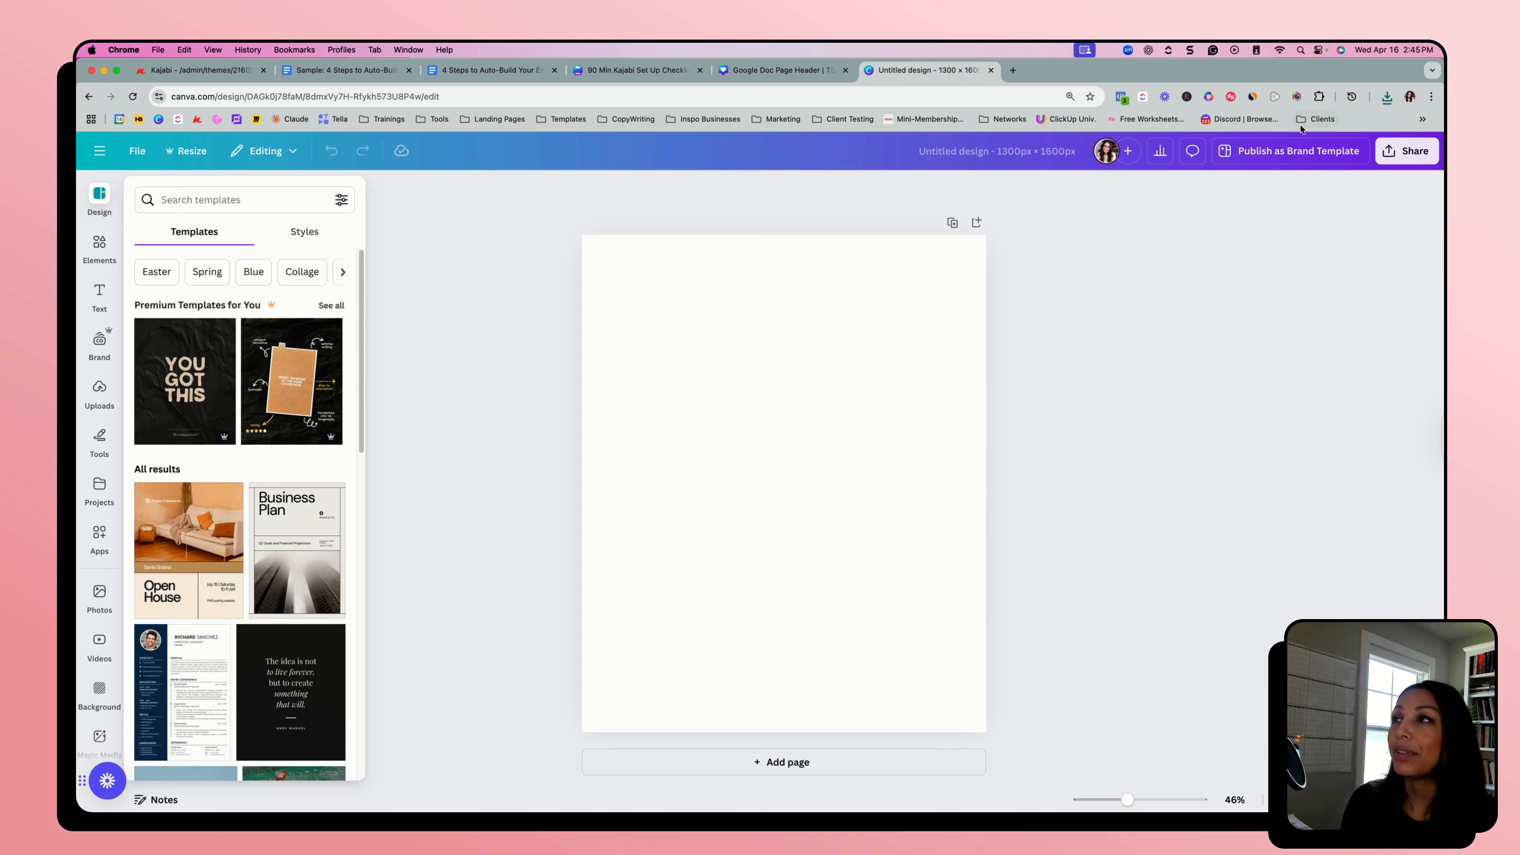
left_click(1386, 98)
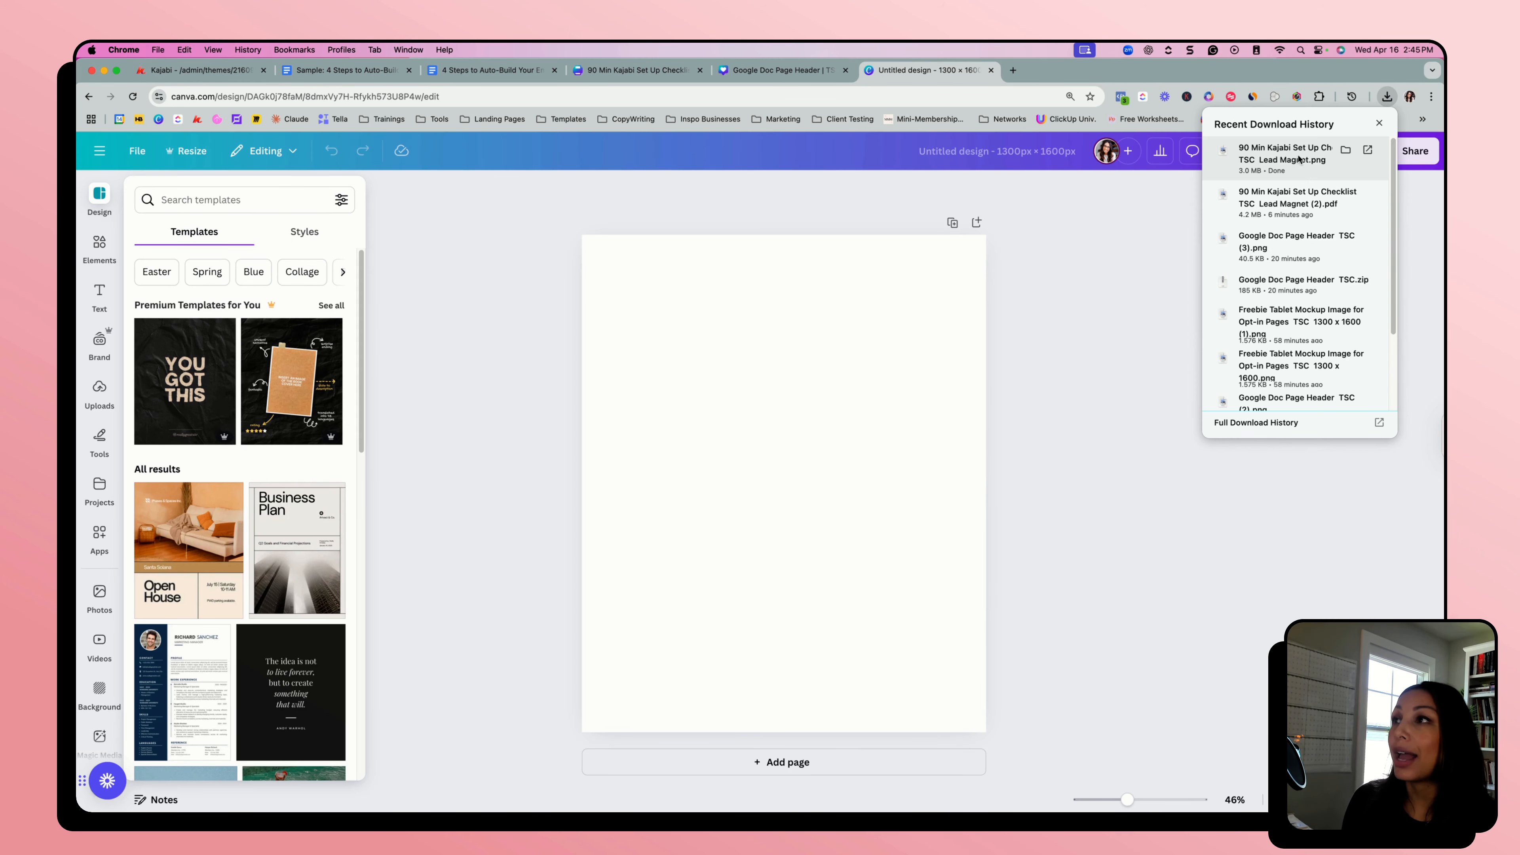
left_click_drag(1299, 159, 322, 321)
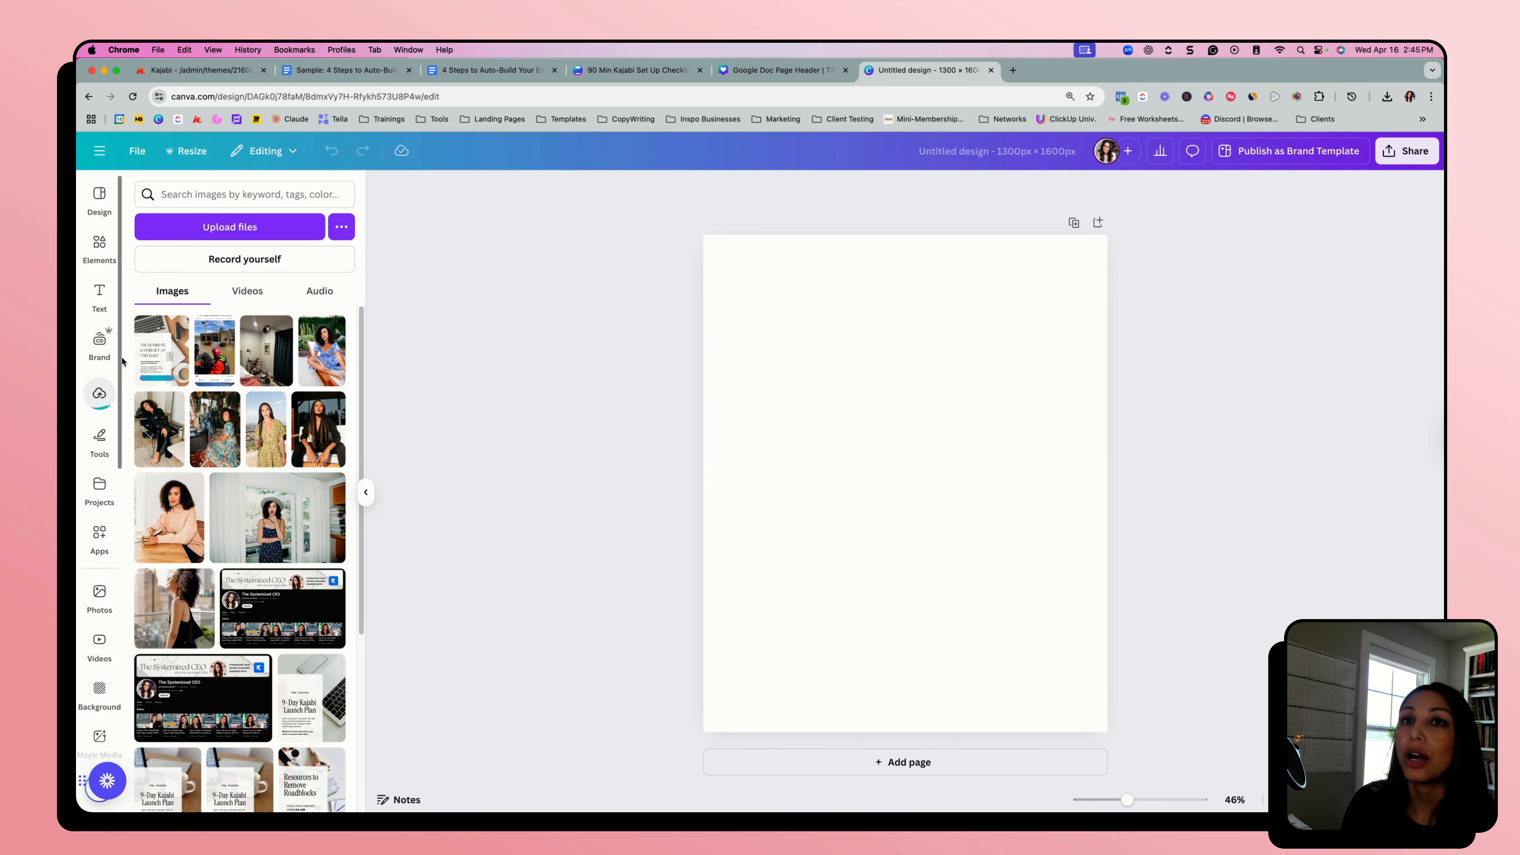
- Search the elements for "tablet frame" and add the first upright tablet frame to the blank page
left_click(99, 245)
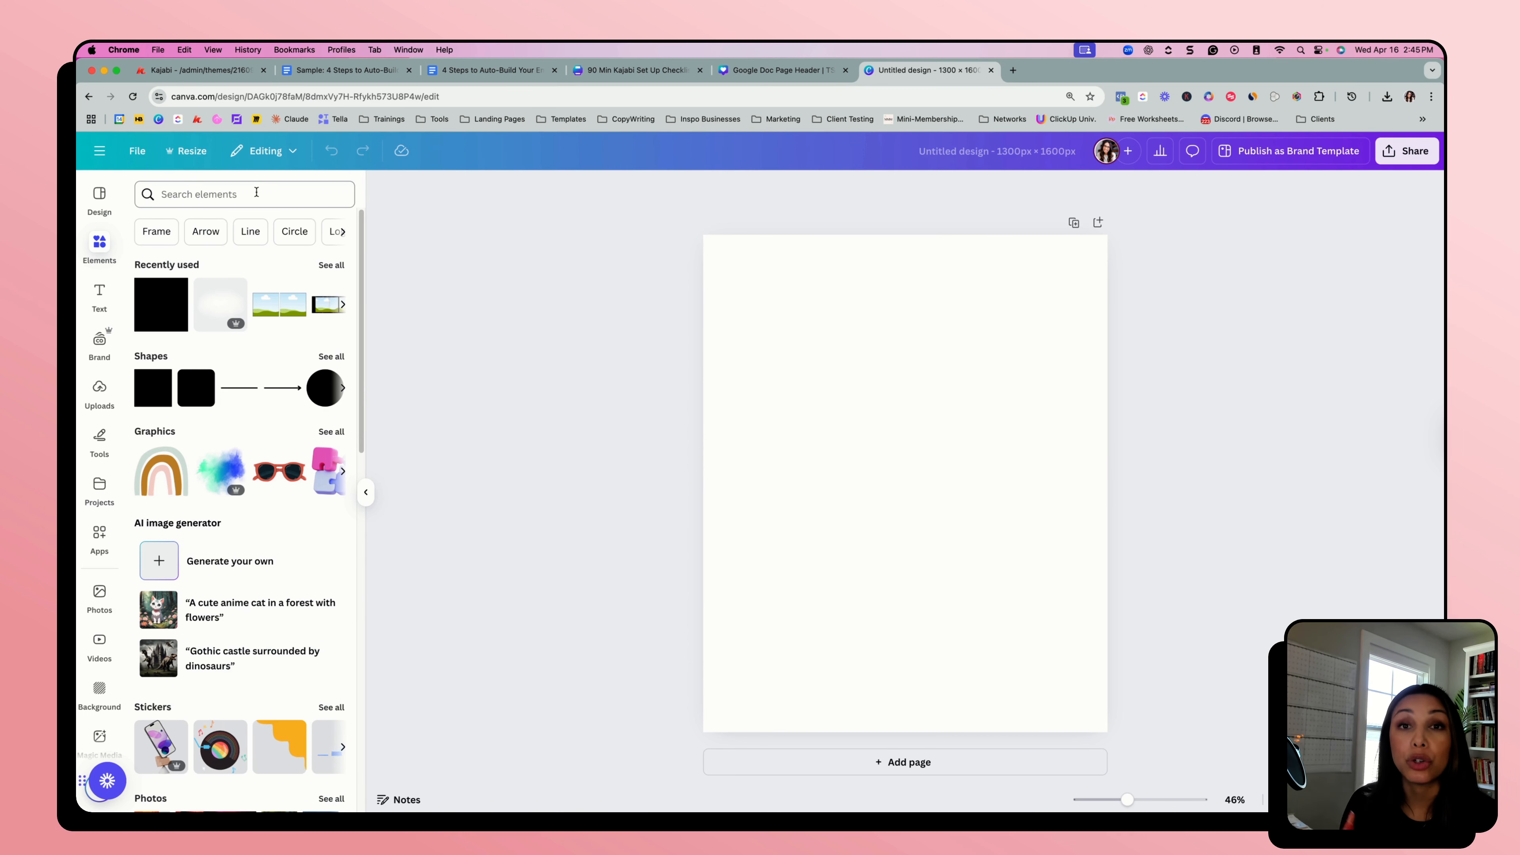
left_click(256, 191)
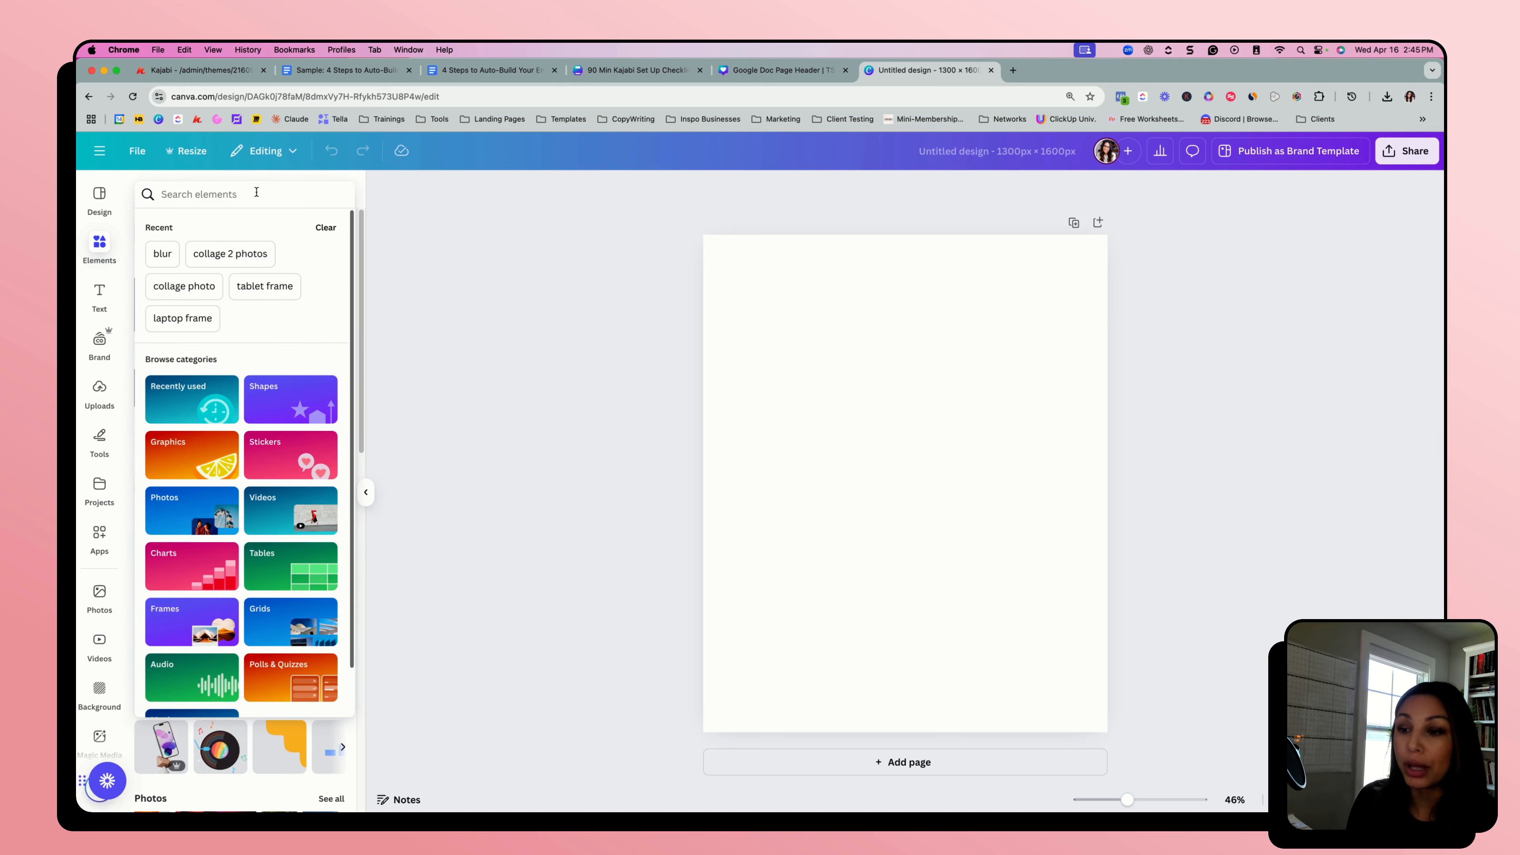
type("ta")
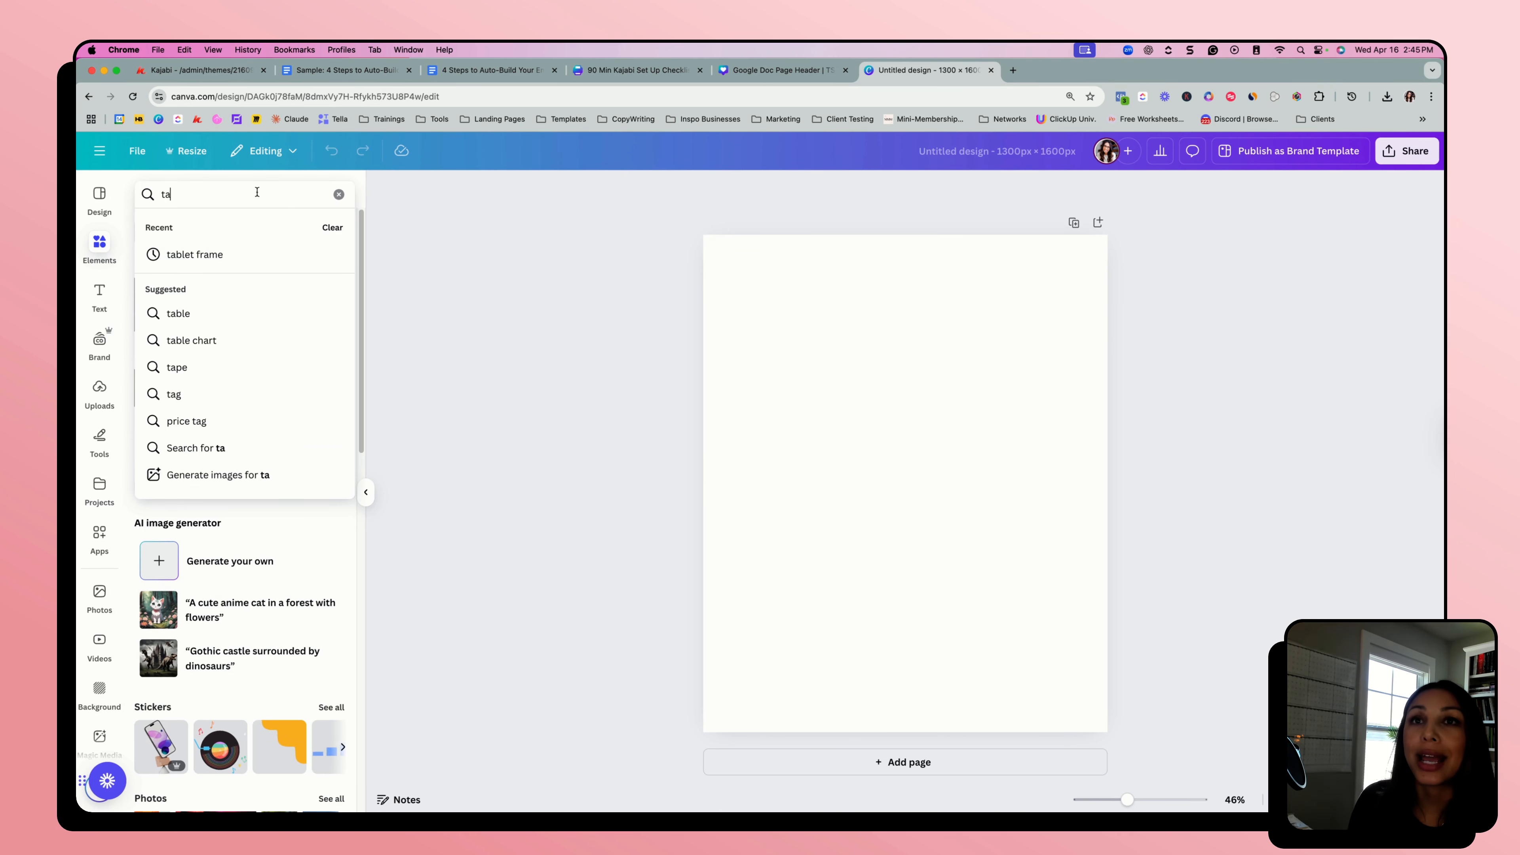
left_click(234, 254)
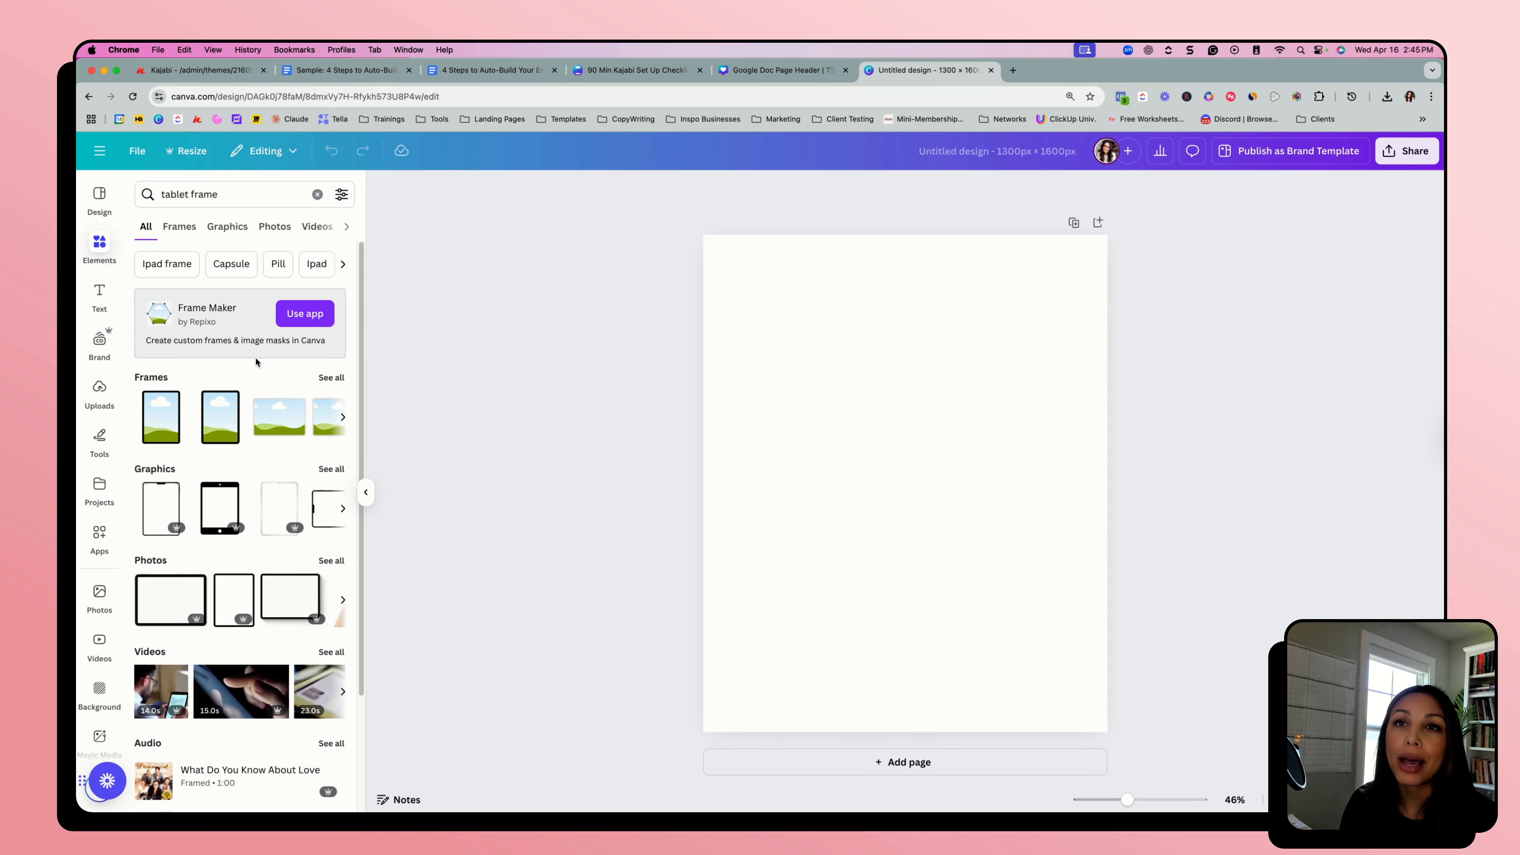
left_click(172, 419)
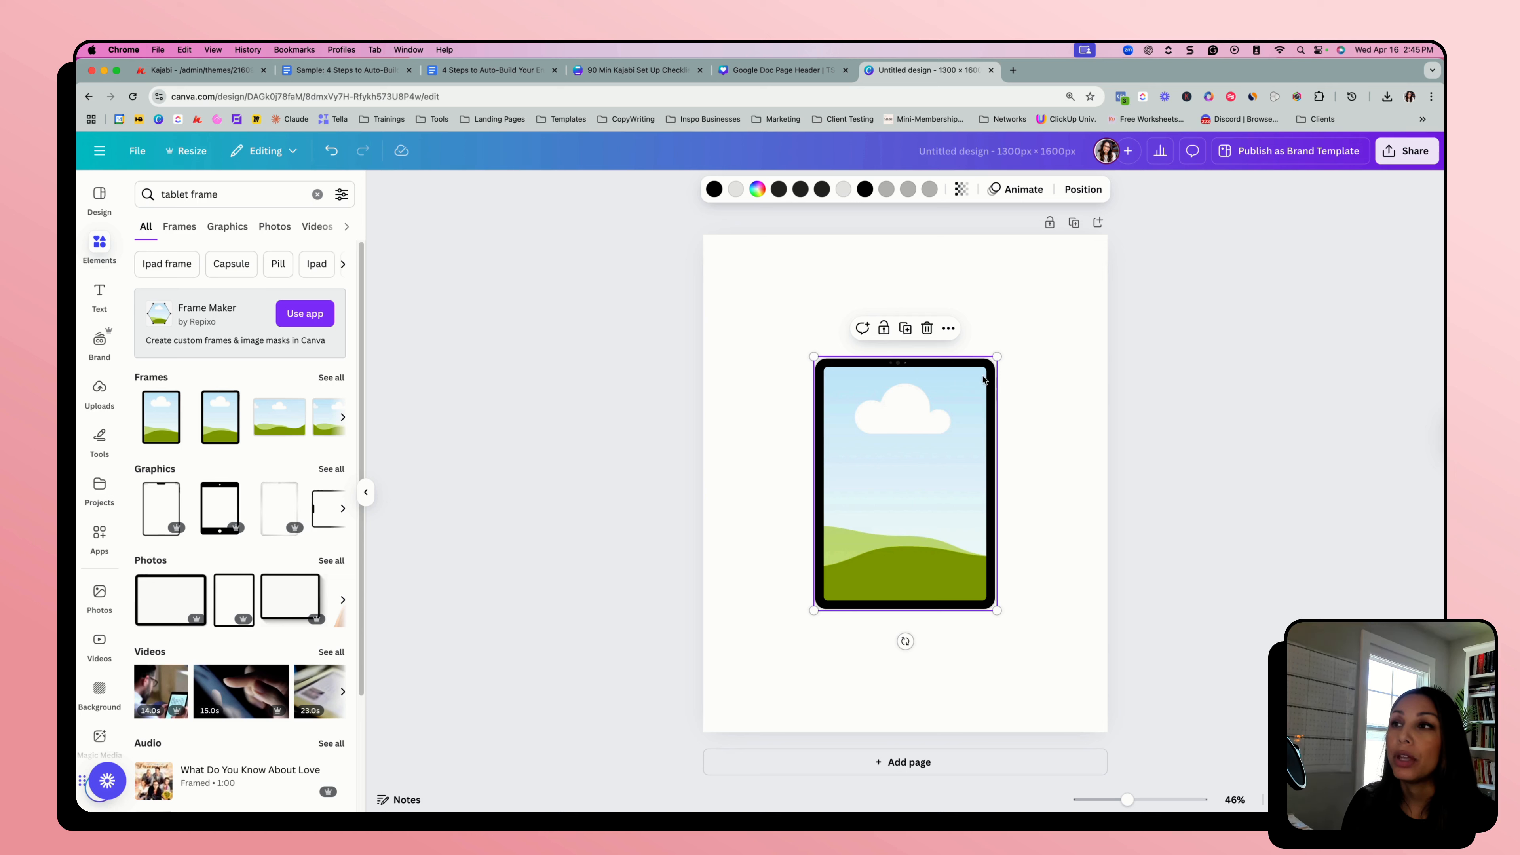
- Enlarge the tablet frame to nearly fill the page and centre it
left_click_drag(998, 357, 1074, 251)
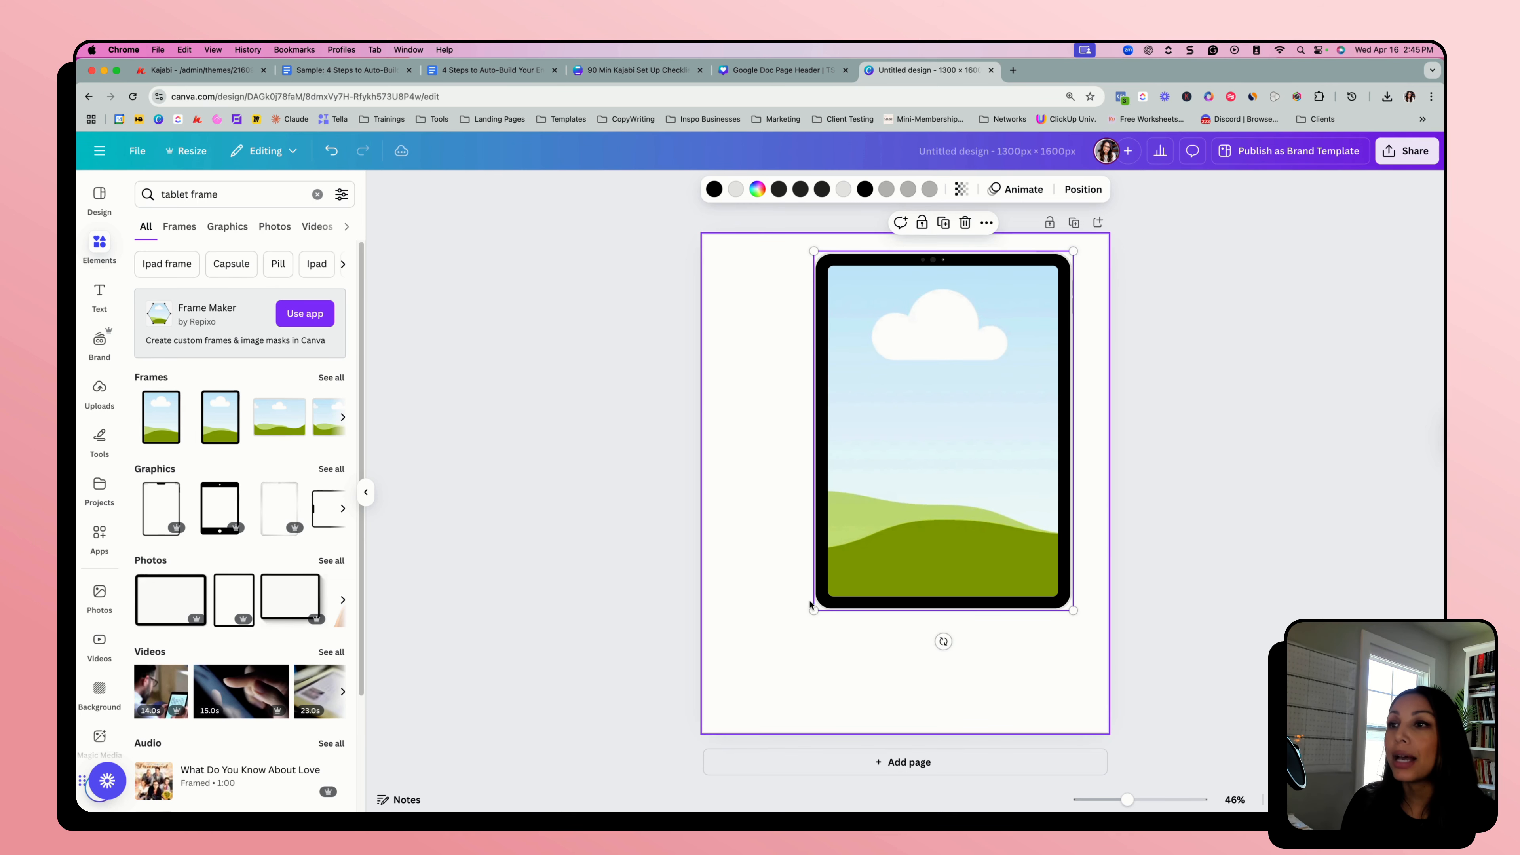
left_click_drag(813, 610, 726, 723)
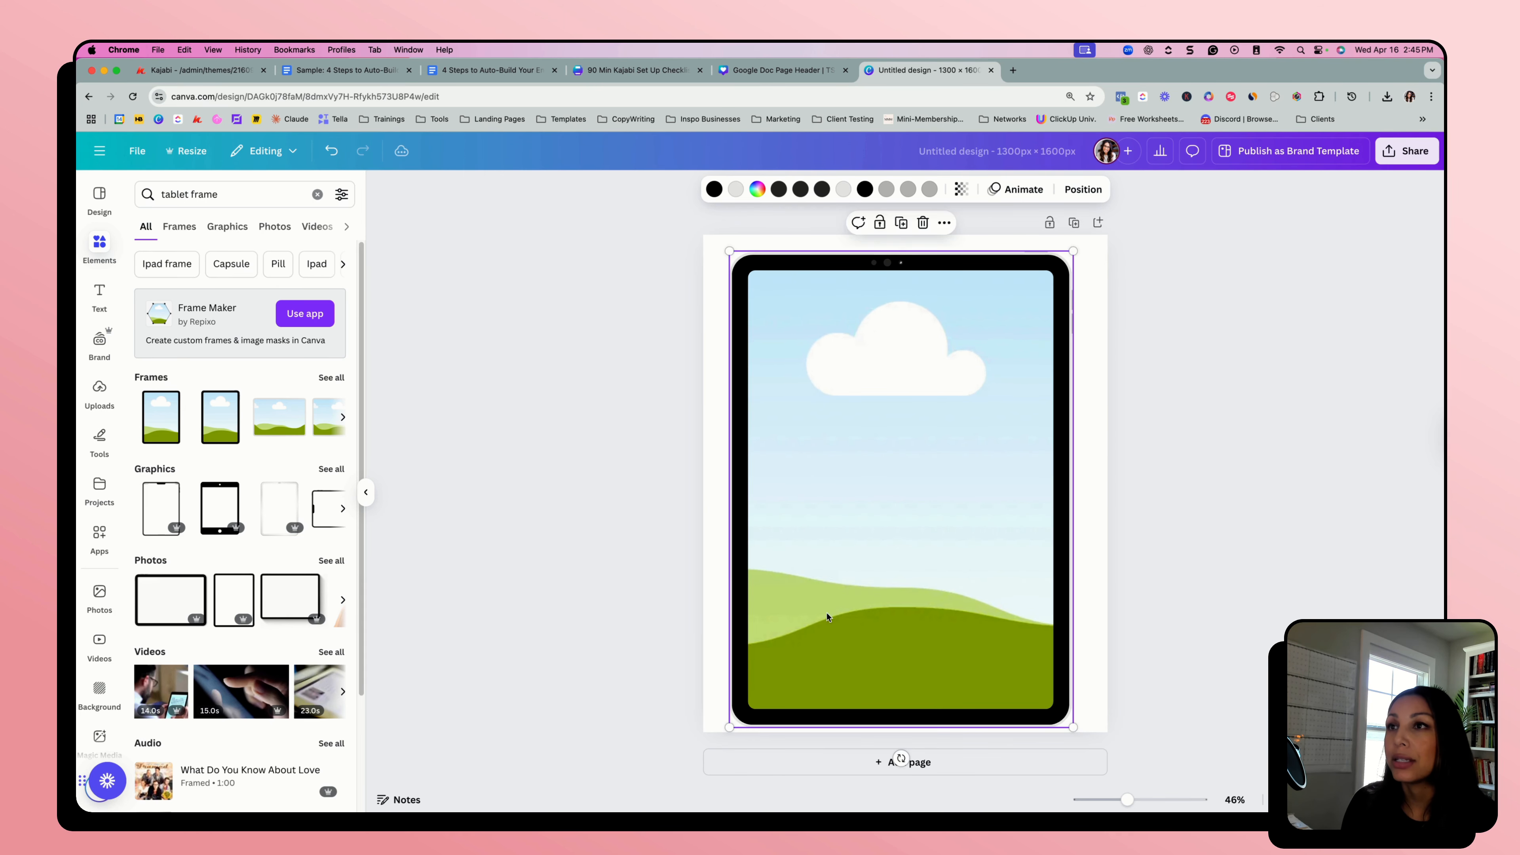
left_click_drag(825, 622, 829, 604)
left_click_drag(955, 599, 963, 595)
left_click(632, 515)
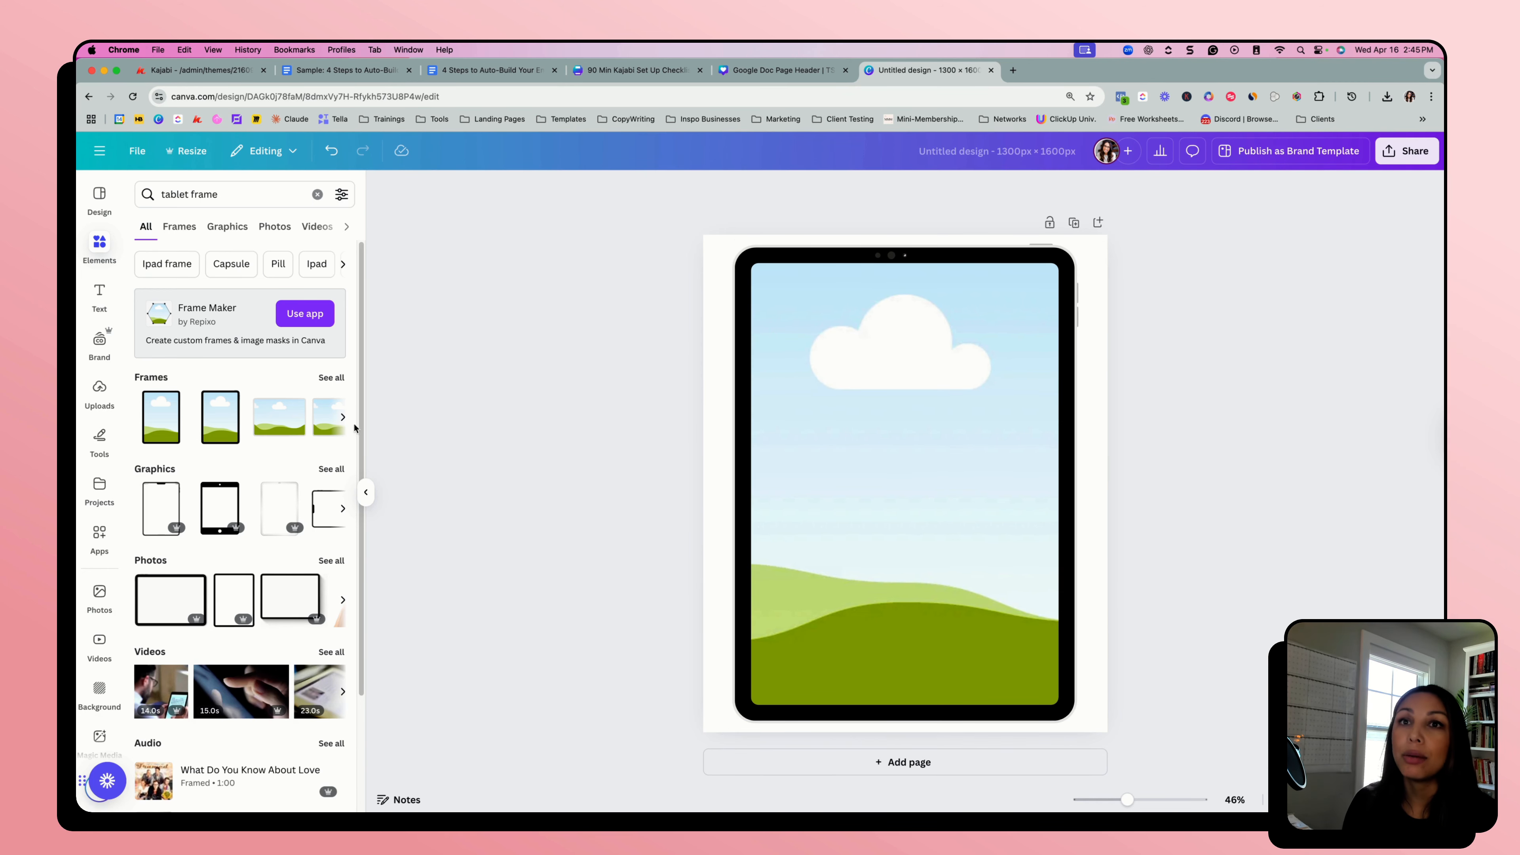
- Place the uploaded checklist cover image inside the tablet frame and check its crop position
left_click(100, 392)
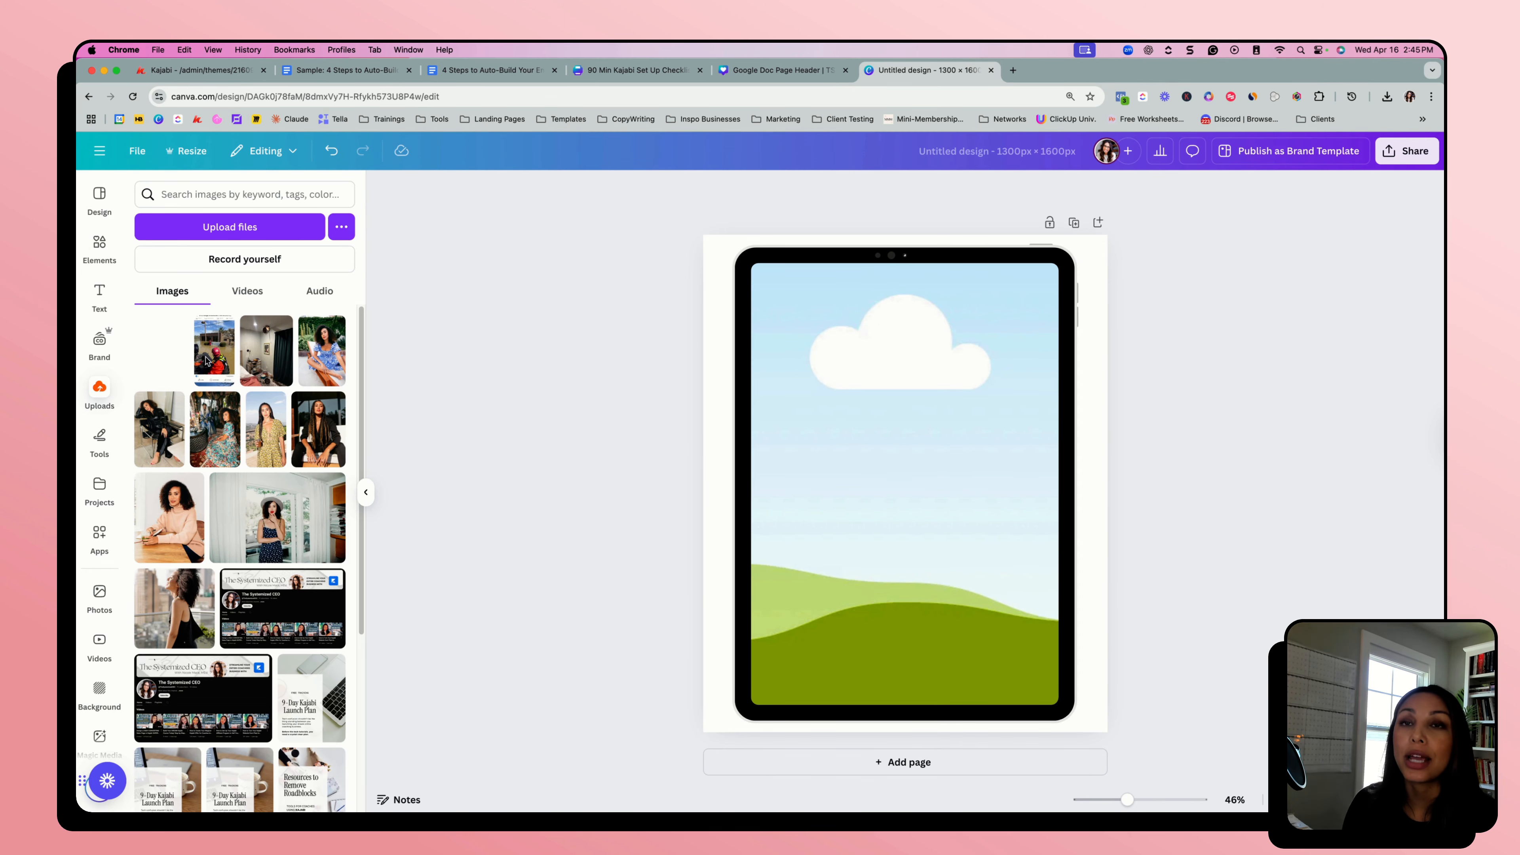
left_click_drag(207, 359, 766, 439)
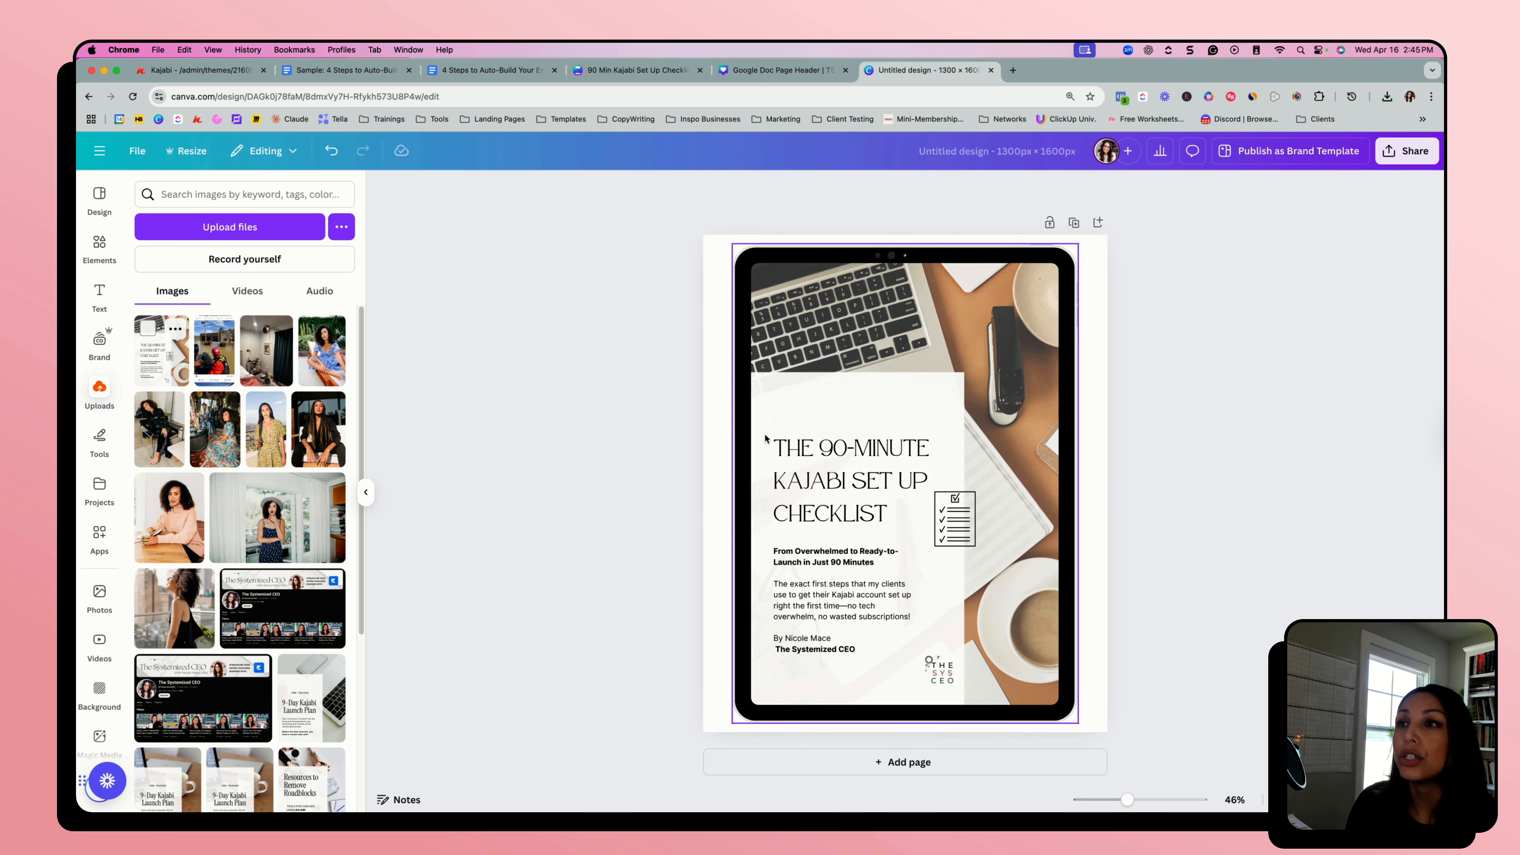
left_click(913, 483)
double_click(915, 482)
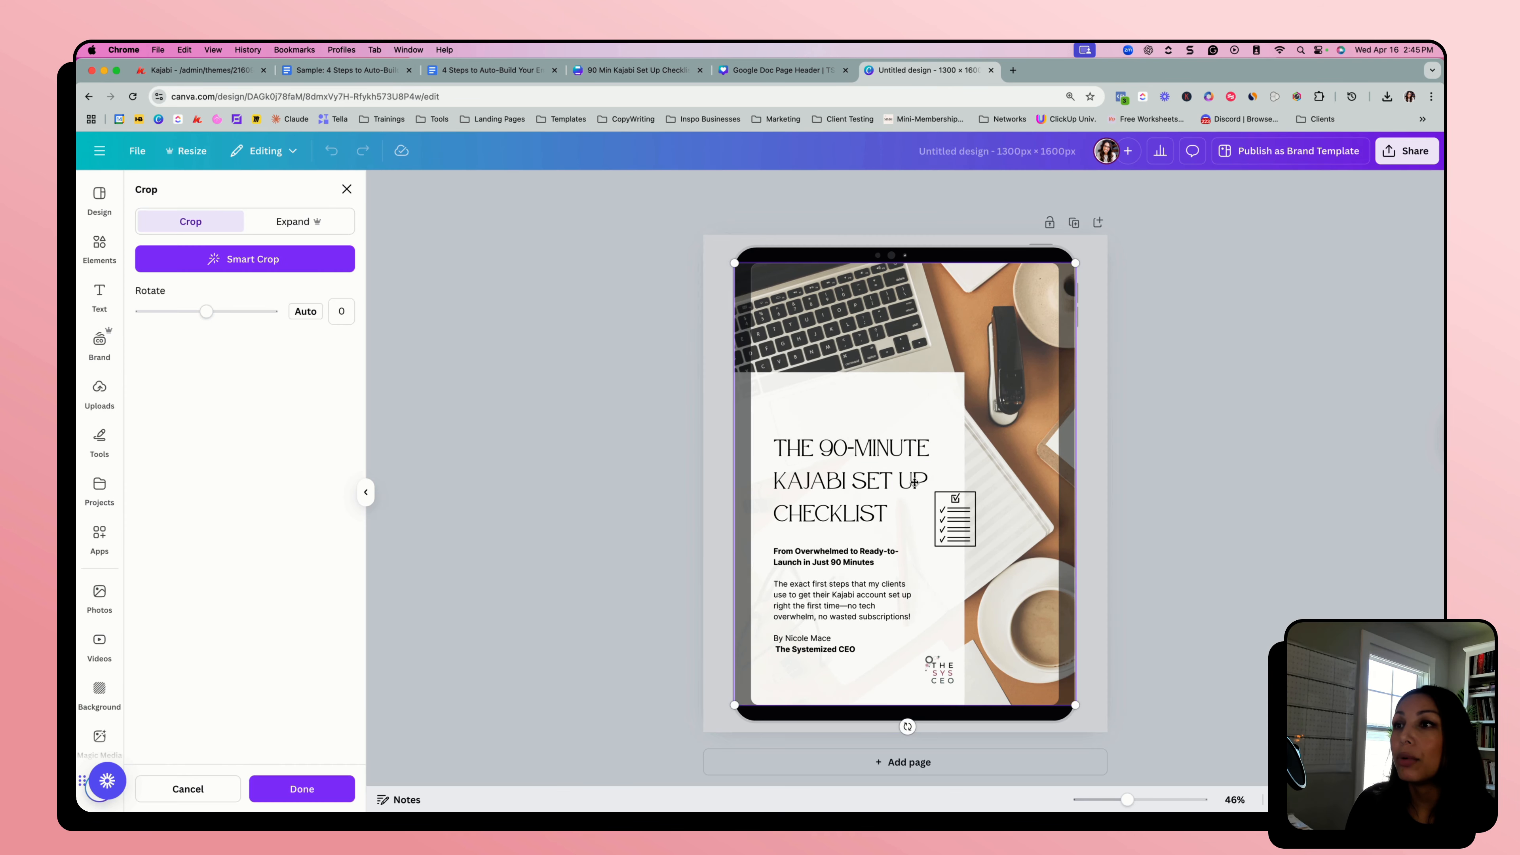
mouse_move(914, 483)
left_mouse_down()
mouse_move(946, 487)
mouse_move(930, 478)
left_mouse_up()
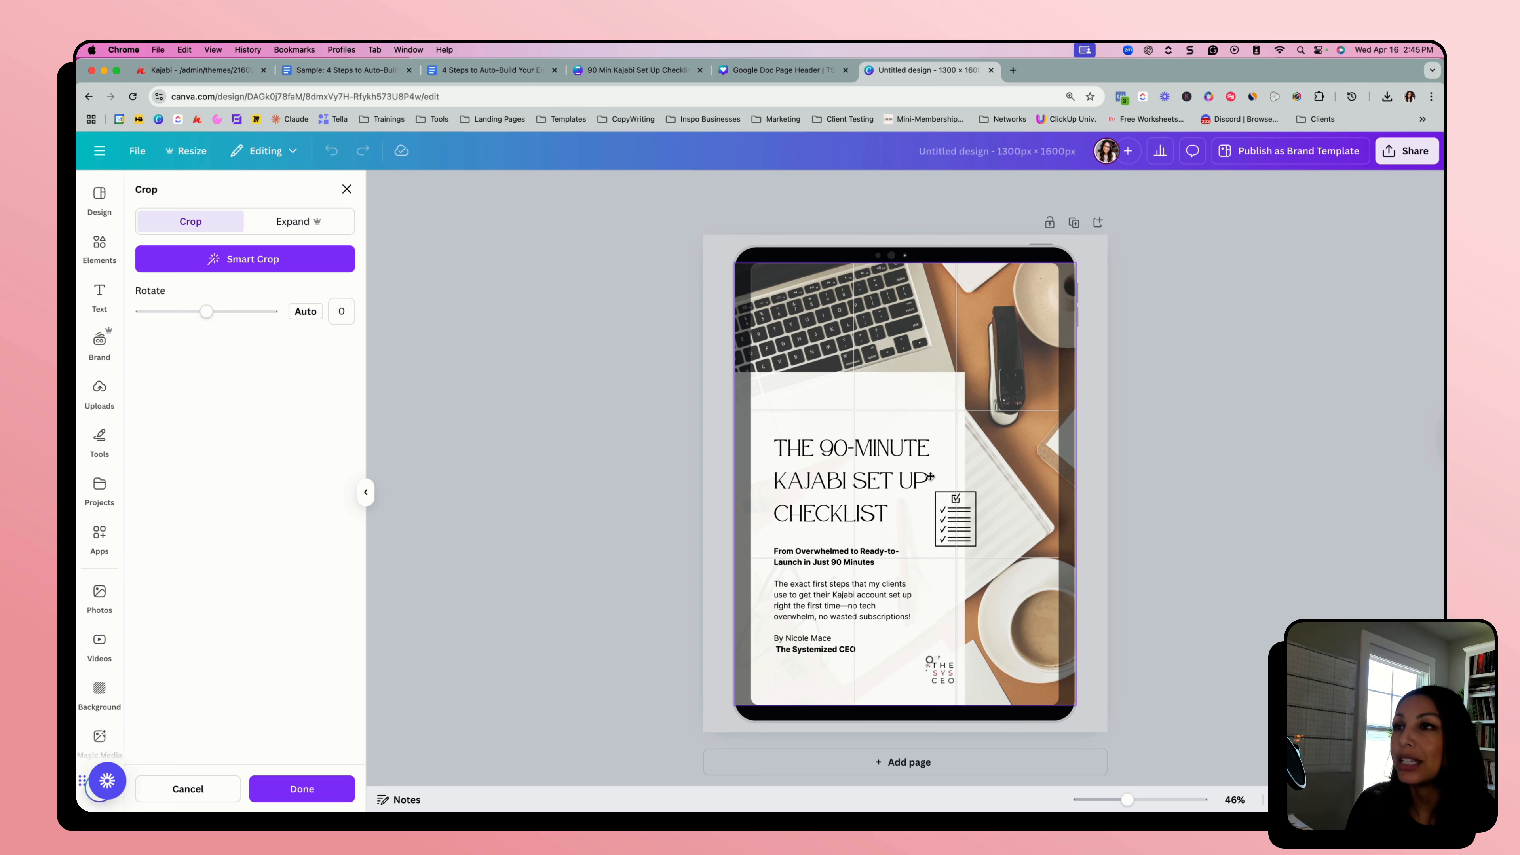
left_click(520, 561)
left_click(1175, 374)
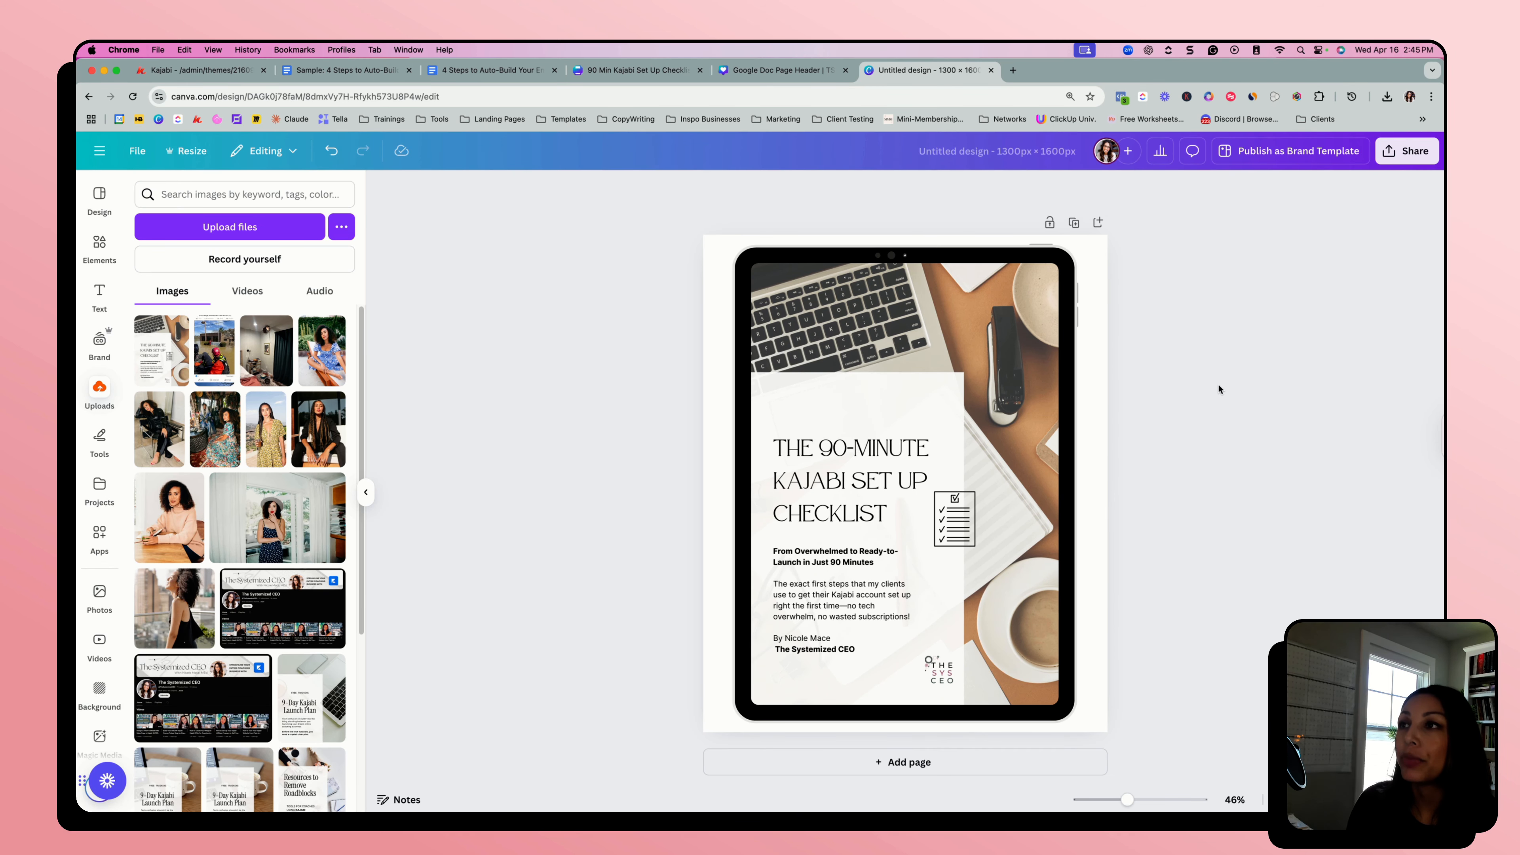
- Download the tablet mockup as a PNG with a transparent background
left_click(1407, 150)
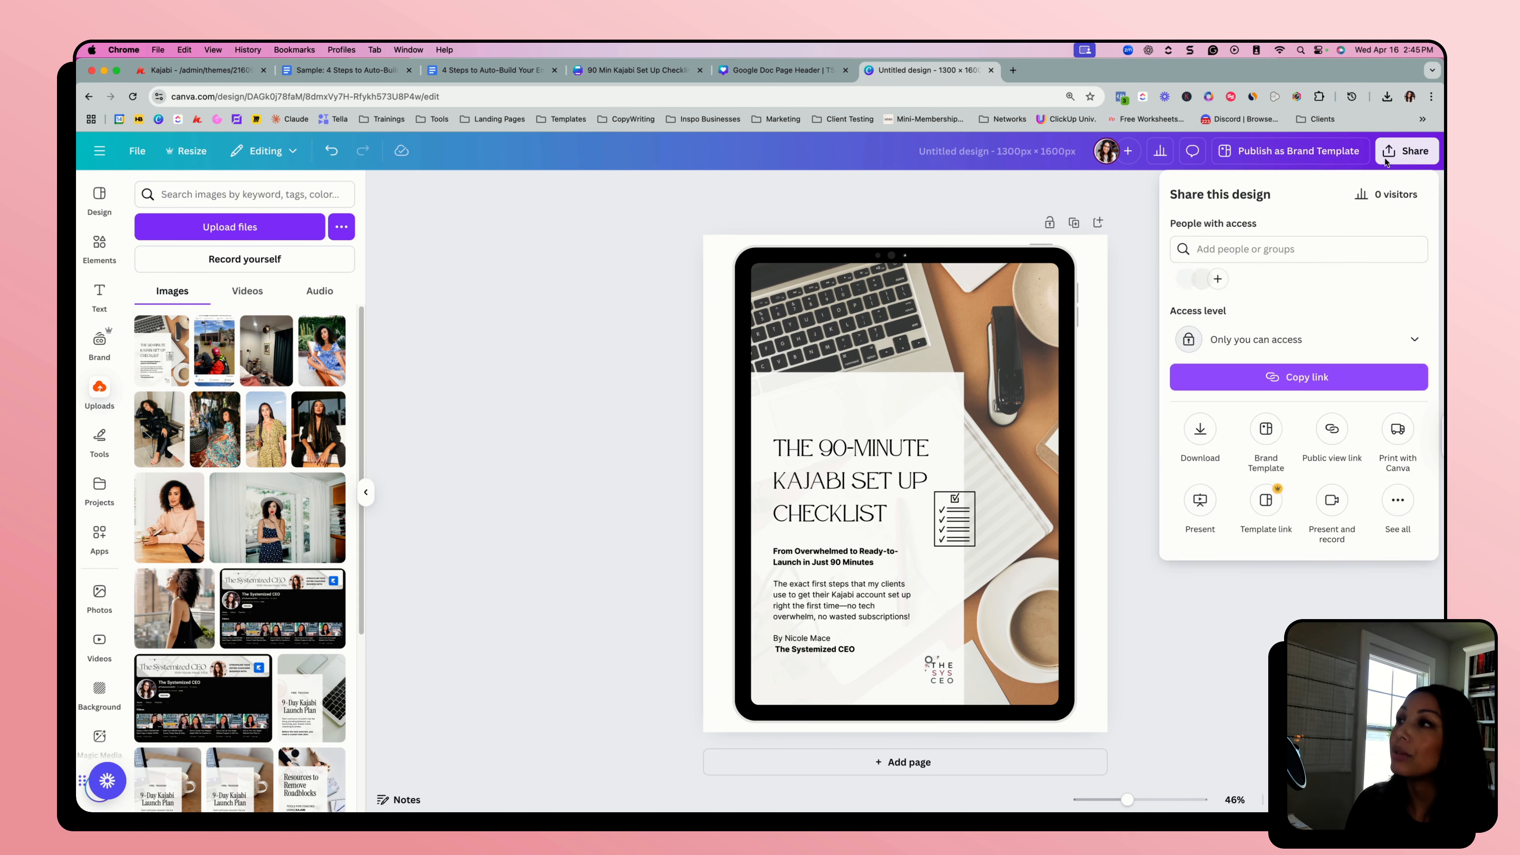
left_click(1201, 429)
left_click(1226, 384)
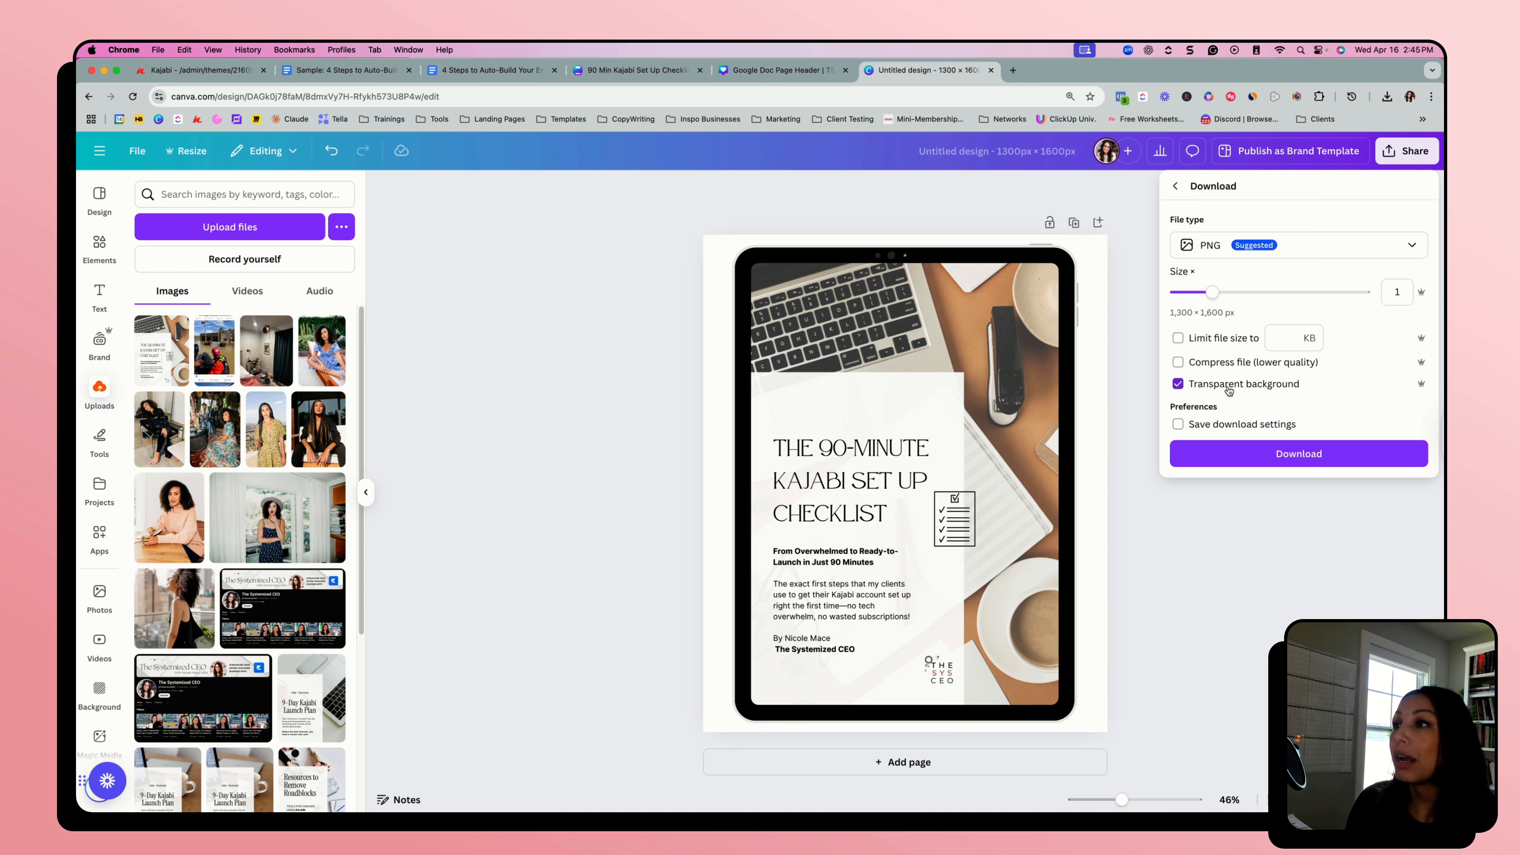
left_click(1317, 456)
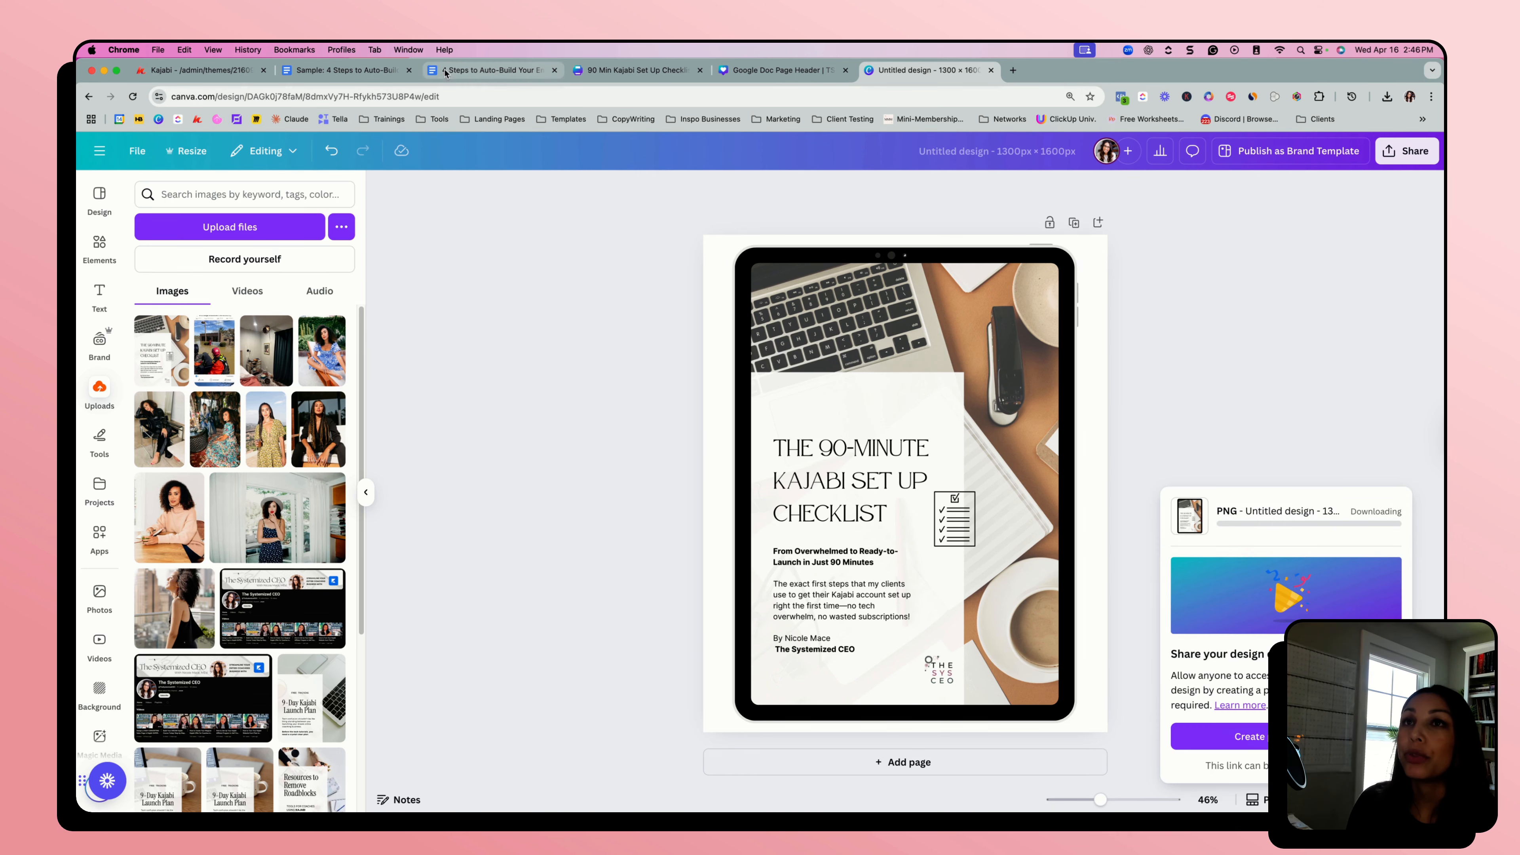
- Switch to the Kajabi page editor and upload the downloaded tablet mockup PNG into the empty image block, keeping the full crop
left_click(219, 78)
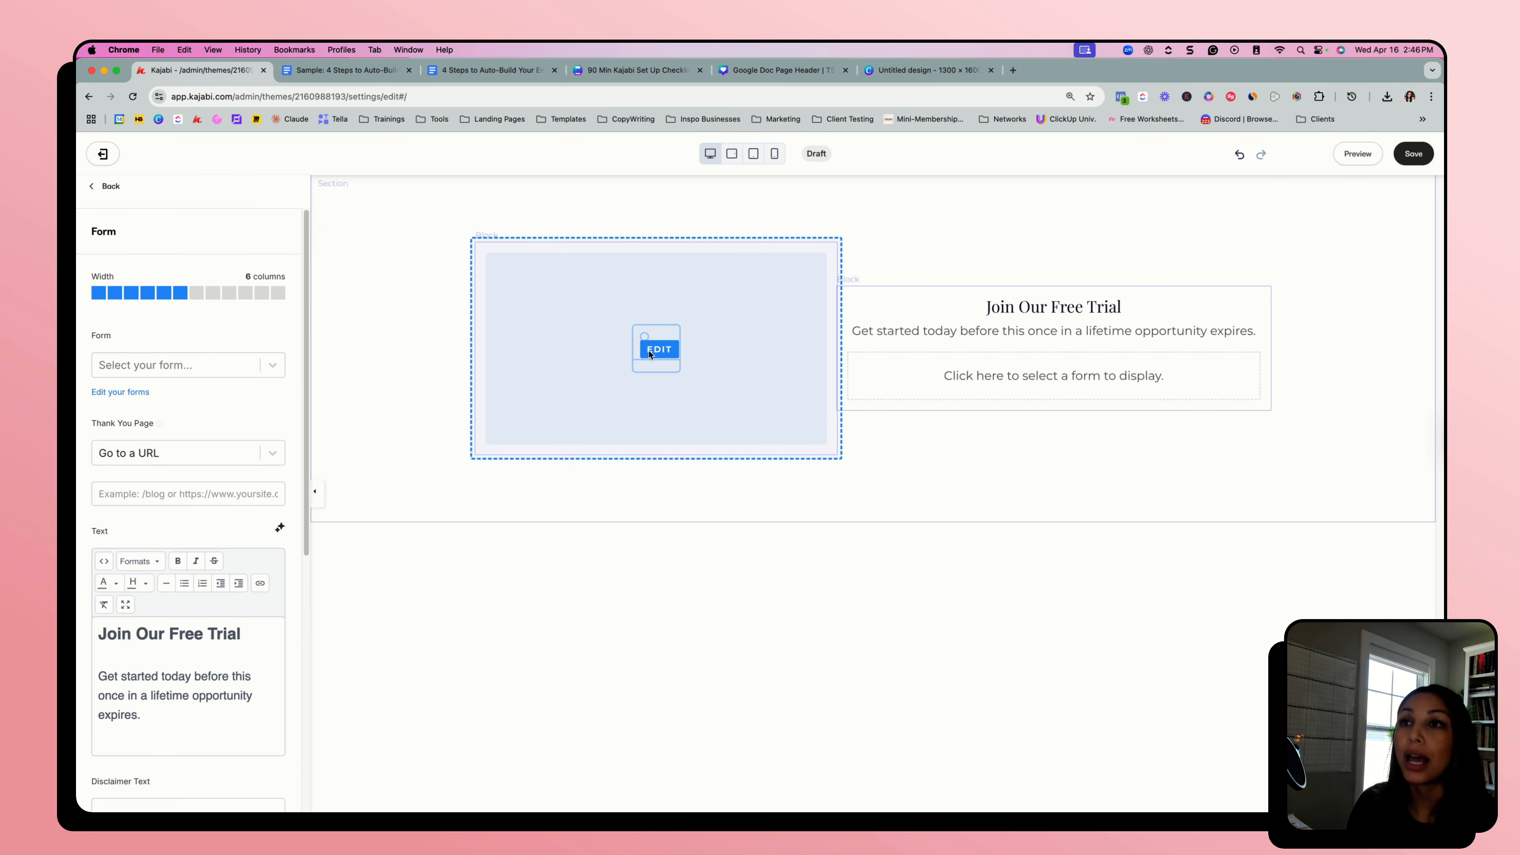
left_click(650, 354)
left_click(161, 346)
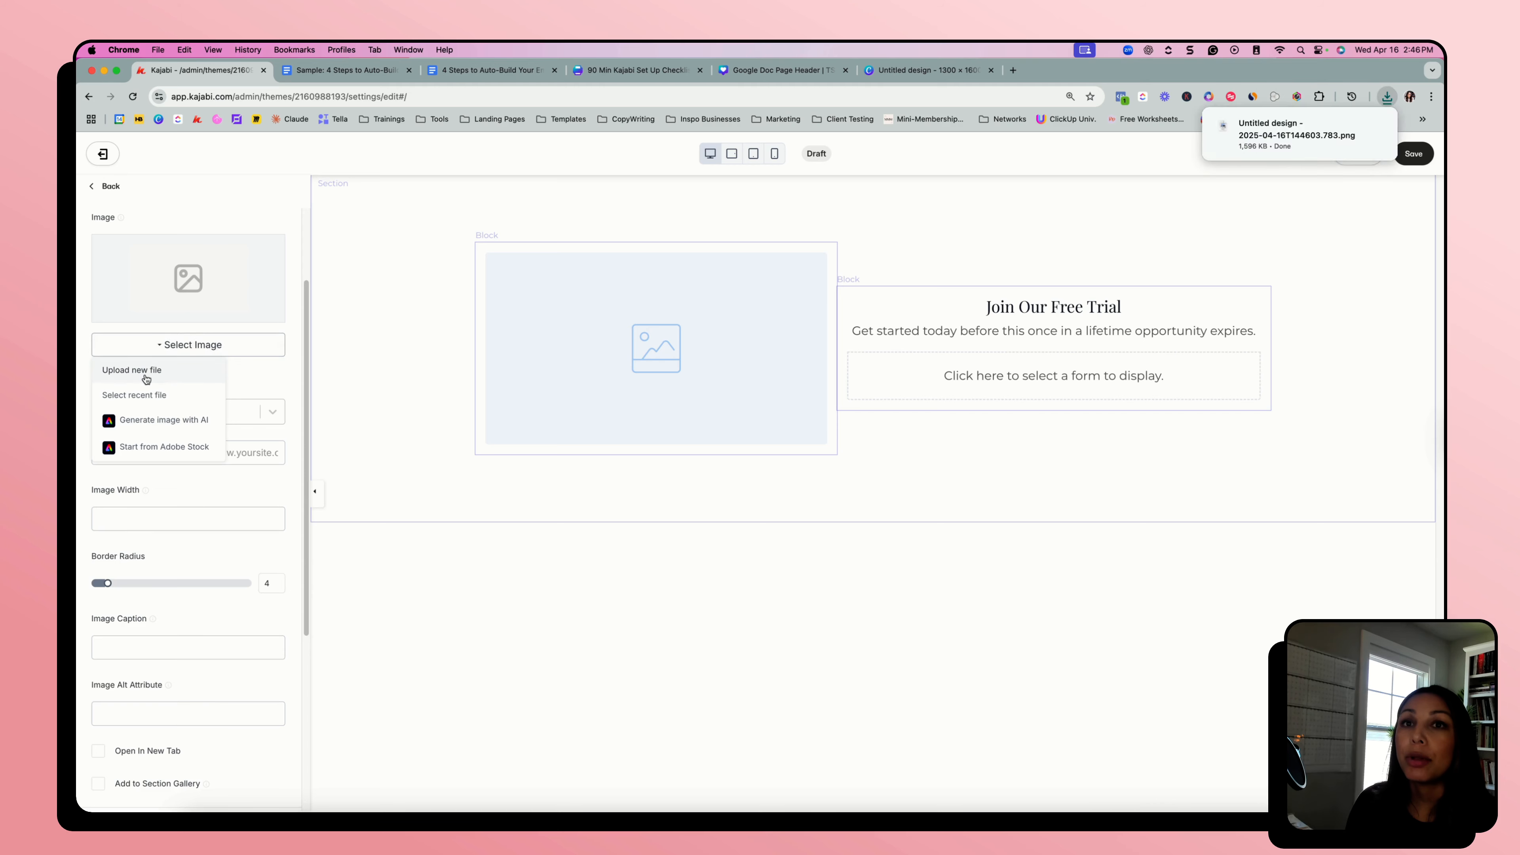
left_click(158, 374)
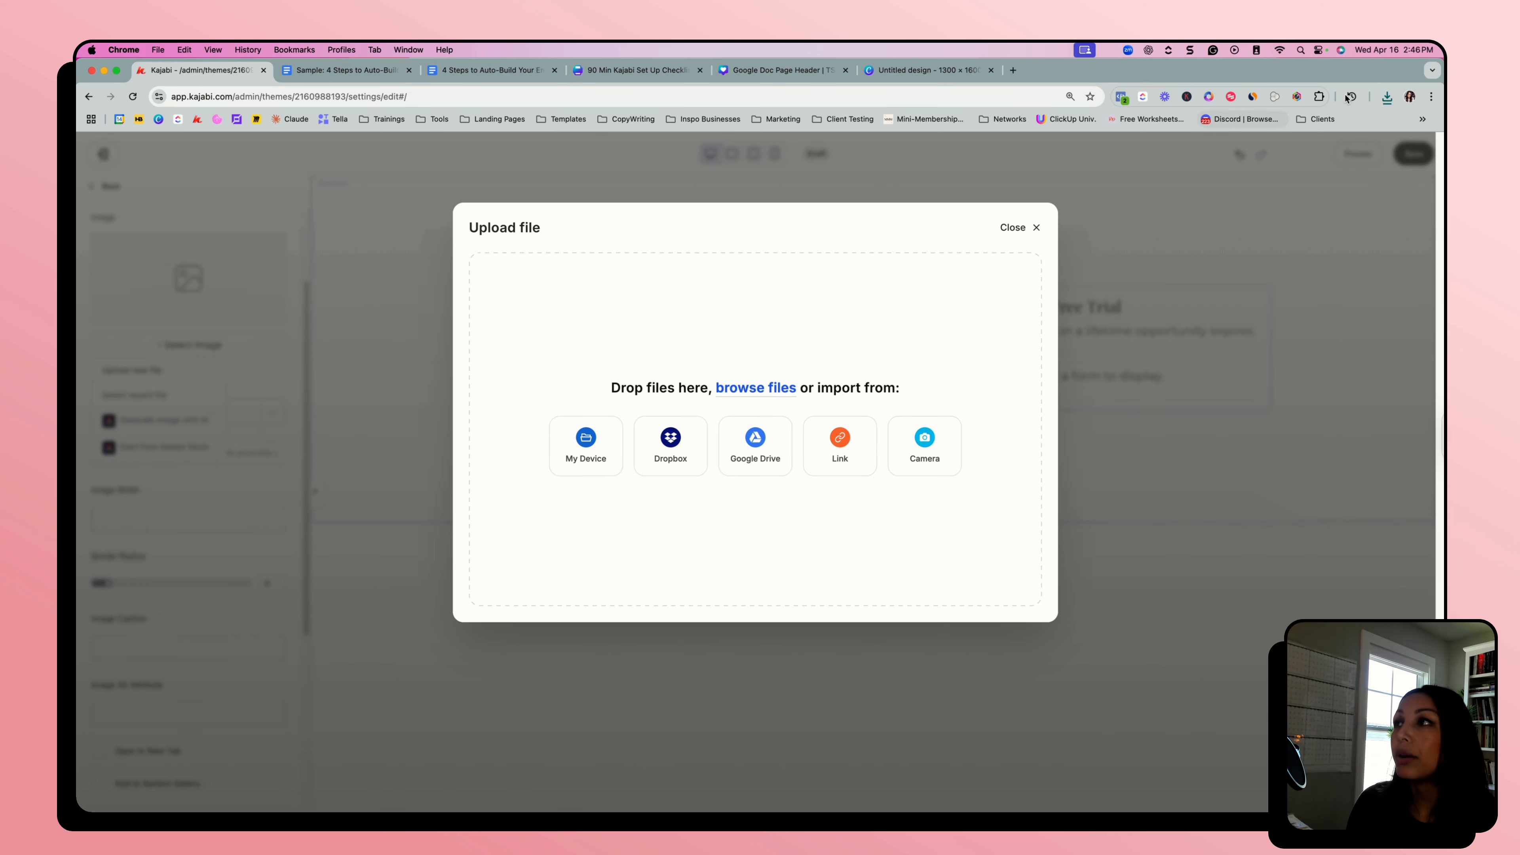
left_click(1387, 97)
left_click_drag(1287, 154, 815, 329)
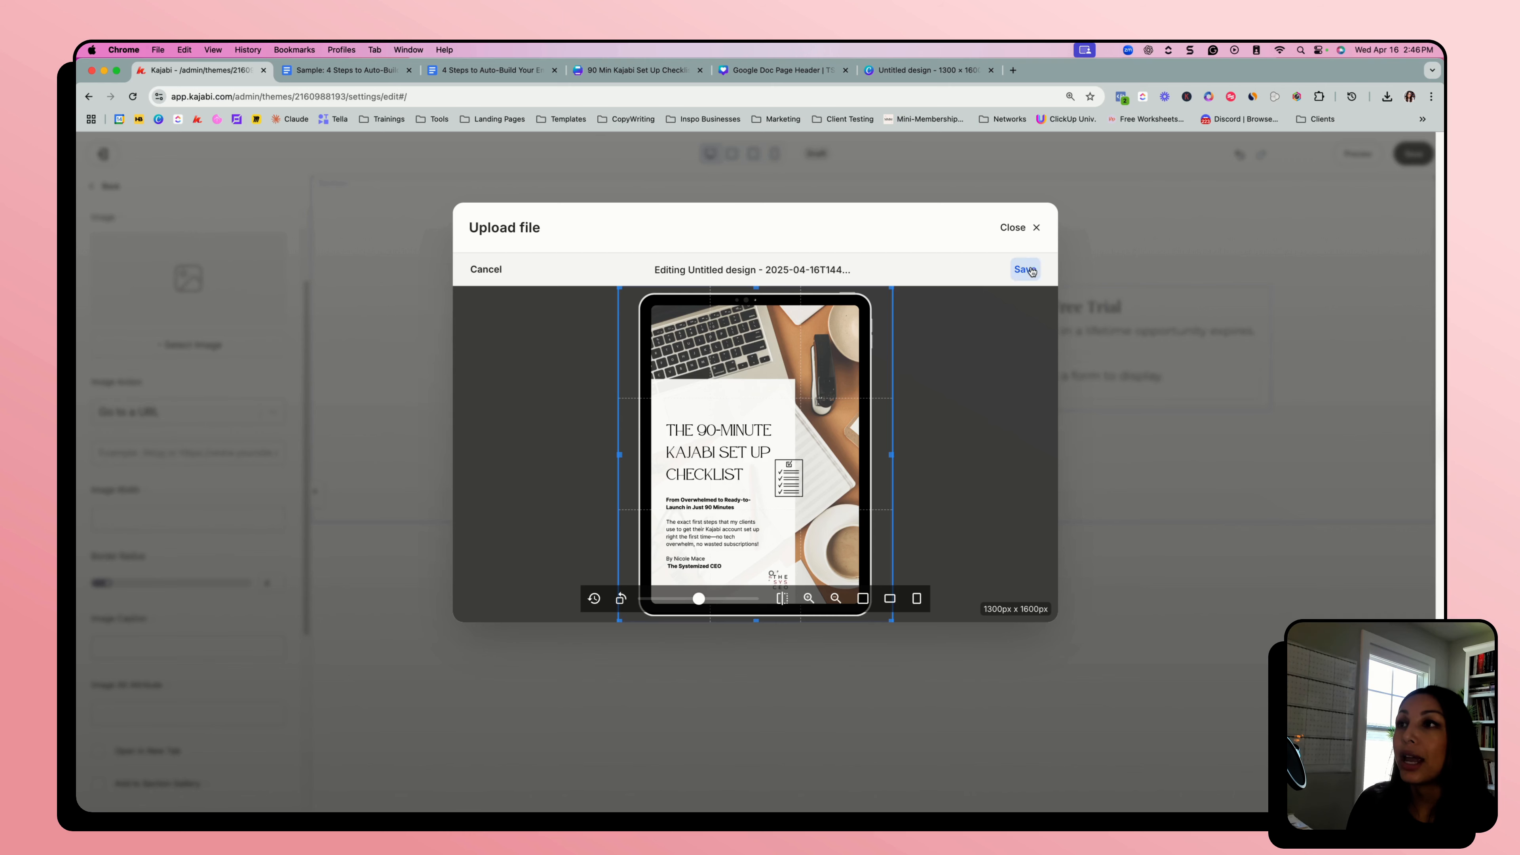
left_click(1025, 268)
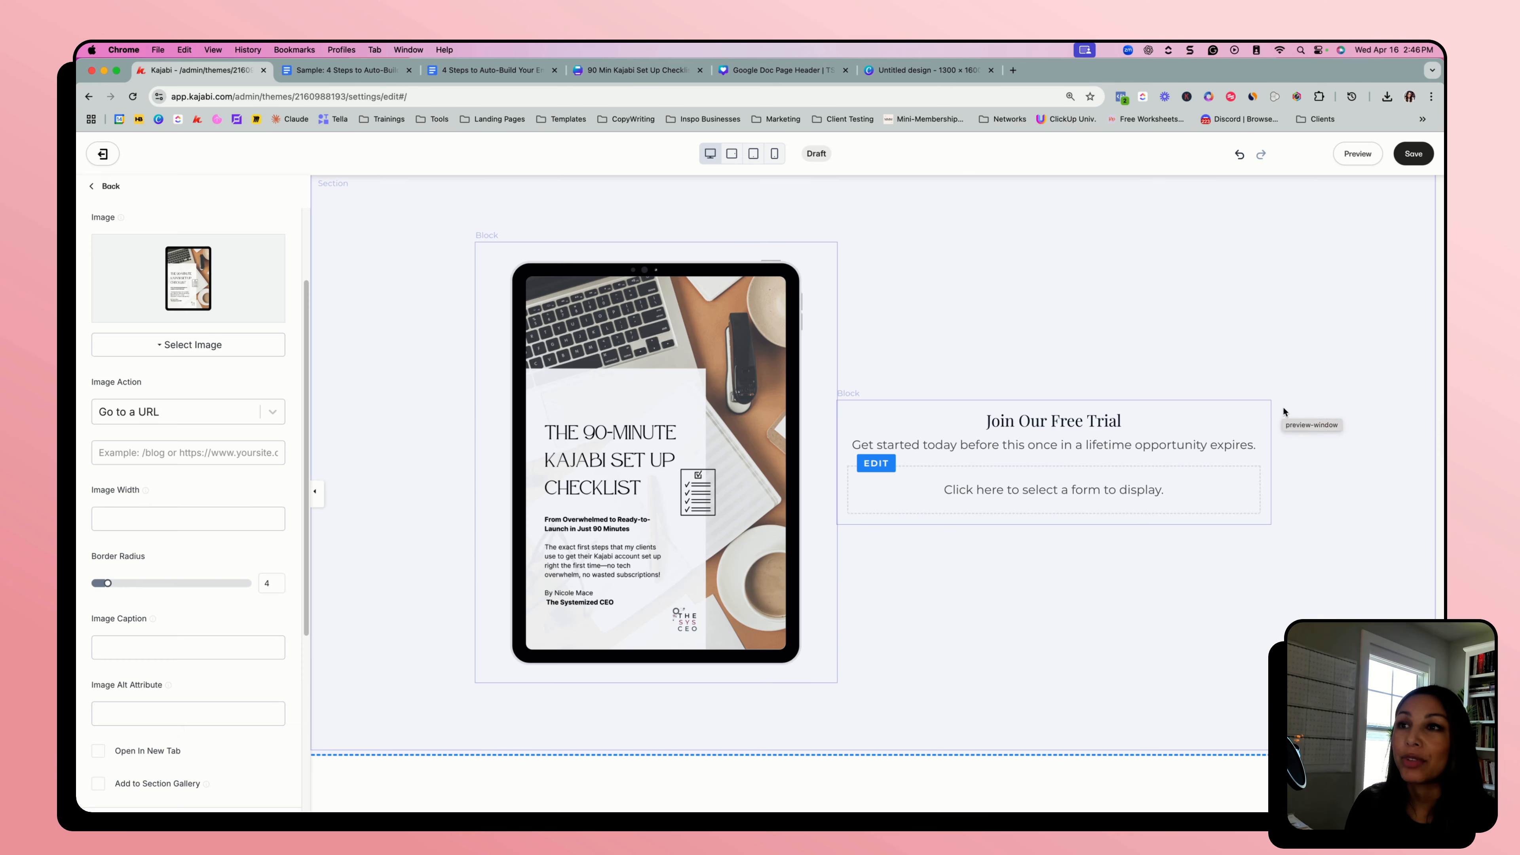
- Examine the AI Copy Prompts in the 4 Steps Google Doc, highlighting the [lead magnet] placeholder in Prompt 2
left_click(1041, 447)
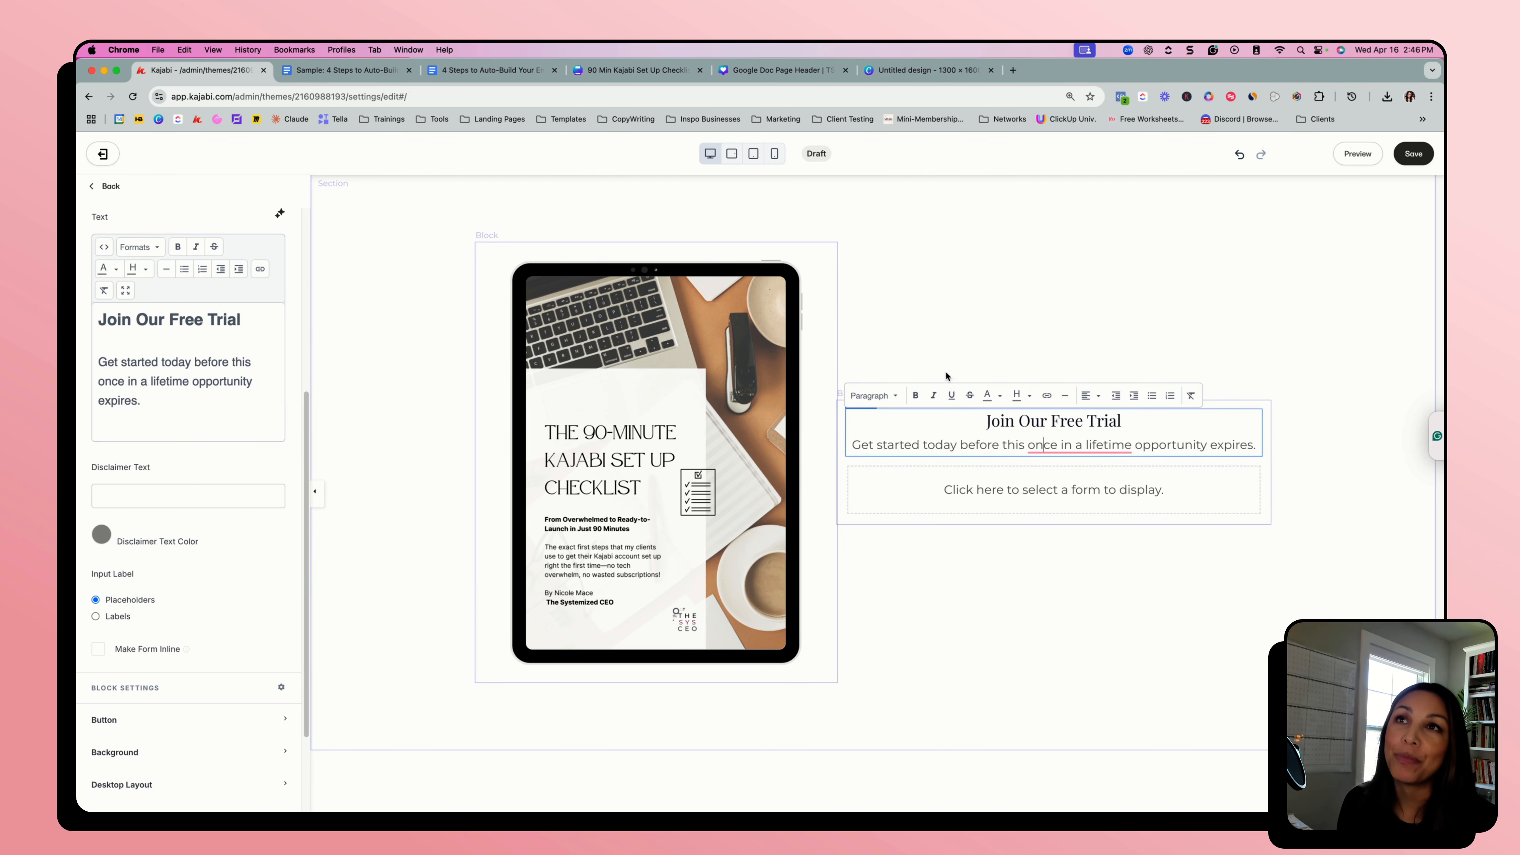
left_click(491, 70)
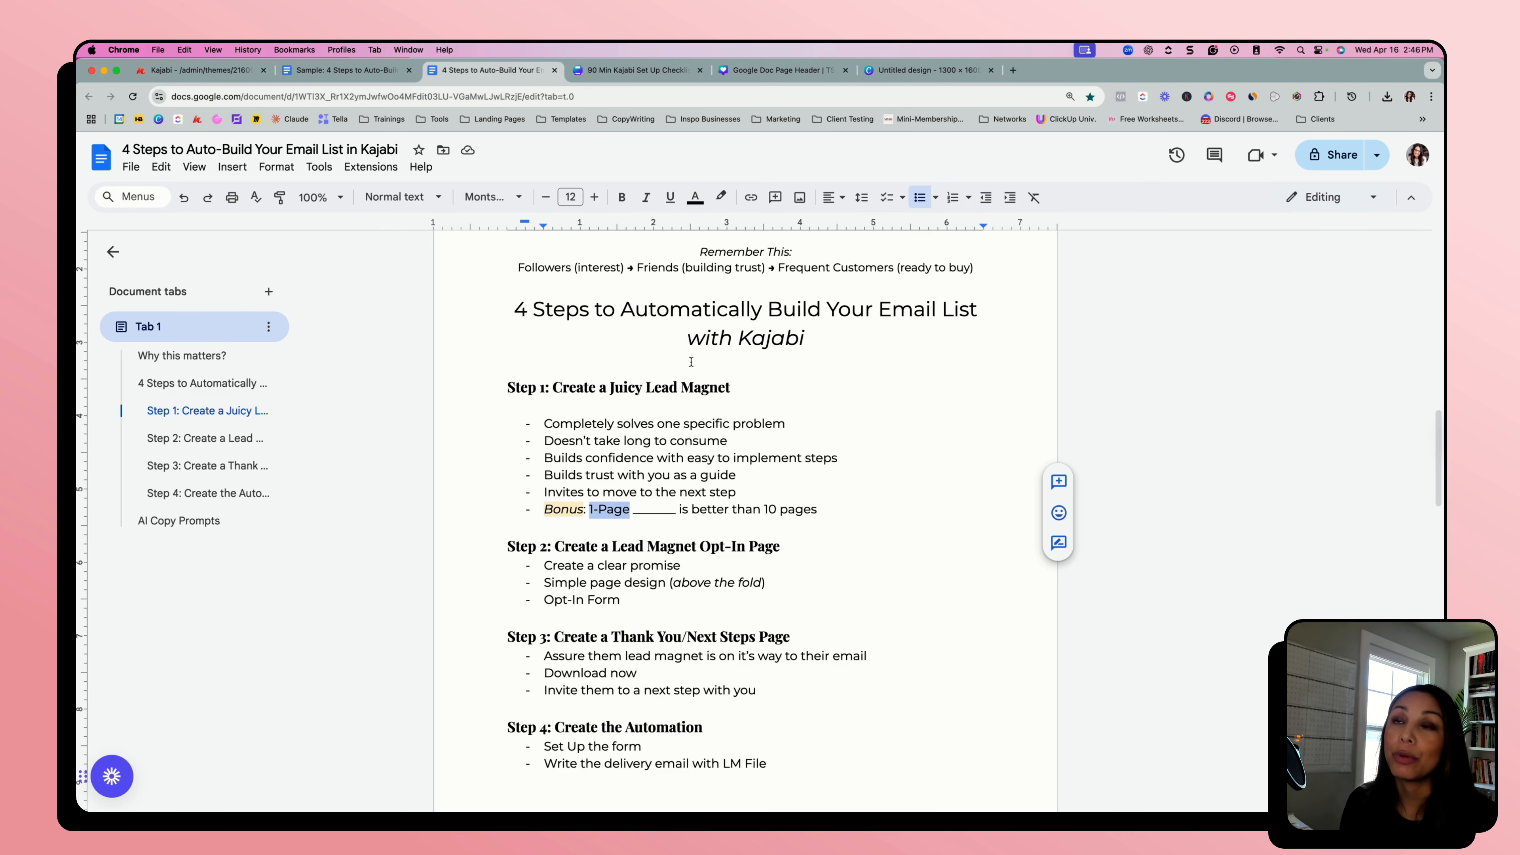
scroll(820, 479, "up", 5)
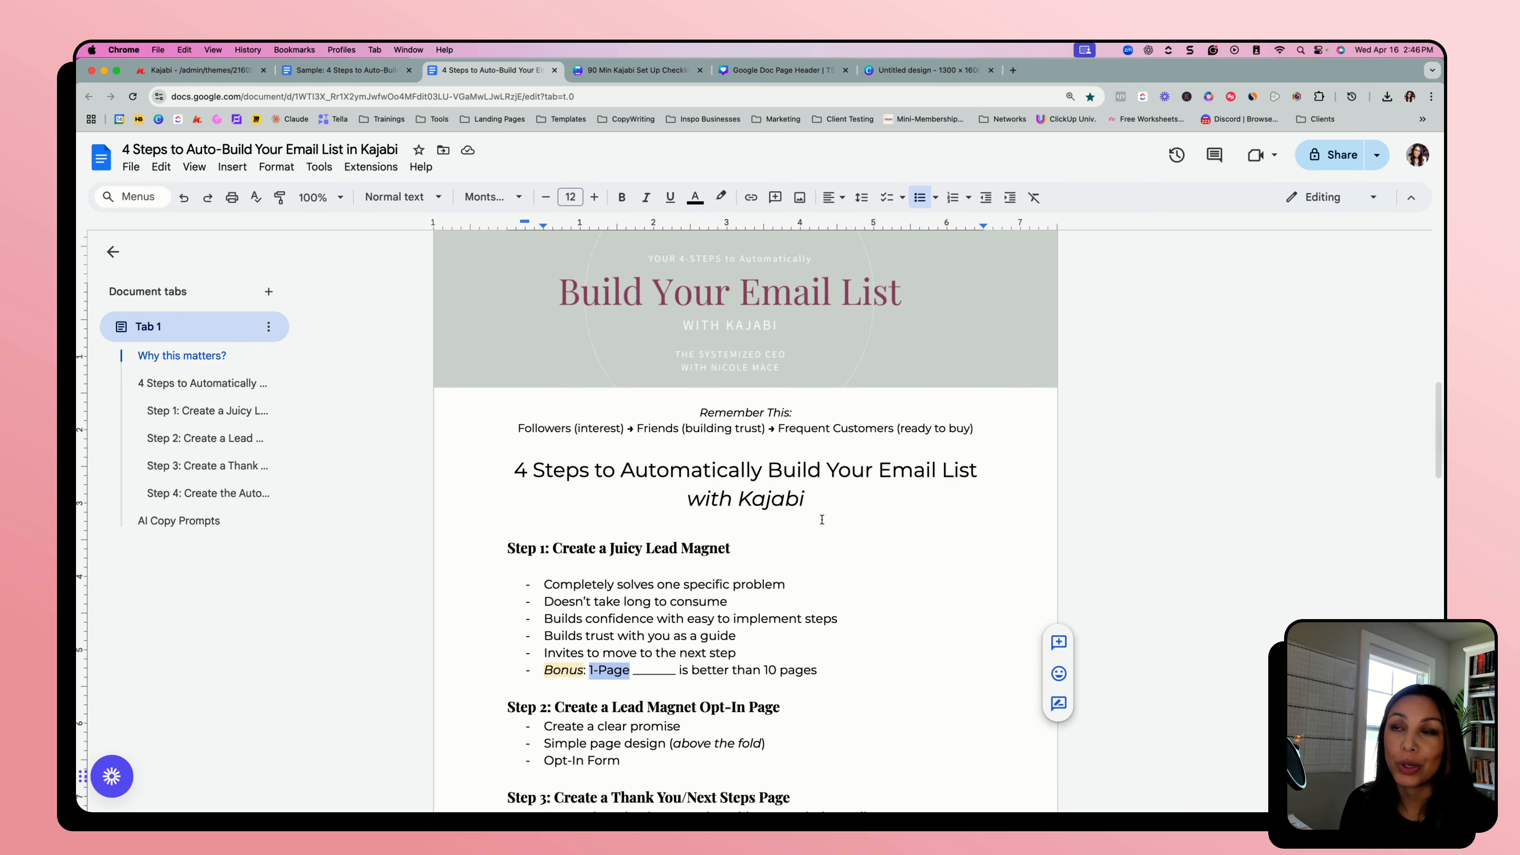
scroll(821, 518, "down", 15)
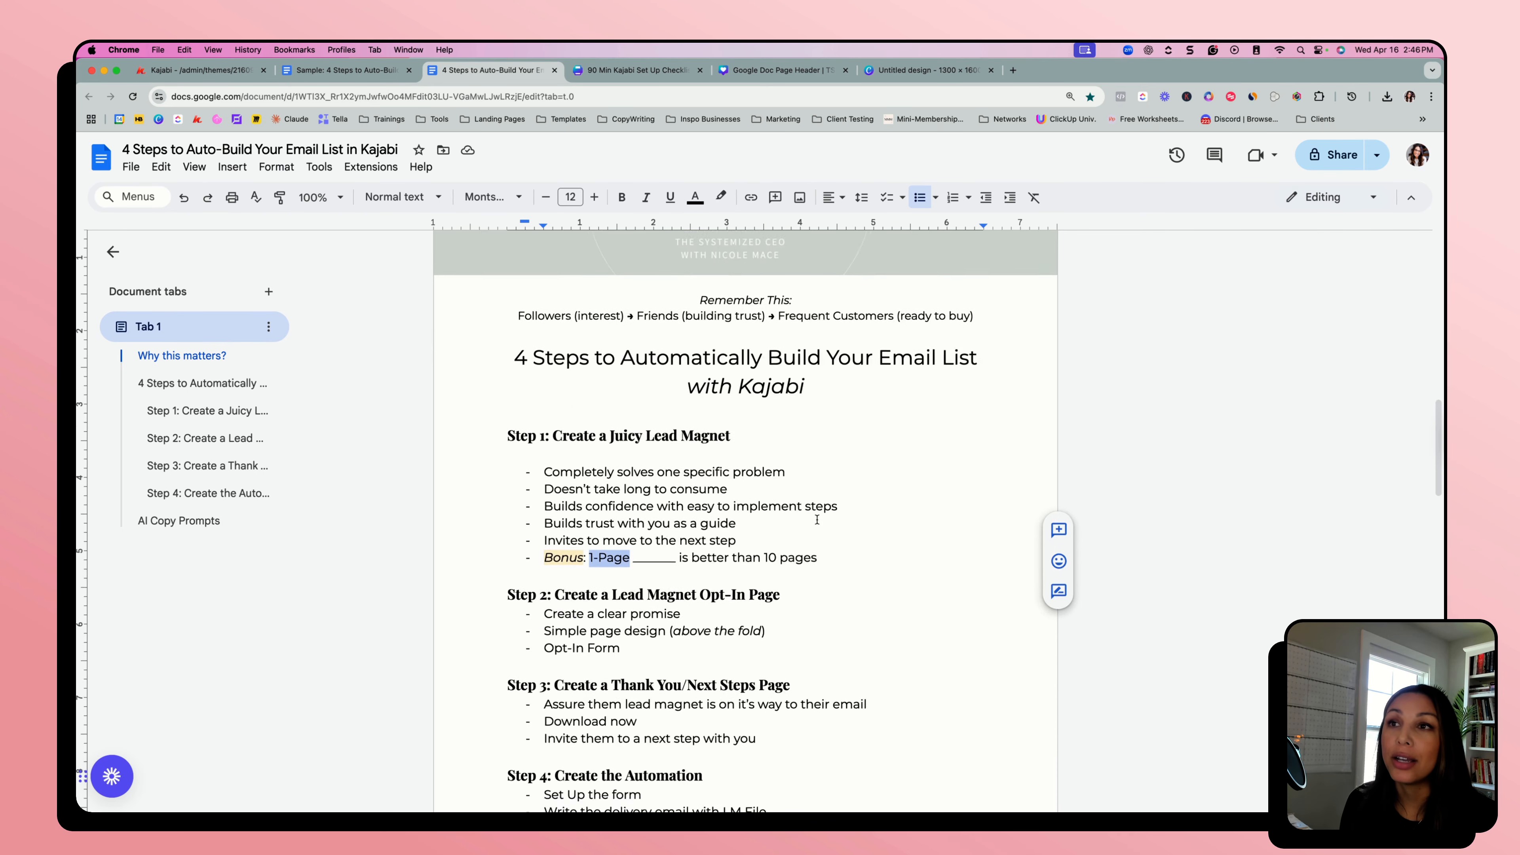
scroll(815, 520, "down", 1)
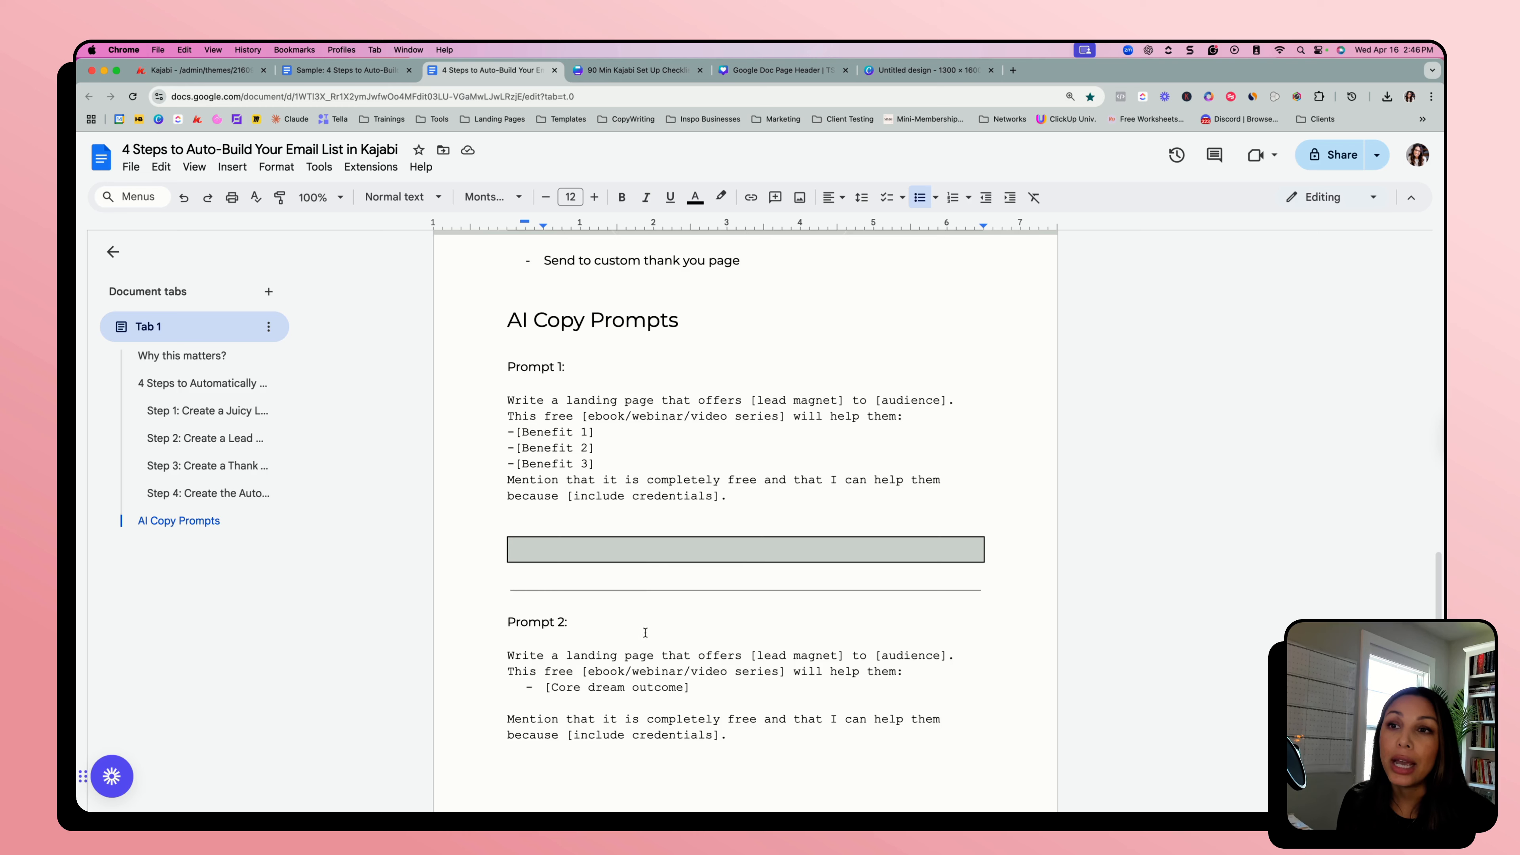
scroll(644, 632, "down", 2)
left_click_drag(751, 595, 844, 592)
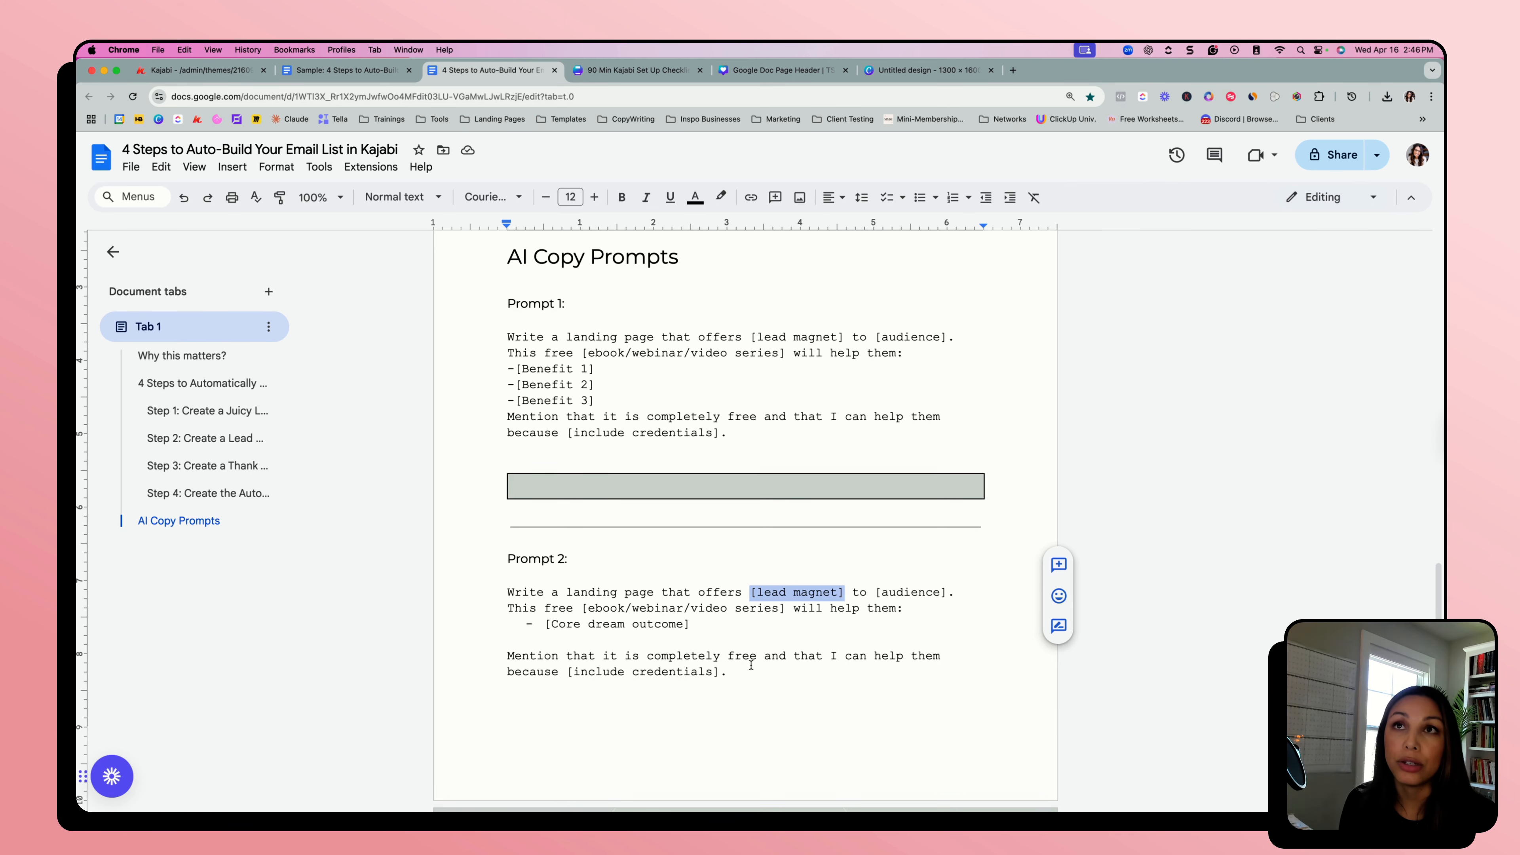
- Review the sample landing page copy under Prompt 2 in the Sample Google Doc, from the headline through the checklist benefits
left_click(347, 70)
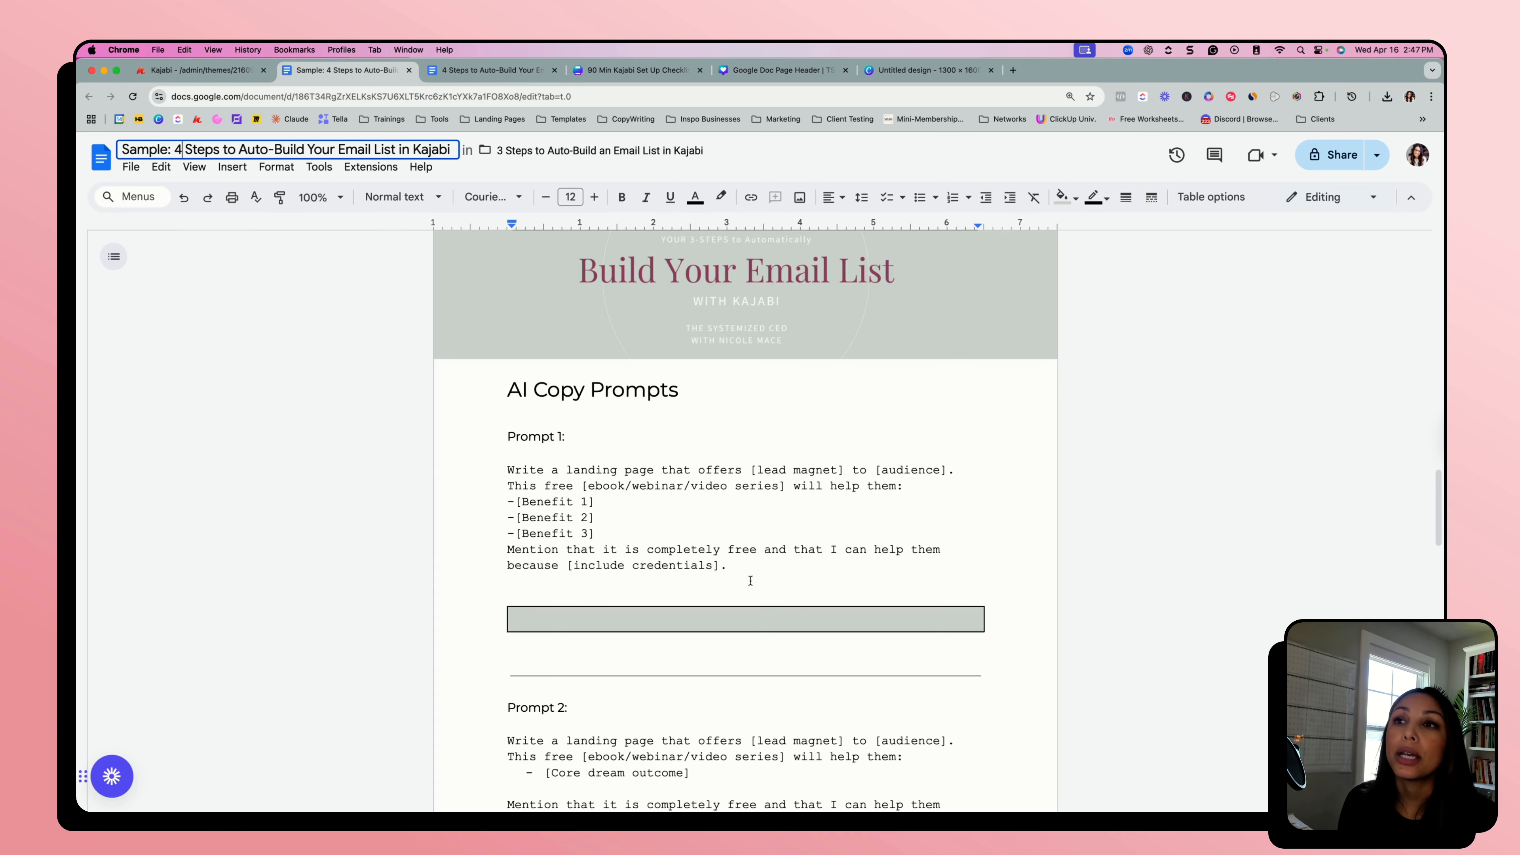
scroll(750, 580, "down", 7)
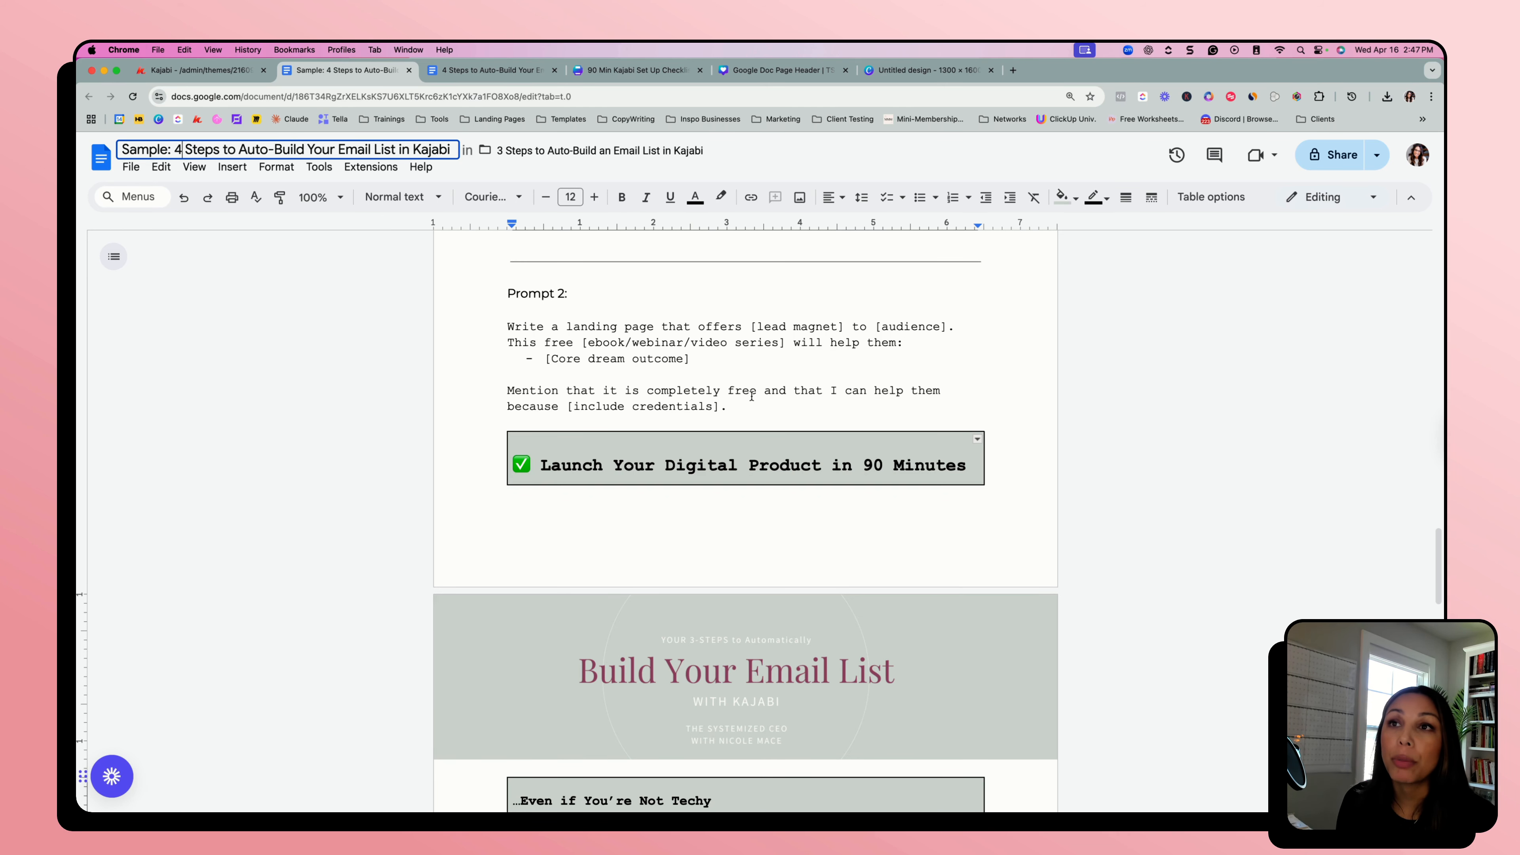
scroll(751, 396, "down", 11)
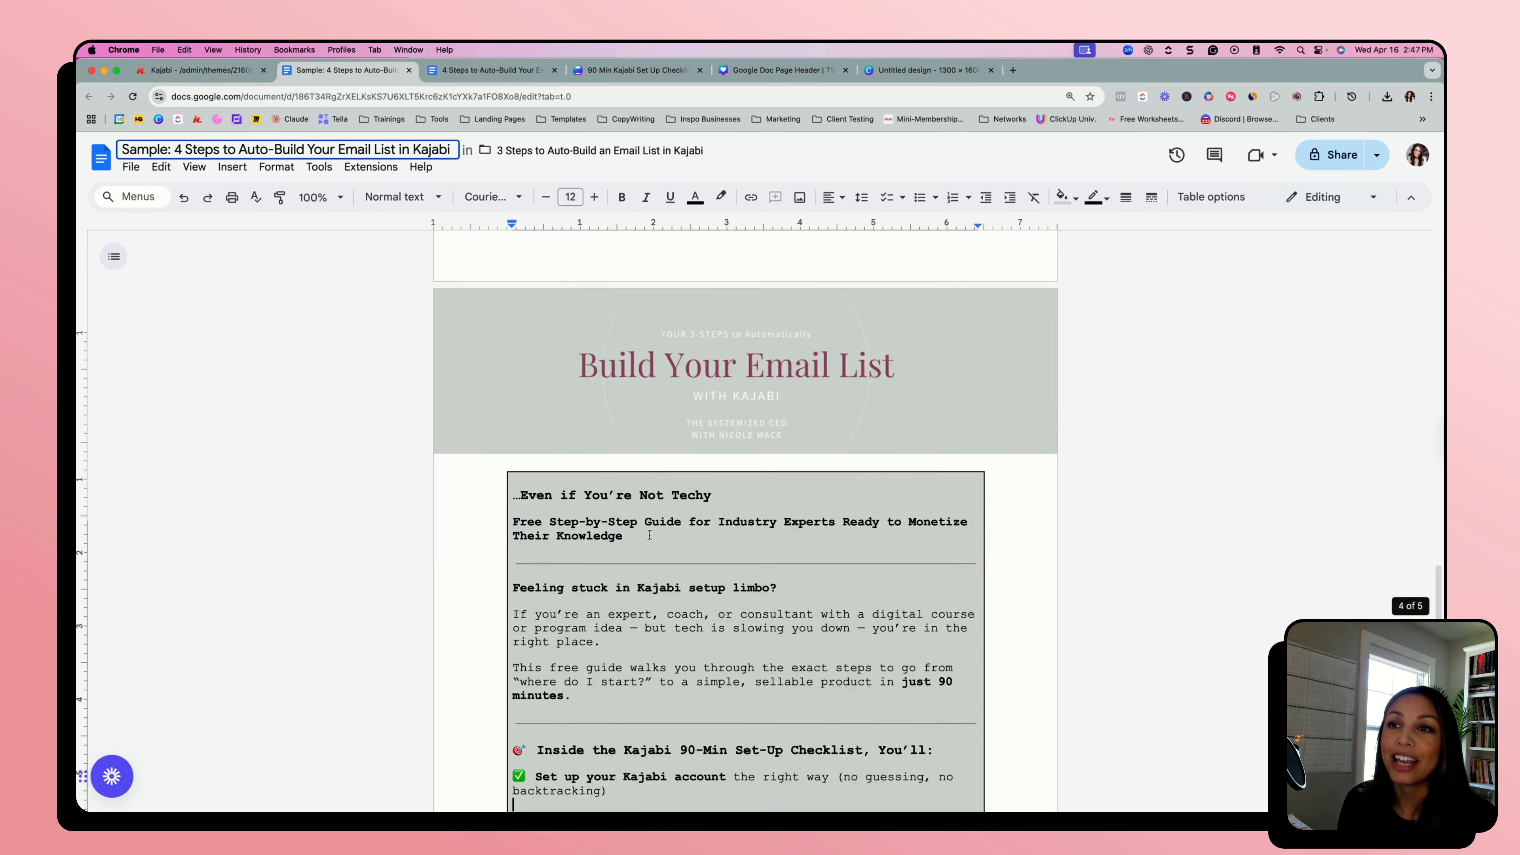
scroll(650, 549, "down", 10)
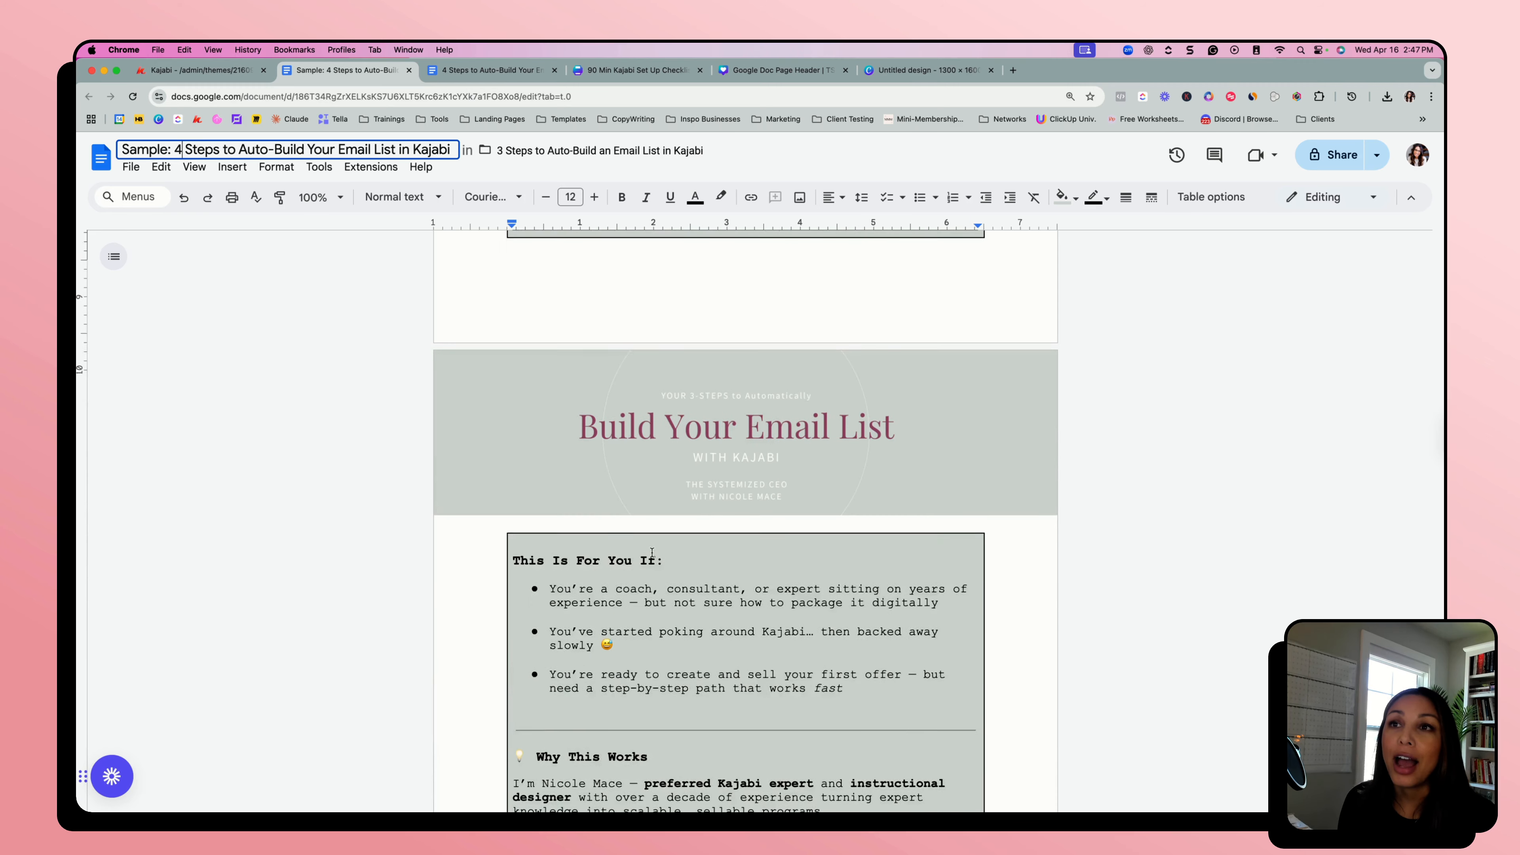
scroll(654, 558, "up", 10)
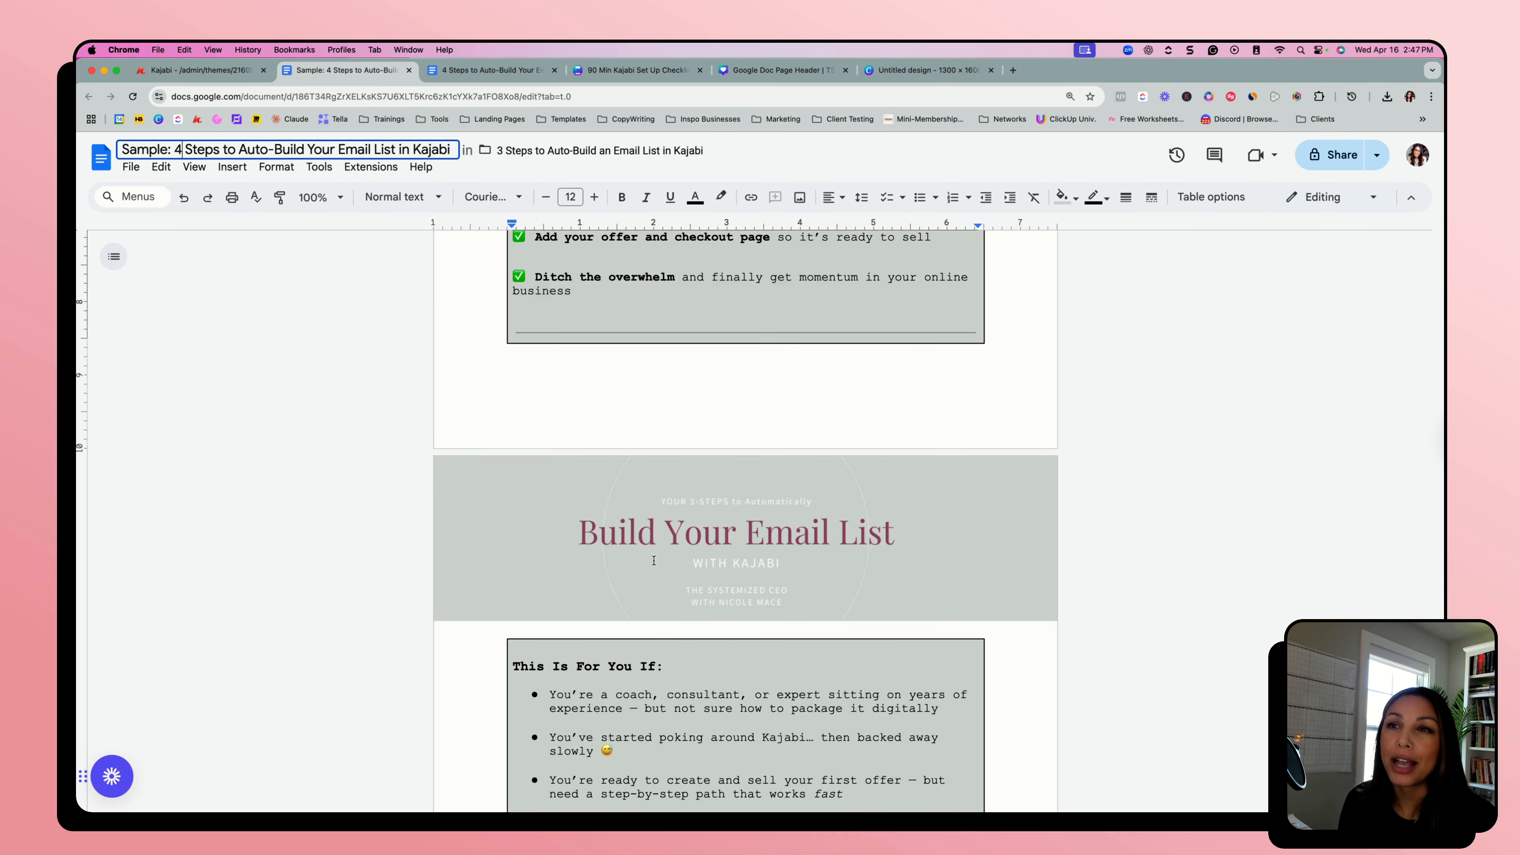
scroll(653, 558, "up", 8)
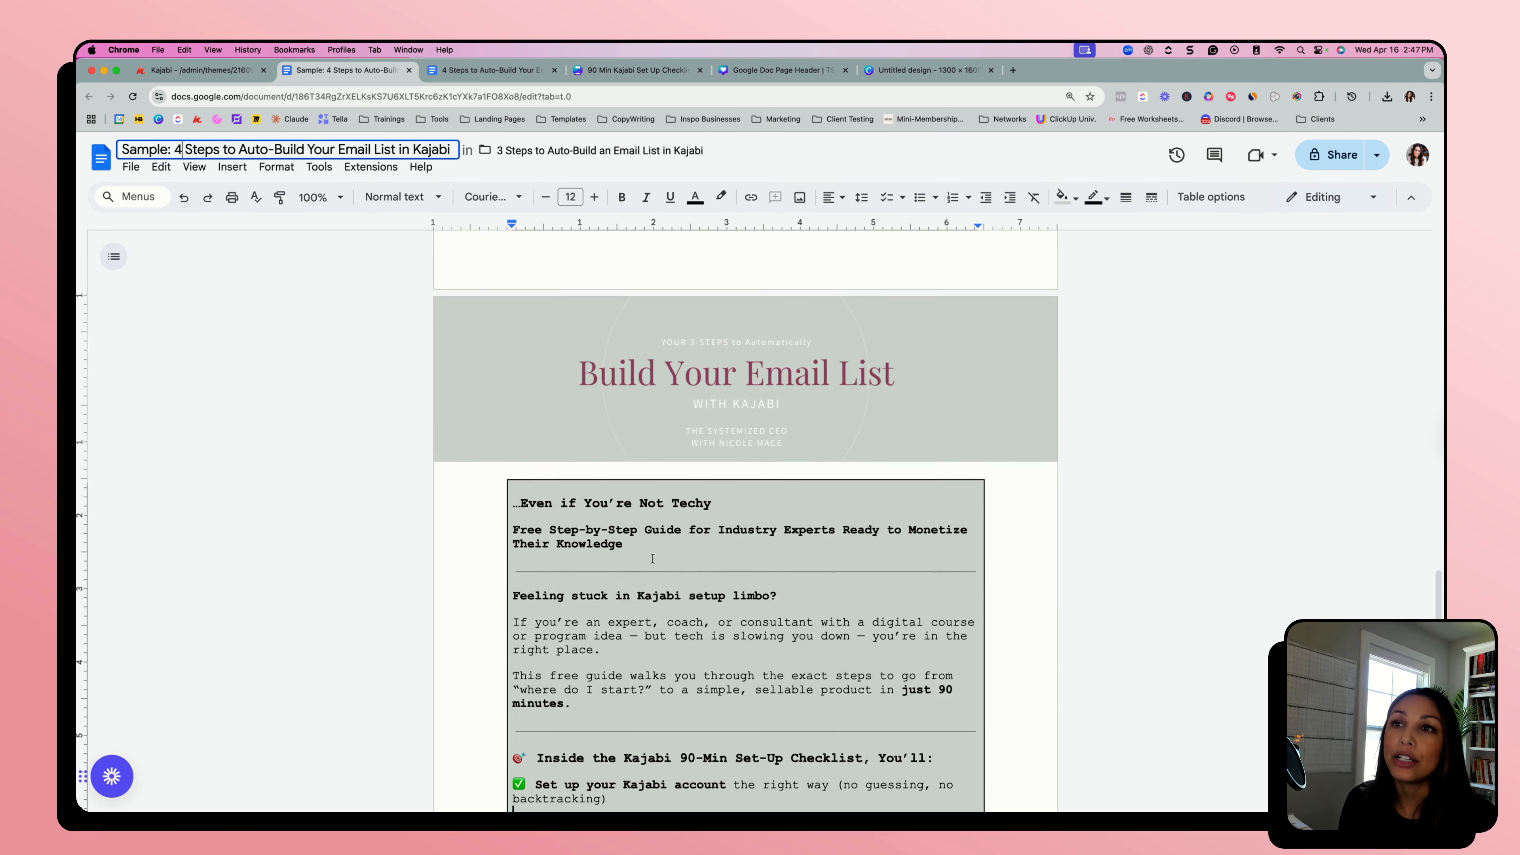
left_click_drag(511, 309, 832, 383)
left_click_drag(934, 608, 893, 693)
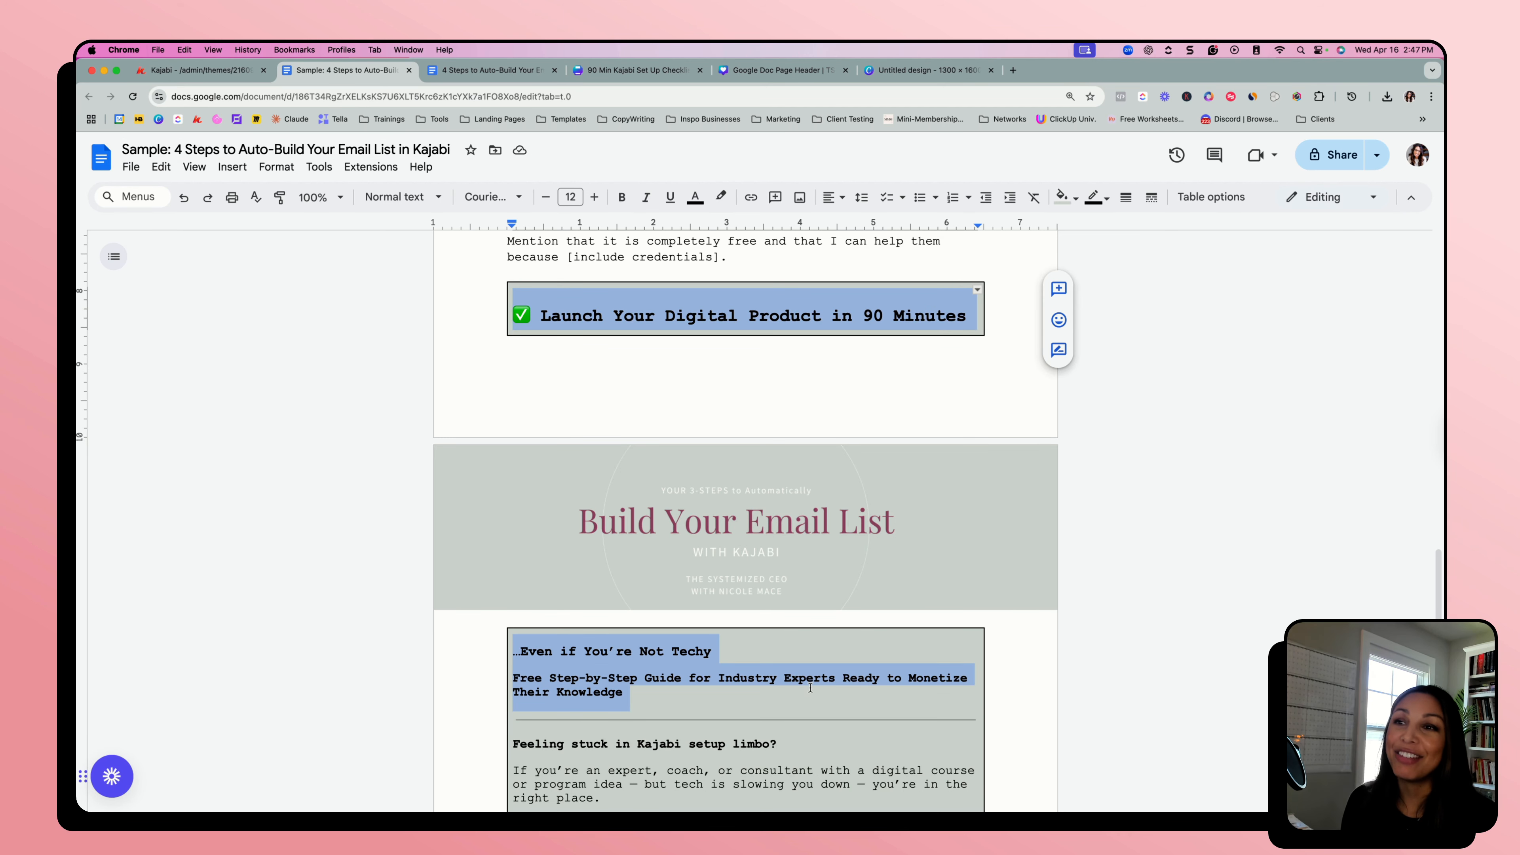
scroll(808, 689, "down", 2)
scroll(620, 610, "down", 5)
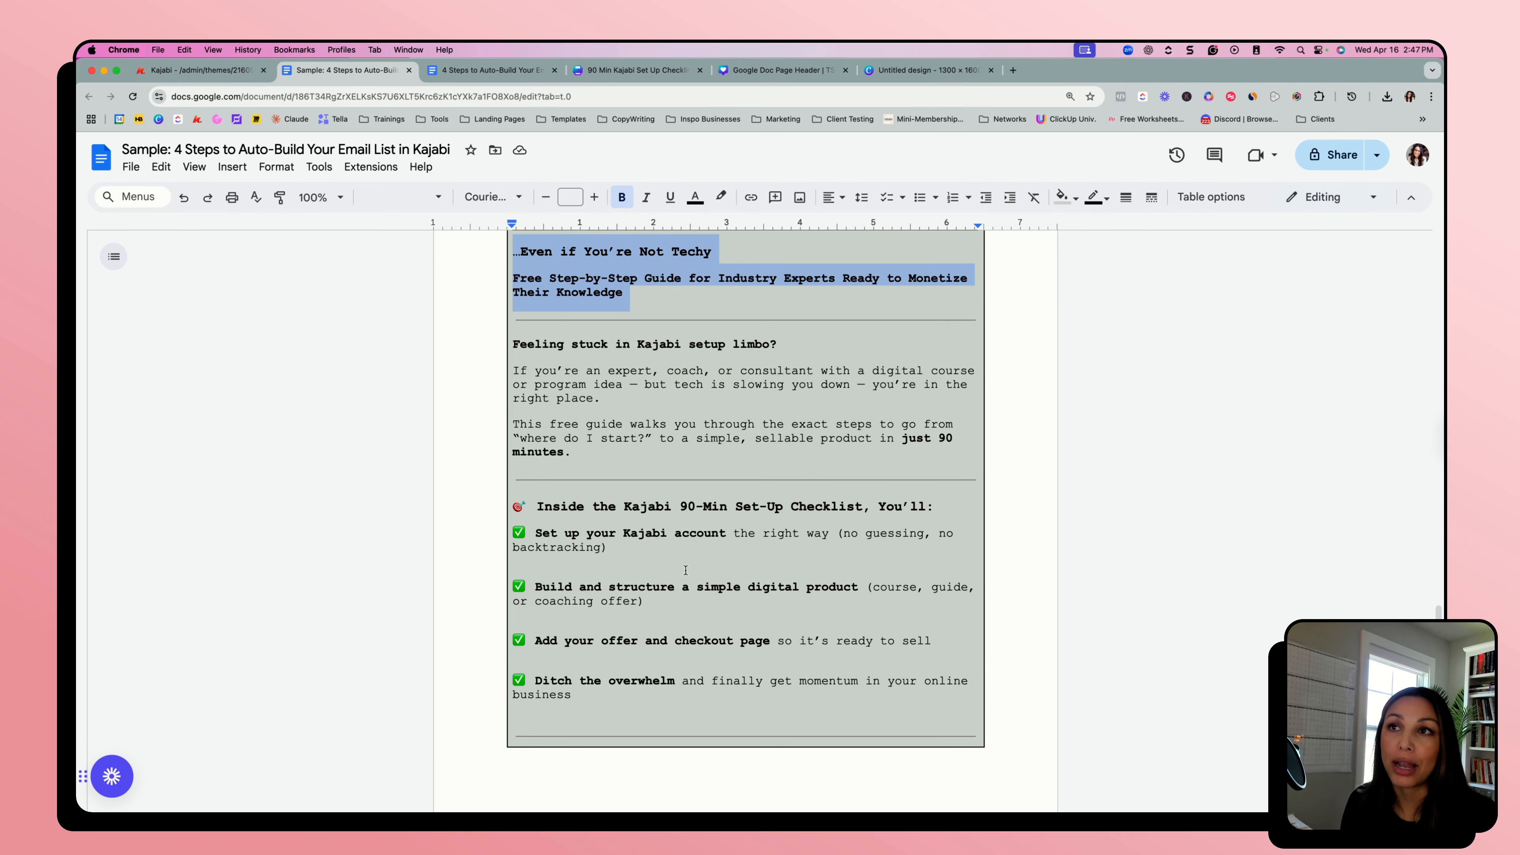
left_click(684, 570)
scroll(501, 365, "up", 8)
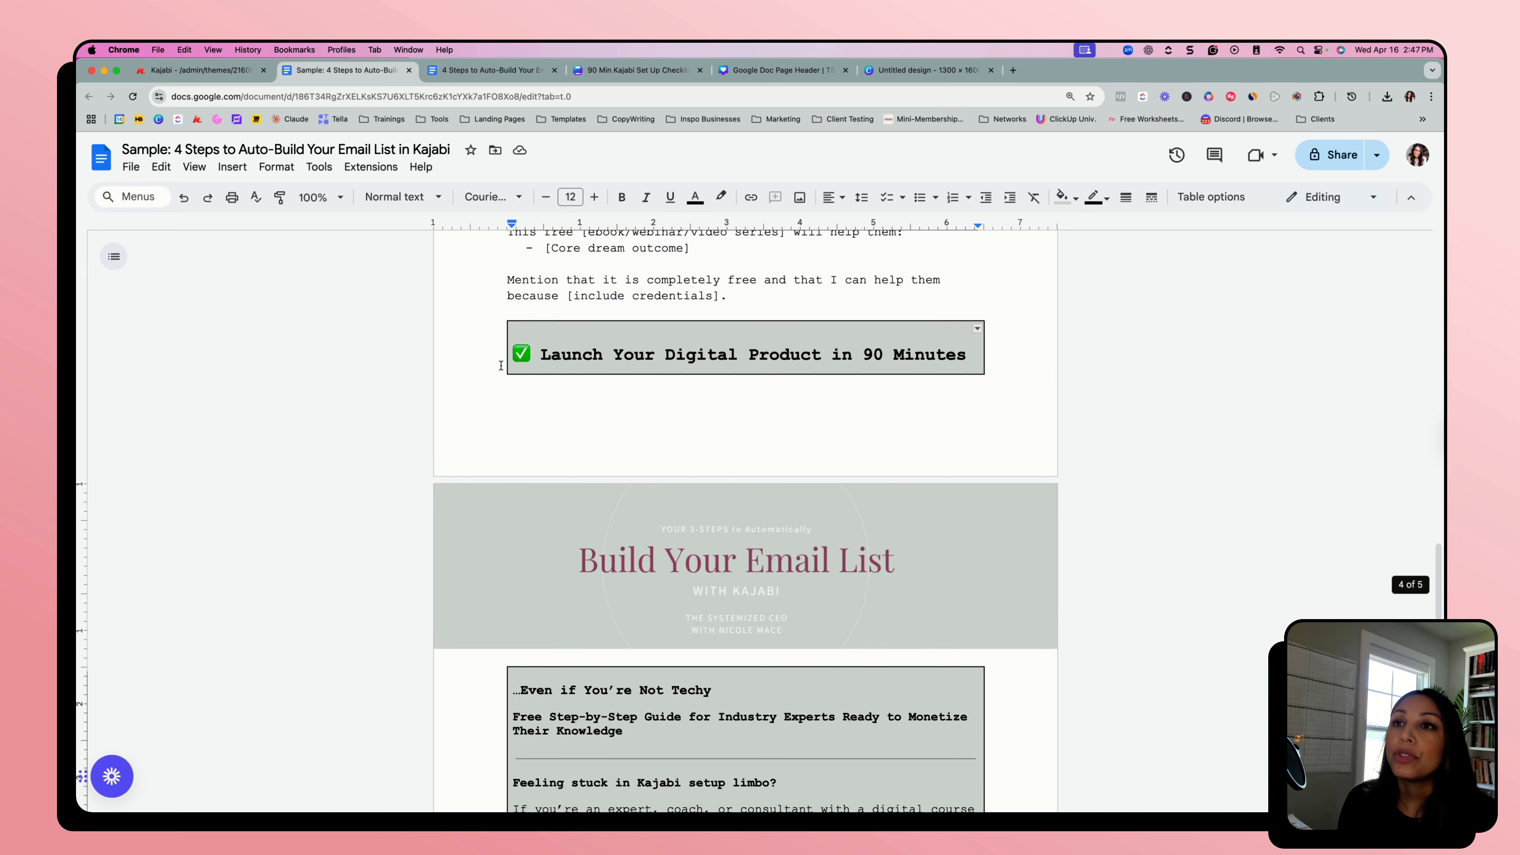
- Replace the Kajabi form's "Join Our Free Trial" heading with the sample doc's "Launch Your Digital Product in 90 Minutes …Even if You’re Not Techy"
left_click_drag(539, 359, 739, 358)
scroll(736, 449, "down", 3)
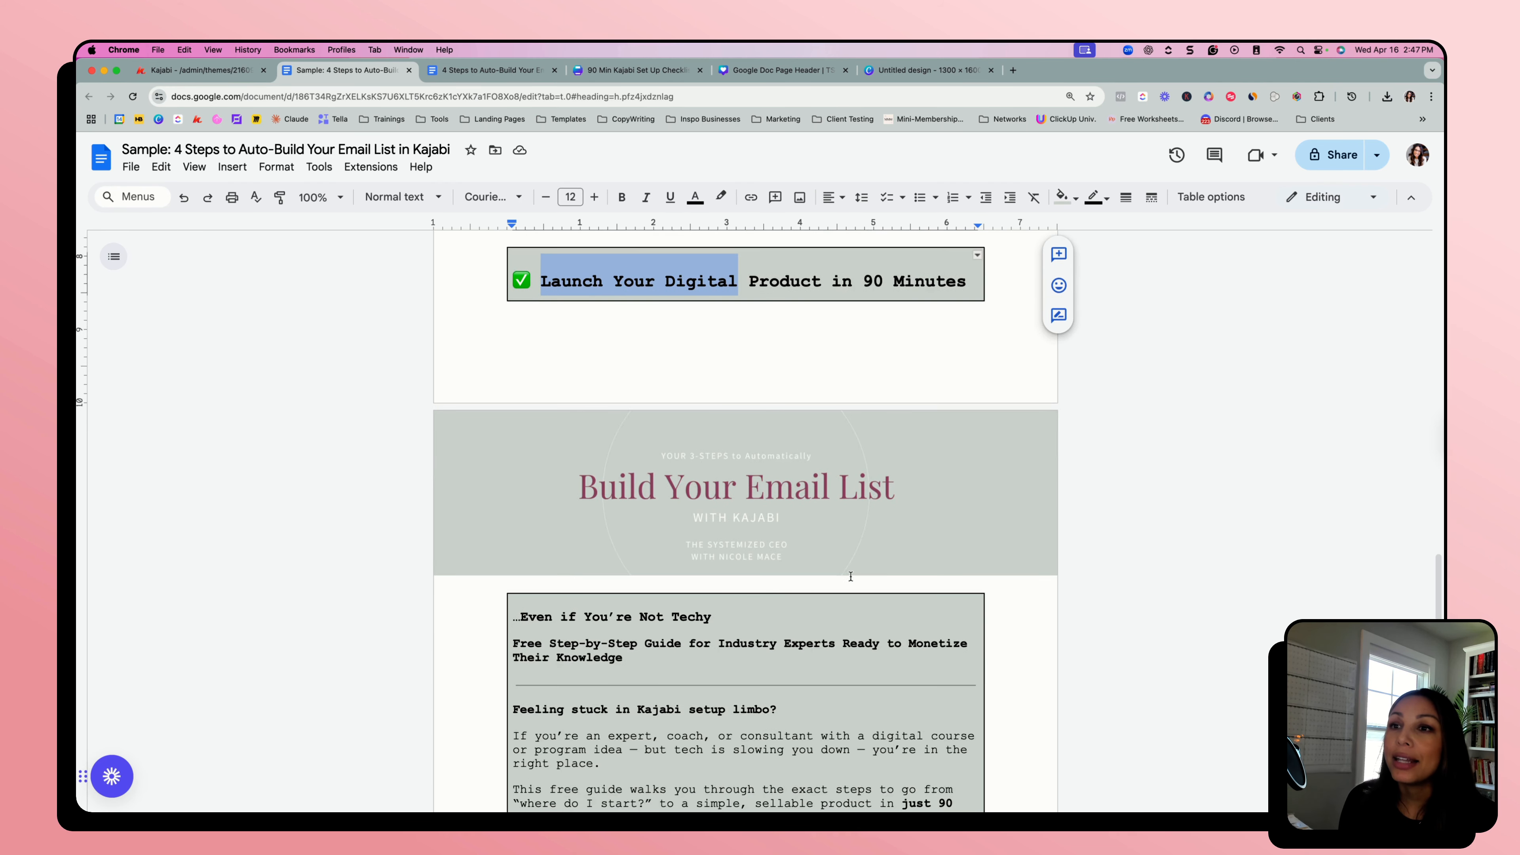
left_click_drag(515, 543, 718, 543)
left_click(925, 70)
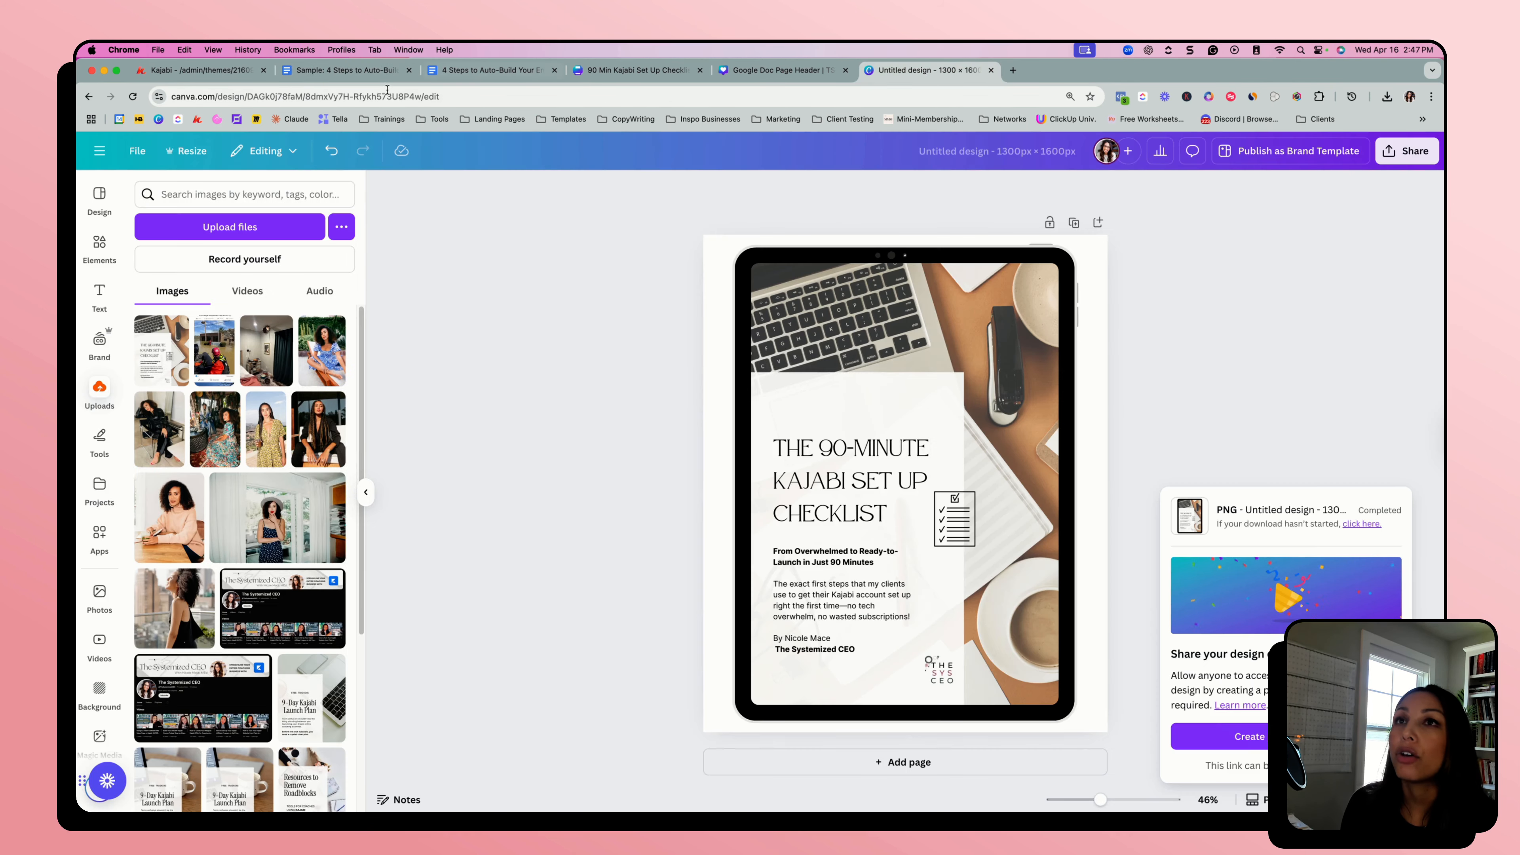
left_click(221, 70)
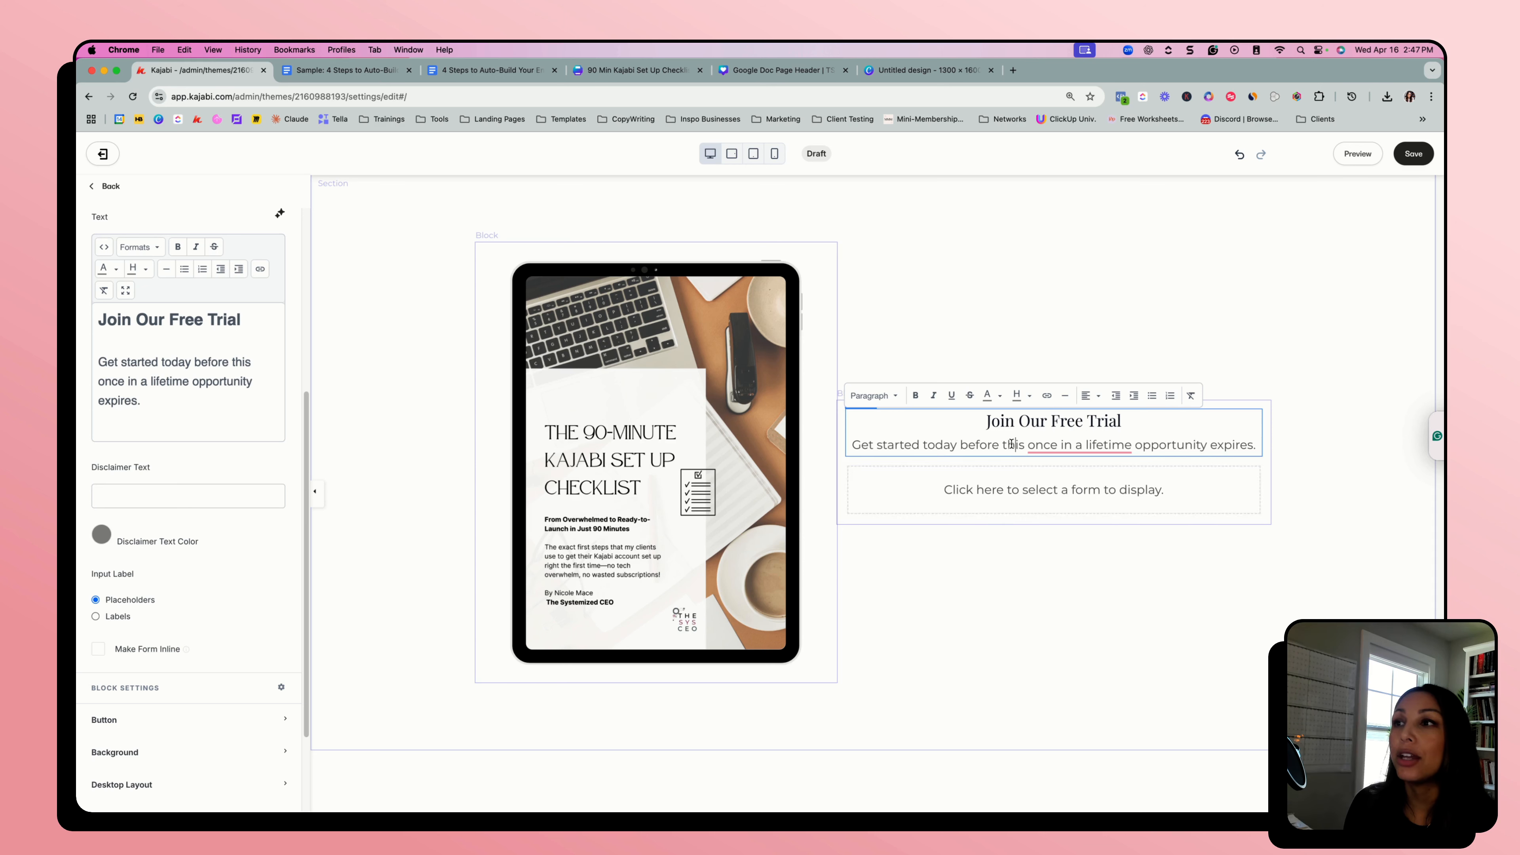
triple_click(196, 320)
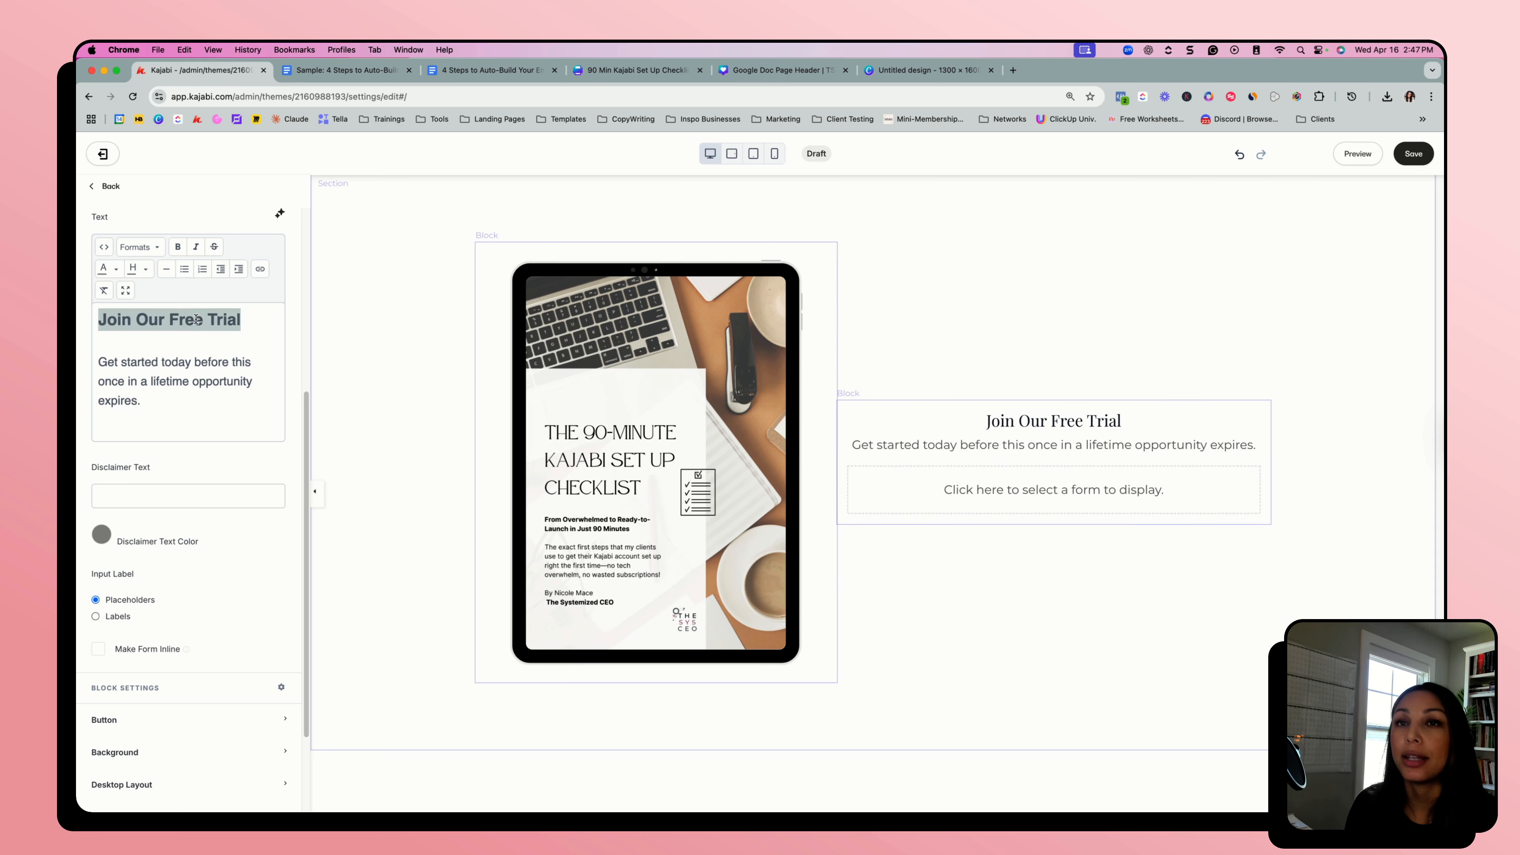
type("Launch Your Digital Product in 90 Minutes …Even if You’re Not Techy")
- Format the "…Even if You’re Not Techy" line in the form text as a Paragraph
left_click_drag(195, 474, 86, 454)
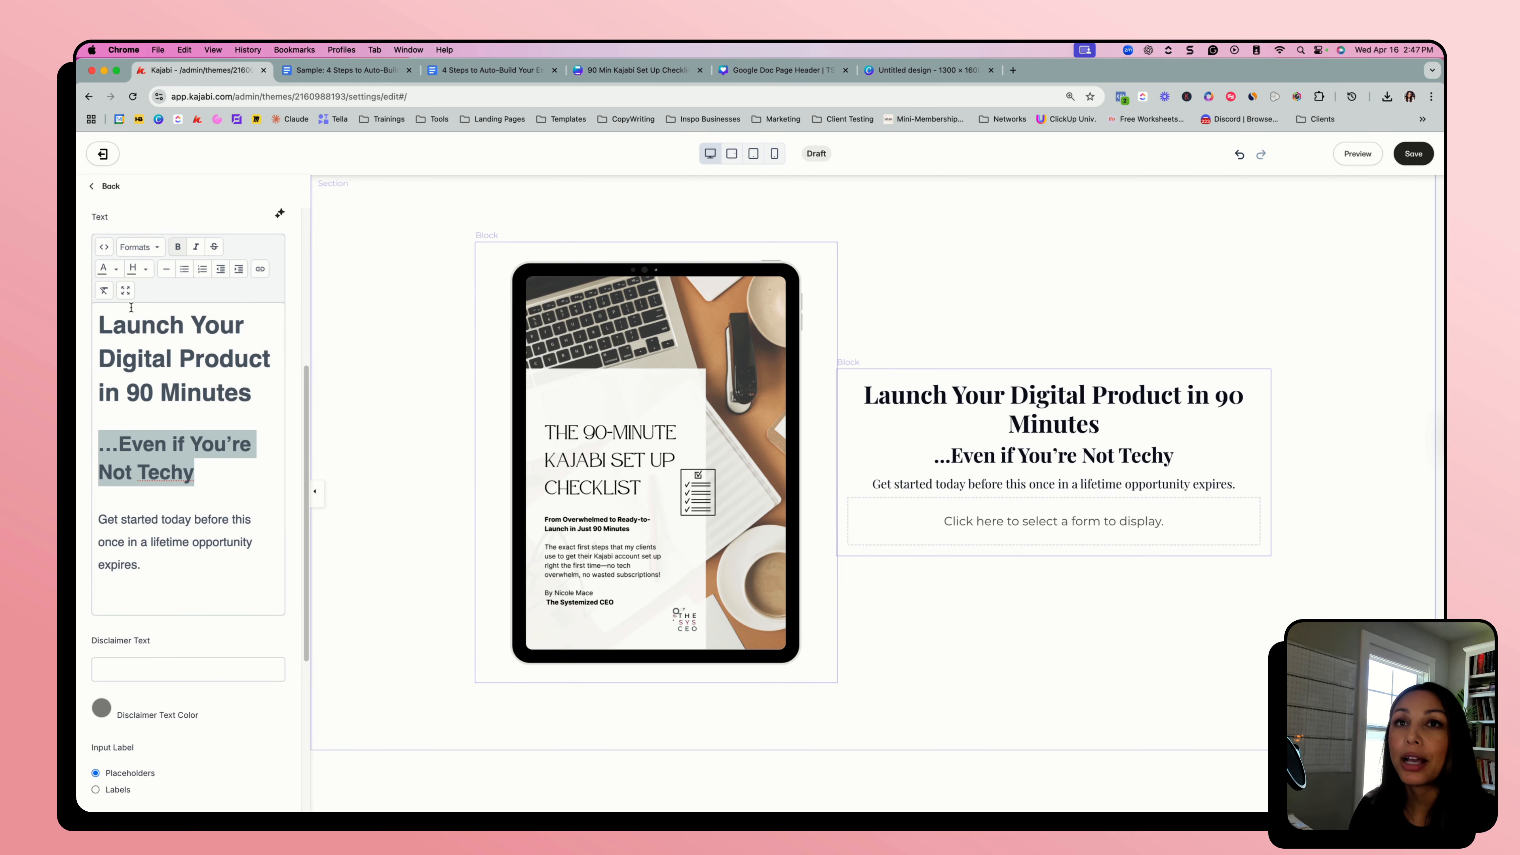
left_click(139, 247)
mouse_move(142, 326)
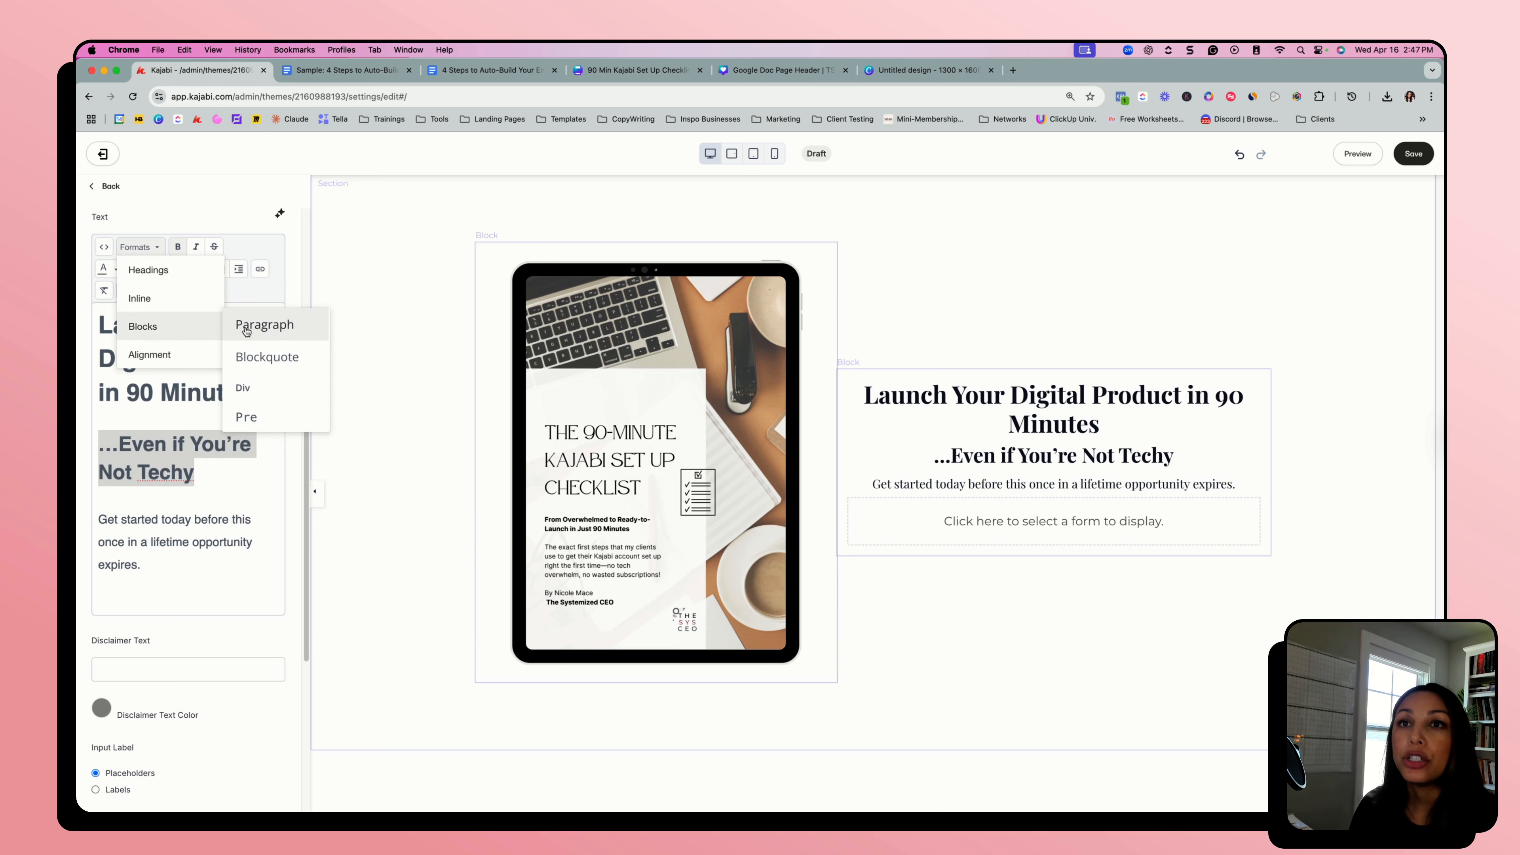
left_click(261, 324)
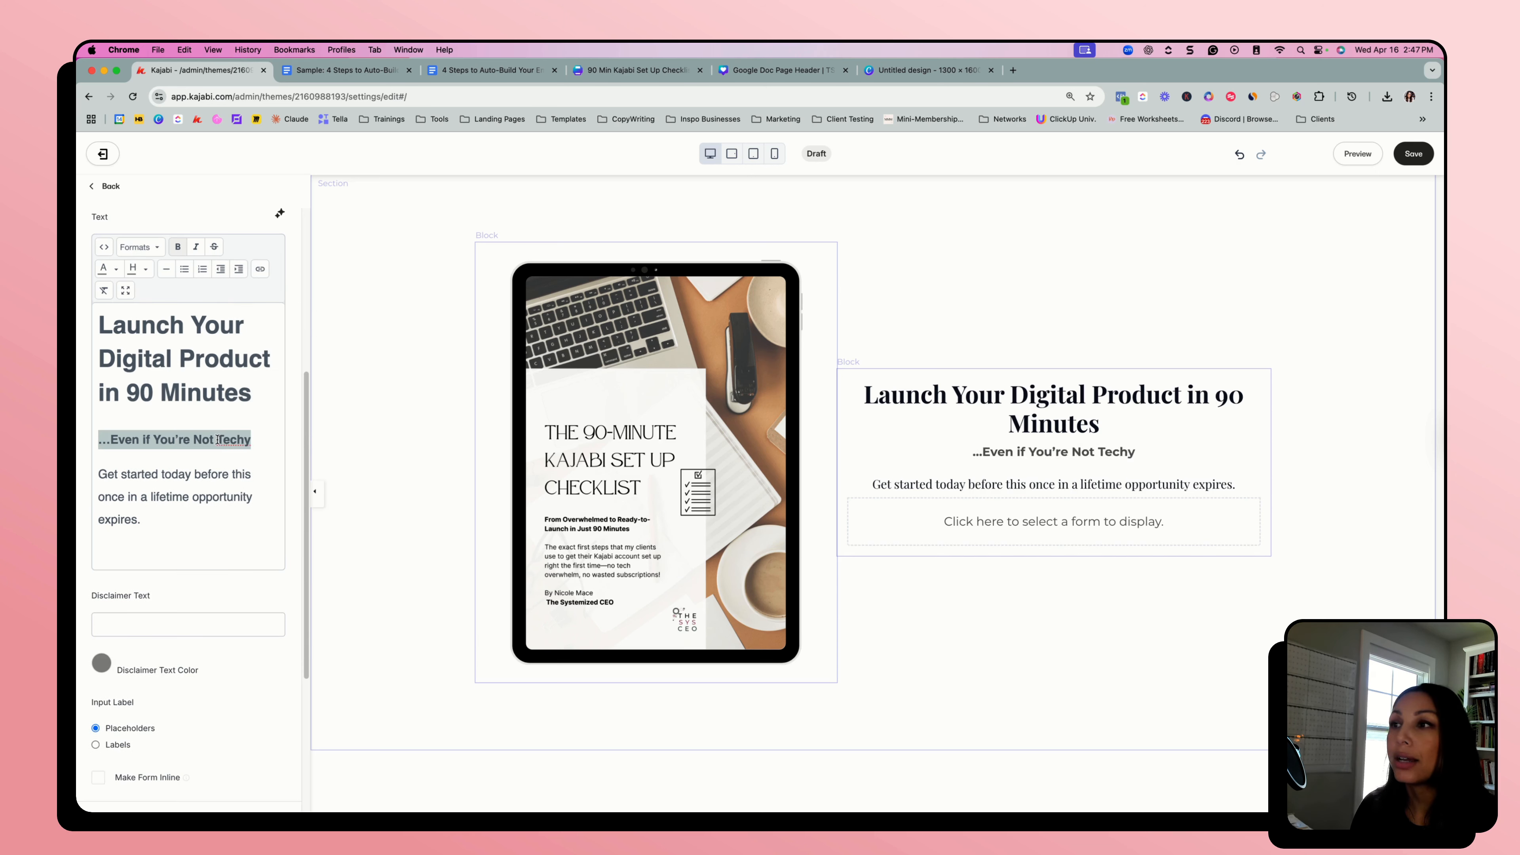
- Insert a blank line above "Get started today before this once in a lifetime opportunity expires." and format that sentence as a Paragraph
left_click(200, 492)
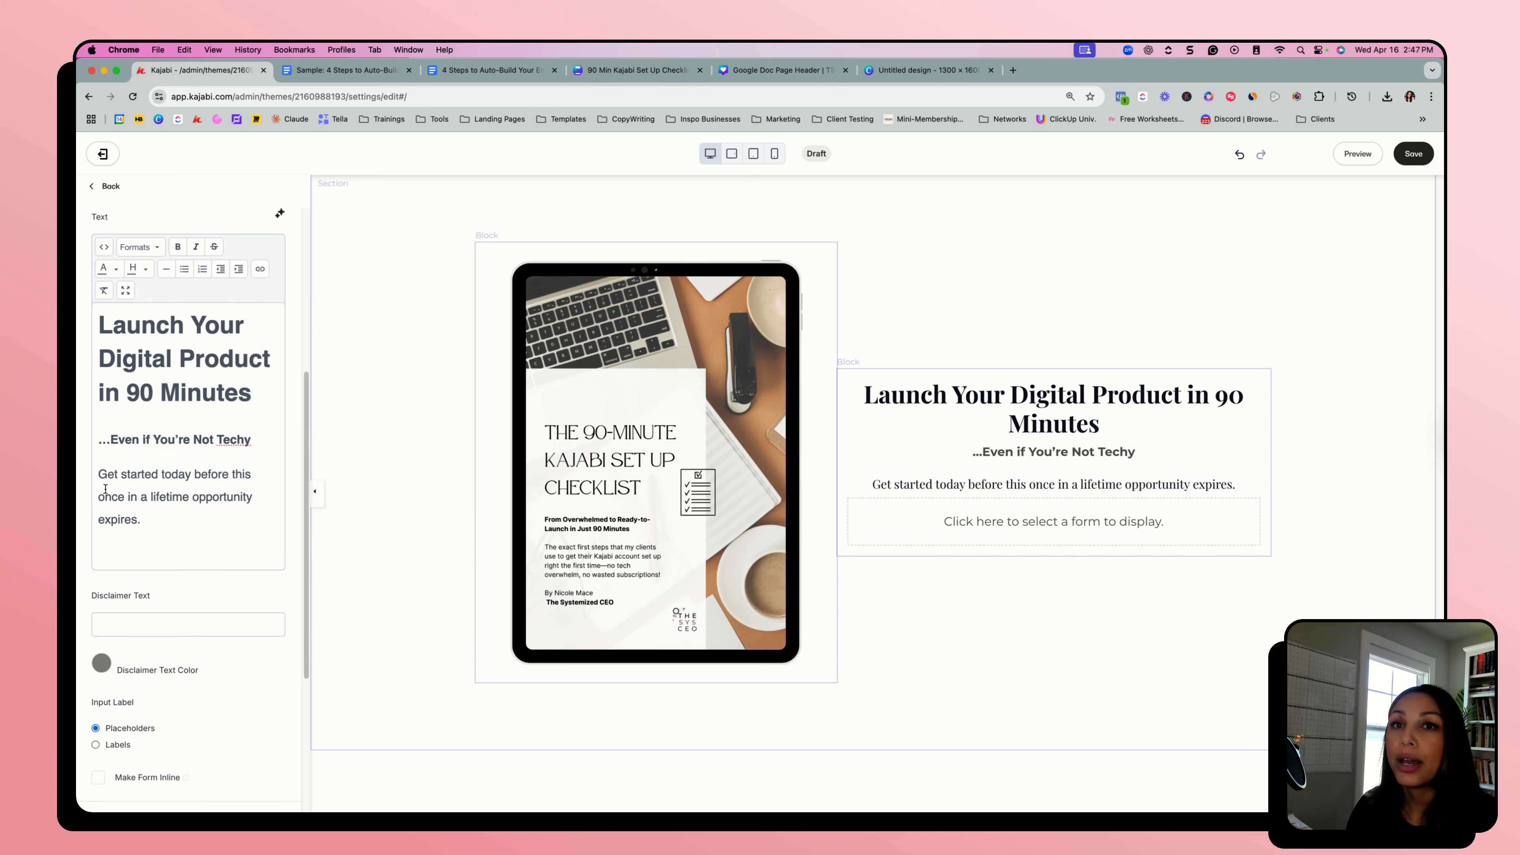
left_click(100, 476)
key("Return")
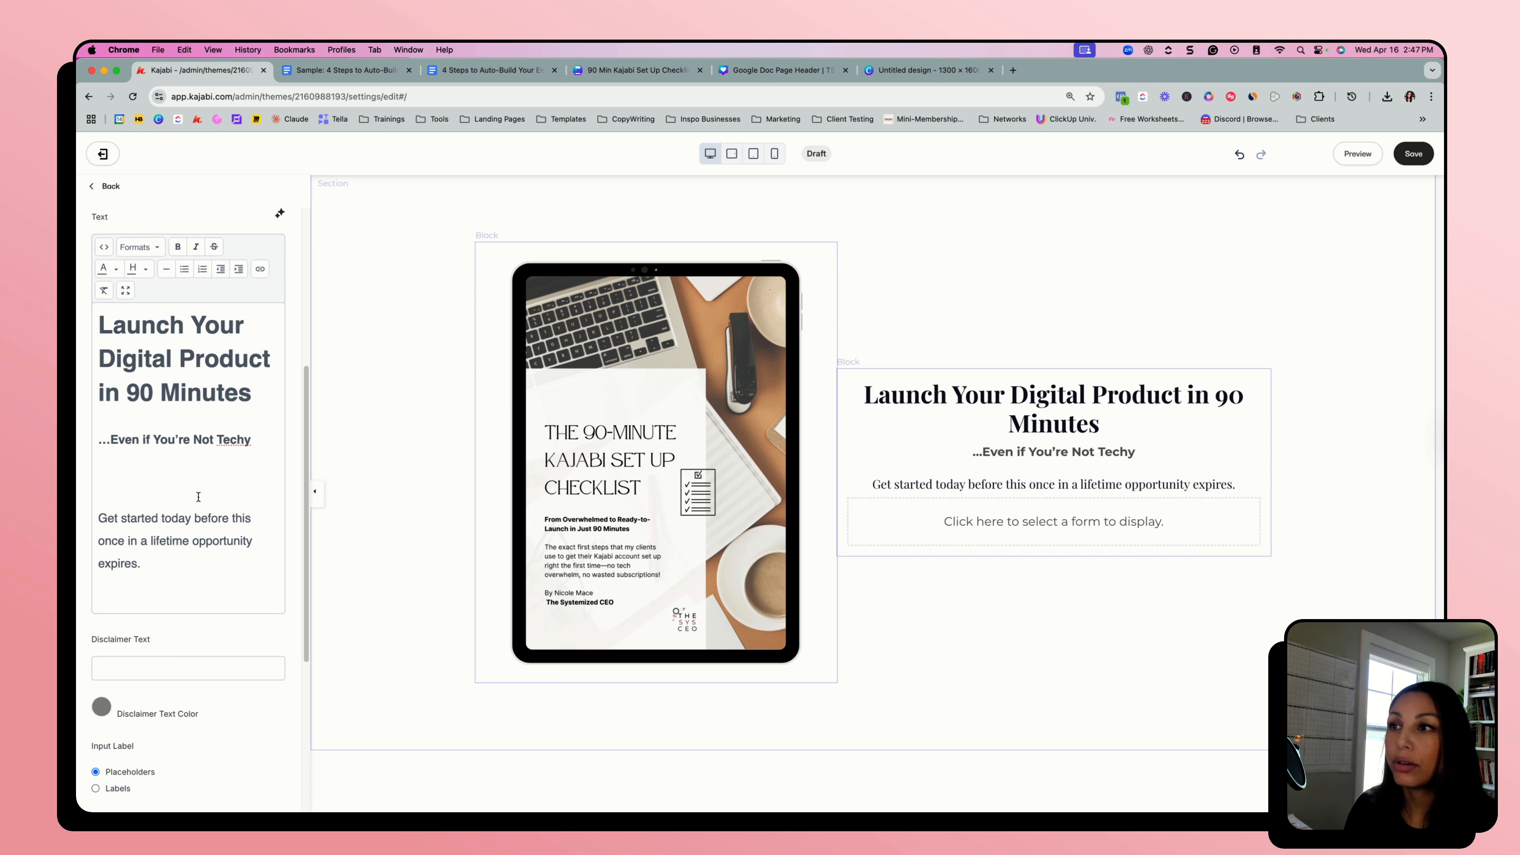
left_click_drag(144, 564, 97, 516)
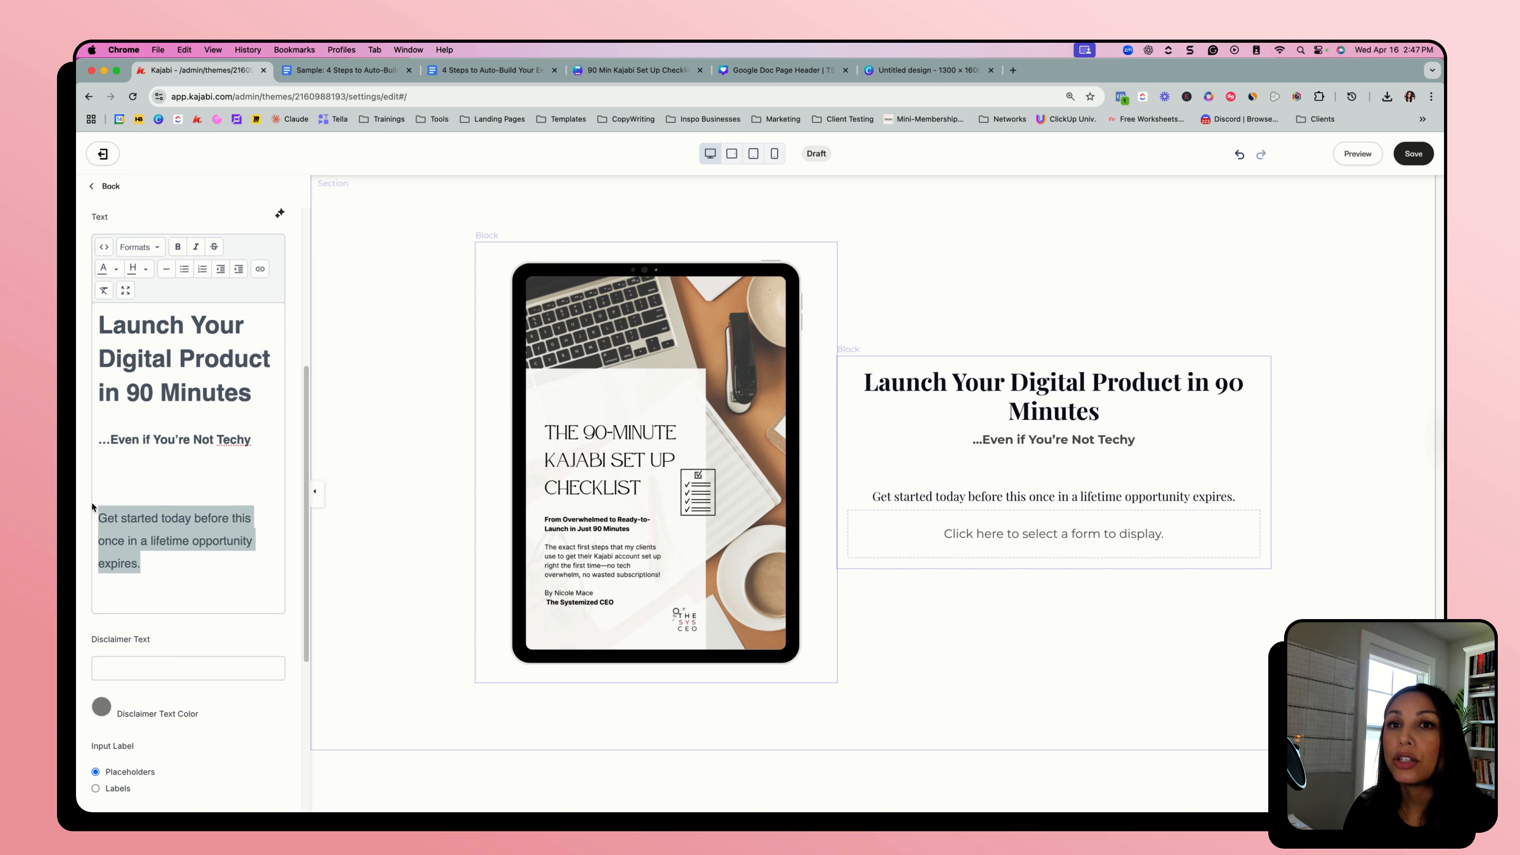
left_click(144, 250)
mouse_move(144, 327)
left_click(264, 323)
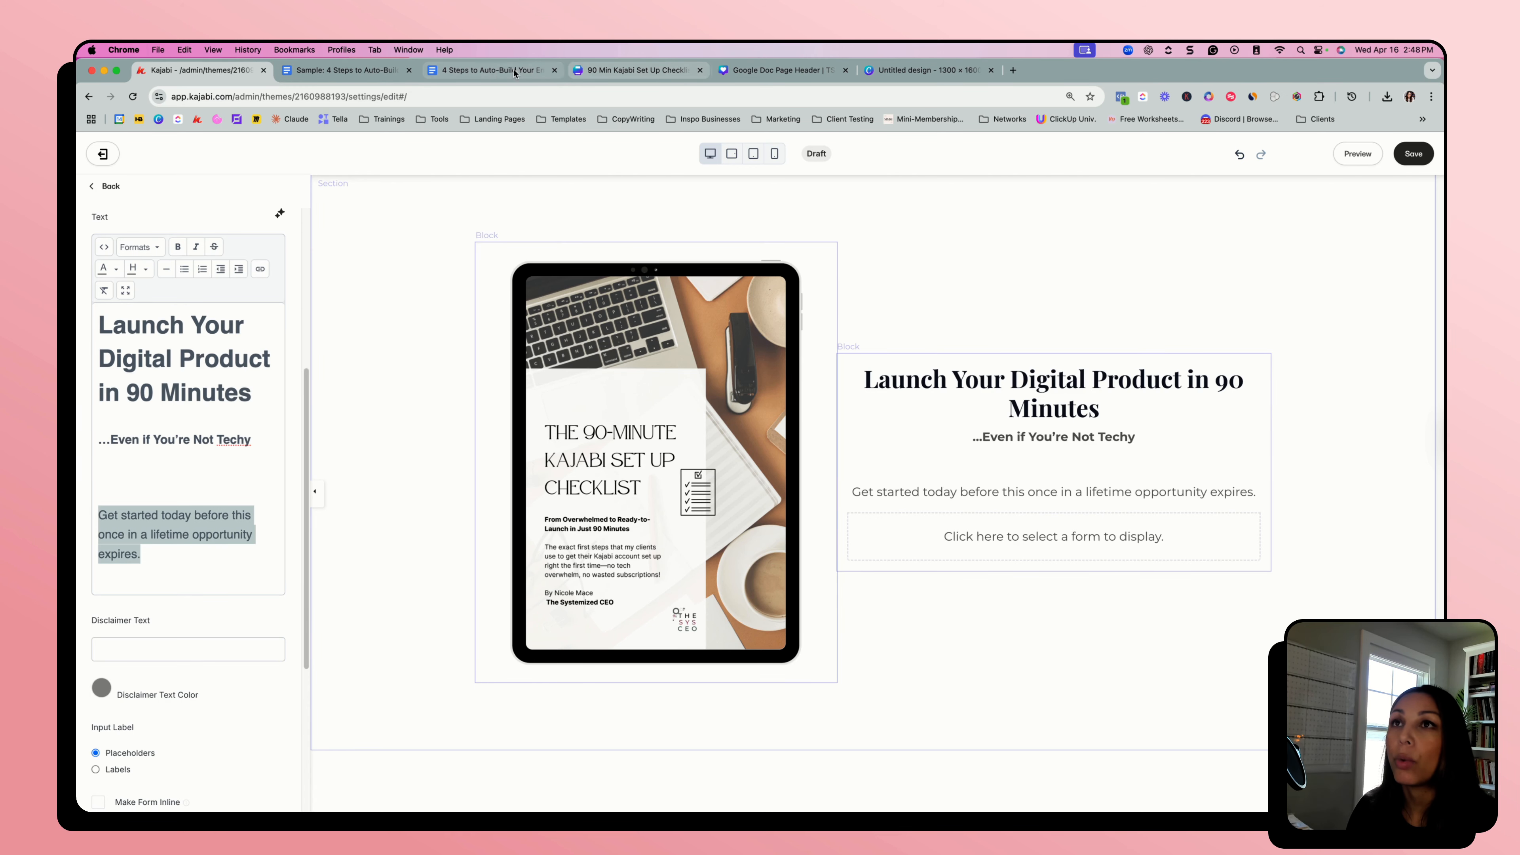
- Replace the "Get started today" sentence with "Free Step-by-Step Guide for Industry Experts Ready to Monetize Their Knowledge" from the Sample Google Doc
left_click(371, 70)
scroll(590, 513, "down", 2)
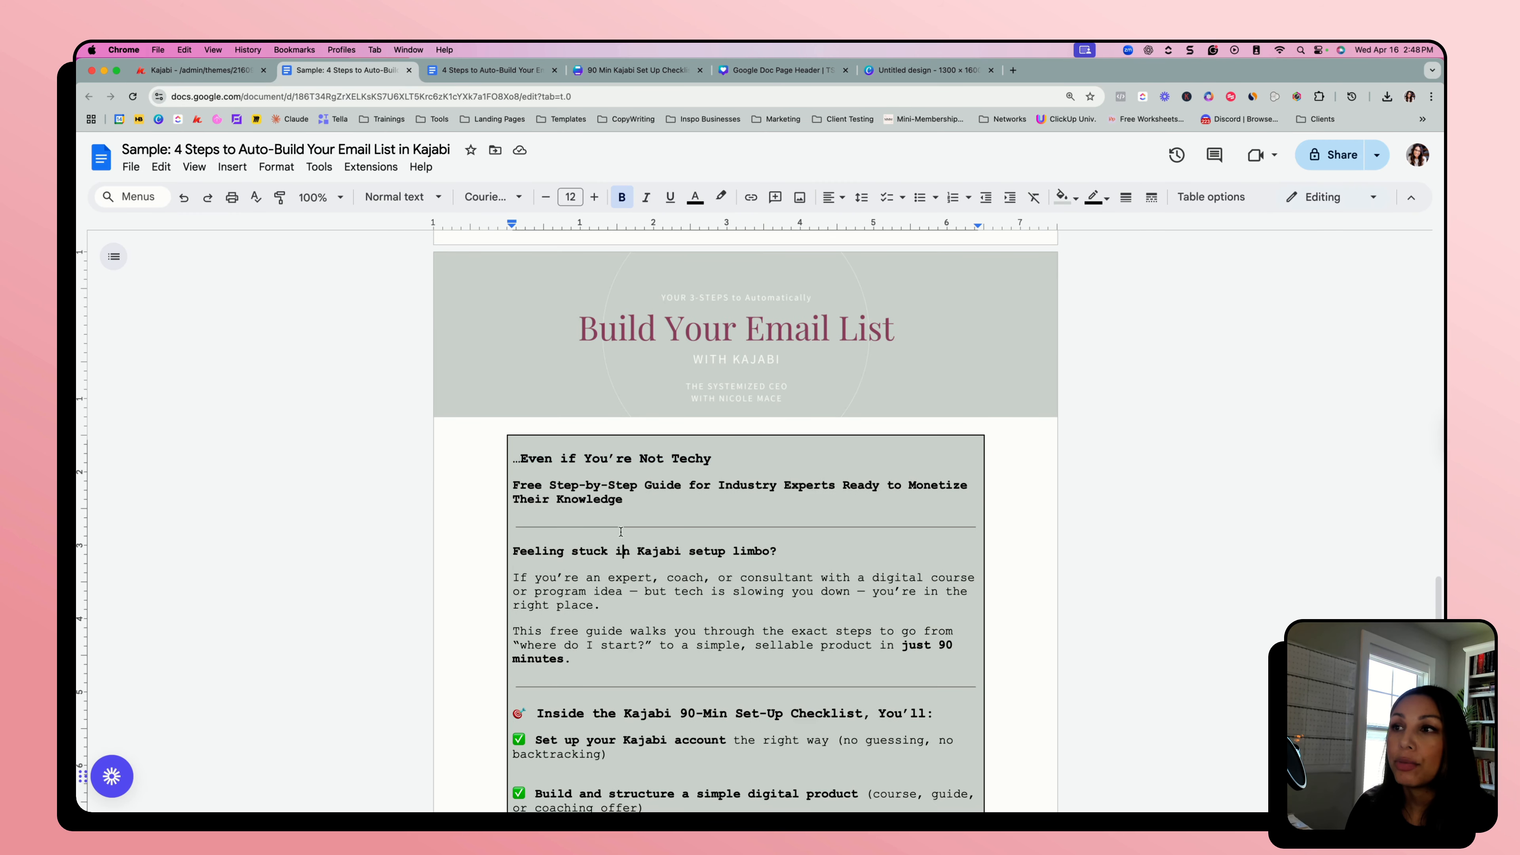
scroll(590, 513, "down", 1)
left_click_drag(512, 451, 637, 468)
key("super+c")
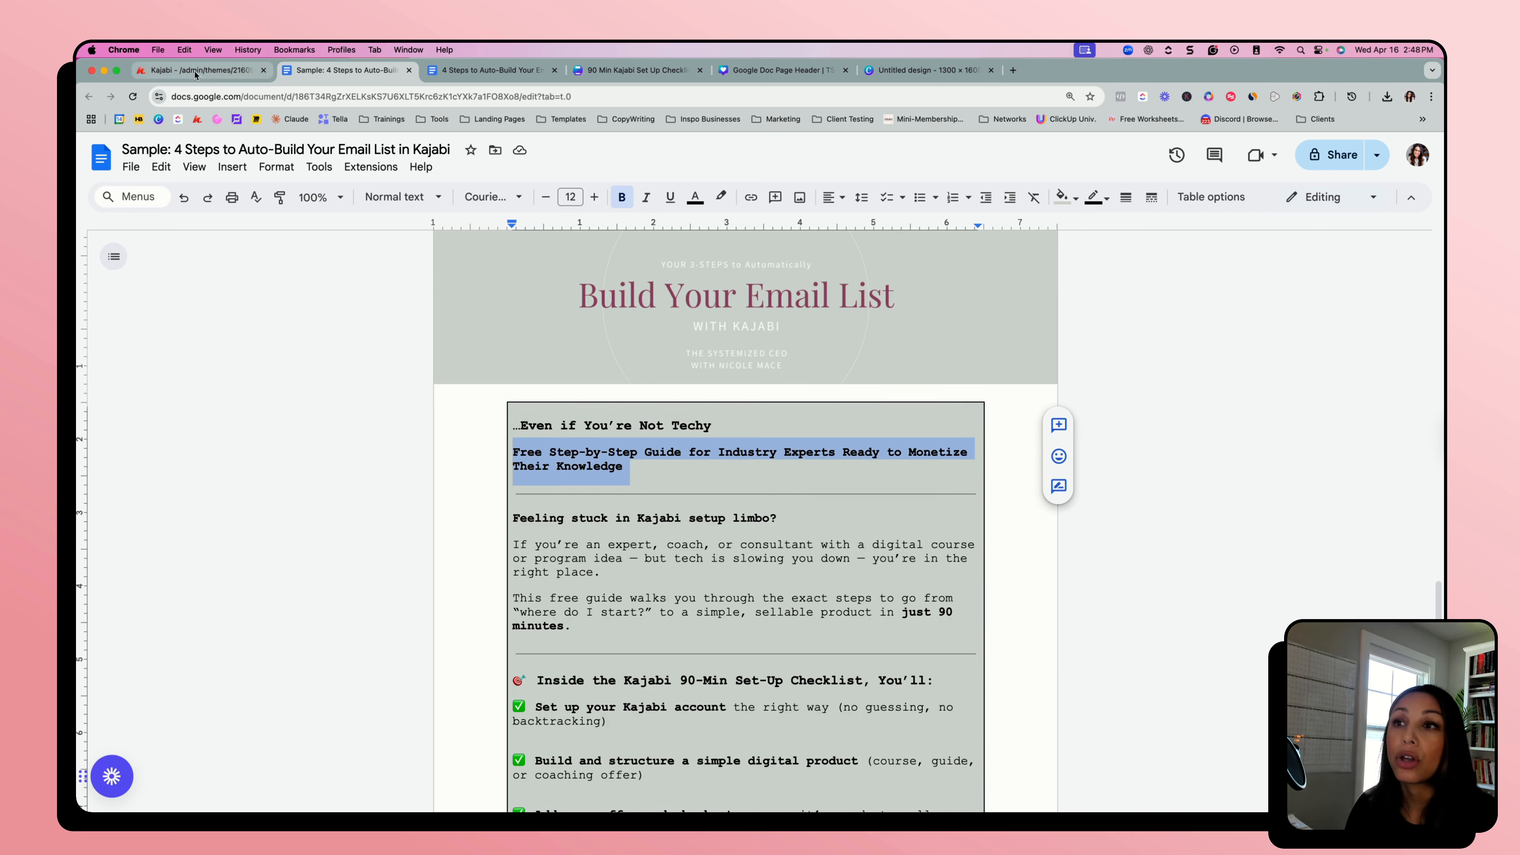
left_click(216, 72)
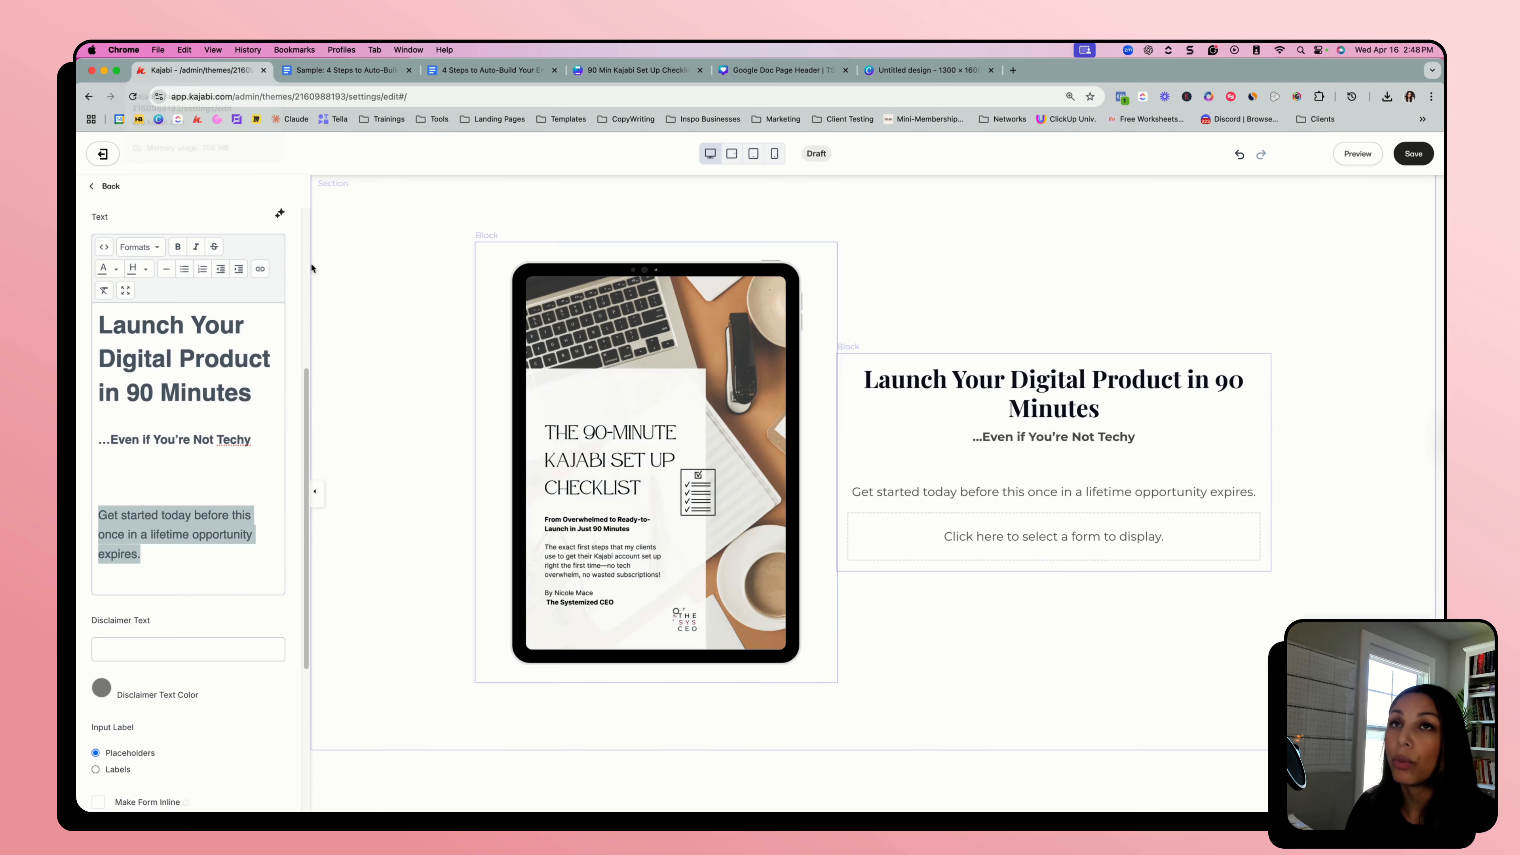
key("super+v")
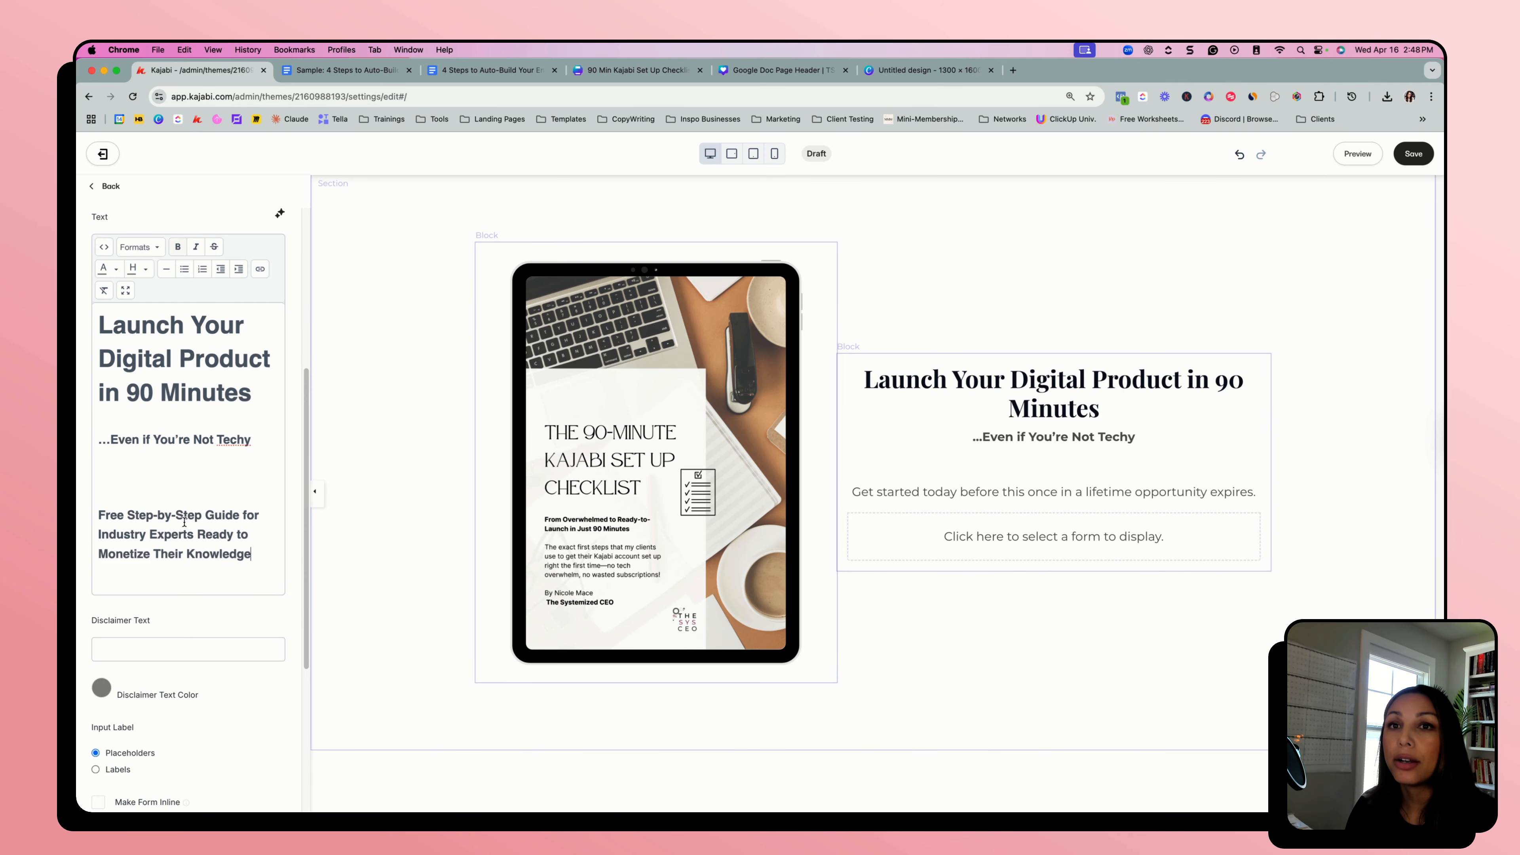
- Remove the bold from the "Free Step-by-Step Guide" sentence in the form text and delete the blank line above it
triple_click(184, 522)
left_click(178, 251)
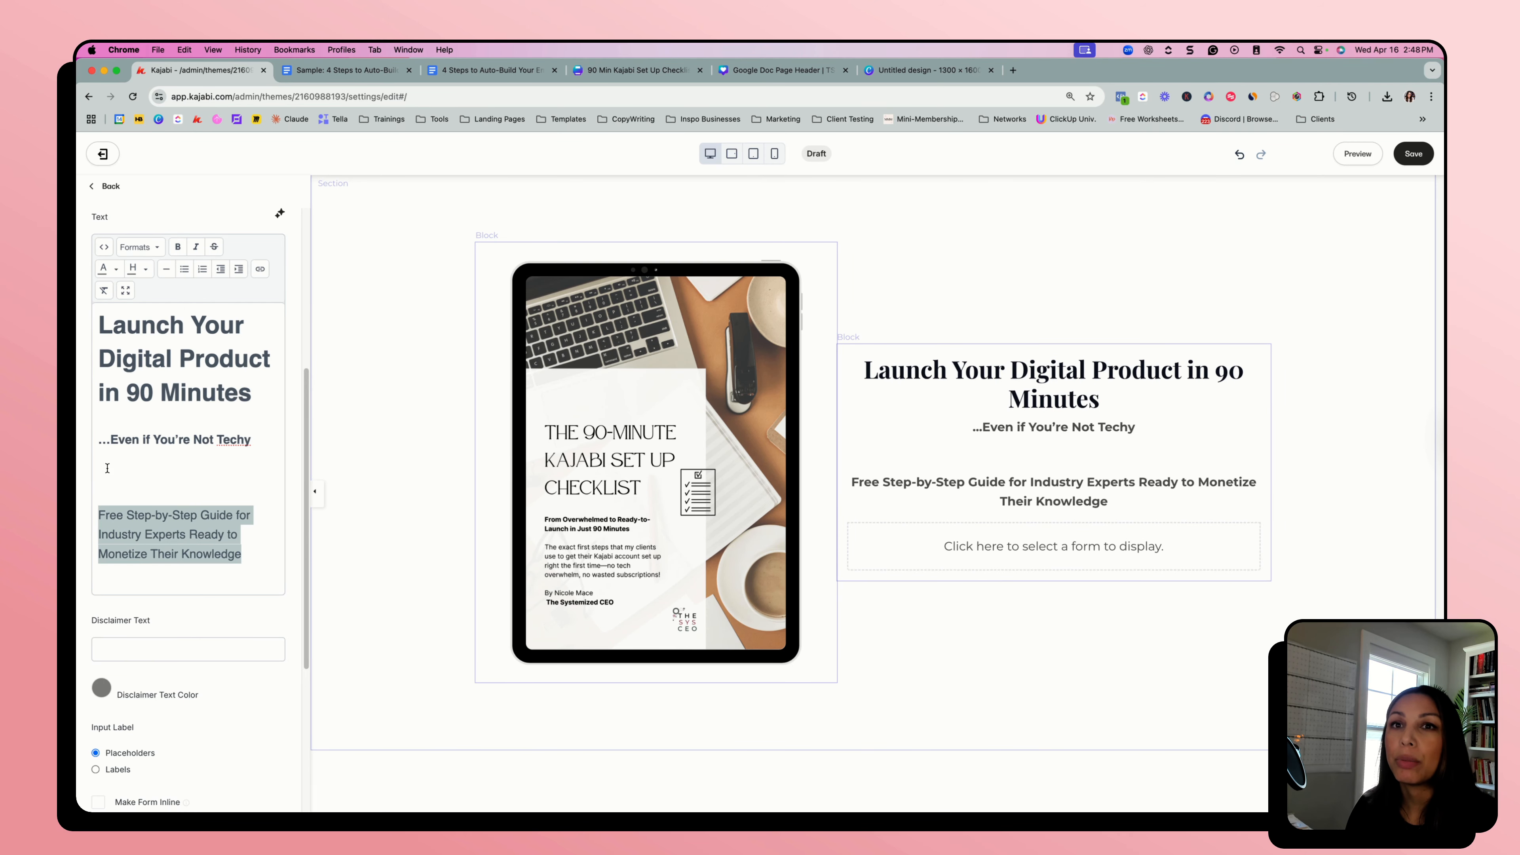
left_click(112, 487)
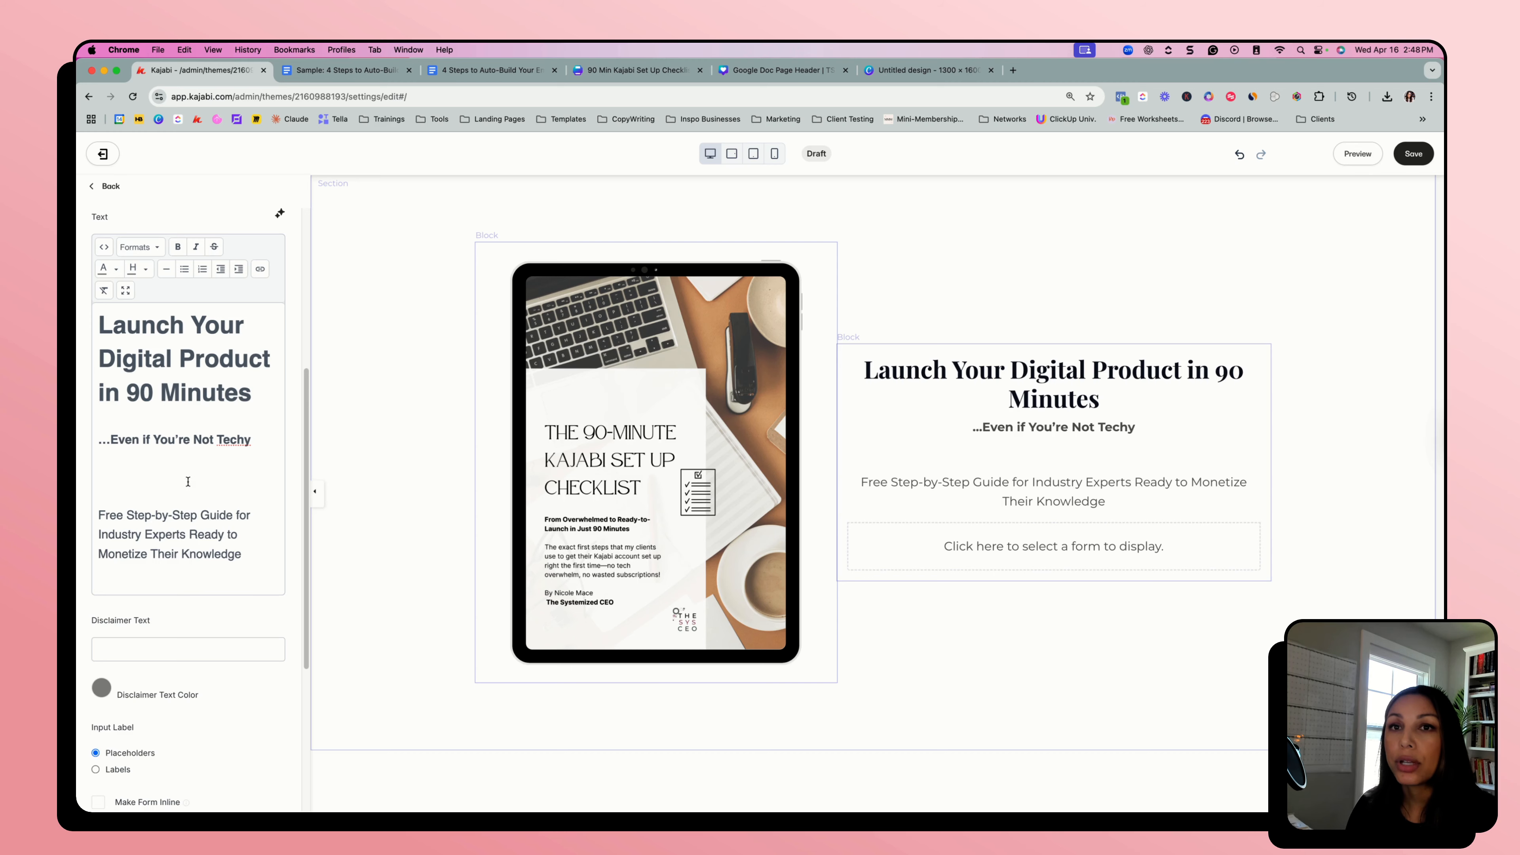
key("BackSpace")
key("BackSpace")
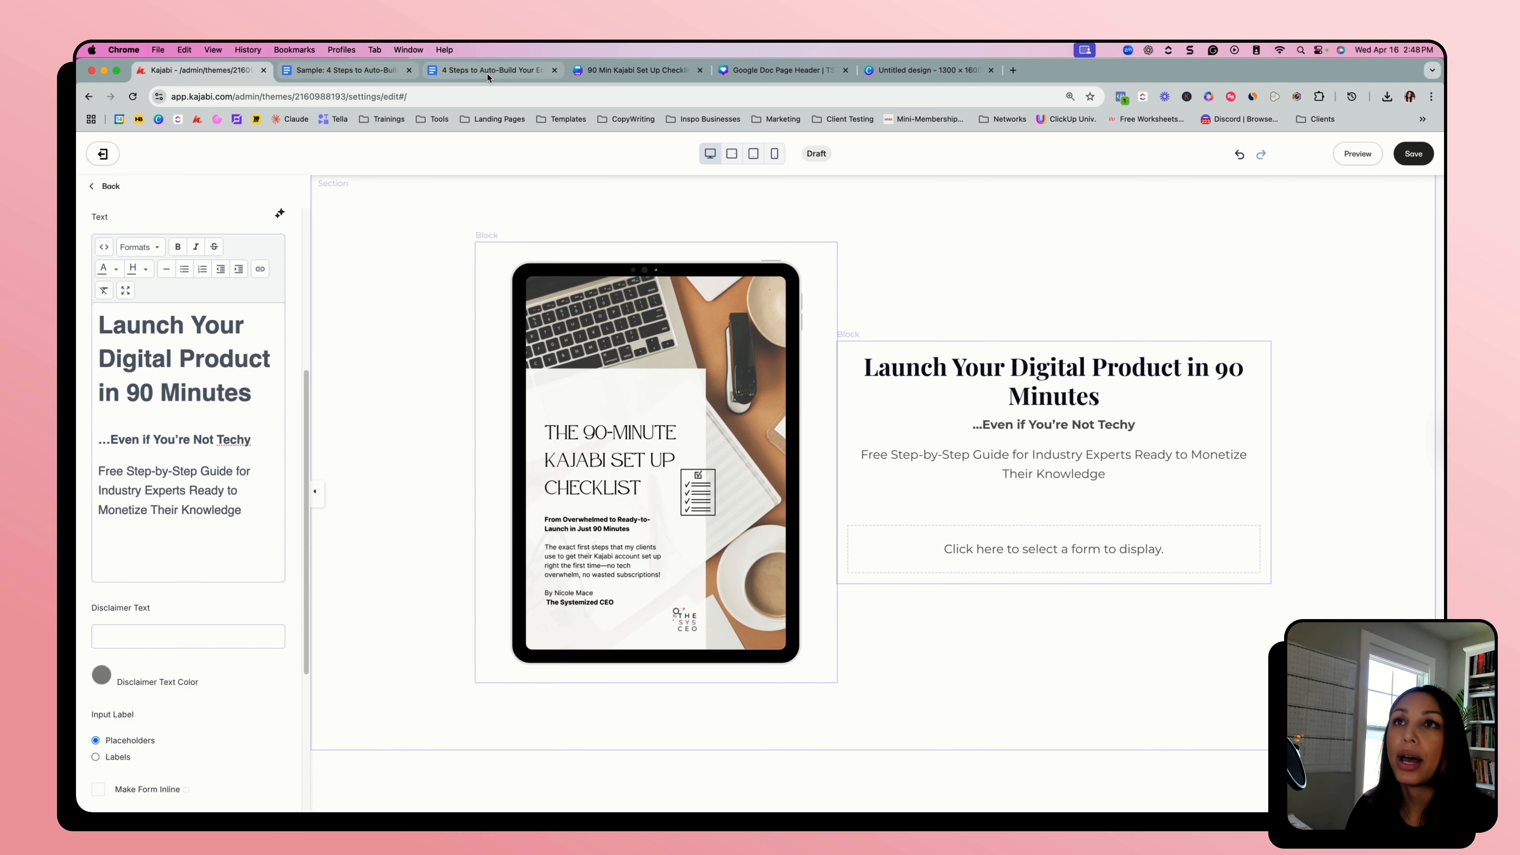
- Copy the "Inside the Kajabi 90-Min Set-Up Checklist, You’ll:" heading and its four checkmark items from the Sample Google Doc into the Kajabi form text
left_click(347, 70)
left_click_drag(537, 334, 768, 436)
key("super+c")
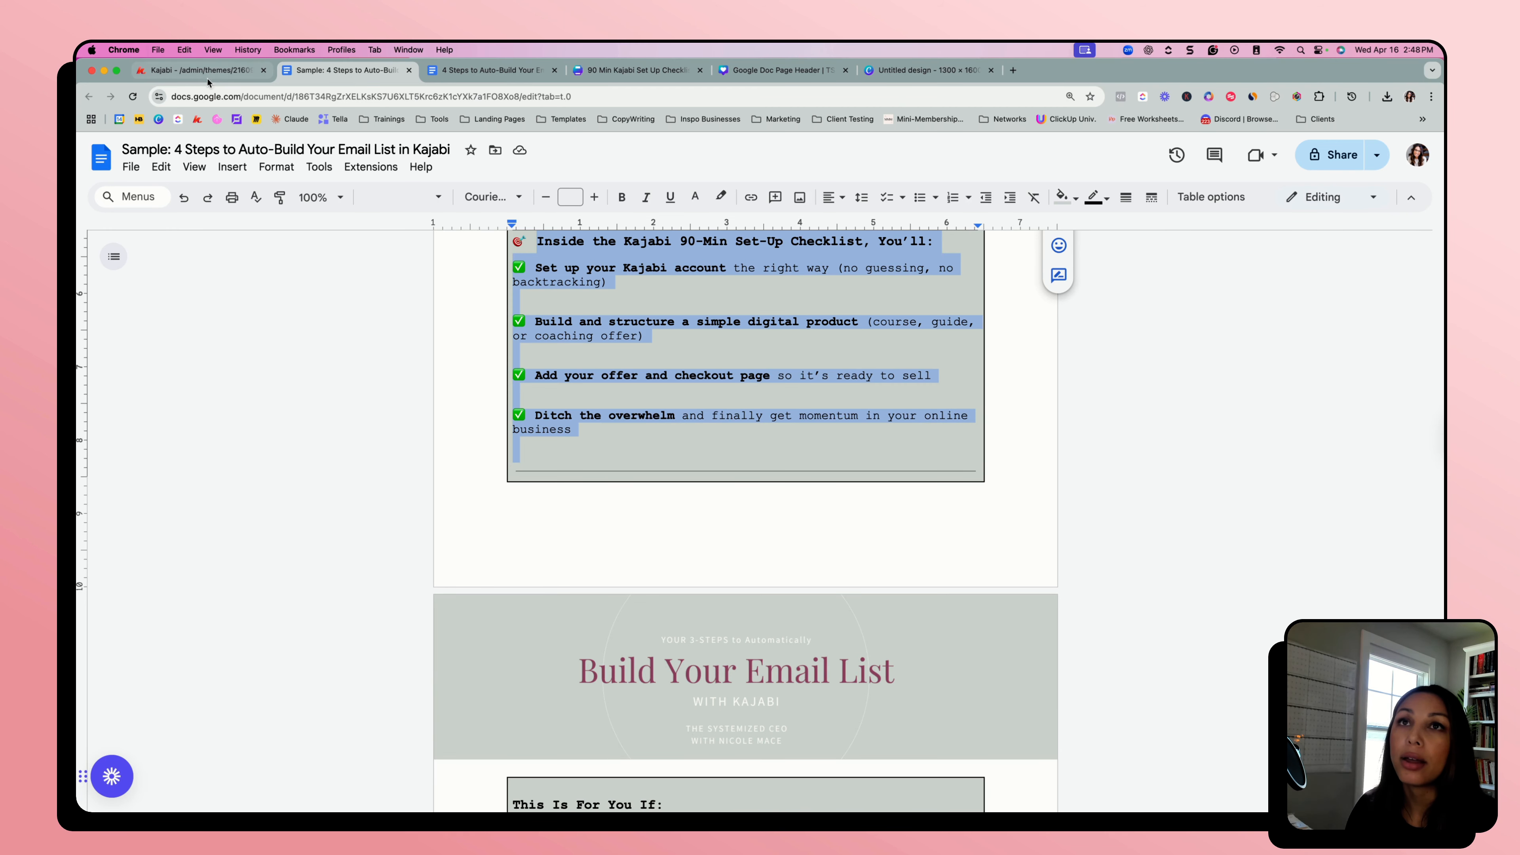
left_click(198, 70)
key("super+v")
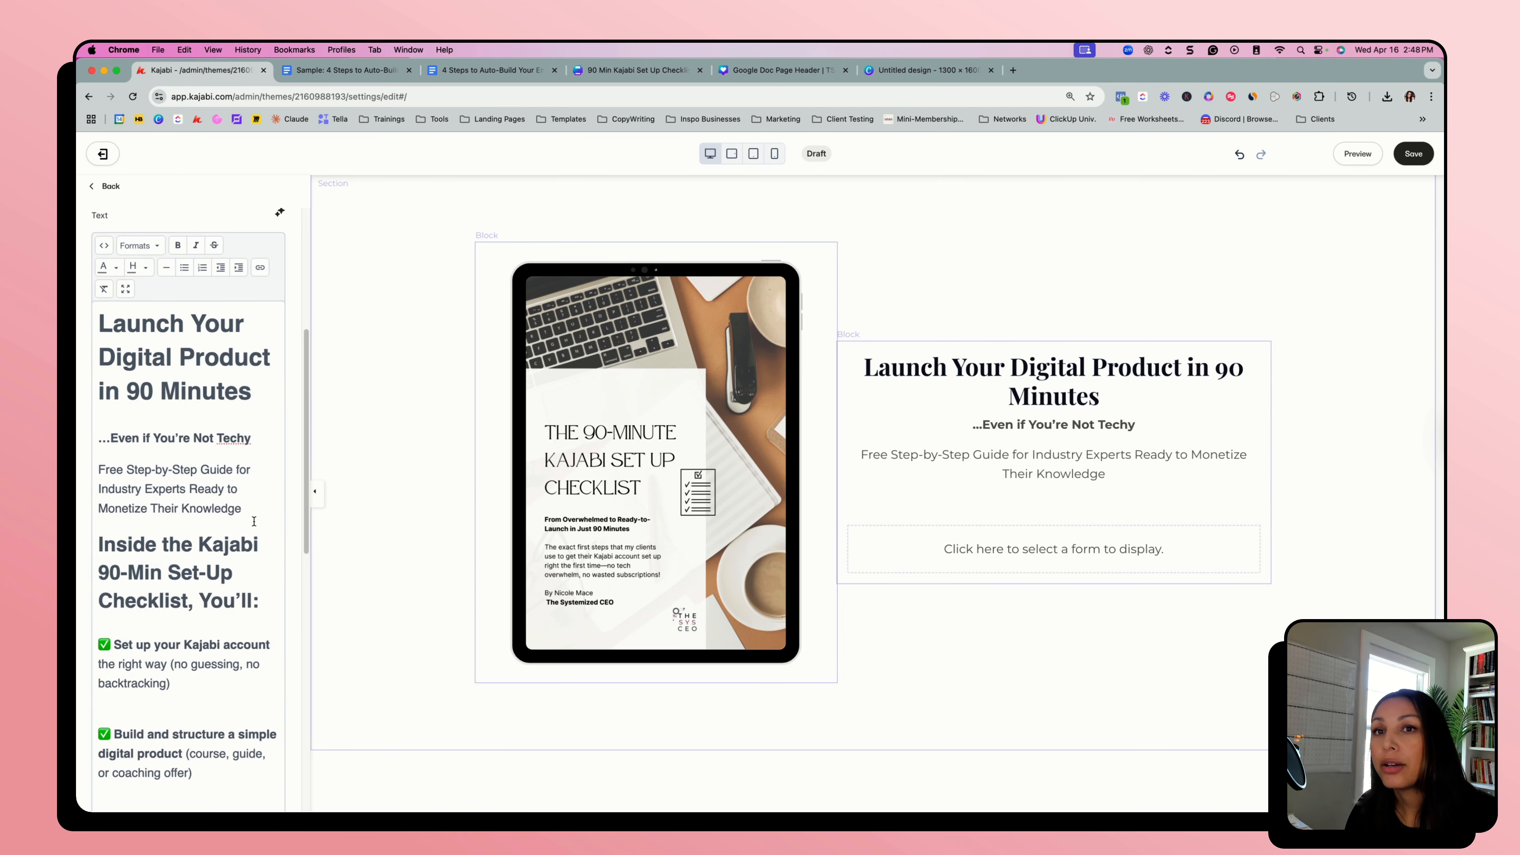
- Format the "Inside the Kajabi 90-Min Set-Up Checklist, You’ll:" heading as a Paragraph
left_click_drag(260, 538, 98, 483)
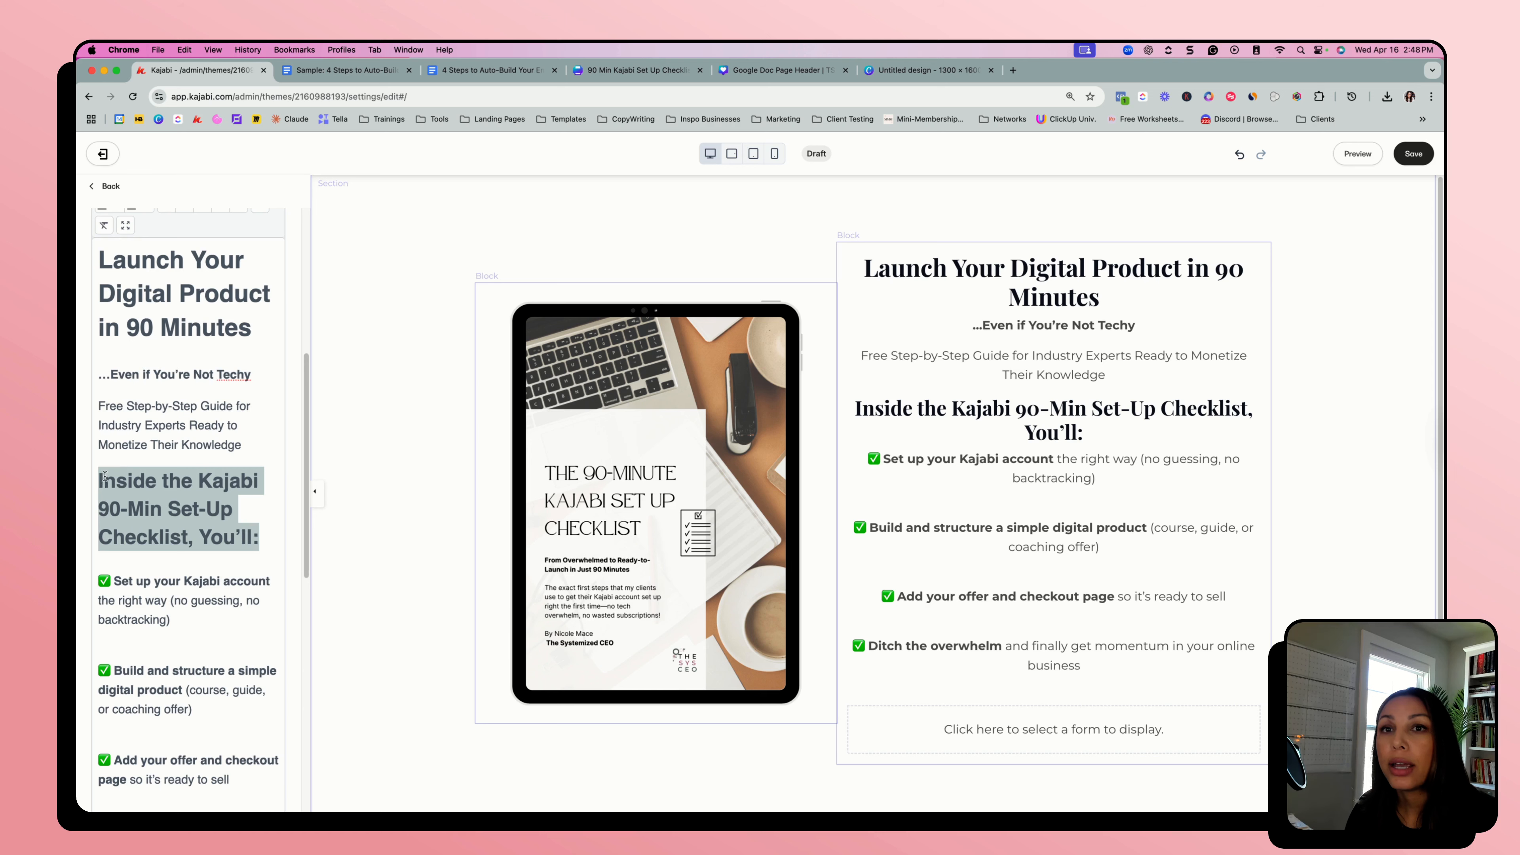
scroll(143, 389, "up", 2)
left_click(151, 275)
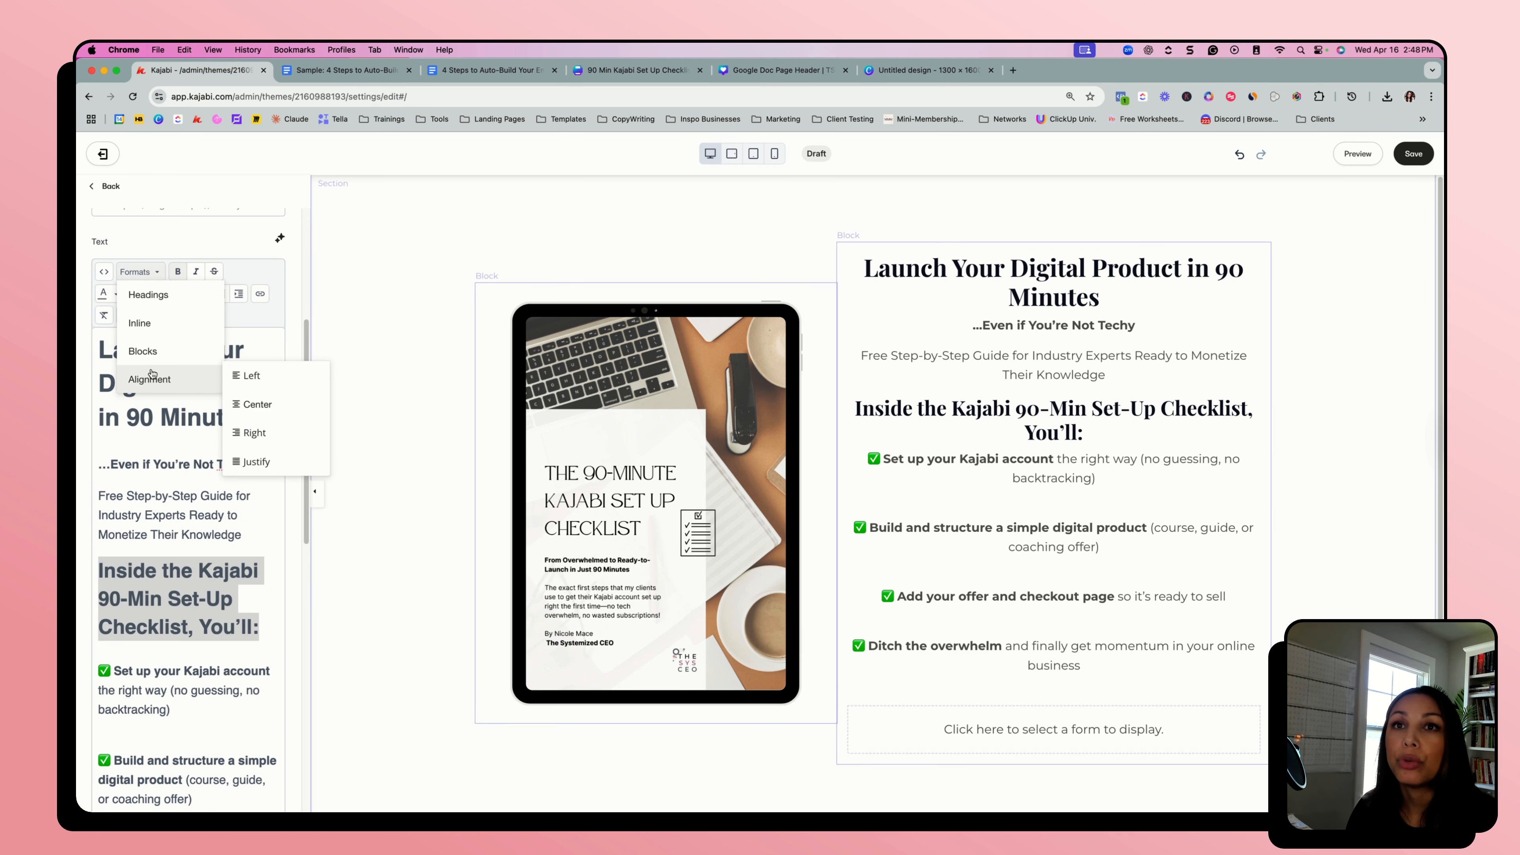
mouse_move(180, 351)
left_click(254, 352)
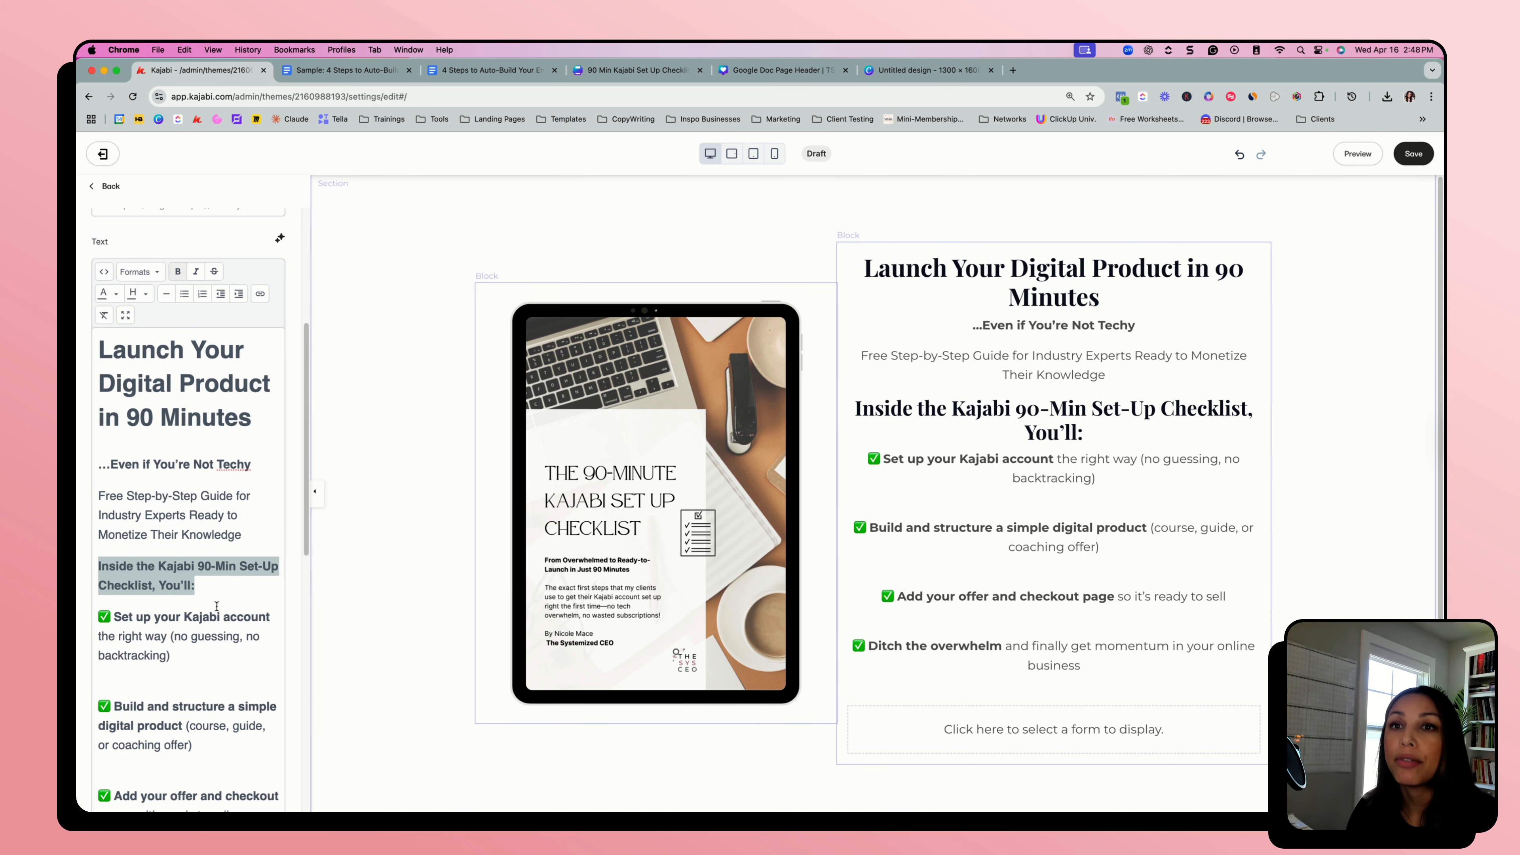
- Delete the blank lines between the four checkmark items, keeping each item on its own line
scroll(209, 612, "down", 3)
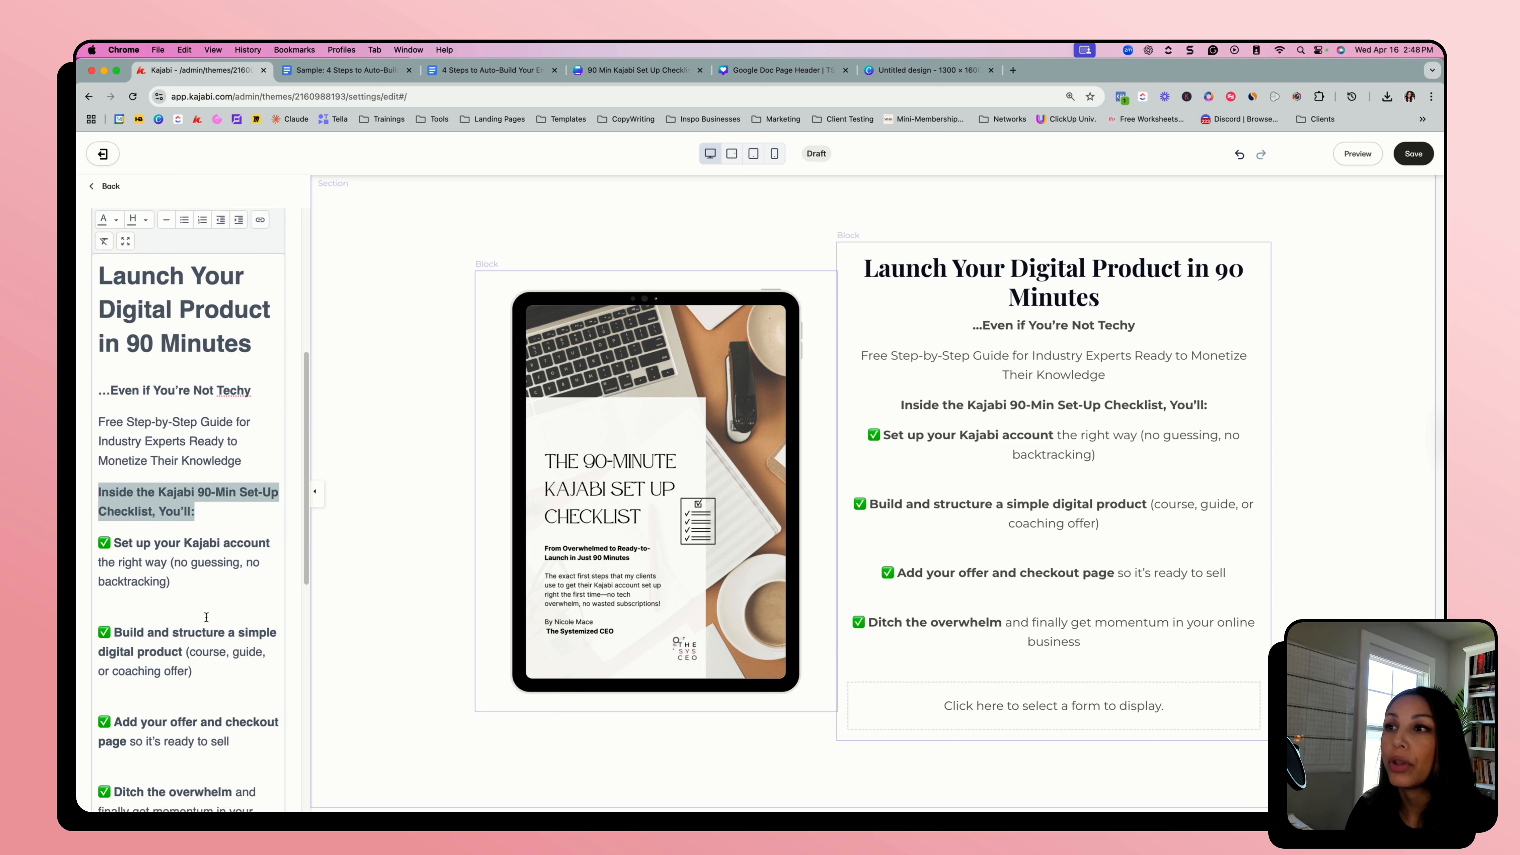
left_click(207, 593)
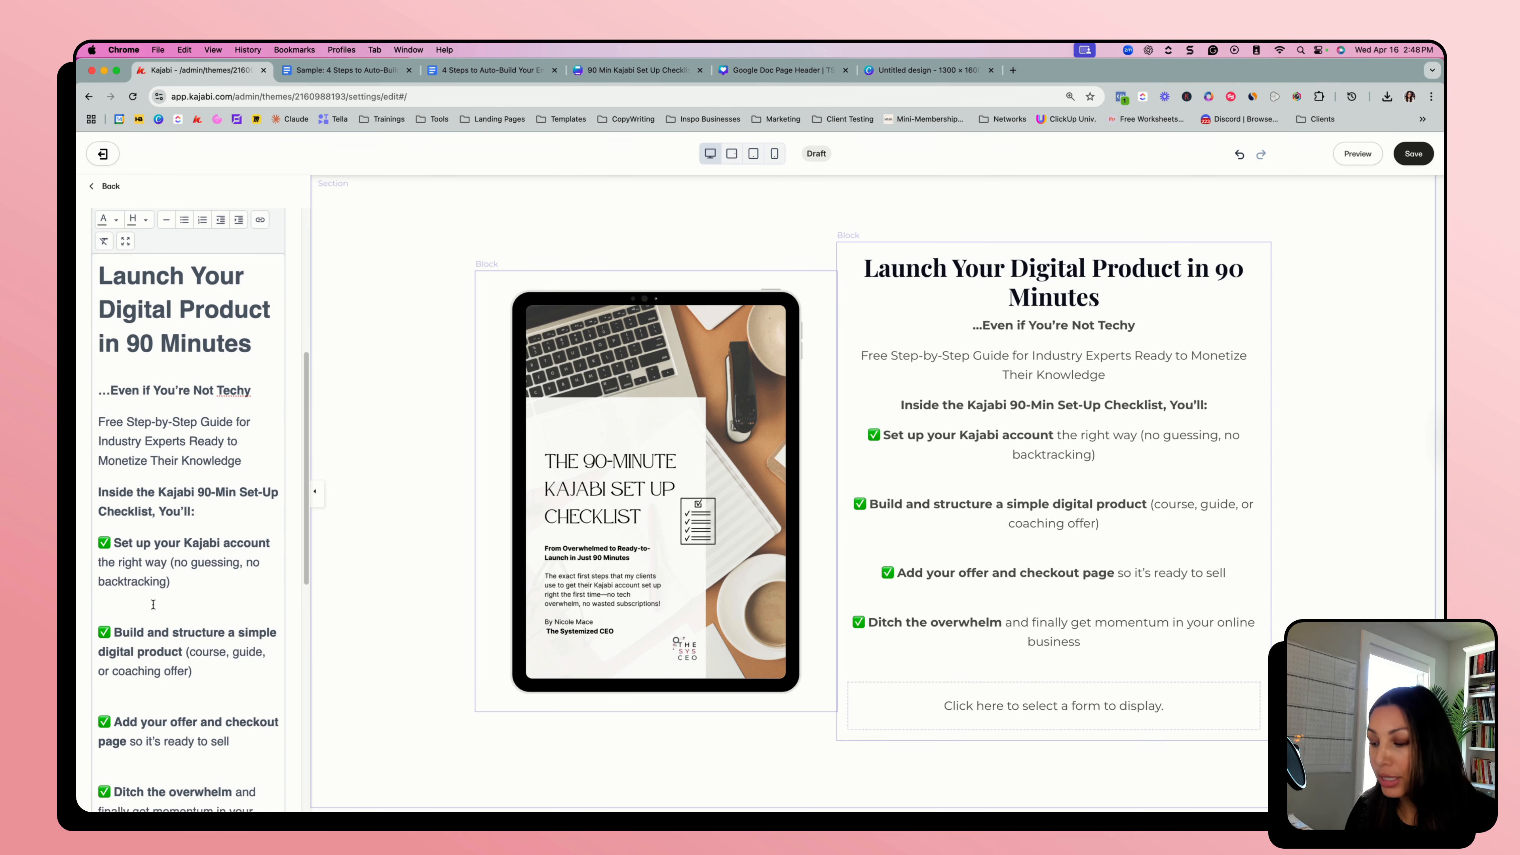
key("BackSpace")
left_click(147, 681)
key("BackSpace")
key("BackSpace")
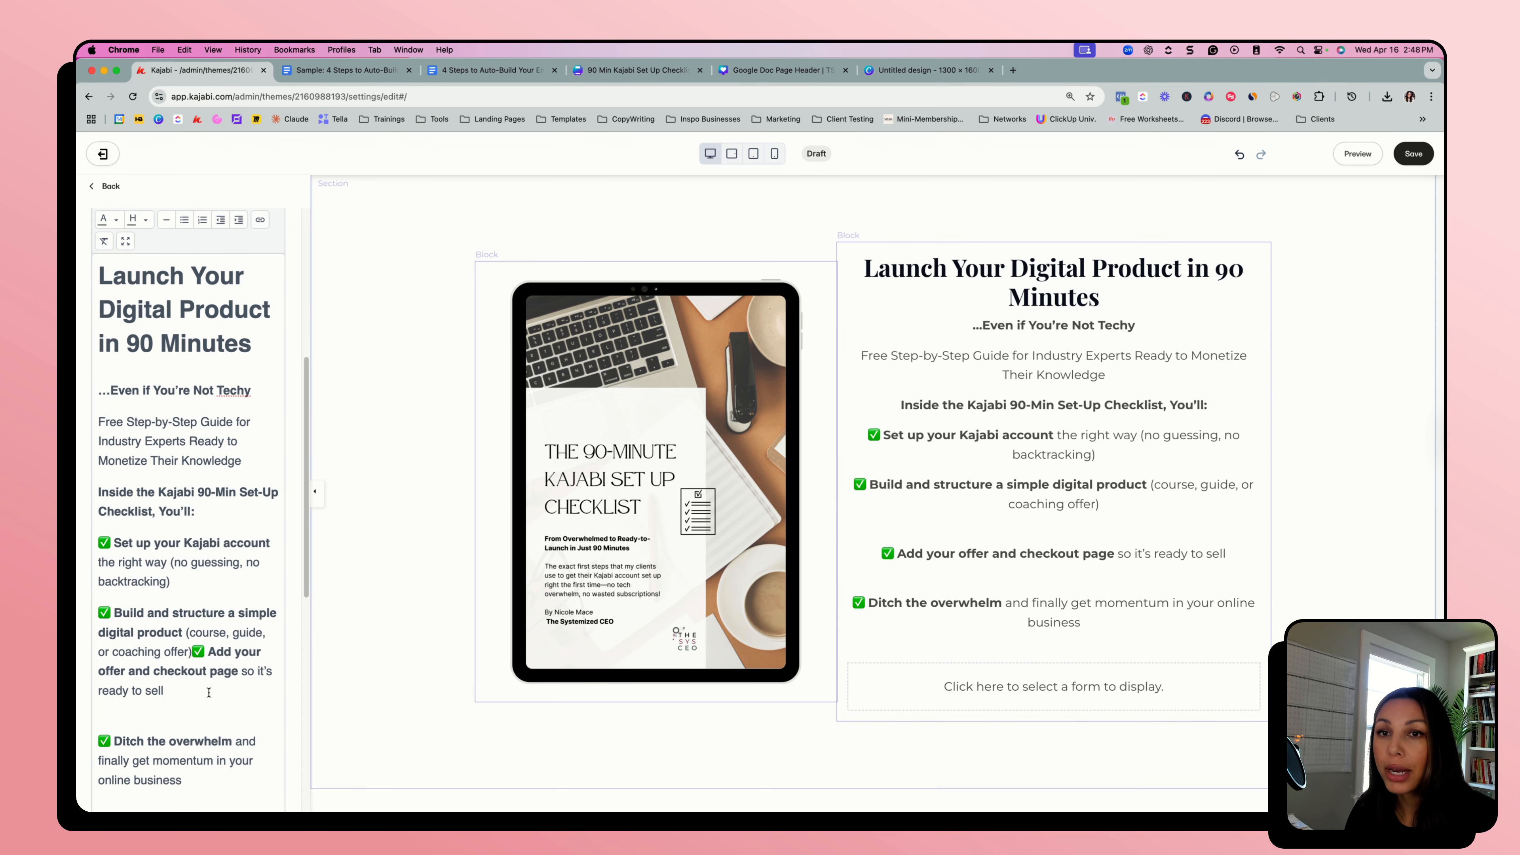
key("Return")
left_click(214, 729)
key("BackSpace")
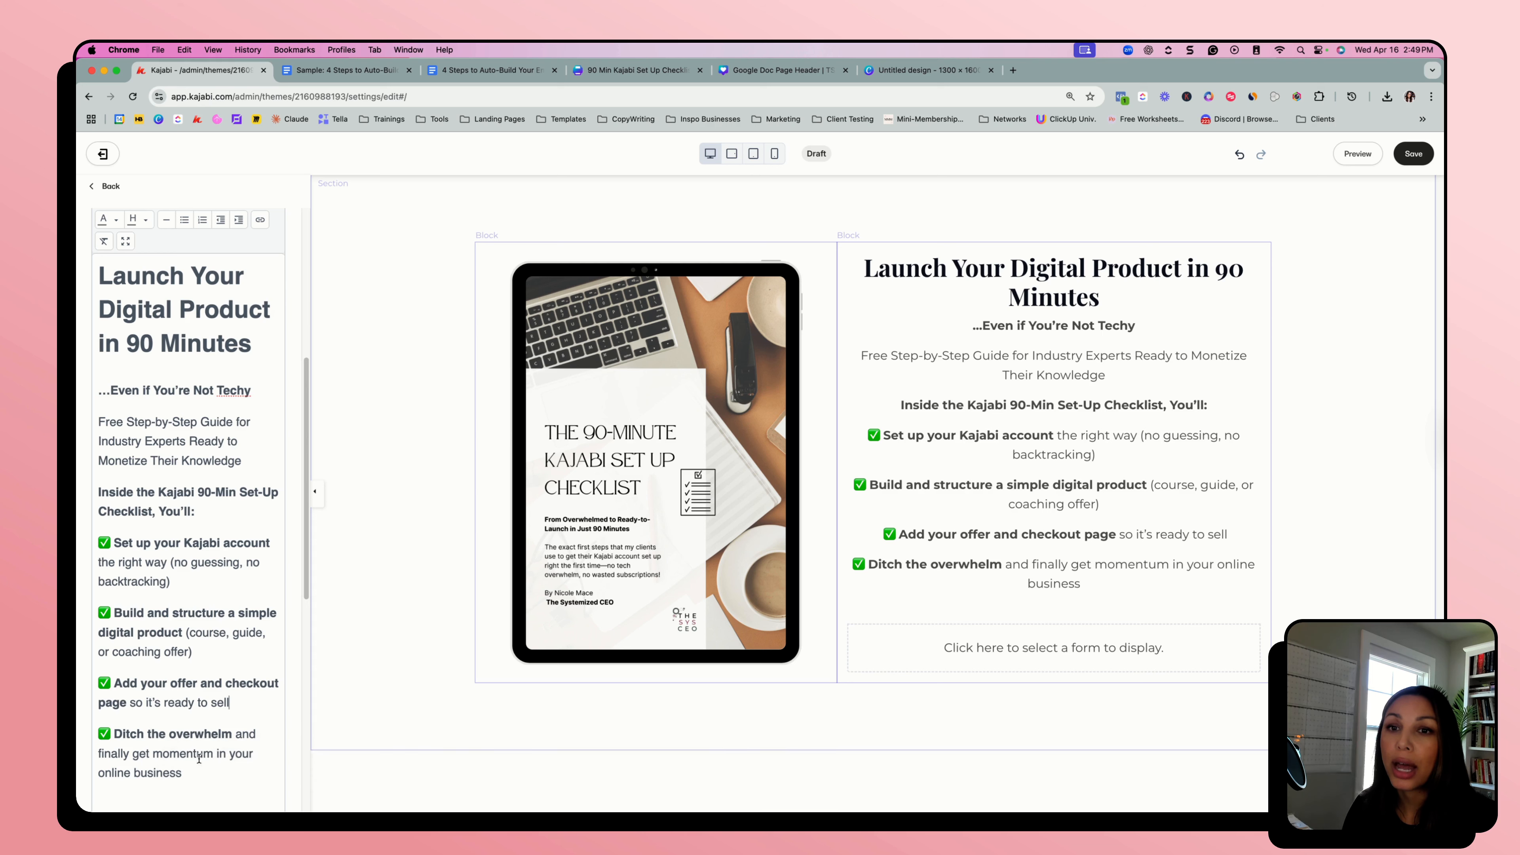
- Left-align the four checkmark items in the form text and save the page
left_click_drag(187, 772, 91, 538)
scroll(268, 392, "up", 2)
left_click(153, 352)
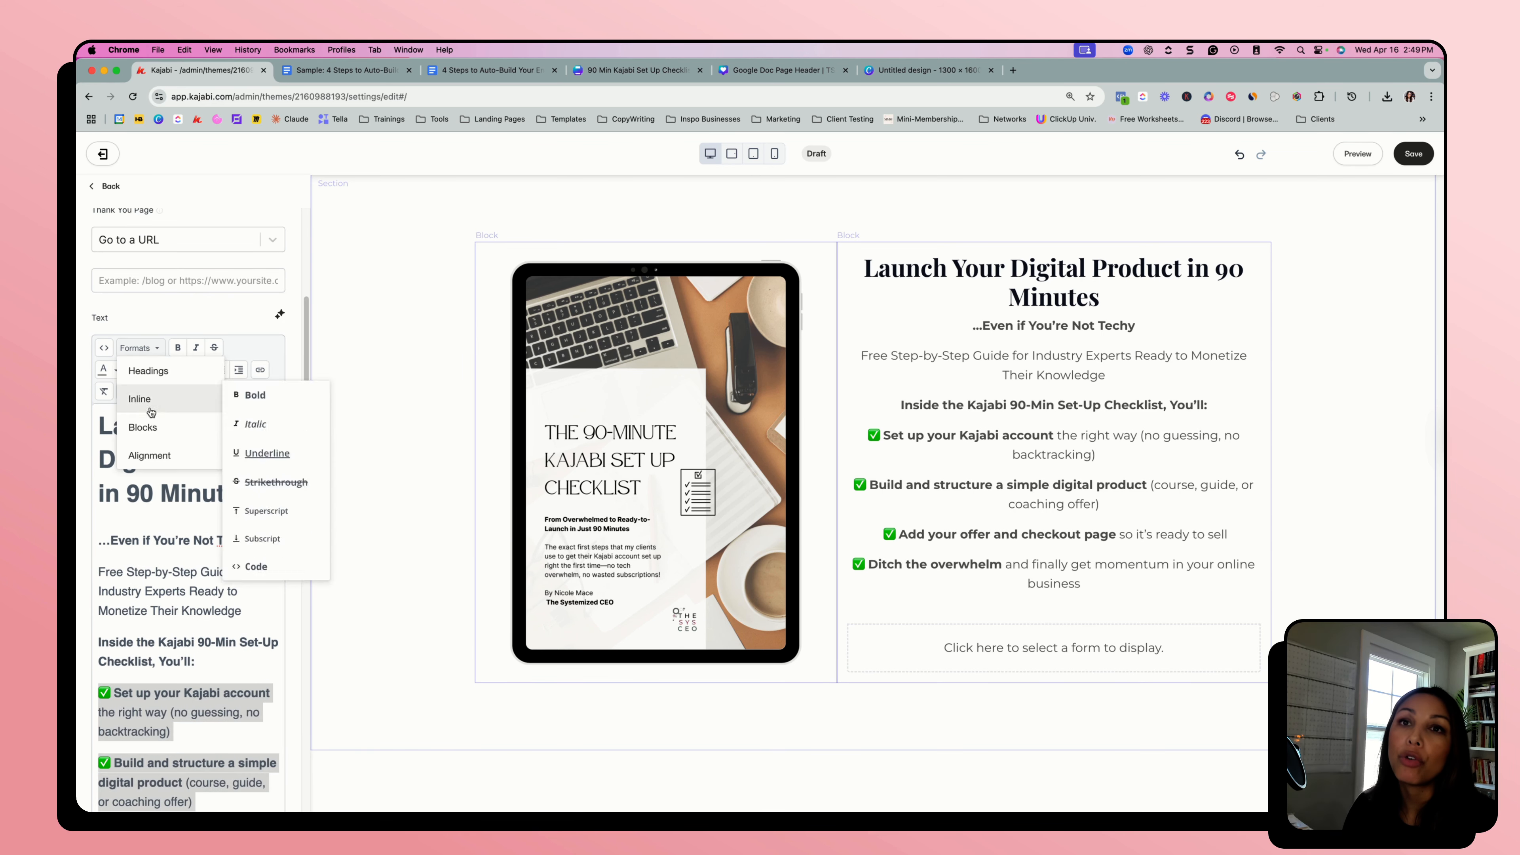
mouse_move(157, 454)
left_click(250, 453)
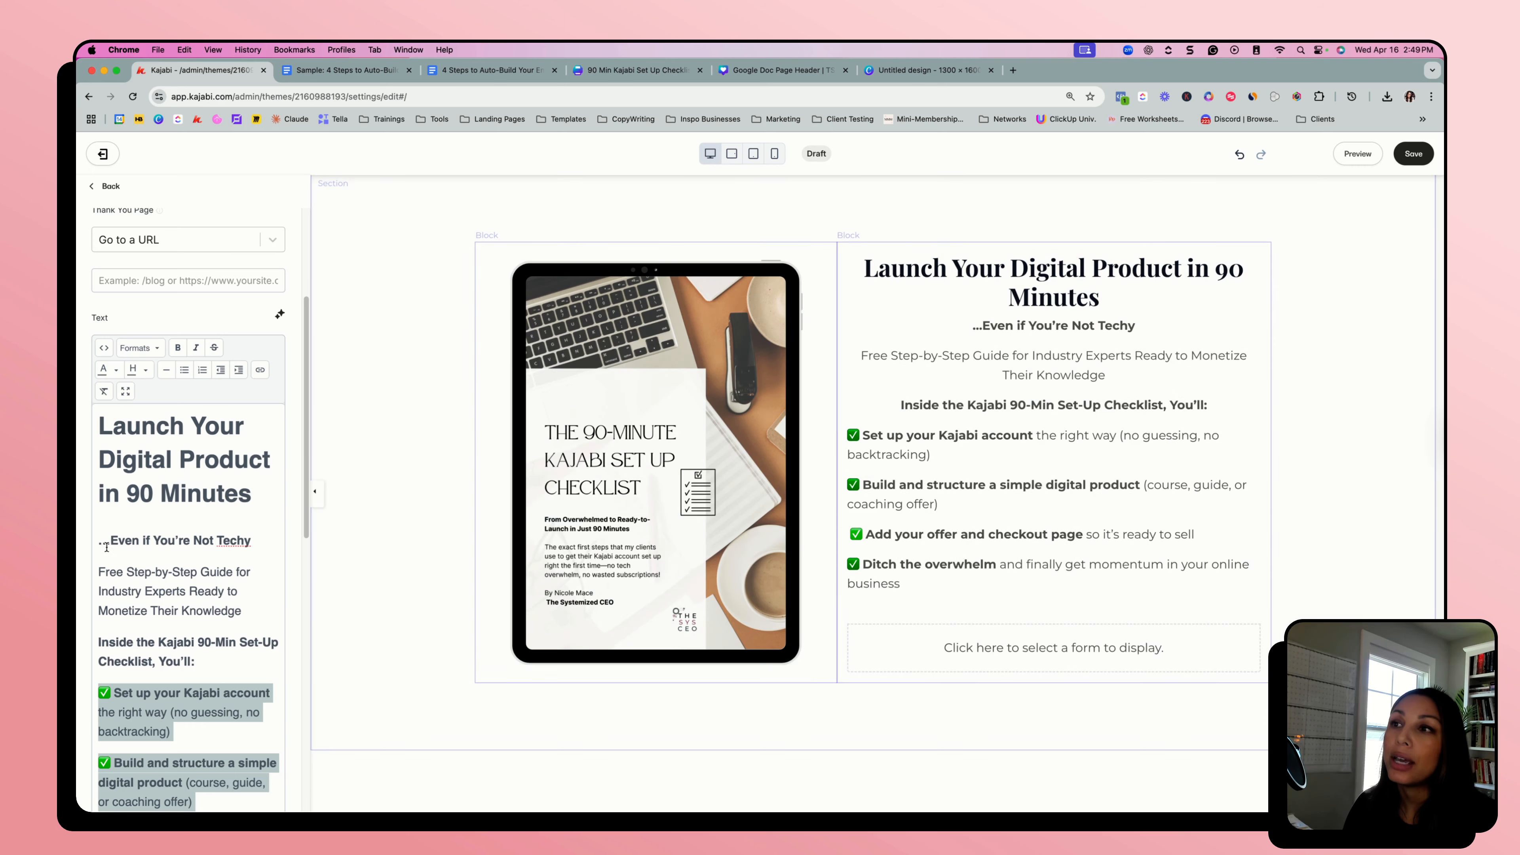
scroll(148, 544, "down", 1)
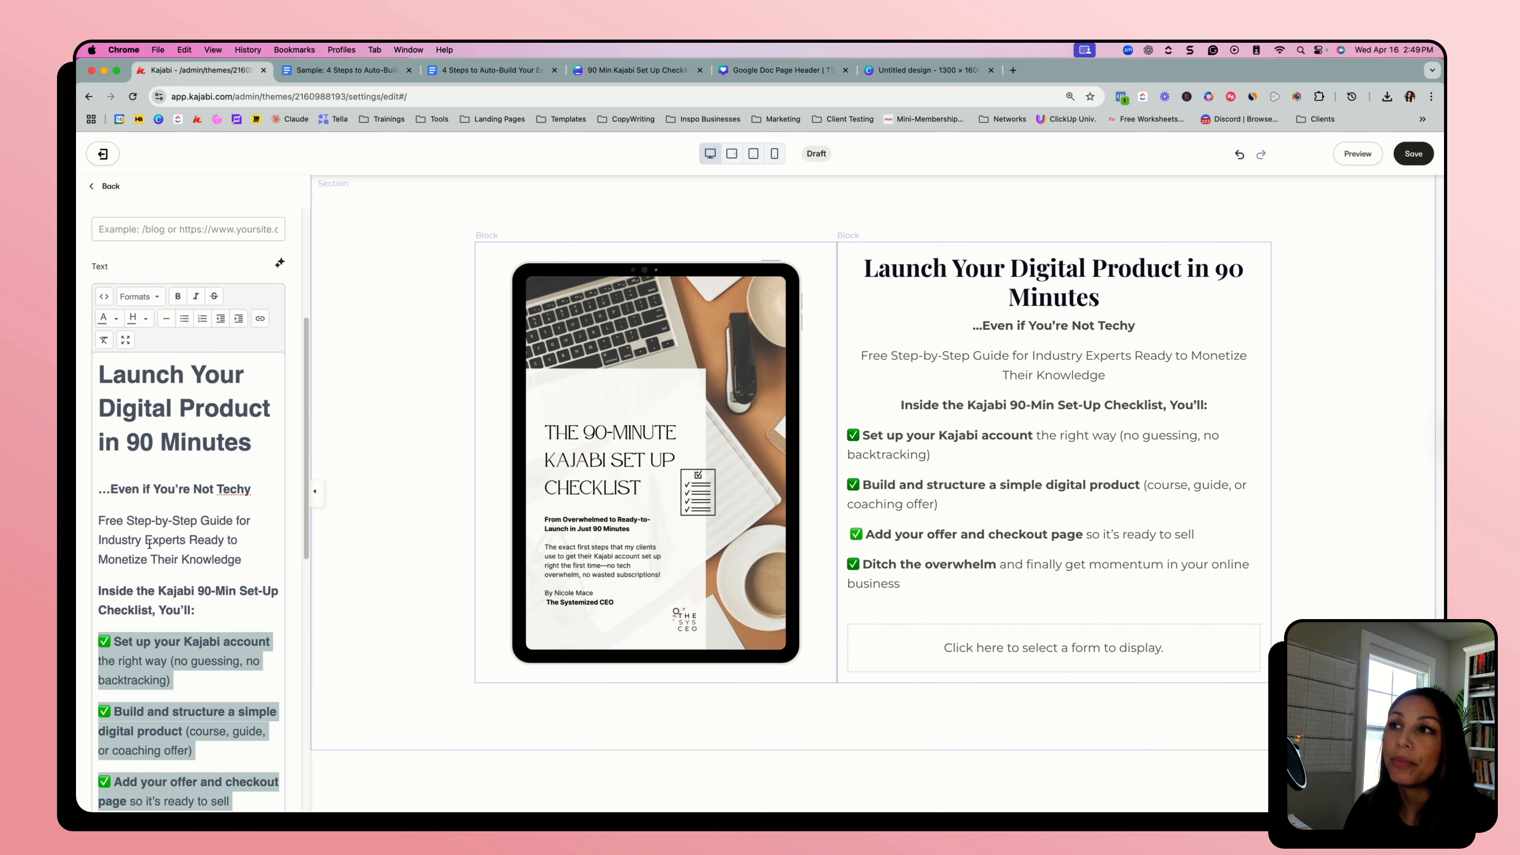
scroll(172, 492, "down", 1)
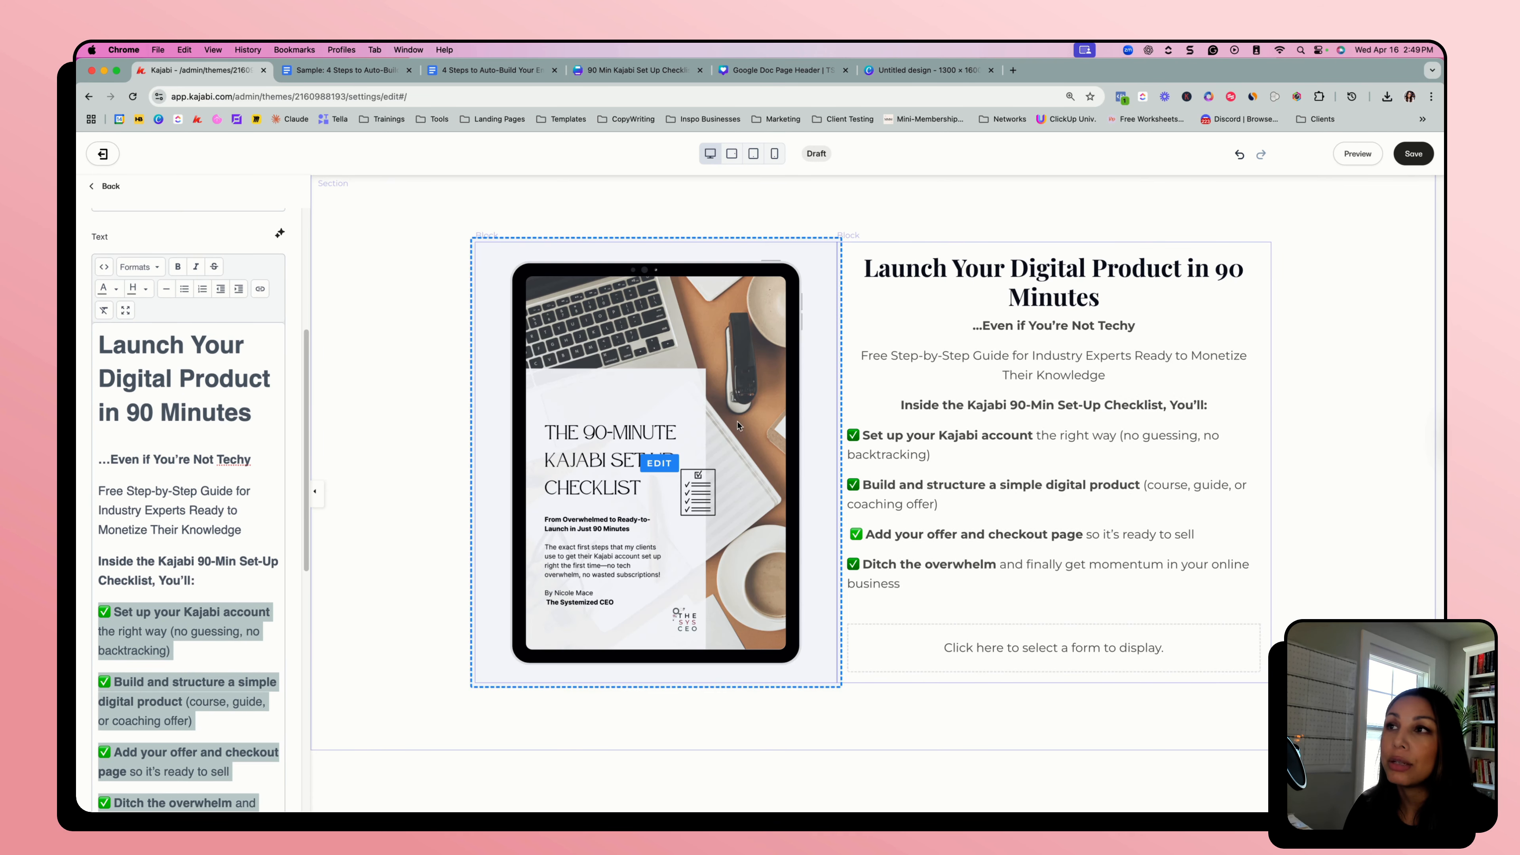
left_click(1412, 154)
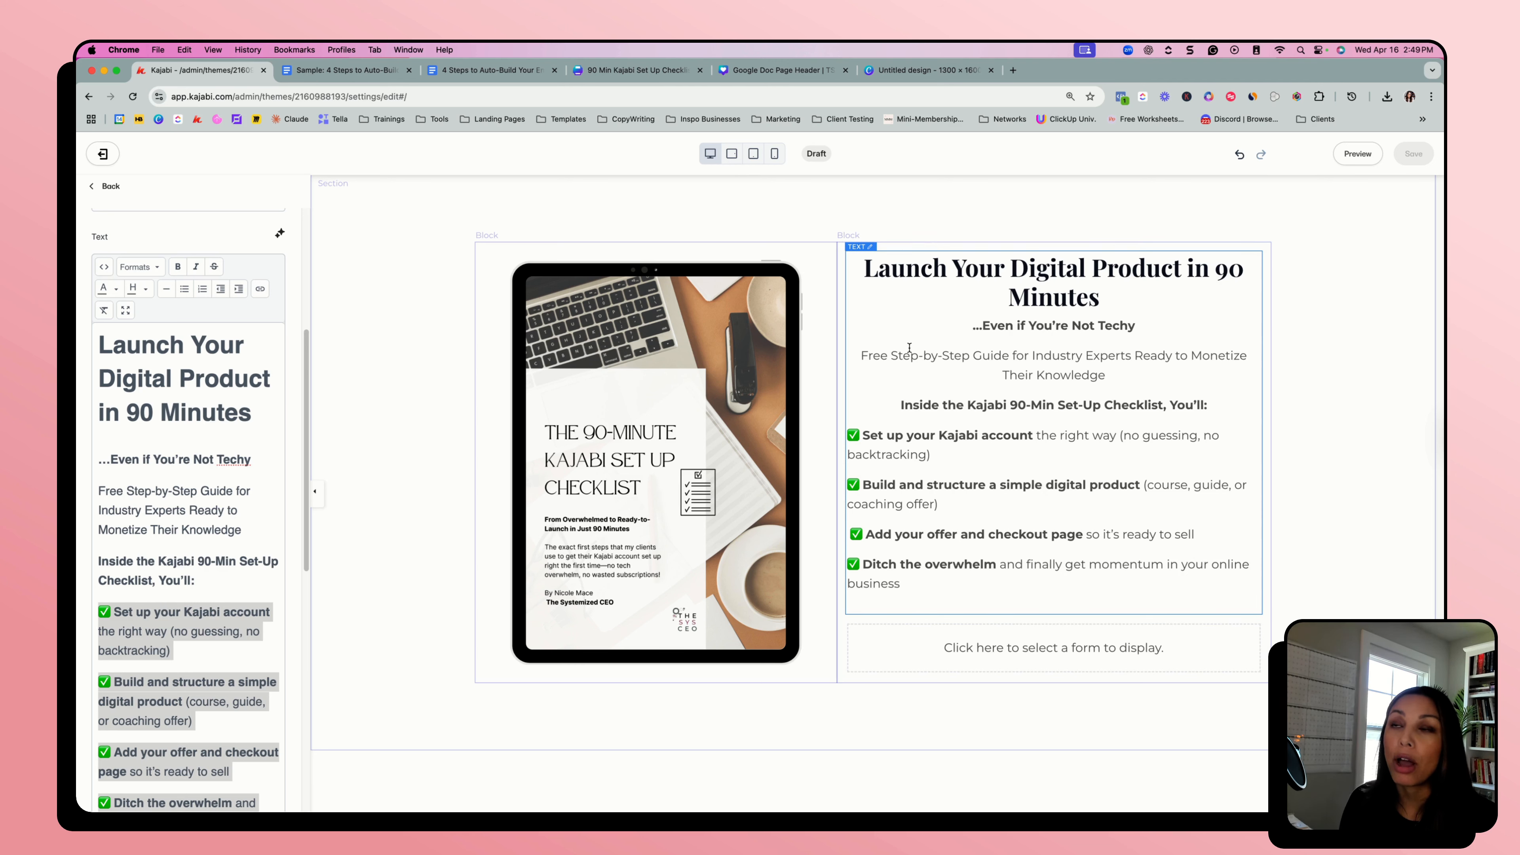
- Set the Hero section's background color to the light cream brand swatch and save the page
left_click(407, 420)
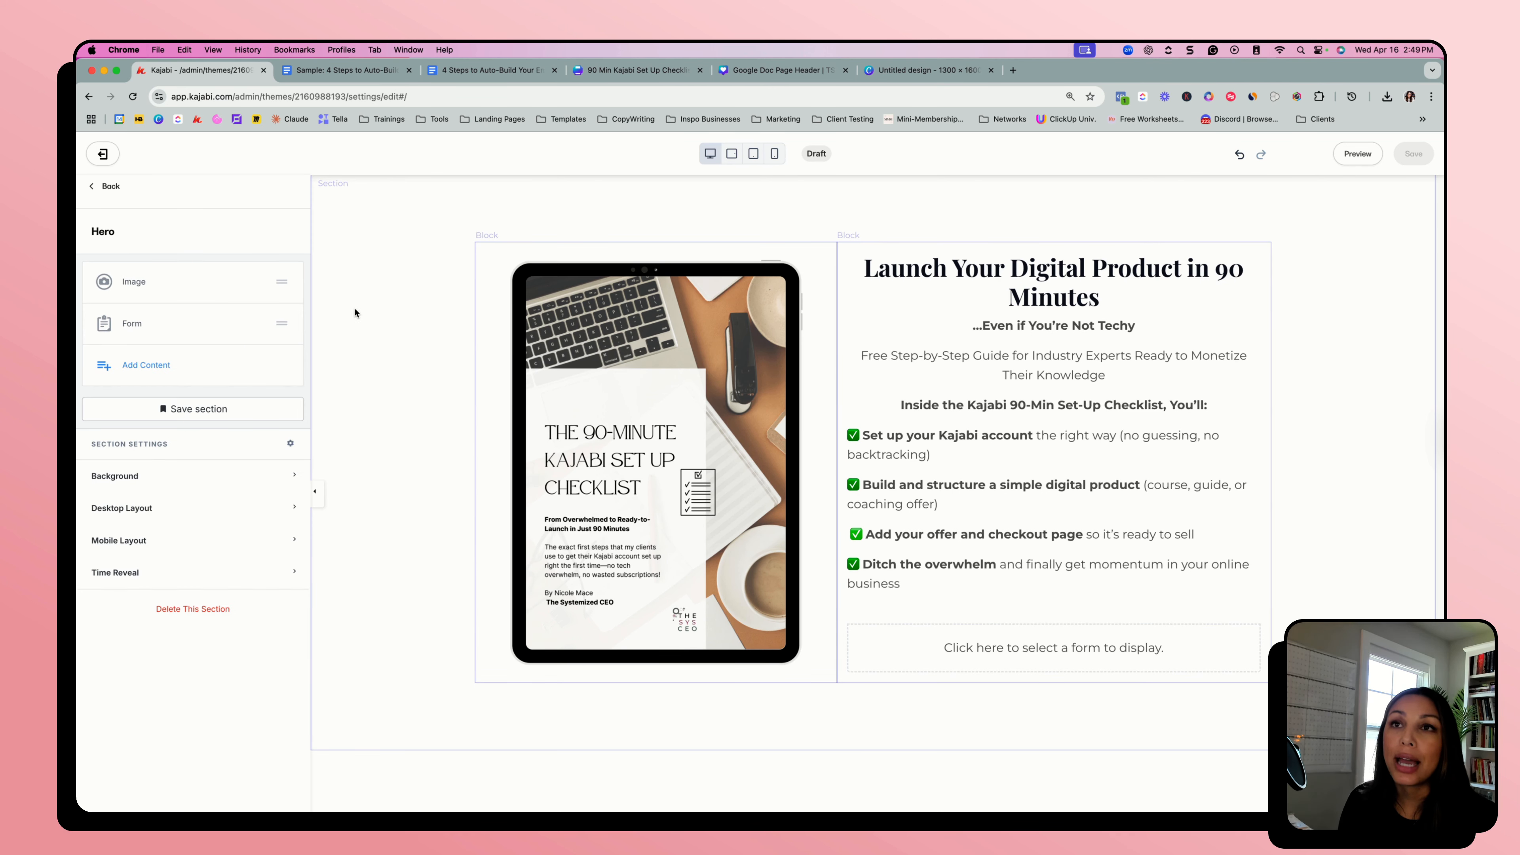
left_click(190, 477)
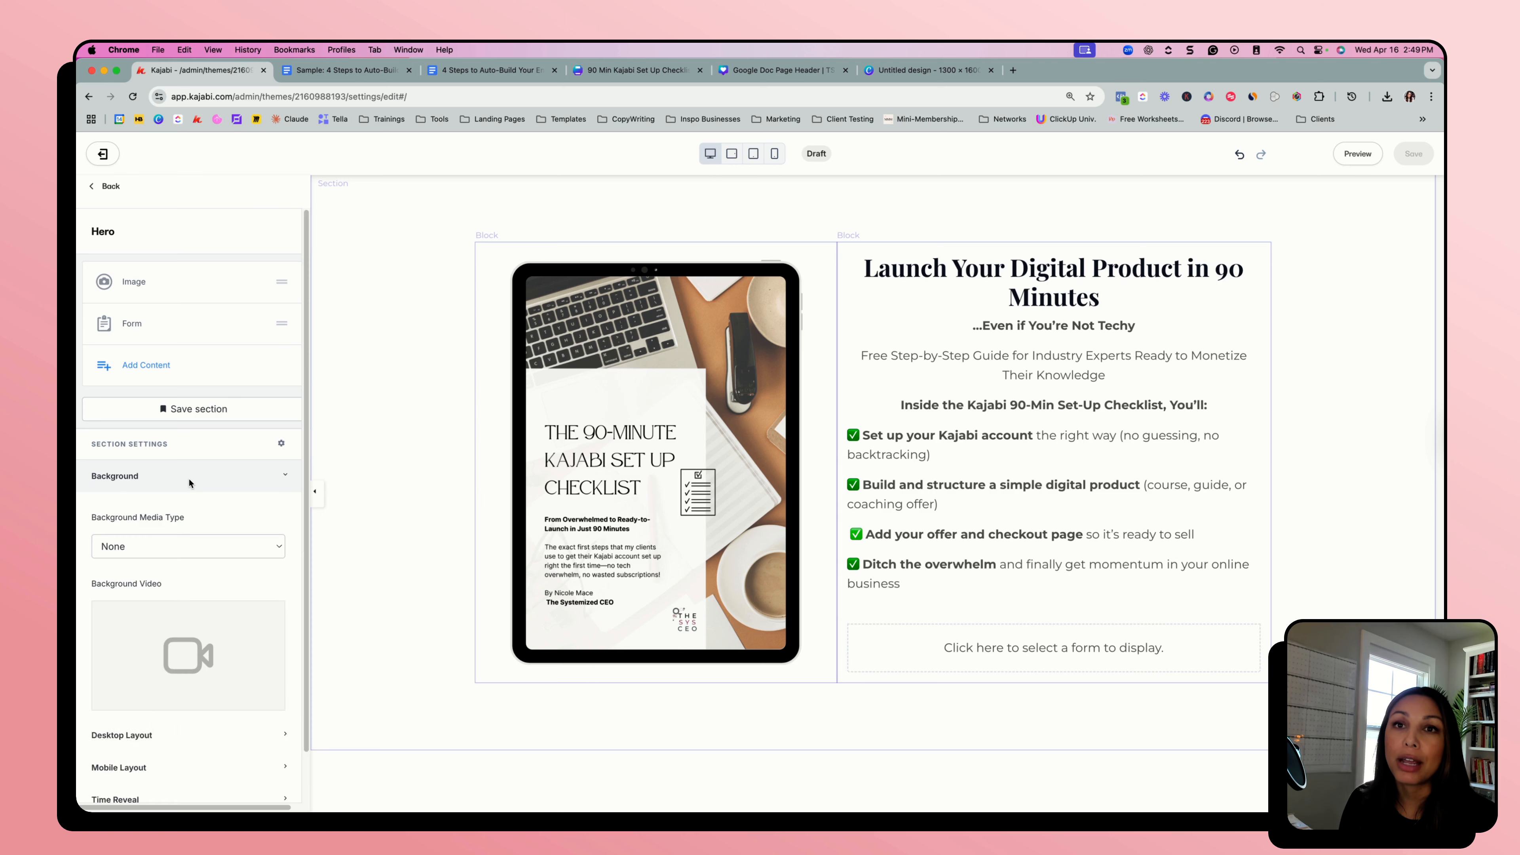
scroll(191, 490, "down", 3)
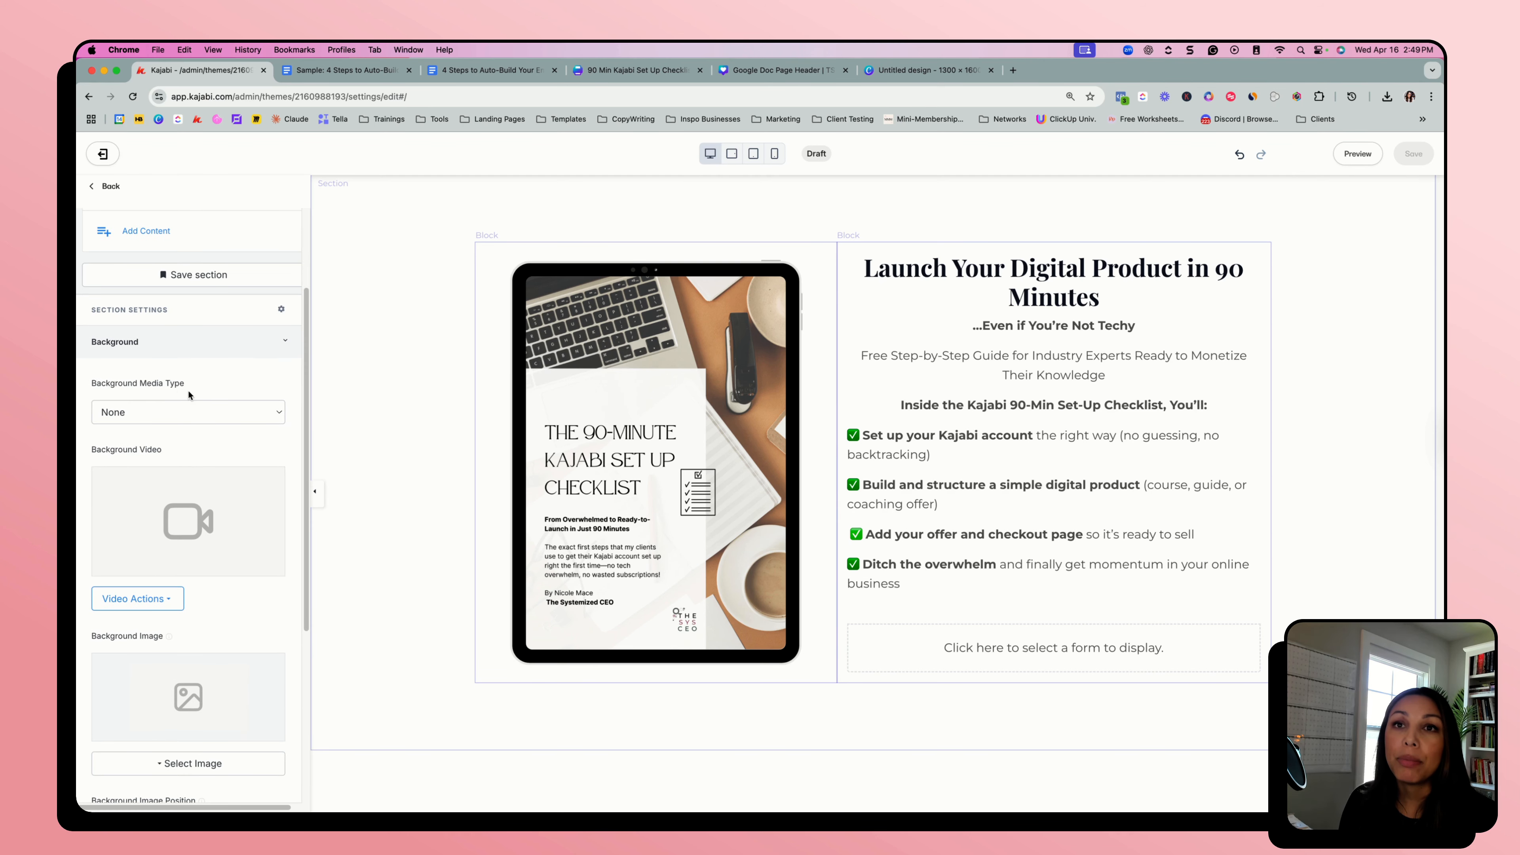
scroll(210, 446, "down", 6)
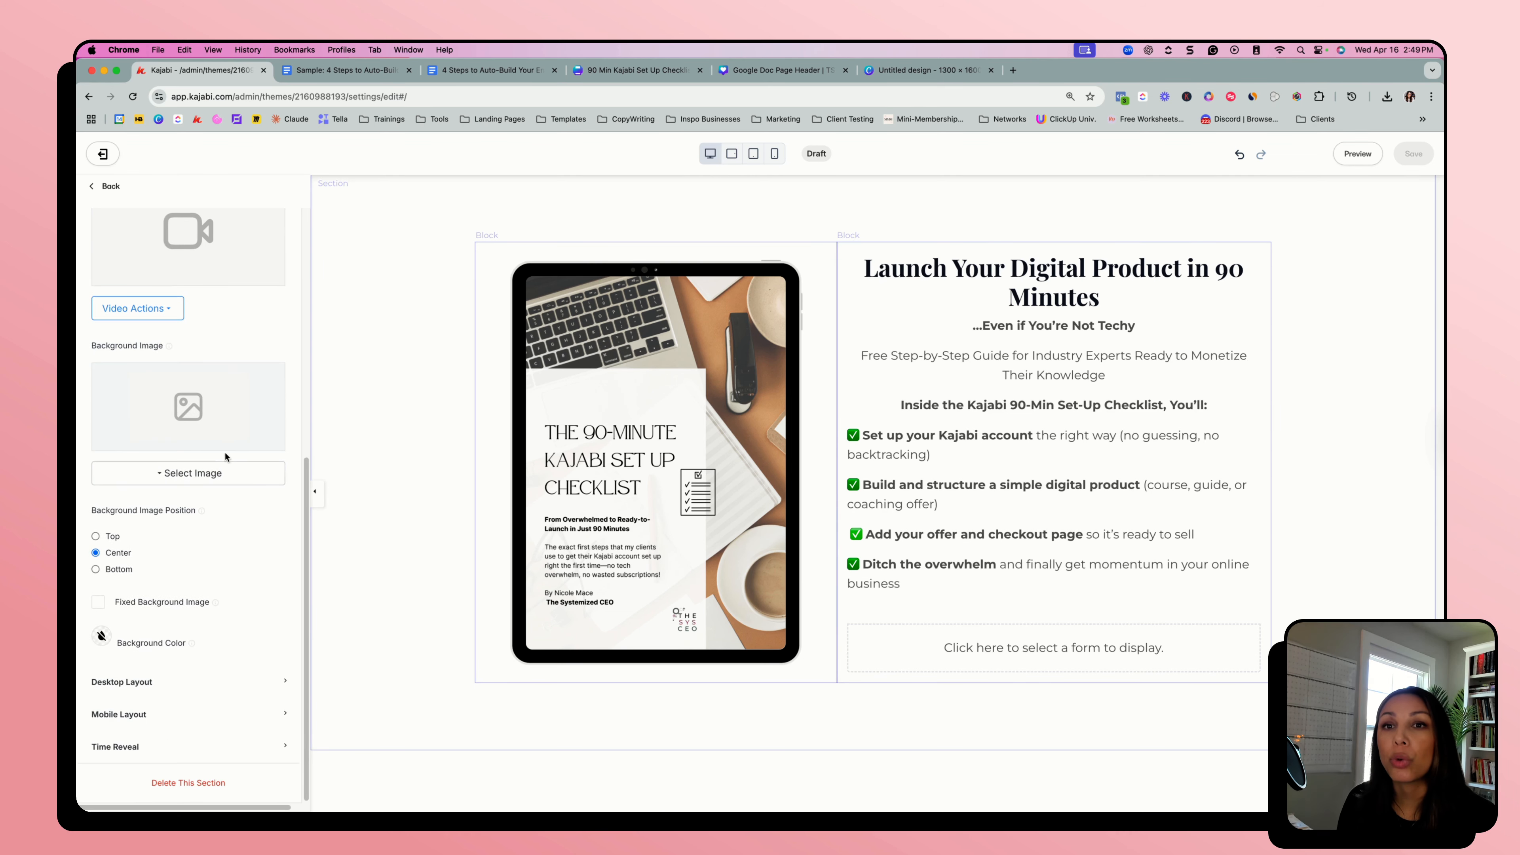
left_click(101, 637)
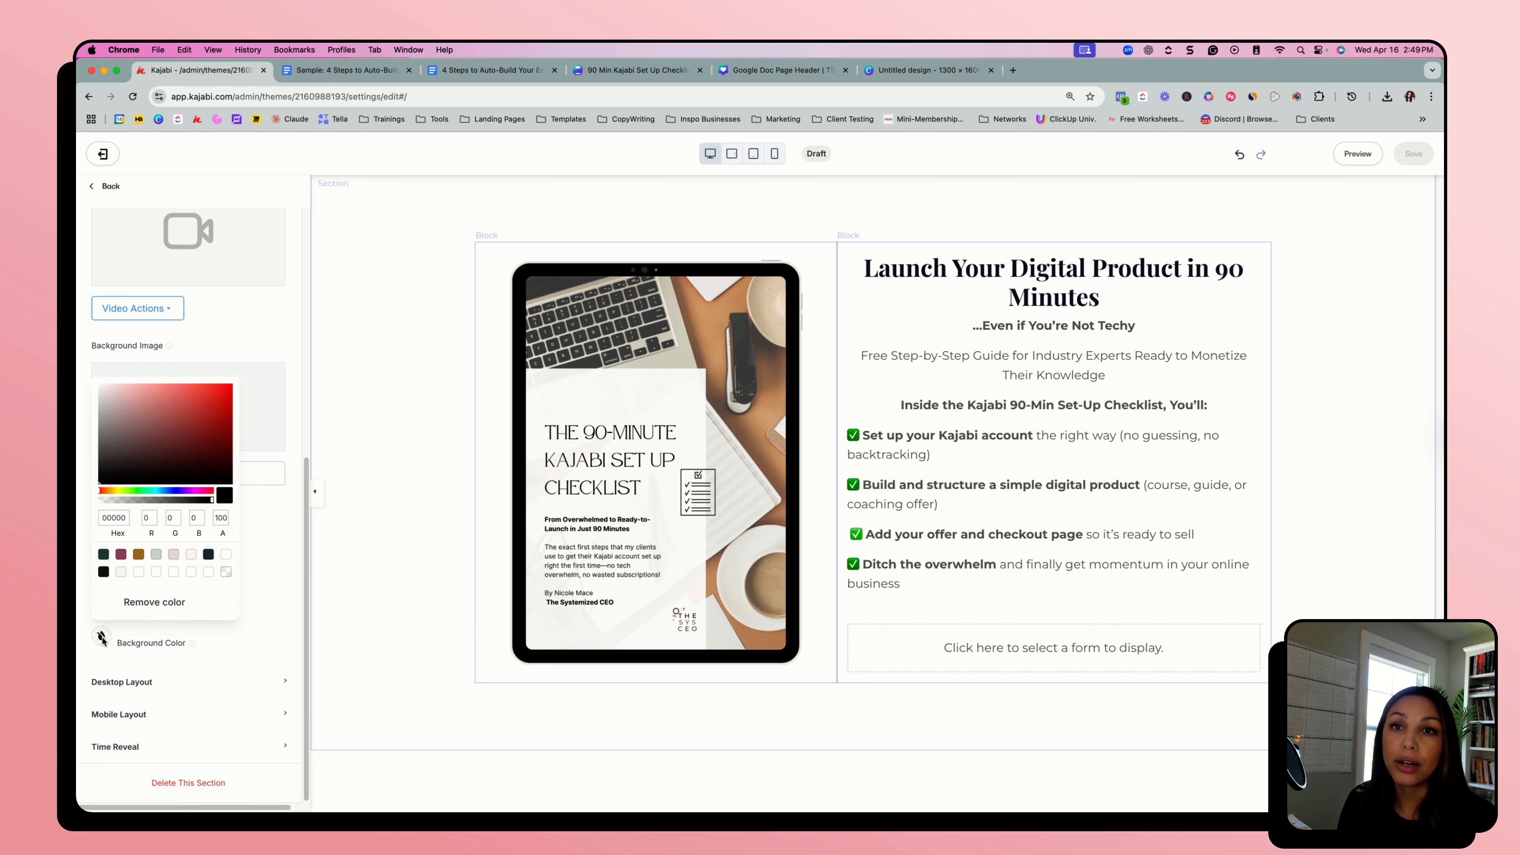
left_click(192, 556)
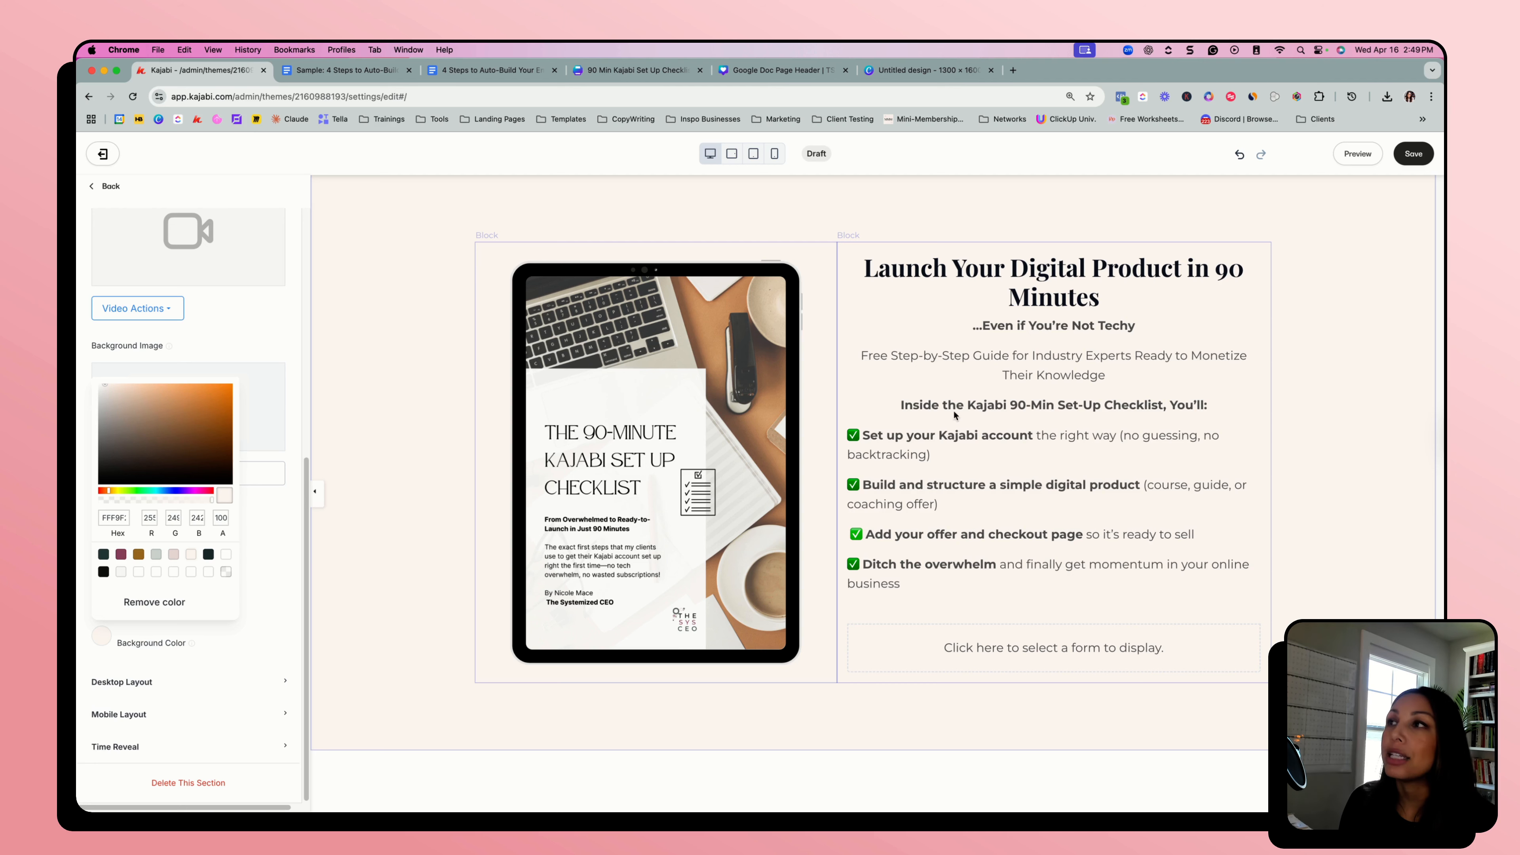
left_click(1413, 154)
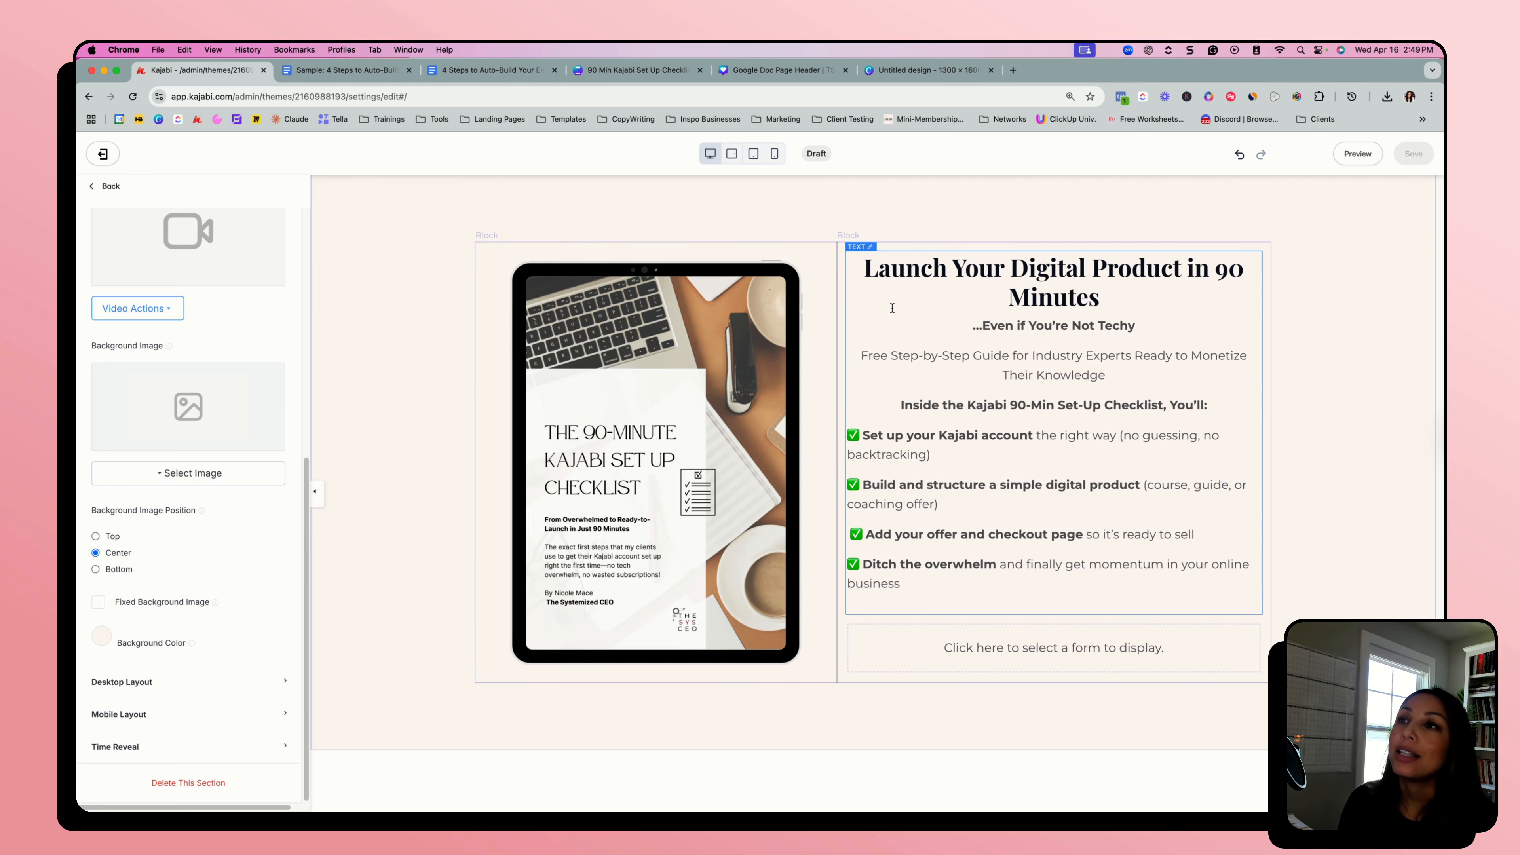
- Set the form block's left and right inside spacing to 50 in its desktop layout
left_click(892, 307)
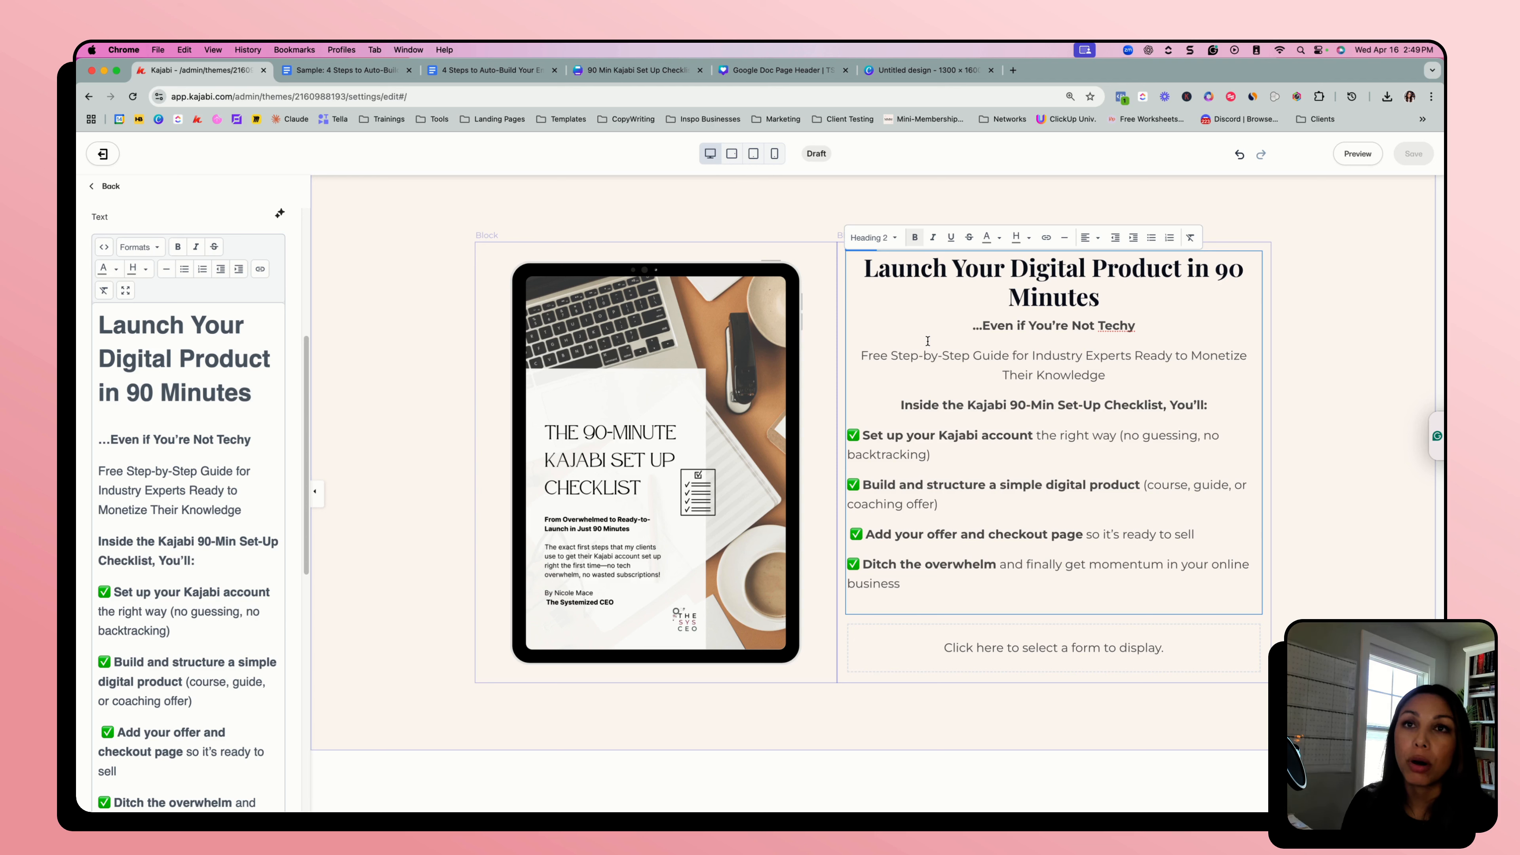
scroll(212, 487, "down", 10)
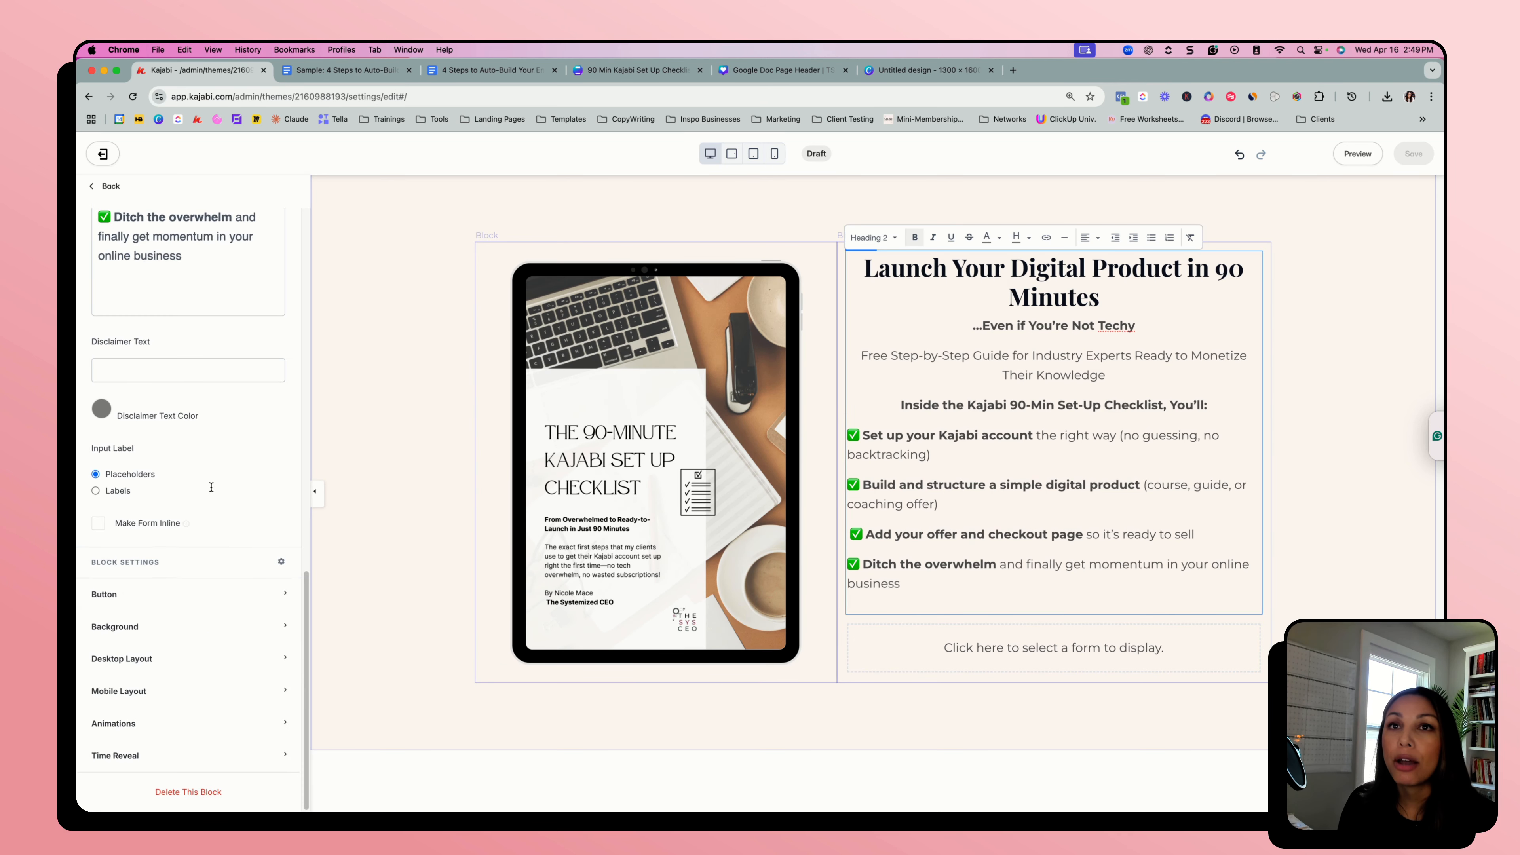
left_click(176, 663)
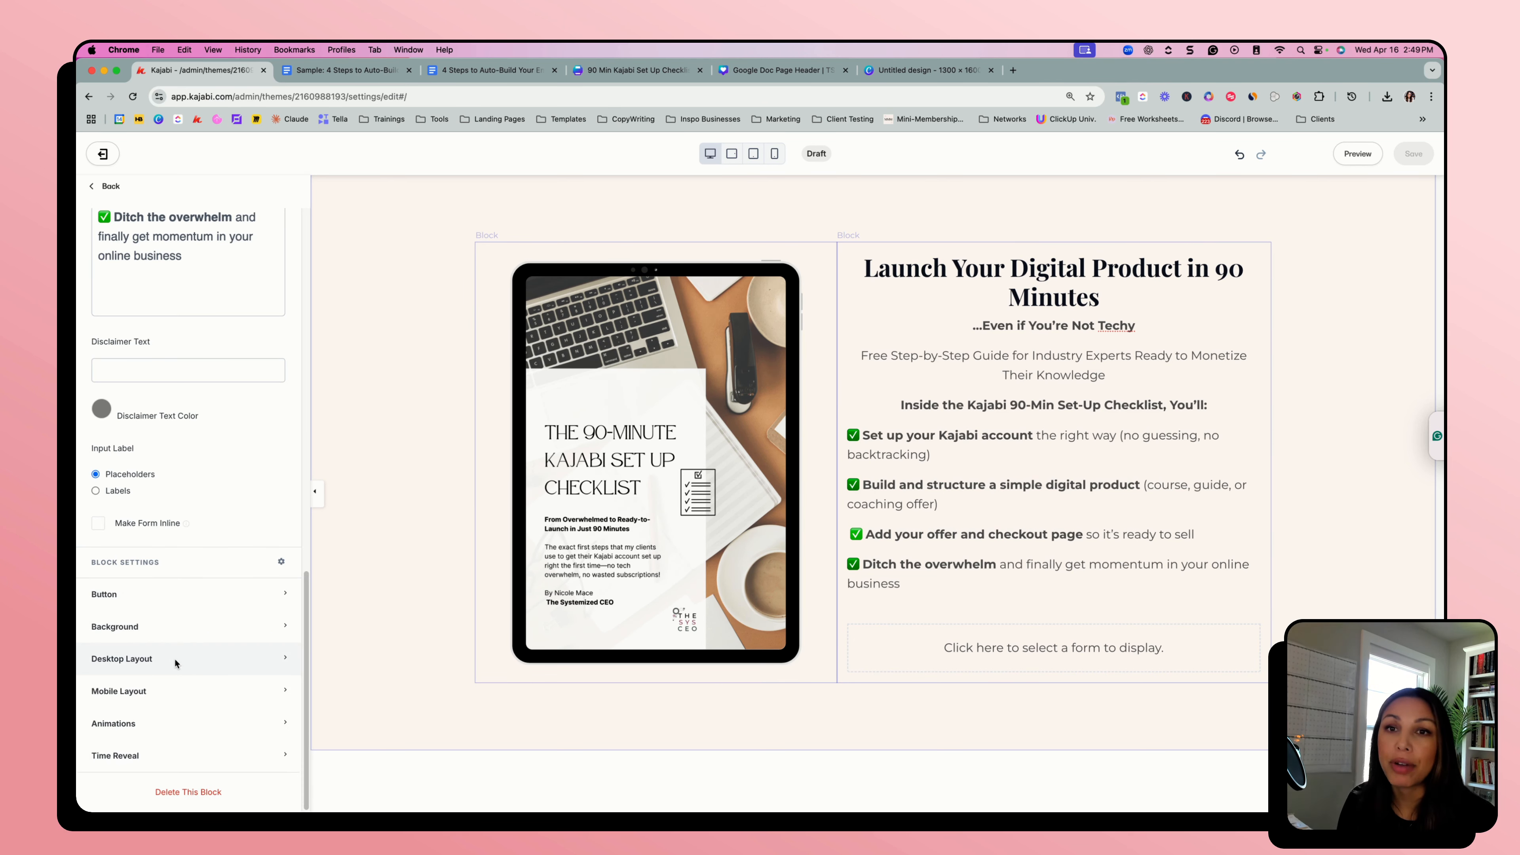
scroll(176, 653, "down", 5)
left_click(106, 535)
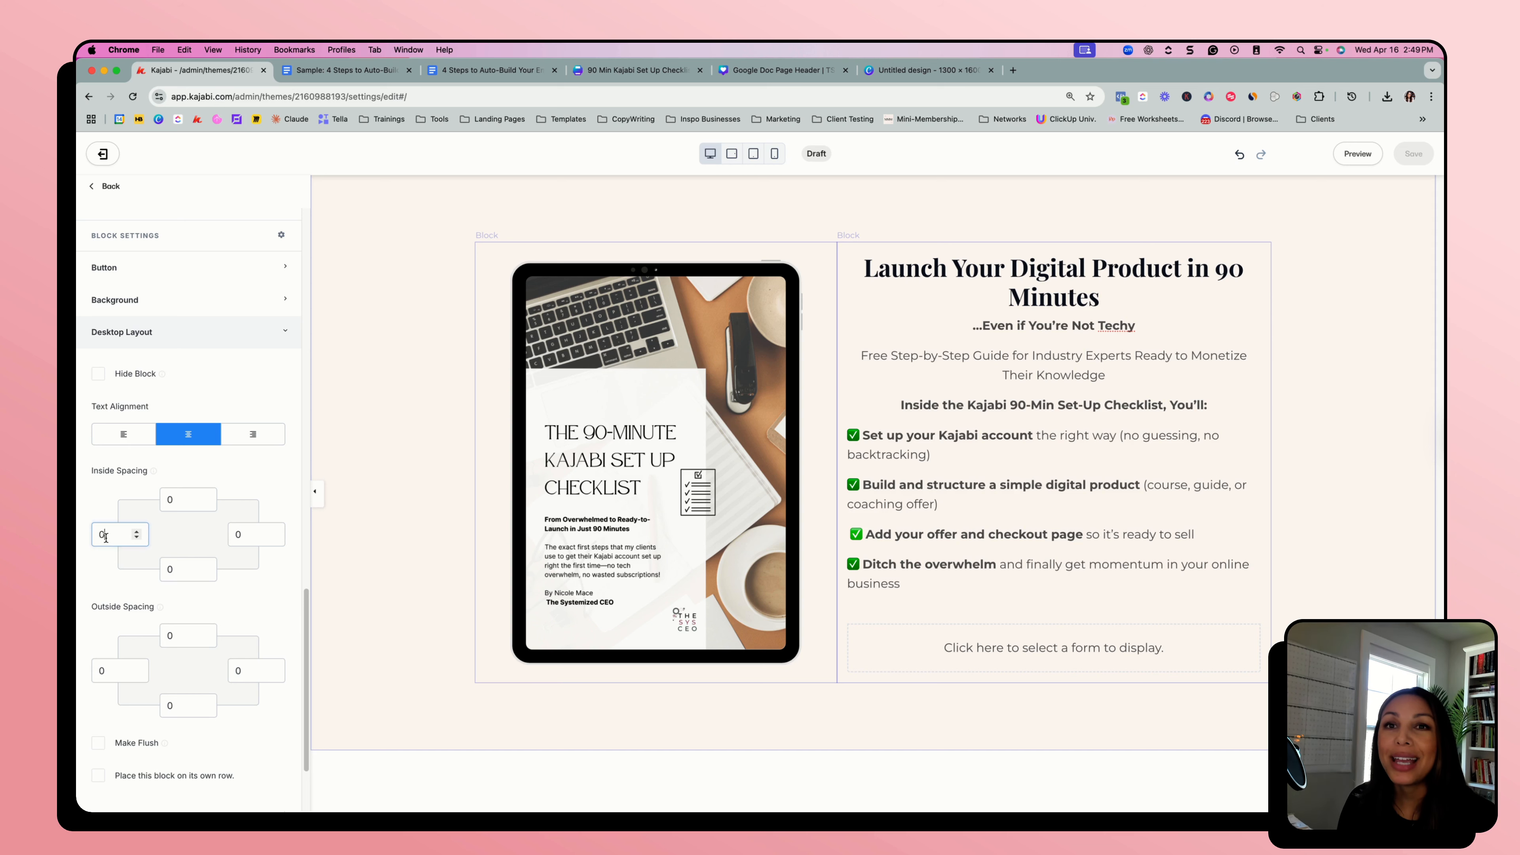
left_click_drag(105, 535, 96, 535)
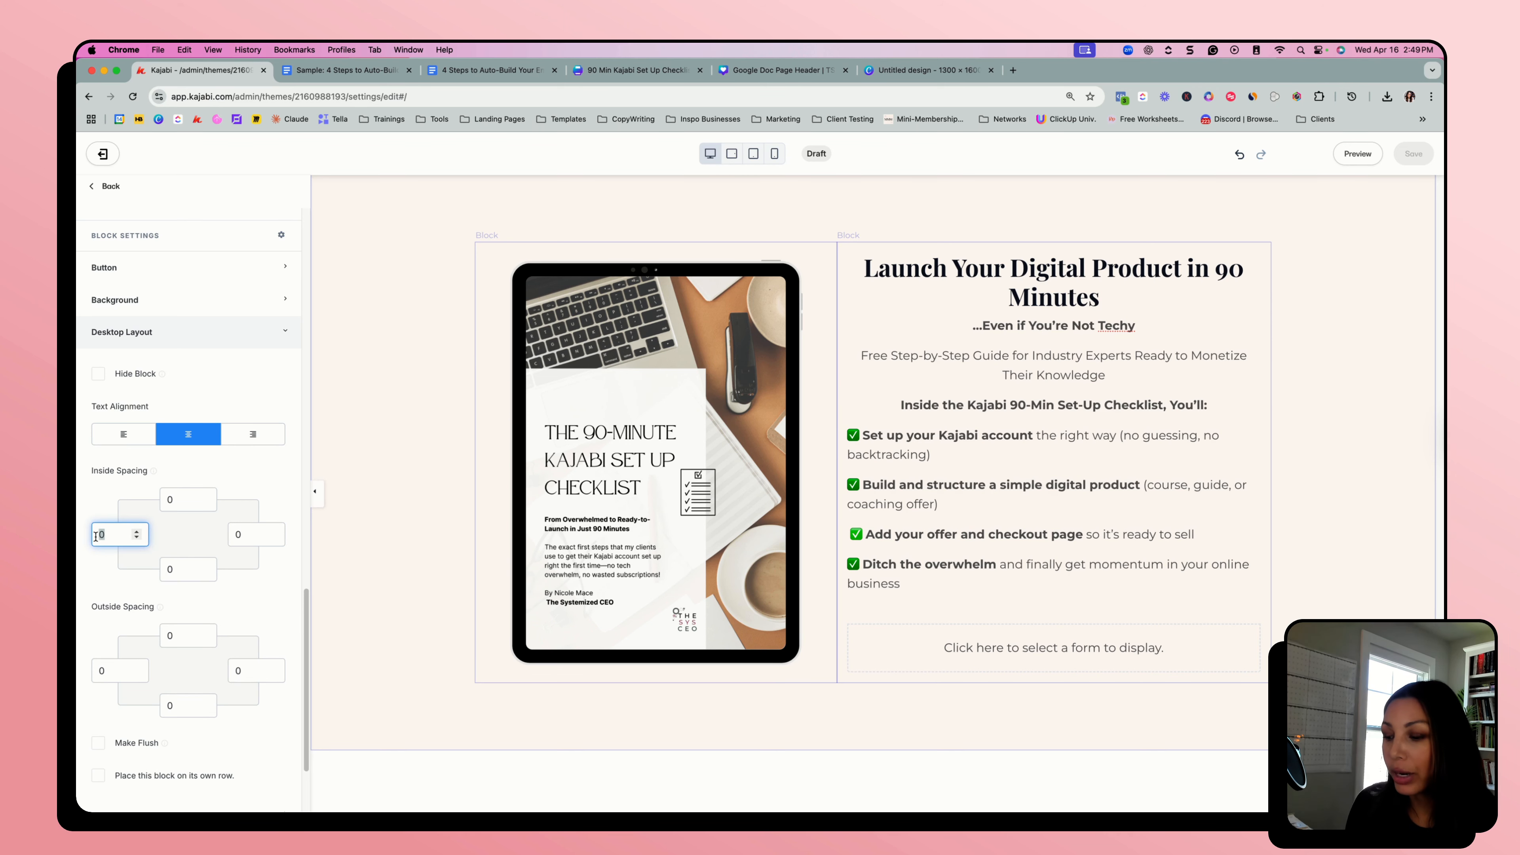
type("50")
key("Tab")
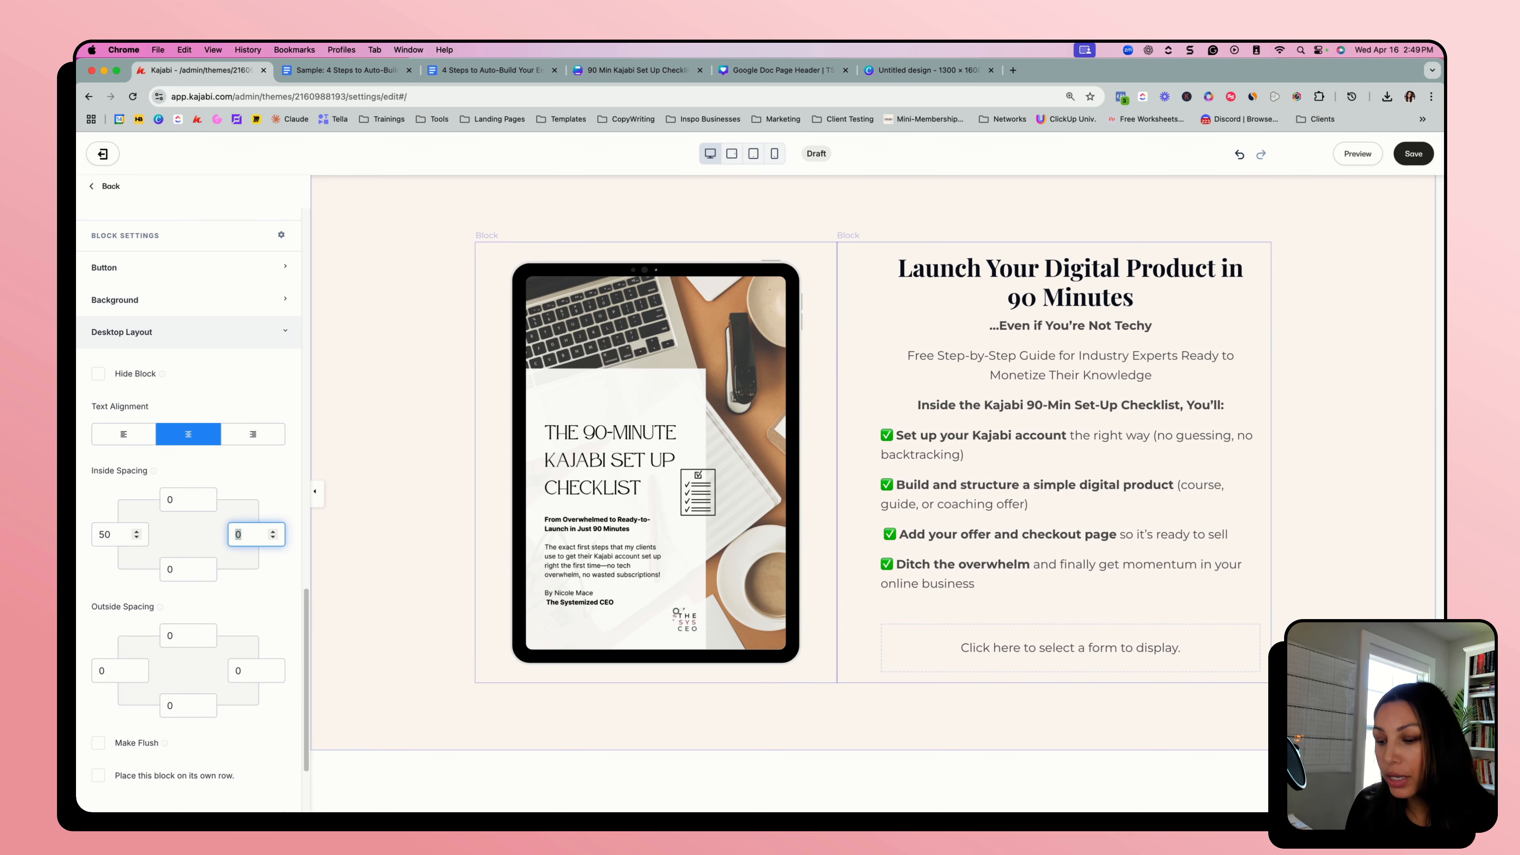
type("50")
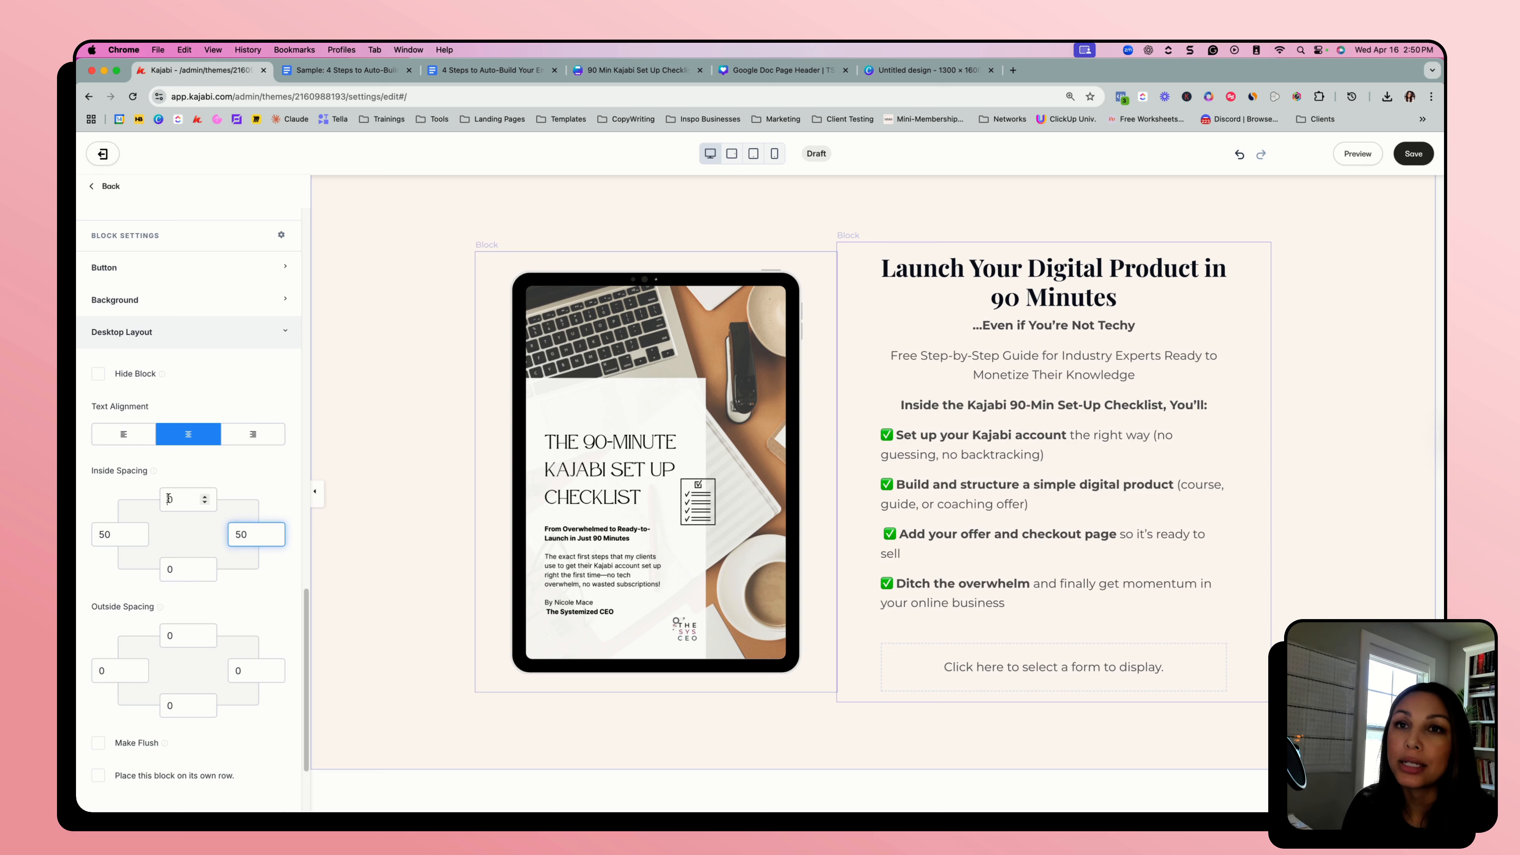
- Set the form block's top and bottom inside spacing to 30 and save the page
left_click(168, 499)
type("3")
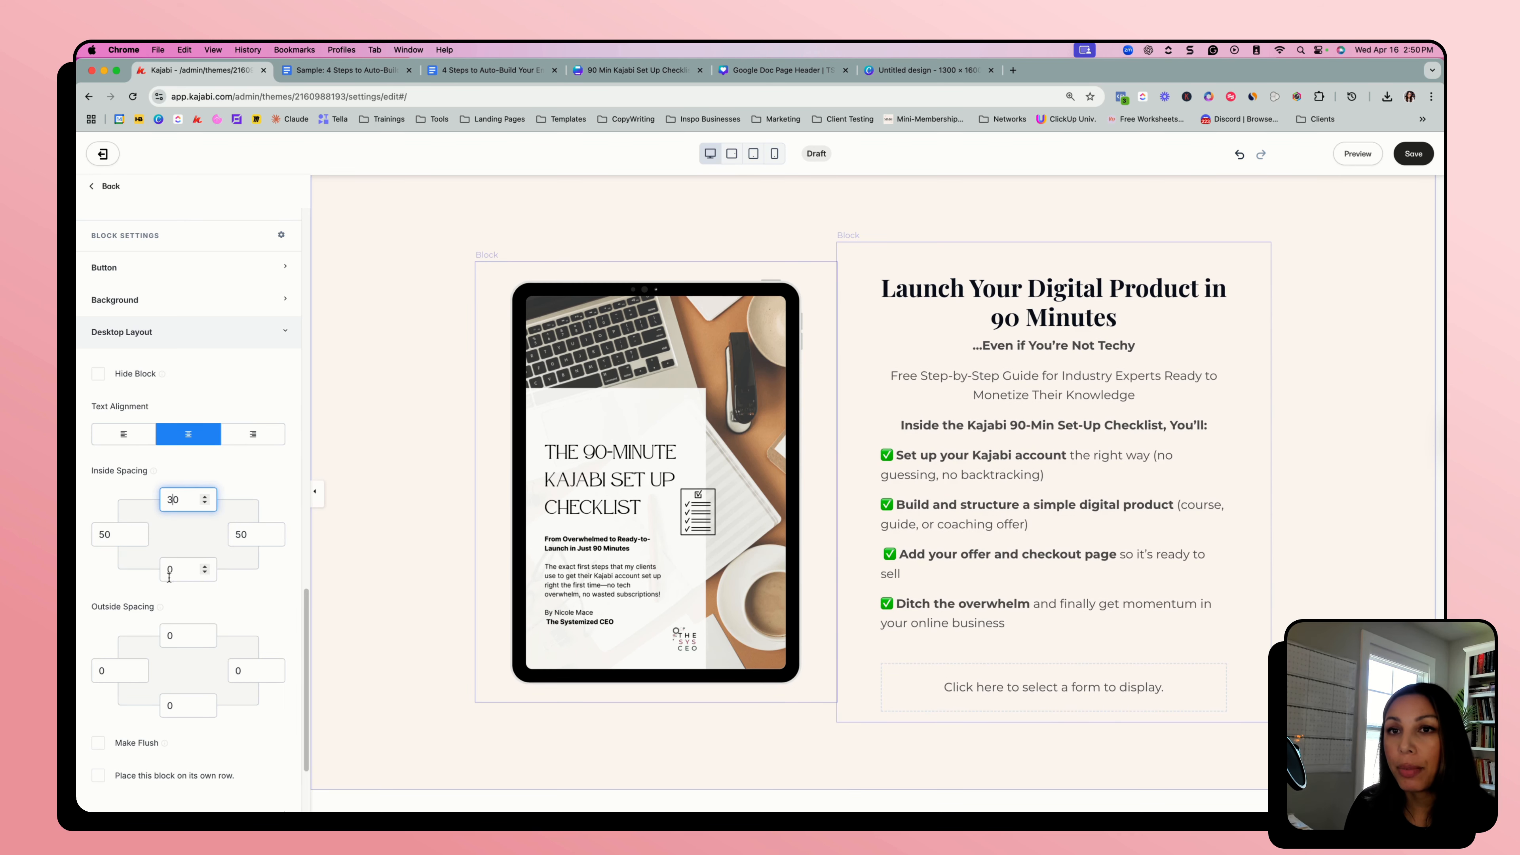
left_click(169, 569)
type("3")
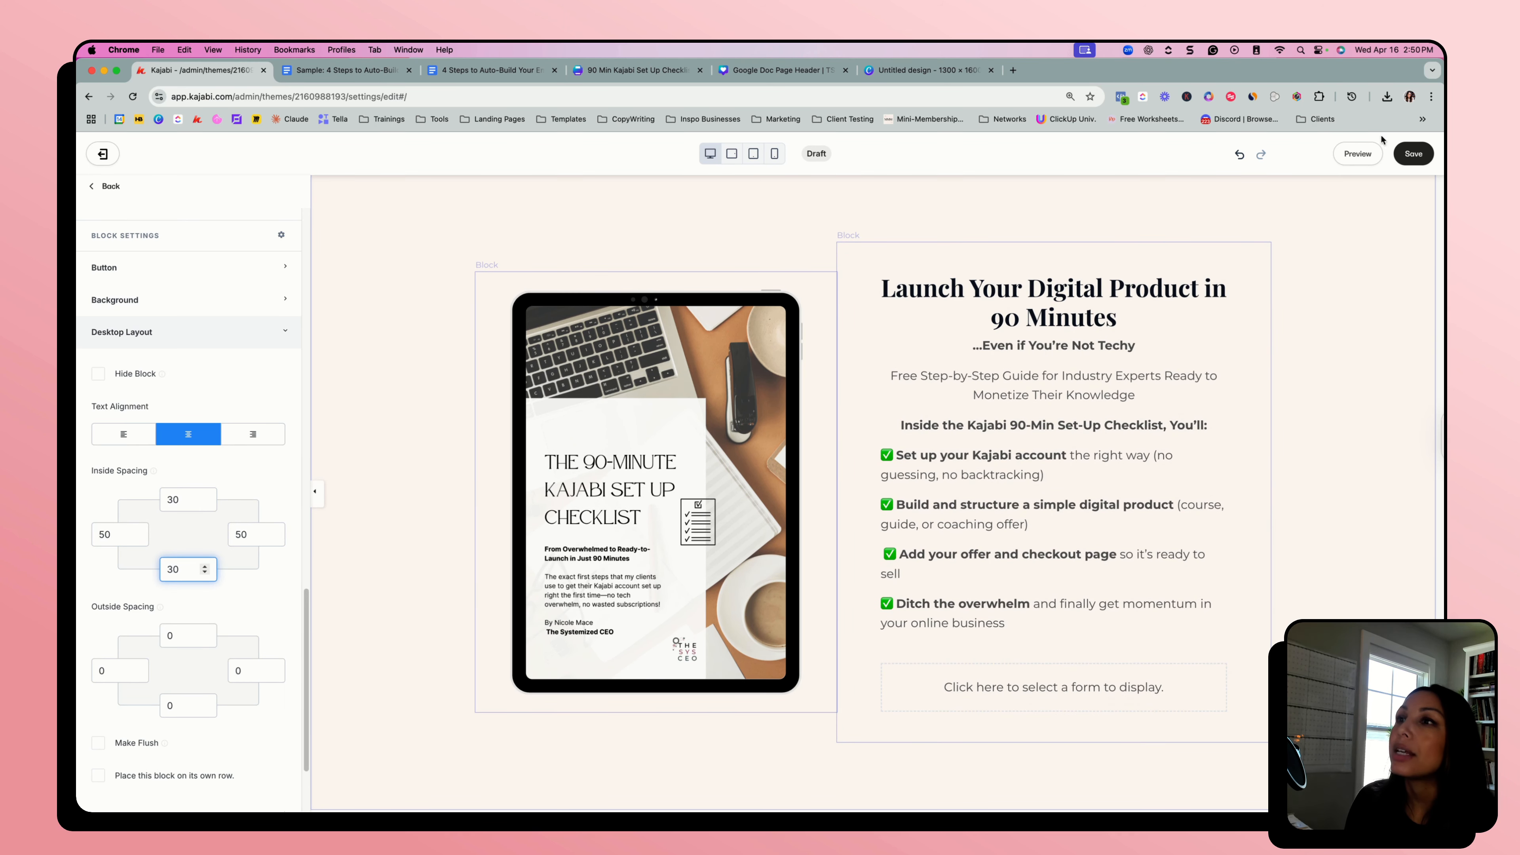
left_click(1410, 156)
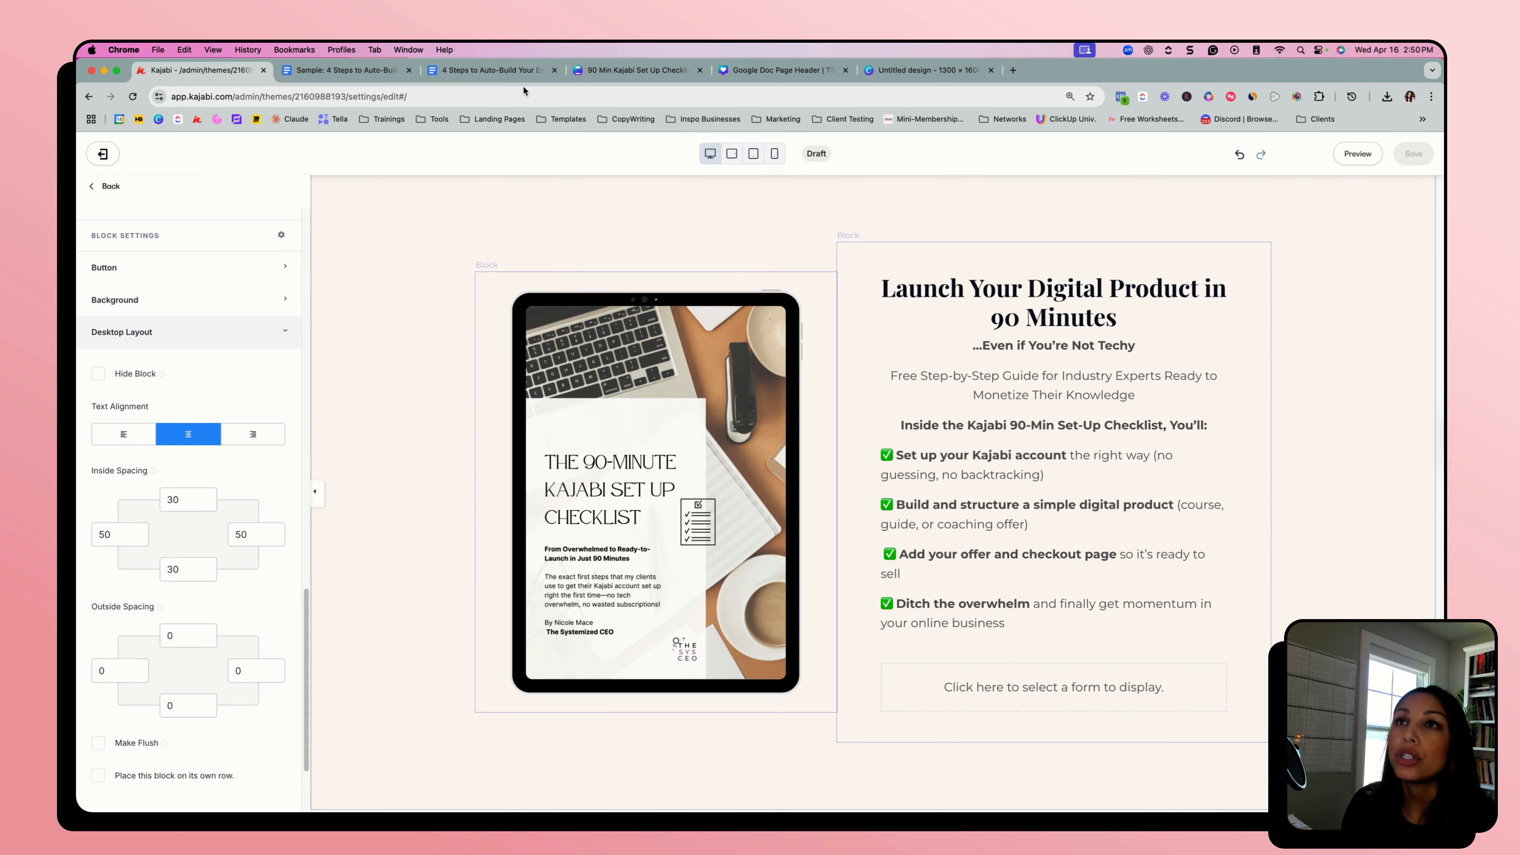
- Switch to the "4 Steps to Auto-Build Your Email List in Kajabi" document and review the outline of the four steps
left_click(519, 71)
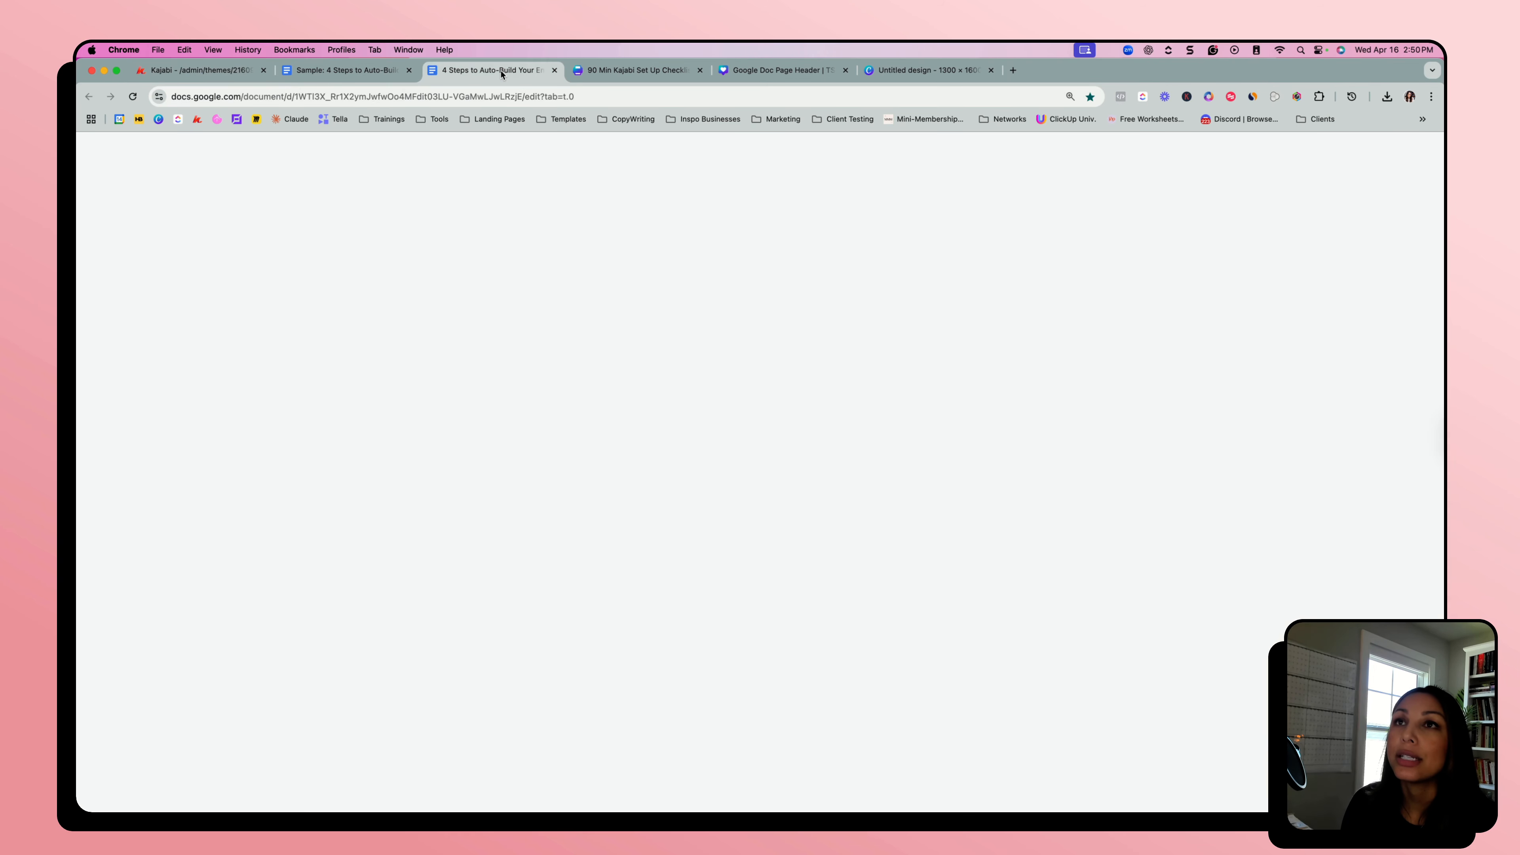
scroll(616, 430, "up", 8)
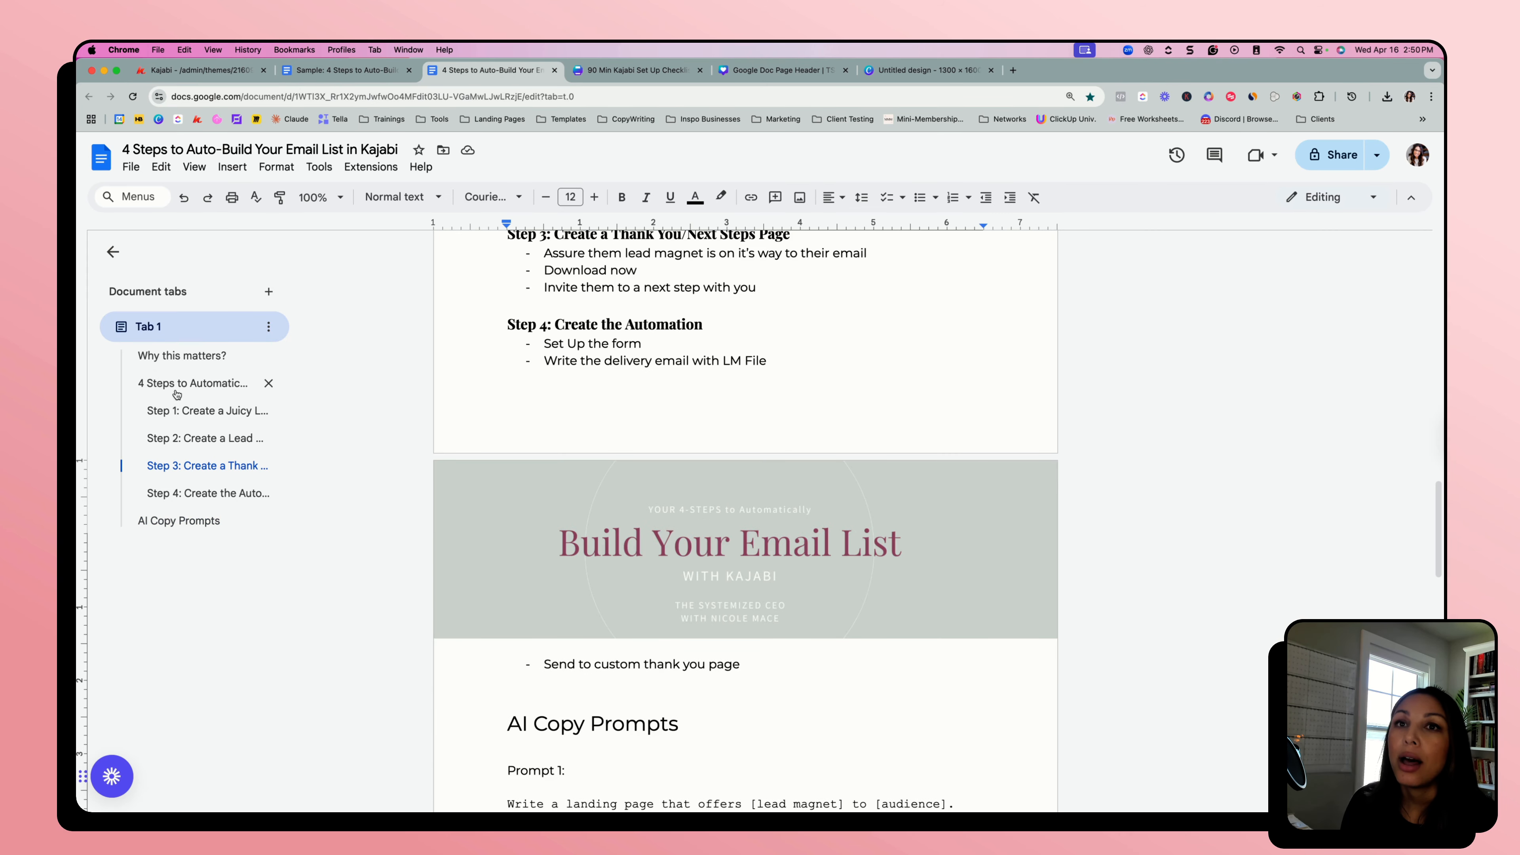
left_click(201, 383)
scroll(597, 421, "down", 3)
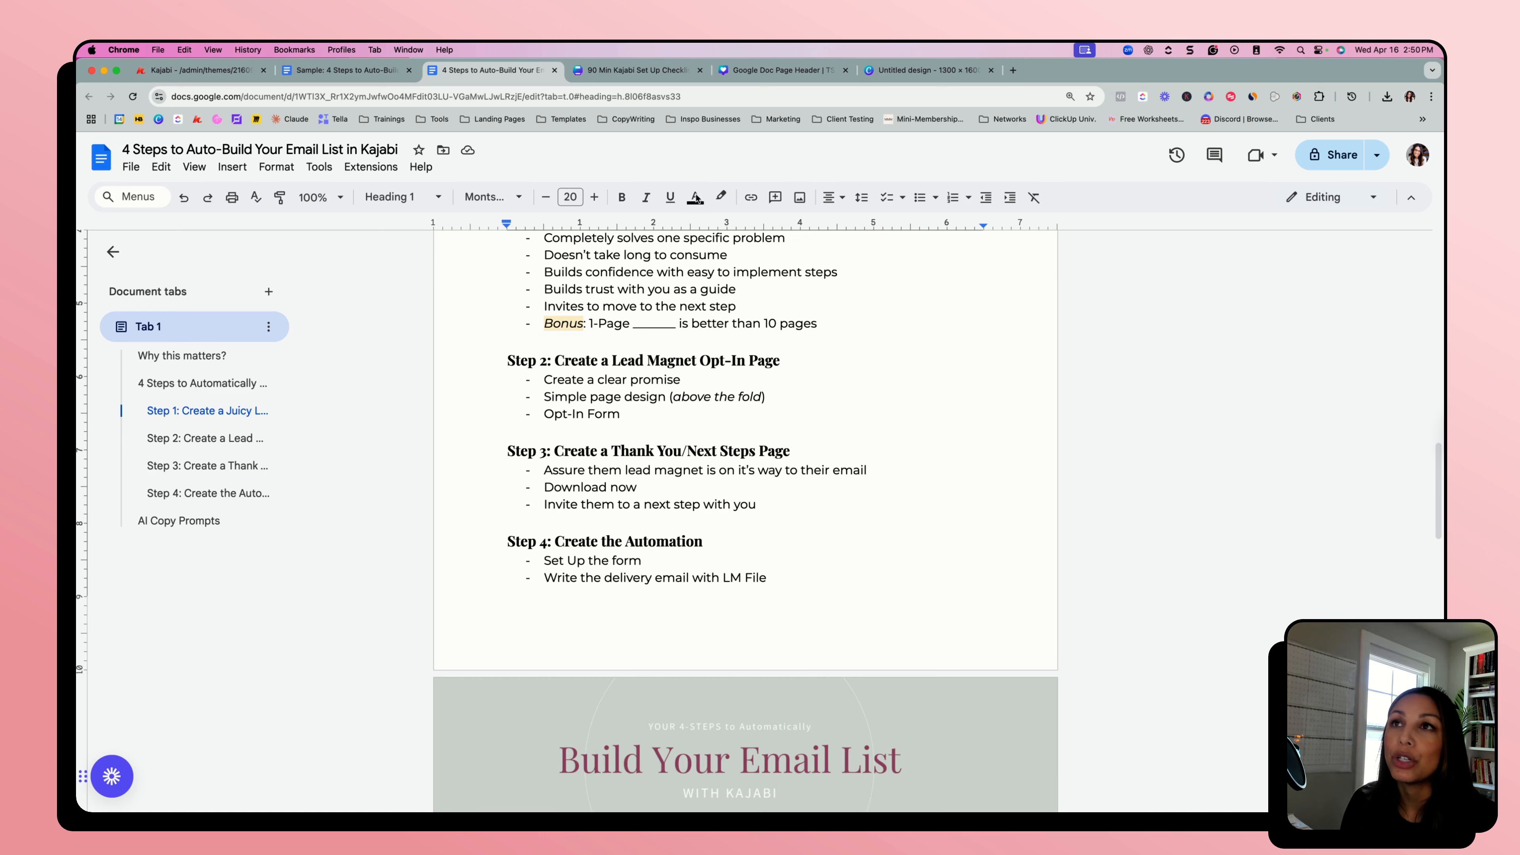
- Return to the Kajabi page editor and, from the opt-in block's form settings, create and save a new form titled "Sample"
left_click(198, 70)
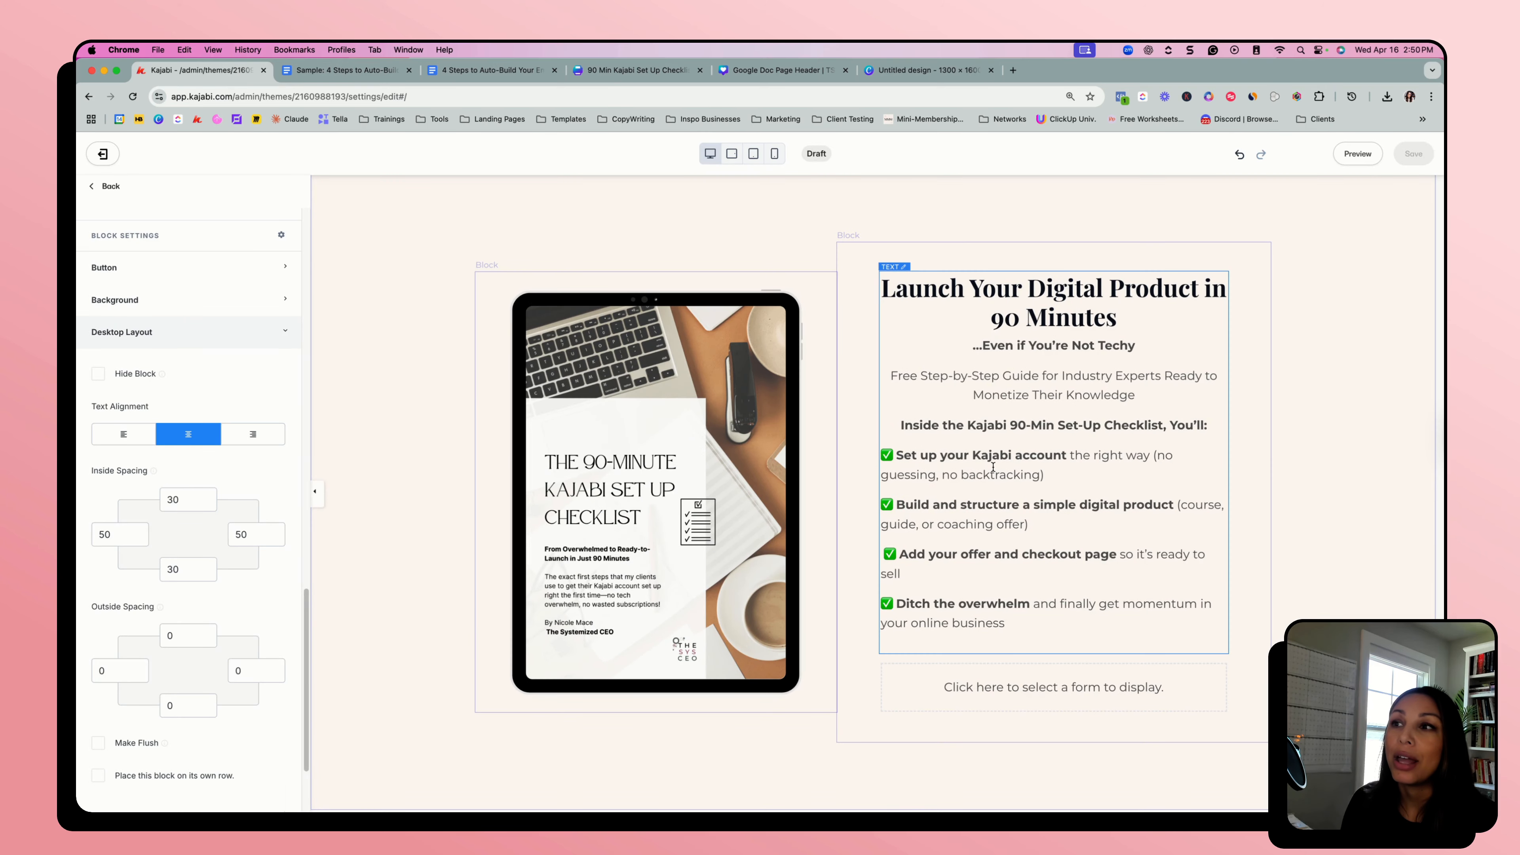
left_click(931, 692)
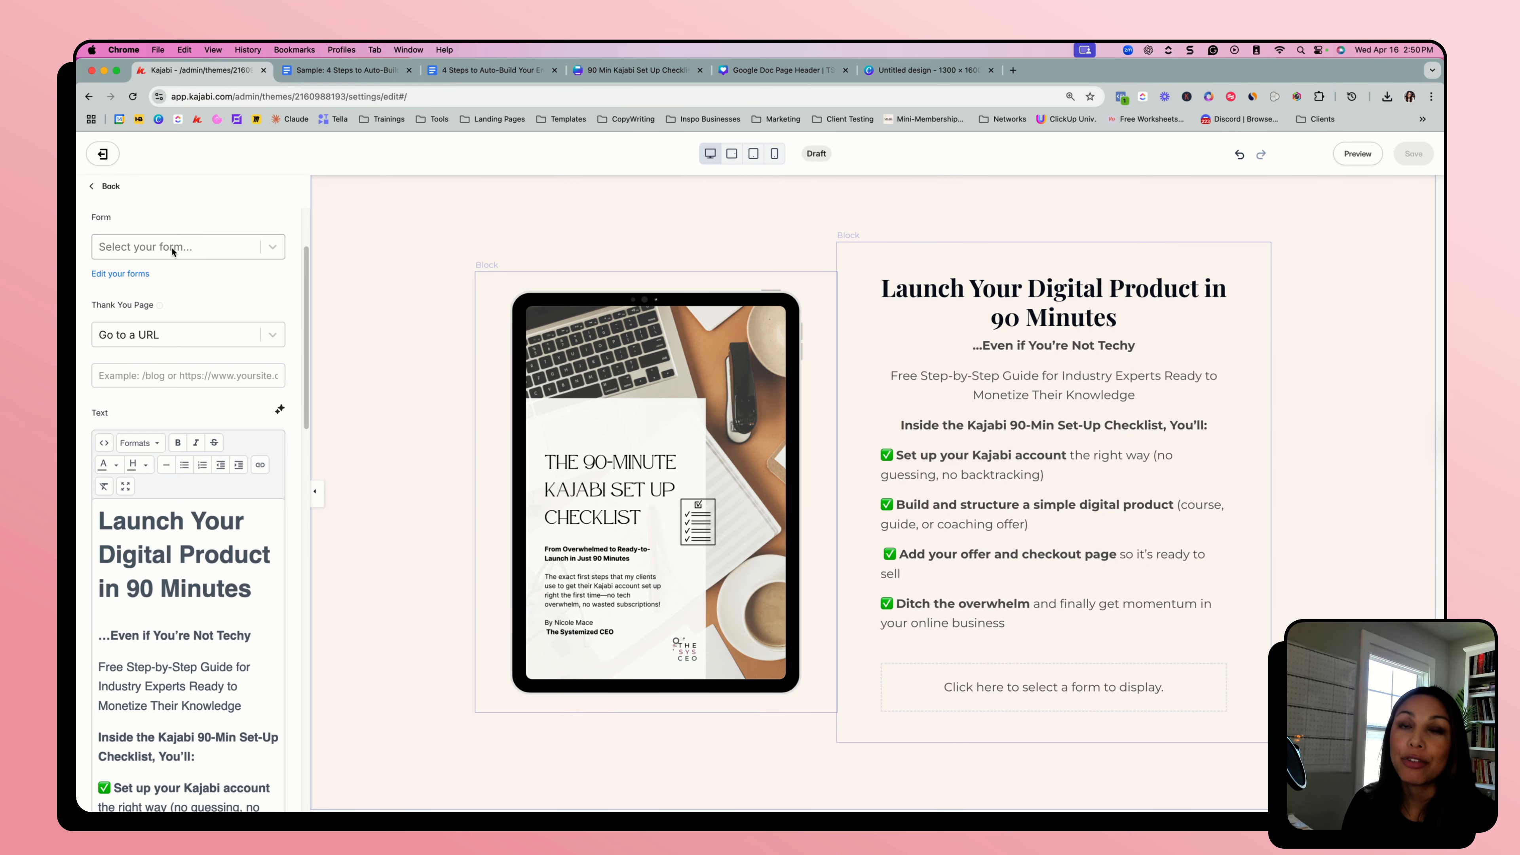
left_click(129, 274)
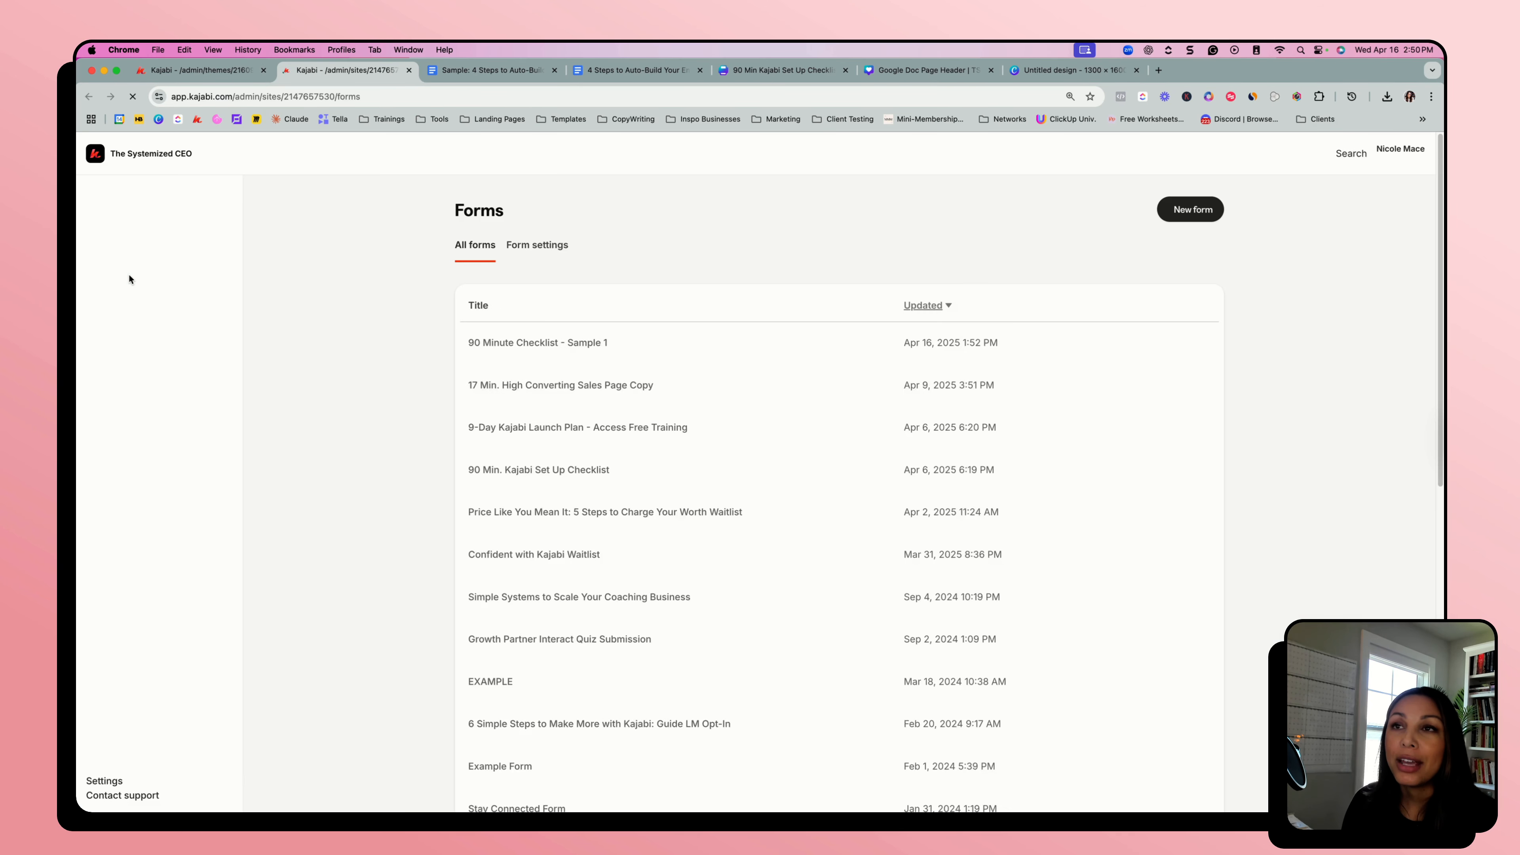
left_click(1205, 211)
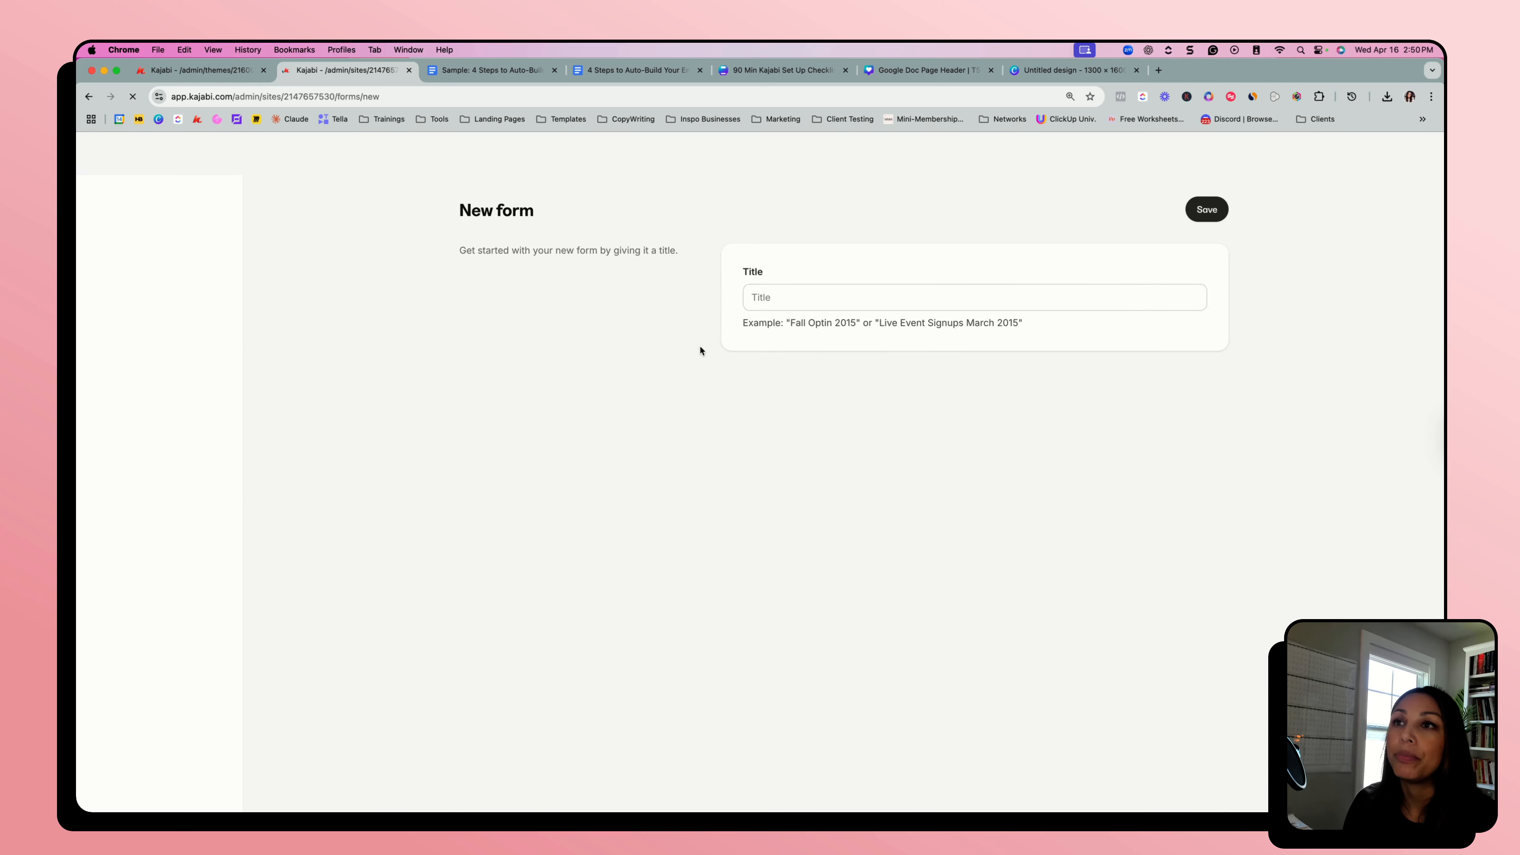
left_click(773, 302)
type("Sample")
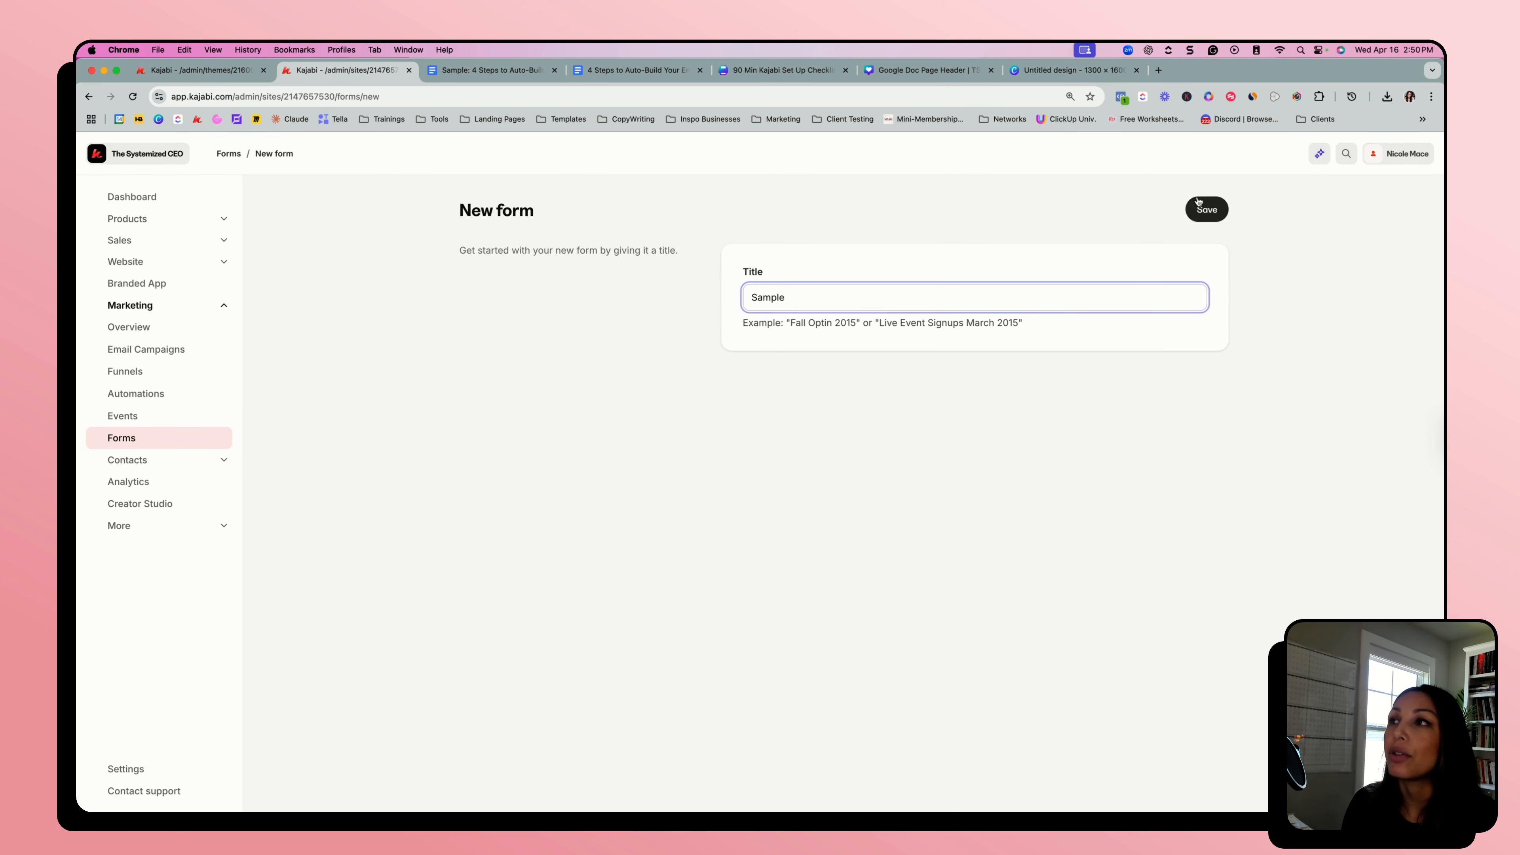
left_click(1200, 210)
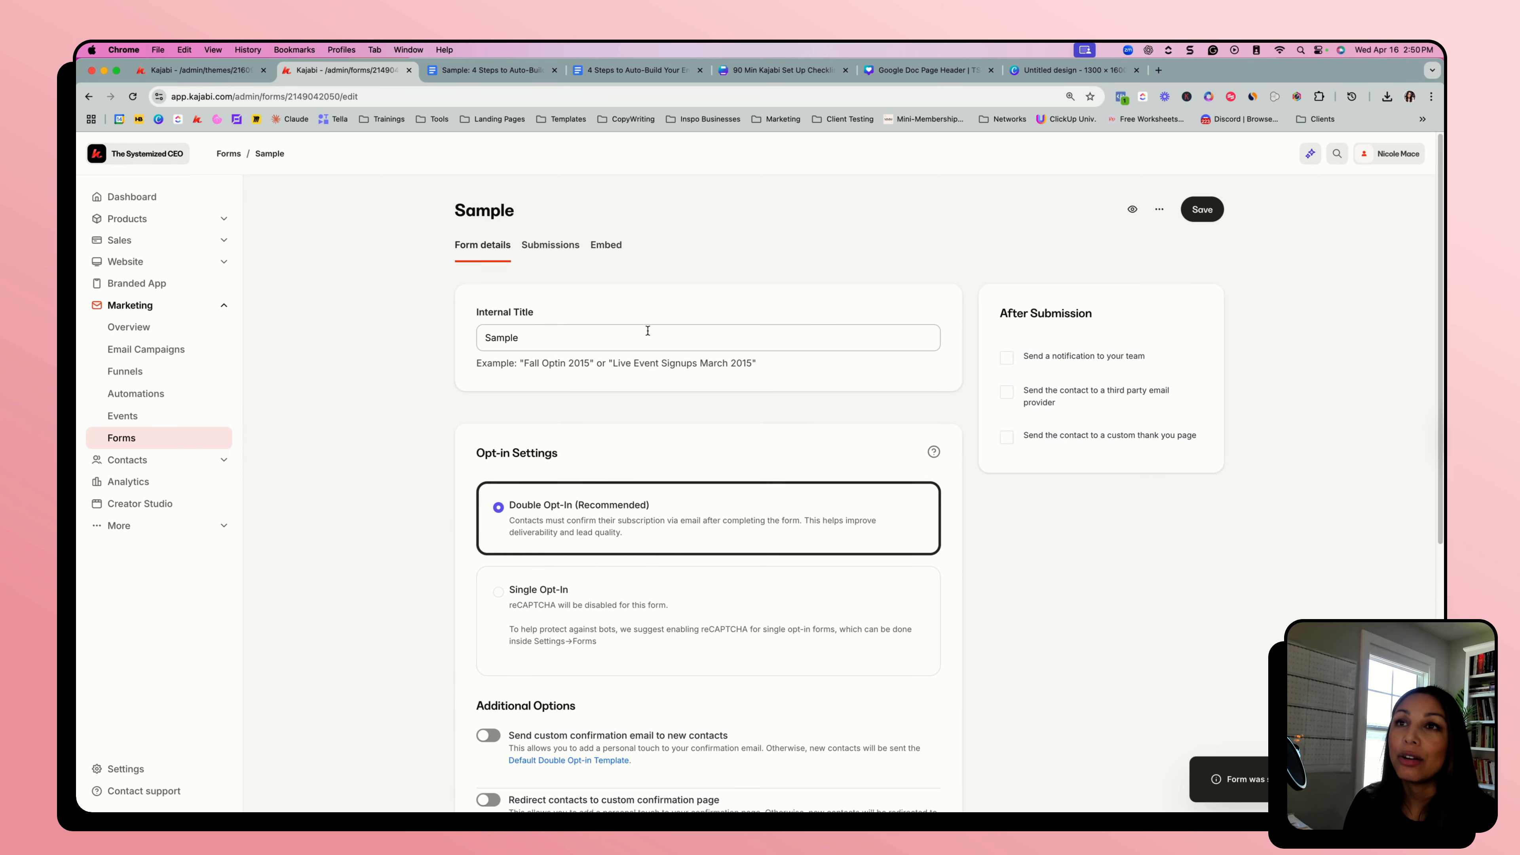
- Change the Sample form's opt-in setting to Single Opt-In and save the form
scroll(648, 330, "down", 3)
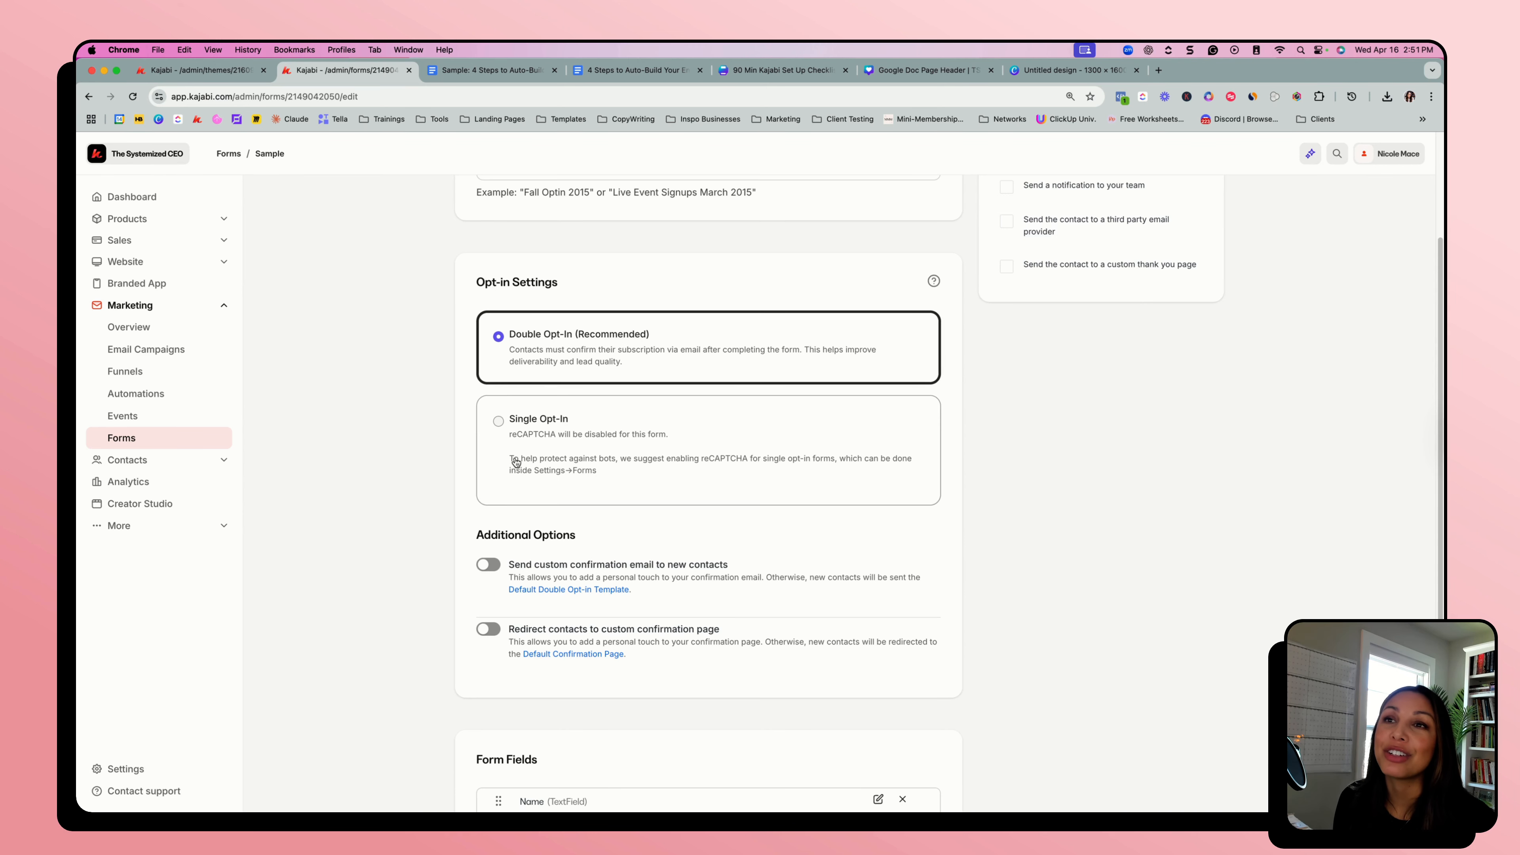
left_click(582, 469)
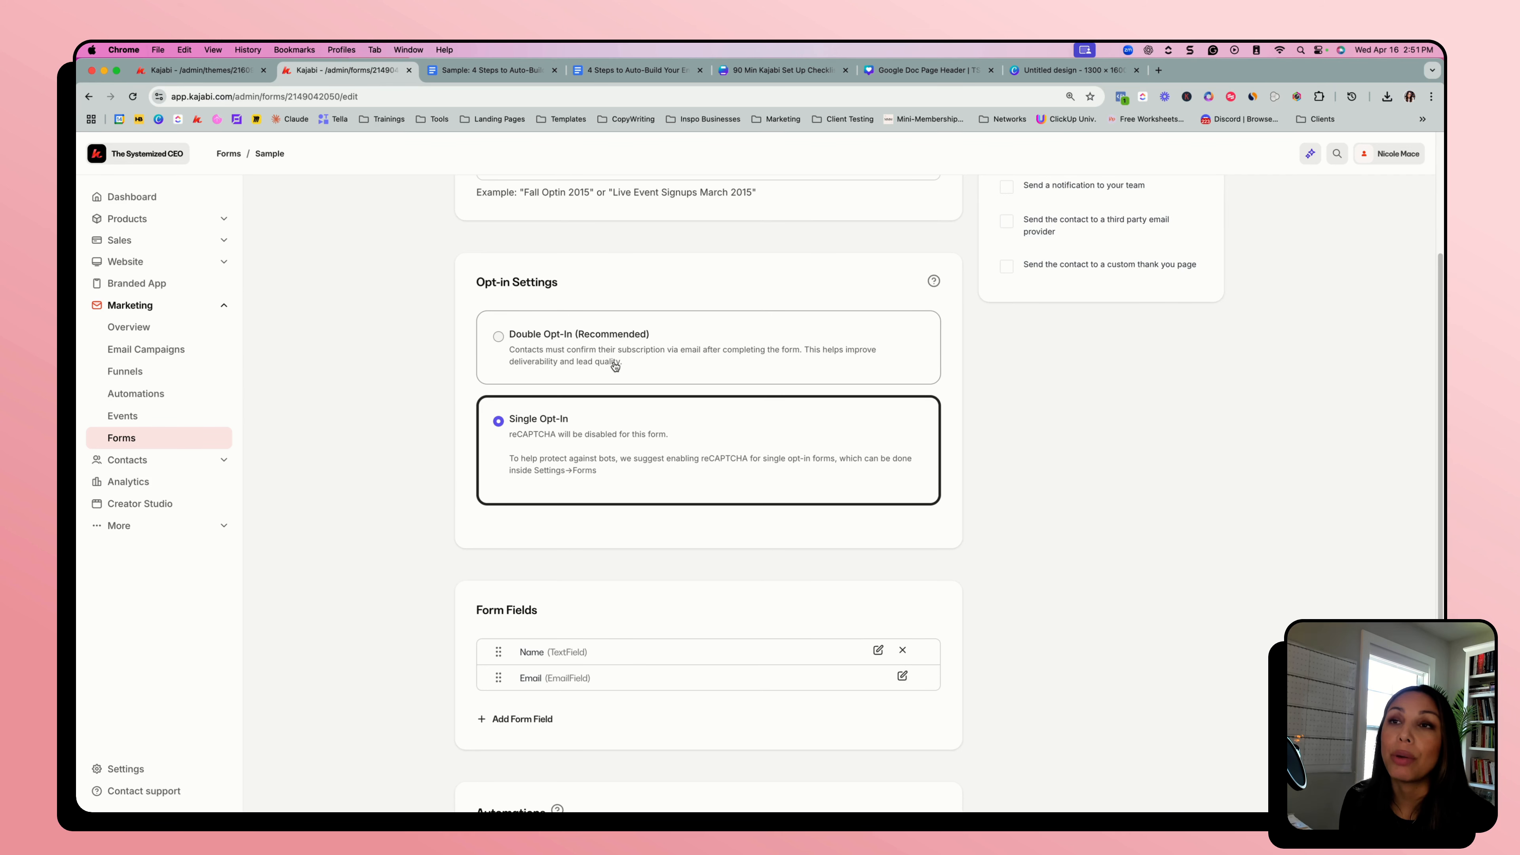
scroll(679, 479, "down", 1)
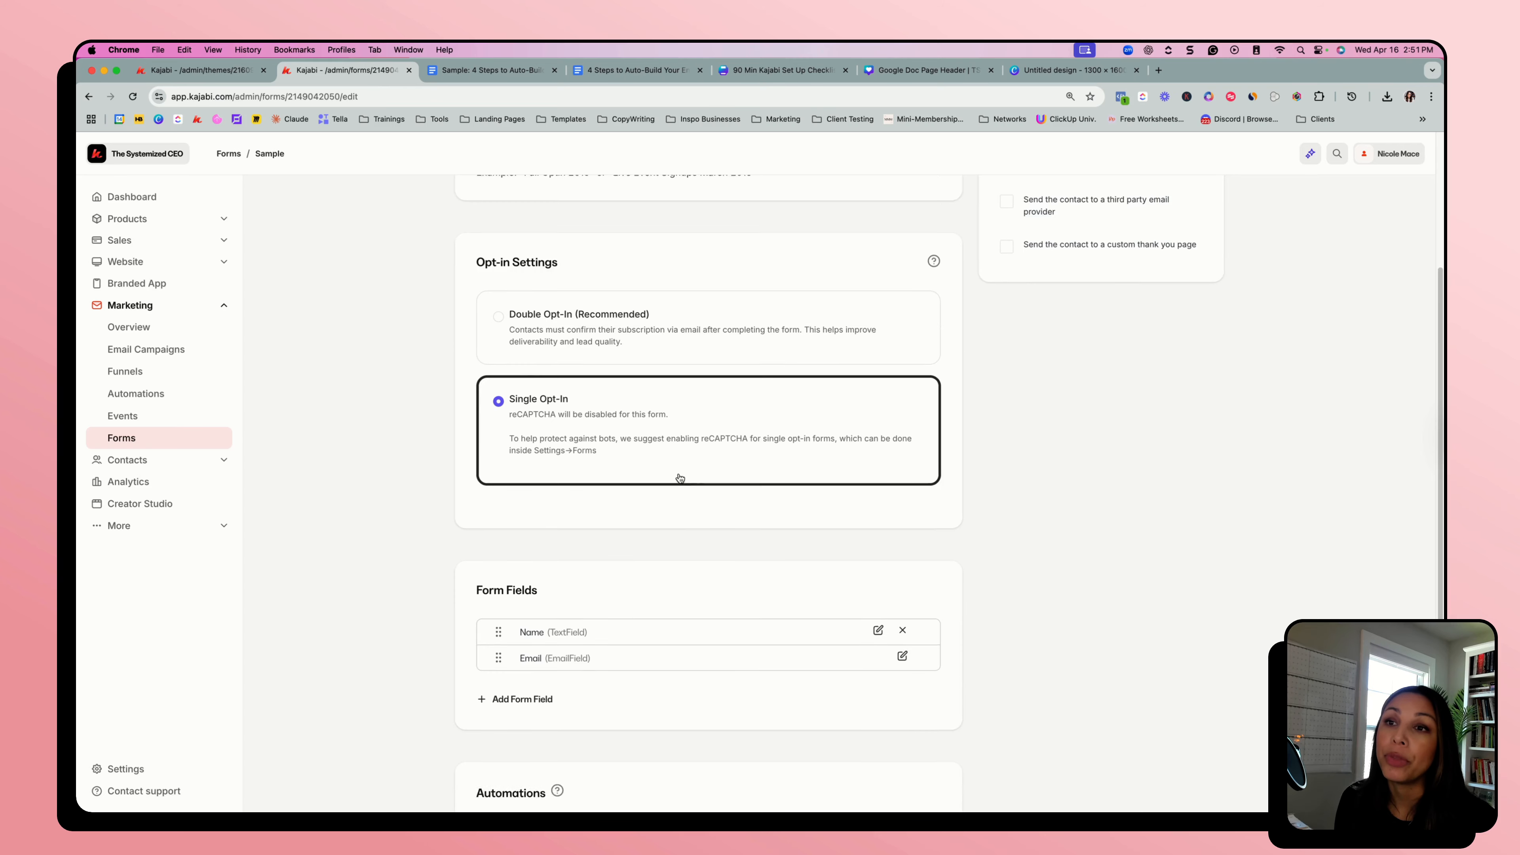
scroll(679, 478, "down", 5)
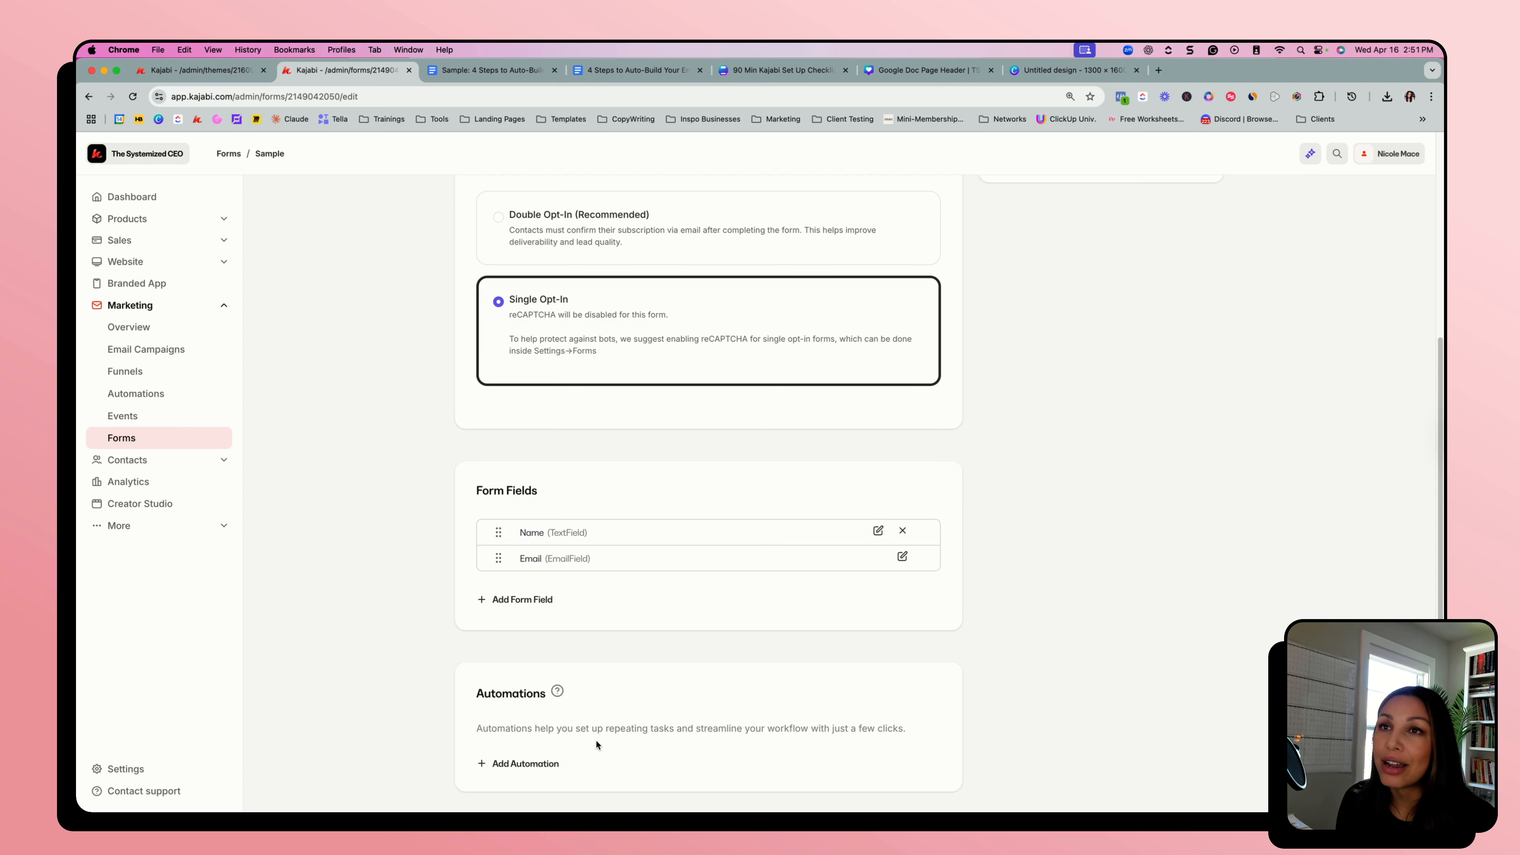
scroll(717, 445, "up", 10)
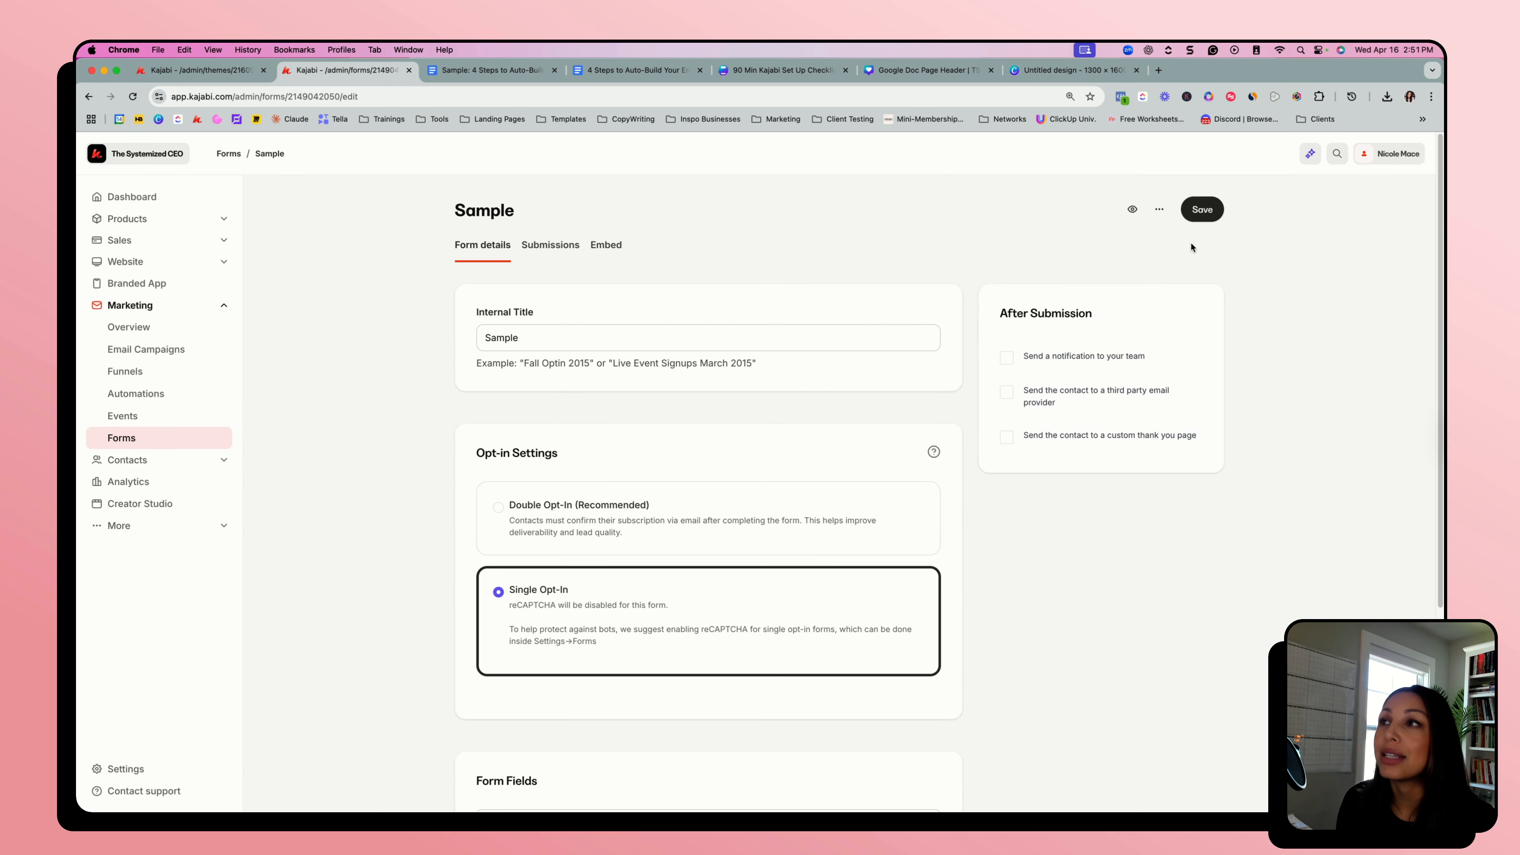
left_click(1208, 211)
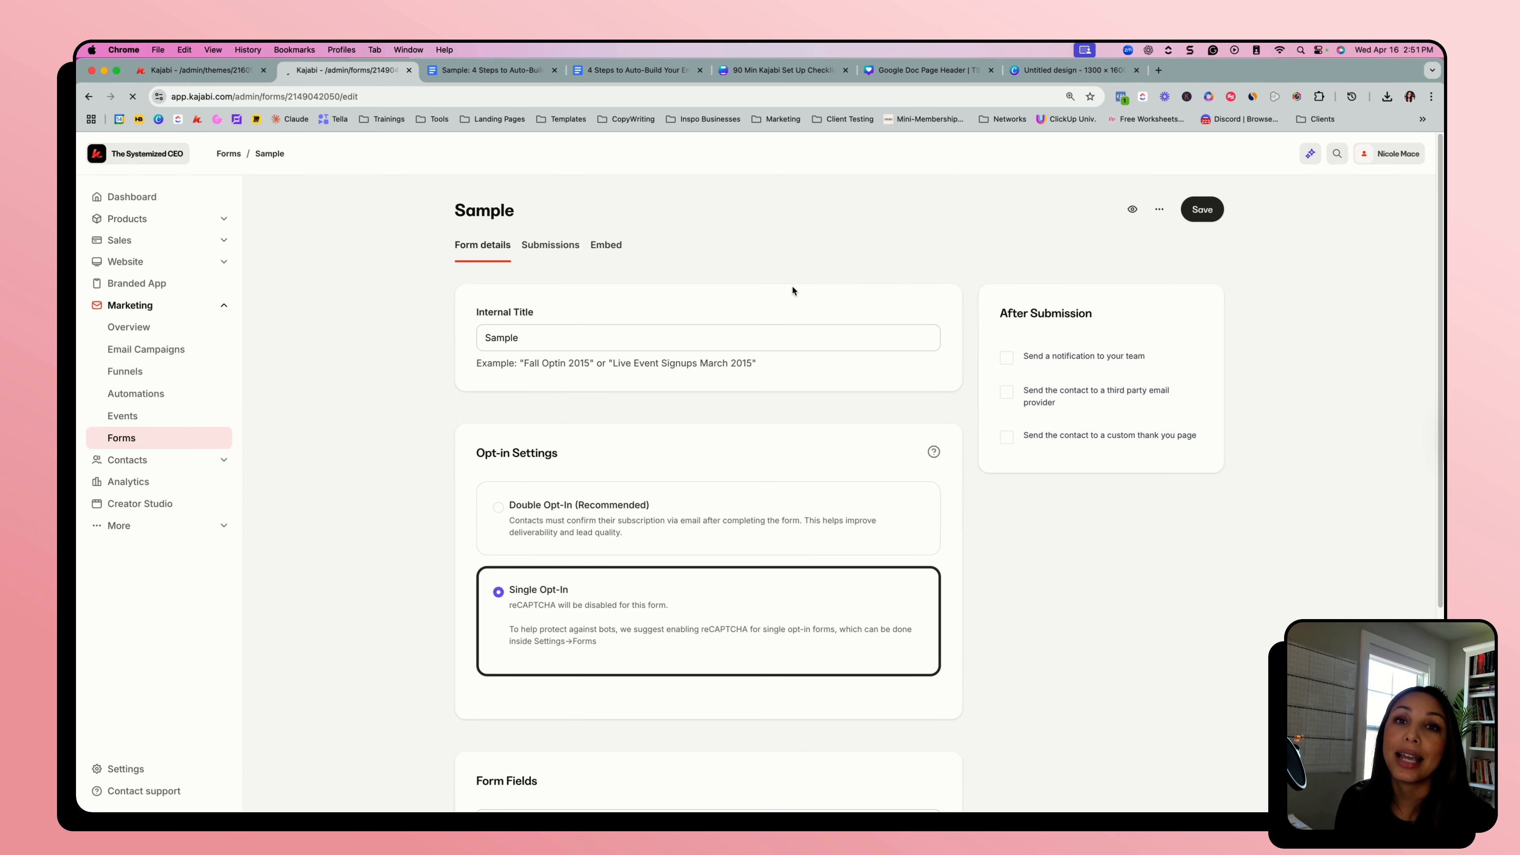
- Back in the page editor, assign the Sample form to the opt-in block and save the page
left_click(189, 70)
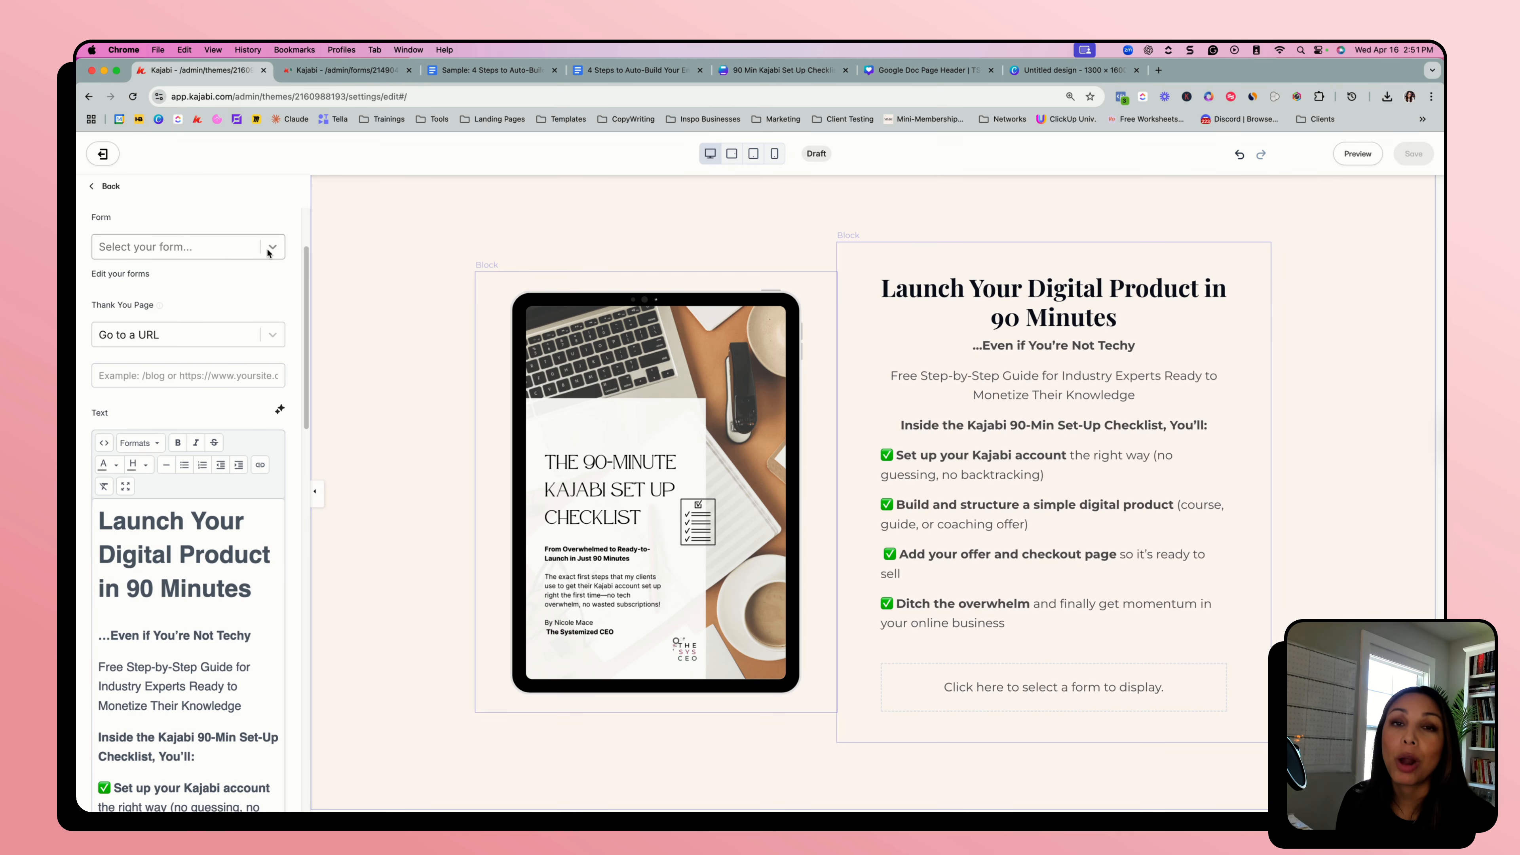
left_click(269, 251)
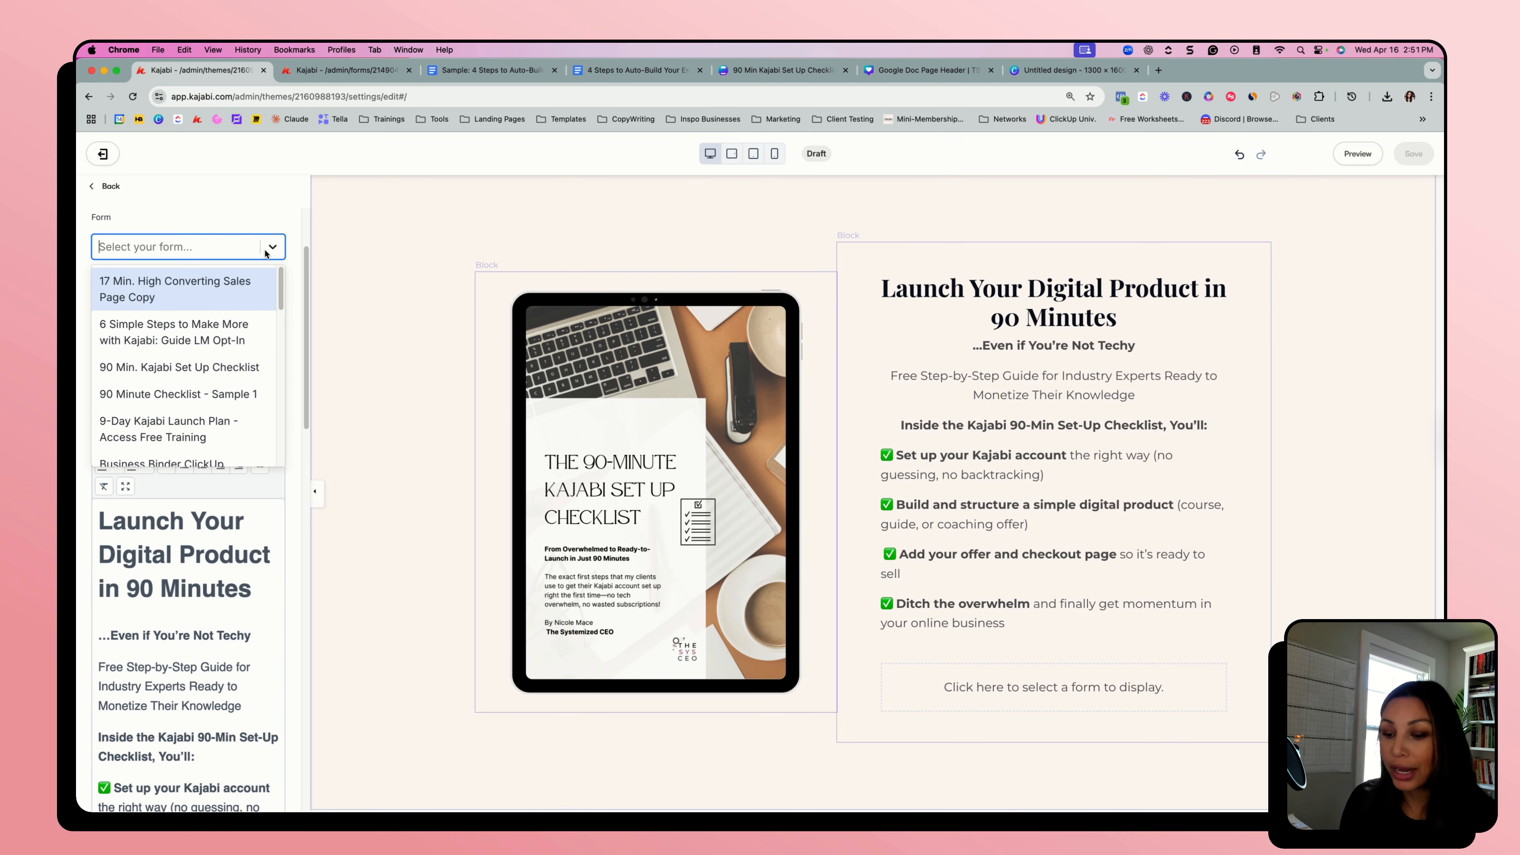
type("sam")
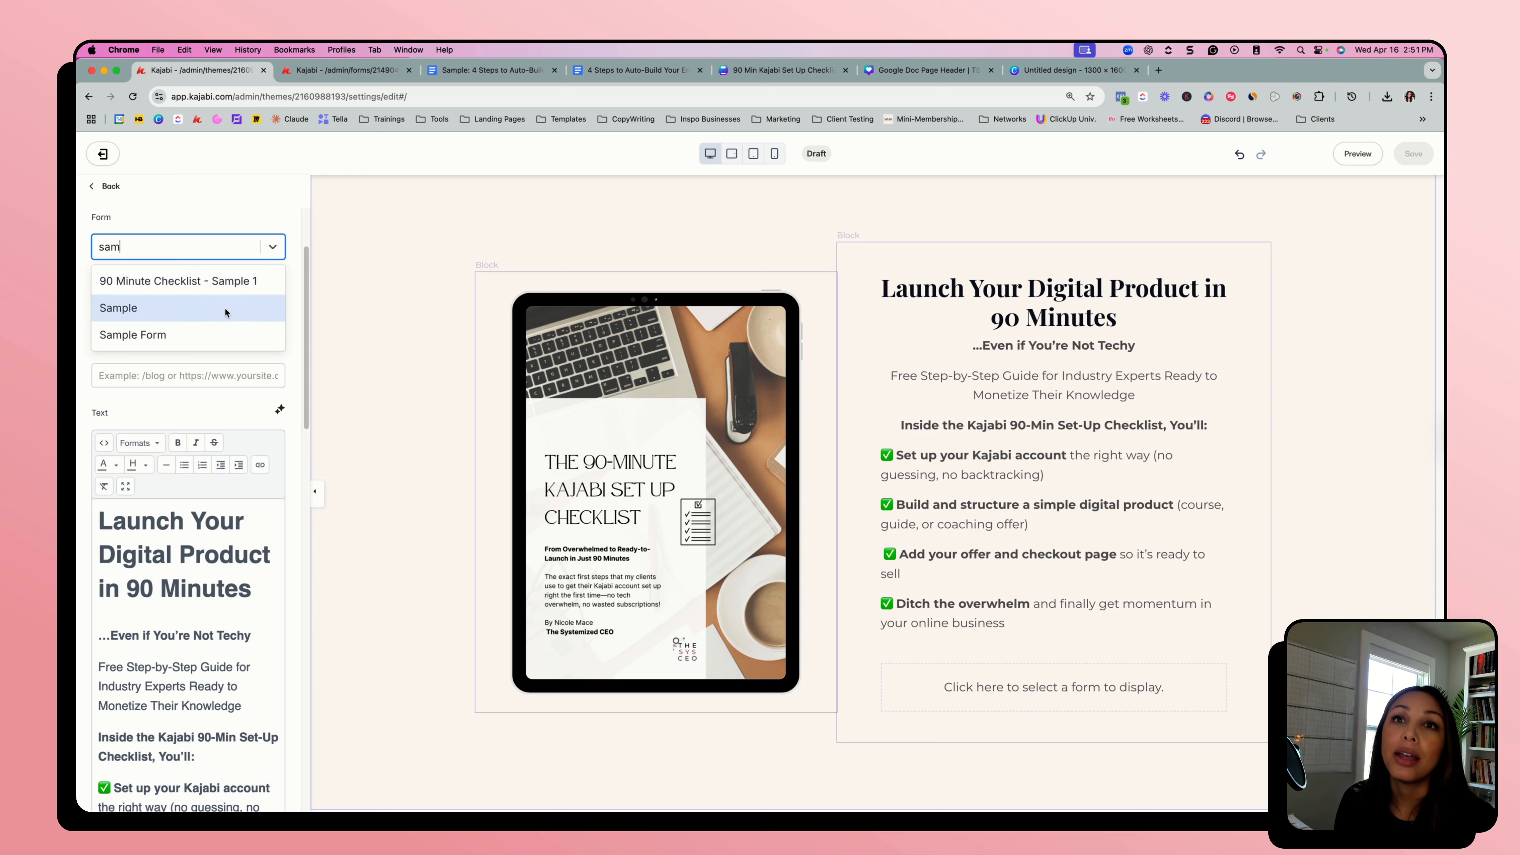
left_click(226, 312)
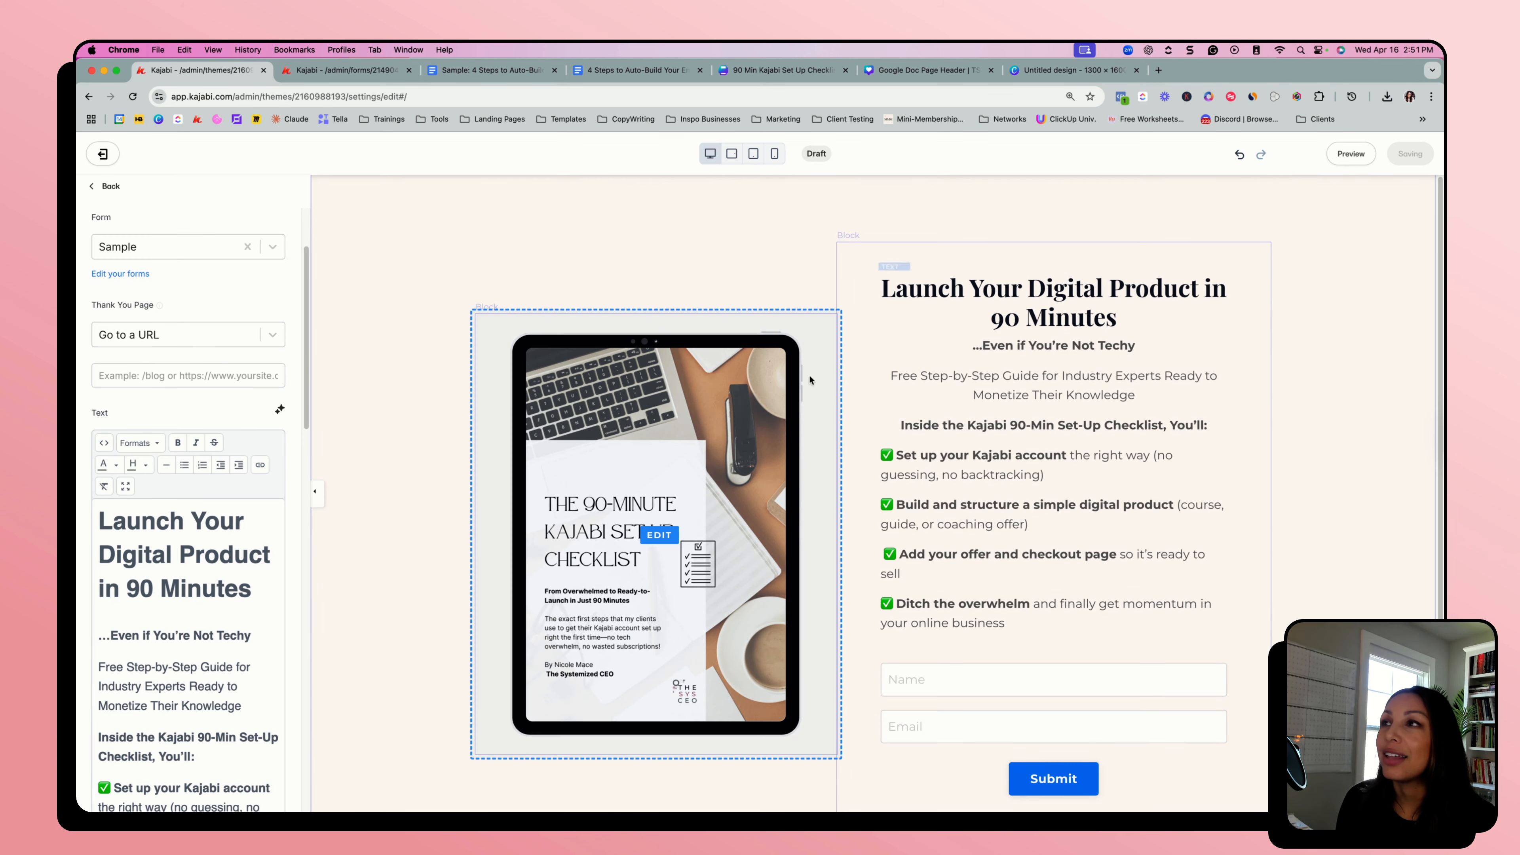
- Change the form's submit button text to "Send It To Me!"
scroll(868, 509, "down", 2)
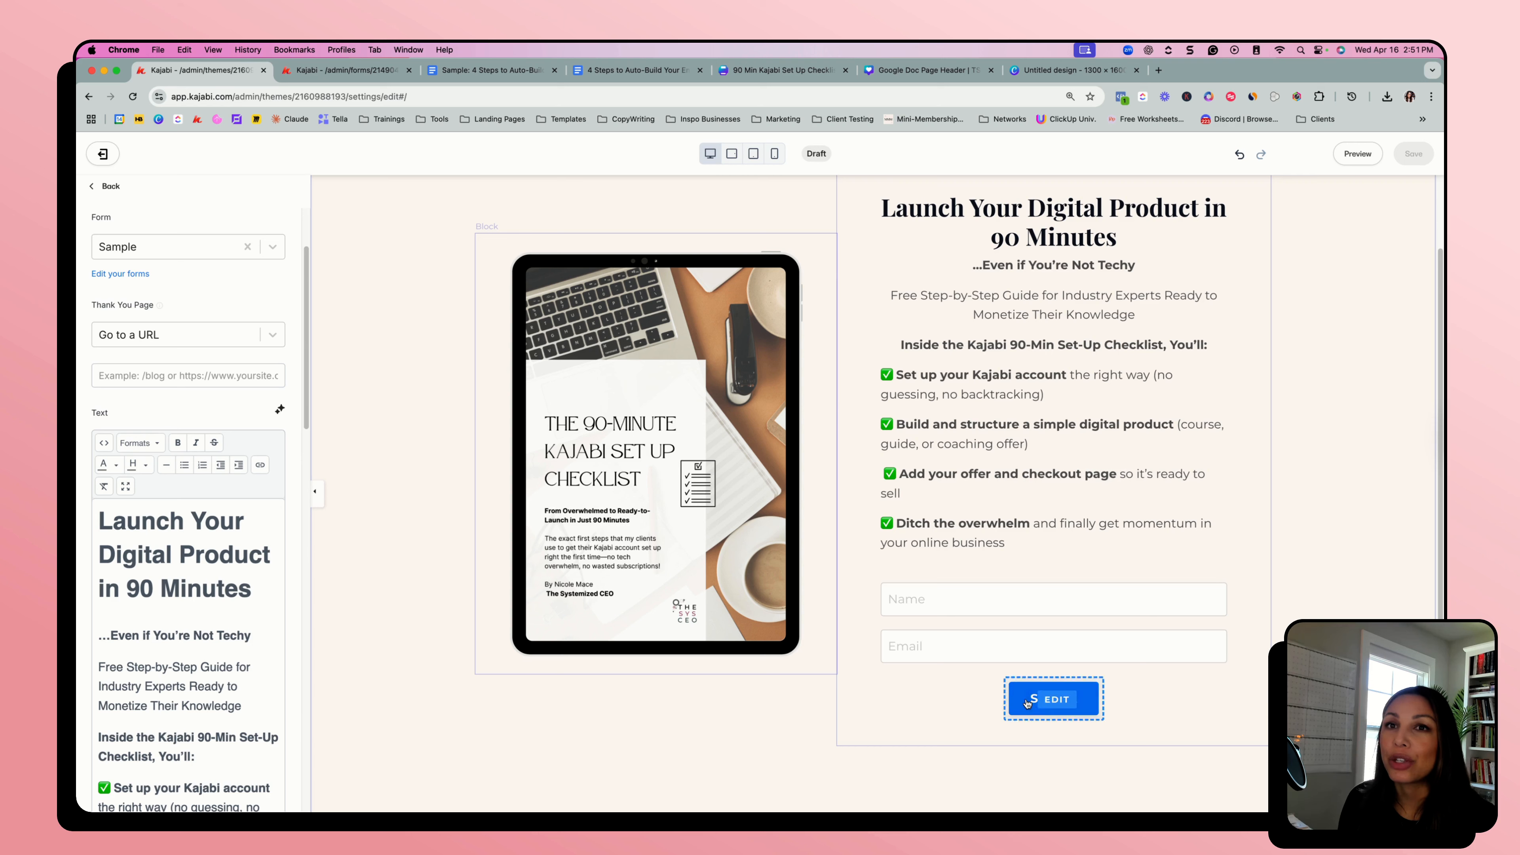
left_click(1044, 698)
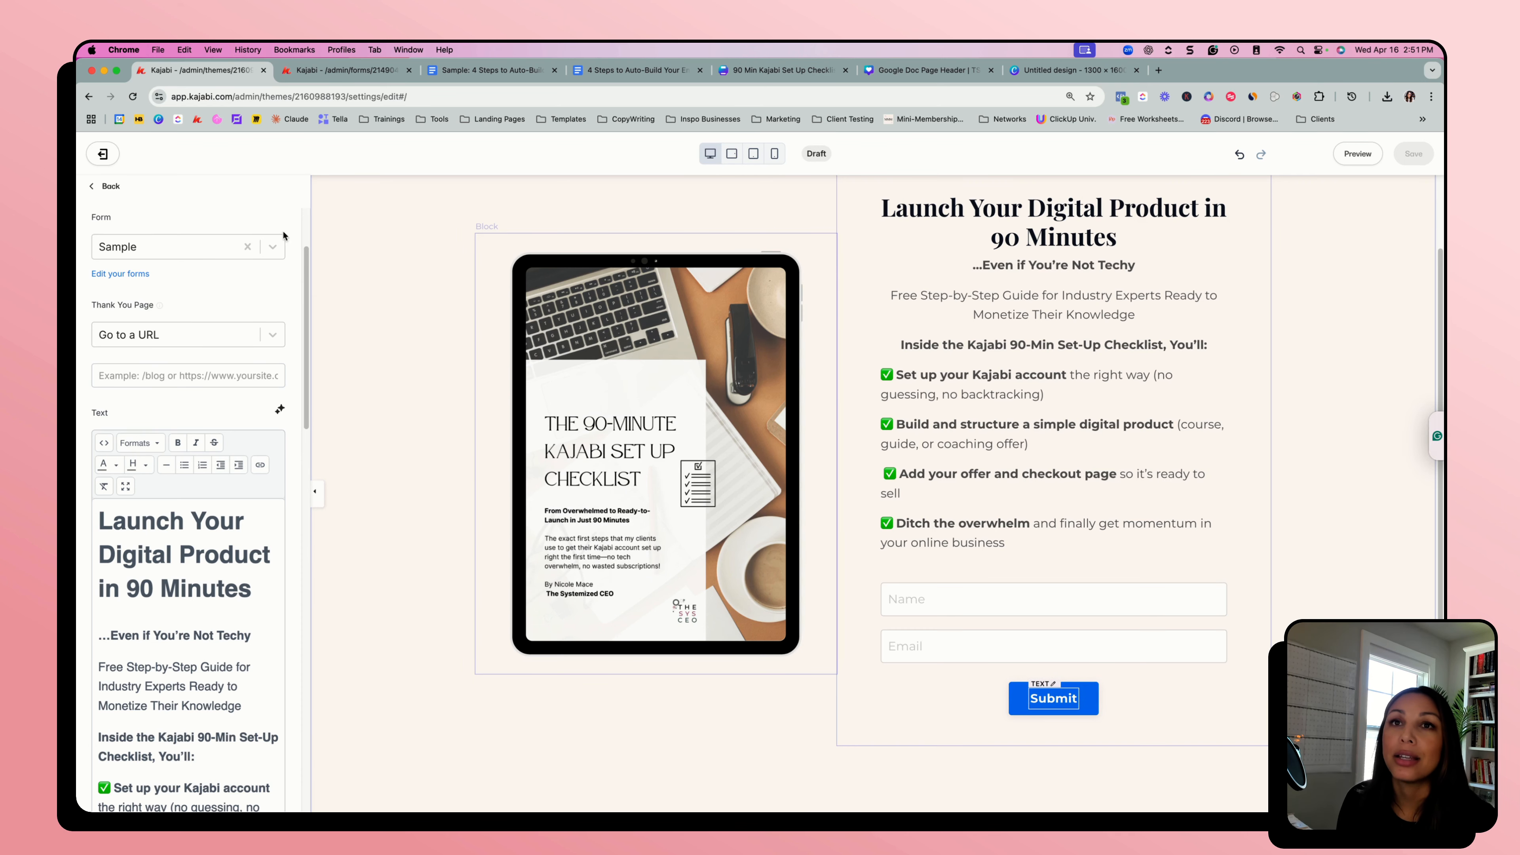
scroll(200, 360, "down", 10)
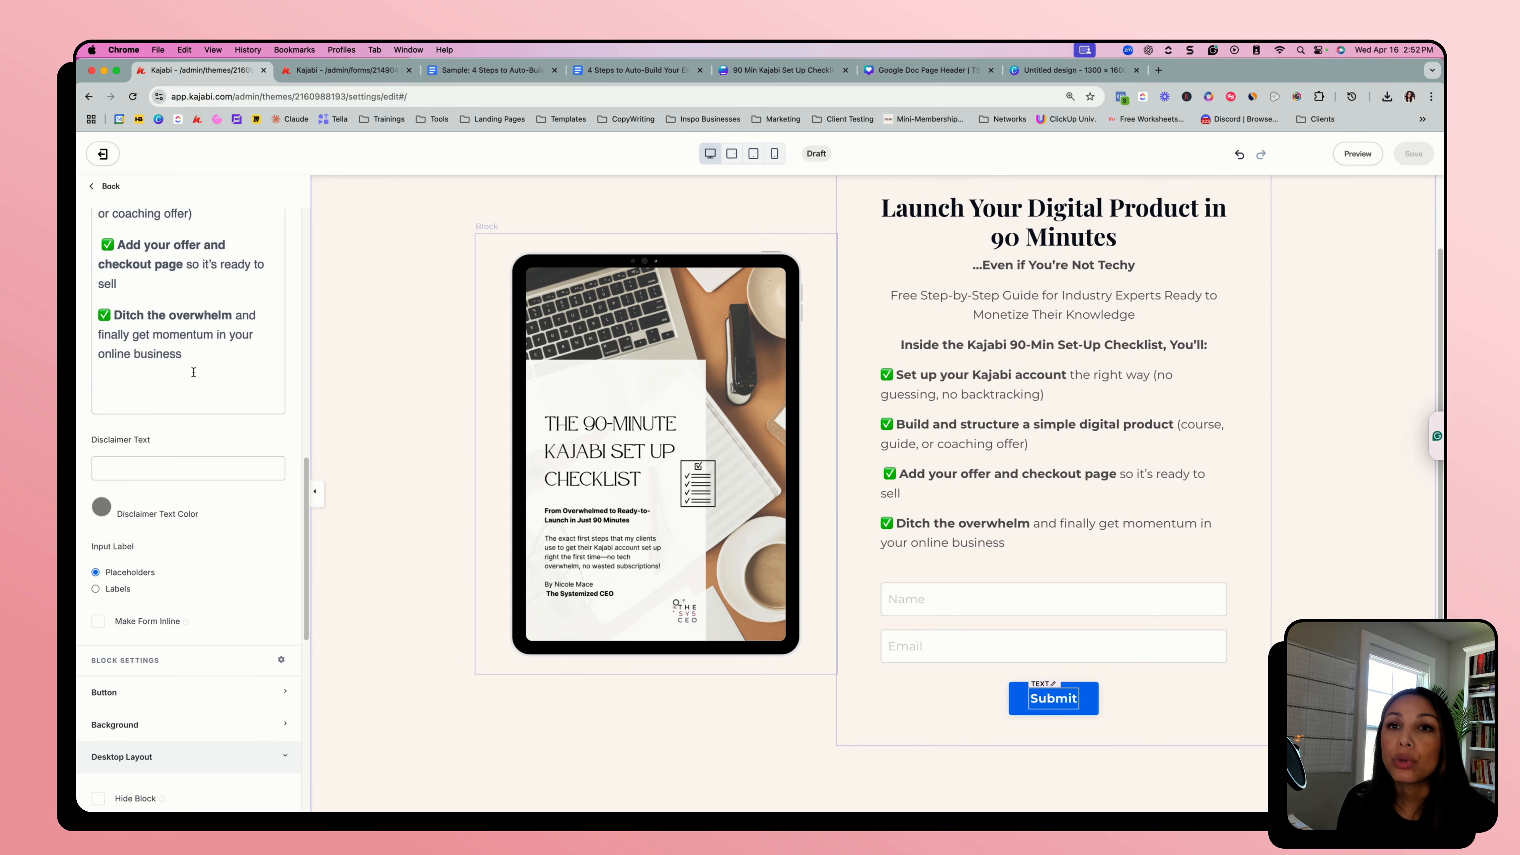
scroll(180, 432, "down", 6)
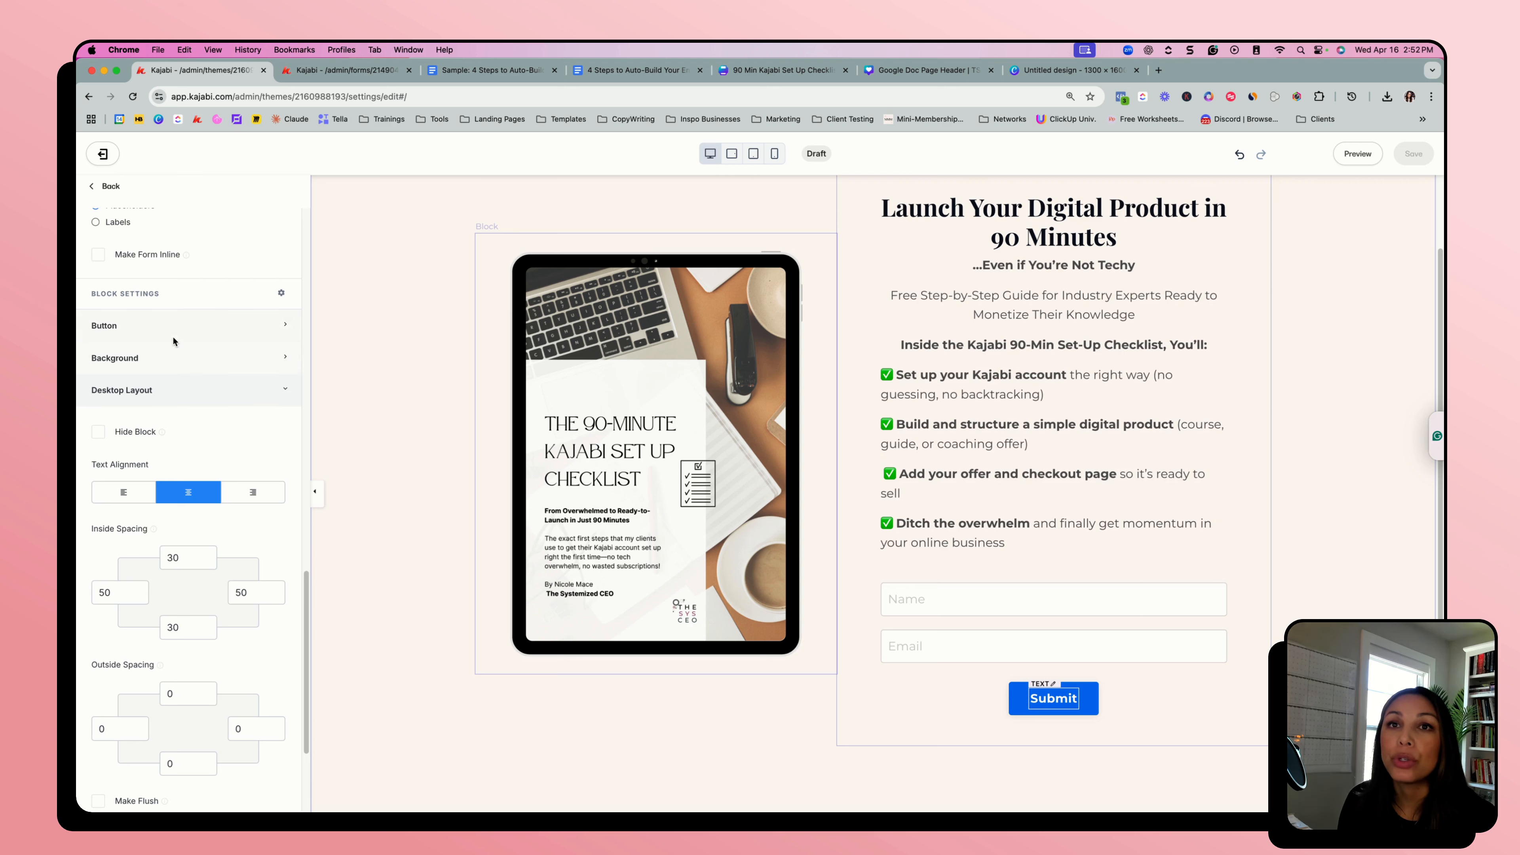
left_click(173, 336)
double_click(144, 395)
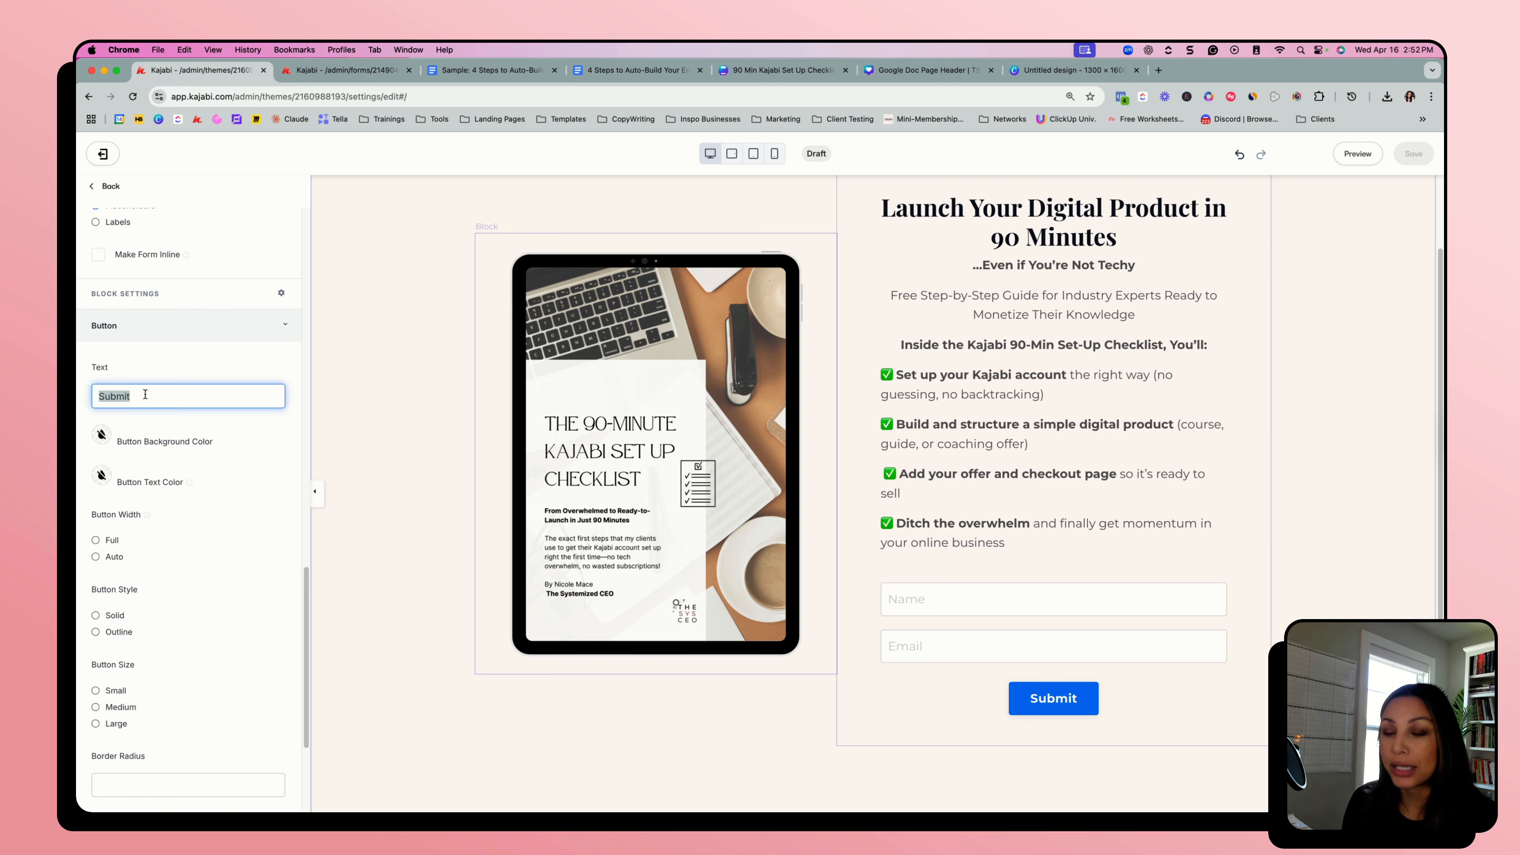
type("Send It To Me!")
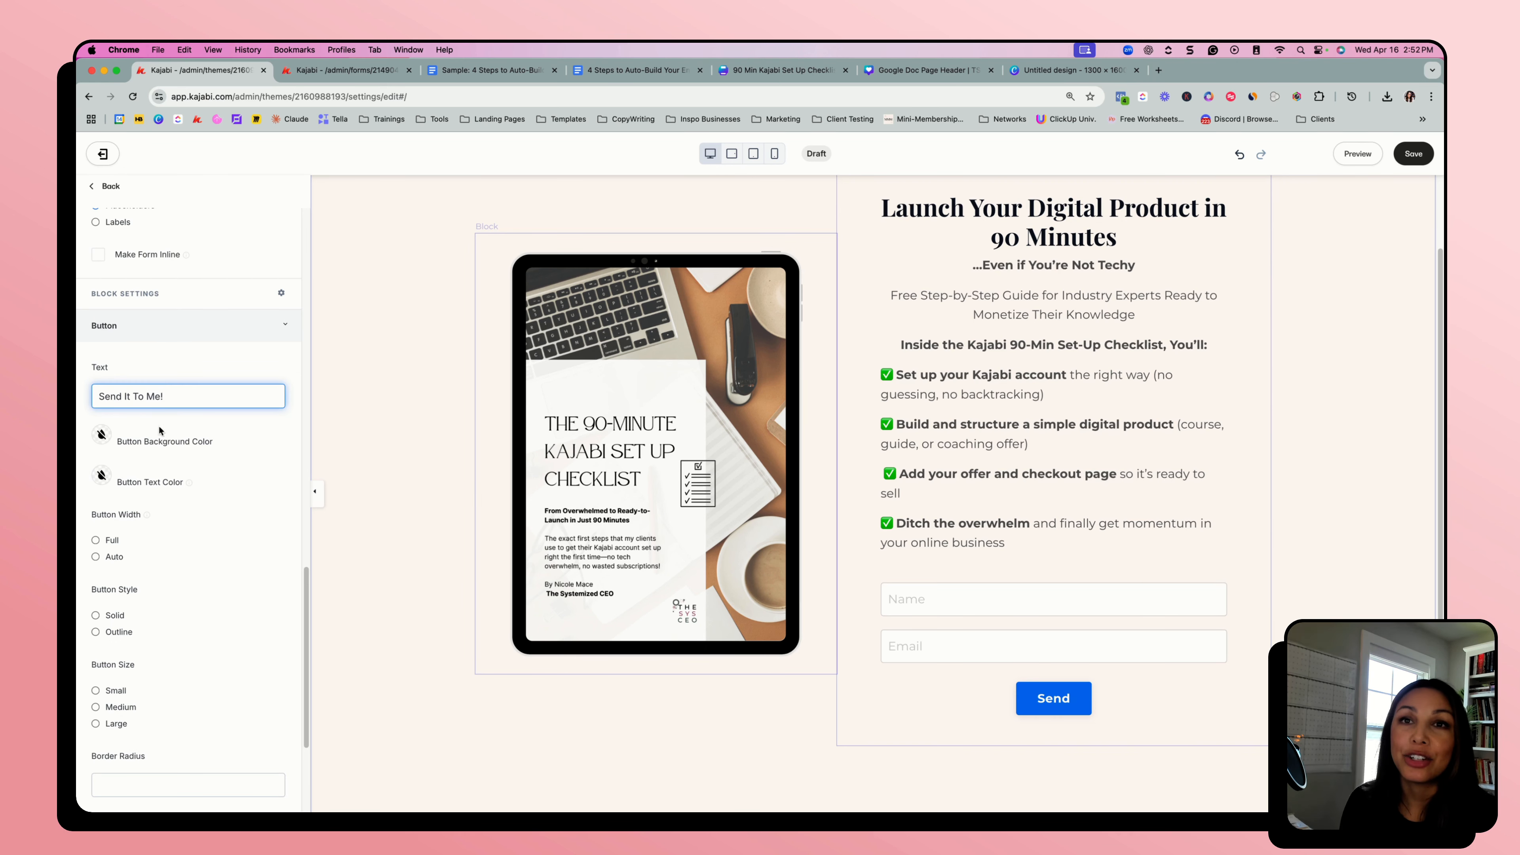
- Give the form button the plum brand swatch as background and white text, and save the page
left_click(102, 434)
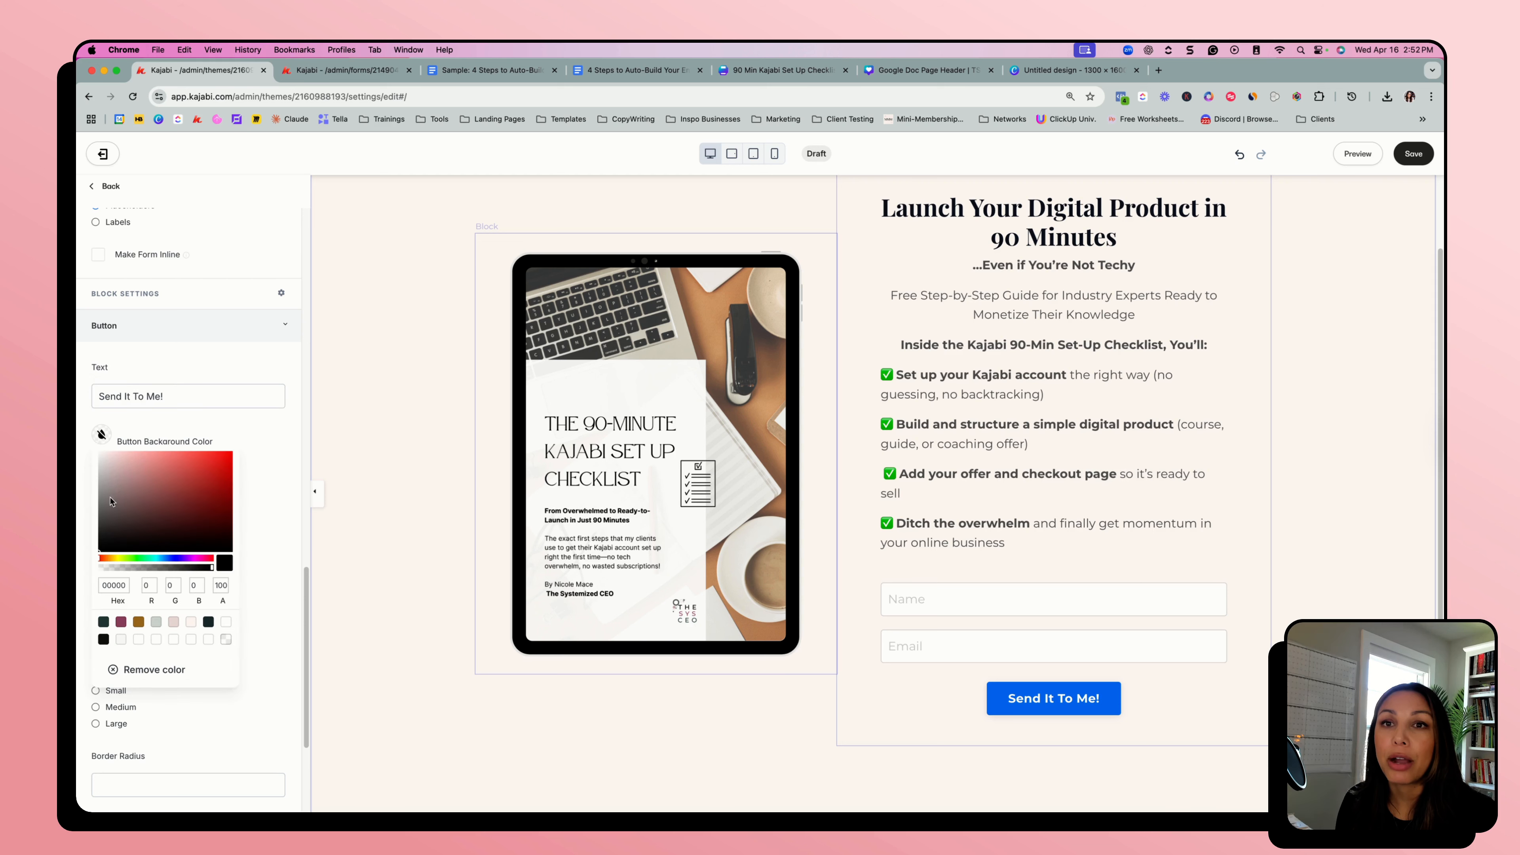
left_click(121, 622)
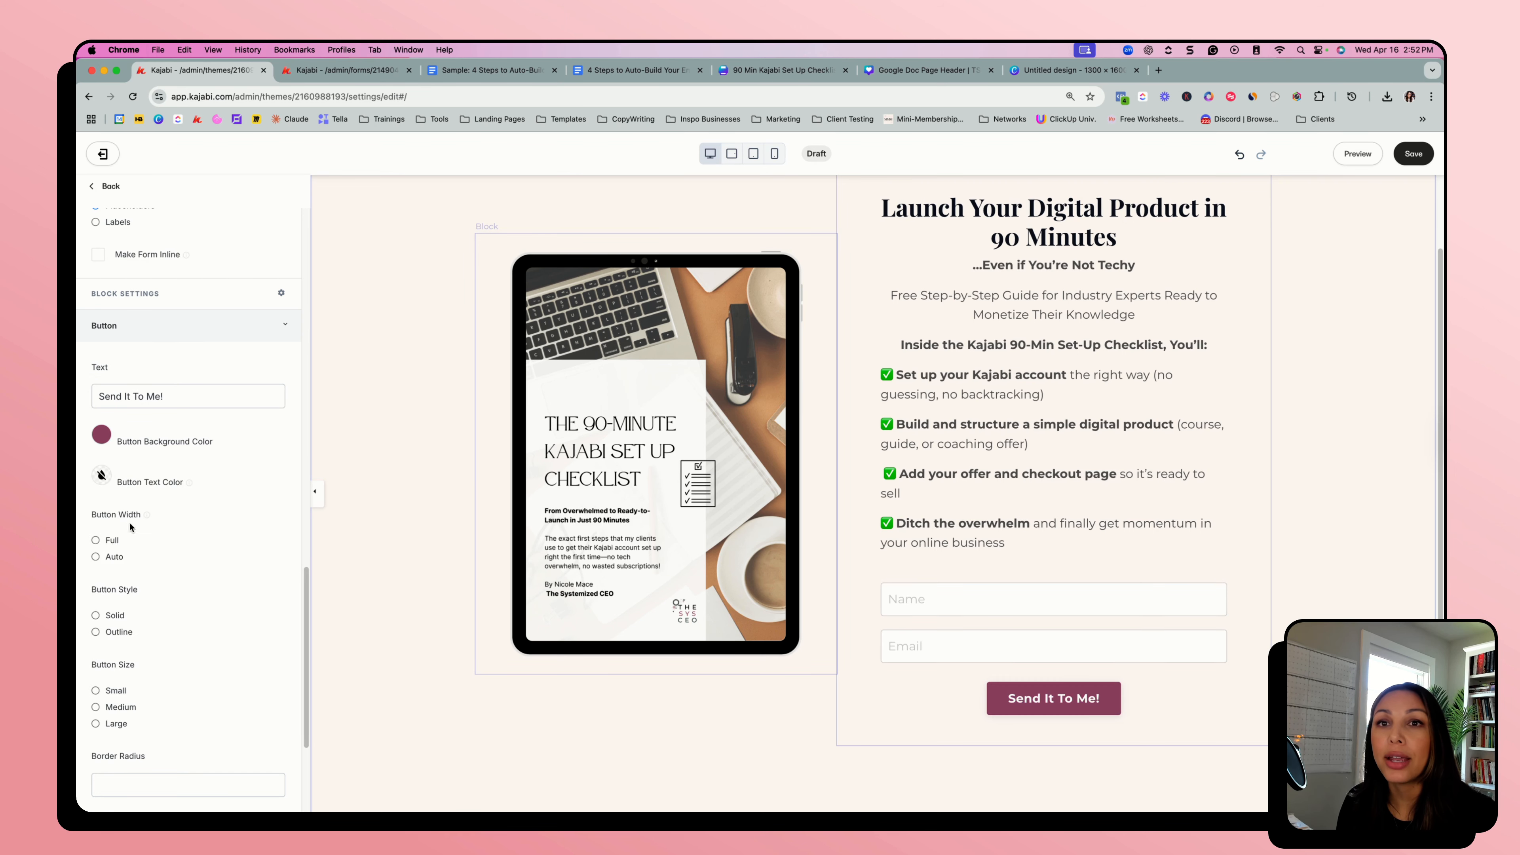
left_click(102, 475)
left_click(159, 676)
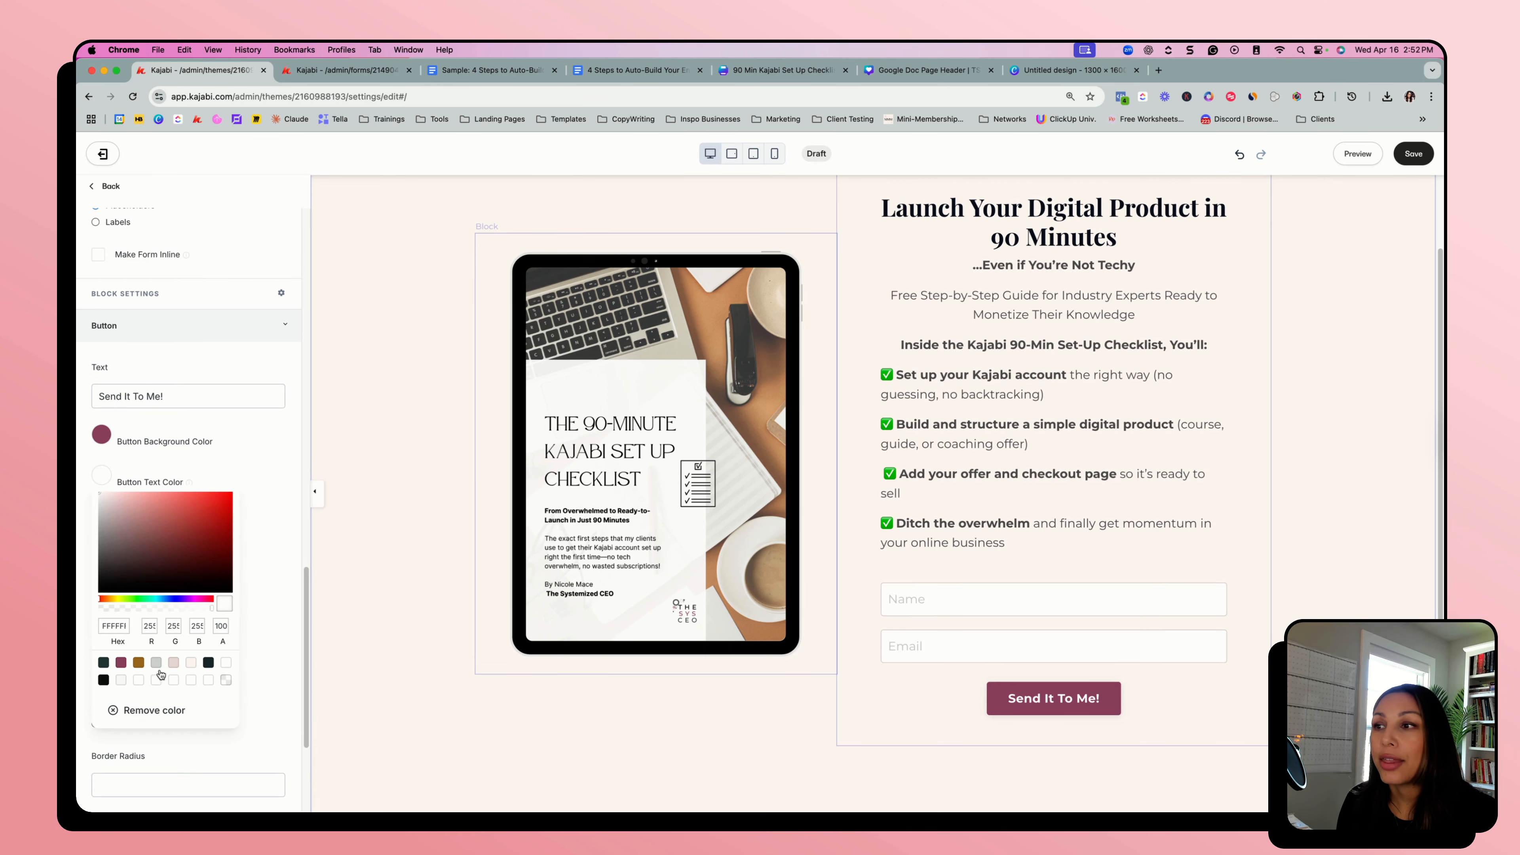
left_click(282, 473)
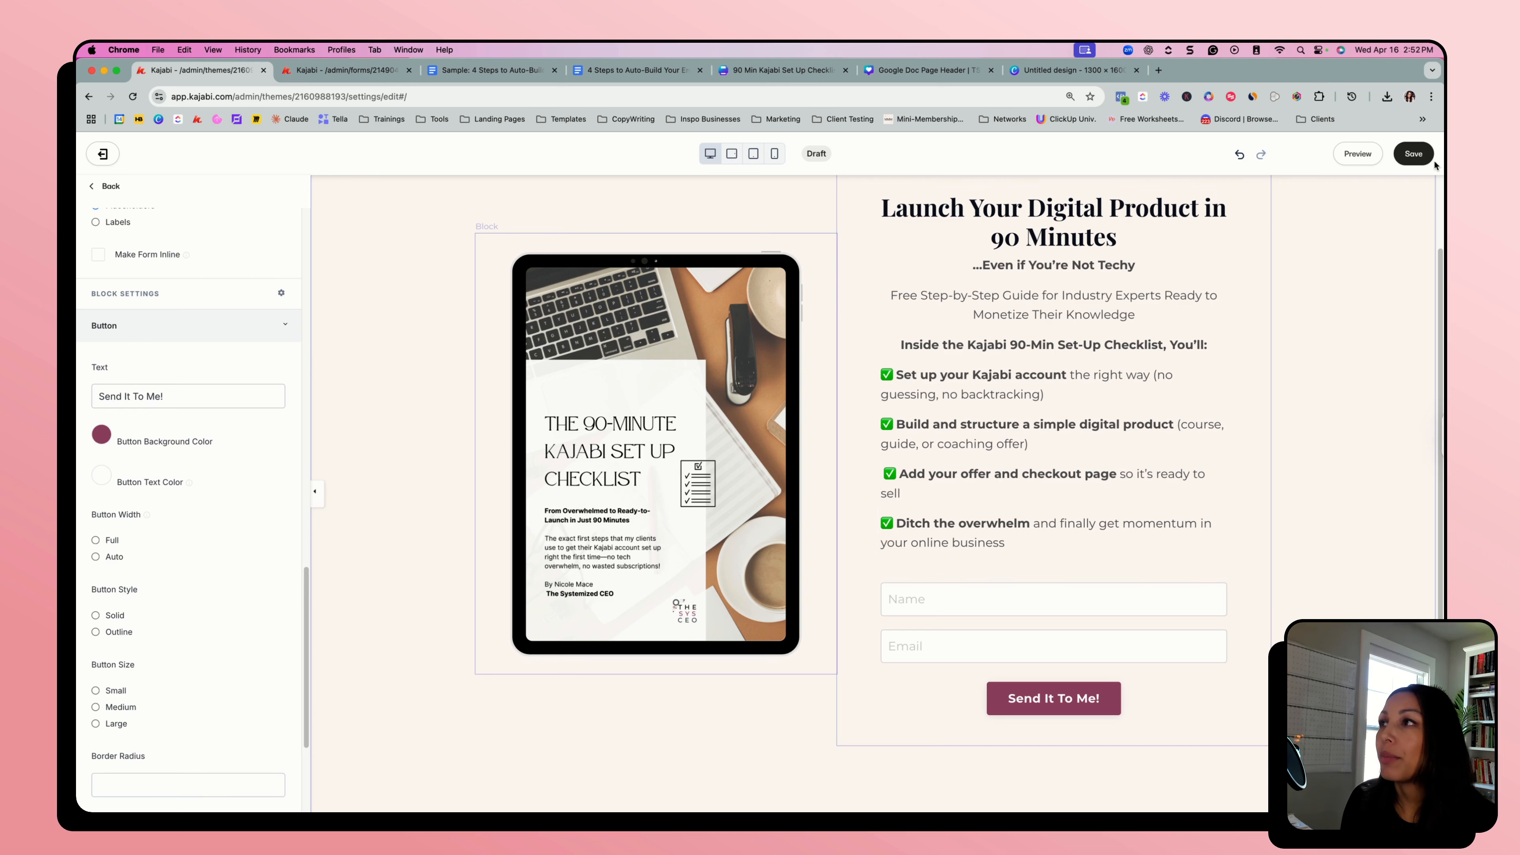
left_click(1419, 156)
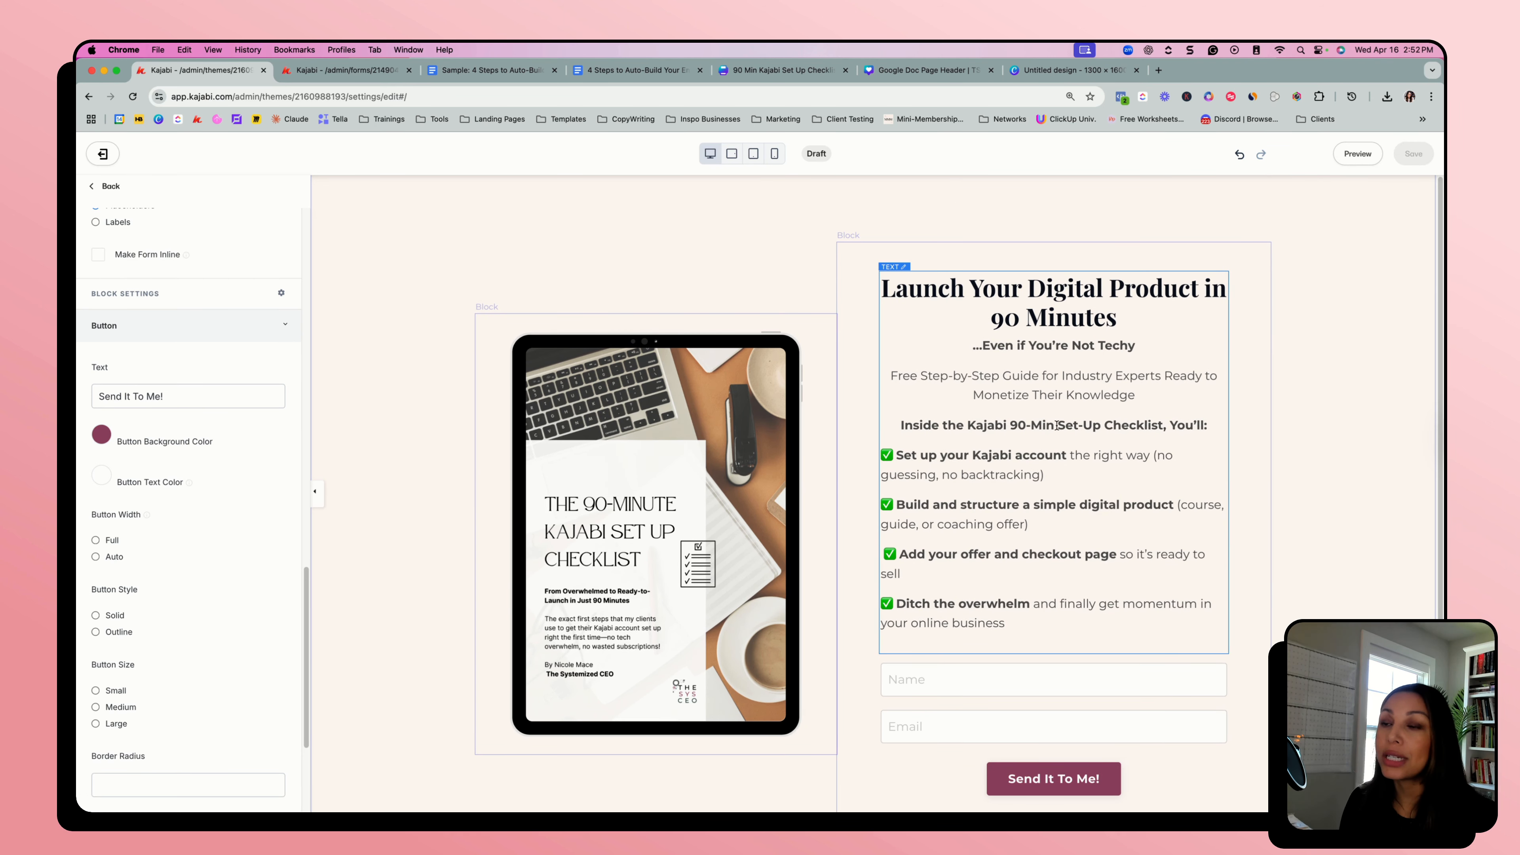
- Preview the opt-in page and check the four-step outline in Google Docs before returning to the Kajabi page editor
scroll(1057, 425, "down", 3)
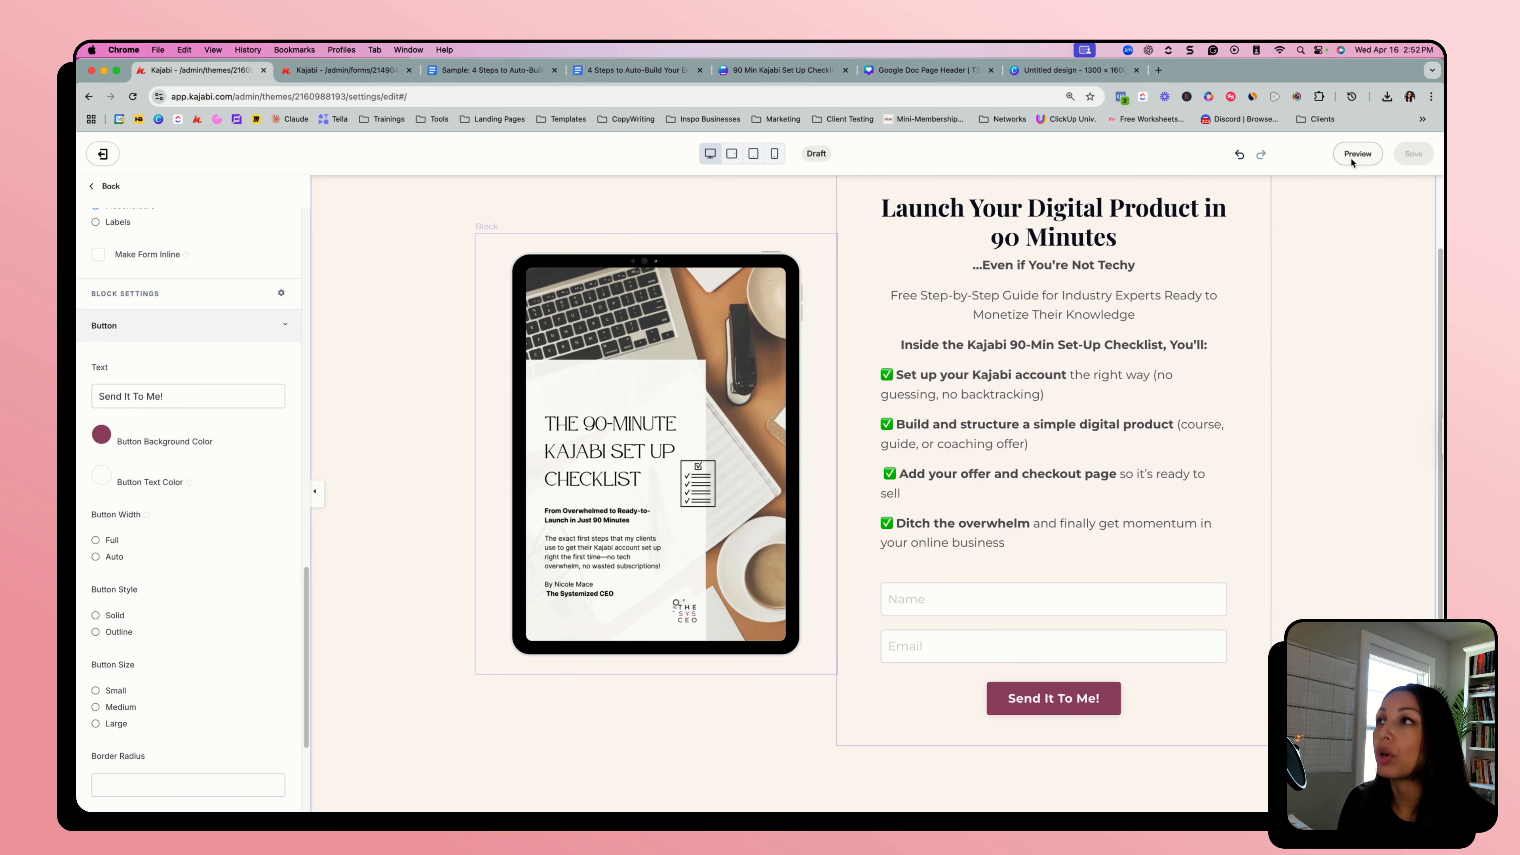
left_click(1357, 155)
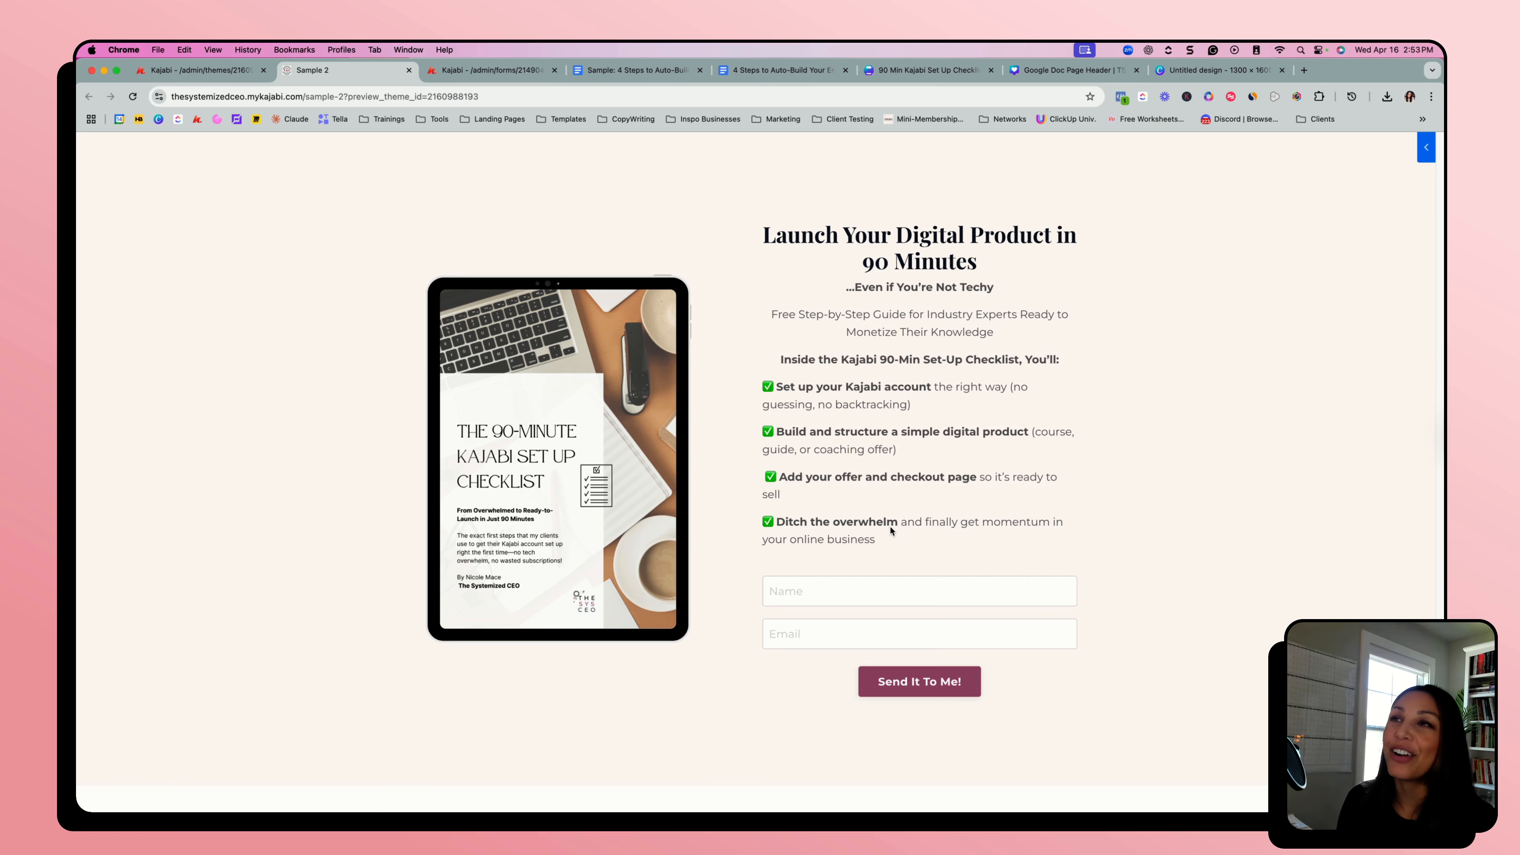
left_click(637, 80)
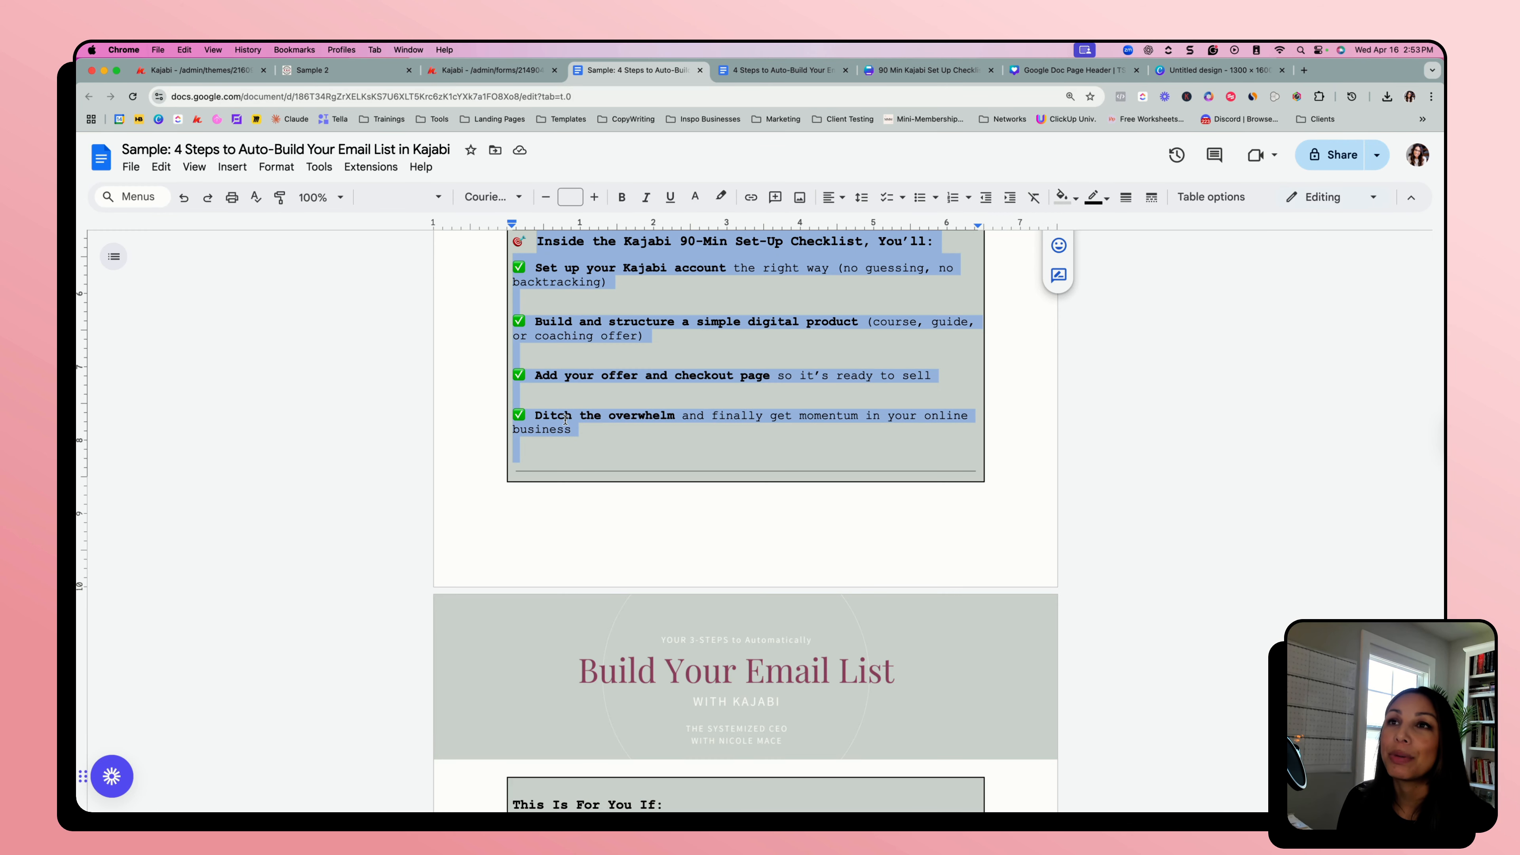
left_click(757, 70)
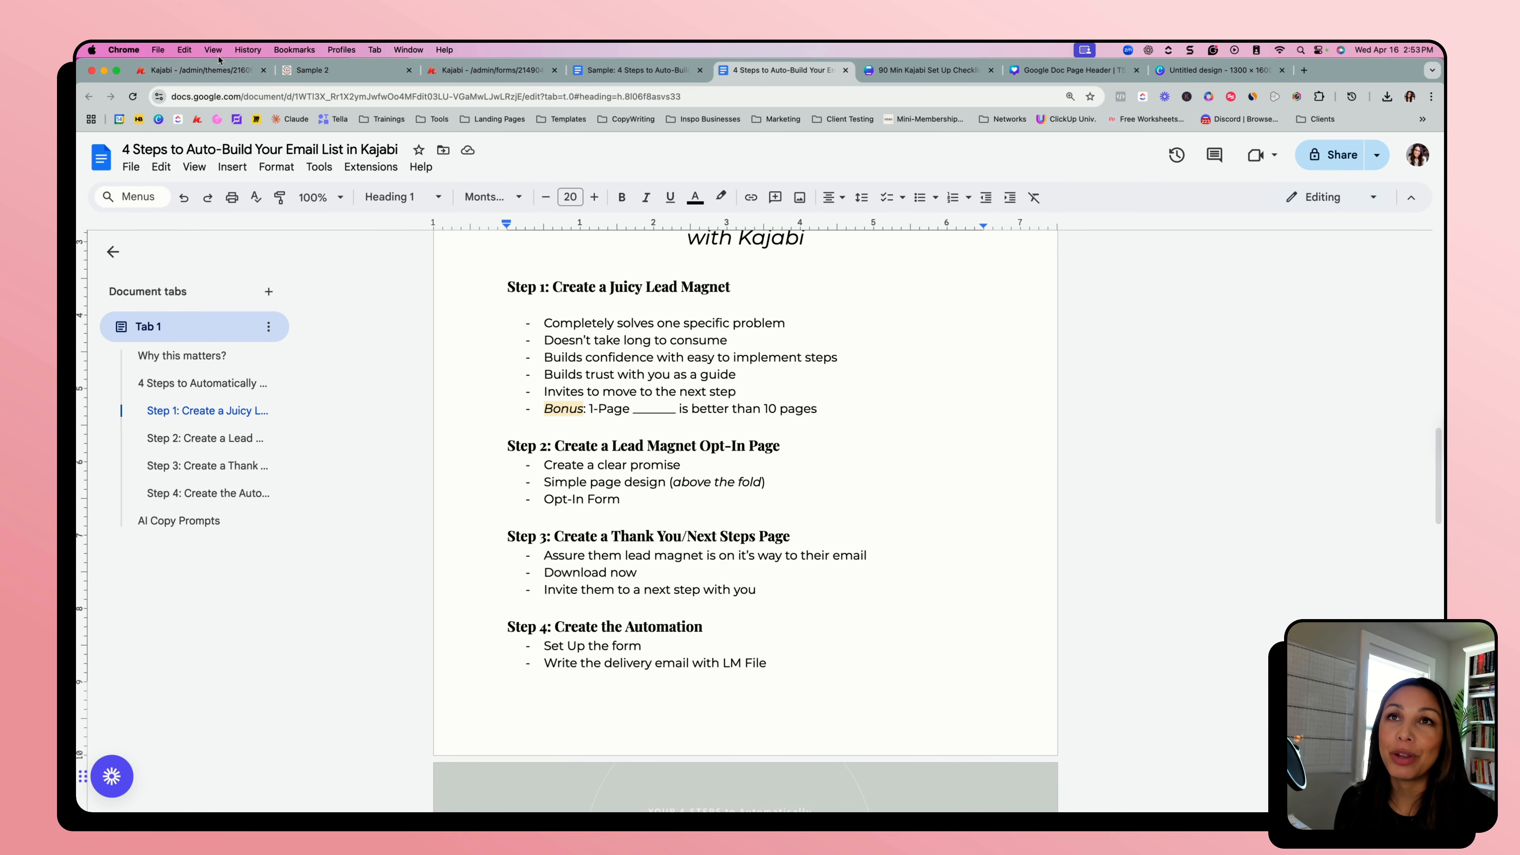
left_click(204, 71)
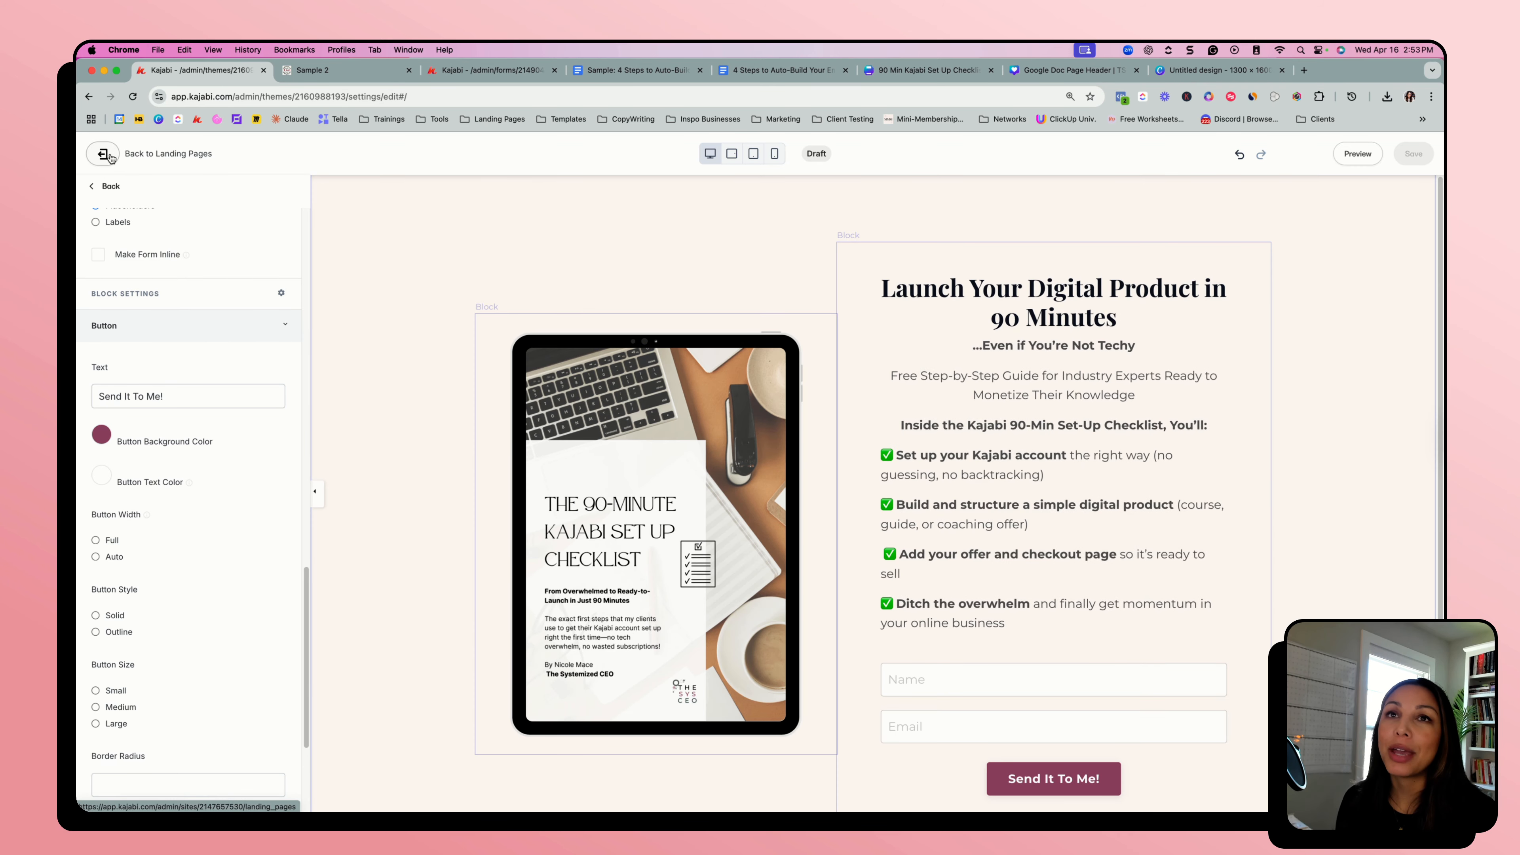
- Return to the landing pages list, publish the Sample 2 page and duplicate it
left_click(109, 157)
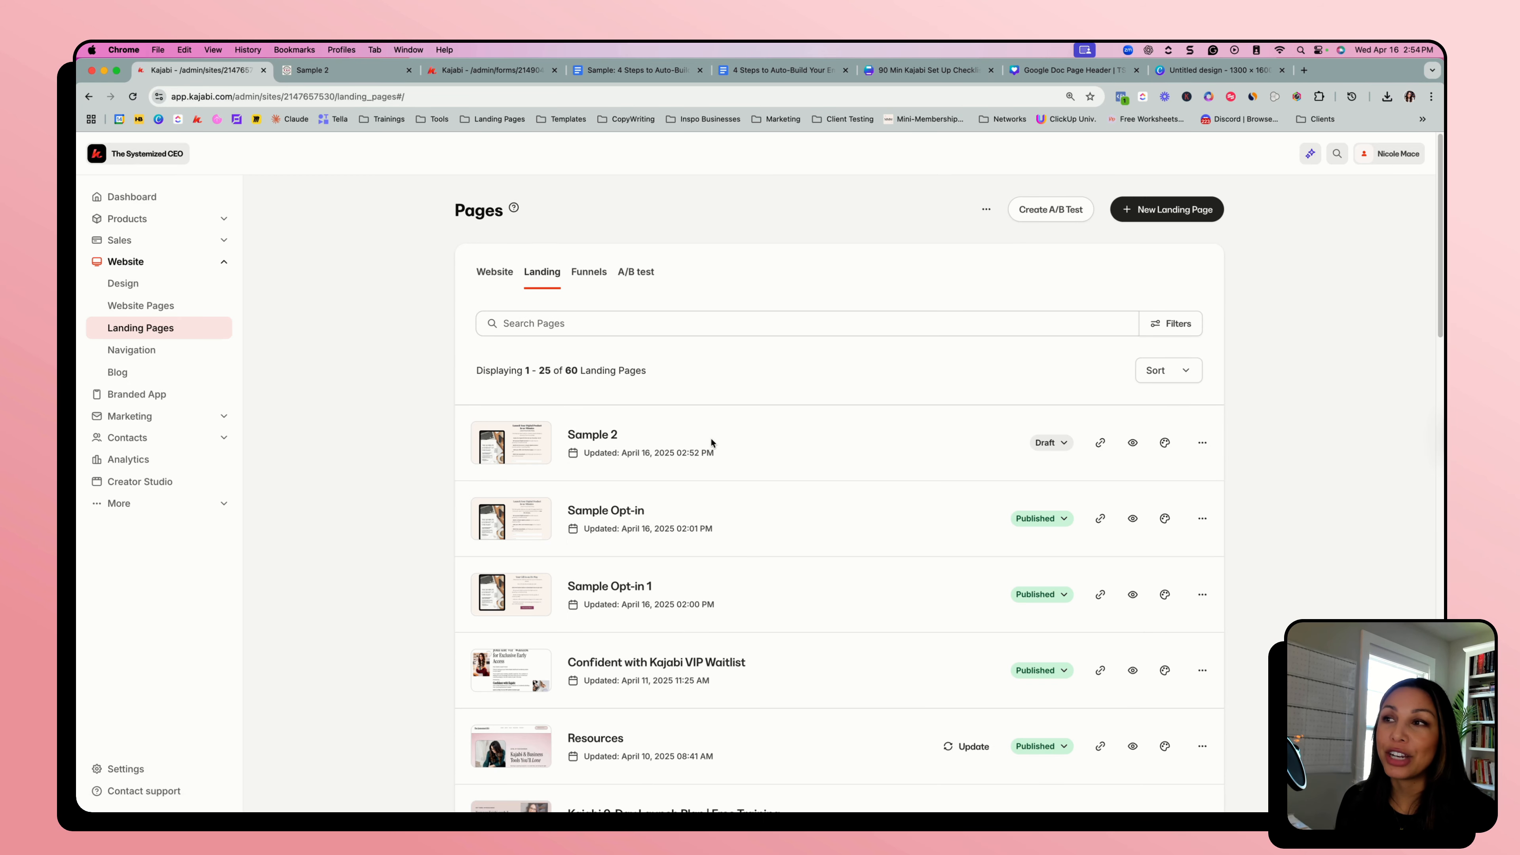
left_click(1051, 443)
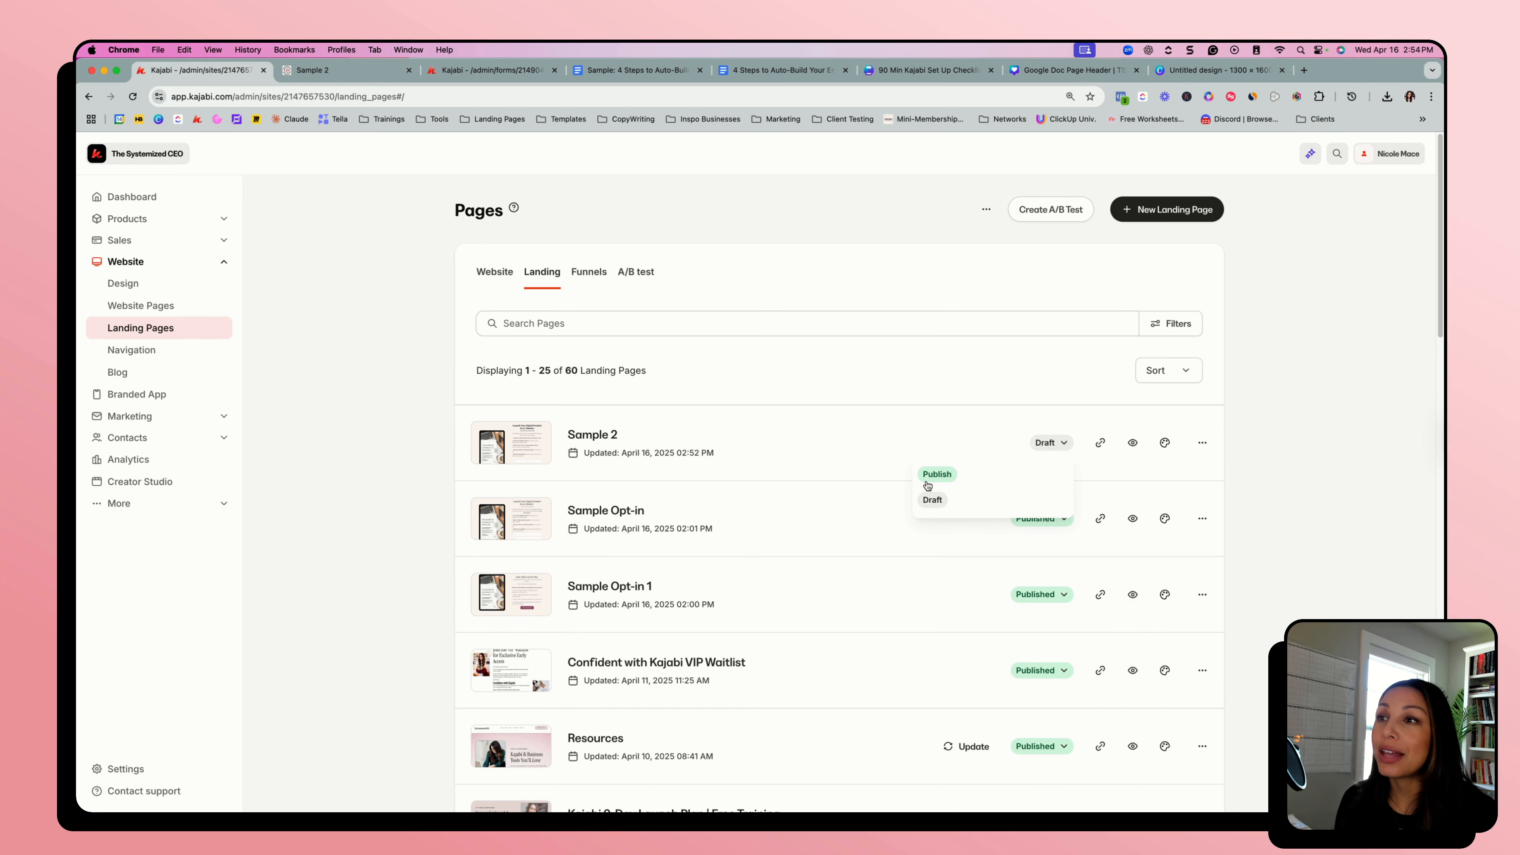
left_click(928, 478)
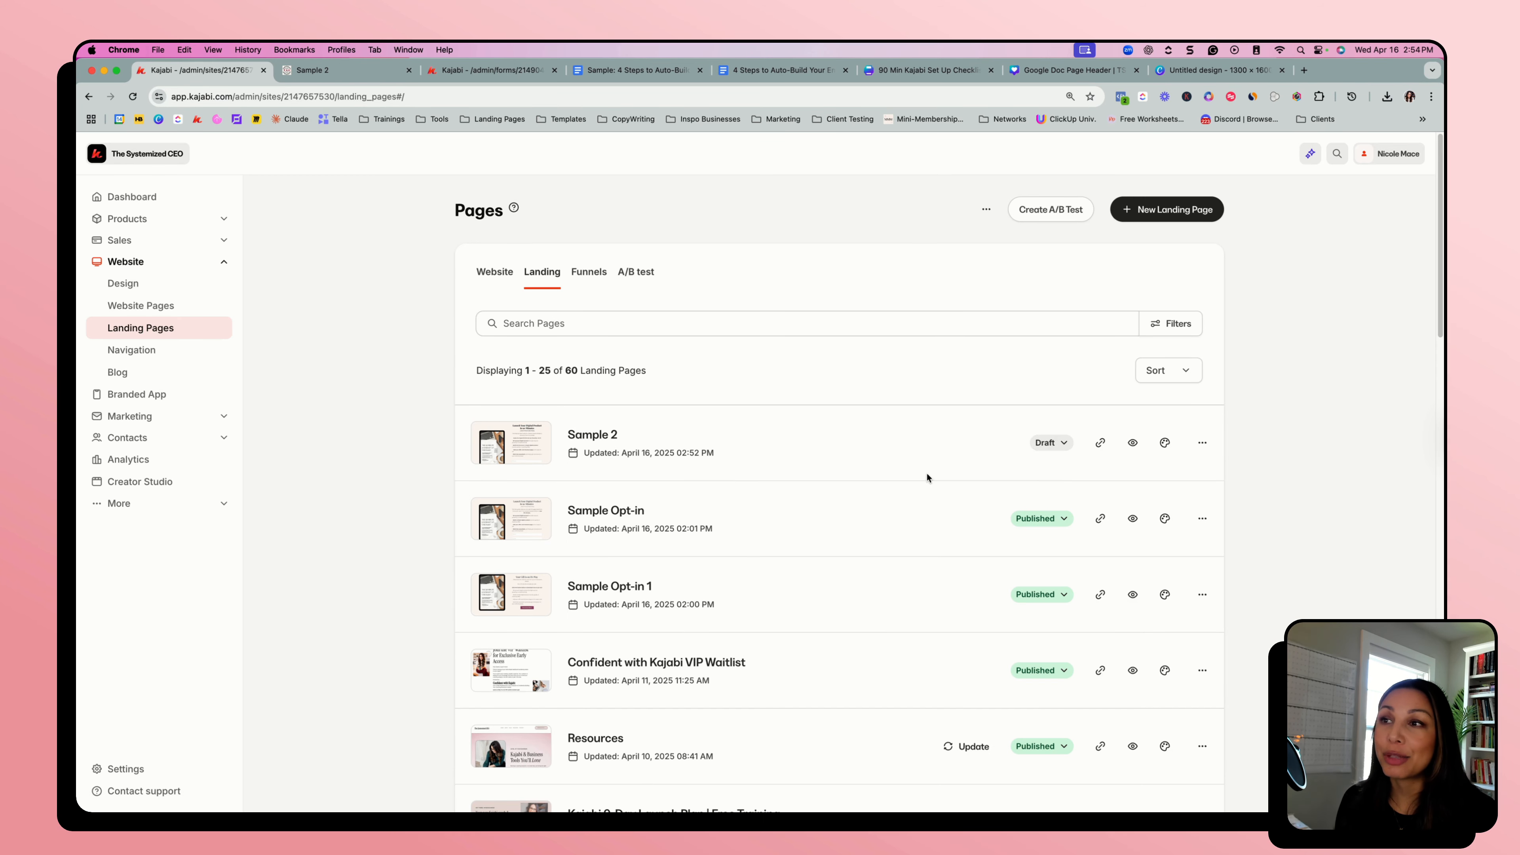
left_click(1202, 443)
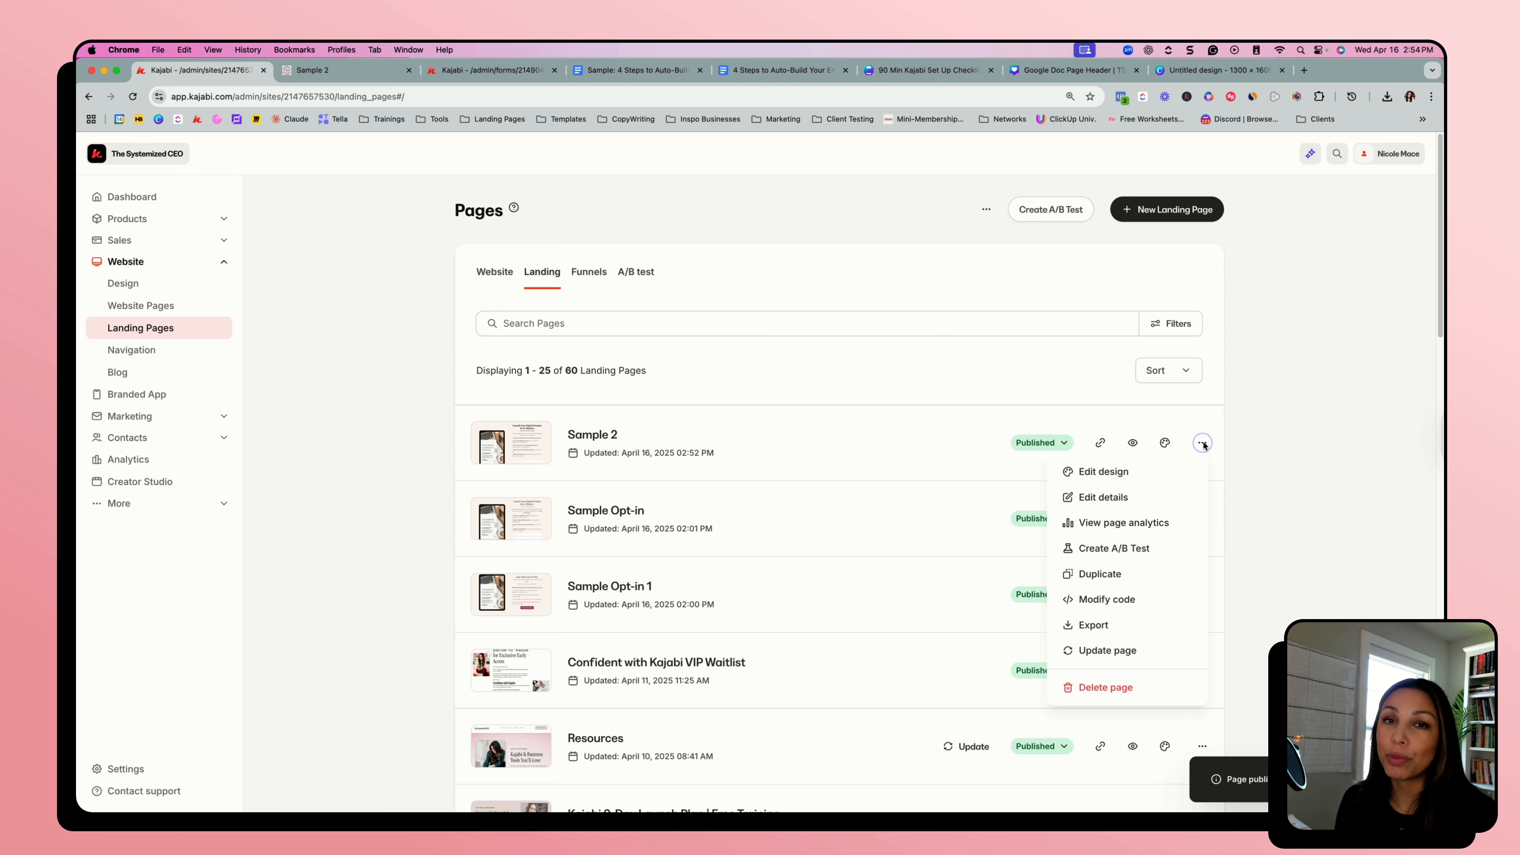
left_click(1093, 575)
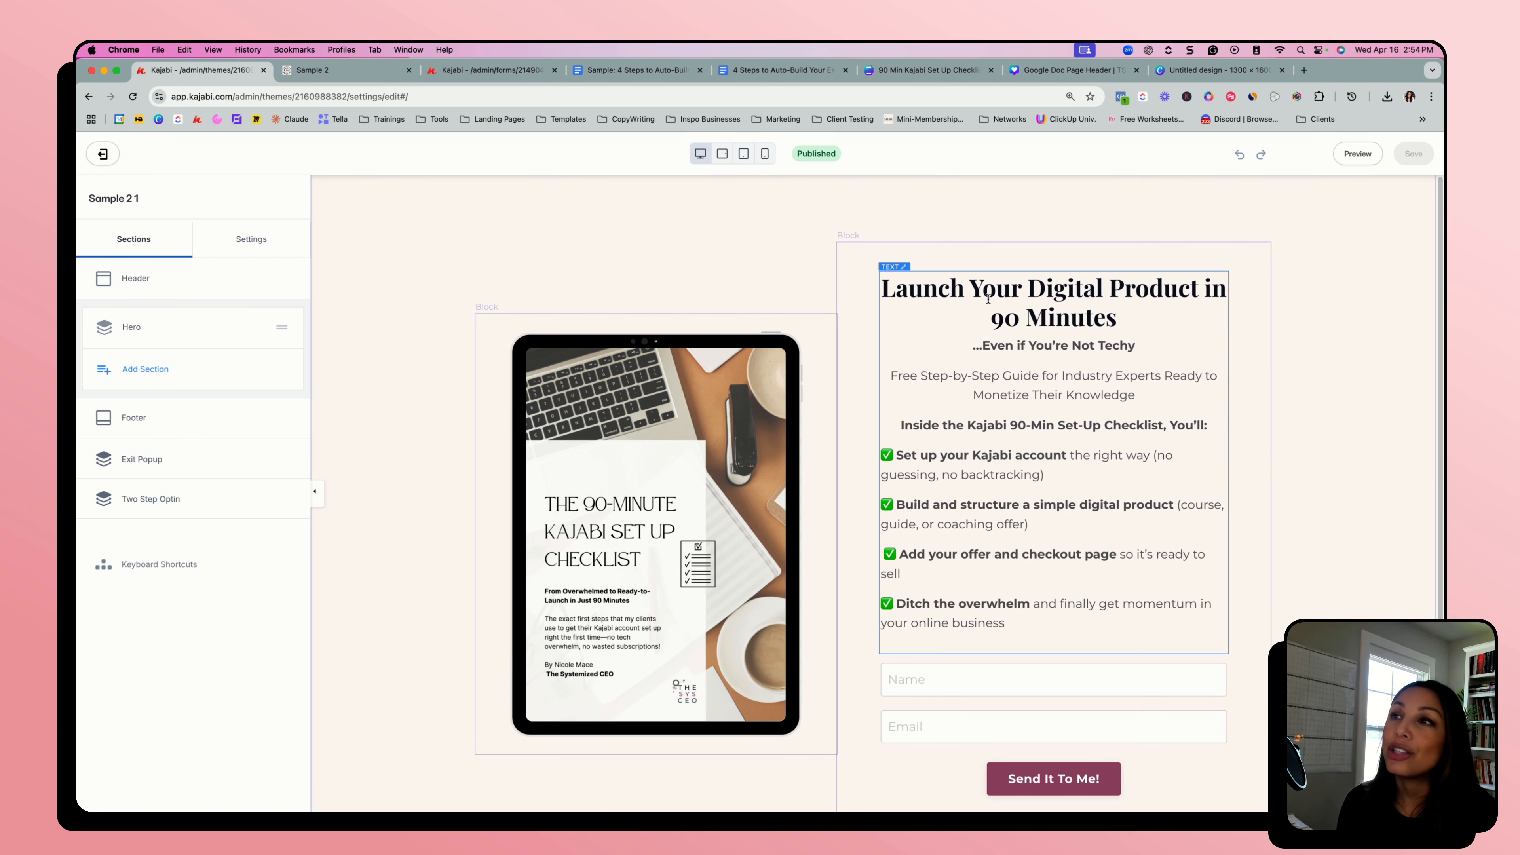
- On the duplicated page, replace the form block's main heading with "Your Gift is on Its Way!"
left_click(1085, 318)
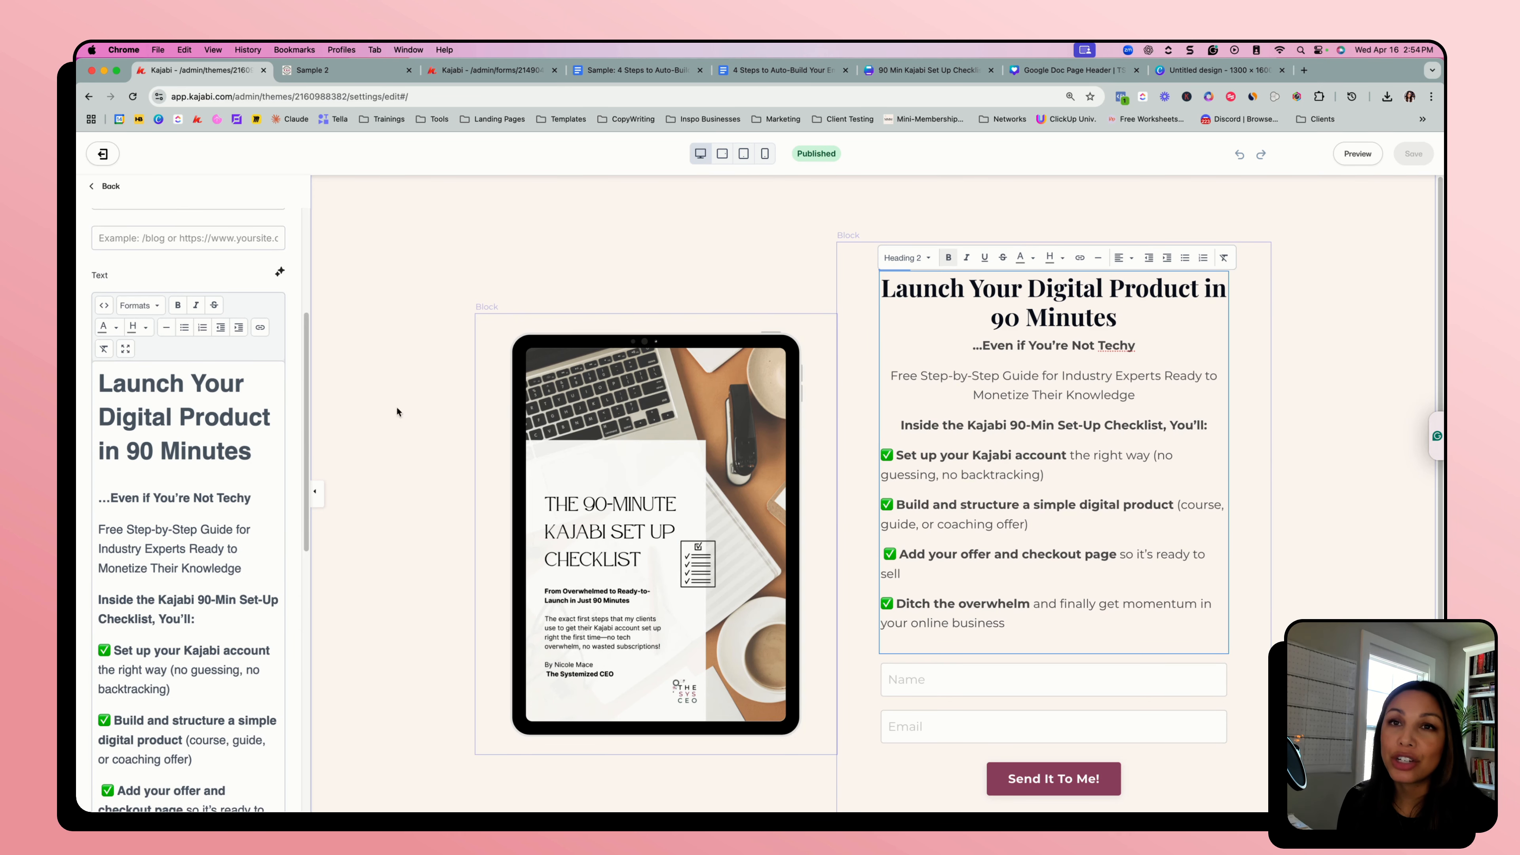
left_click_drag(239, 453, 97, 377)
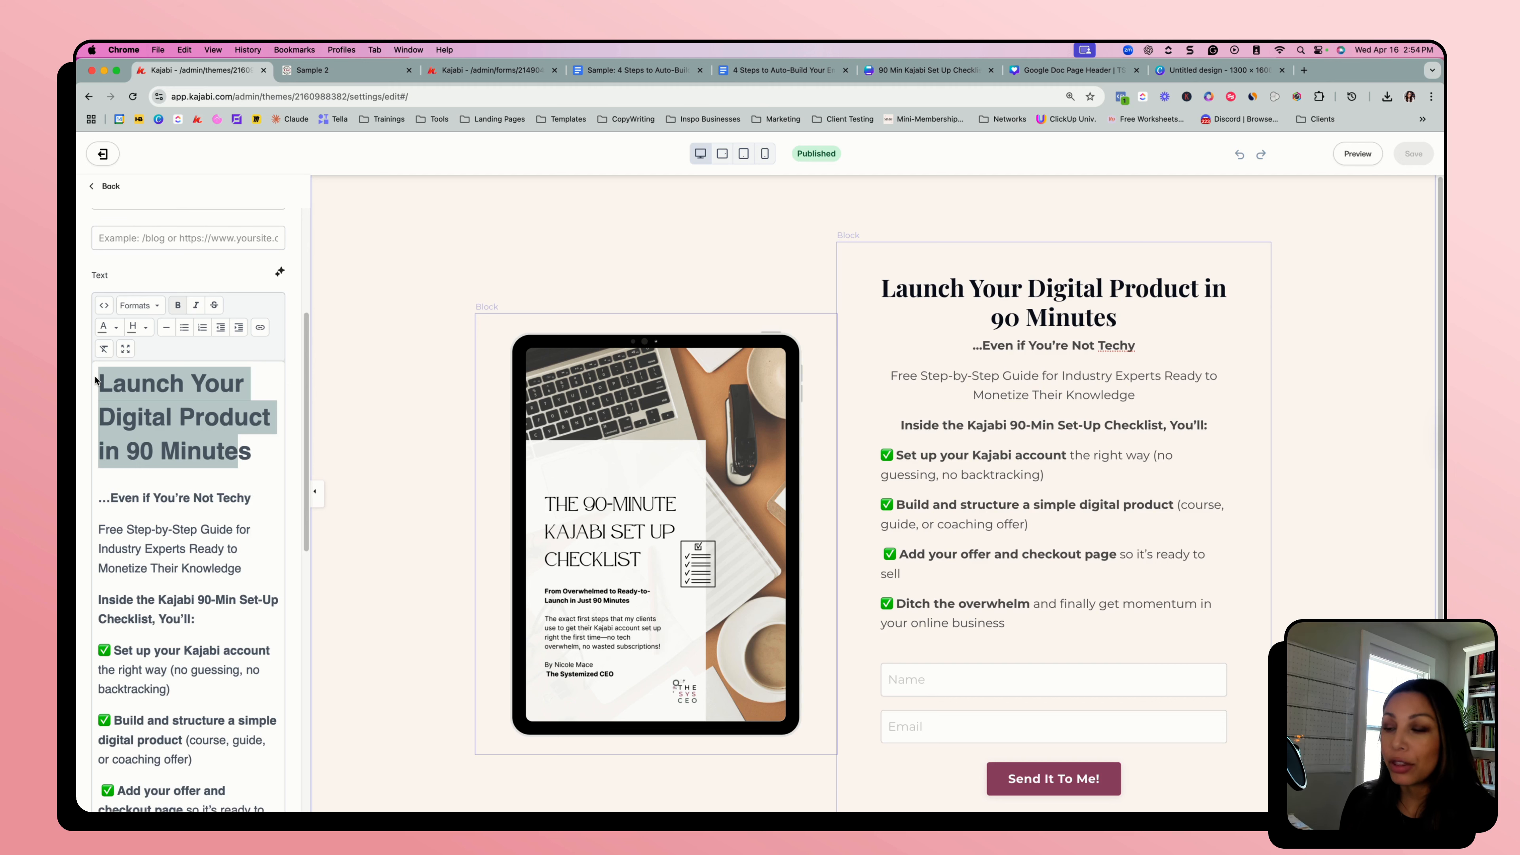
key("BackSpace")
key("BackSpace")
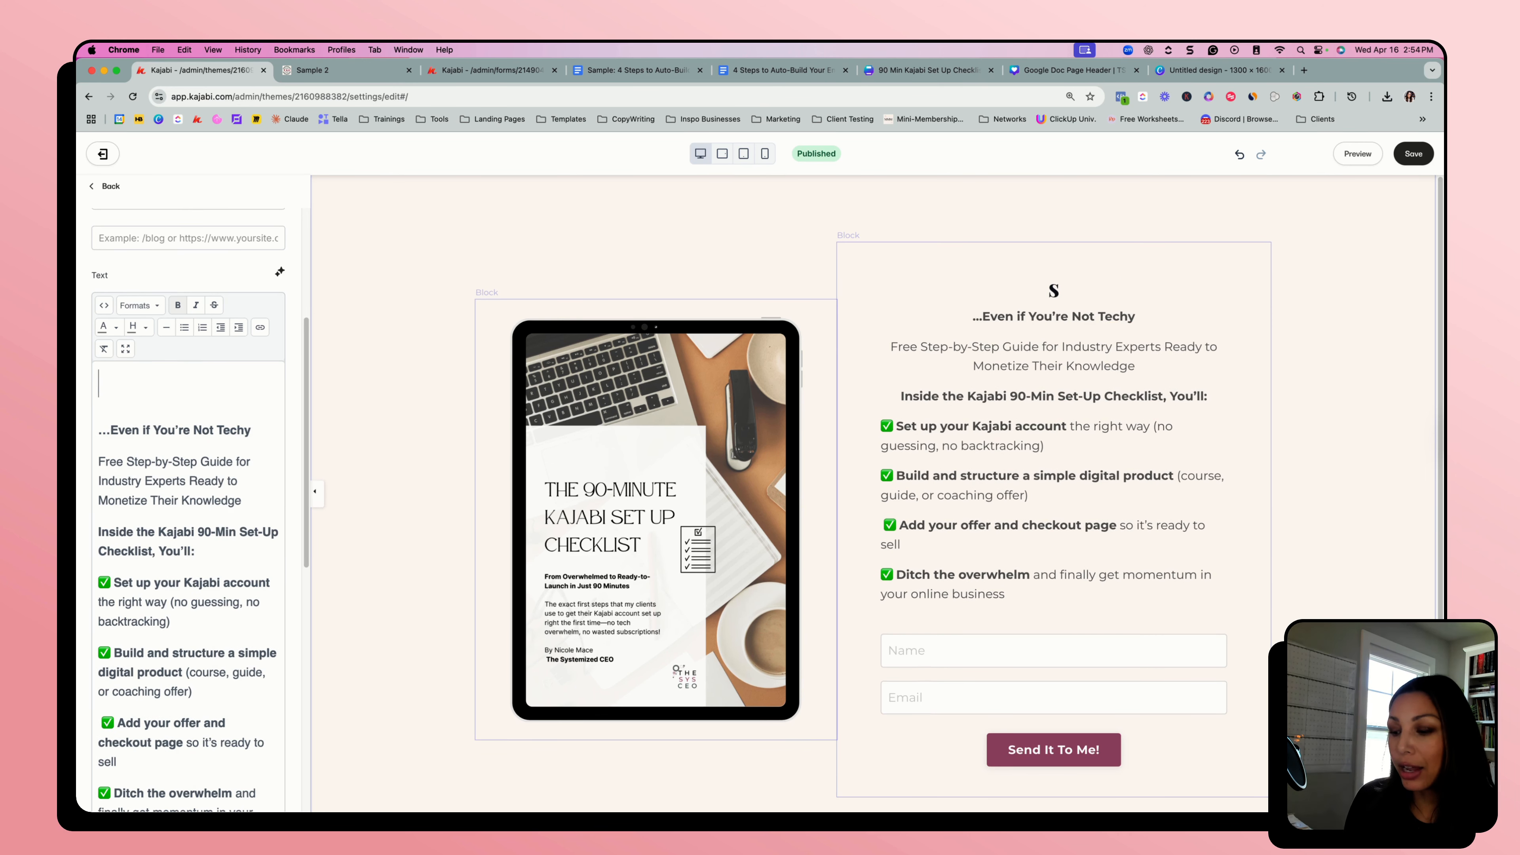
type("Your Gift is on Its Way!")
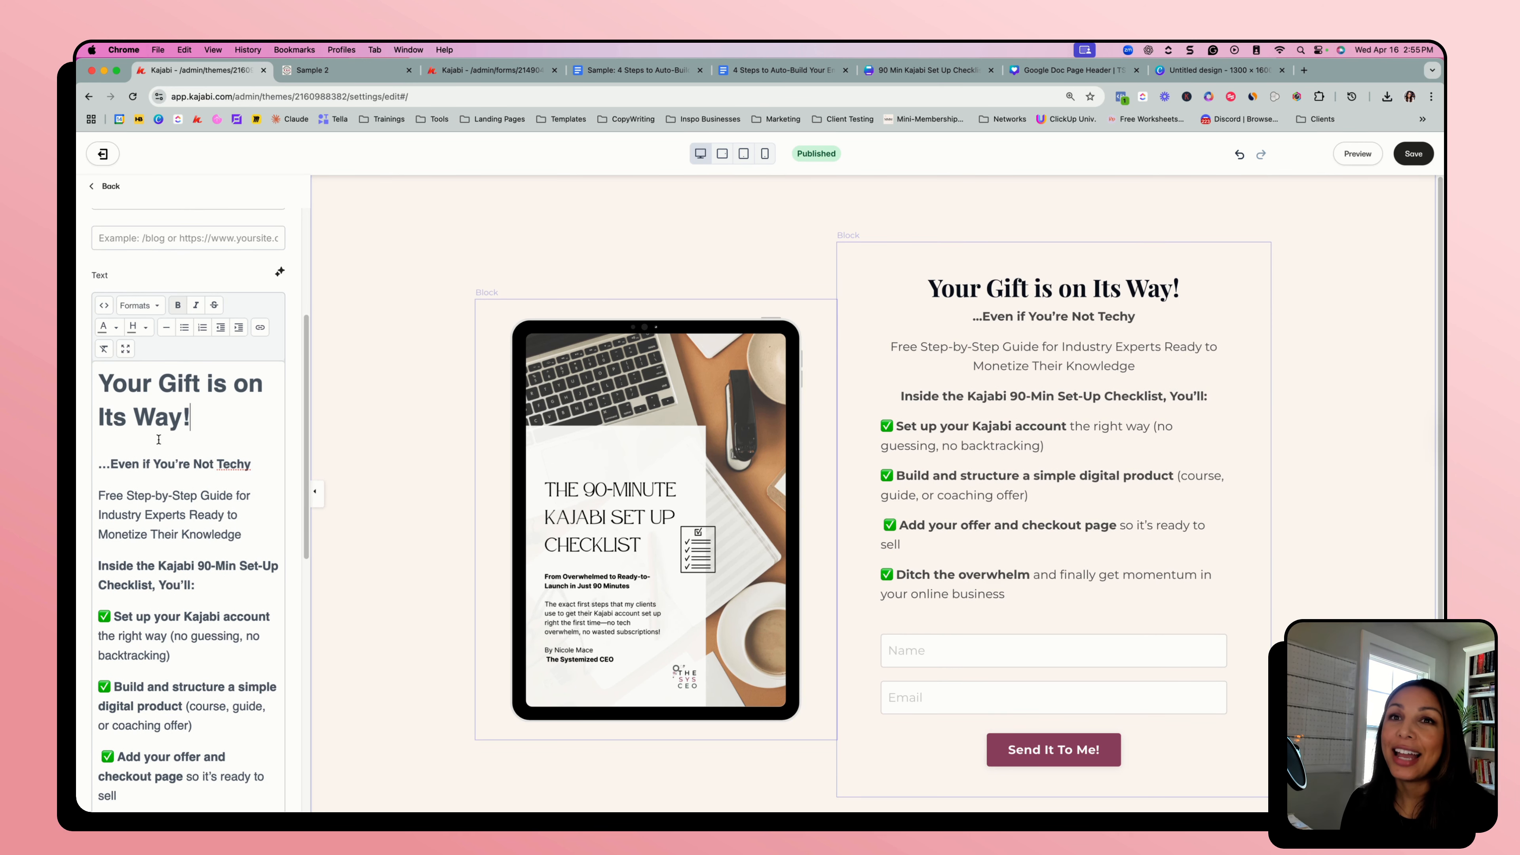
- Rewrite the intro about the internet mail man's 5-minute delivery and not waiting, ending with bold "Click the button below to download now so that you can:"
left_click_drag(98, 465, 252, 466)
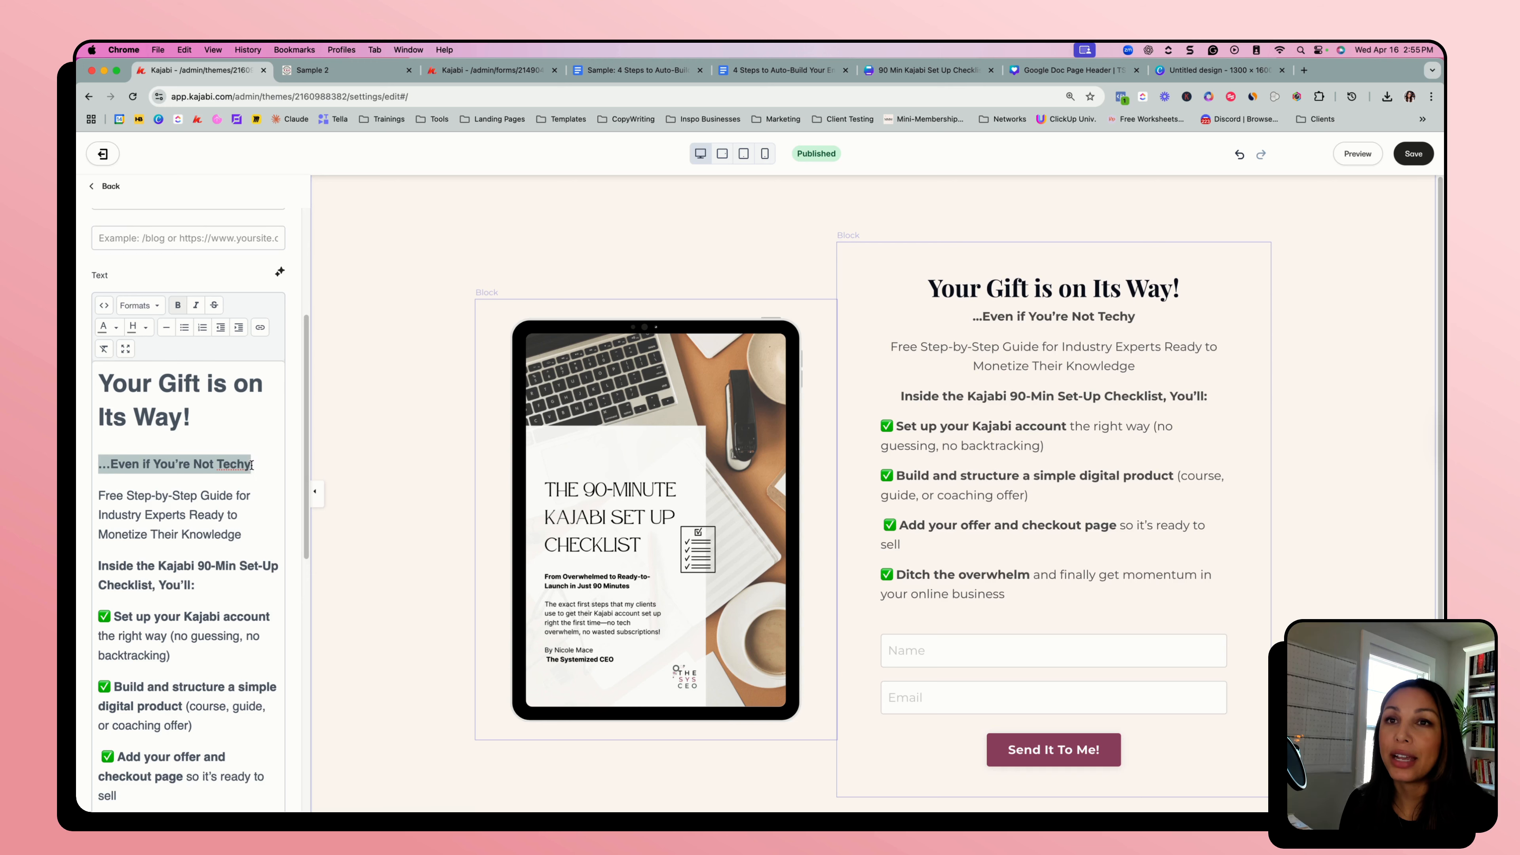
type("... Please give the internet mail man up to 5 minutes to deliver. But, I'm not one to make you wait. Click the button below to download now s")
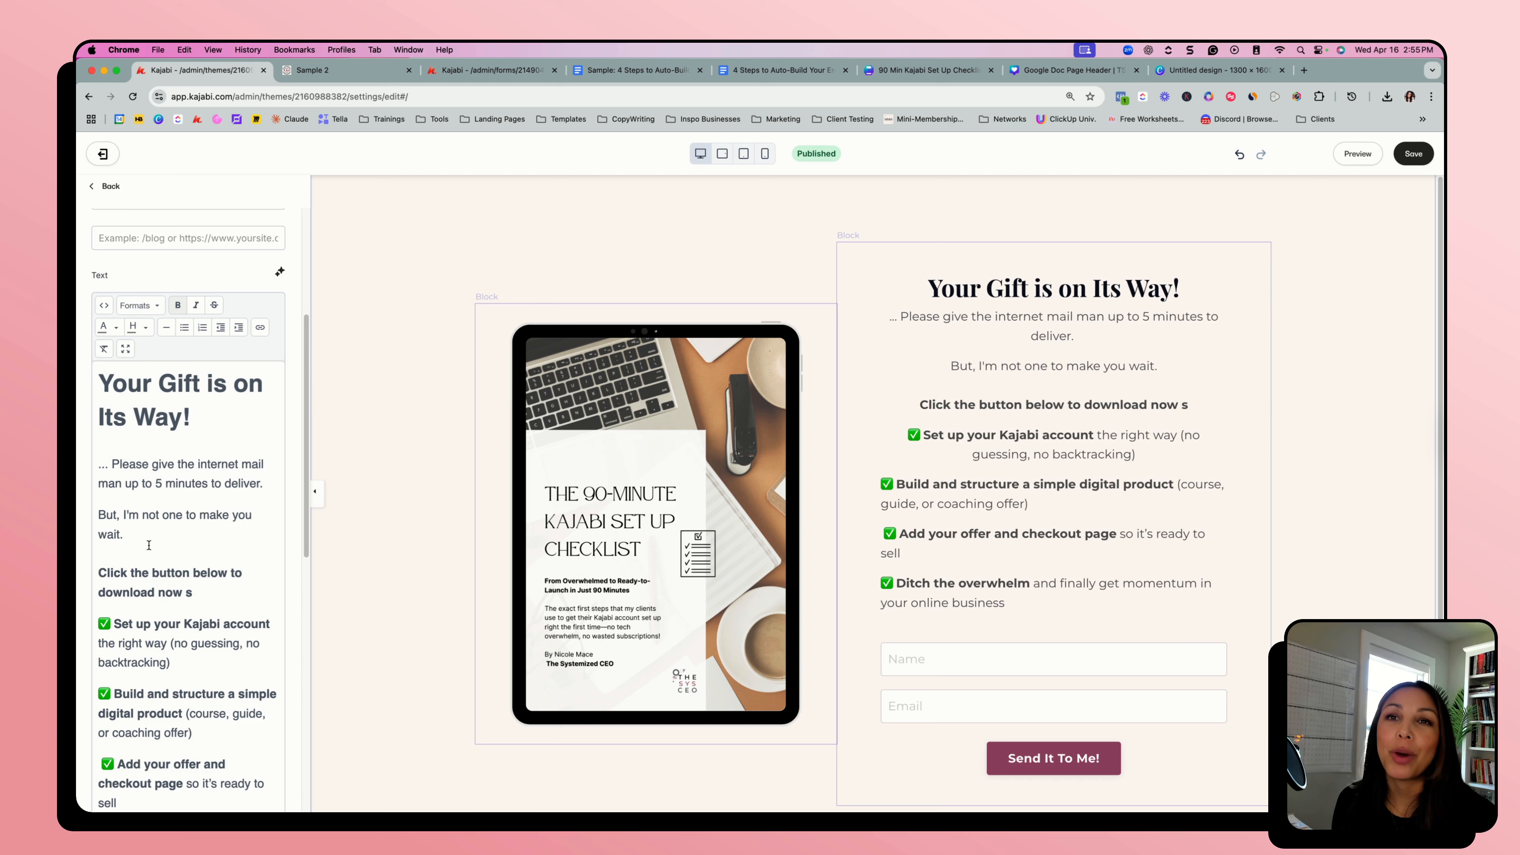
scroll(153, 515, "down", 3)
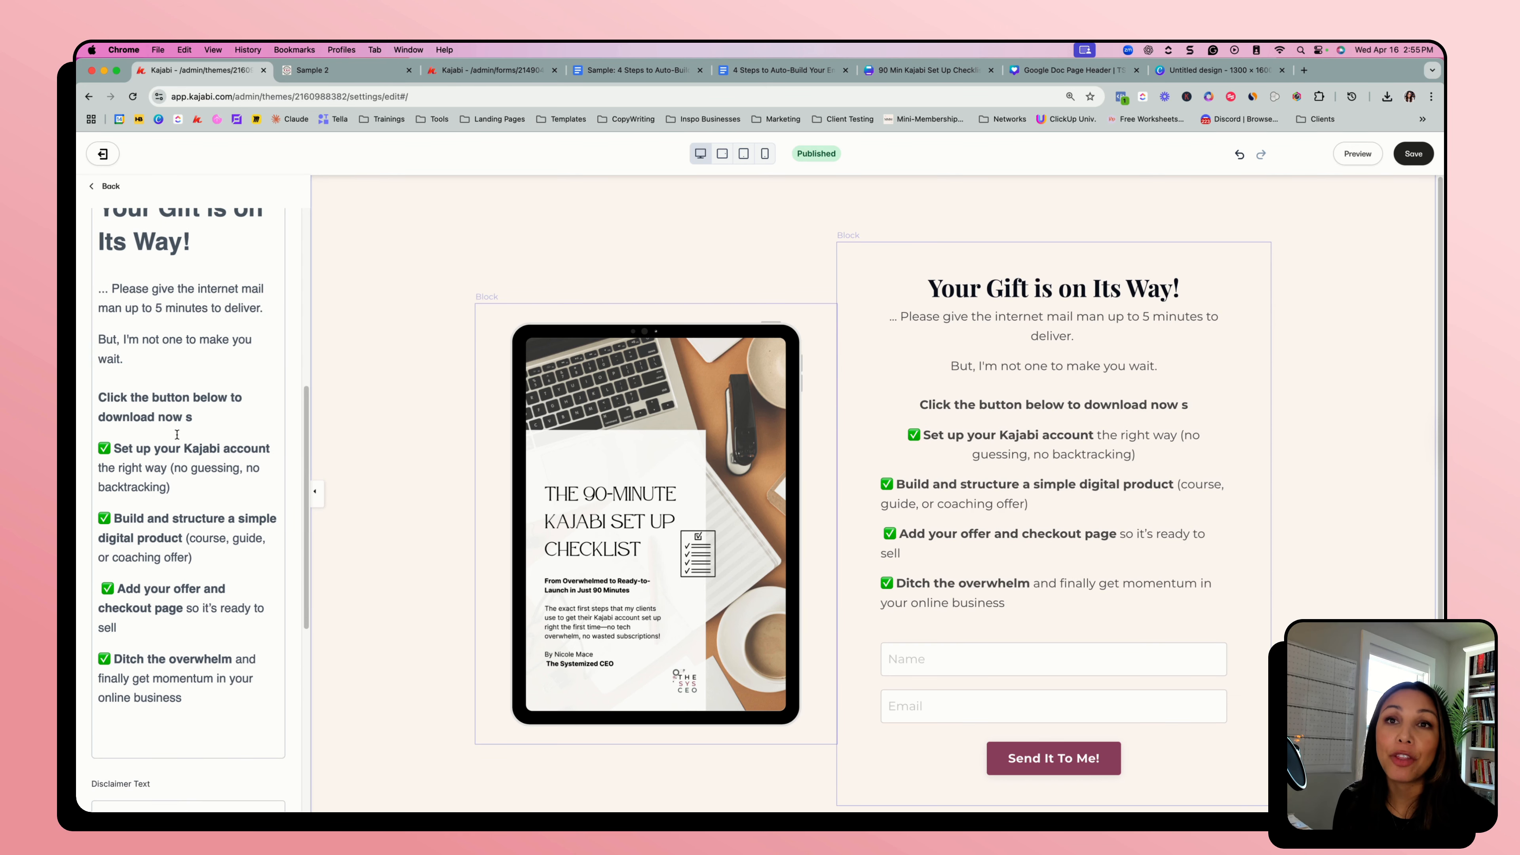
left_click(194, 417)
key("BackSpace")
key("BackSpace")
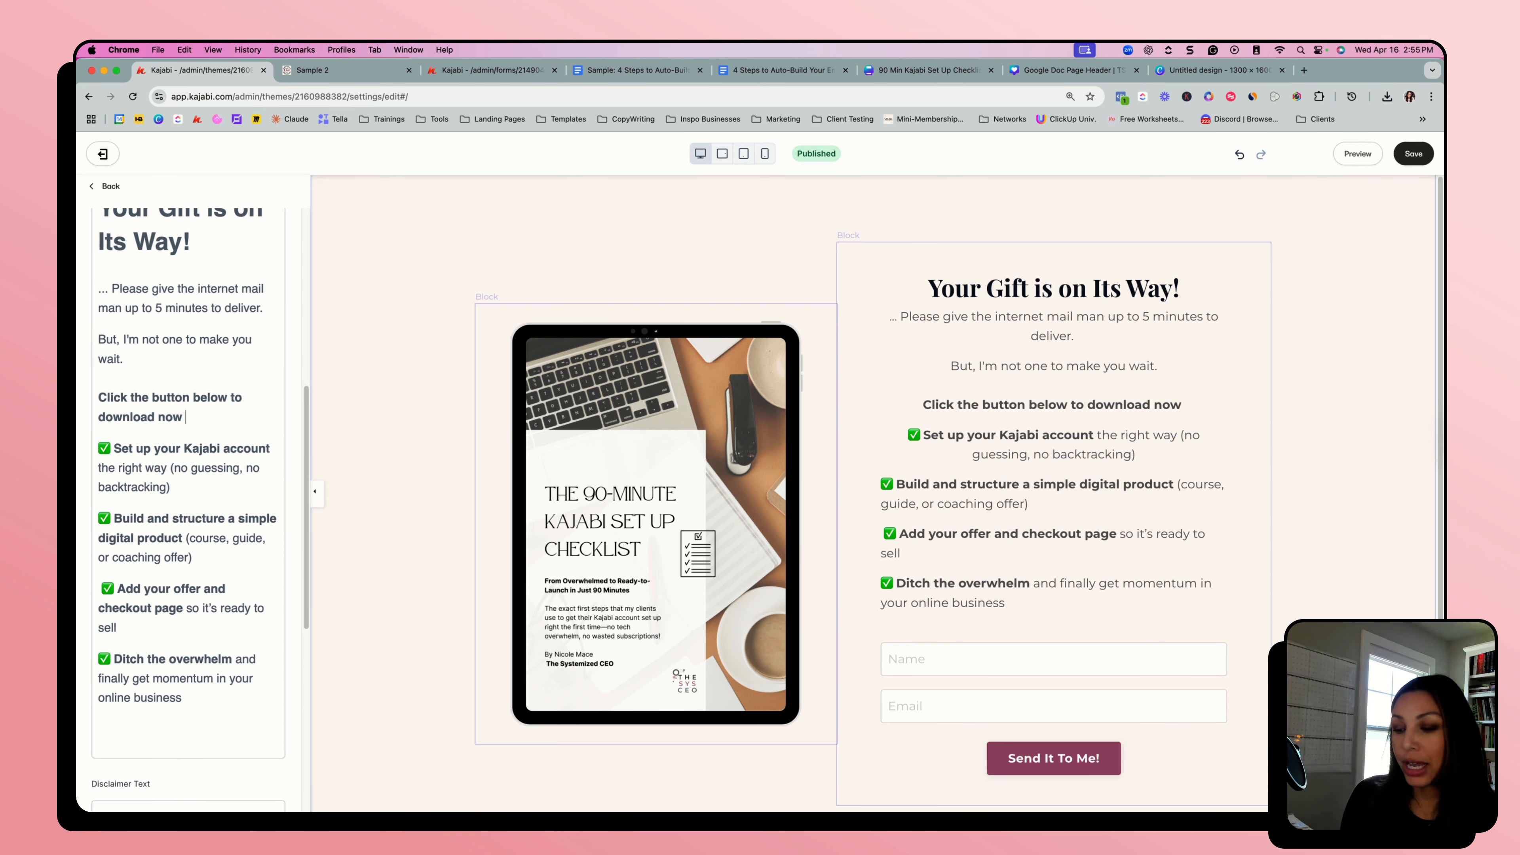
type("so that you can:")
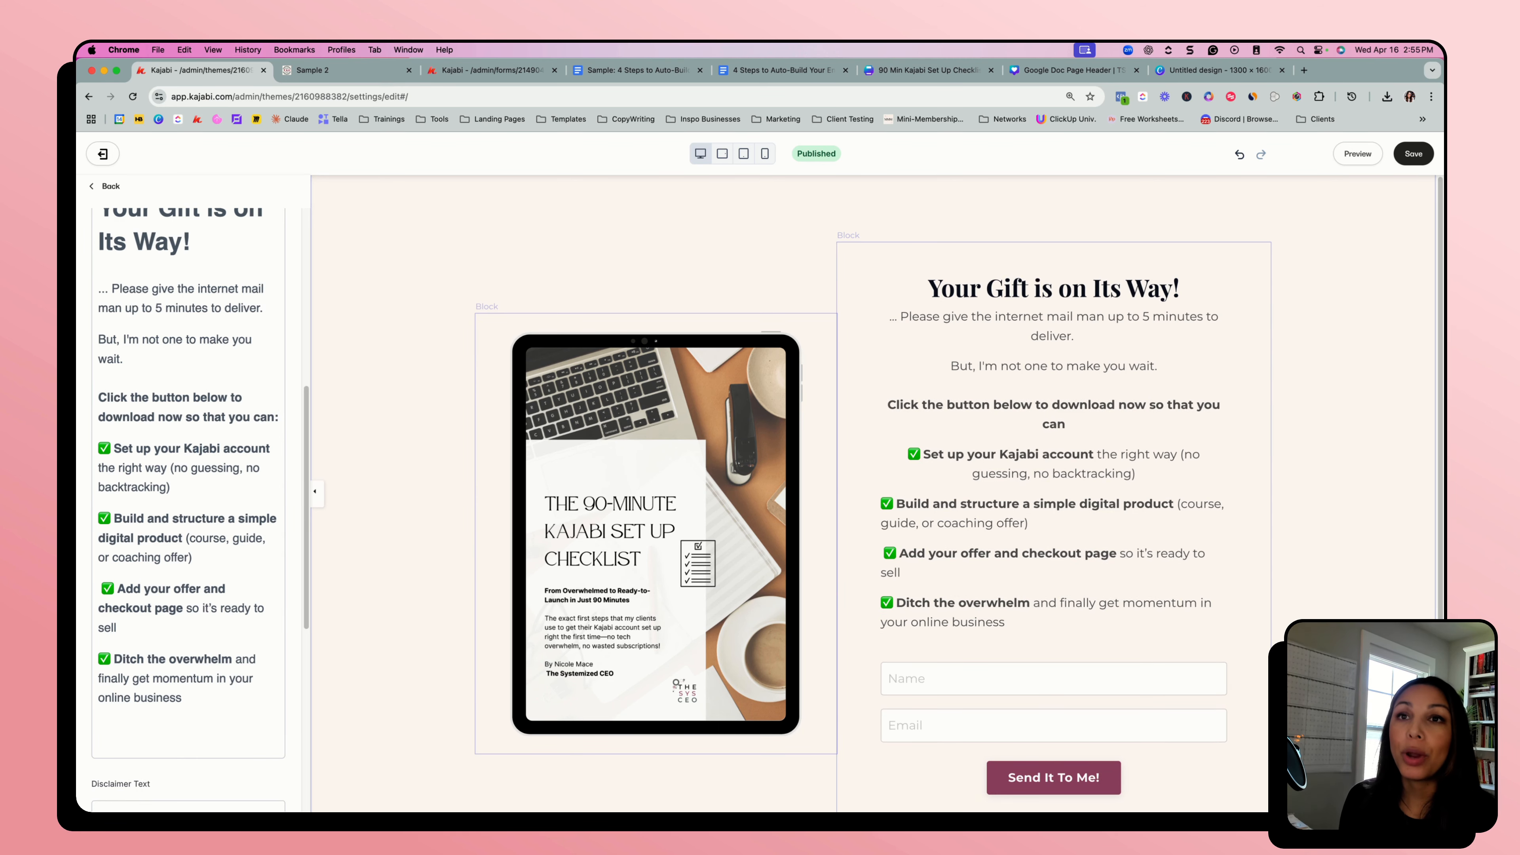
- Remove the bold formatting from the four checkmark bullets and align them left
scroll(238, 585, "down", 4)
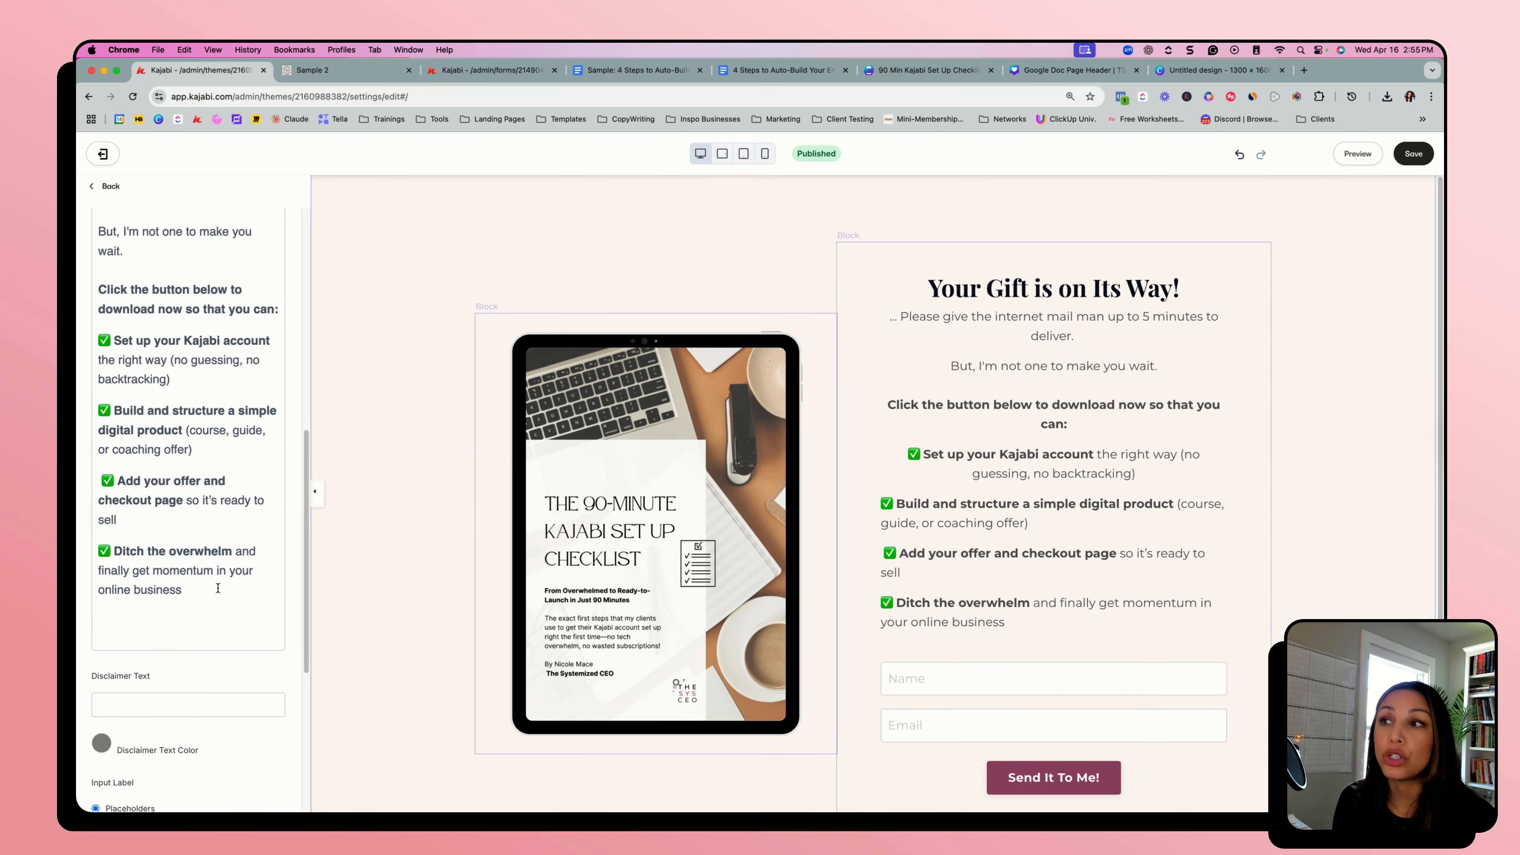
left_click_drag(215, 588, 91, 345)
scroll(91, 345, "up", 5)
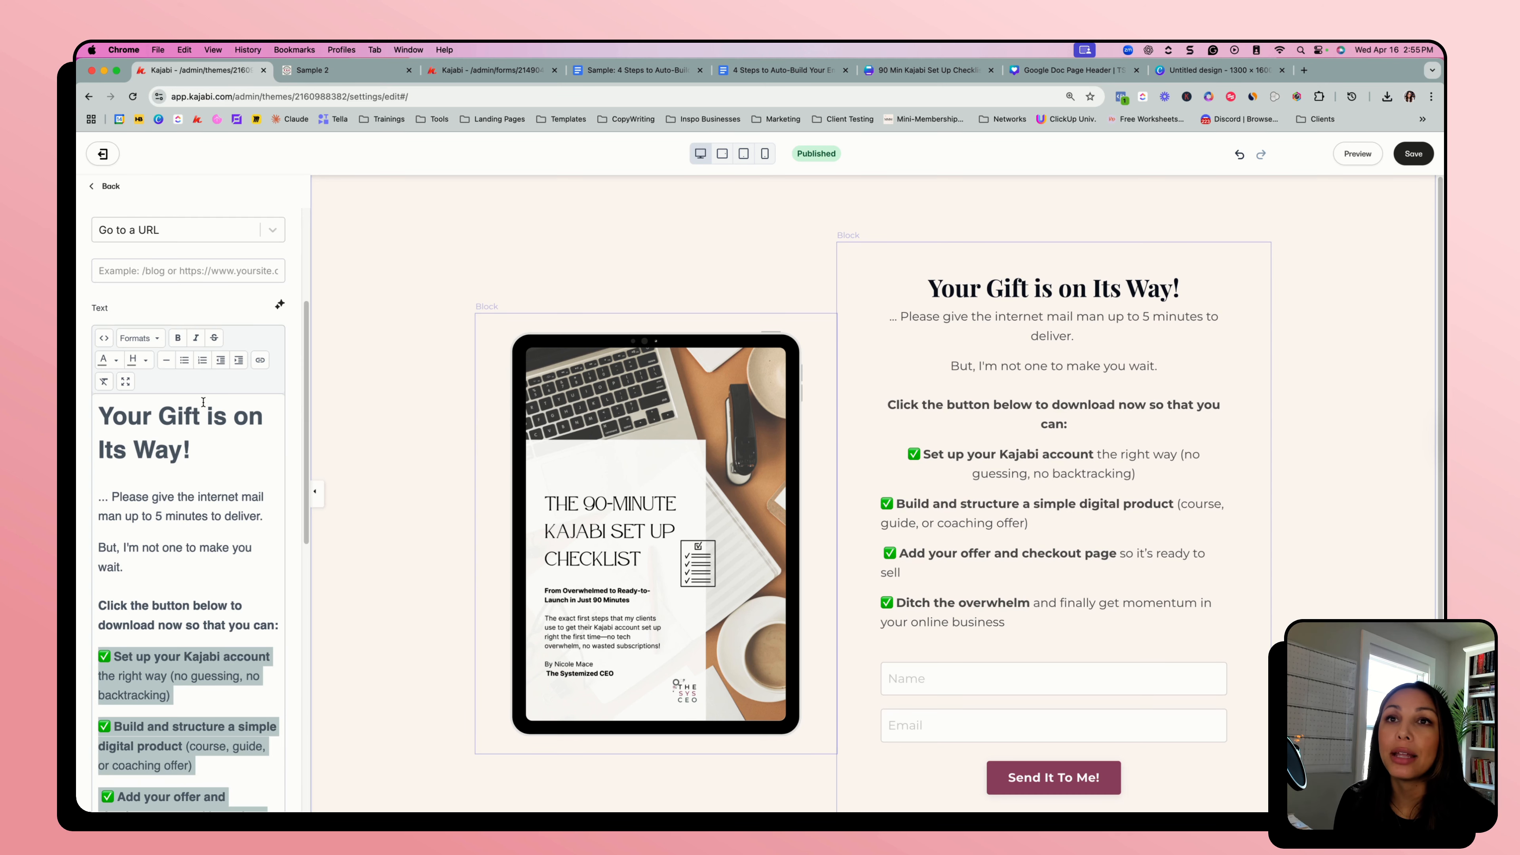
left_click(178, 338)
left_click(179, 339)
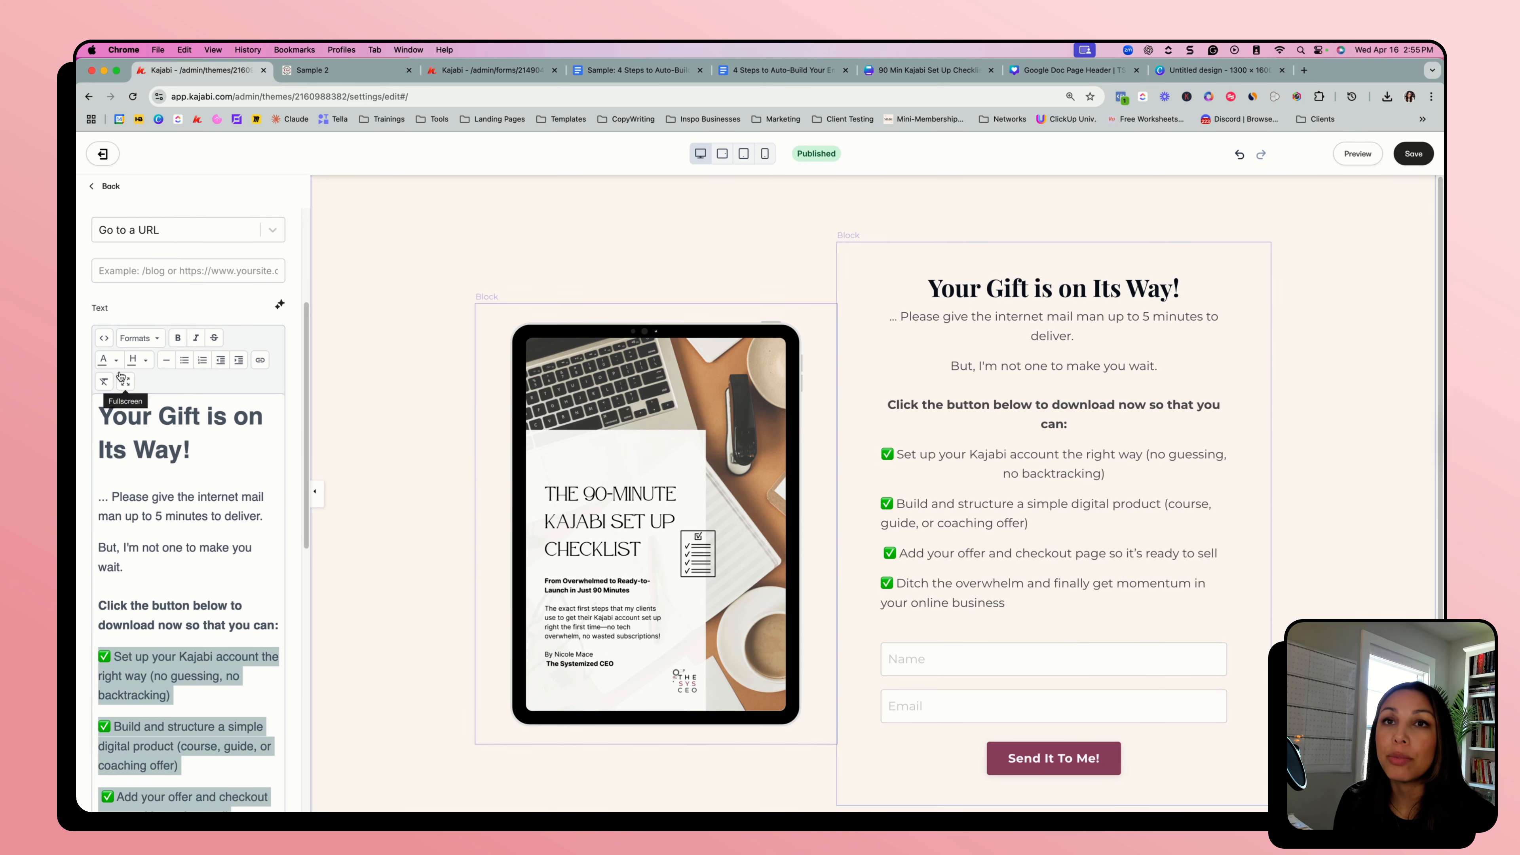
left_click(143, 339)
mouse_move(159, 374)
mouse_move(156, 447)
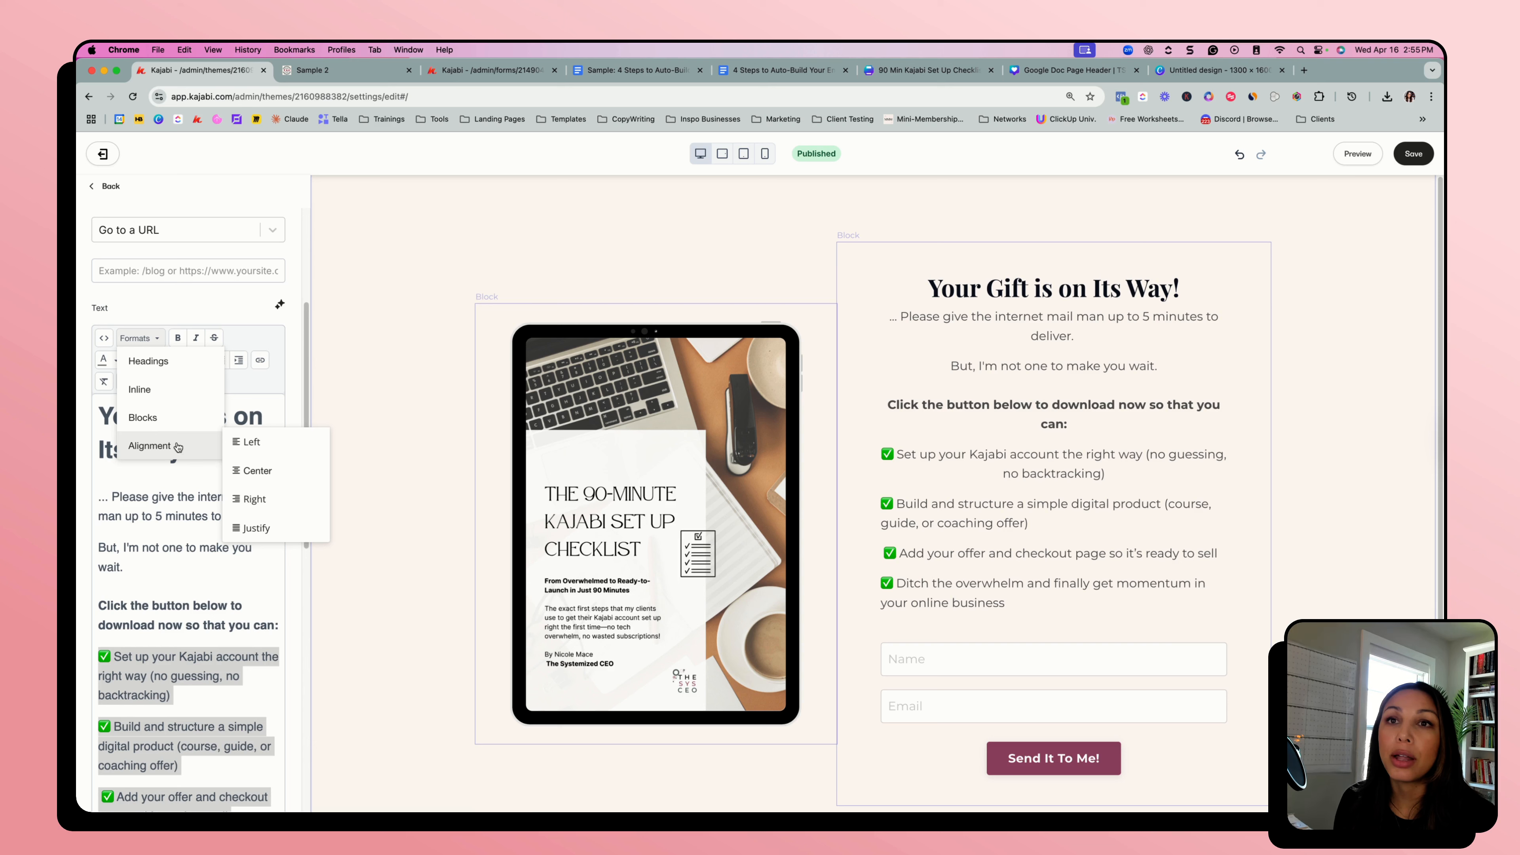
left_click(246, 445)
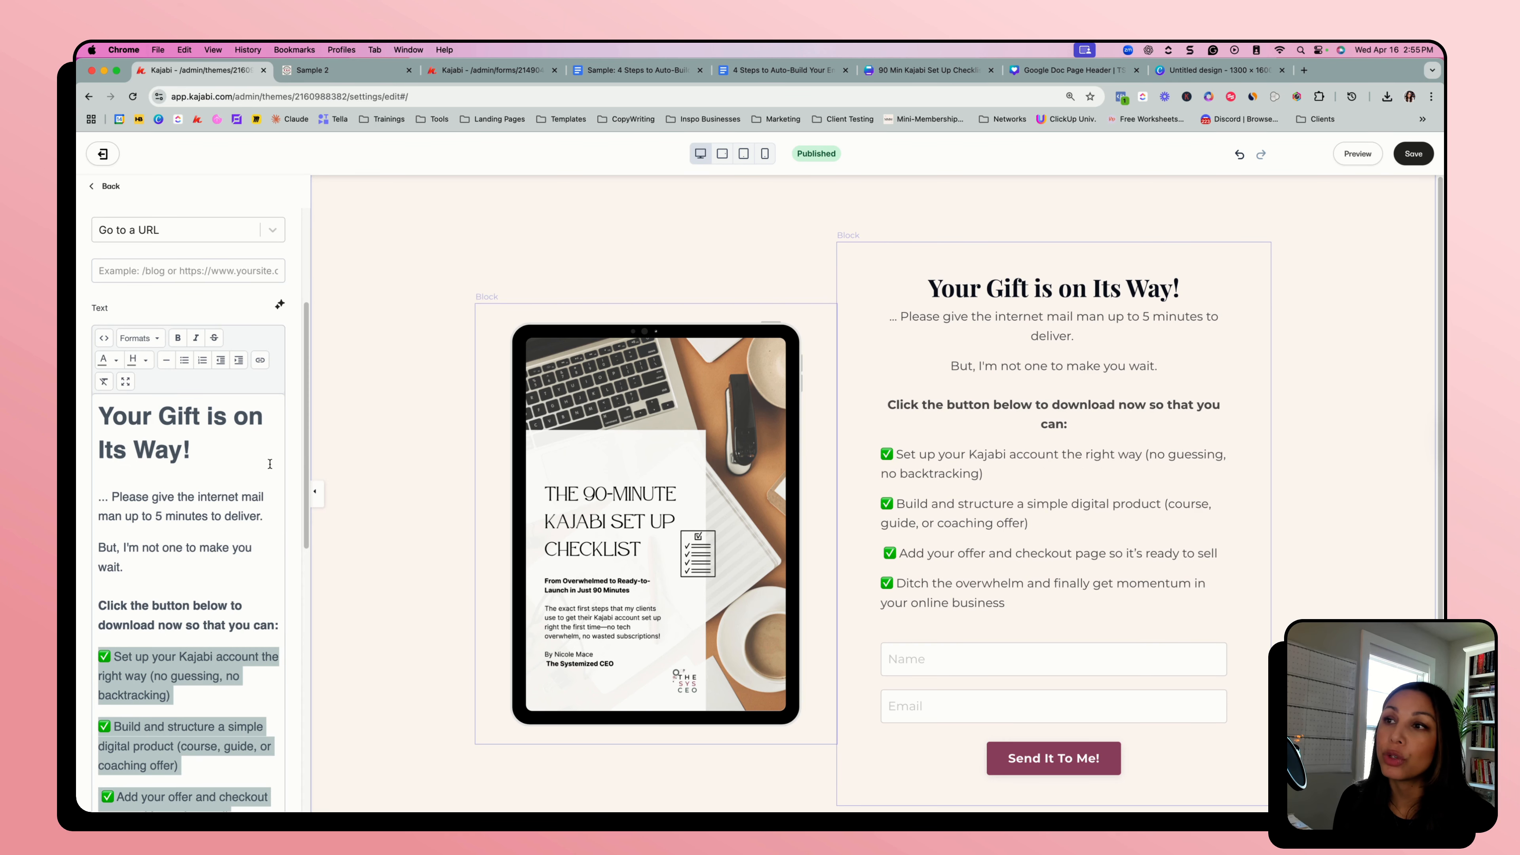
scroll(270, 464, "down", 5)
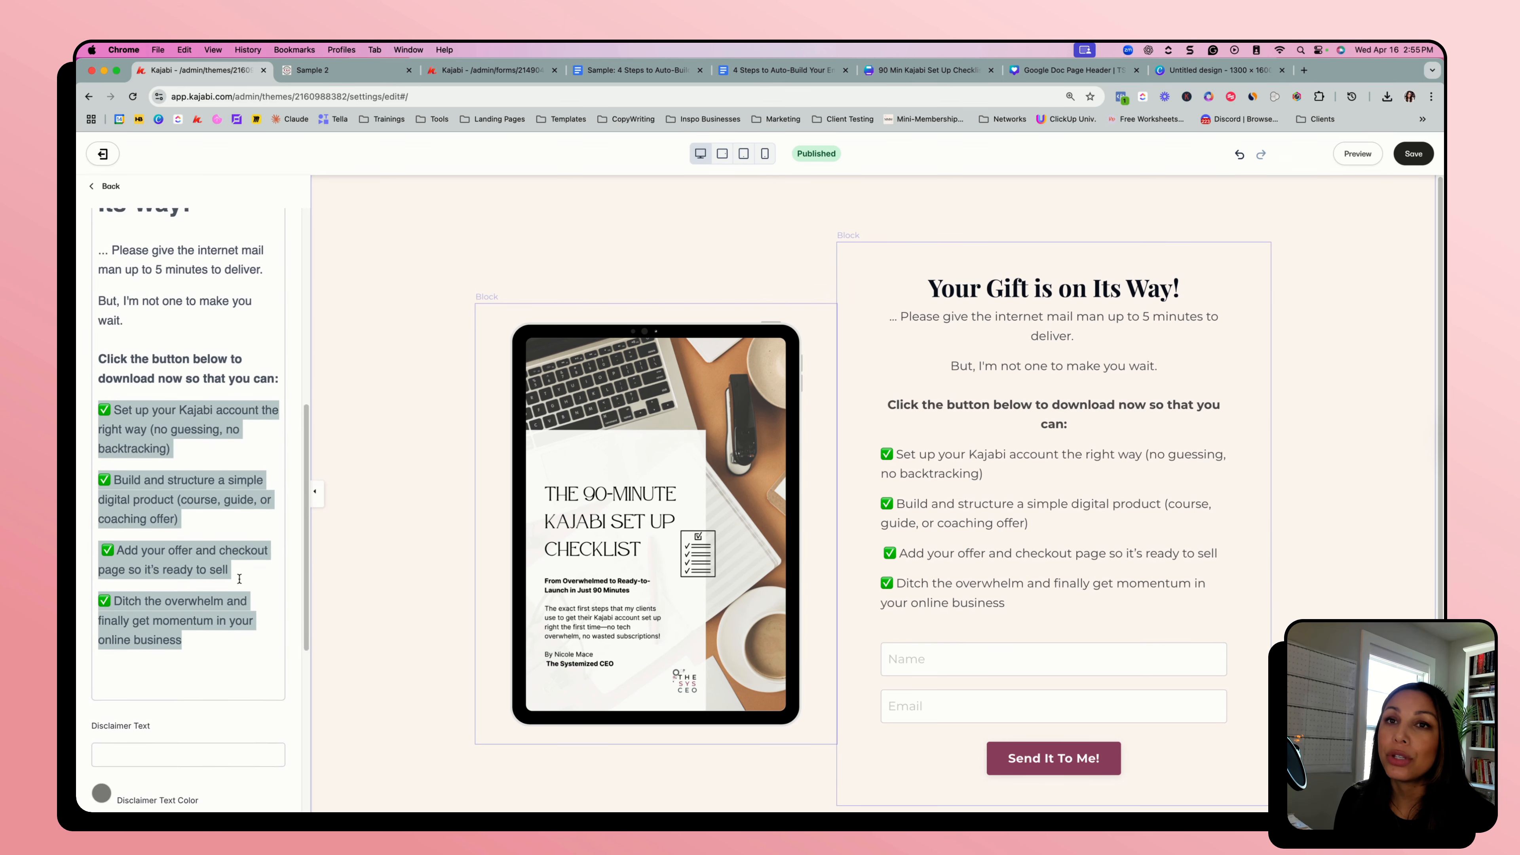
scroll(240, 579, "down", 1)
left_click(234, 607)
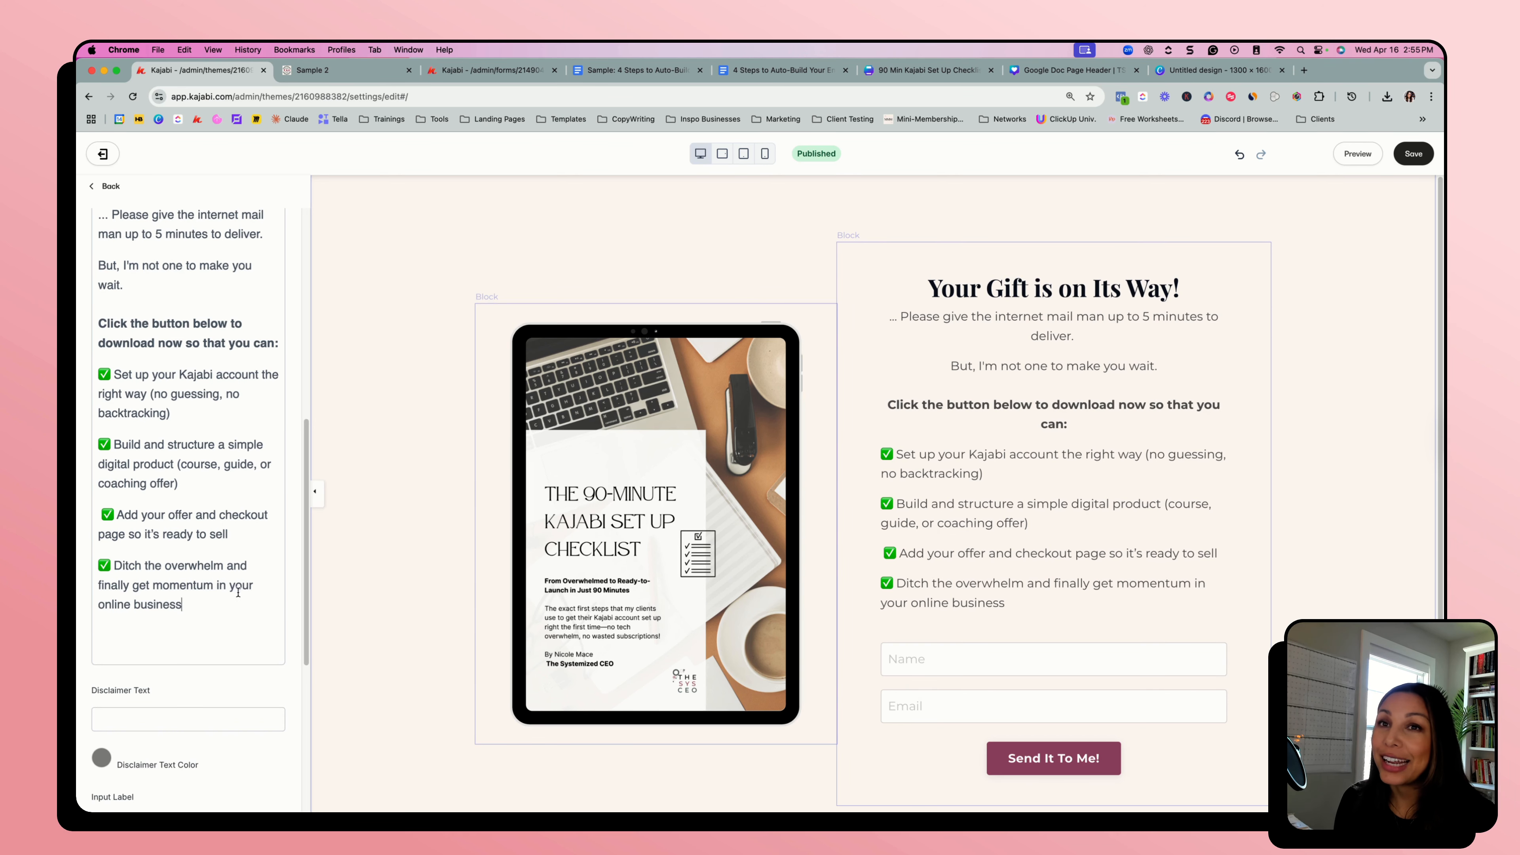
- Copy all the text from the form block and delete that block from the Hero section
left_click_drag(211, 609, 96, 578)
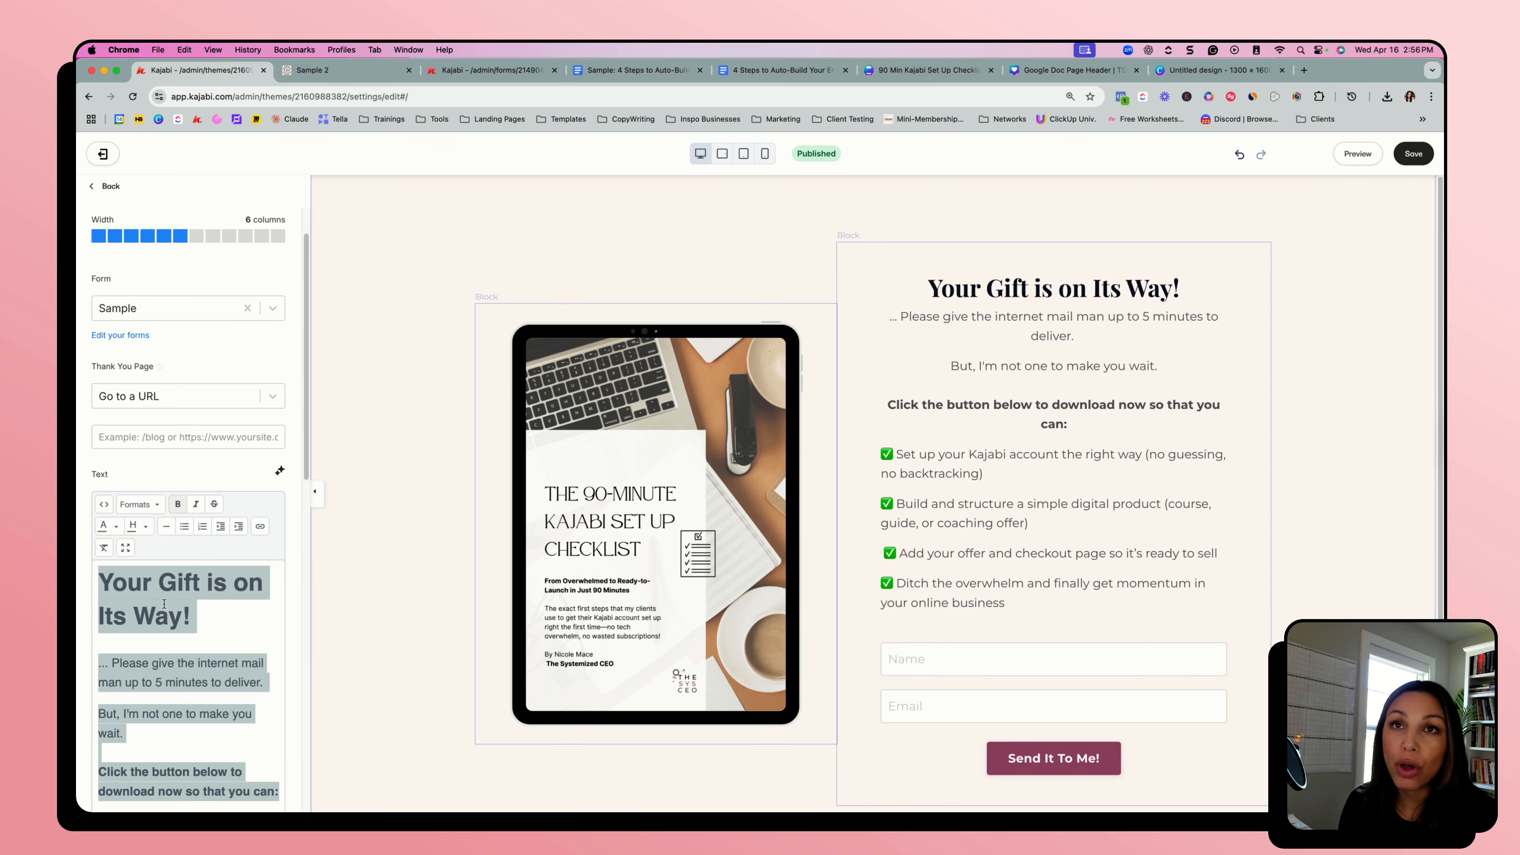
left_click(112, 190)
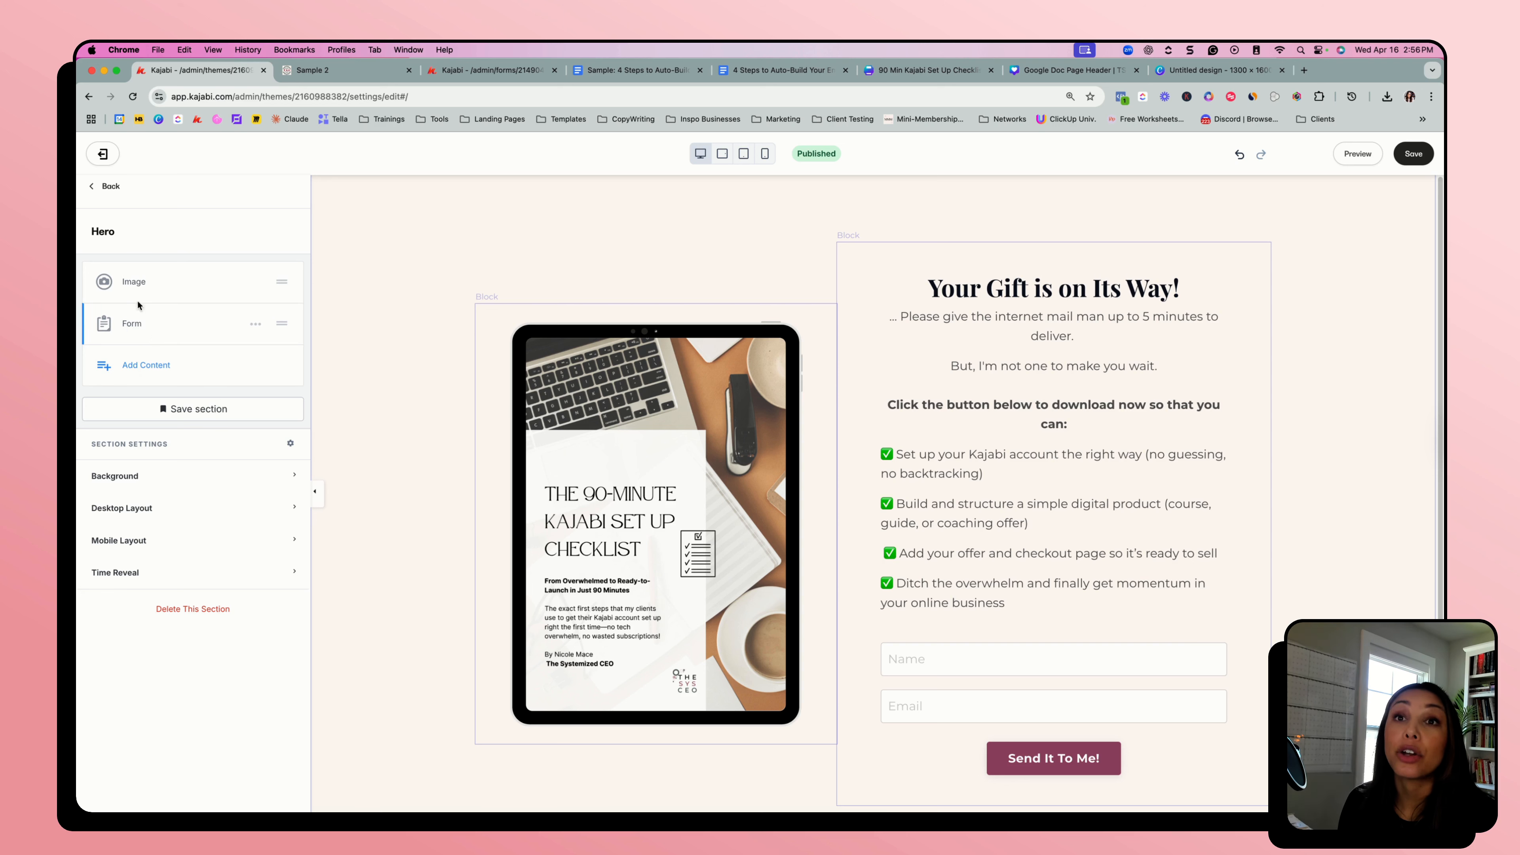
left_click(256, 324)
left_click(240, 419)
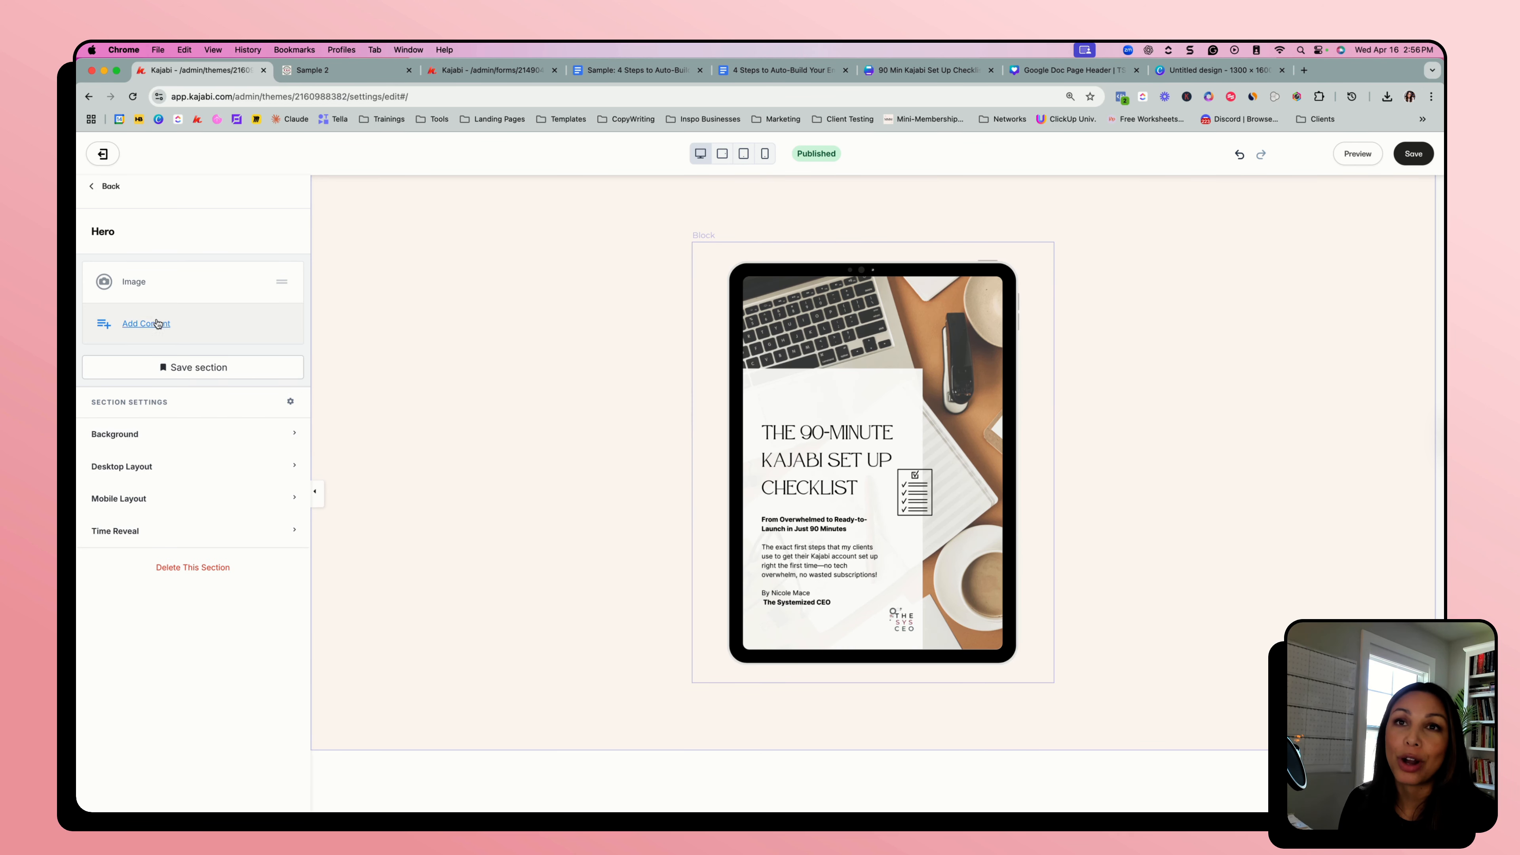
- Add a Text block to the Hero section, replace its placeholder content with the copied thank-you text, and save the page
left_click(144, 324)
scroll(223, 459, "down", 10)
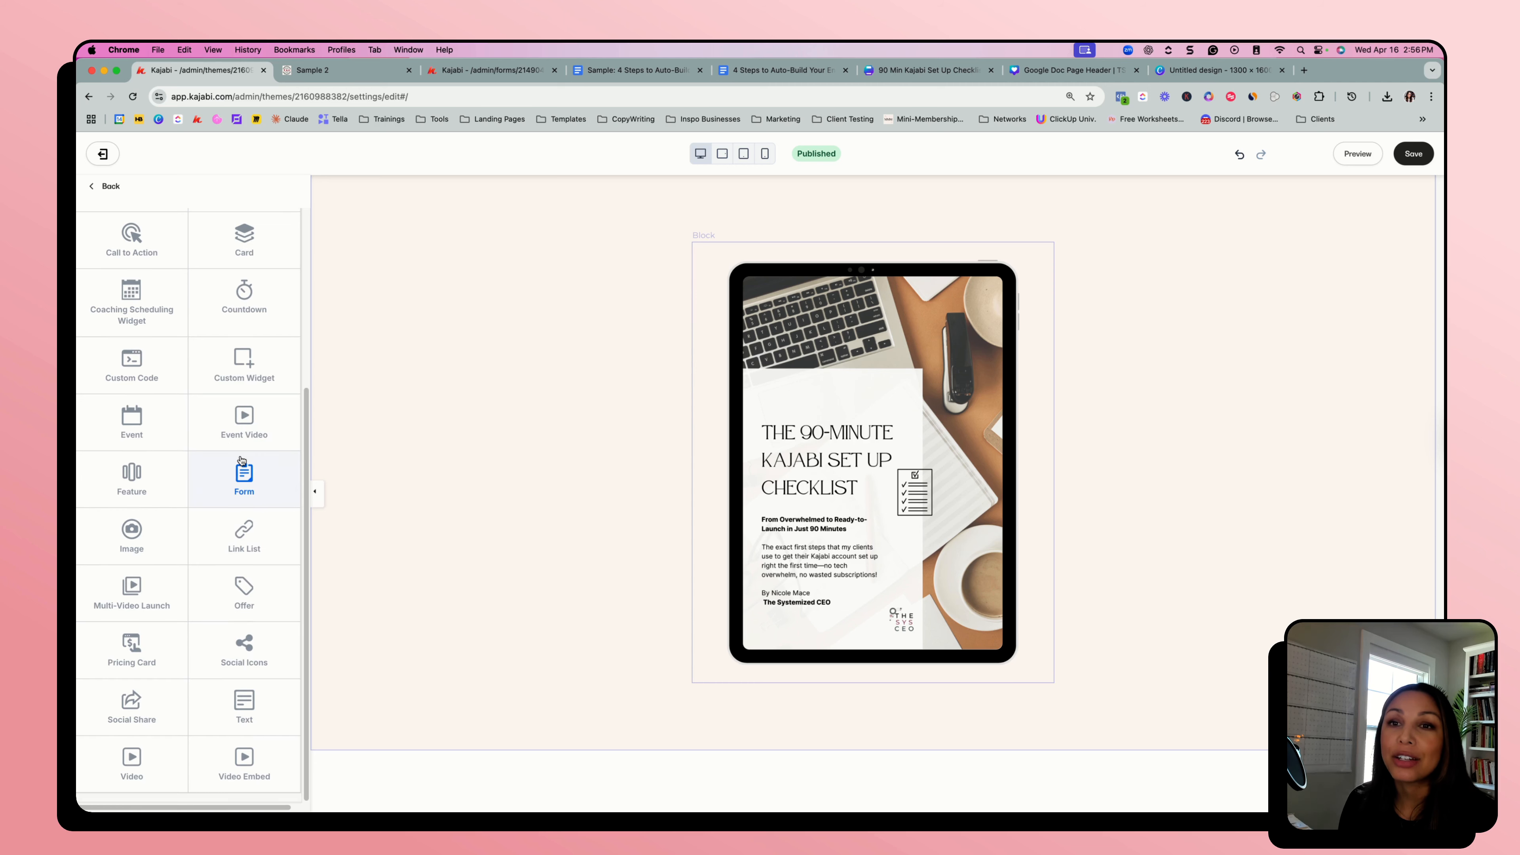
left_click(259, 701)
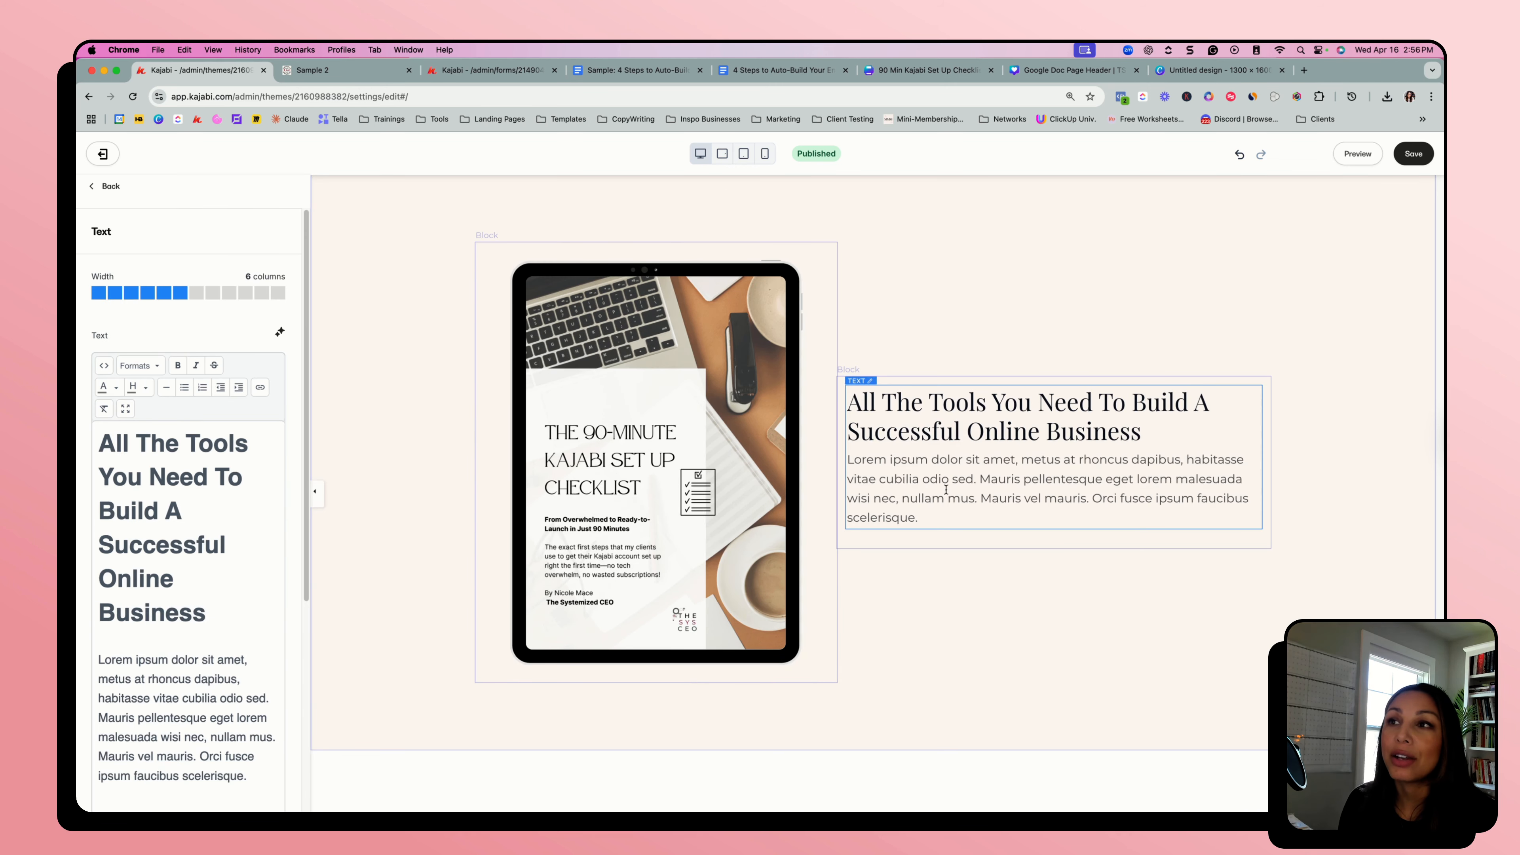
left_click(947, 491)
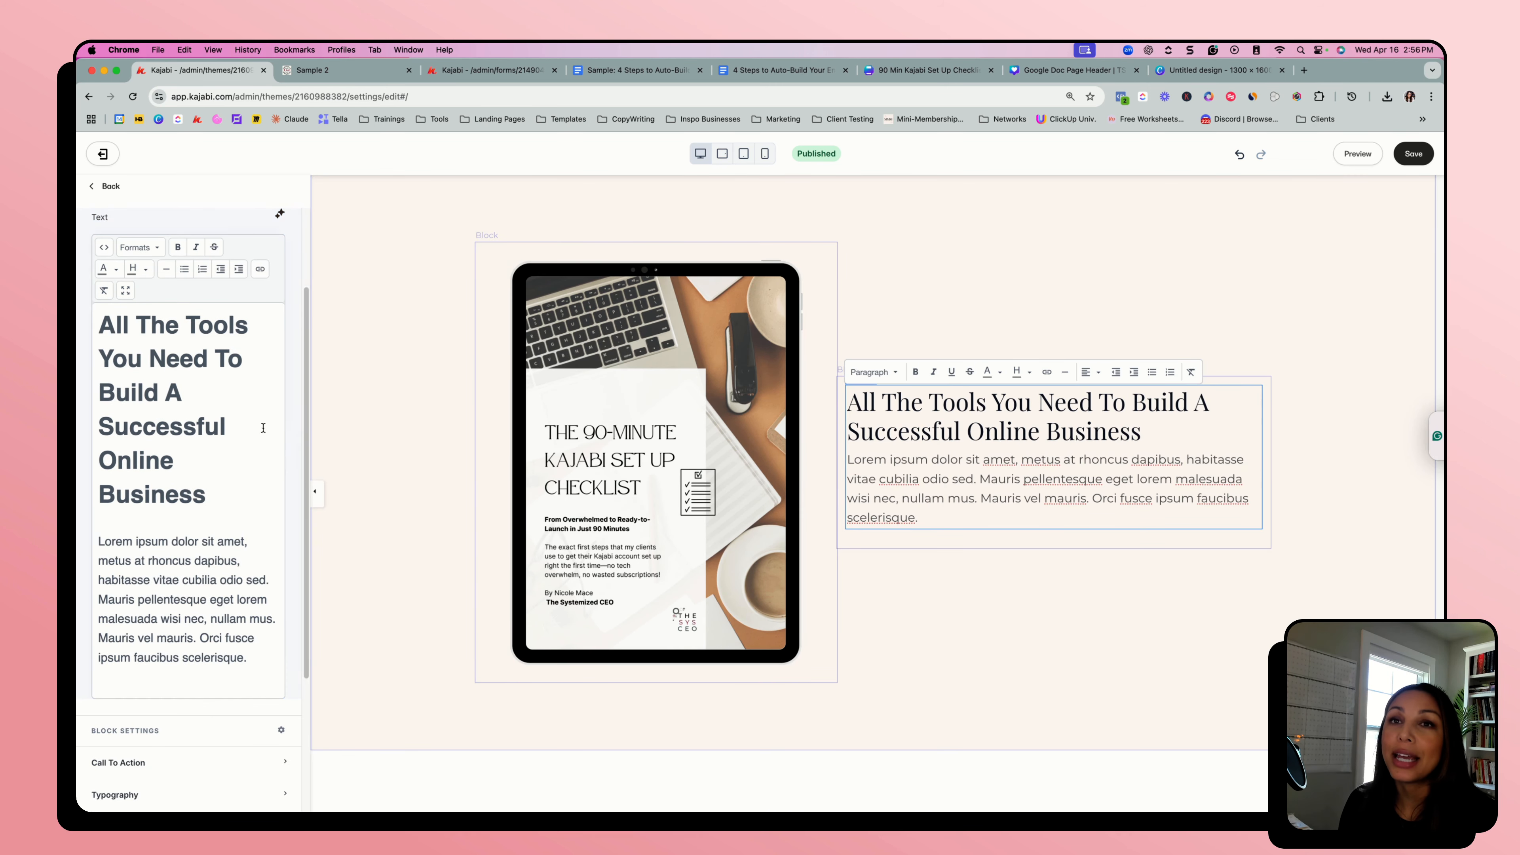
left_click_drag(271, 676, 99, 320)
key("BackSpace")
key("super+v")
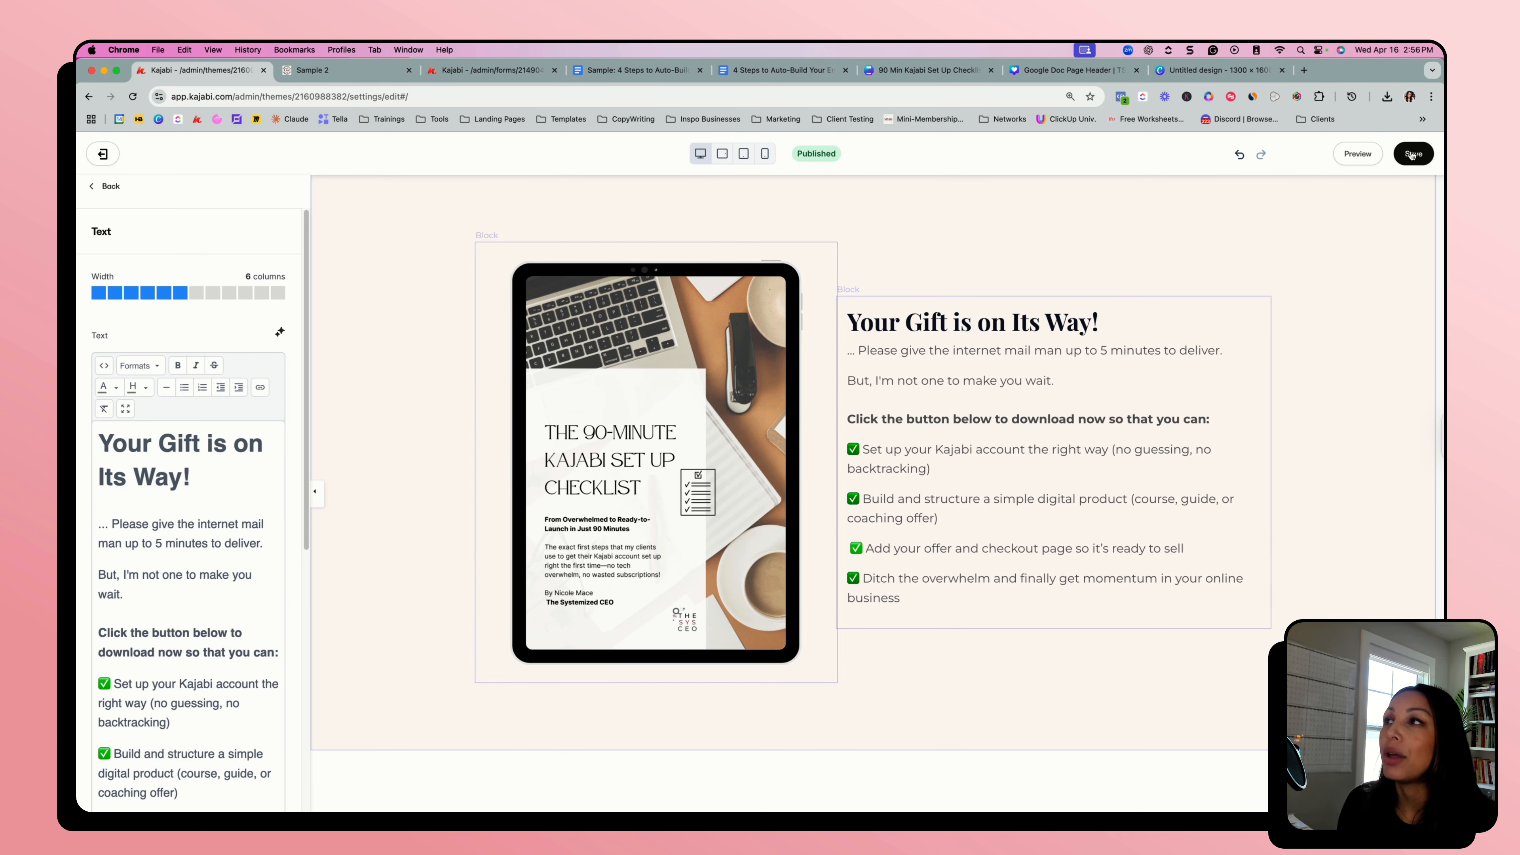
left_click(1412, 154)
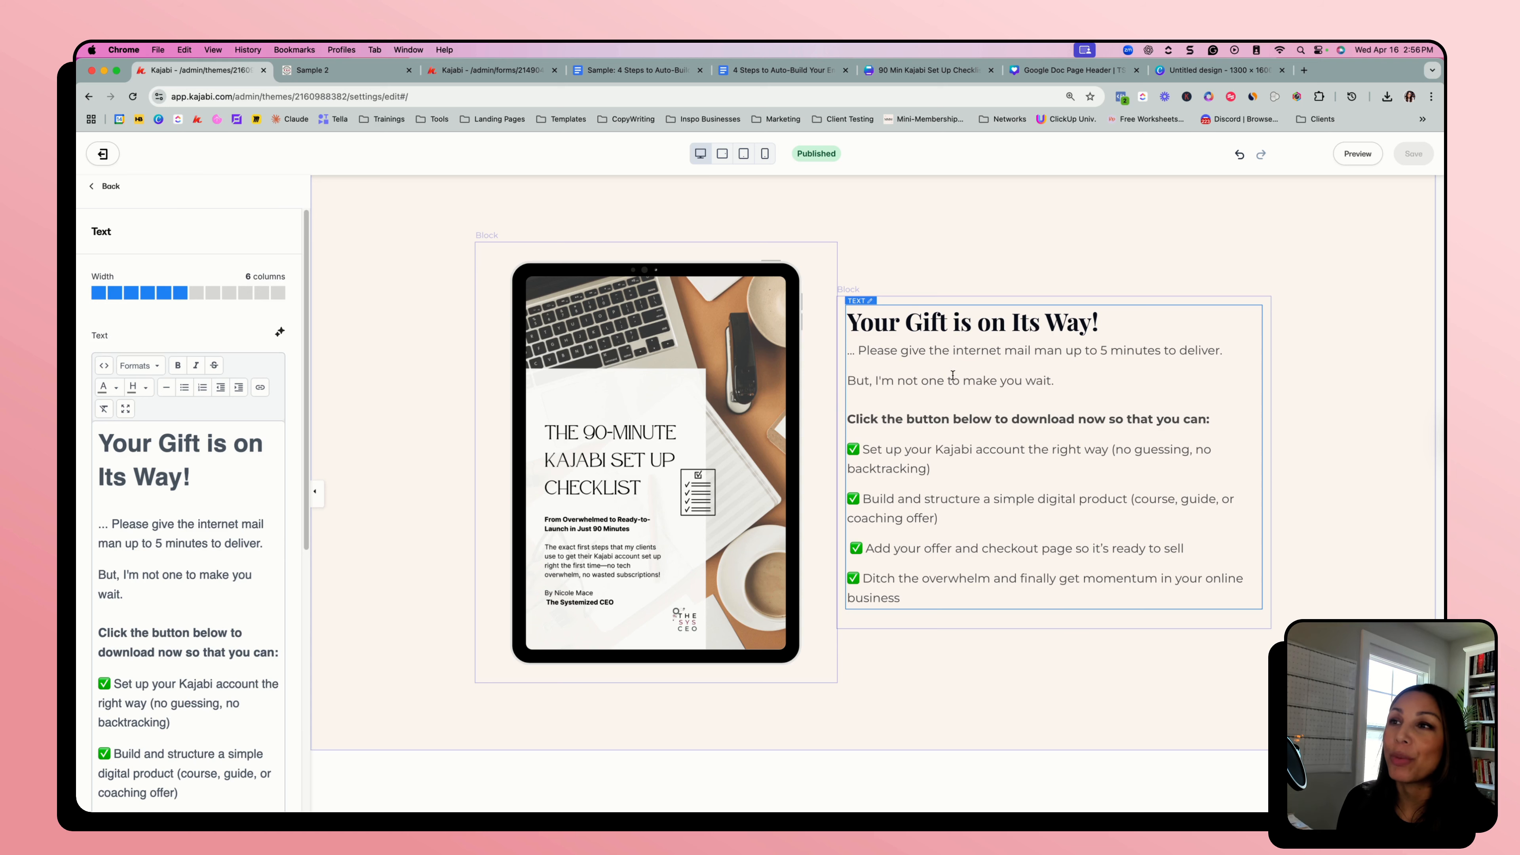
- Delete the extra space before the checkmark of the "Add your offer and checkout page" bullet
left_click(930, 455)
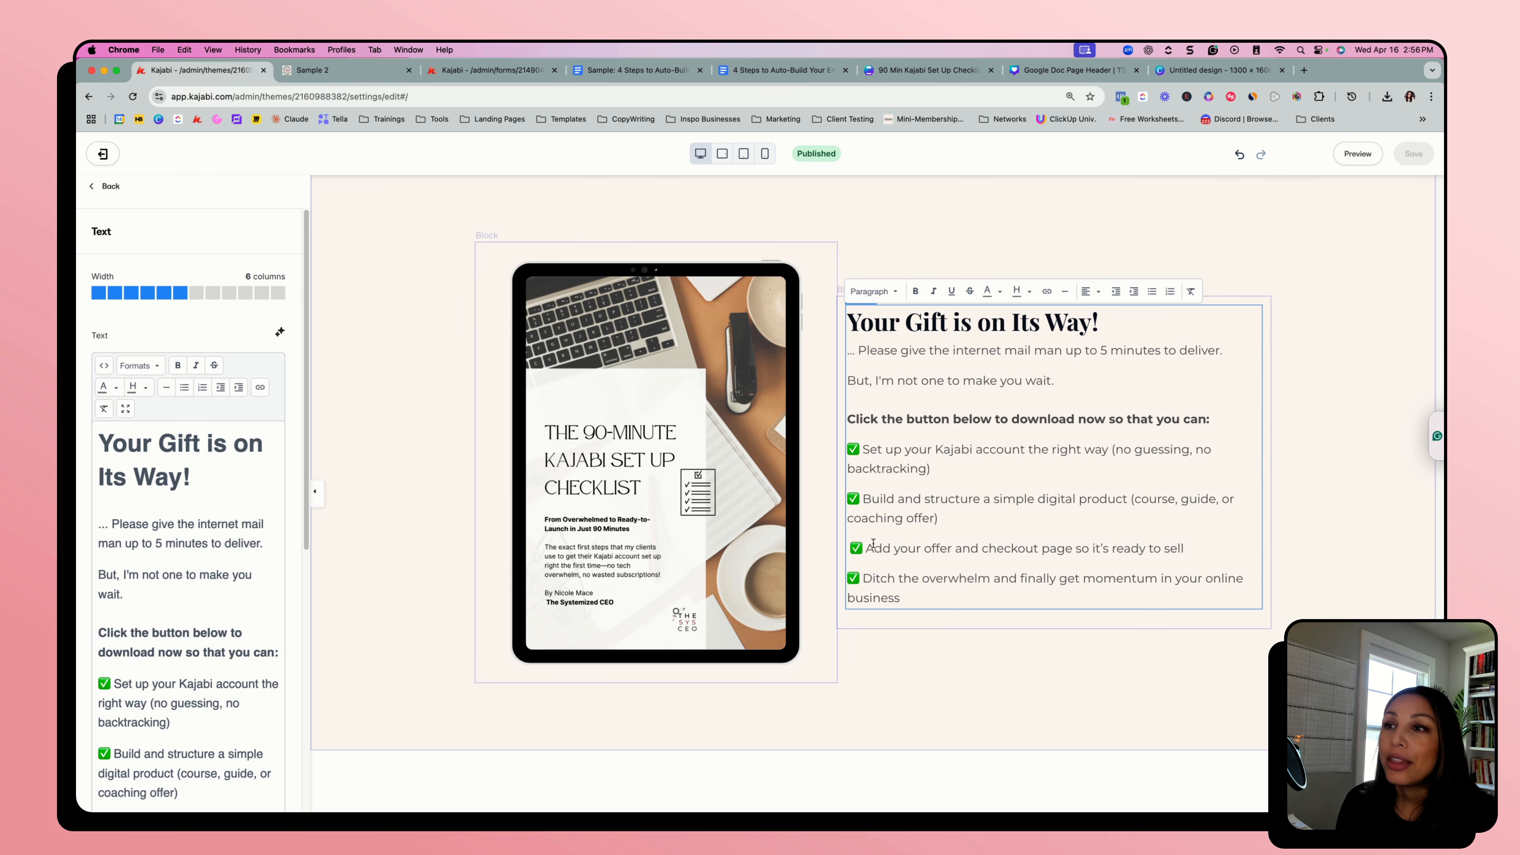
left_click(851, 548)
key("BackSpace")
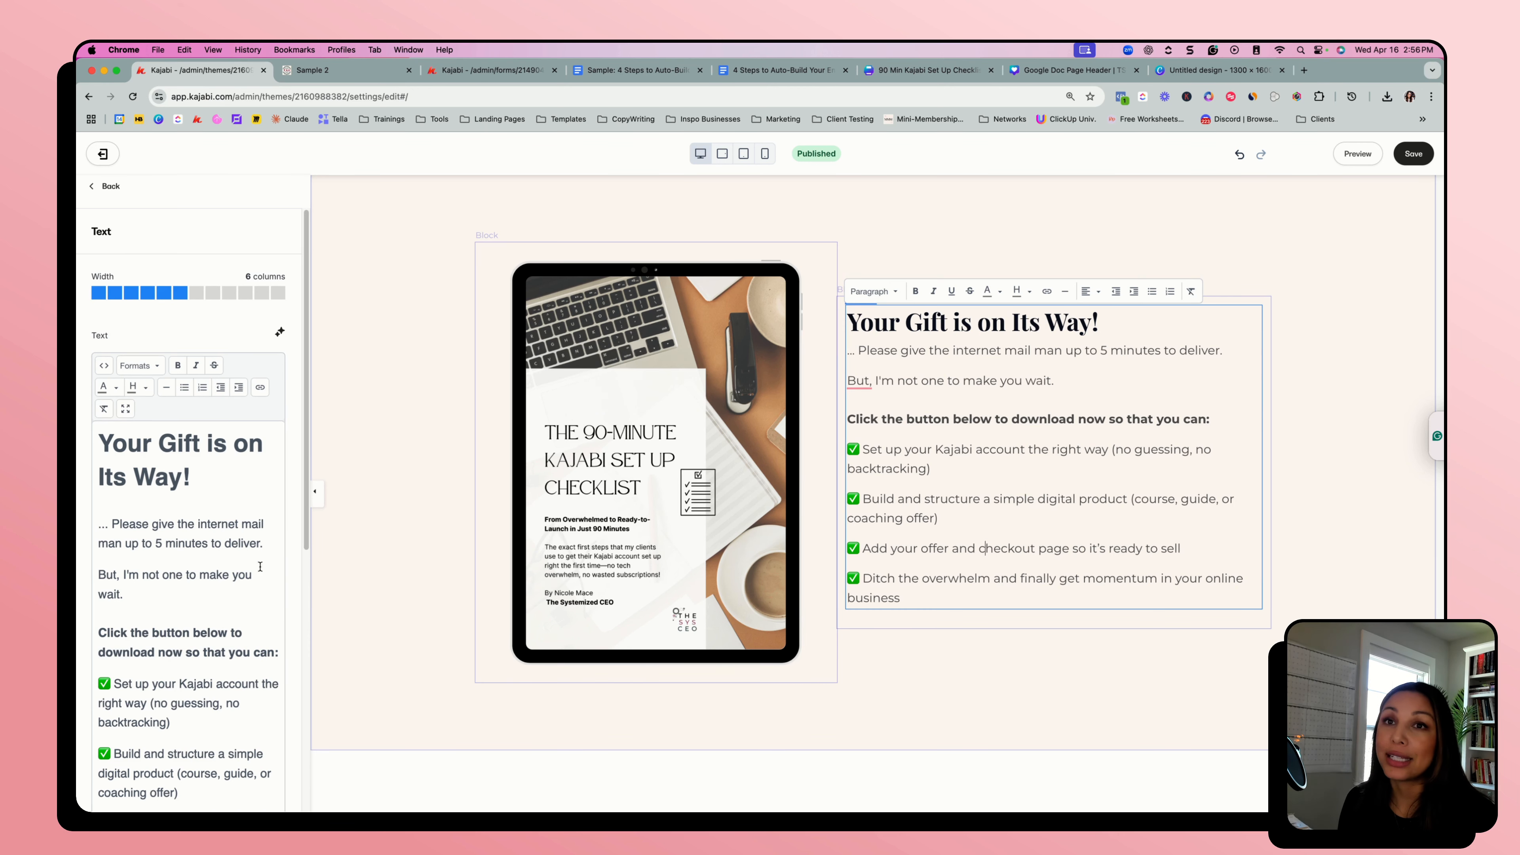
- Include a call-to-action button in the thank-you text block
scroll(260, 565, "down", 10)
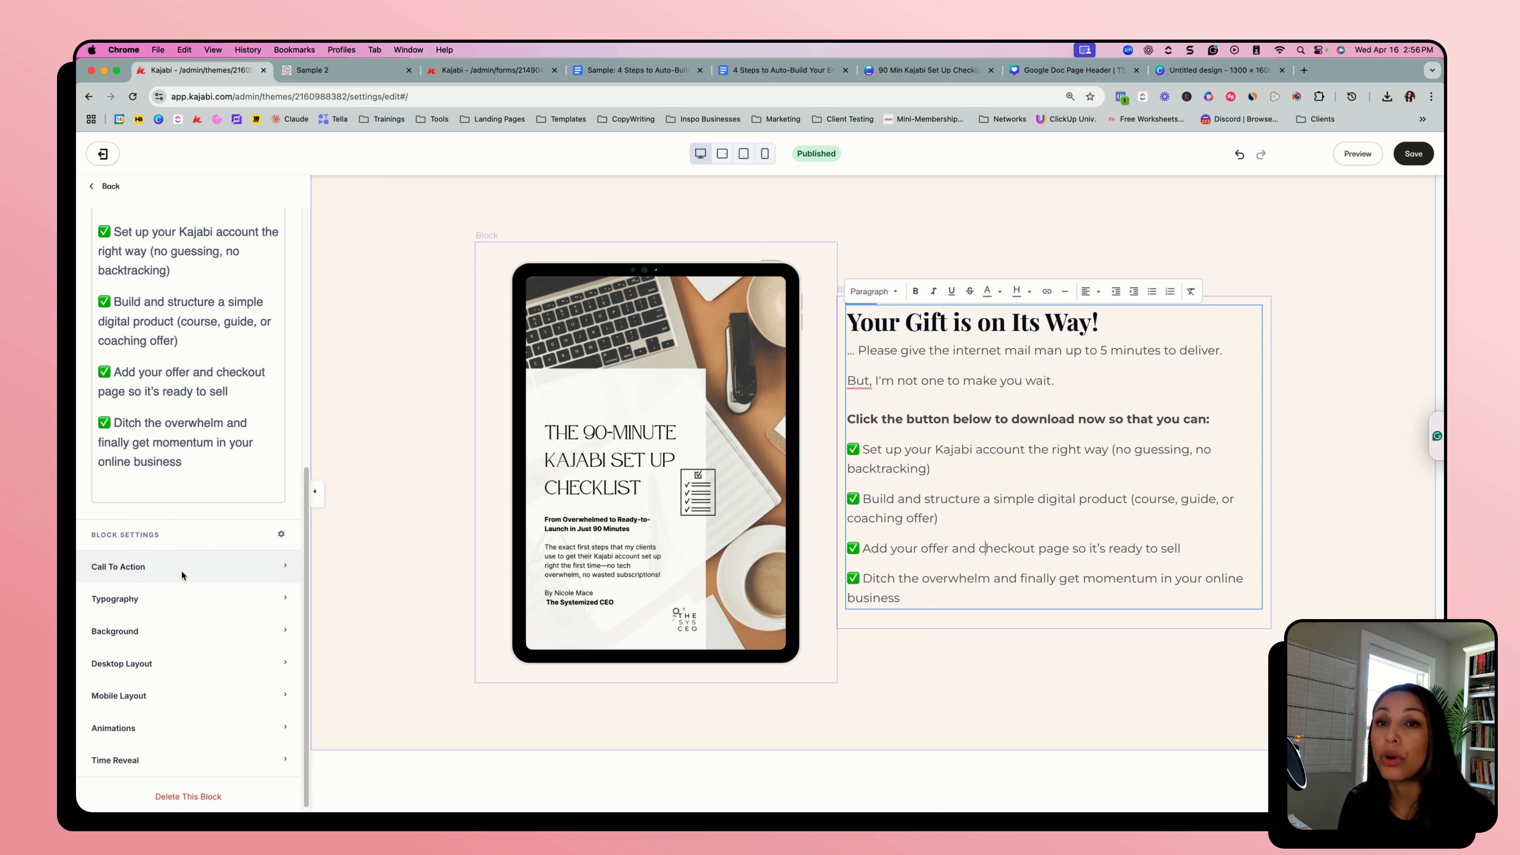
left_click(181, 569)
scroll(163, 572, "down", 2)
left_click(99, 547)
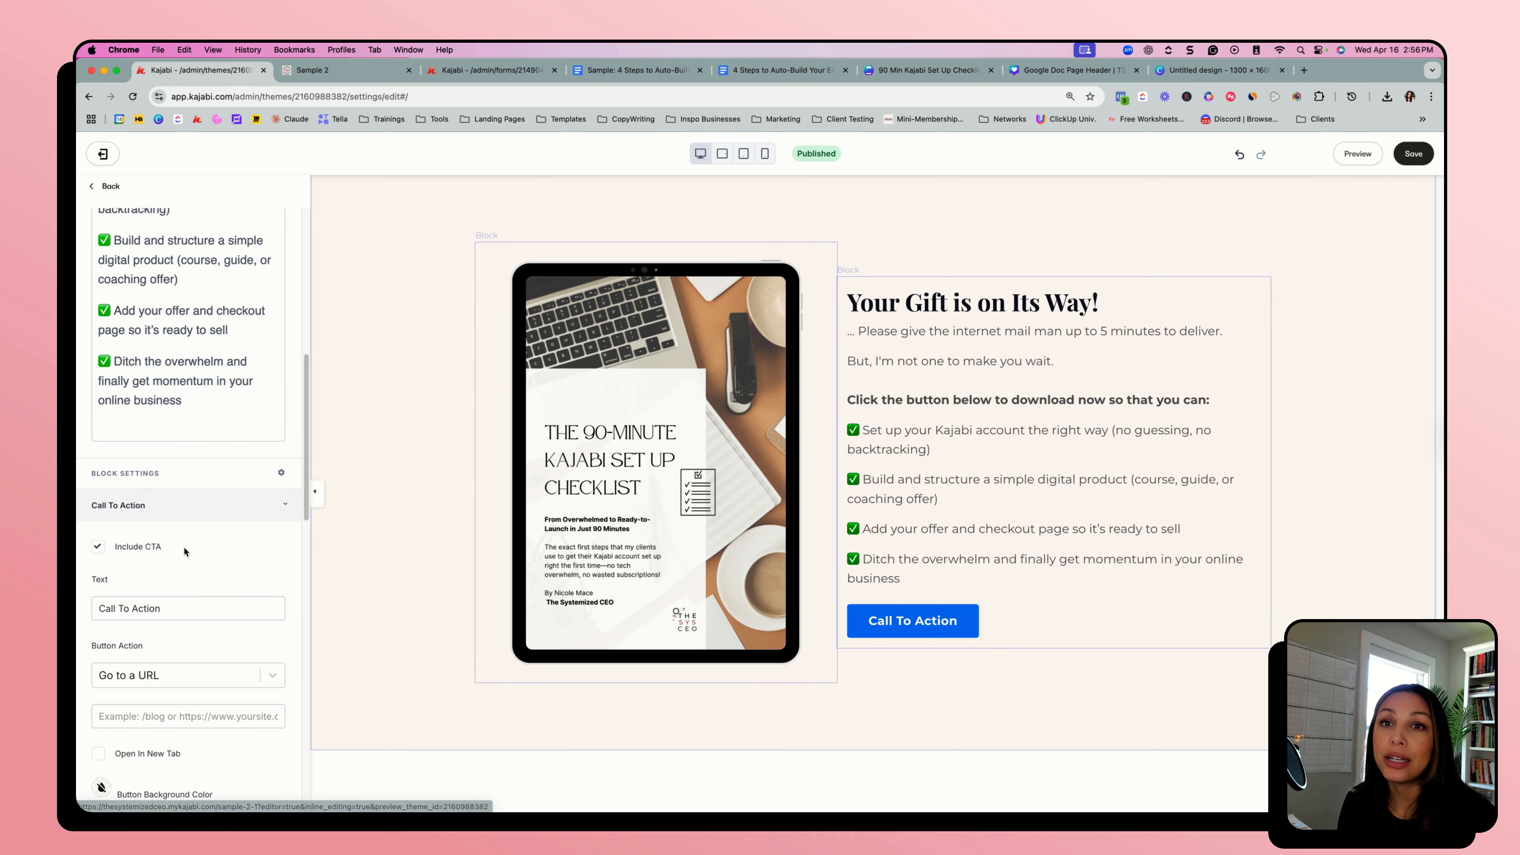
- Change the call-to-action button's text in the thank-you block to "Download Now!"
scroll(183, 546, "down", 5)
double_click(144, 441)
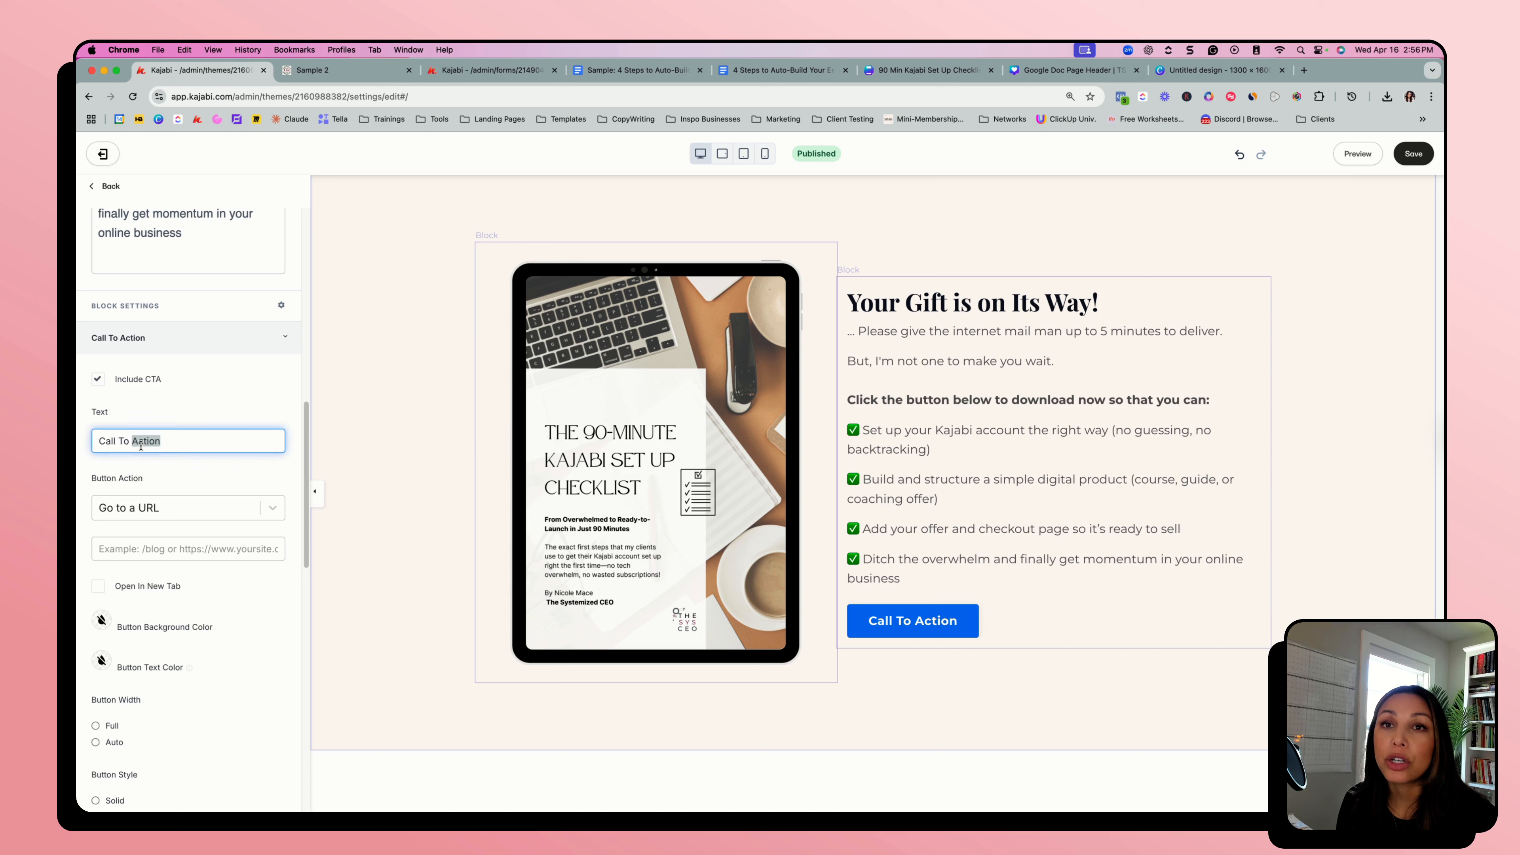
key("super+a")
type("Down")
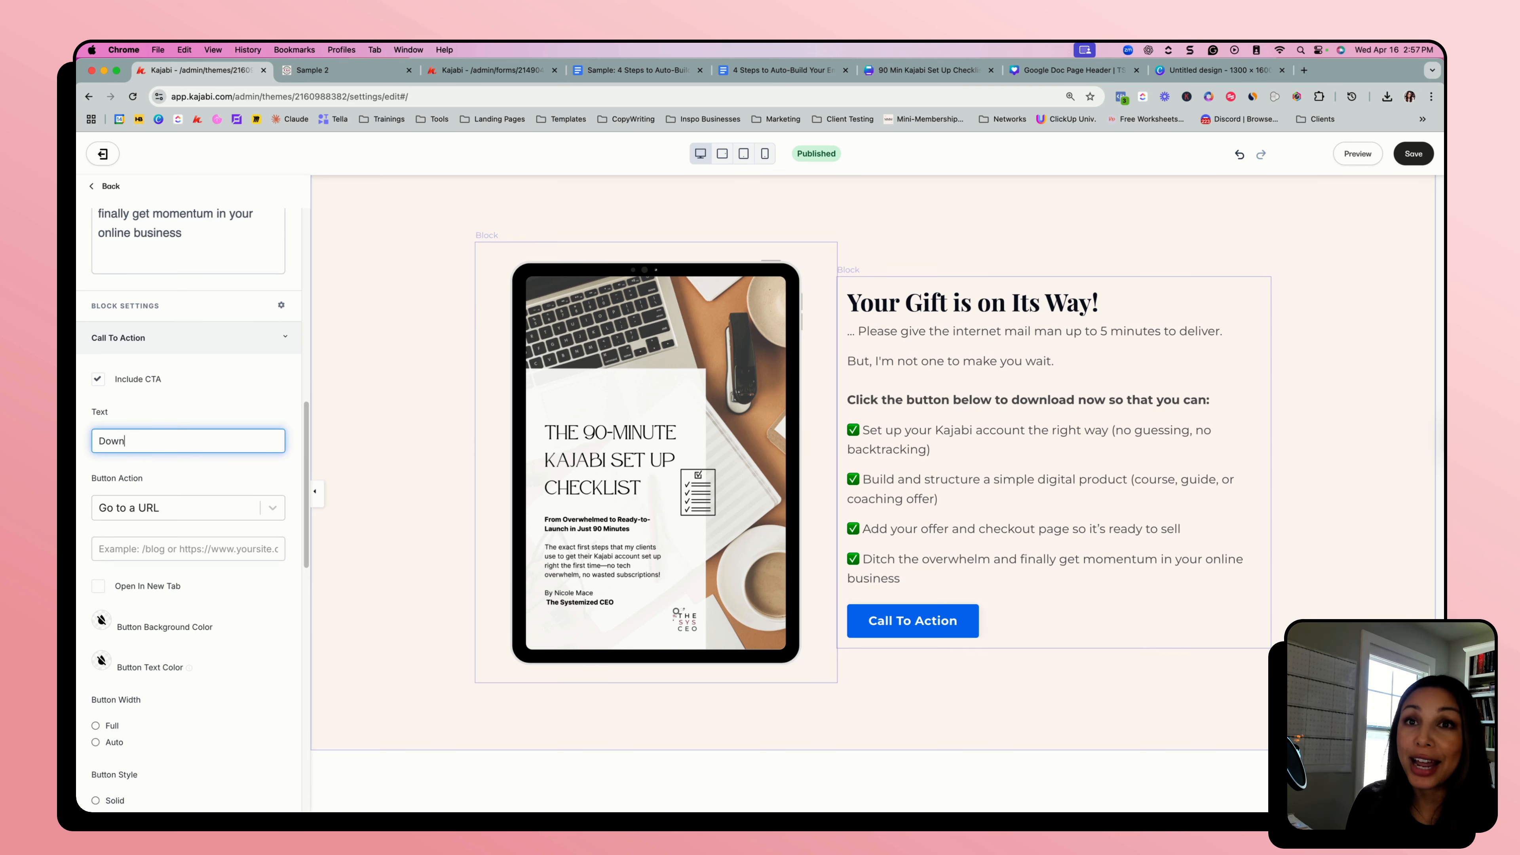
type("load Now!")
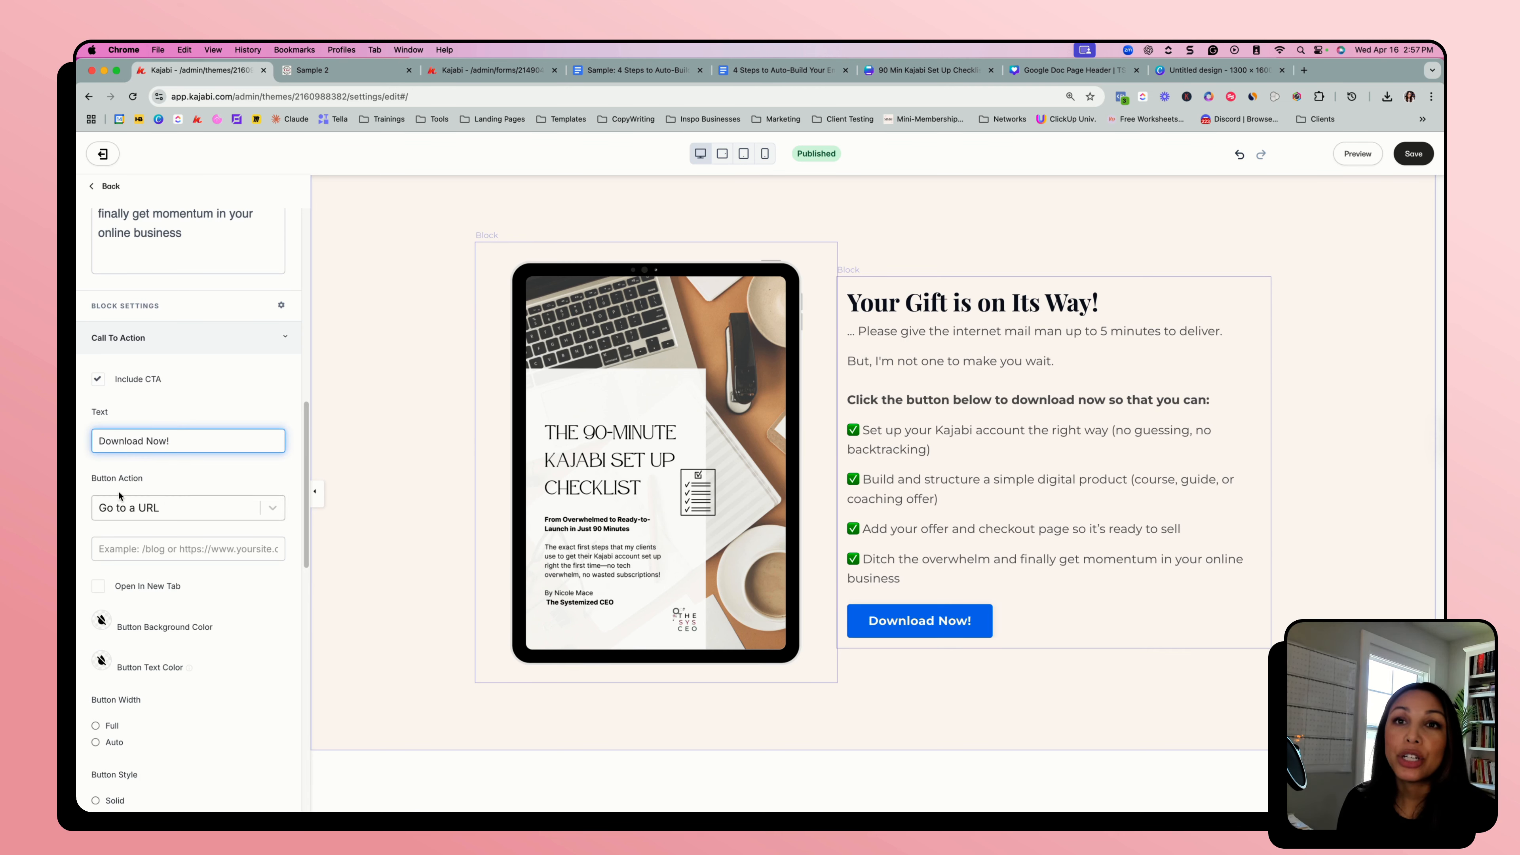
- Make the "Download Now!" button download a file, supplying the file from the browser's recent downloads
left_click(252, 514)
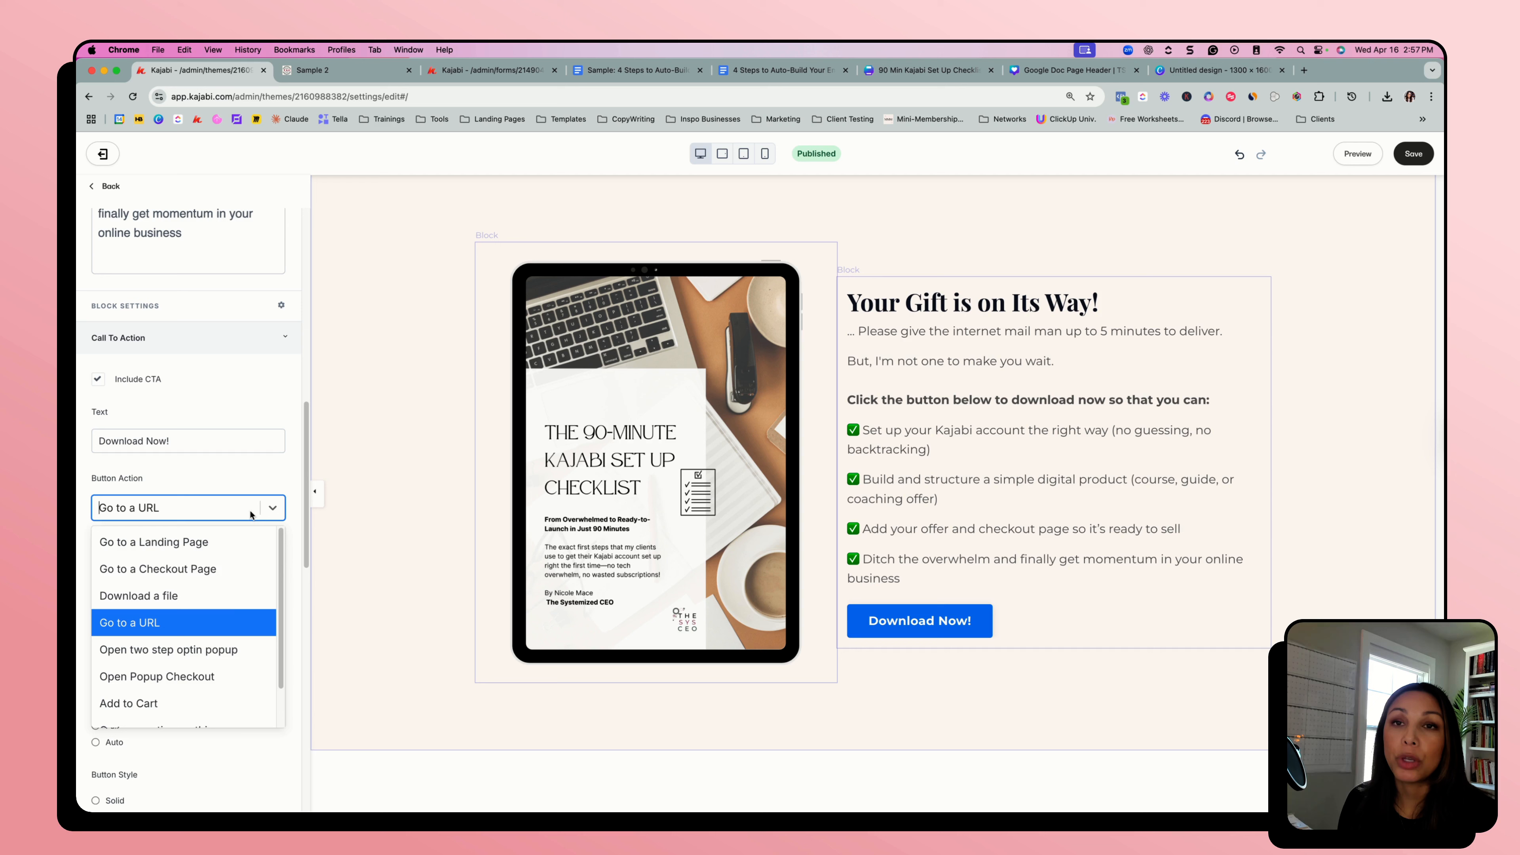
left_click(225, 597)
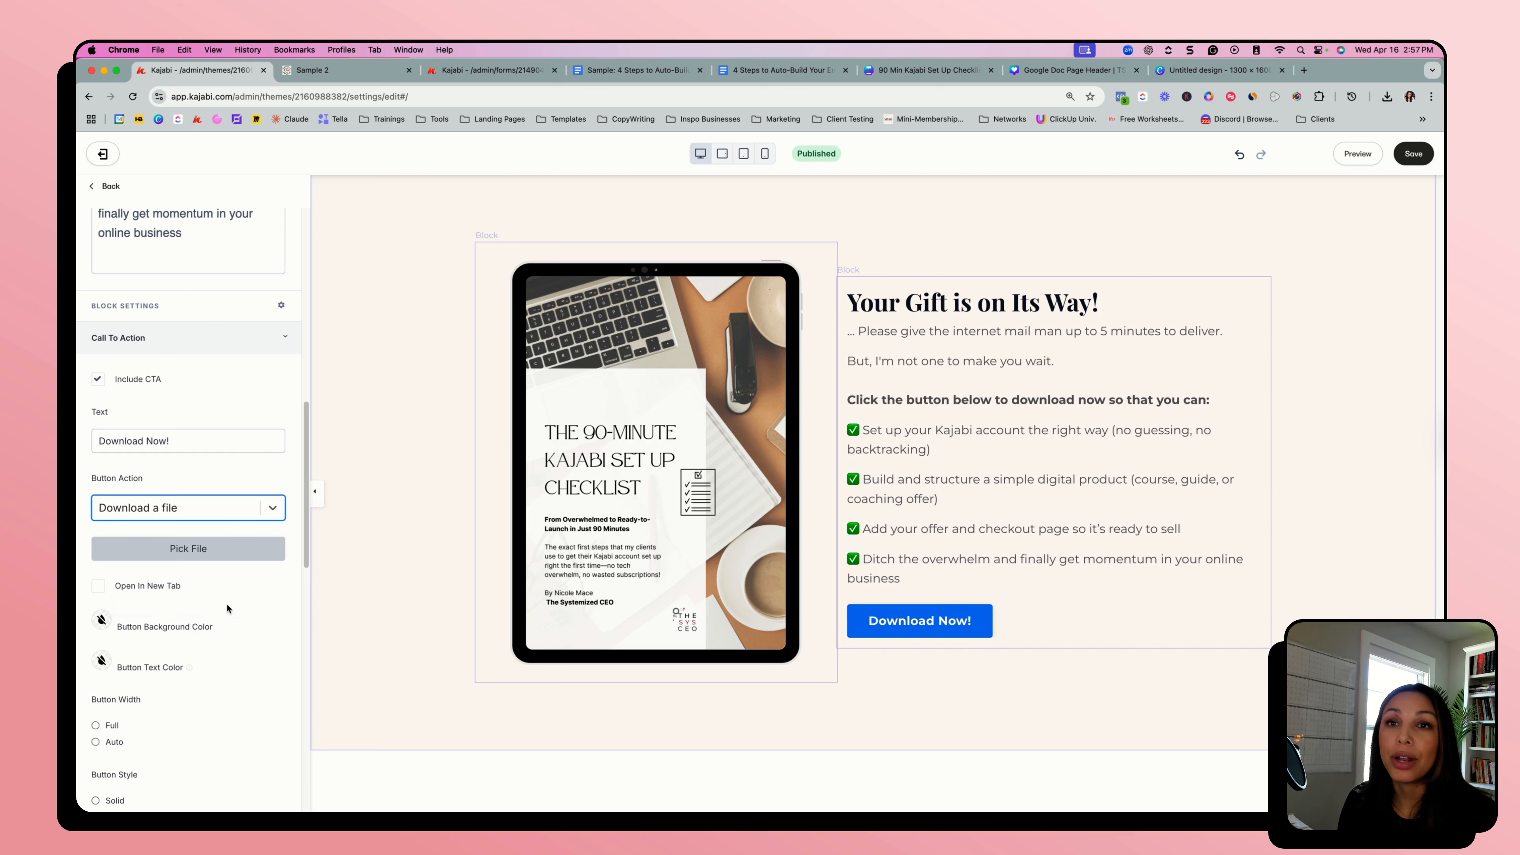
left_click(182, 550)
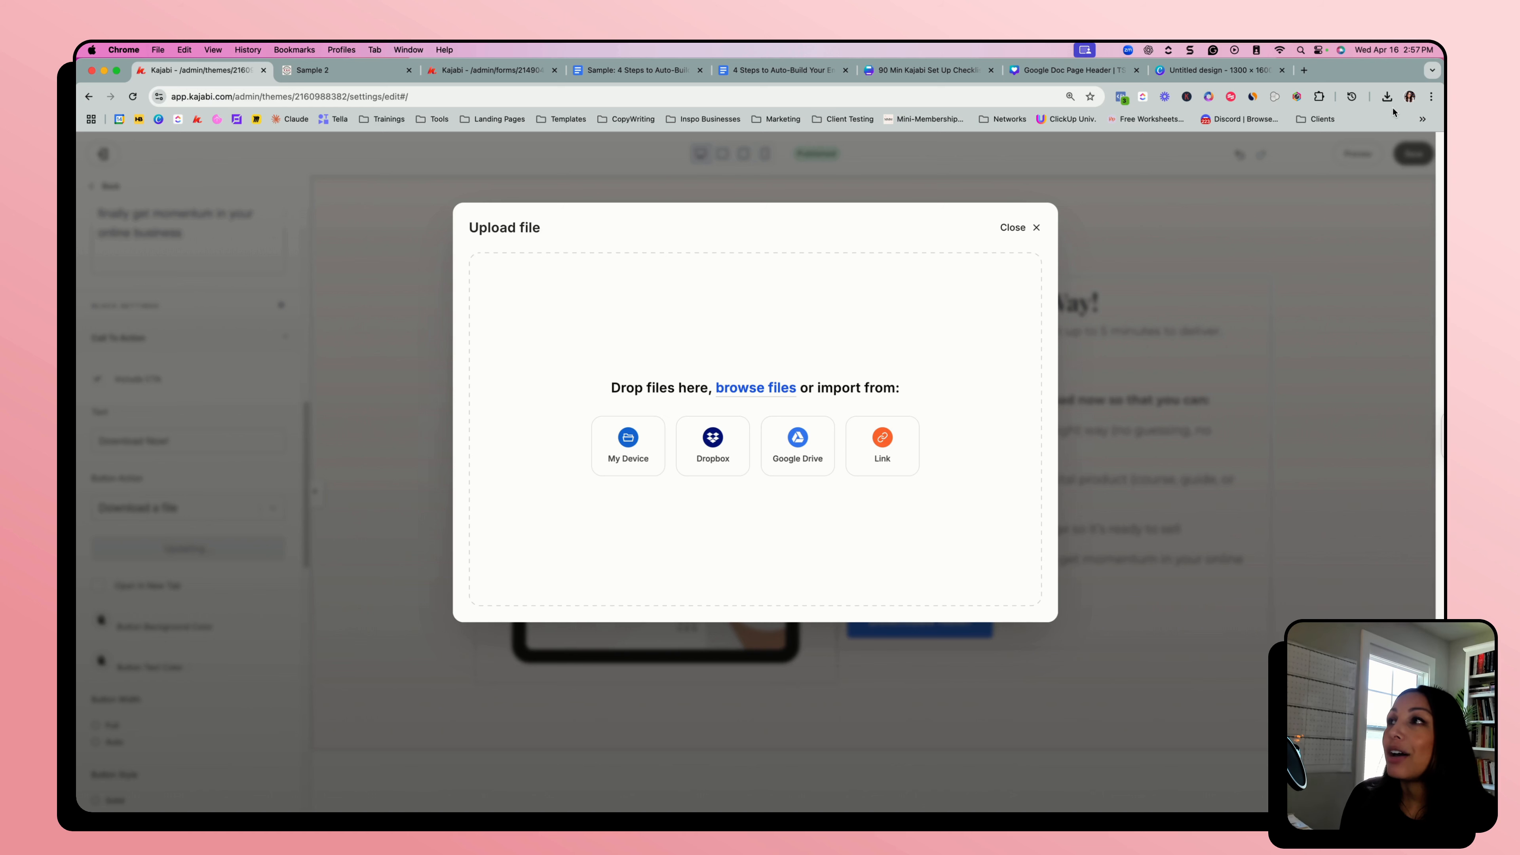
left_click(1388, 97)
left_click_drag(1287, 202, 917, 352)
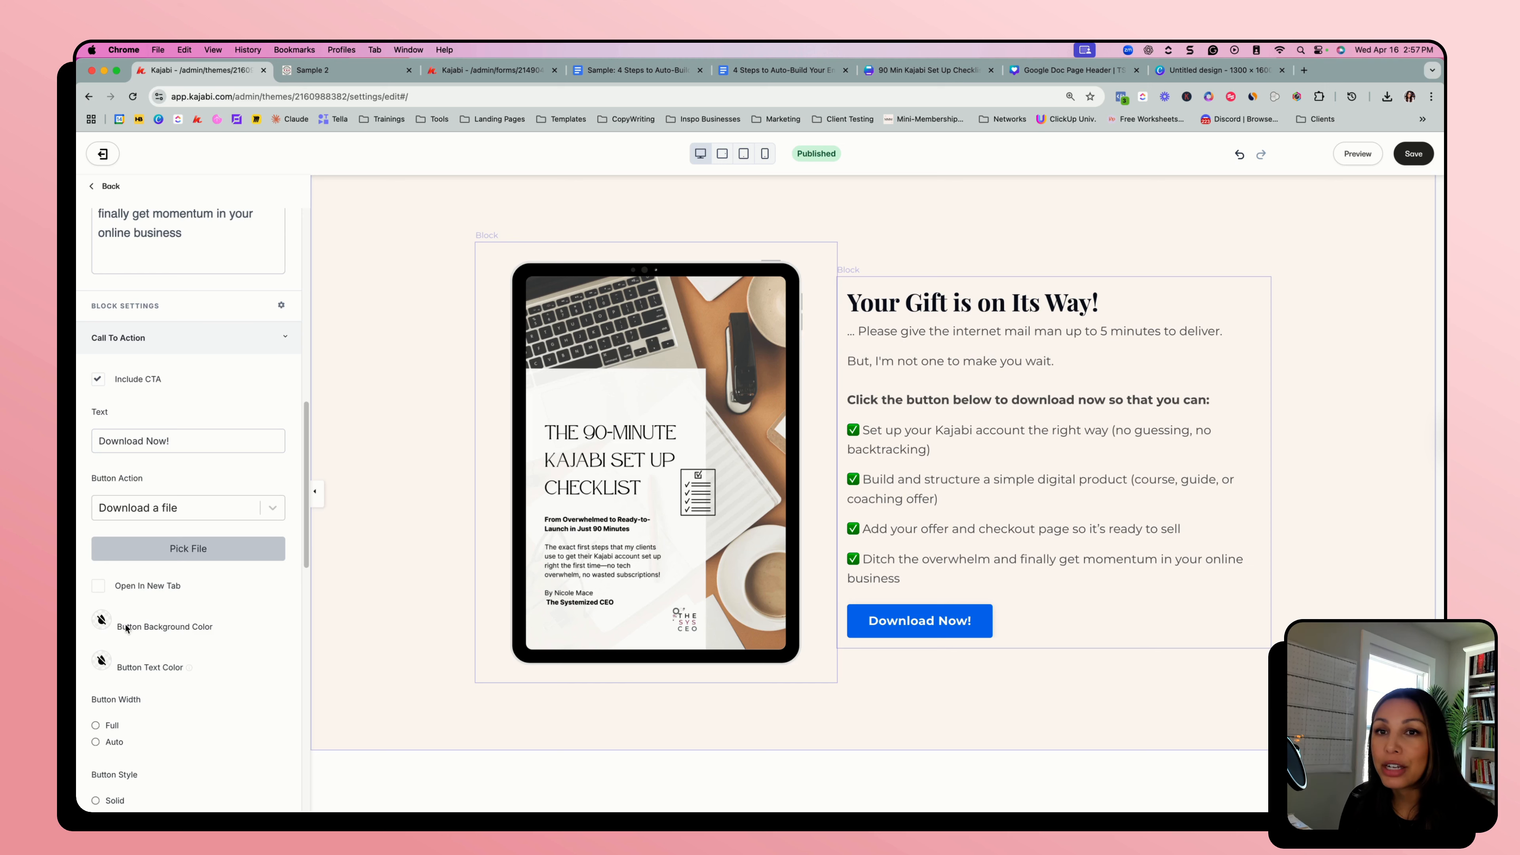
- Set the "Download Now!" button's background color to the plum swatch from the saved palette
left_click(102, 620)
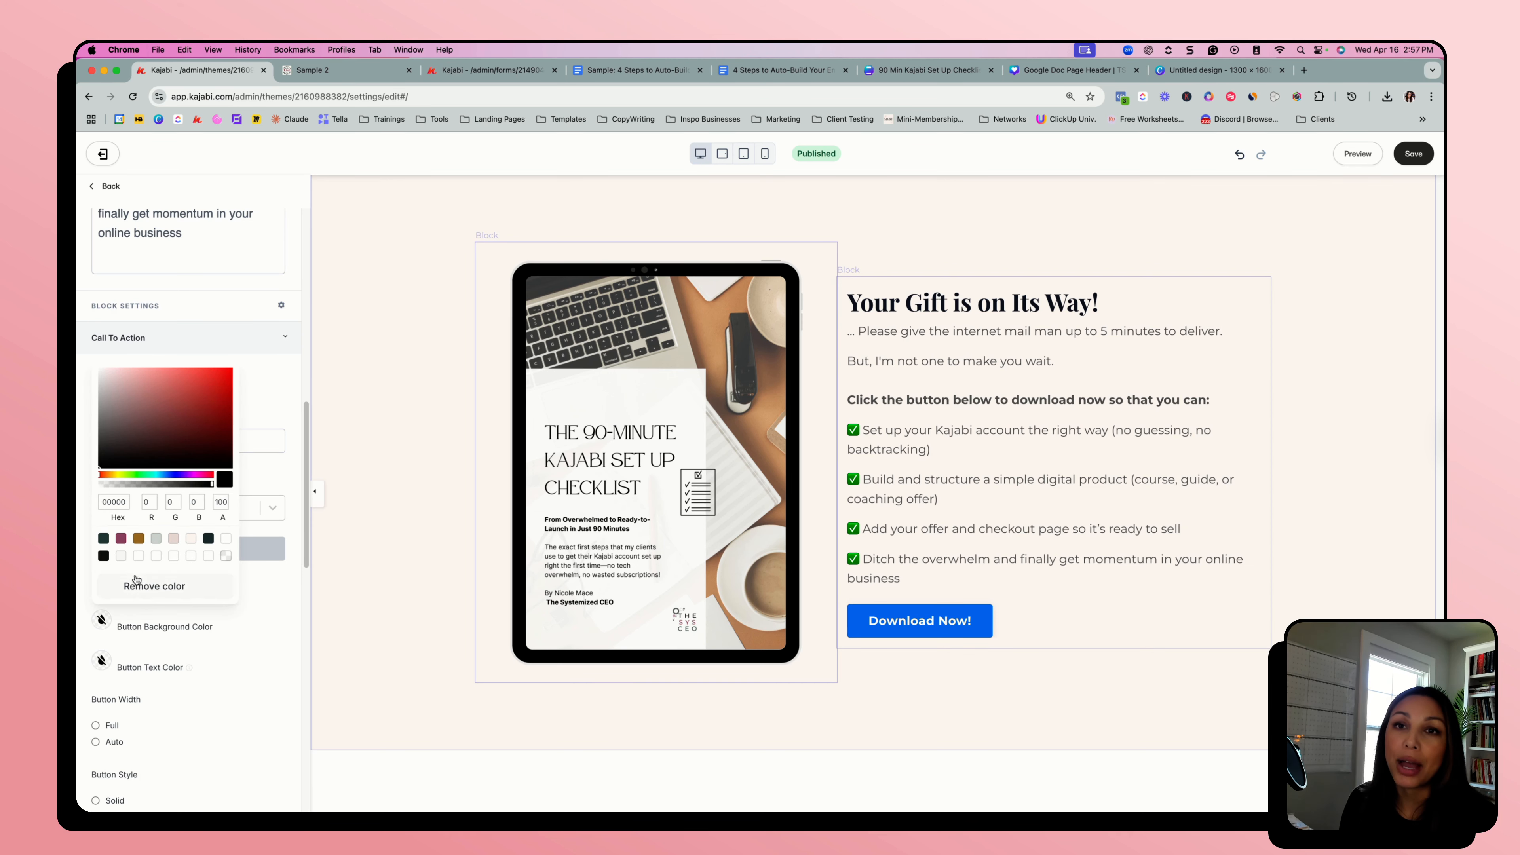
left_click(121, 539)
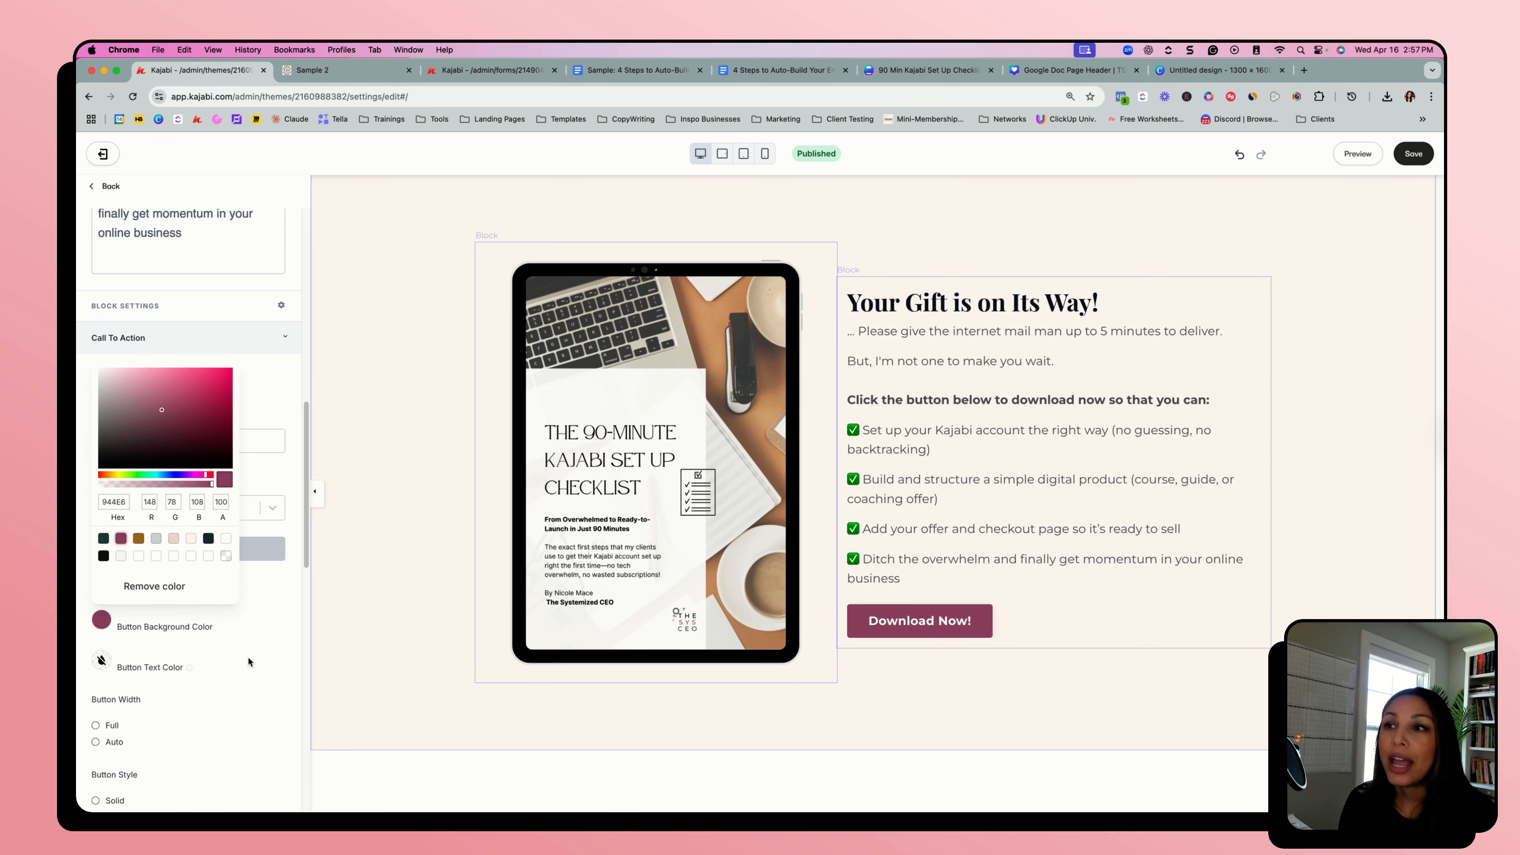
left_click(1044, 623)
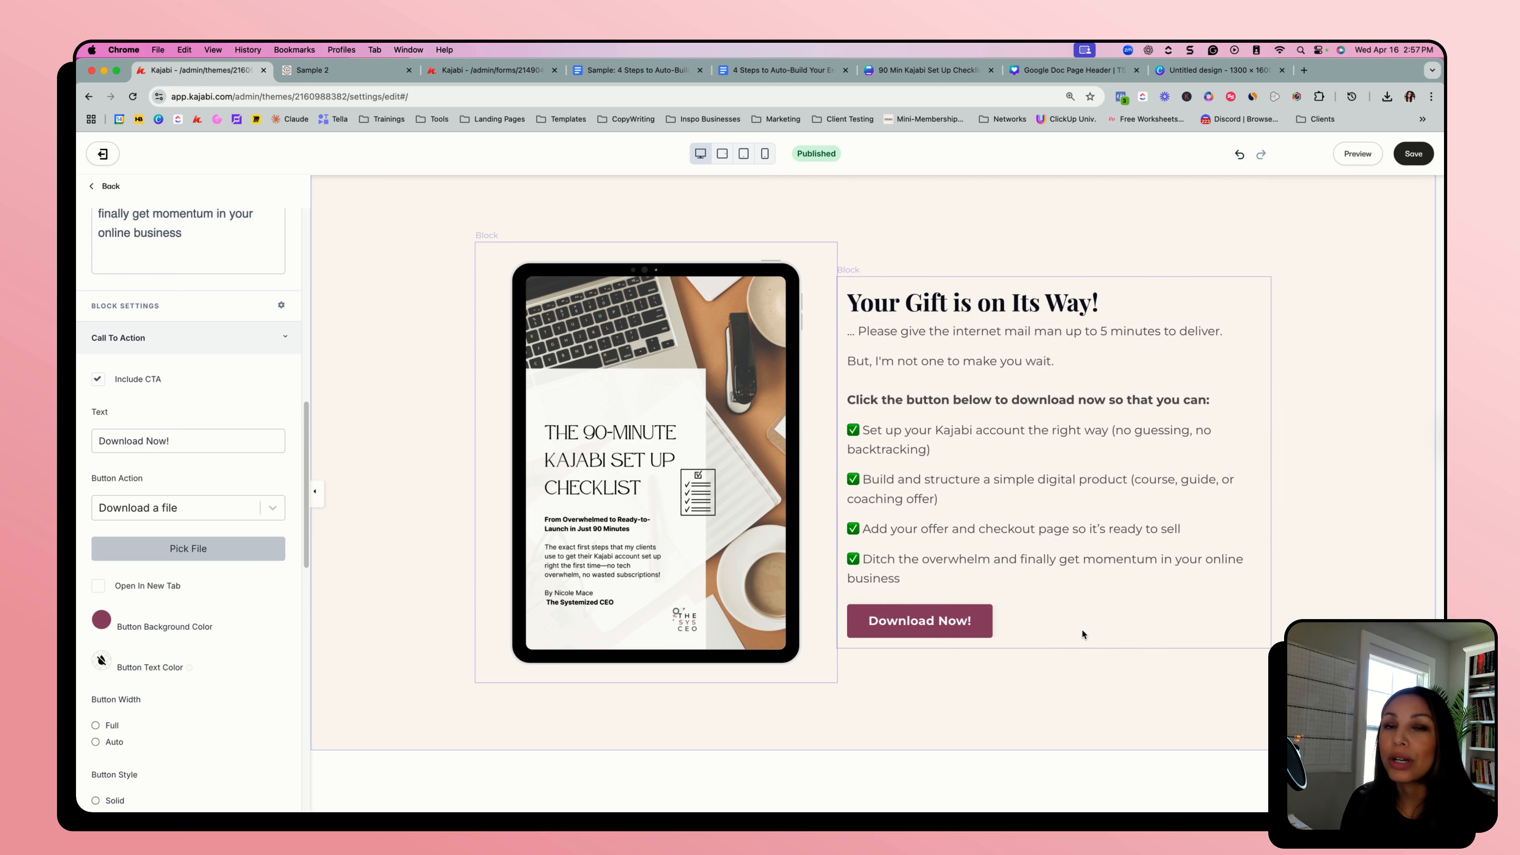
- Center the text alignment of the thank-you text block in its desktop layout
scroll(207, 589, "down", 5)
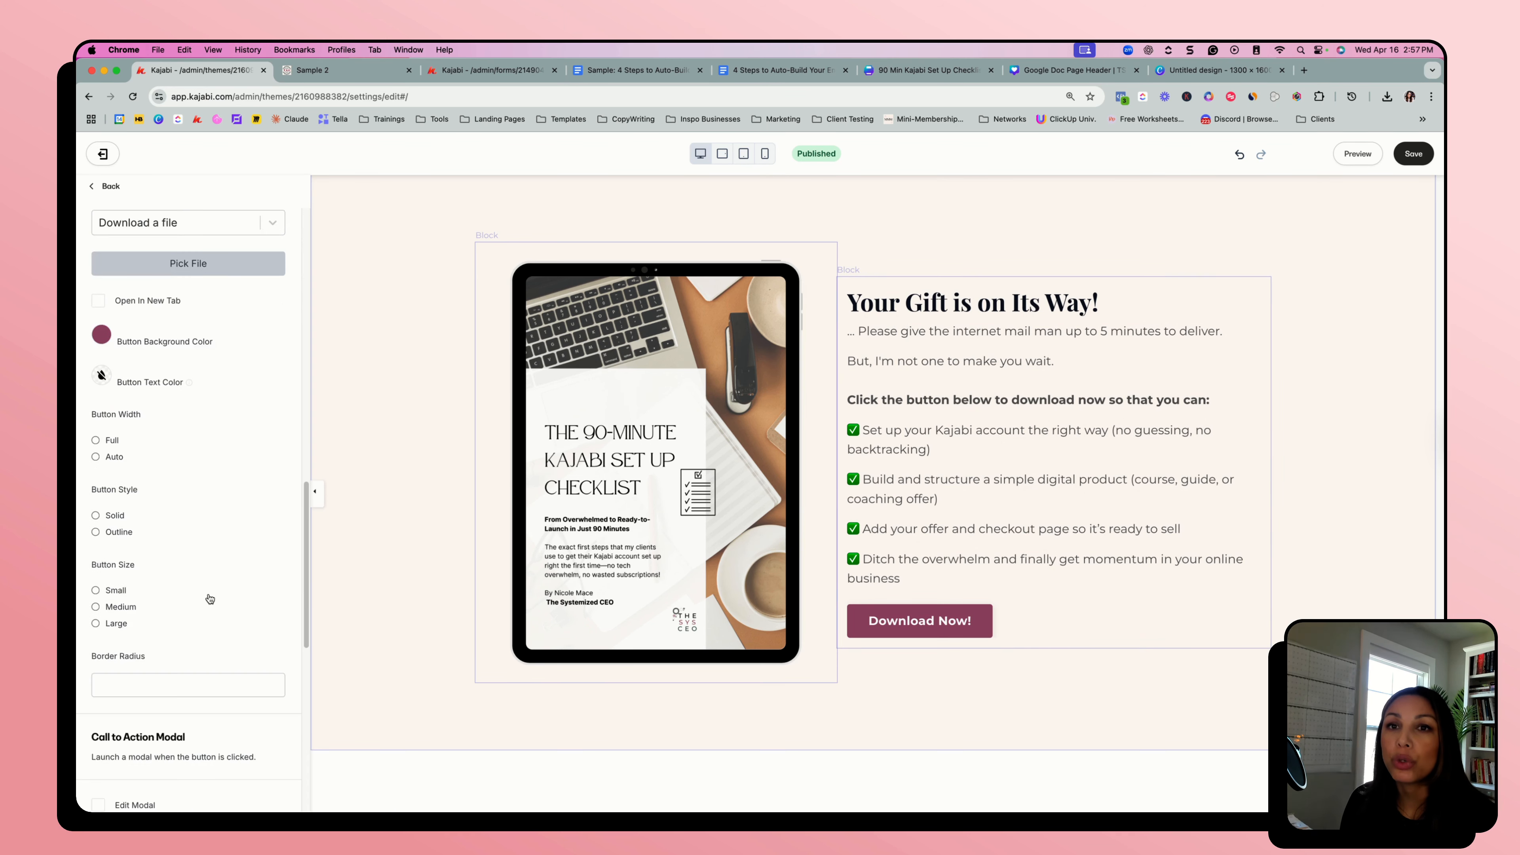
scroll(210, 599, "down", 10)
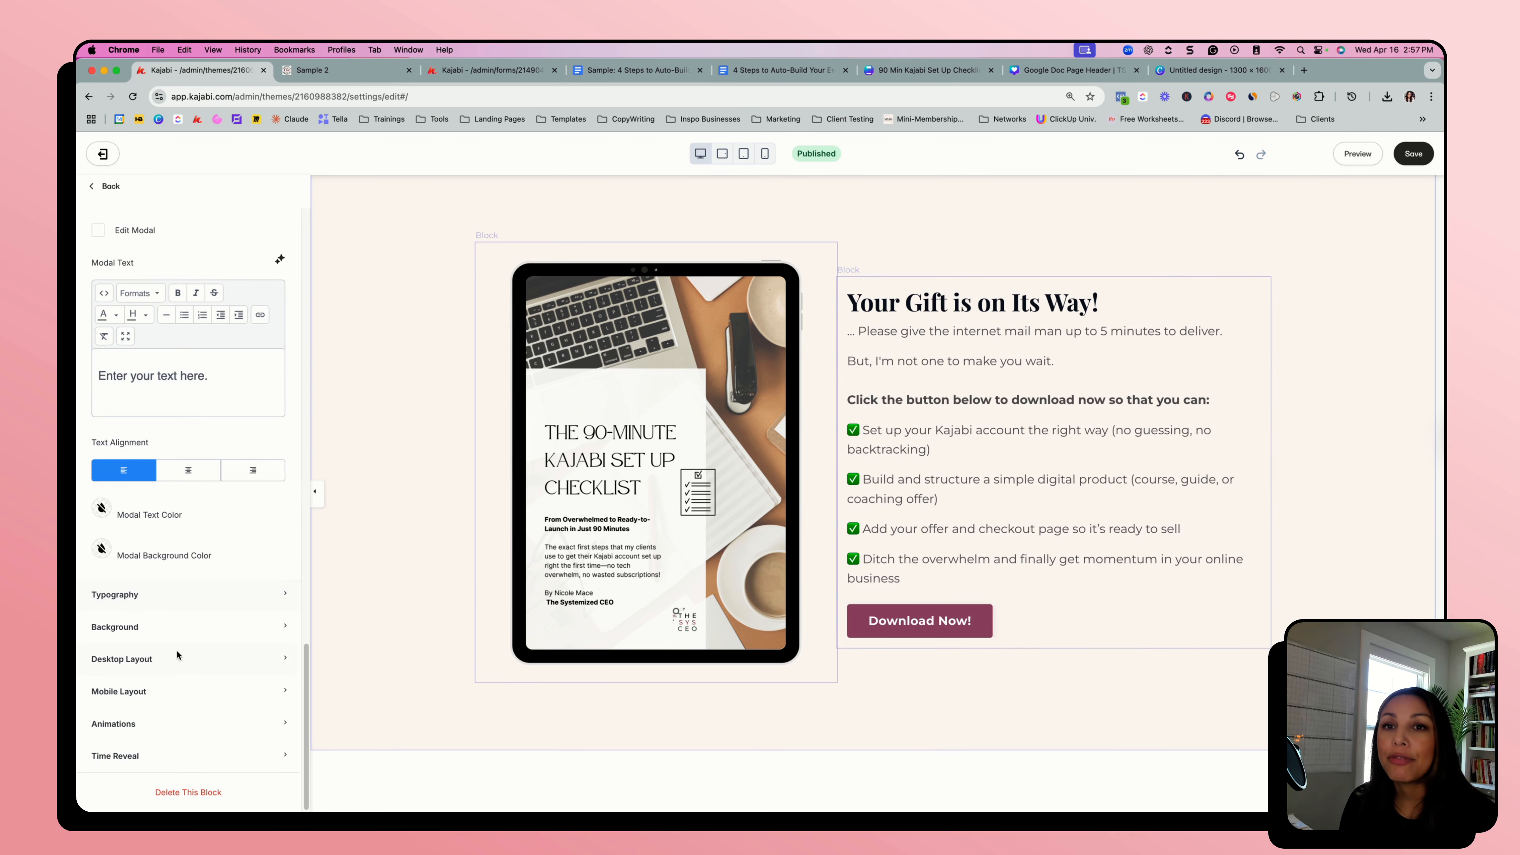
left_click(177, 658)
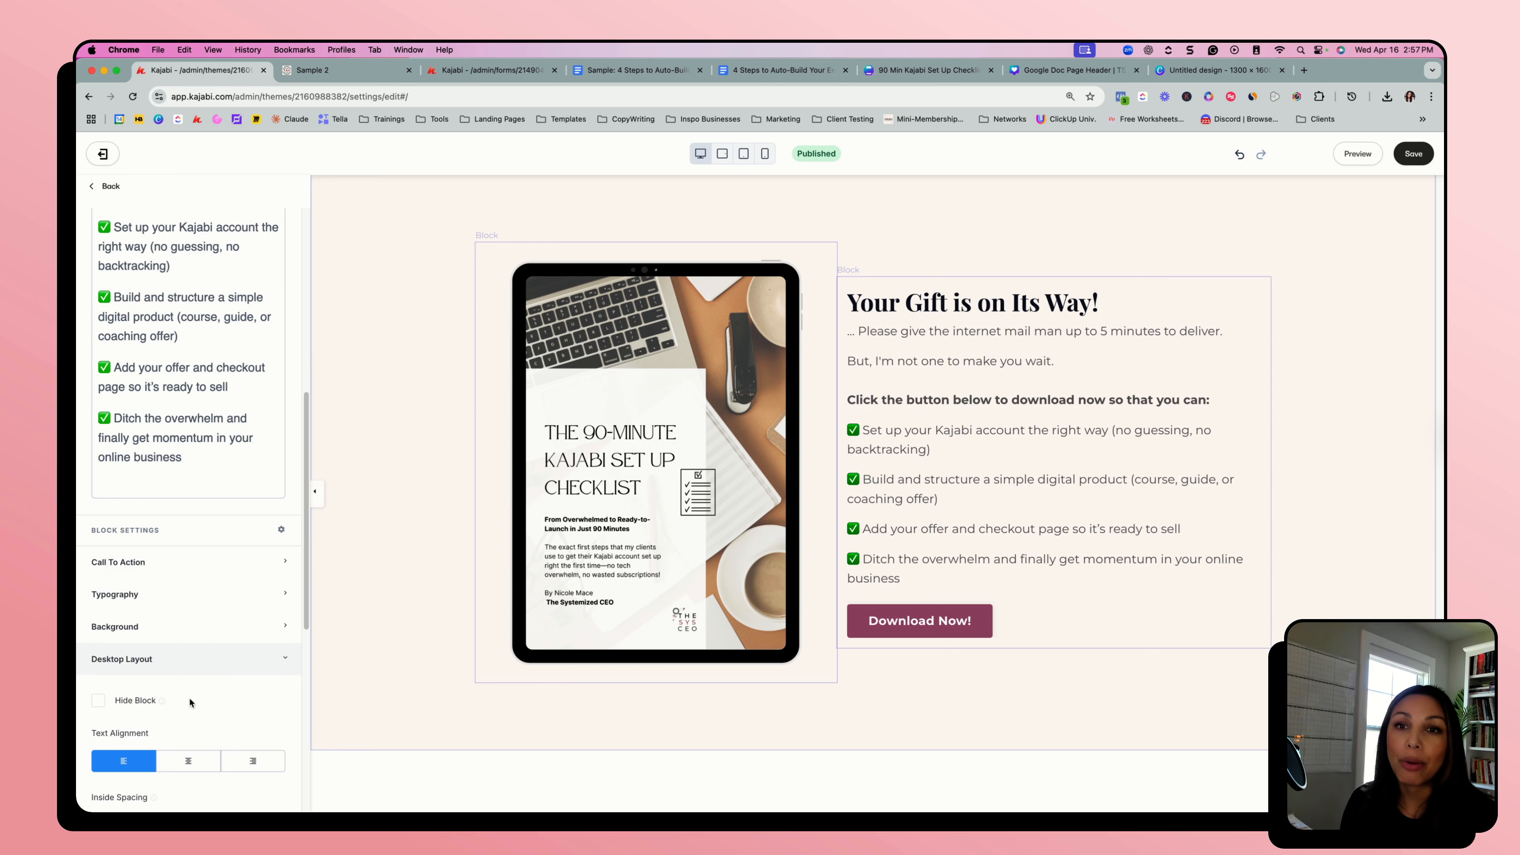
left_click(198, 770)
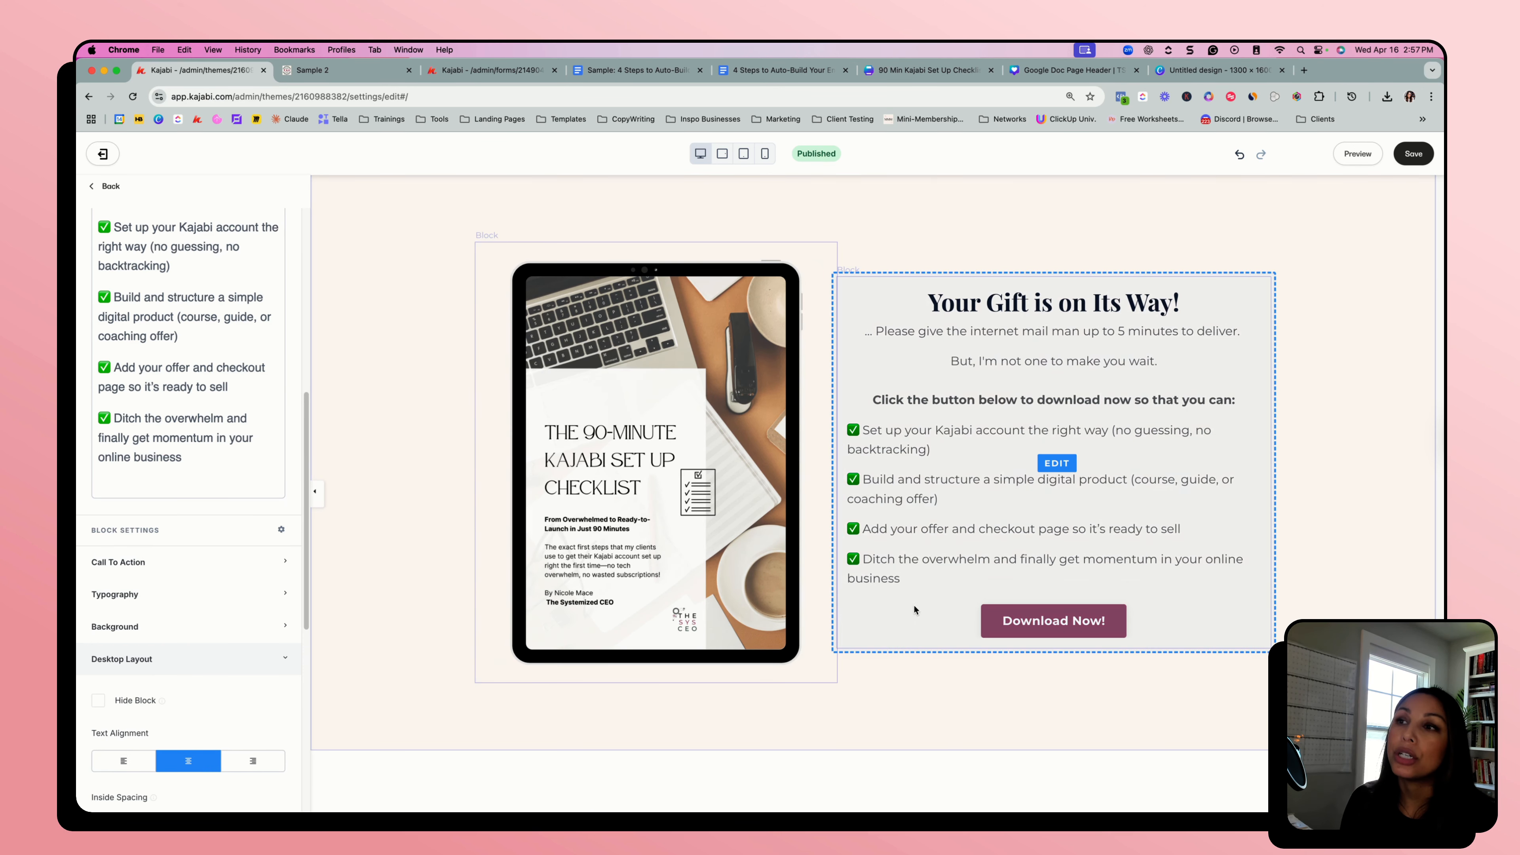
- Remove the comma after "But" in the thank-you text so the line reads "But I'm not one to make you wait."
left_click(916, 608)
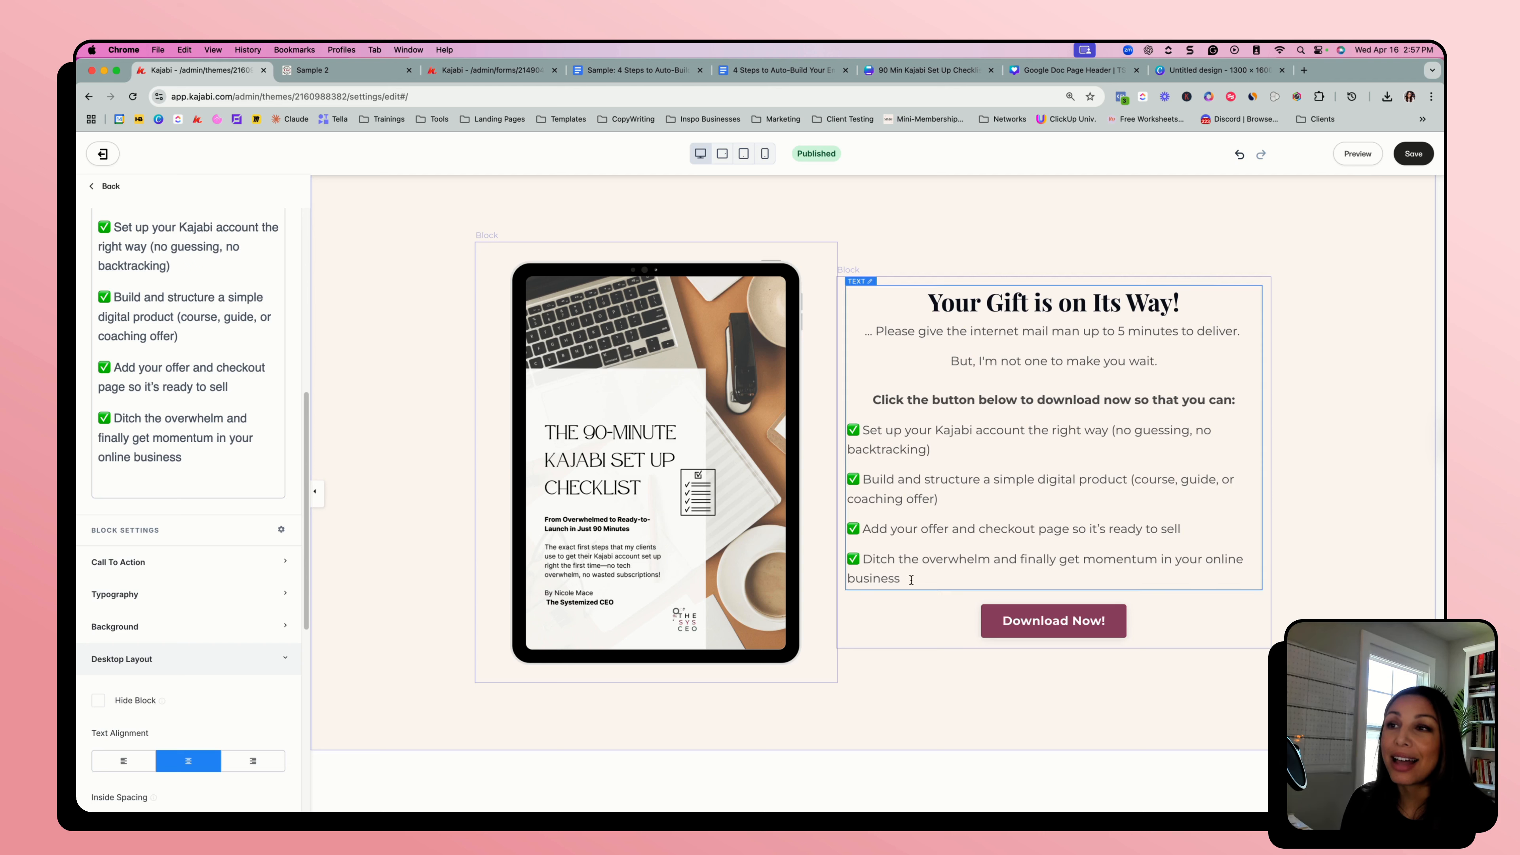
left_click_drag(902, 578, 850, 431)
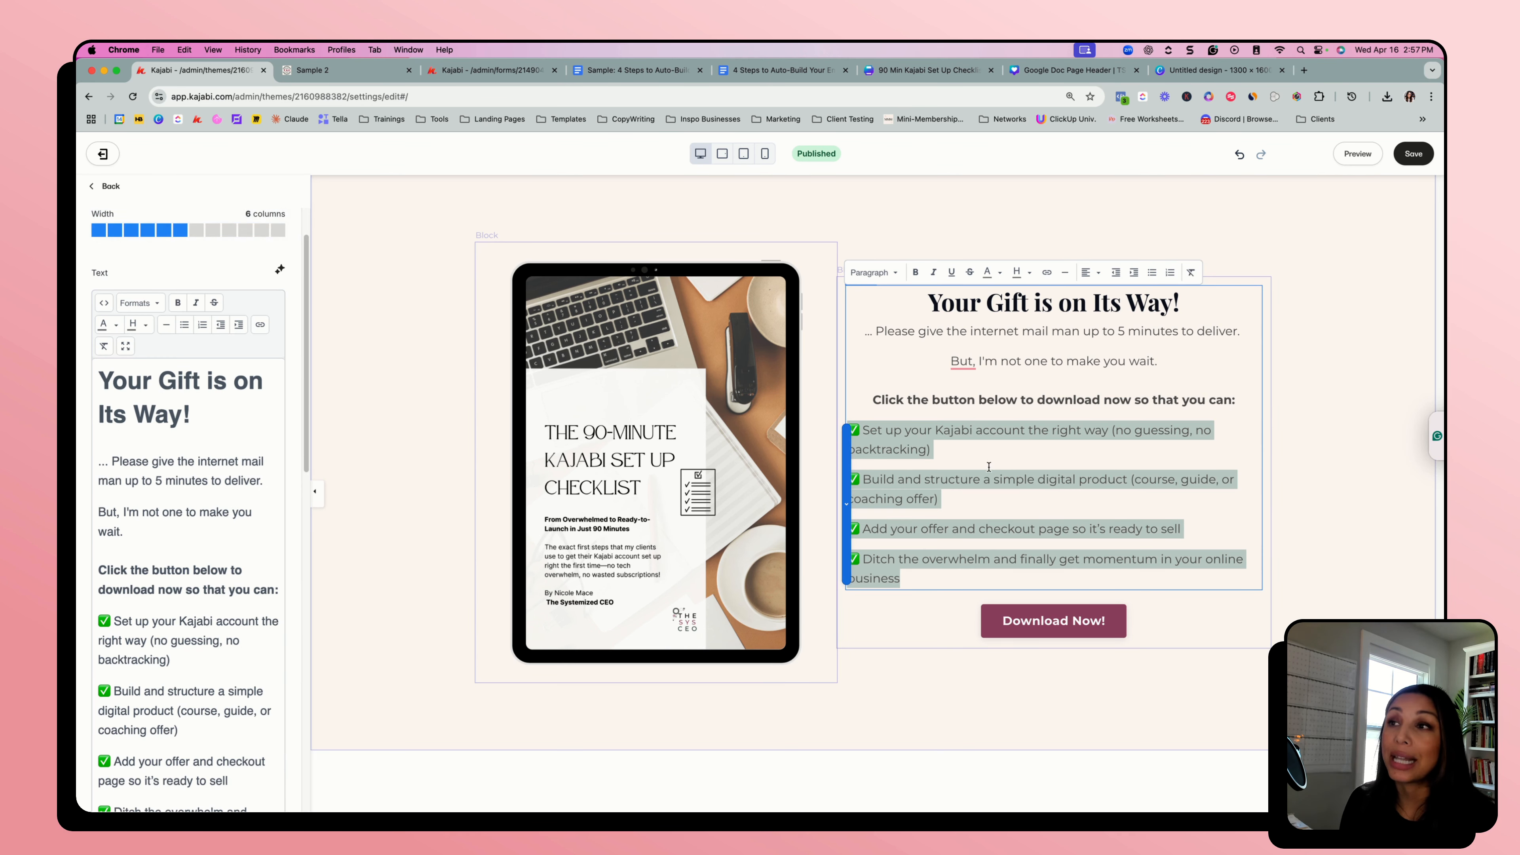
left_click(981, 457)
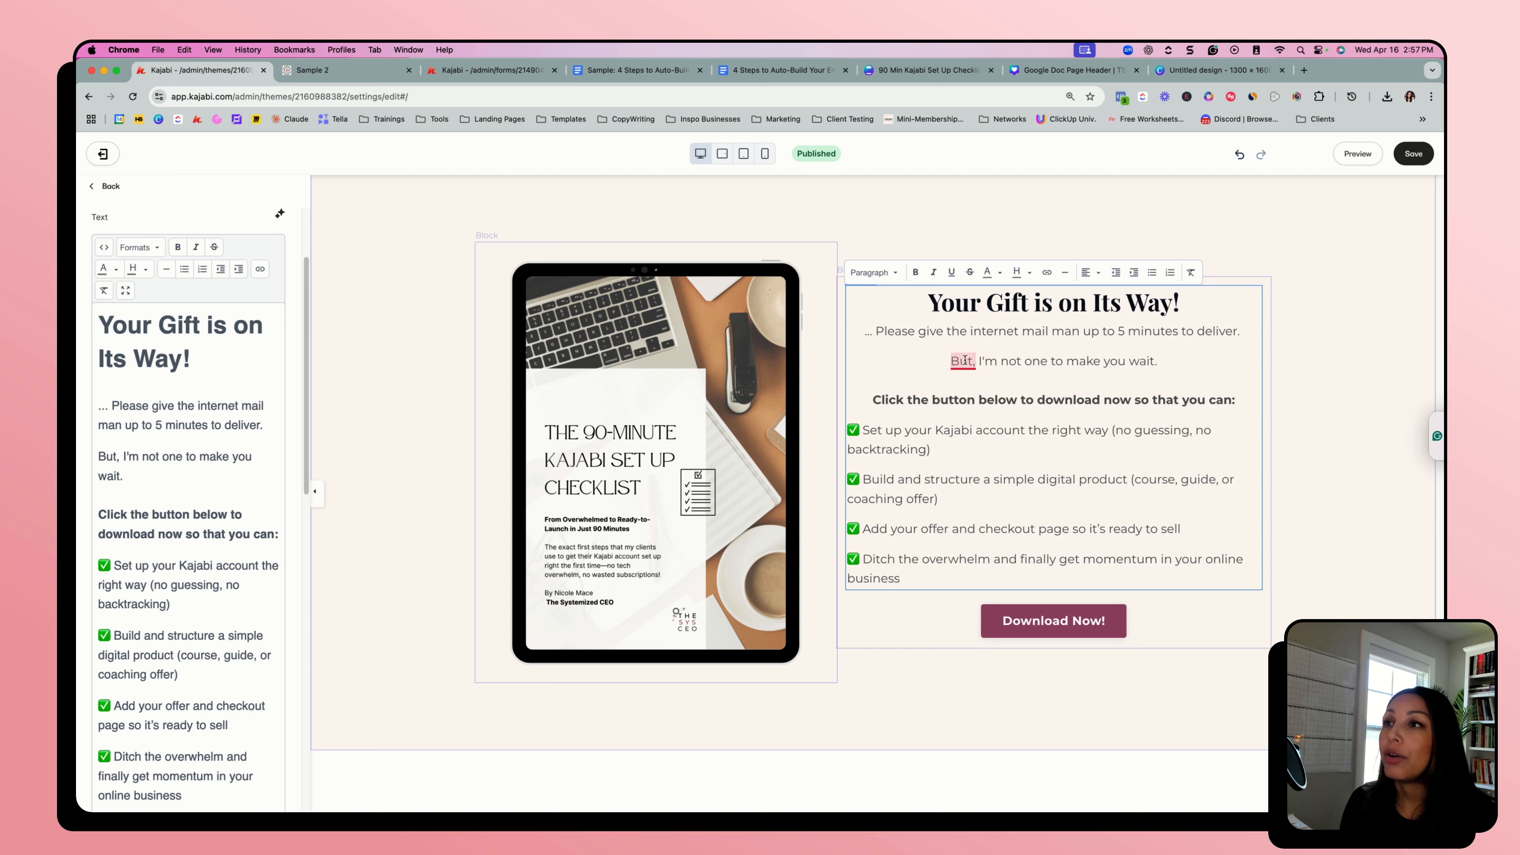
mouse_move(975, 362)
left_click(964, 399)
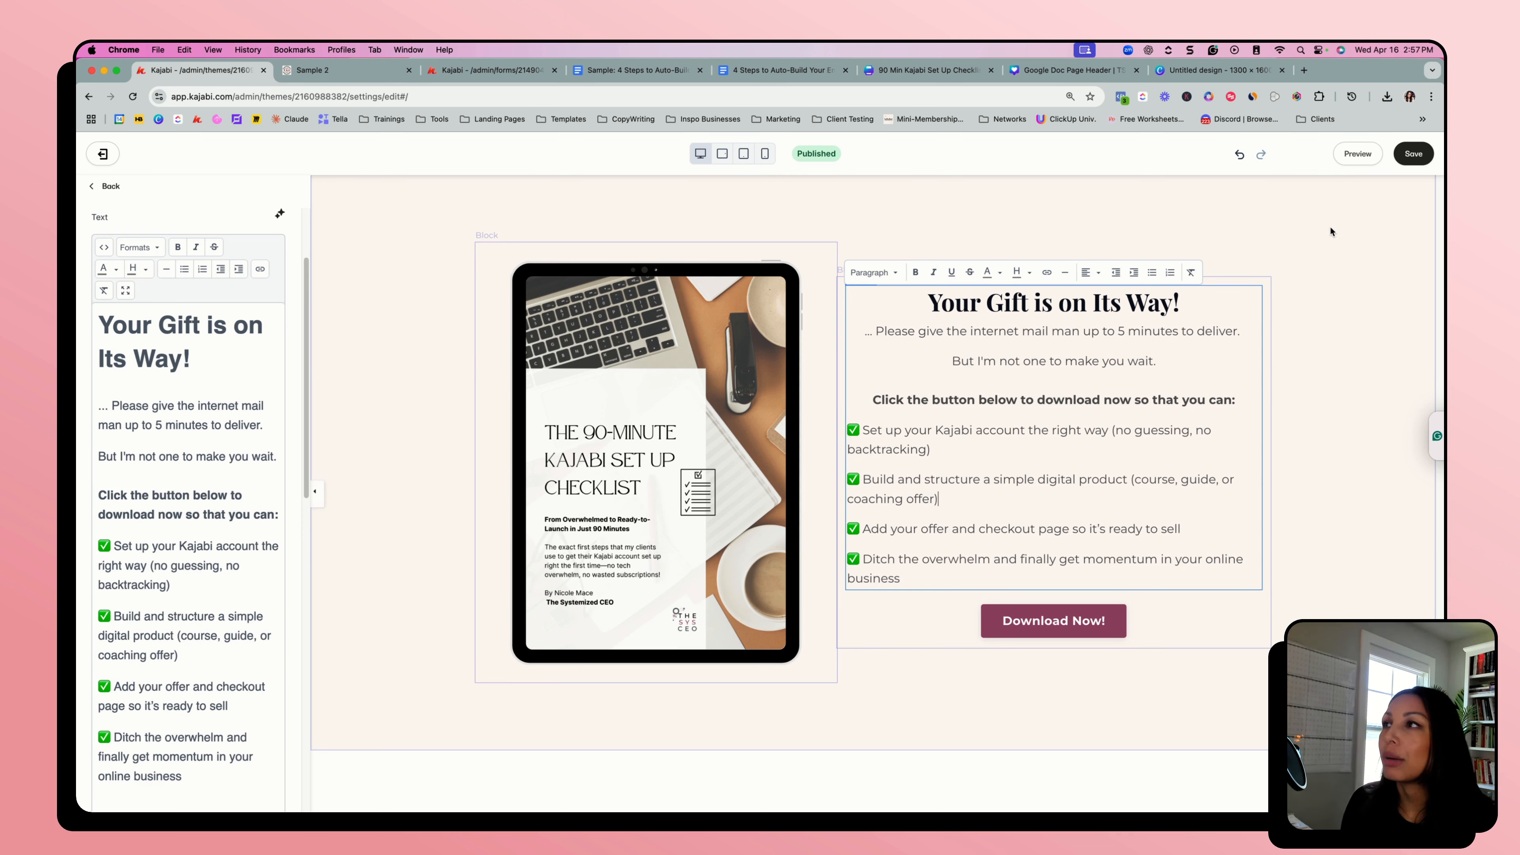
- Save the thank-you page and preview it, returning to the page editor
left_click(1427, 158)
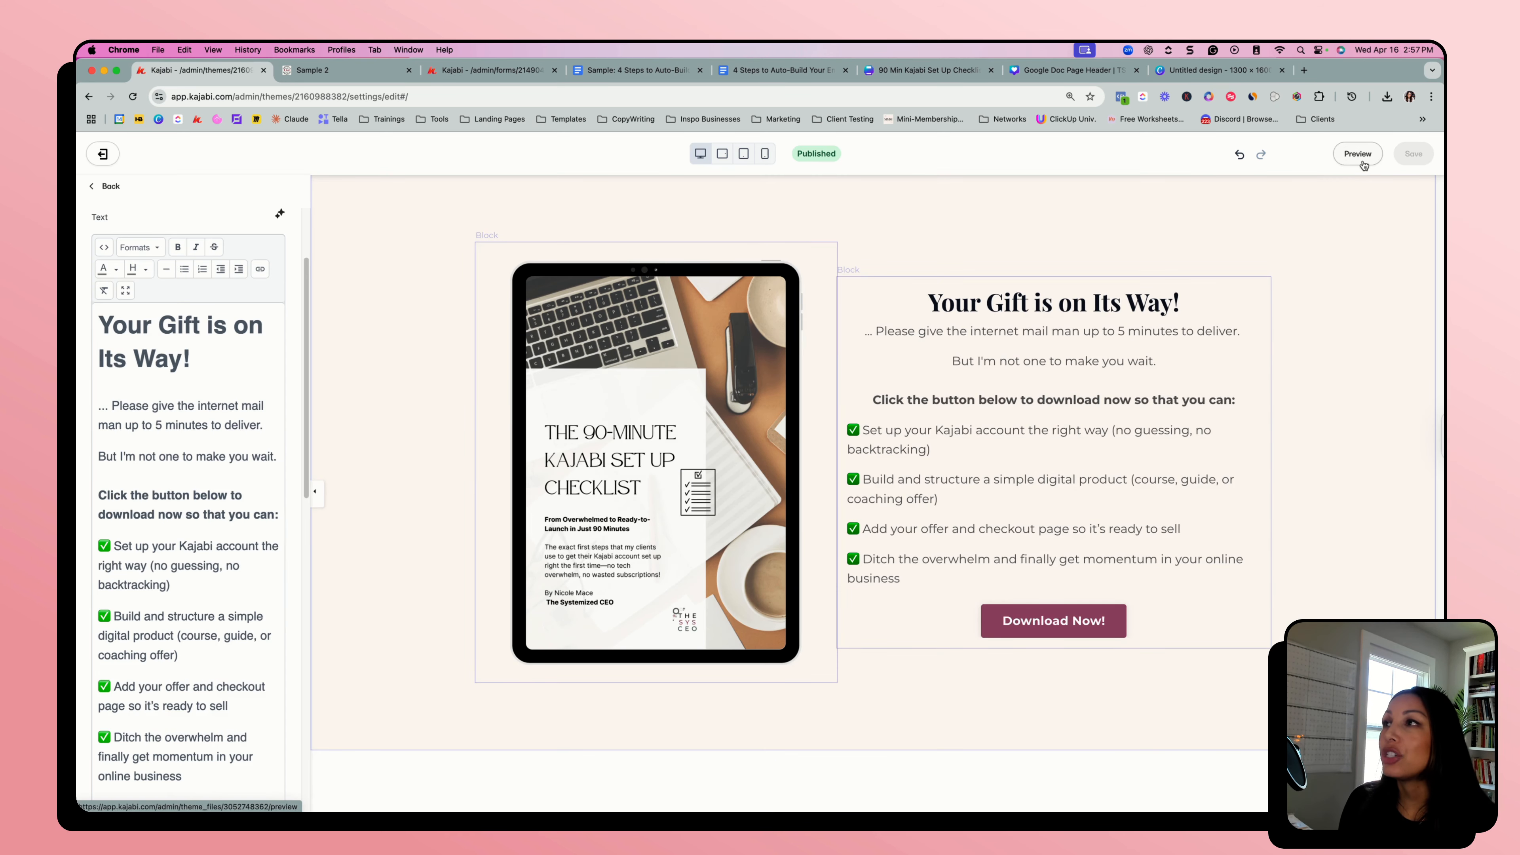
left_click(1358, 154)
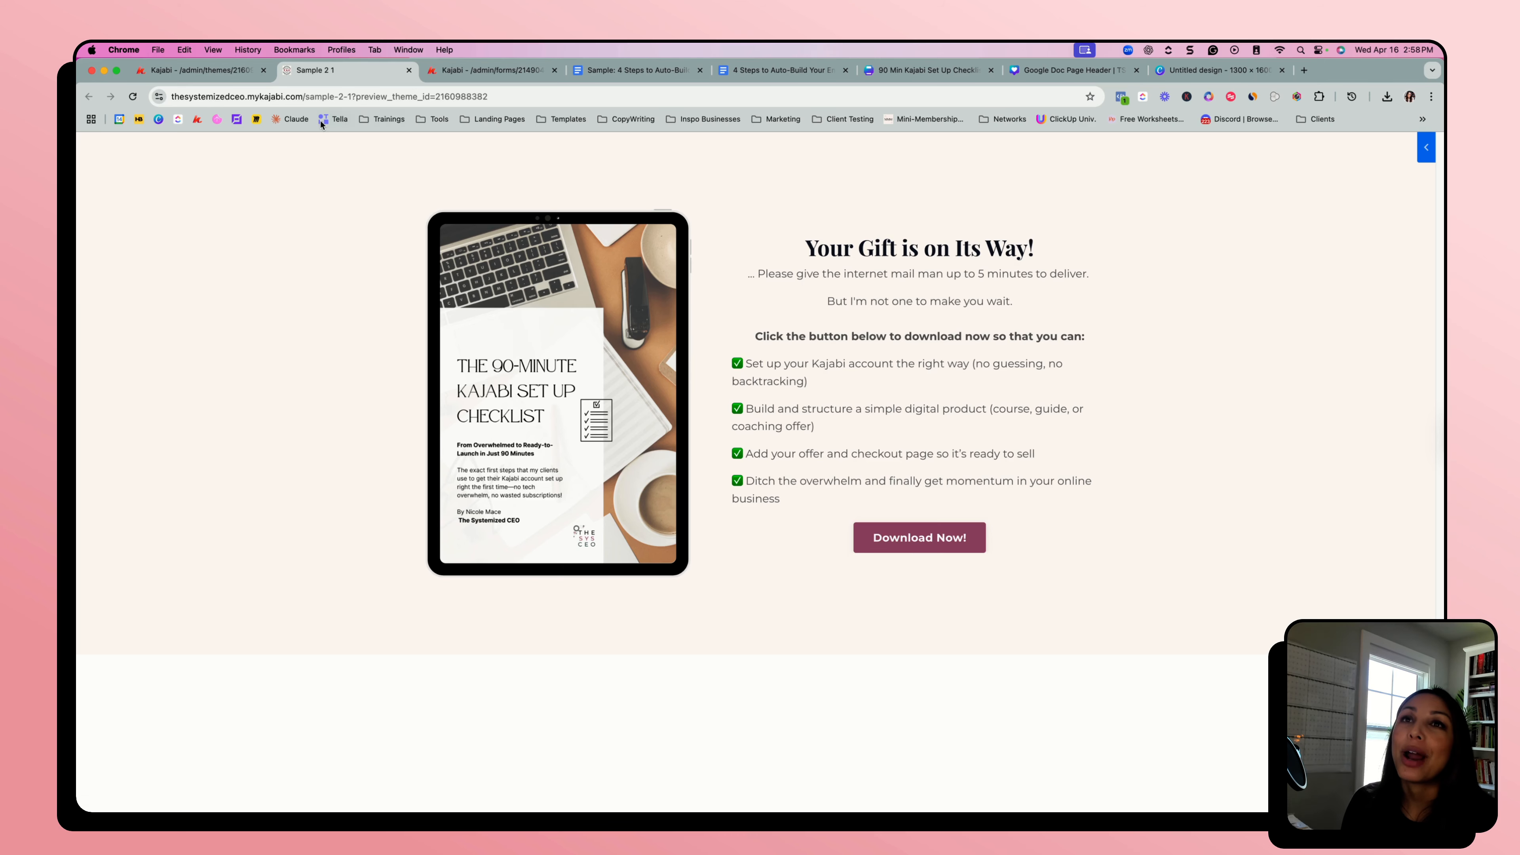
left_click(229, 74)
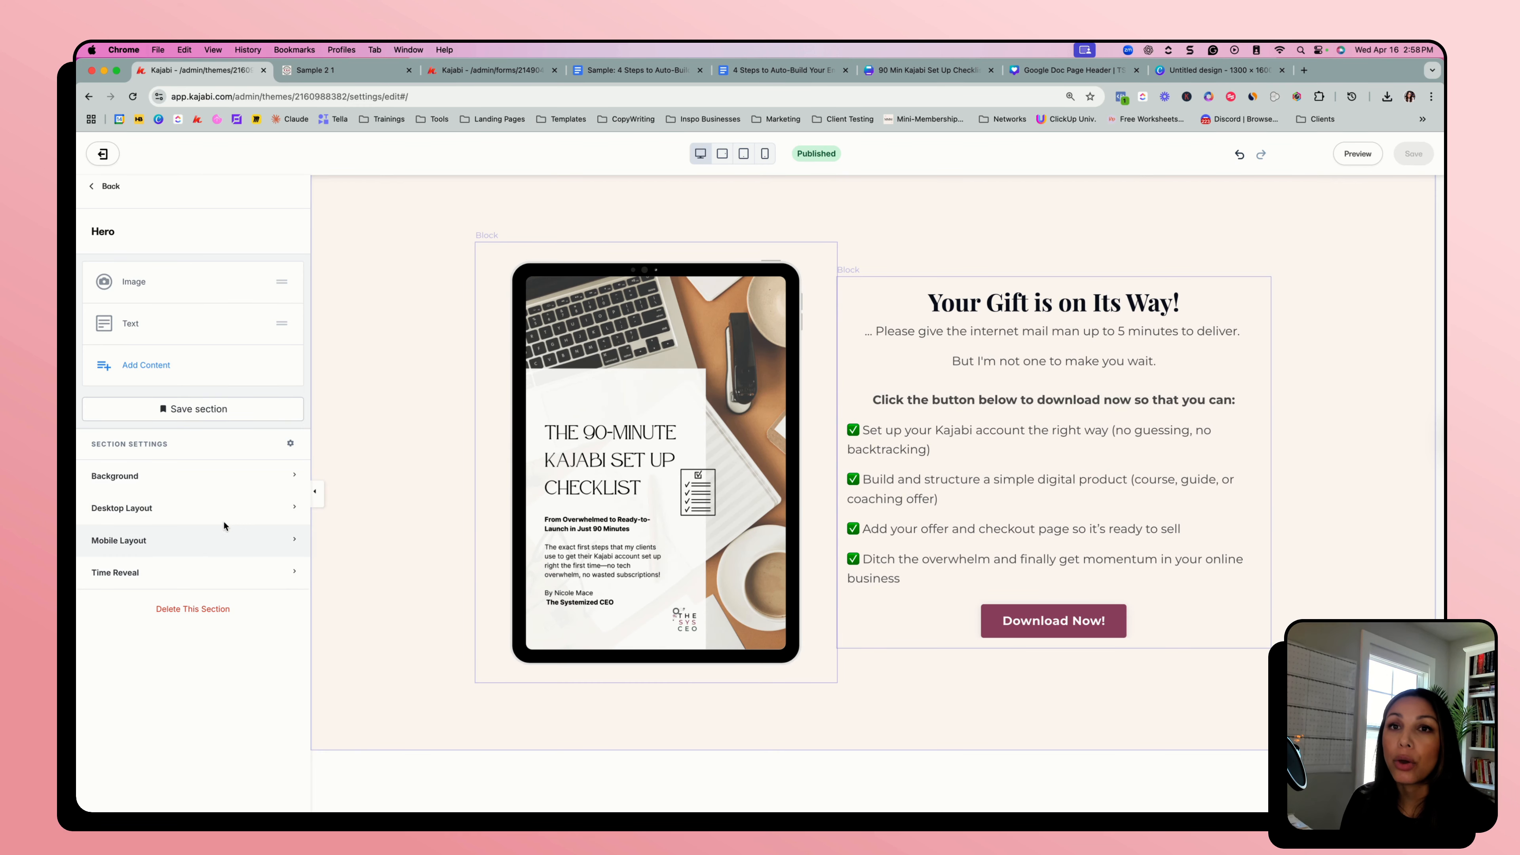
- Set both the top and bottom desktop padding of the Hero section to 150
left_click(272, 515)
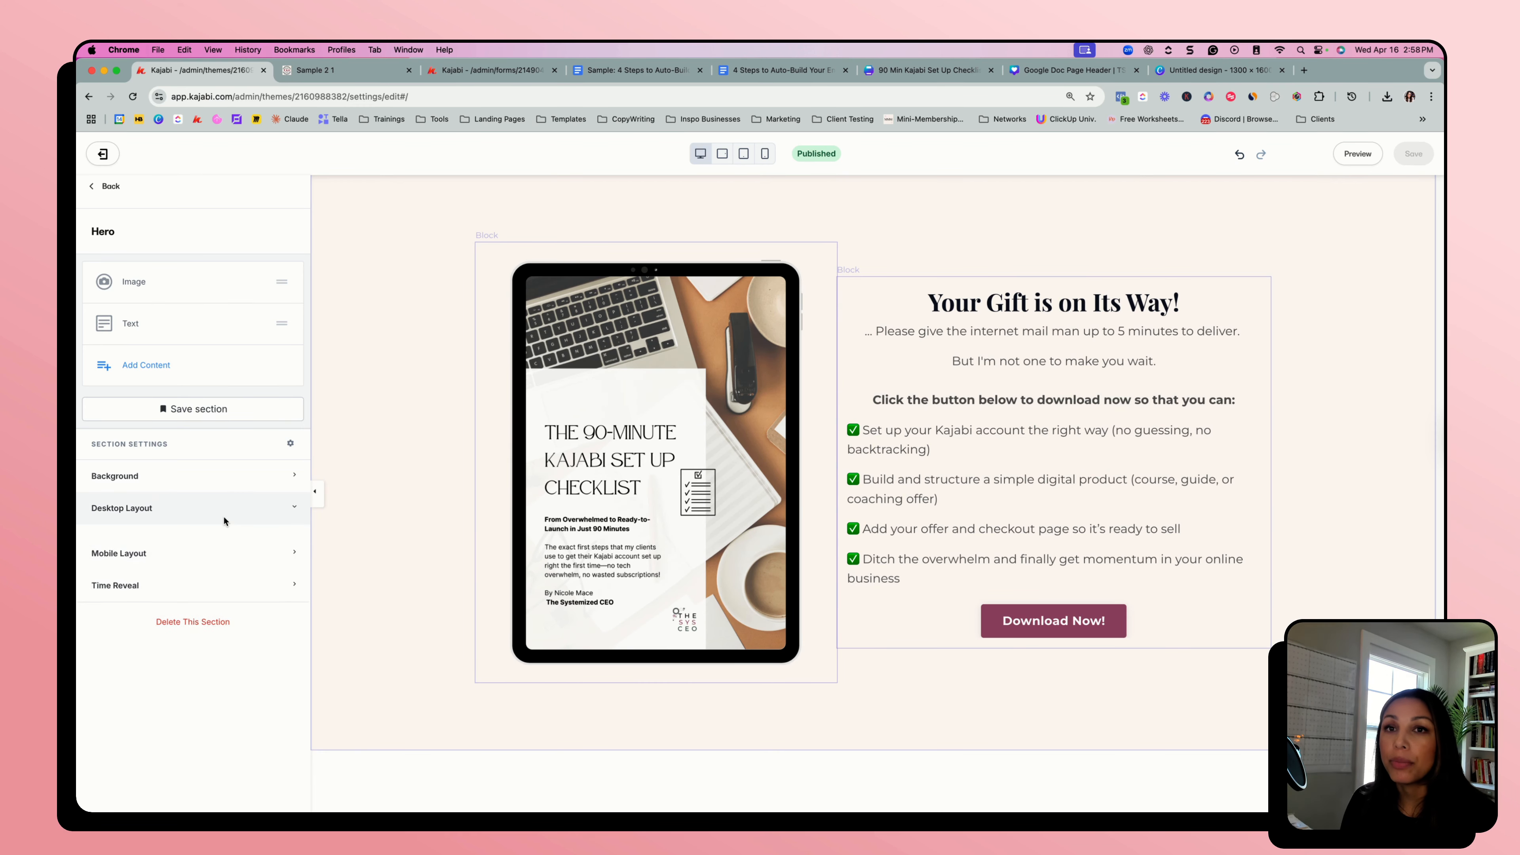
left_click(184, 616)
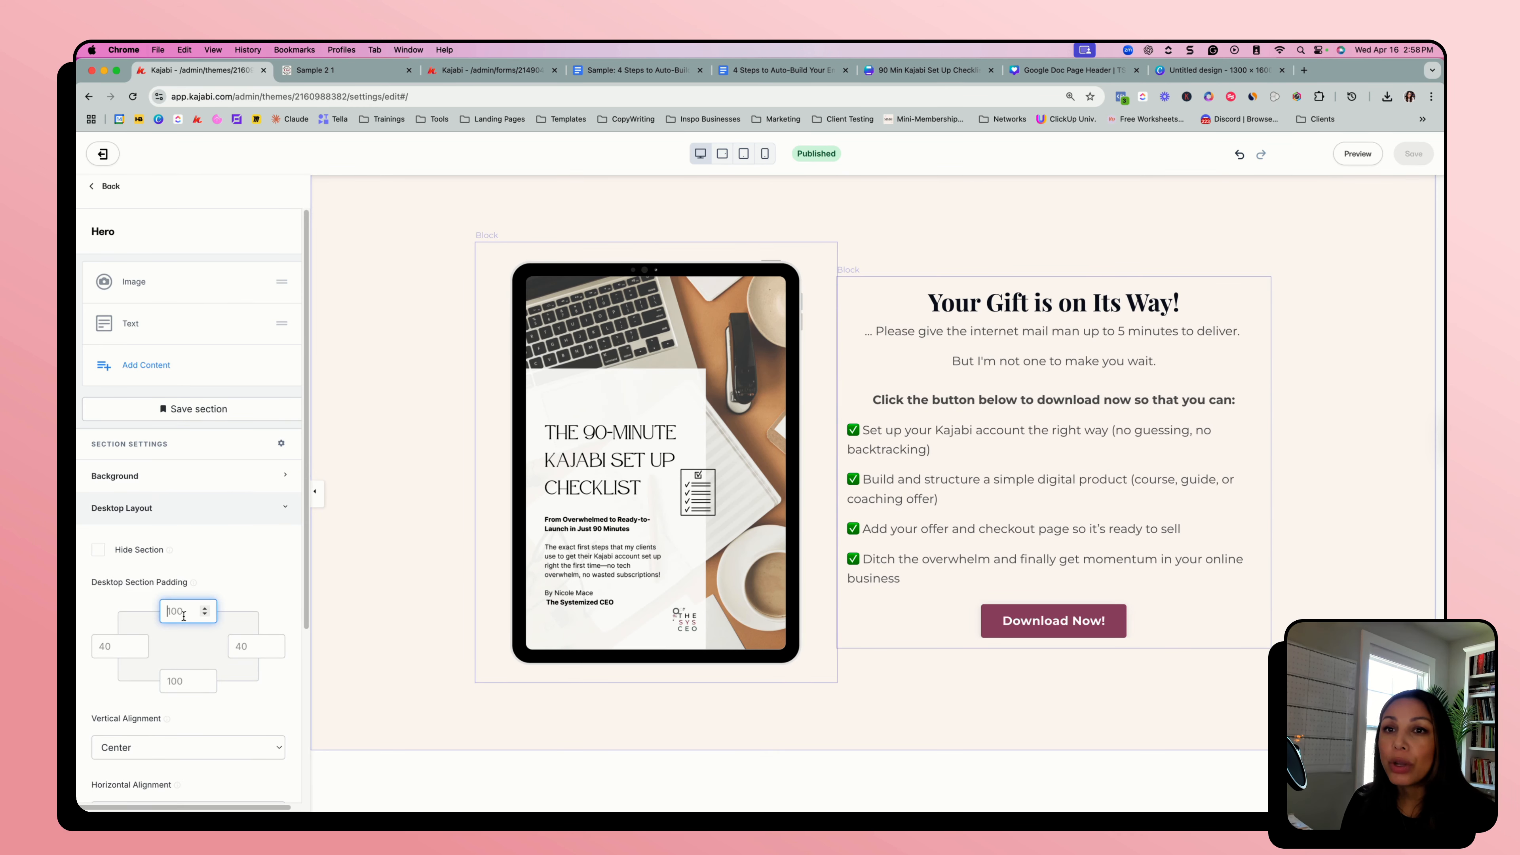
key("BackSpace")
key("BackSpace")
key("BackSpace")
type("150")
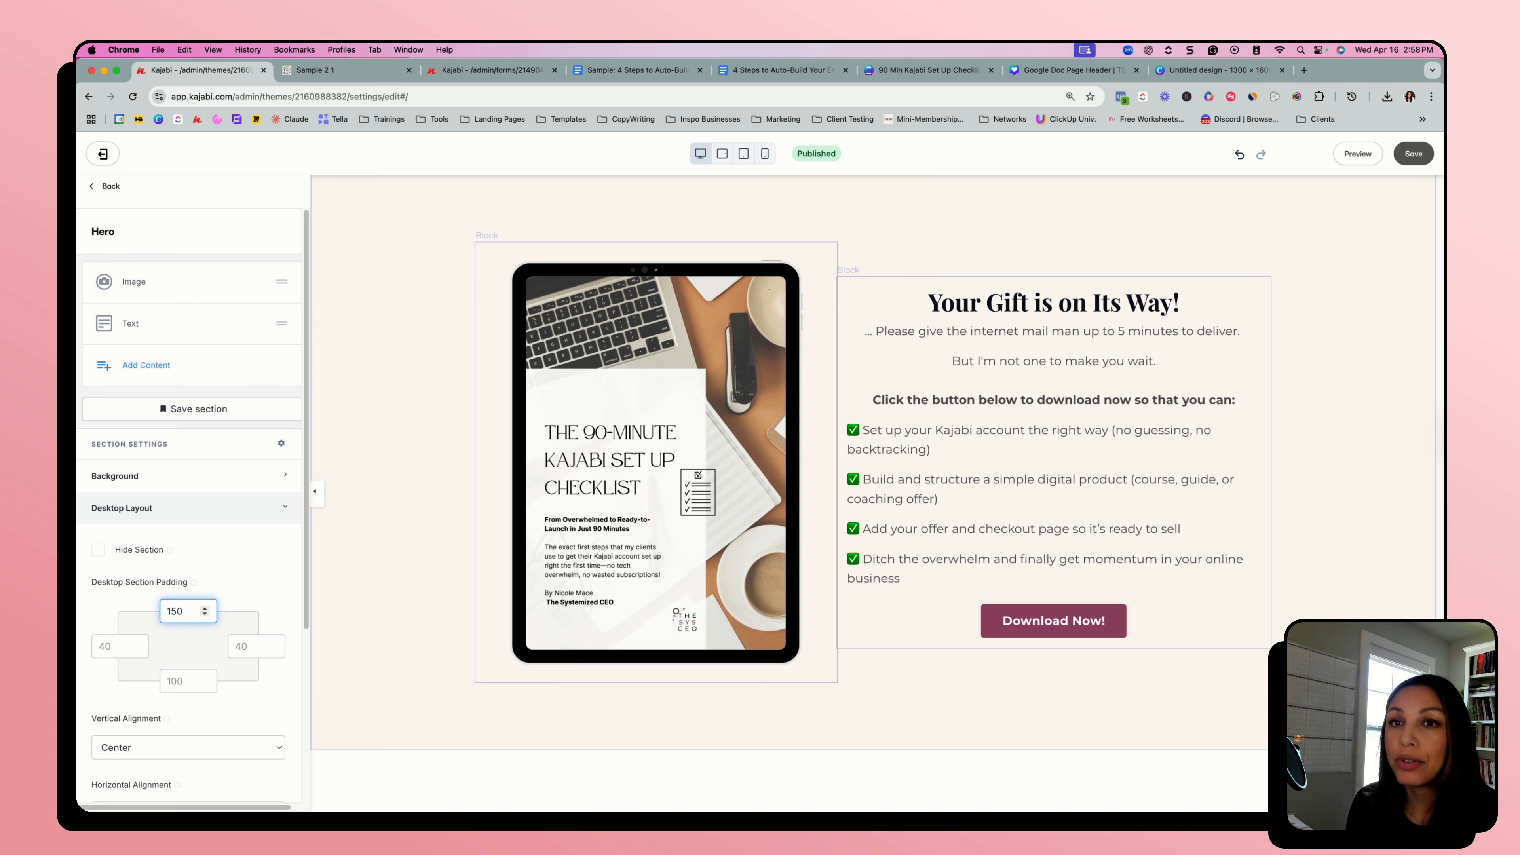
left_click(182, 682)
key("BackSpace")
key("BackSpace")
key("BackSpace")
type("150")
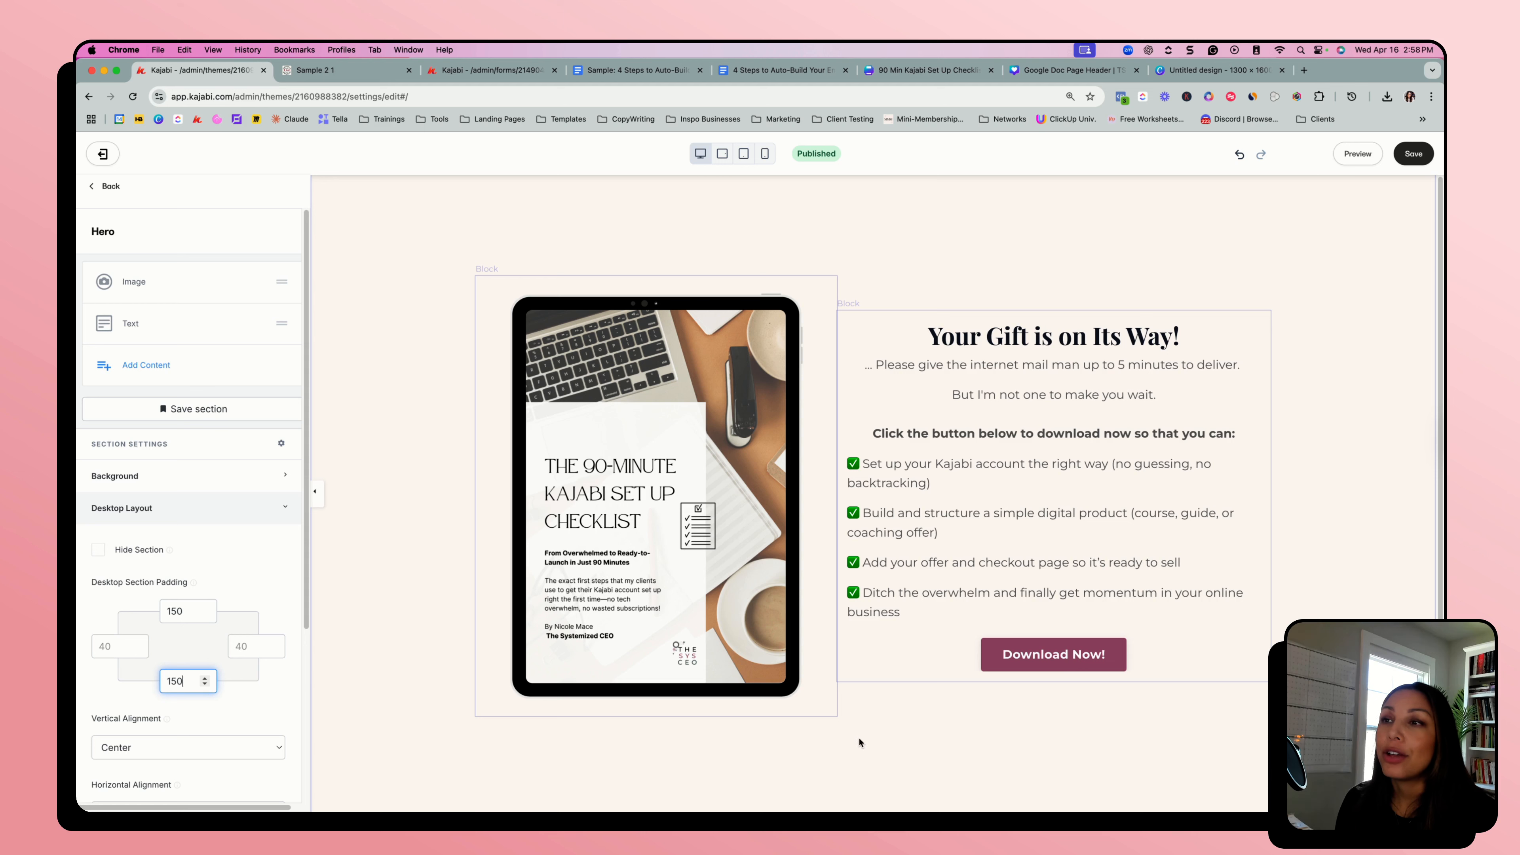
- Add a second Text block to the Hero section with the heading "Next Steps" and the body text "[explain...]"
left_click(144, 372)
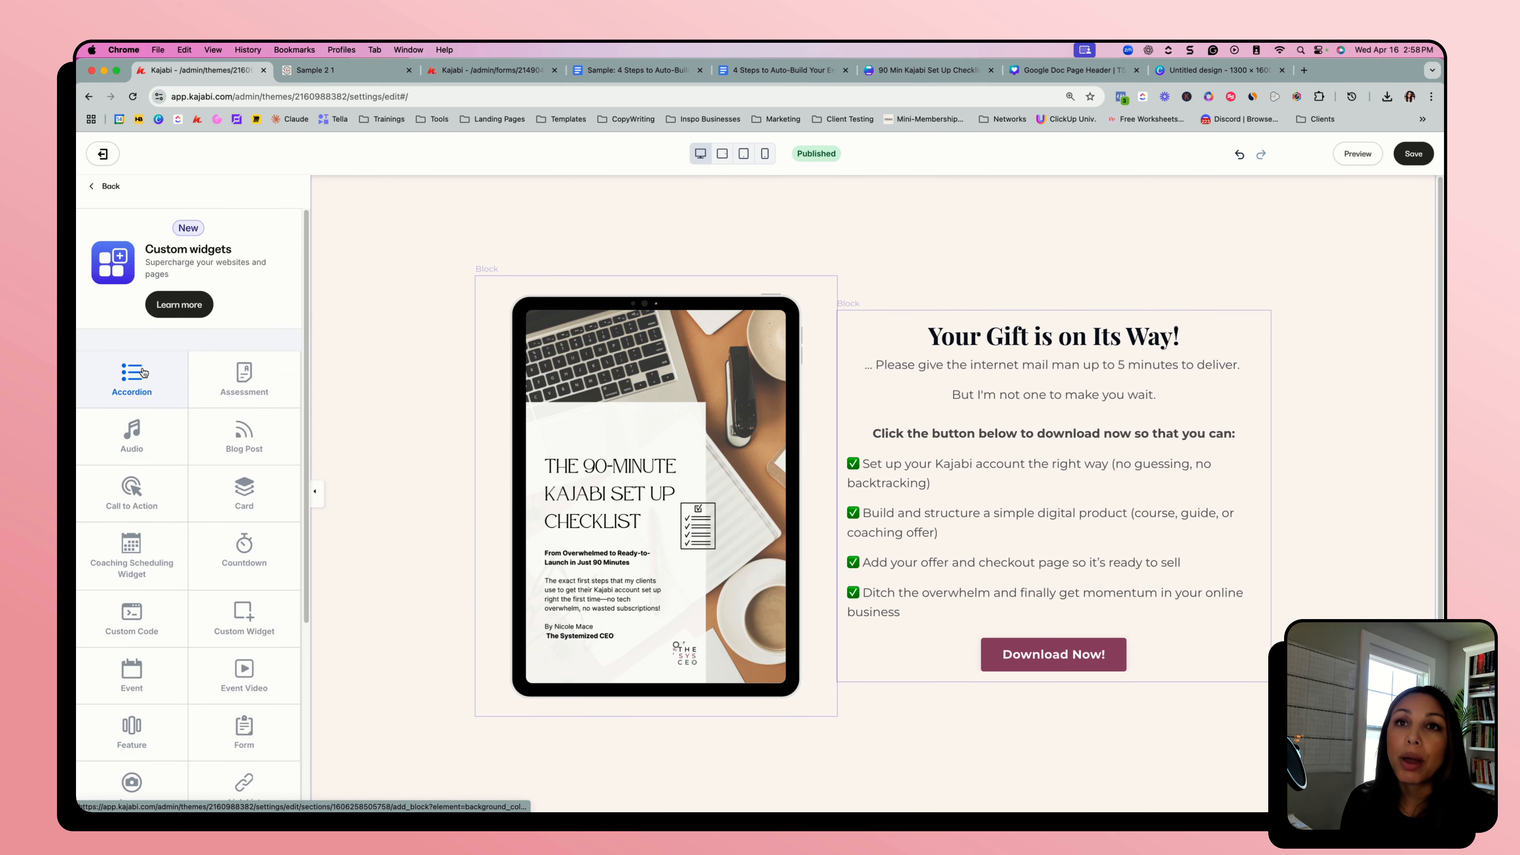
scroll(191, 467, "down", 5)
left_click(251, 699)
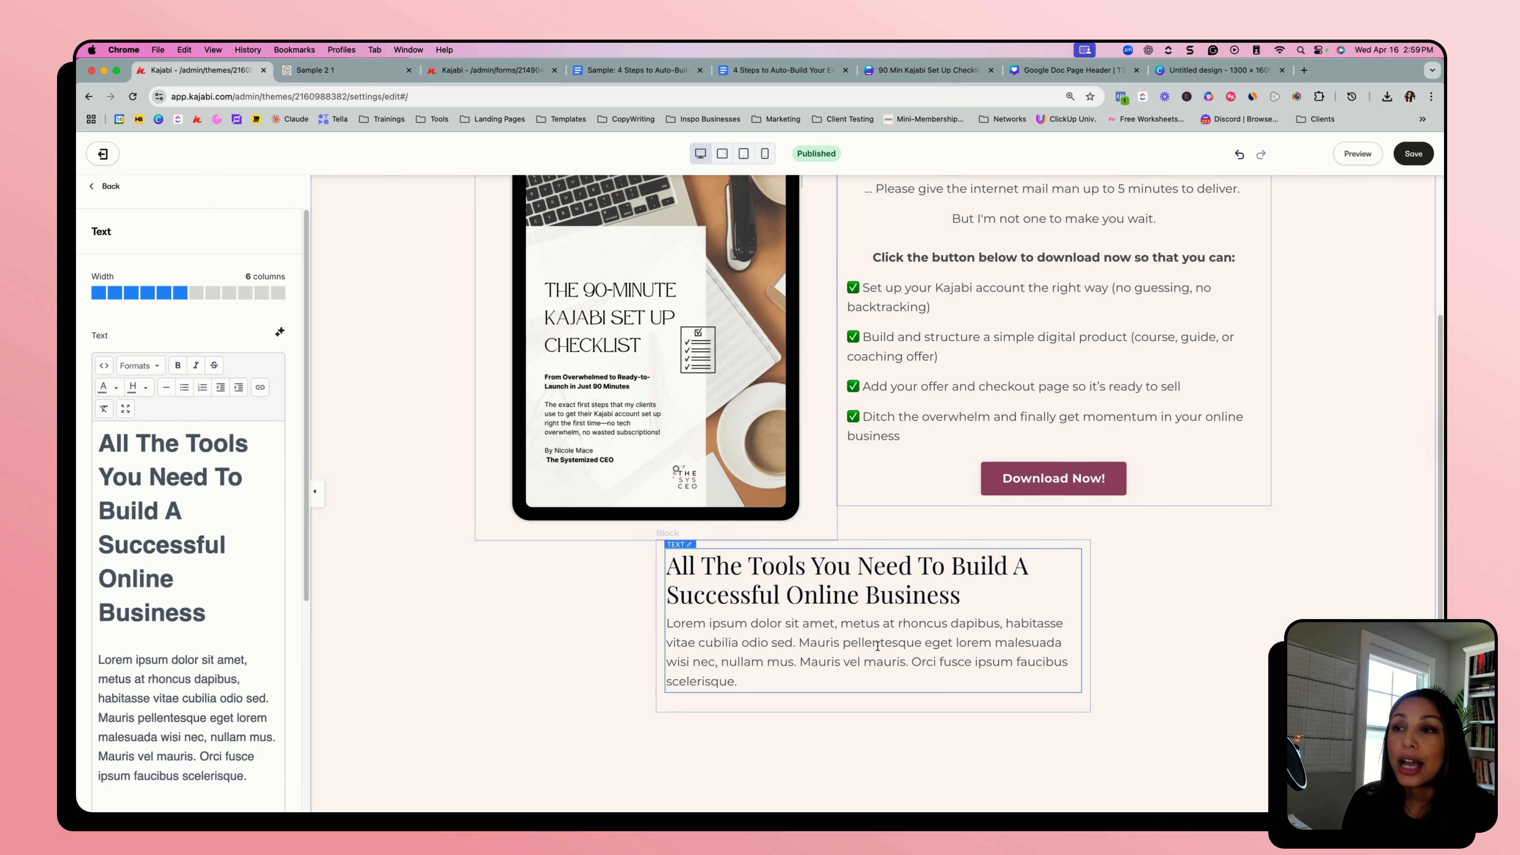
left_click(878, 645)
left_click_drag(207, 496, 105, 330)
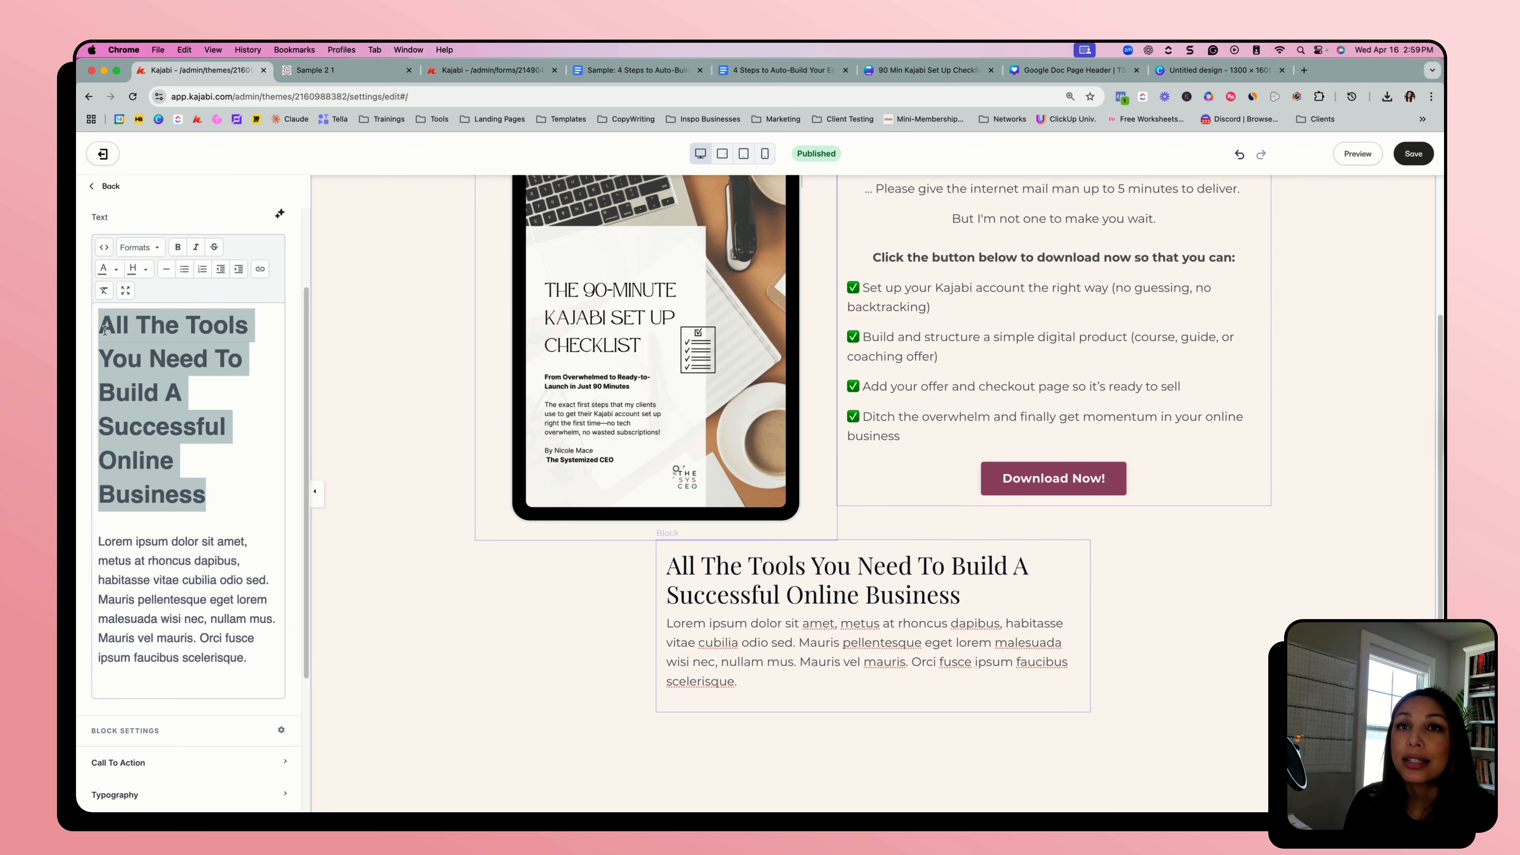
type("Next Steps")
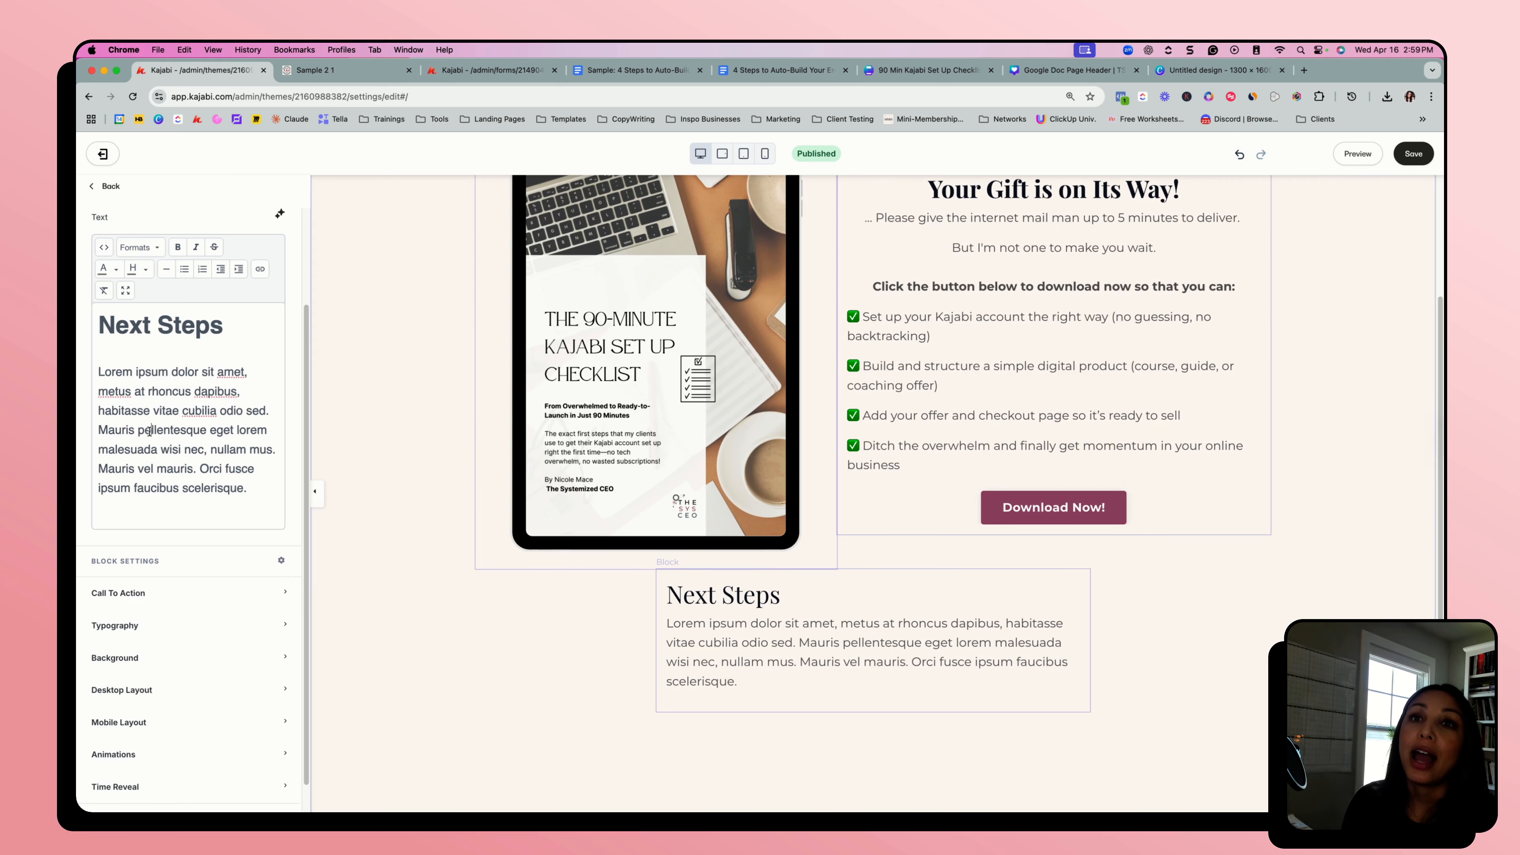
triple_click(150, 430)
type("[explain...]")
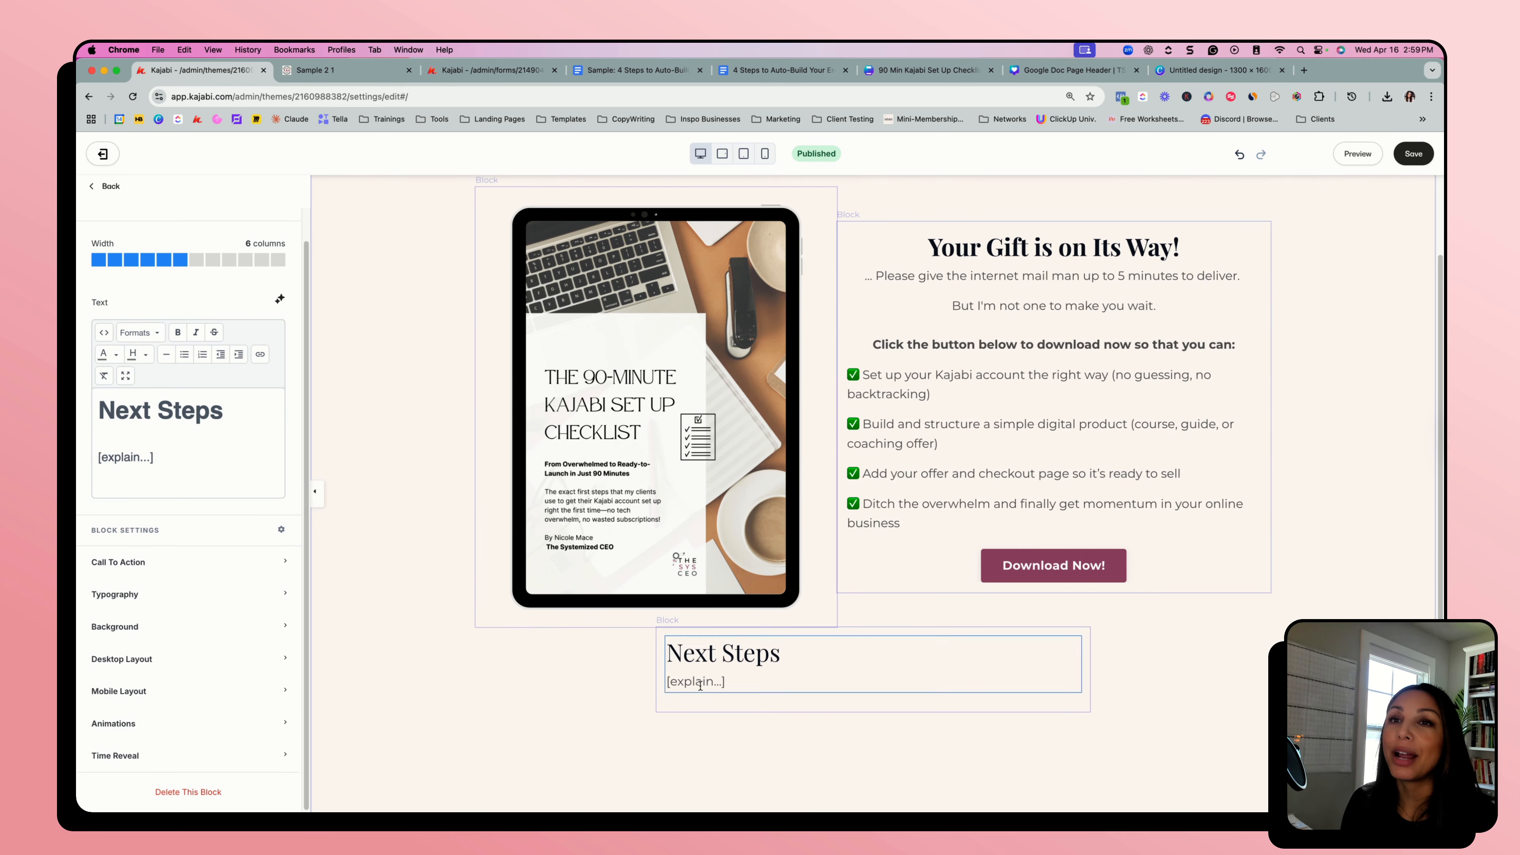
- Include a call-to-action button in the "Next Steps" block and set its text to "CTA"
left_click(196, 563)
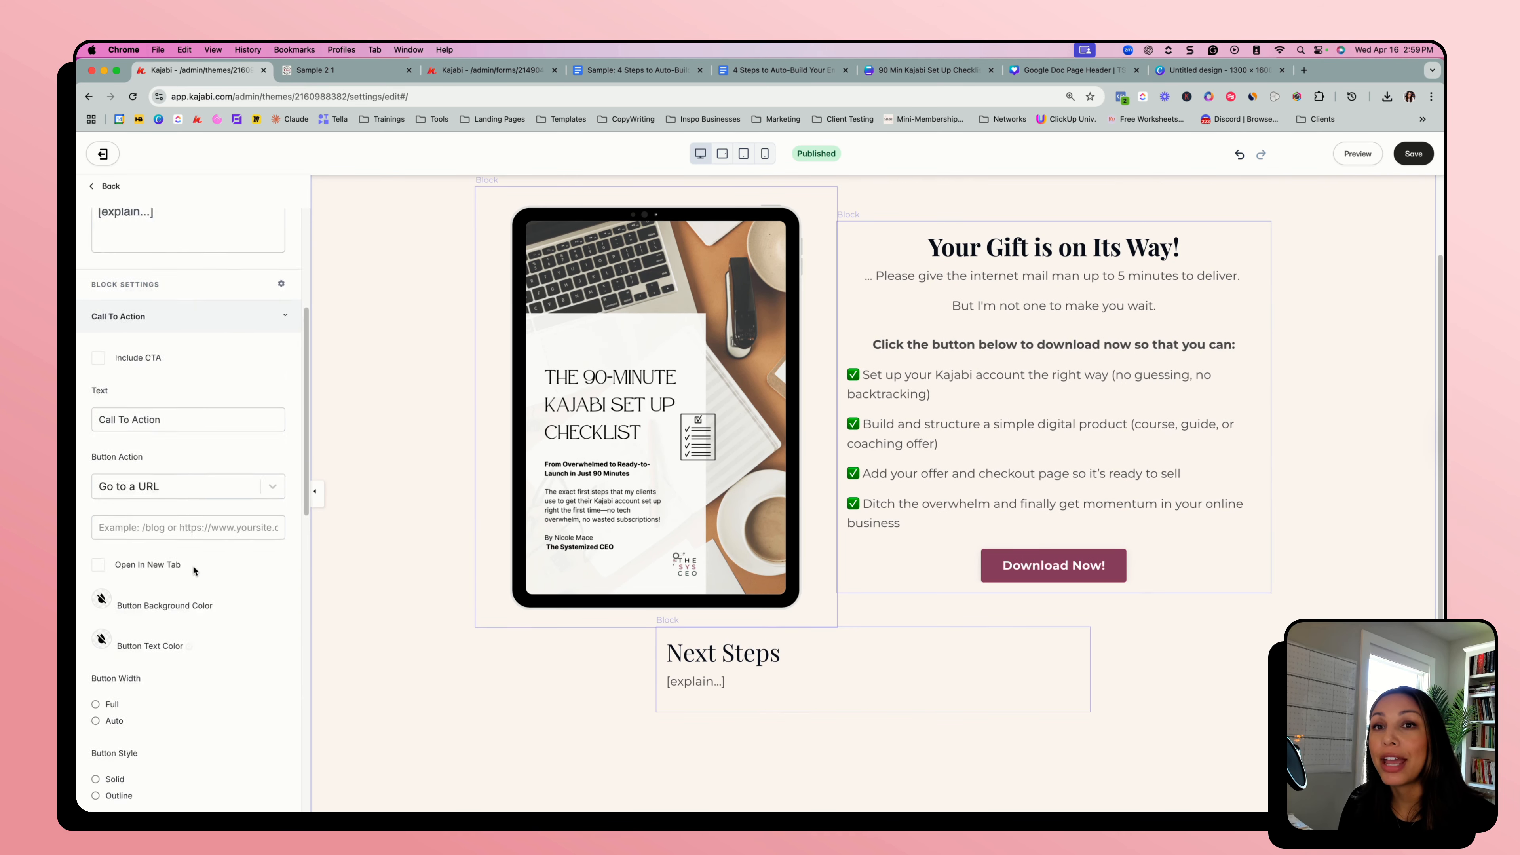
left_click(812, 689)
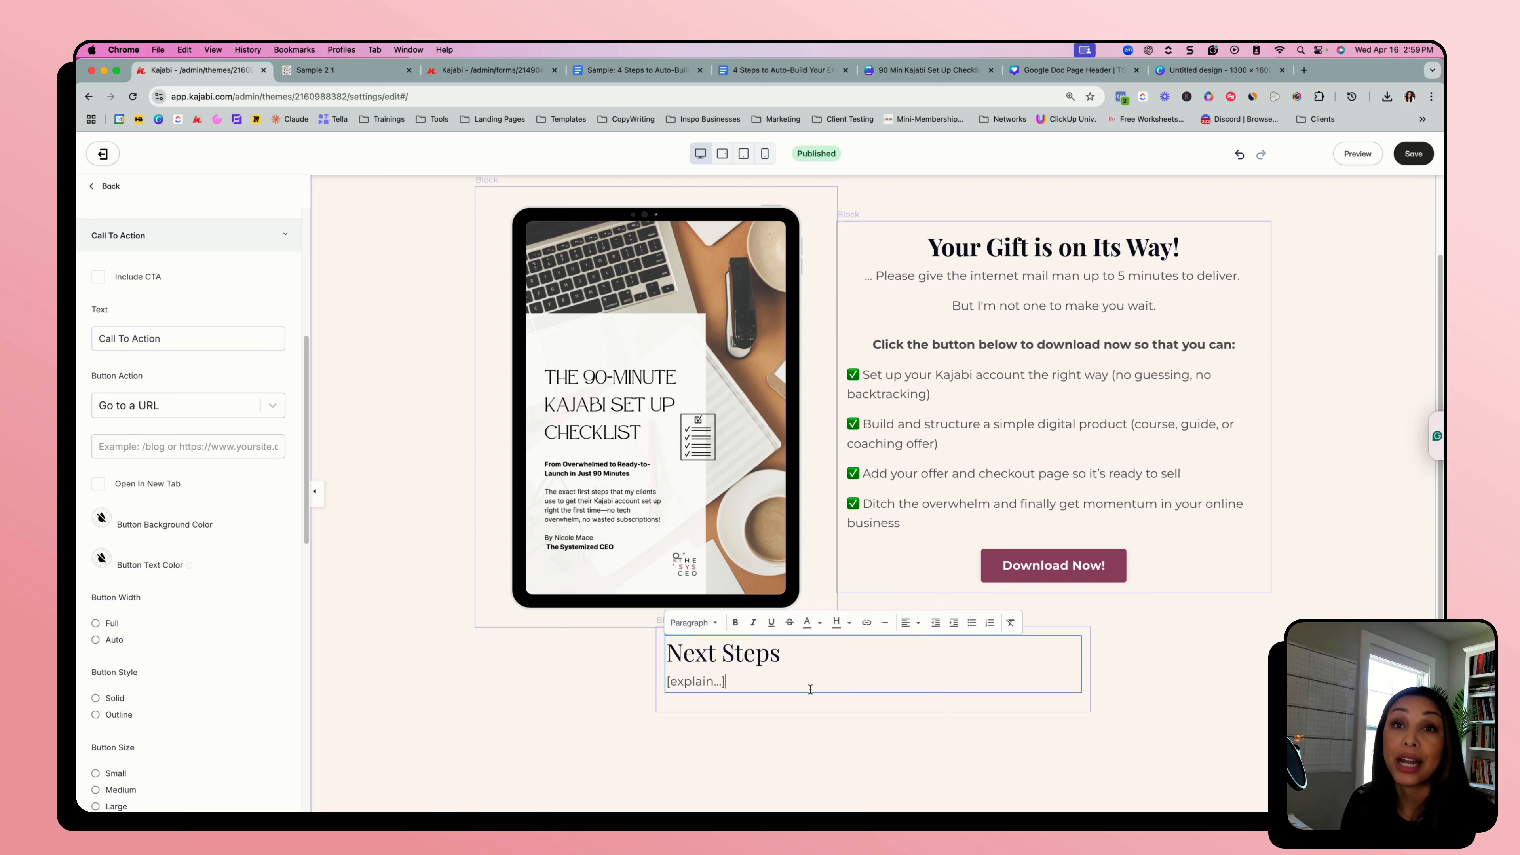
left_click(123, 279)
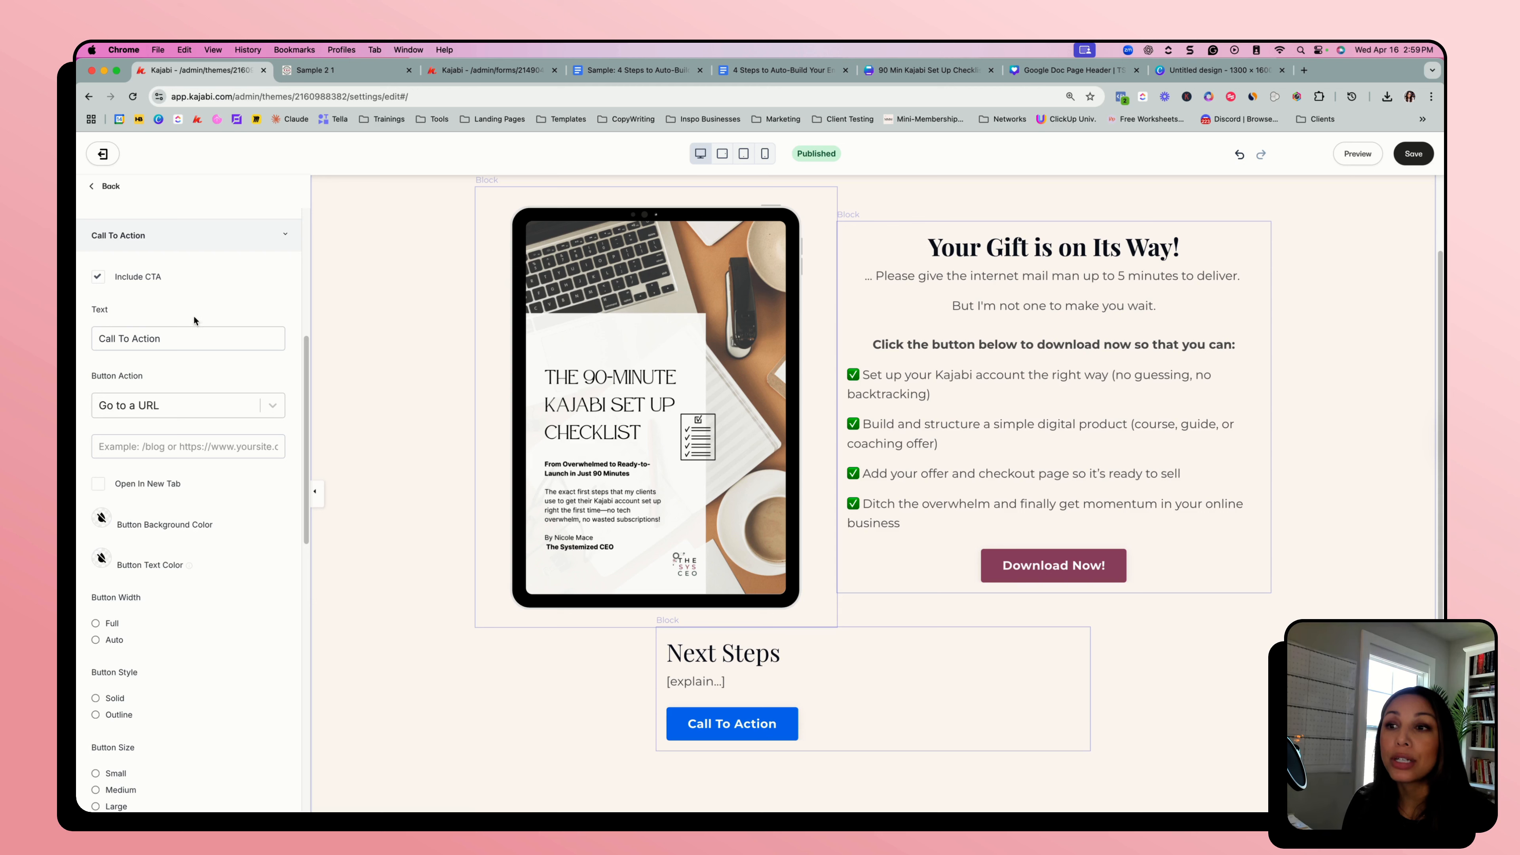
triple_click(139, 339)
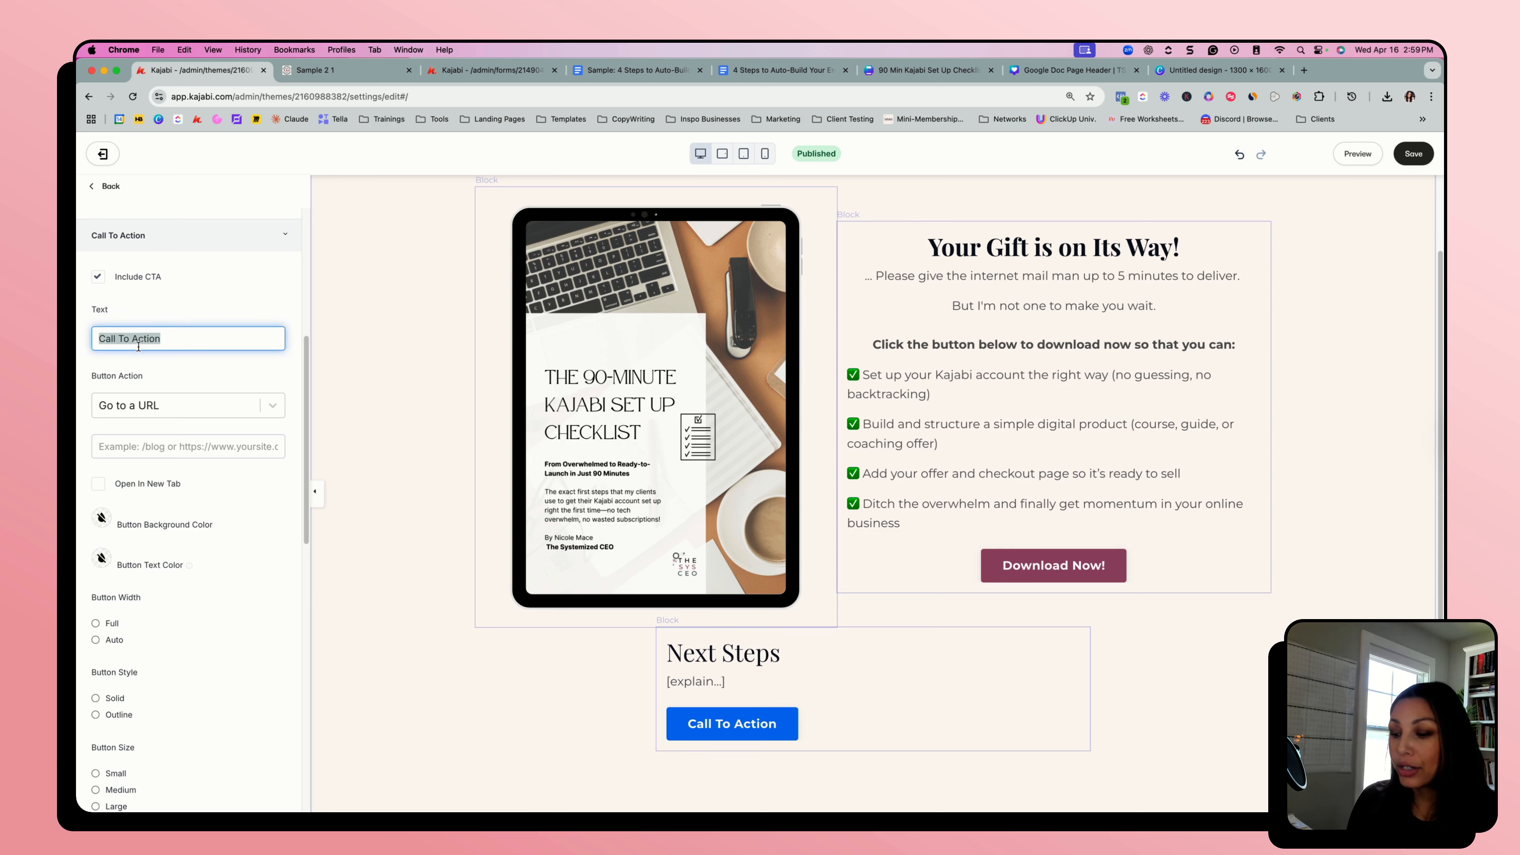
type("CTA")
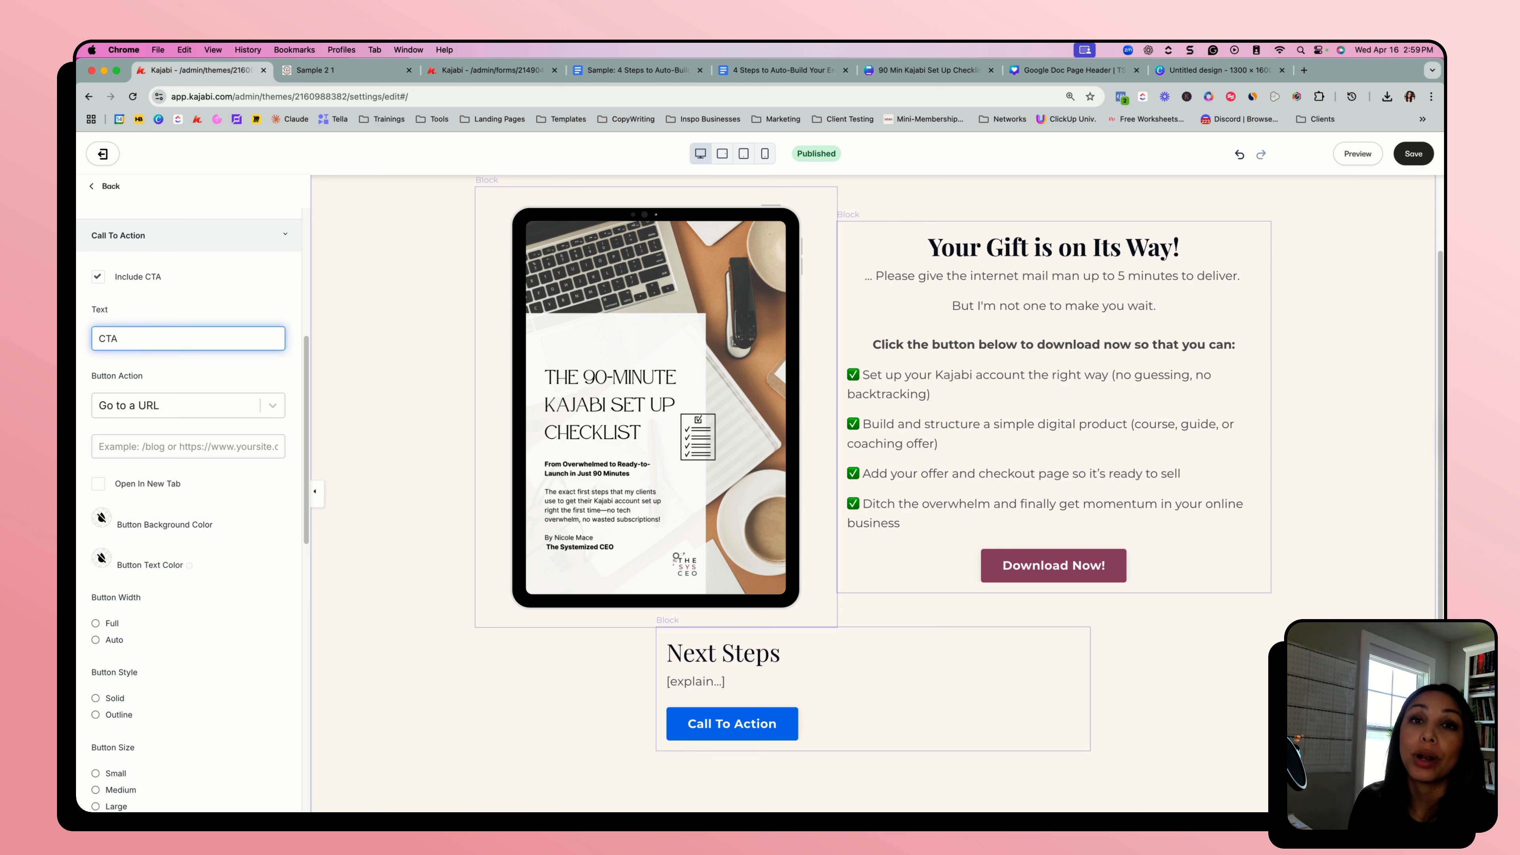
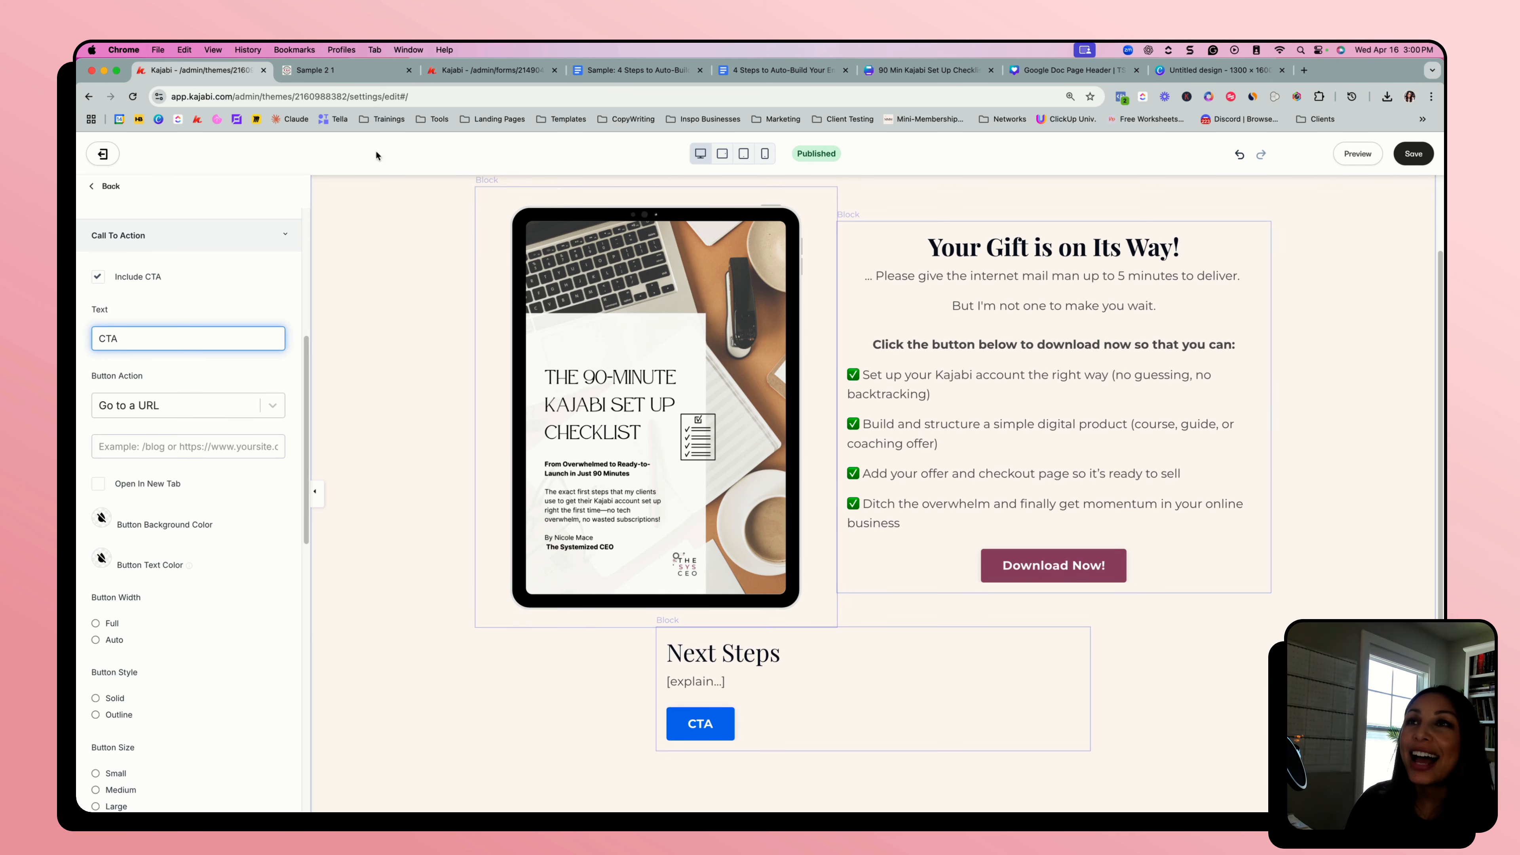
- Review the Step 3 and Step 4 outline in the "4 Steps to Auto-Build Your Email List in Kajabi" document, returning to the page editor
left_click(677, 69)
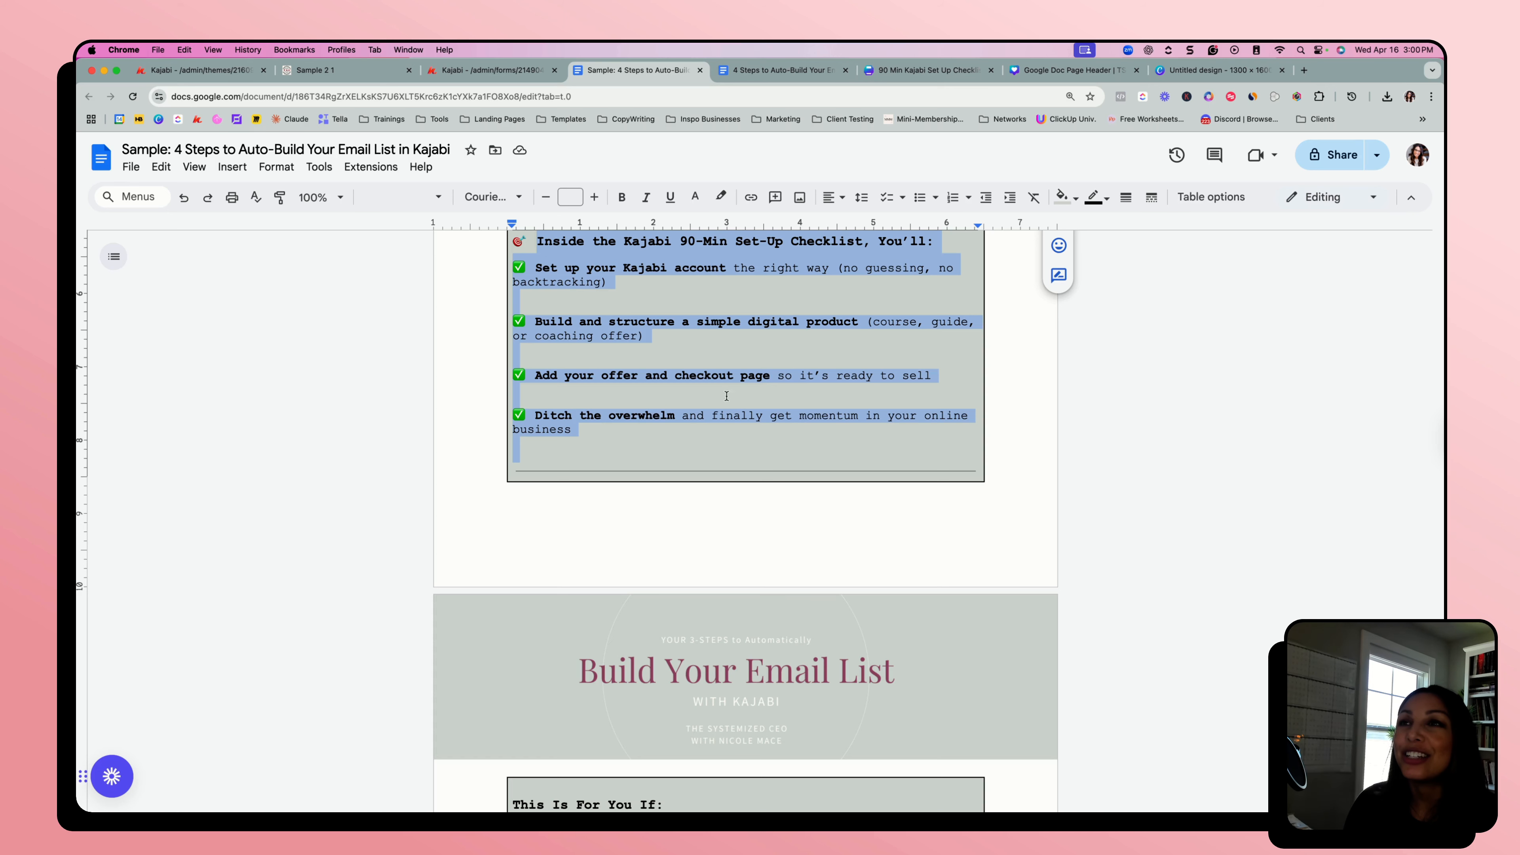
left_click(778, 70)
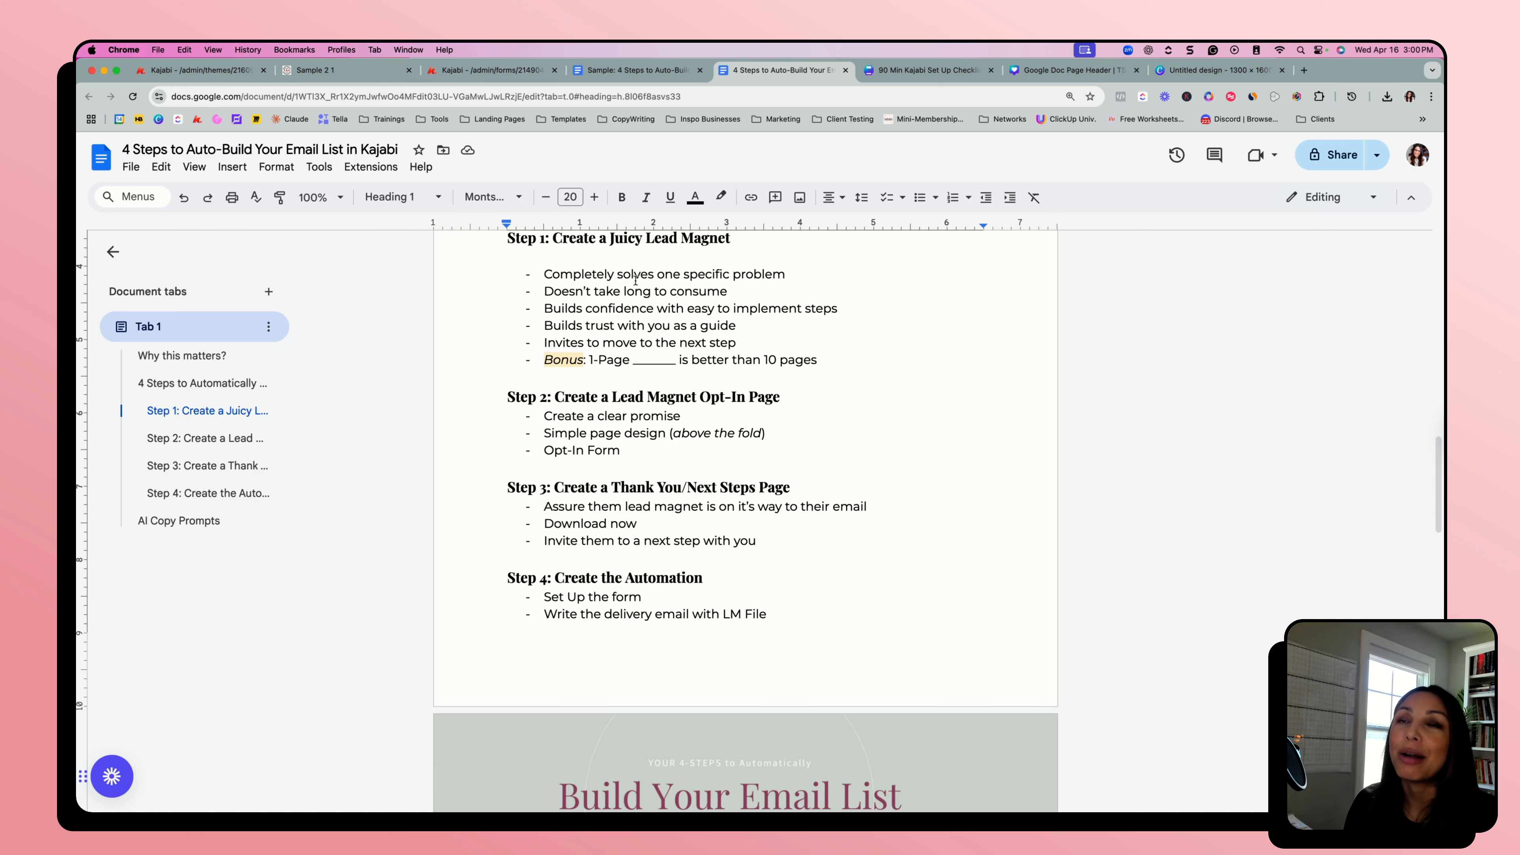
left_click(200, 74)
- Save the thank-you page with its Next Steps block and exit the editor to the Landing Pages list
left_click(371, 431)
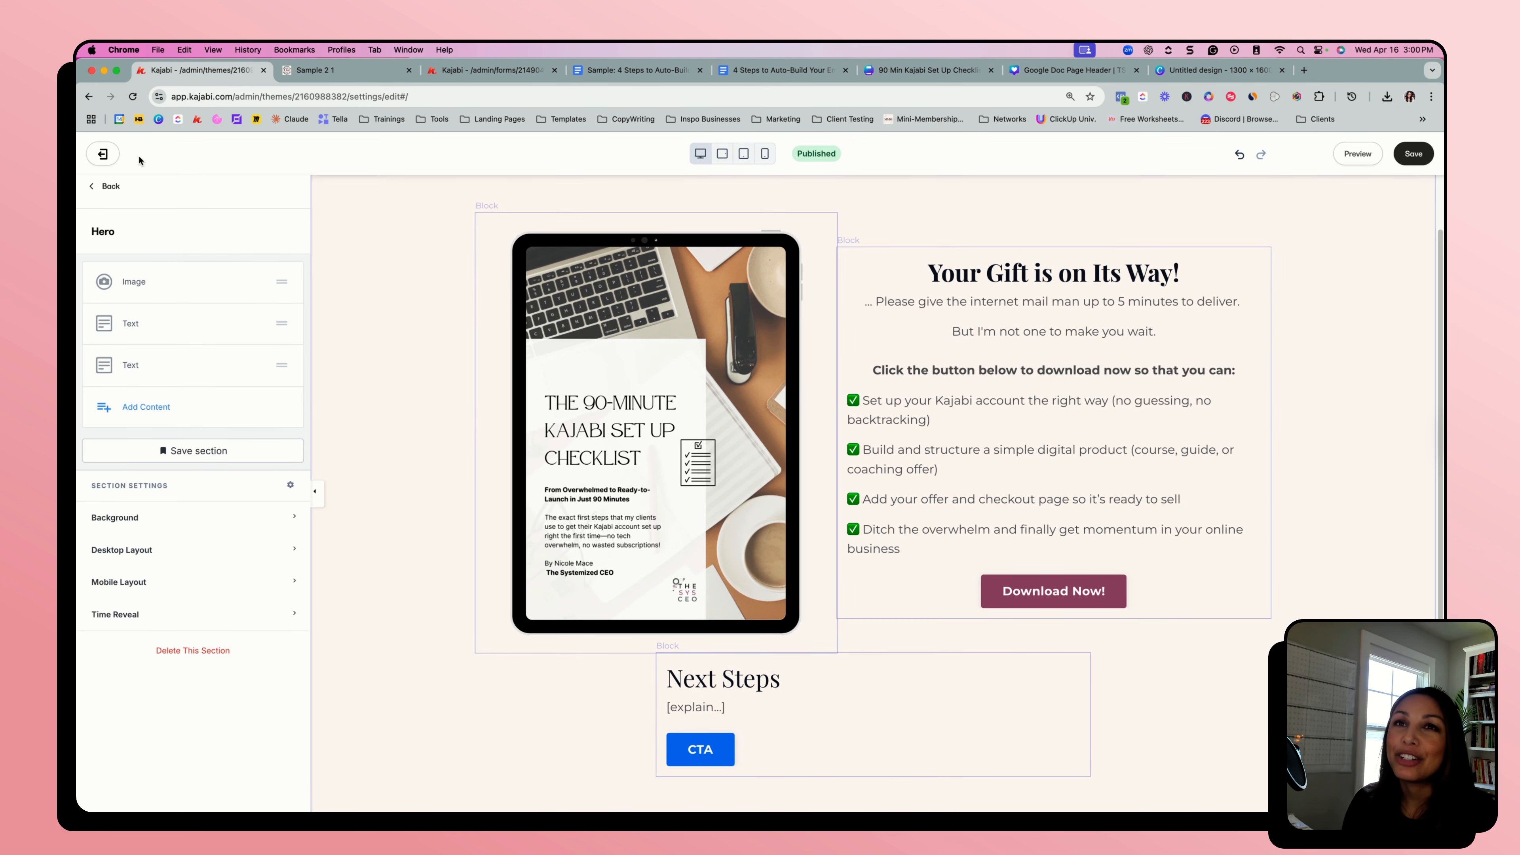
left_click(102, 157)
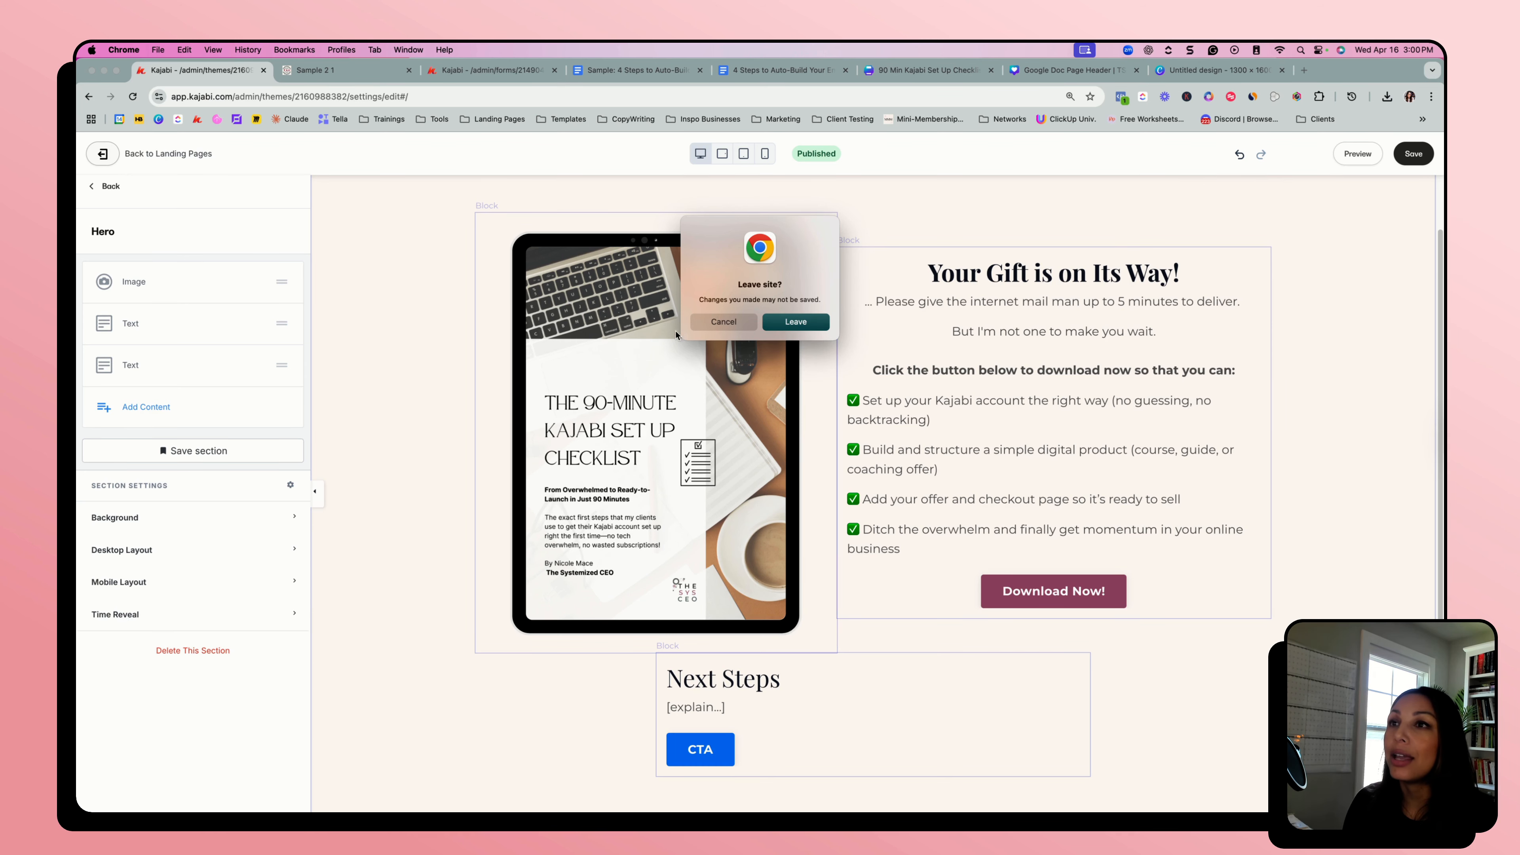
key("Escape")
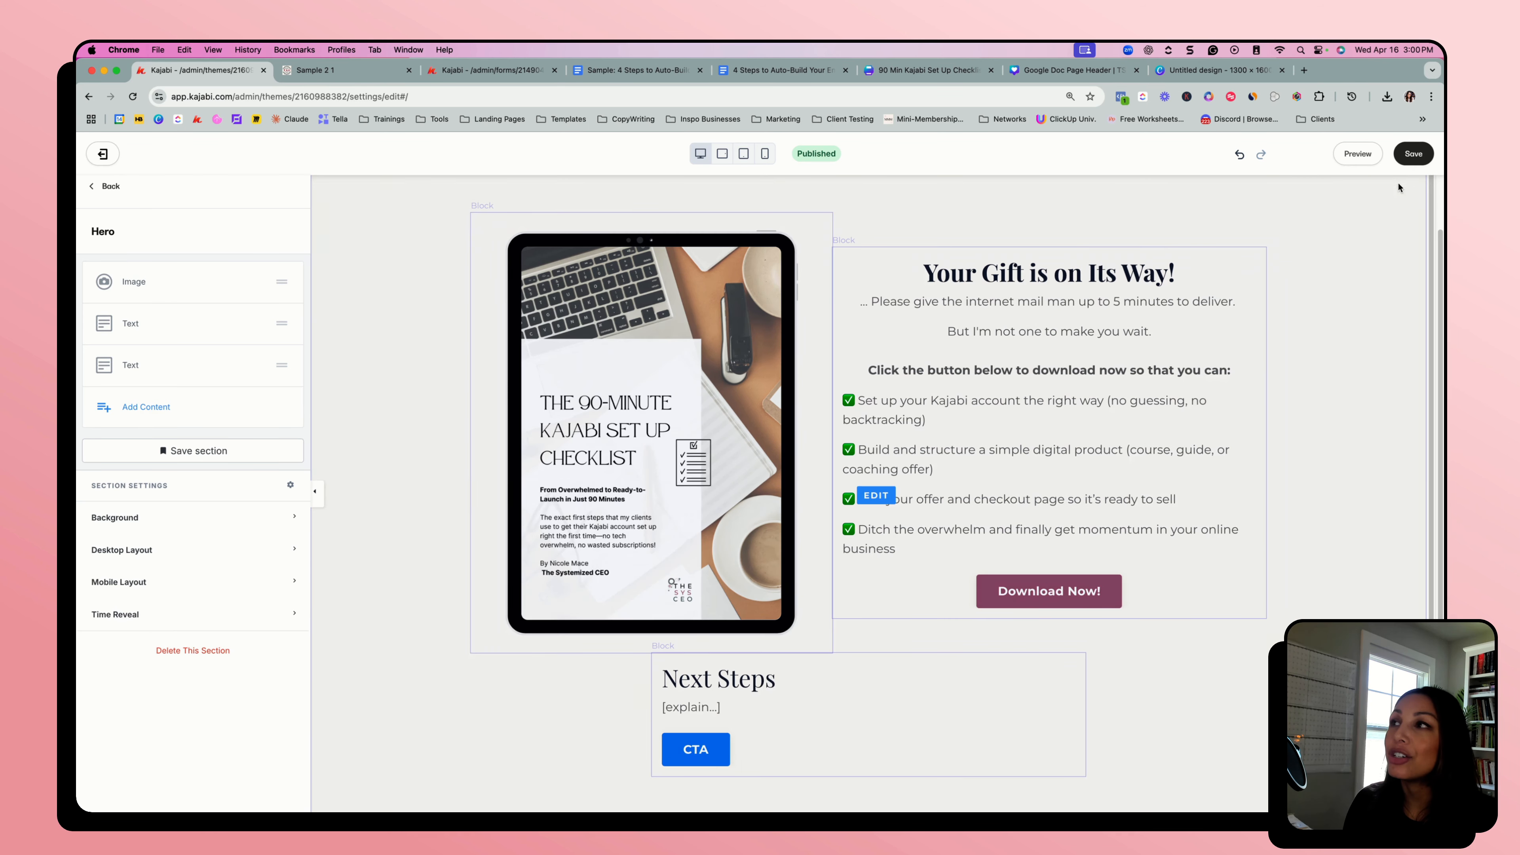
left_click(1411, 156)
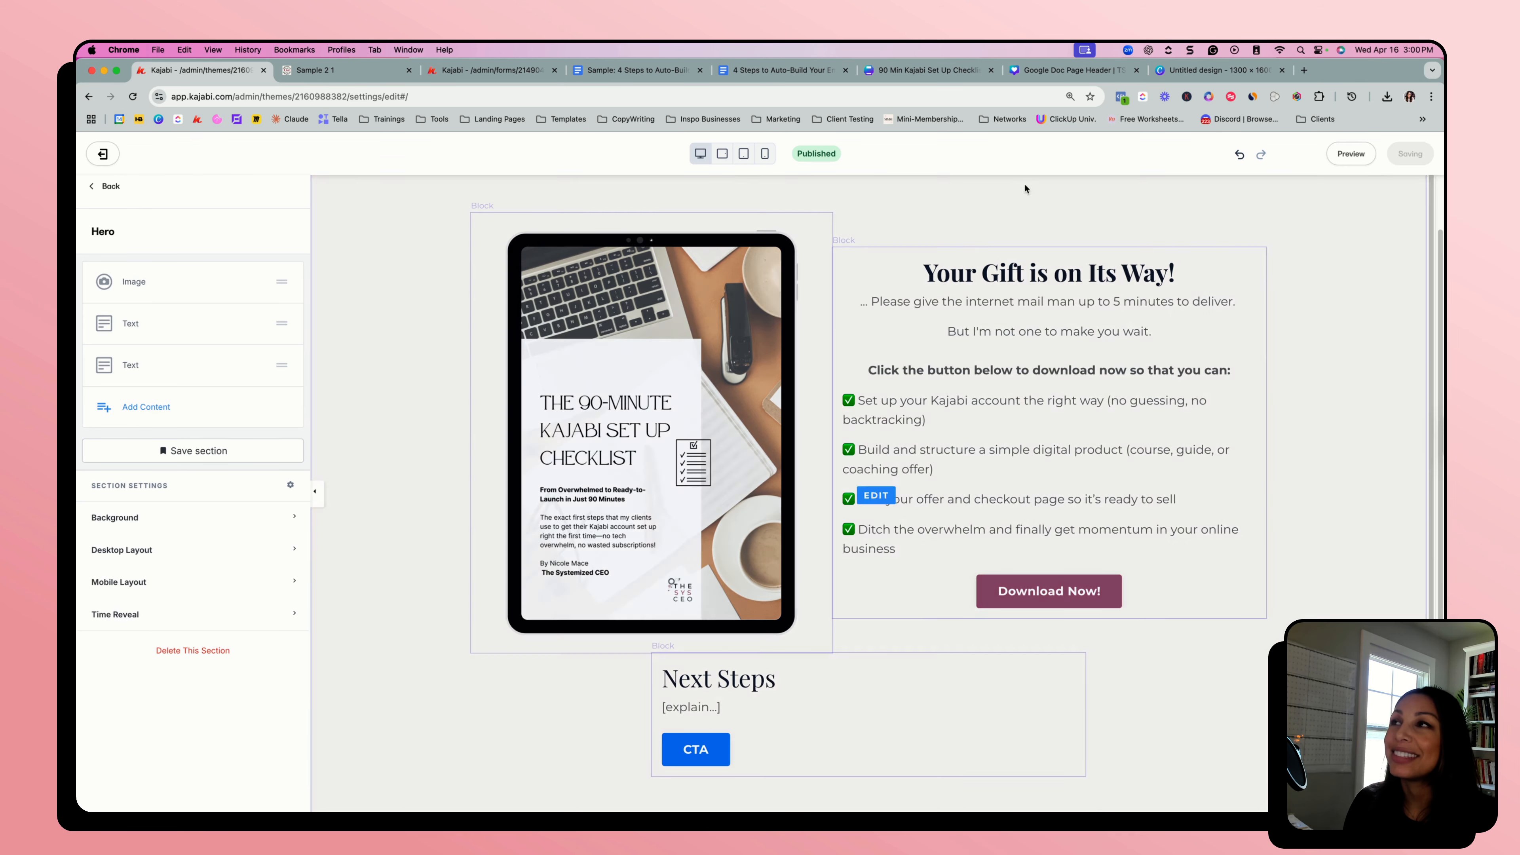
left_click(118, 159)
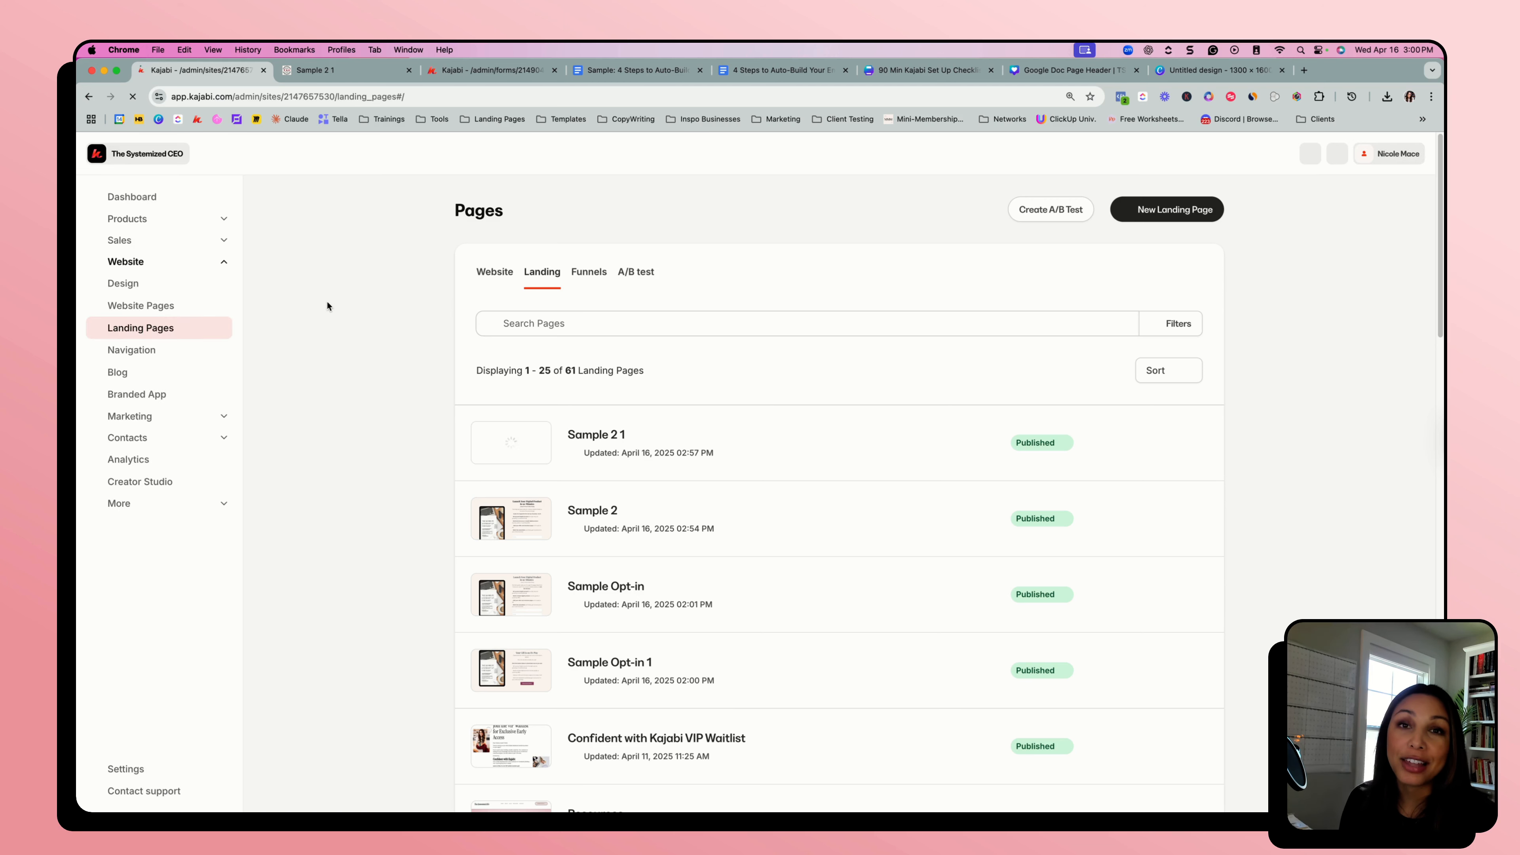
- Open the Sample form and send its contacts to the custom thank-you page "Sample 2 1" after submission
left_click(157, 419)
scroll(158, 424, "down", 2)
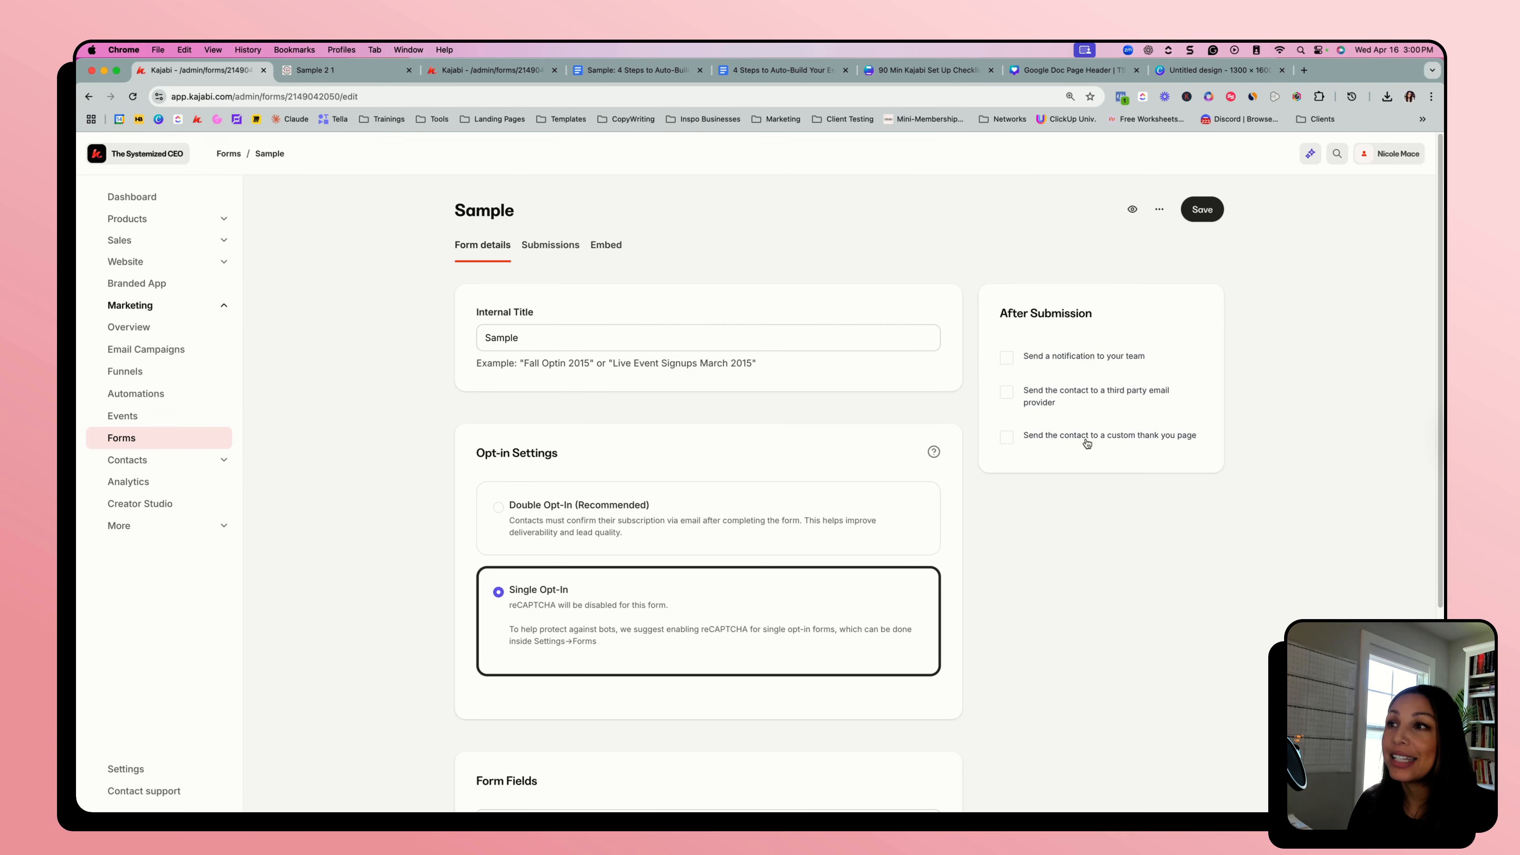
left_click(1142, 447)
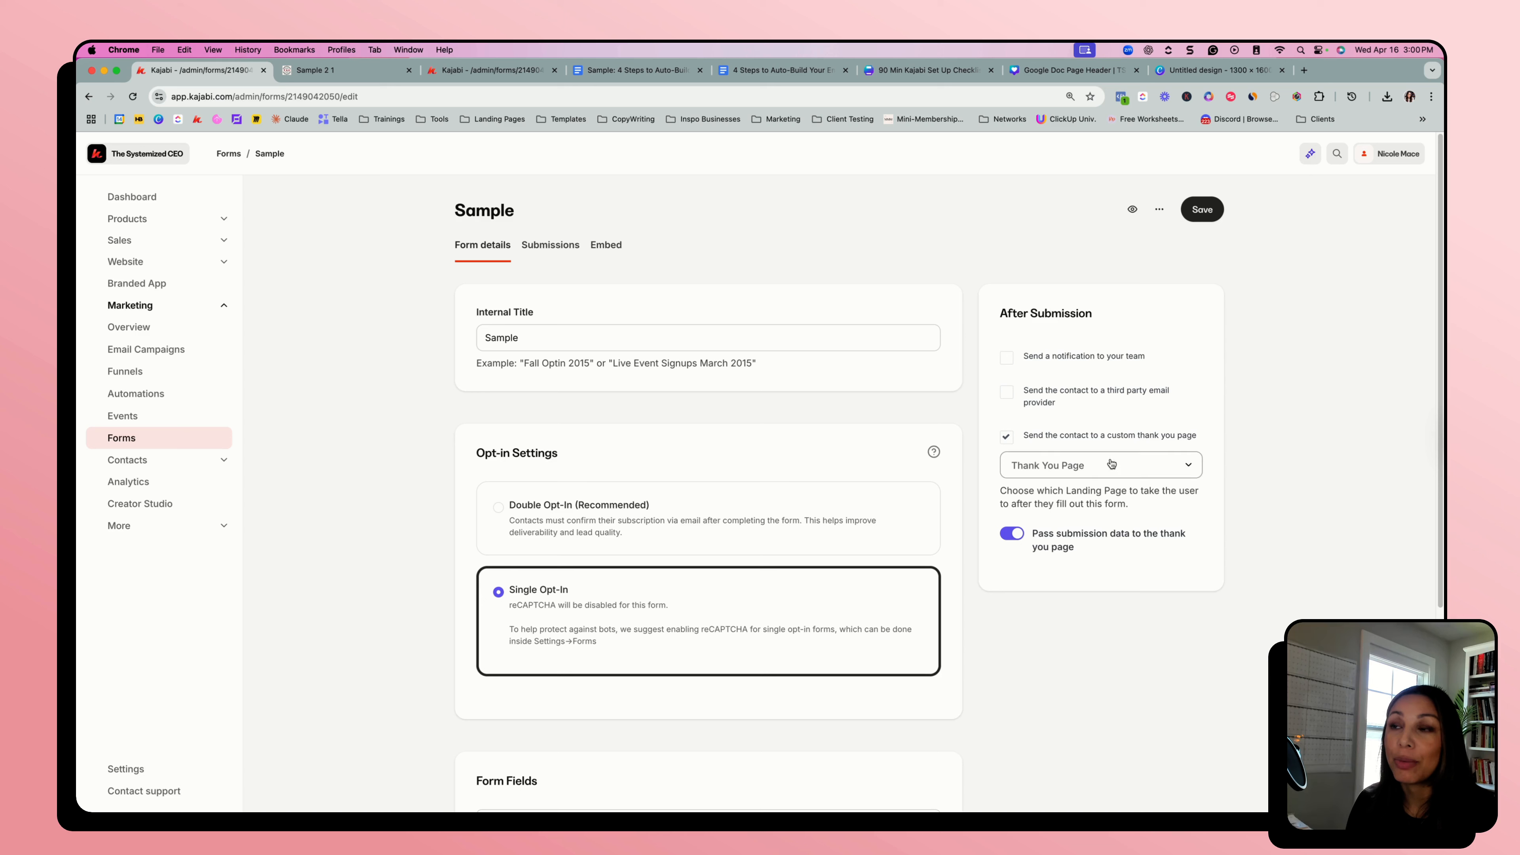
left_click(1092, 476)
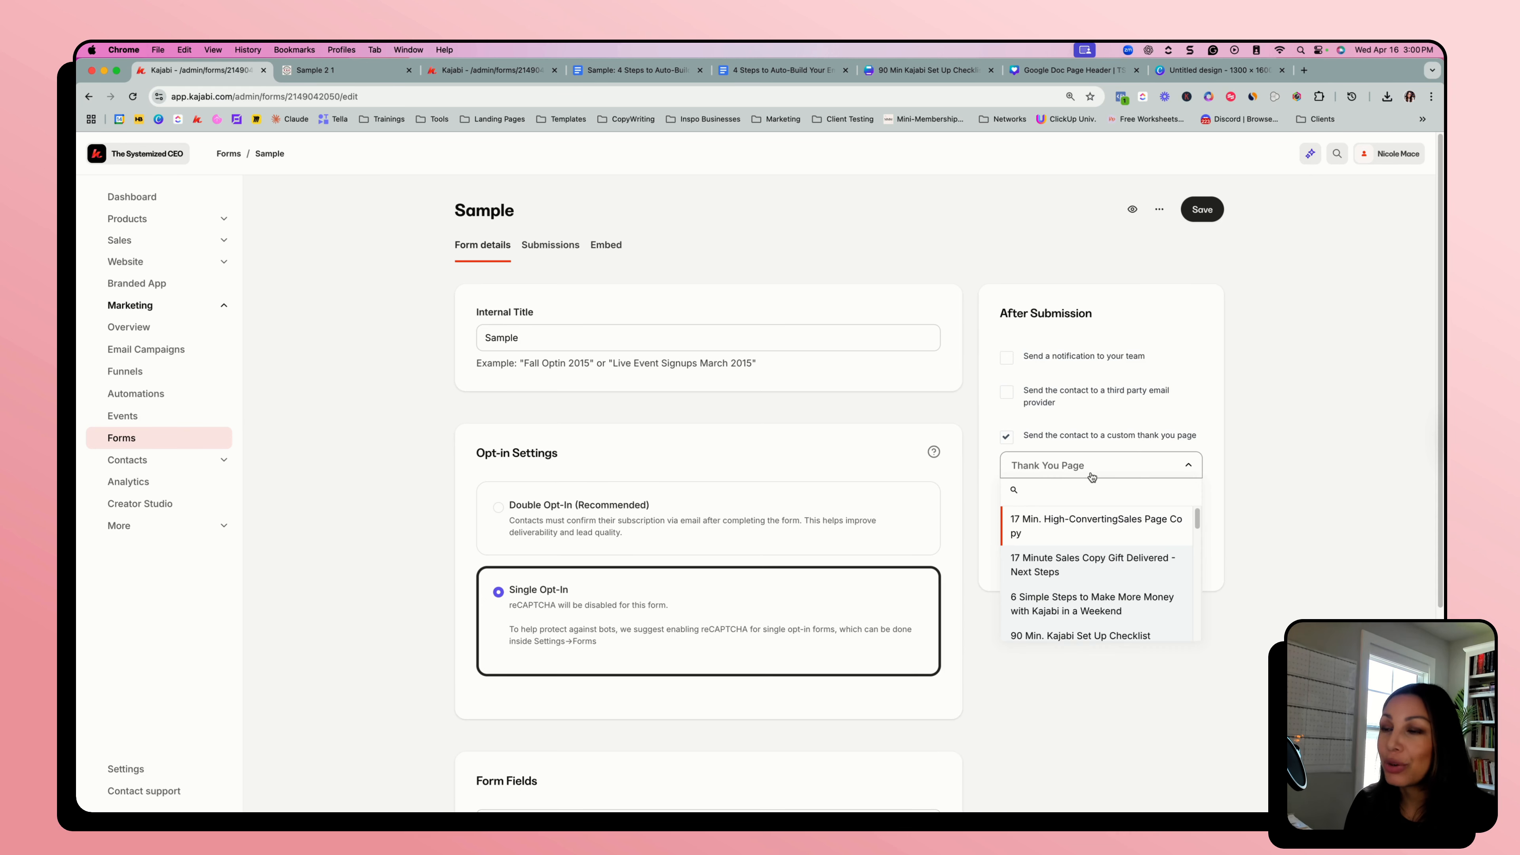
type("sample")
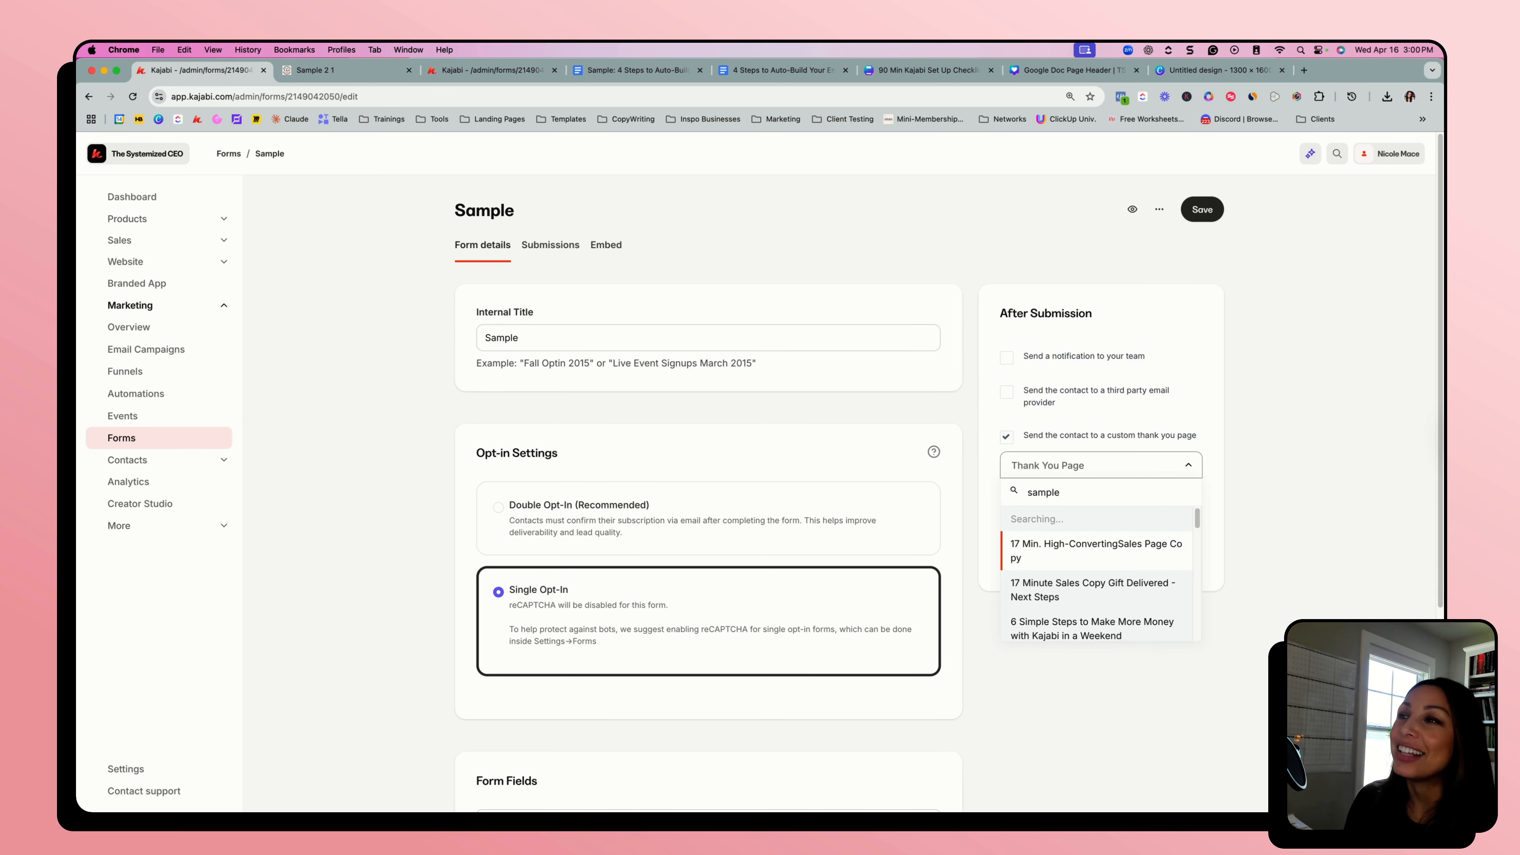
left_click(1044, 546)
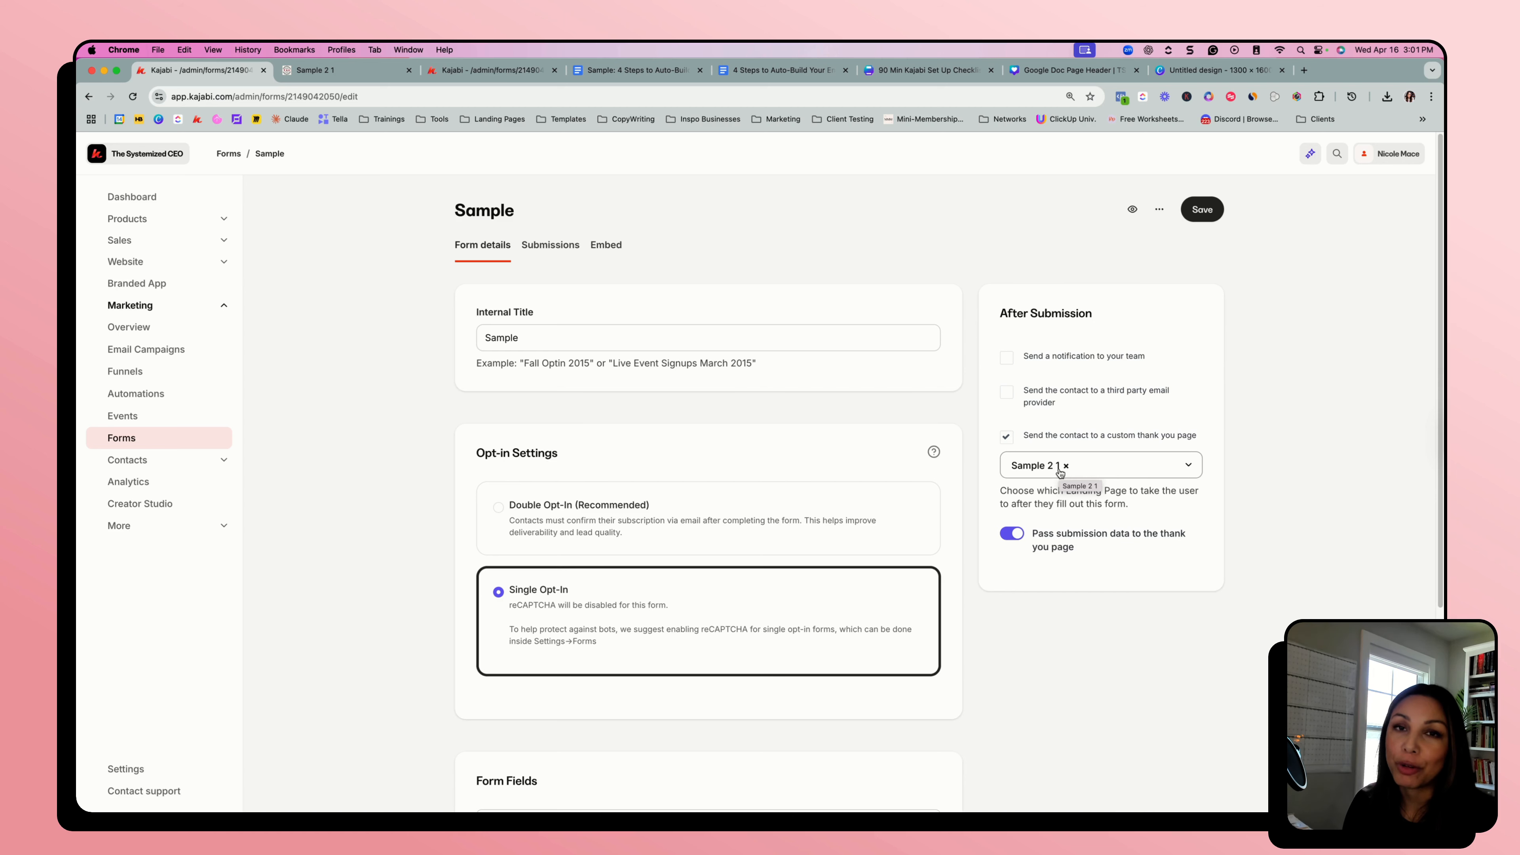
- Add an automation to the Sample form that sends an email to the person when the form is submitted
scroll(1032, 584, "down", 3)
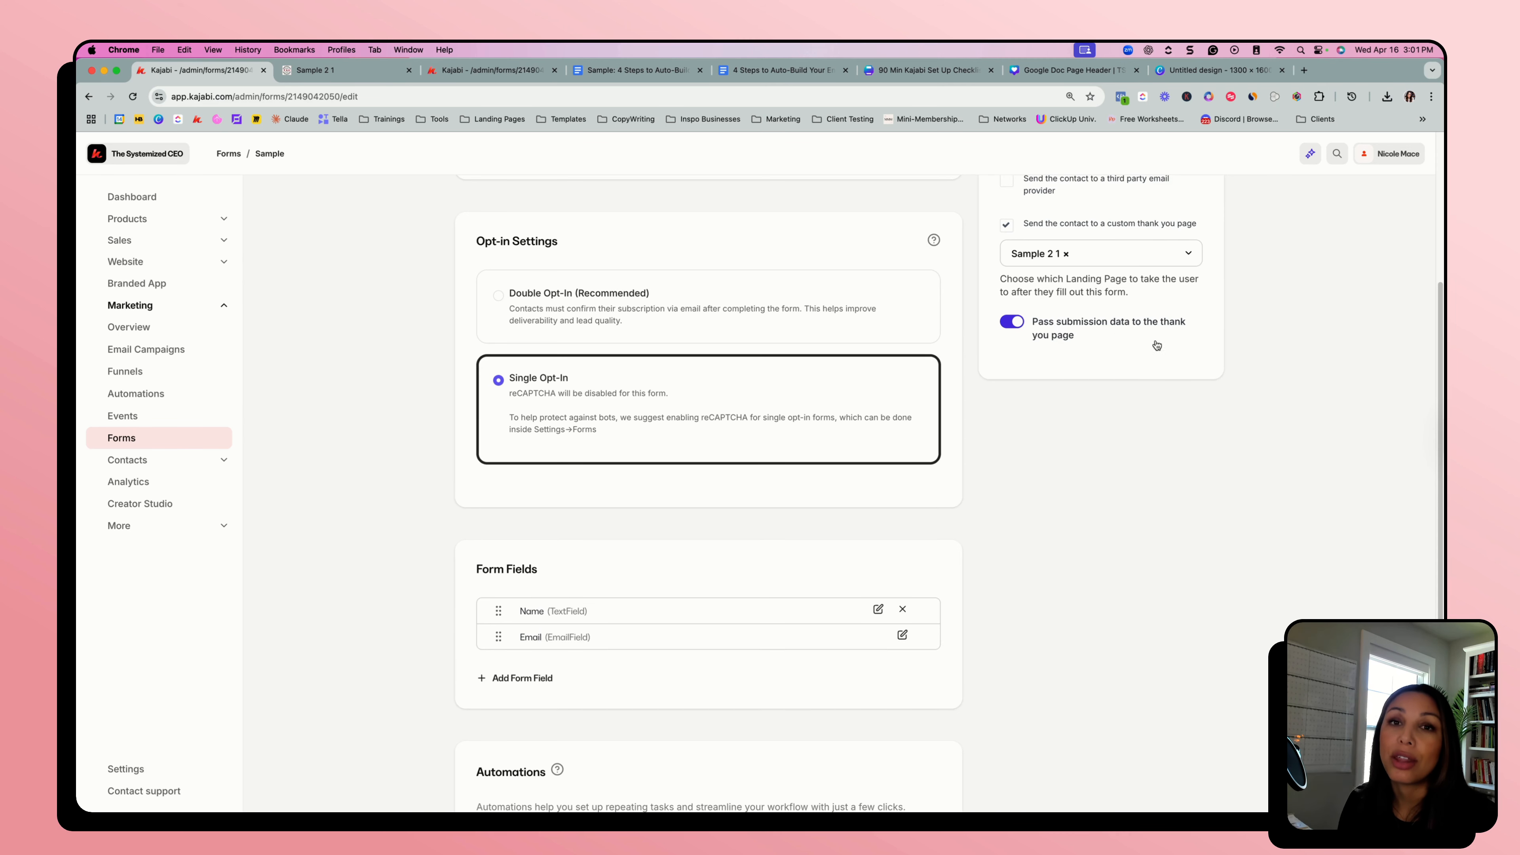
scroll(1026, 438, "down", 2)
scroll(1017, 448, "down", 1)
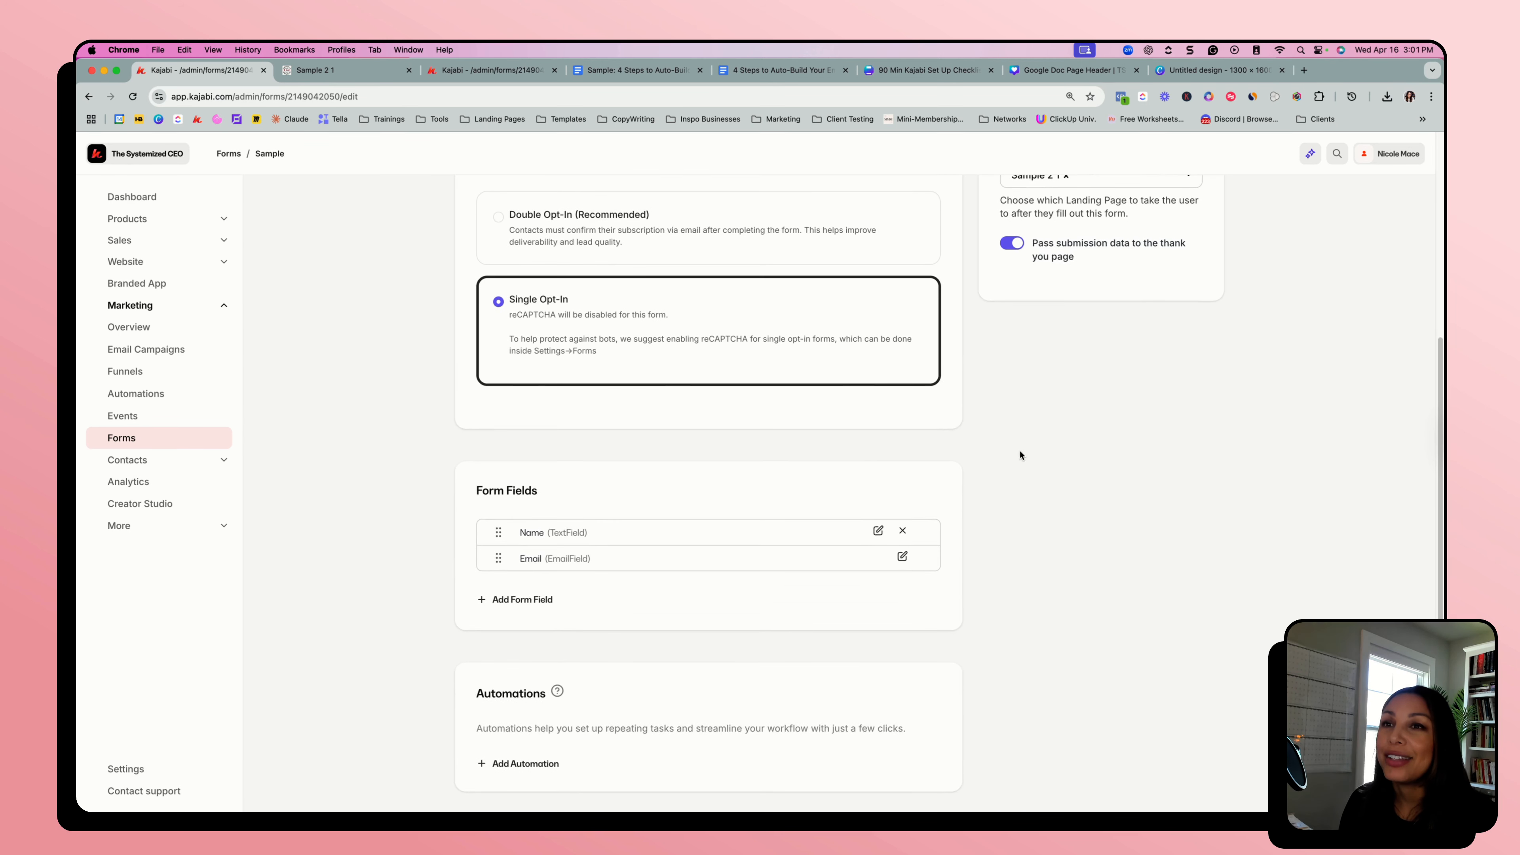
scroll(1047, 443, "up", 3)
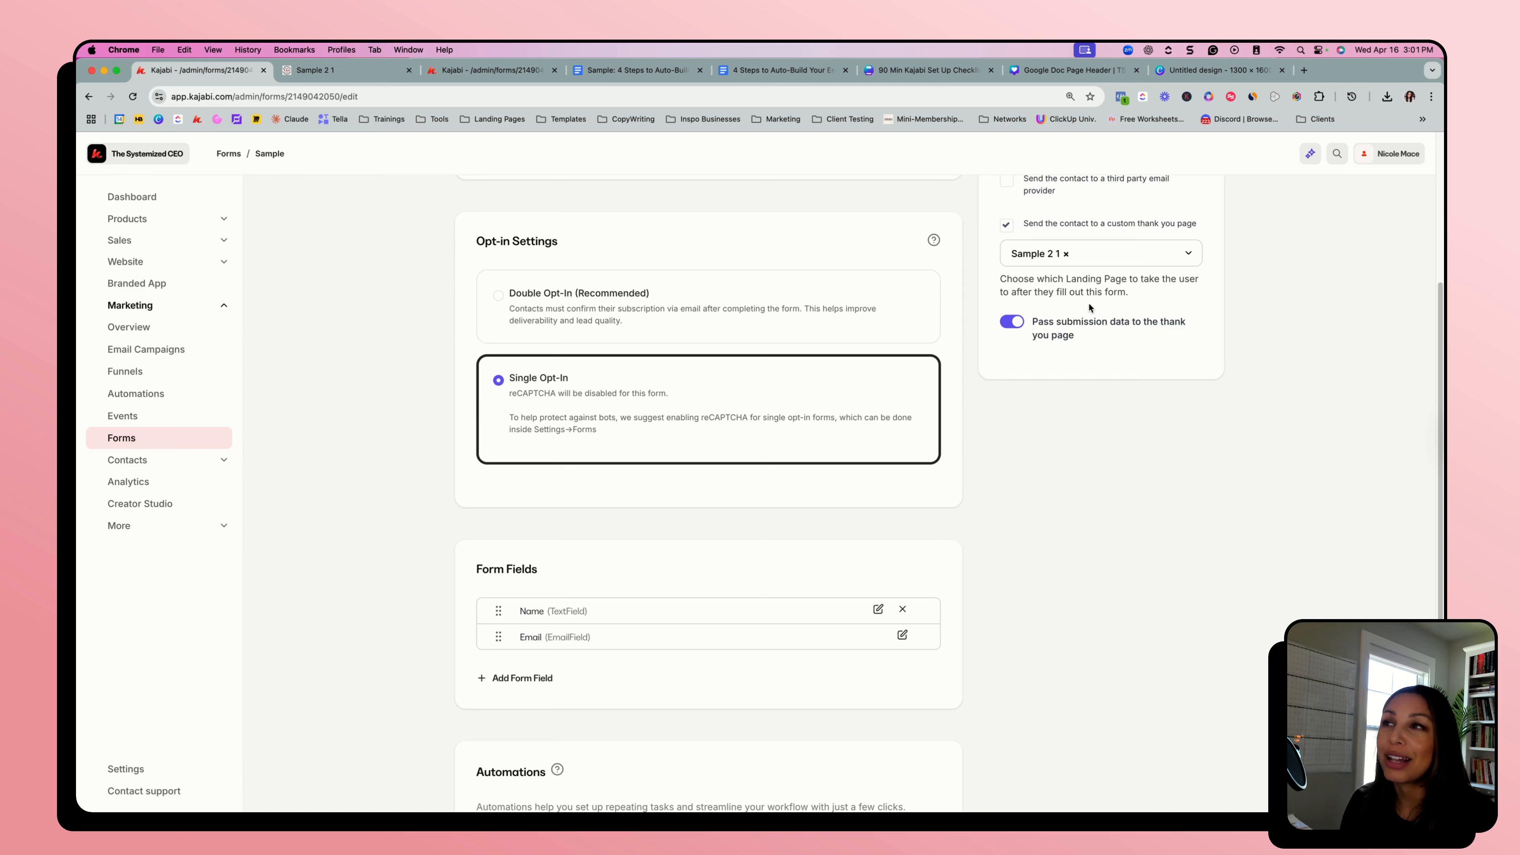
scroll(1034, 412, "down", 3)
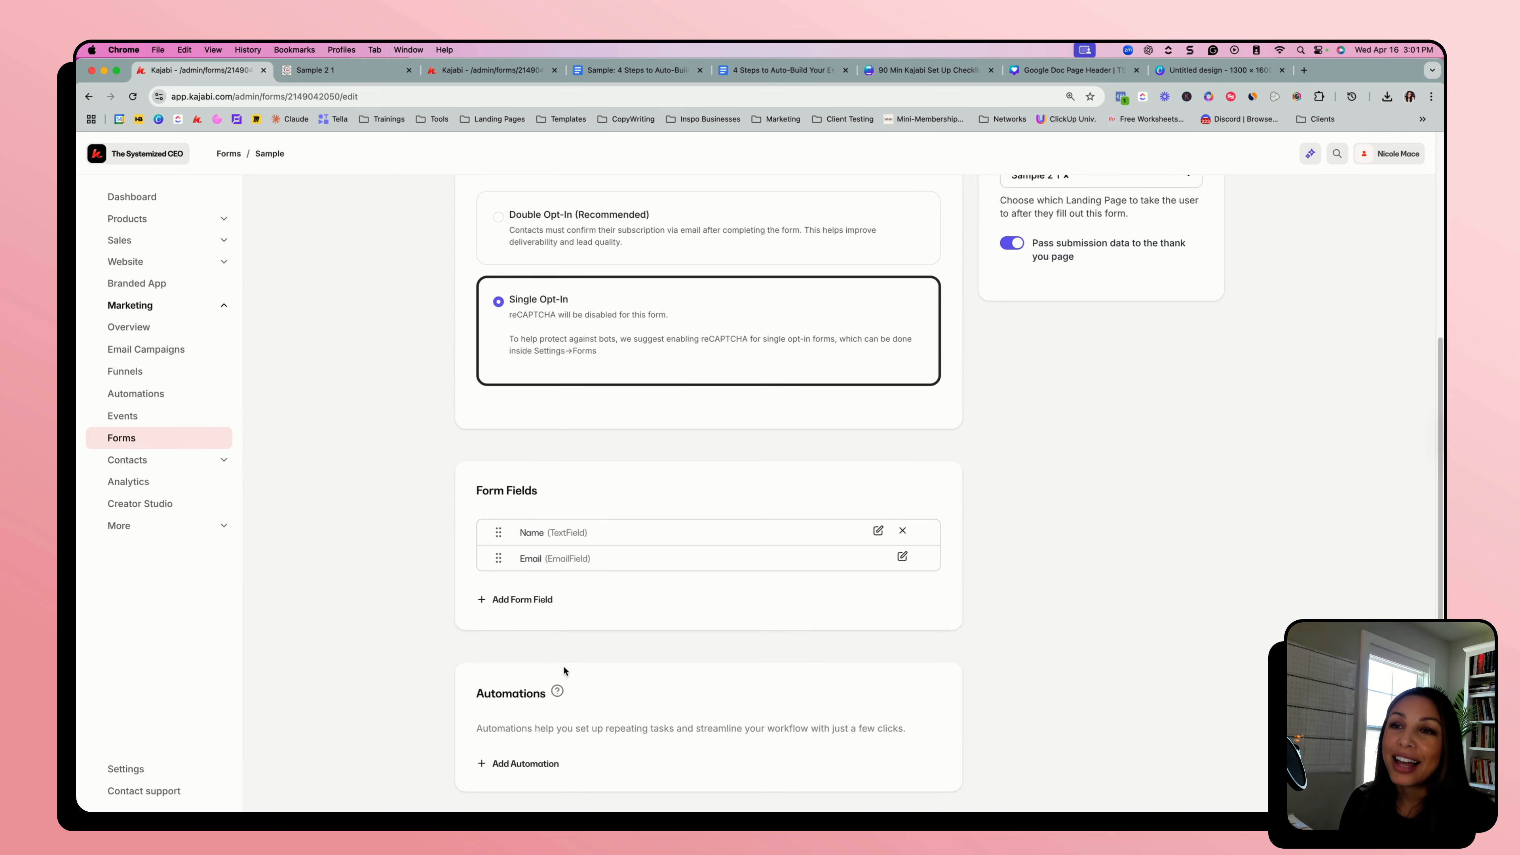
left_click(539, 768)
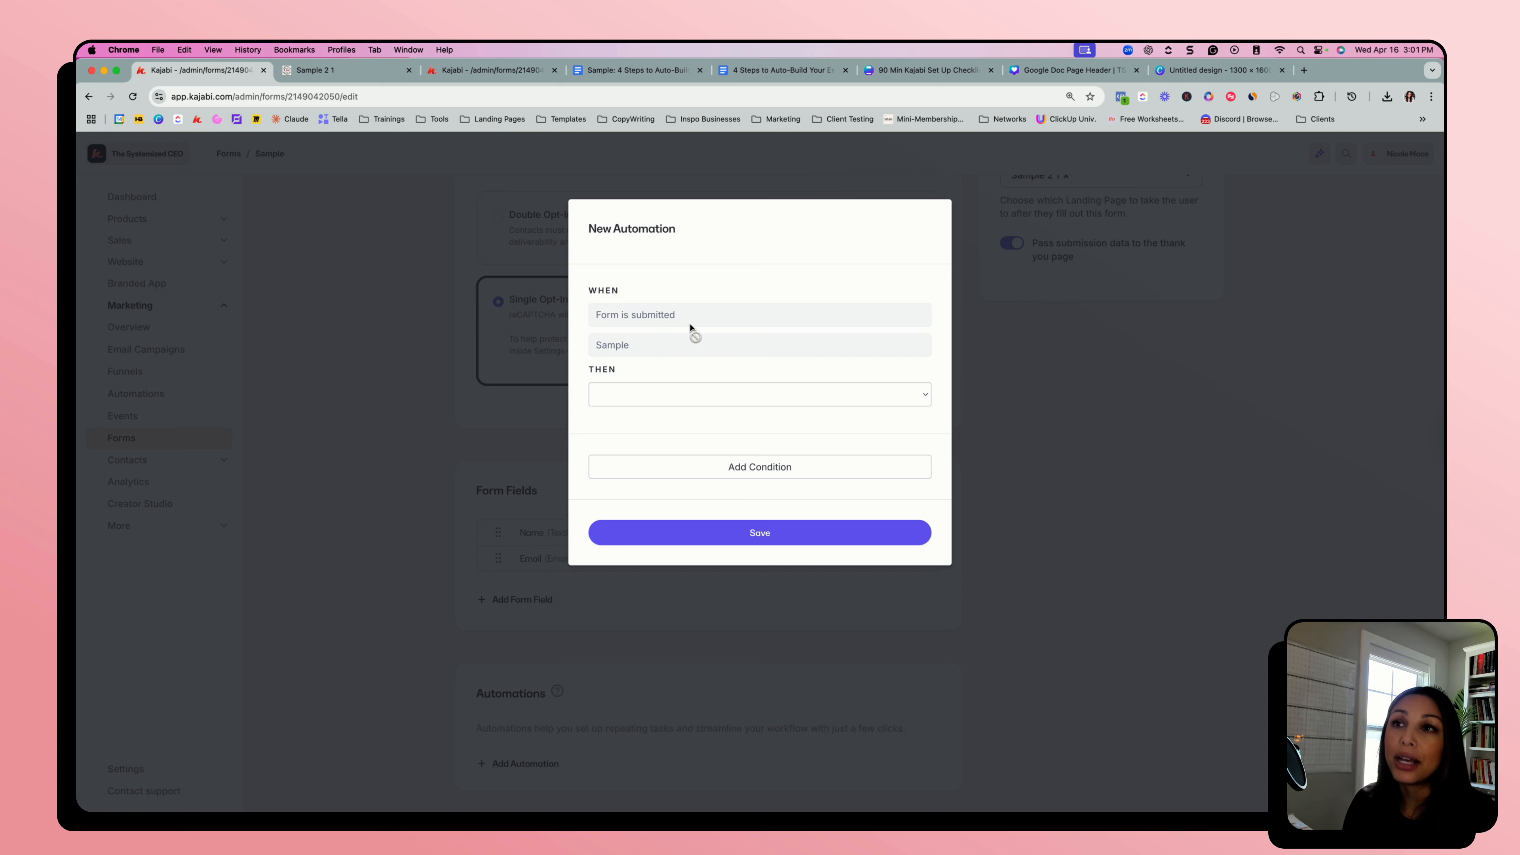
left_click(620, 397)
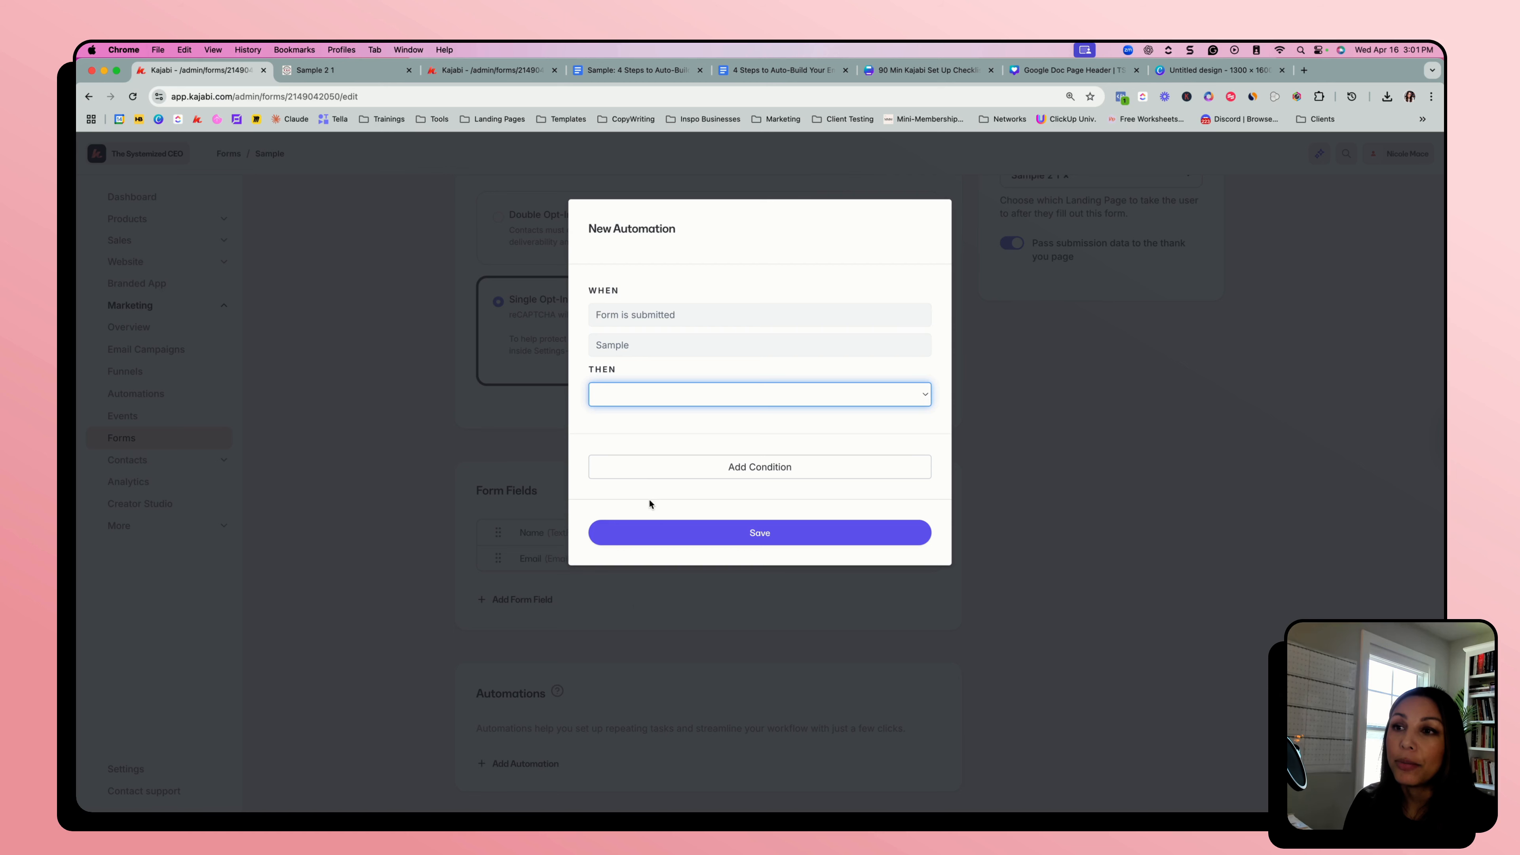
key("space")
left_click(634, 623)
scroll(634, 623, "down", 5)
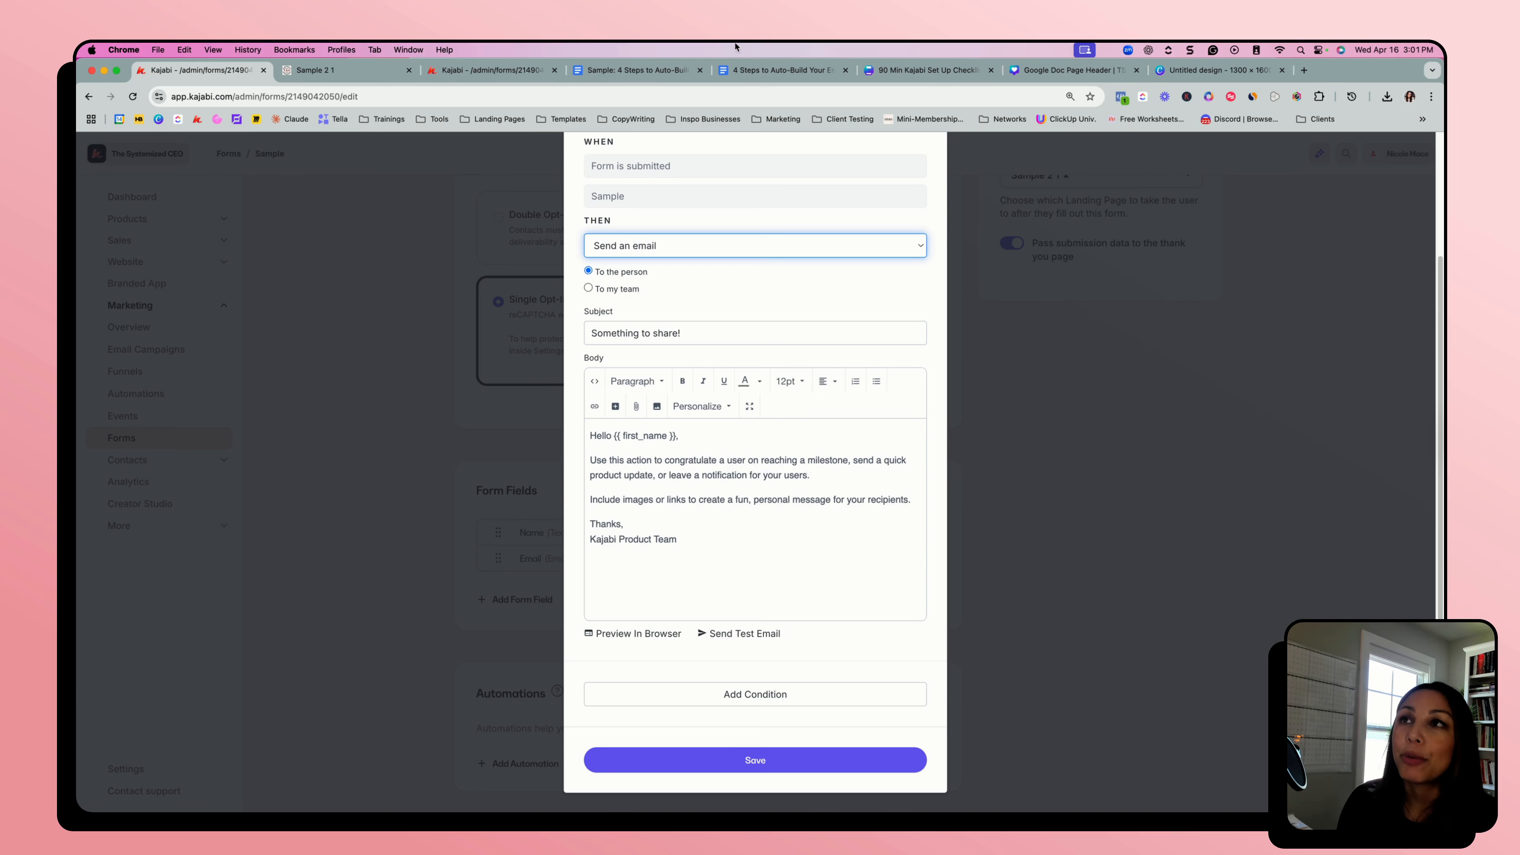
- Look through the AI Copy Prompts in the outline document and the sample landing page copy for delivery email text
left_click(771, 70)
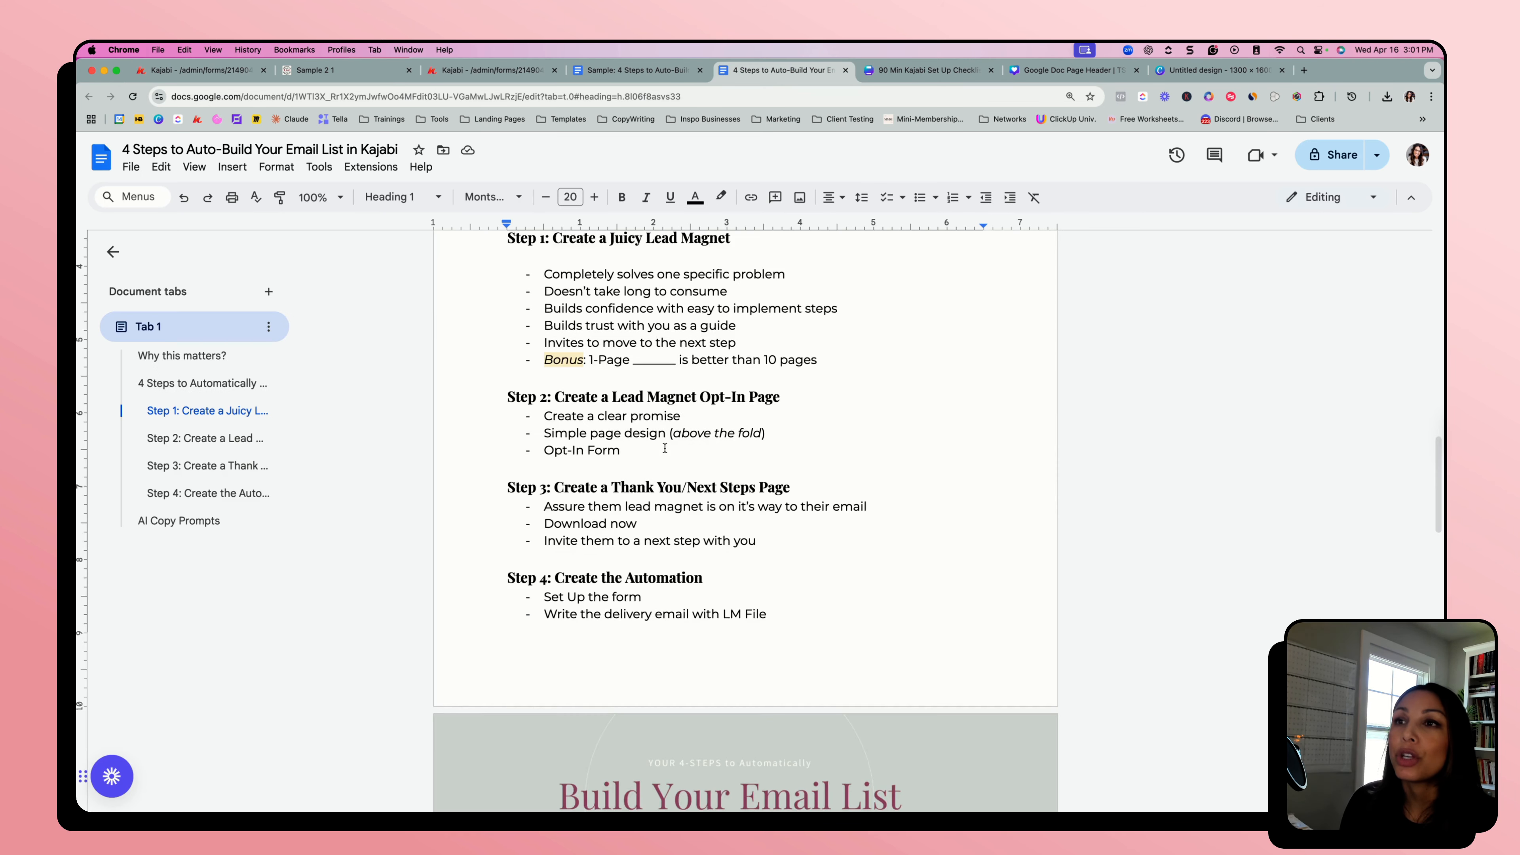
scroll(664, 447, "down", 5)
scroll(665, 448, "down", 4)
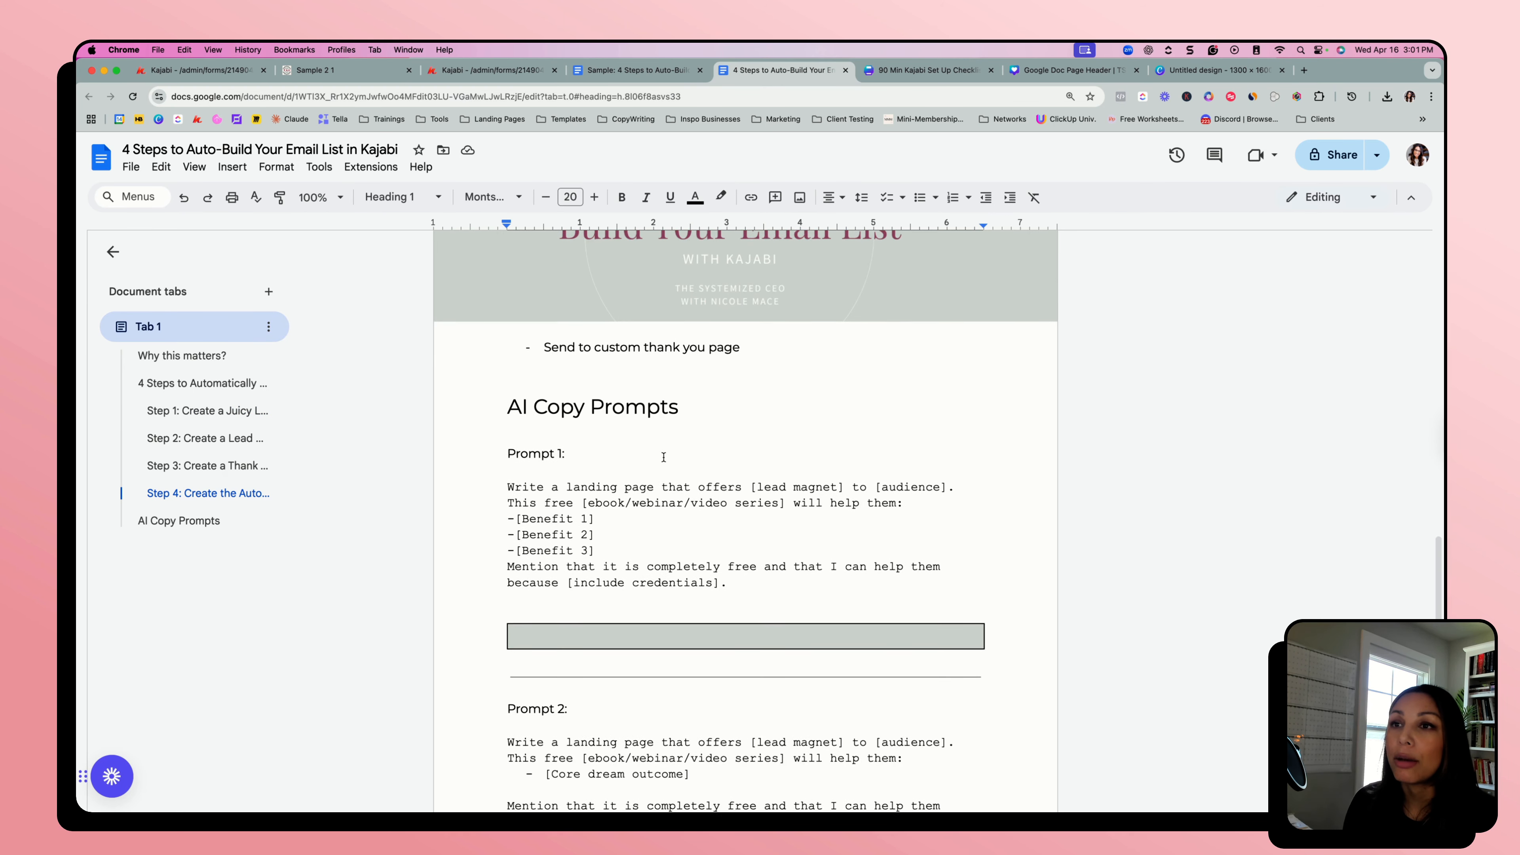
scroll(642, 550, "down", 6)
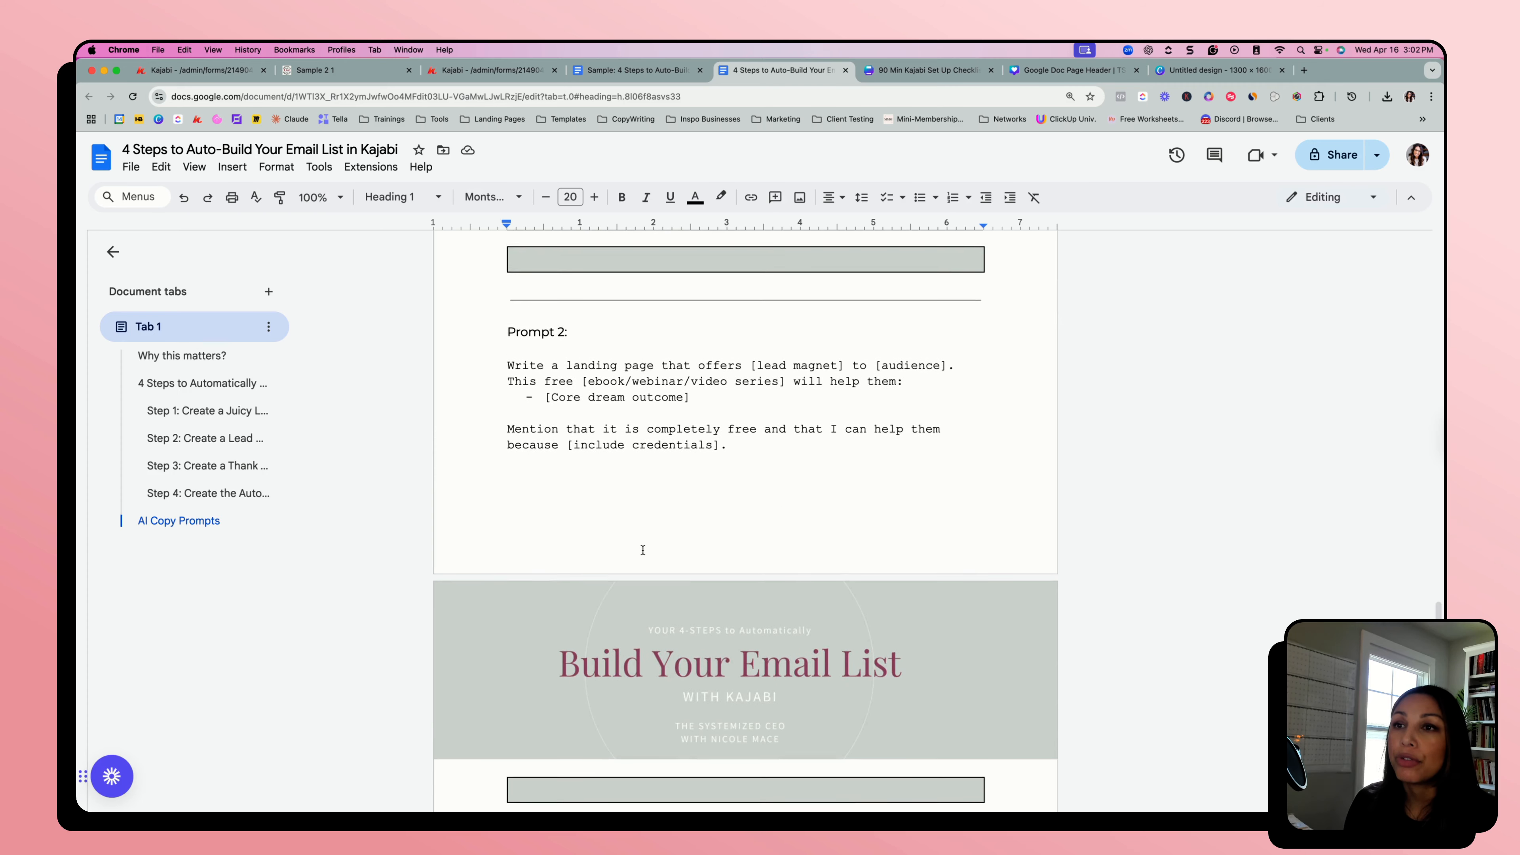
scroll(741, 592, "down", 2)
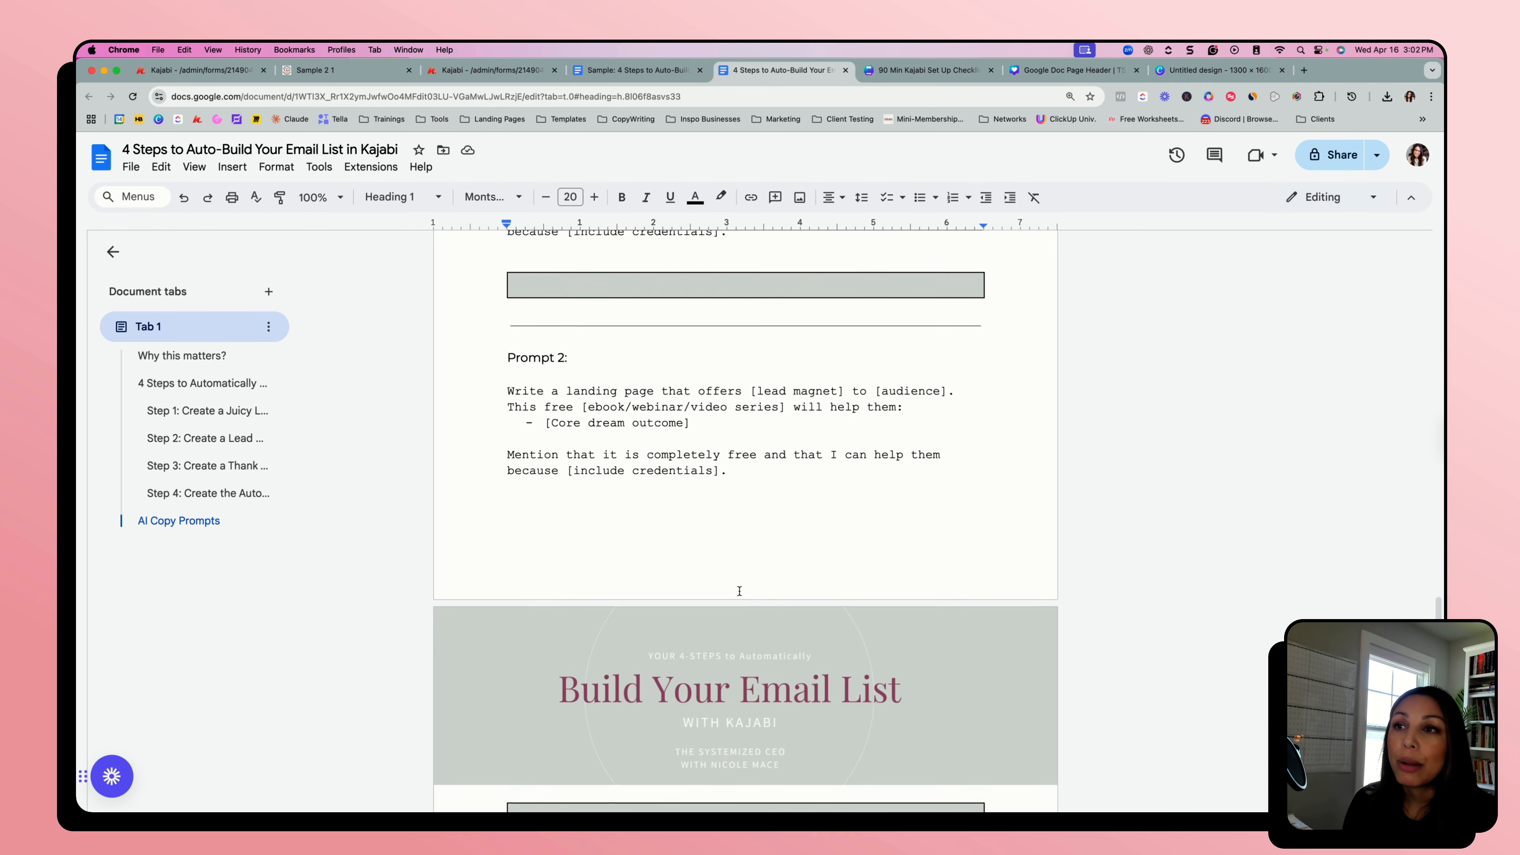
scroll(740, 599, "up", 5)
scroll(737, 606, "down", 3)
scroll(738, 610, "down", 1)
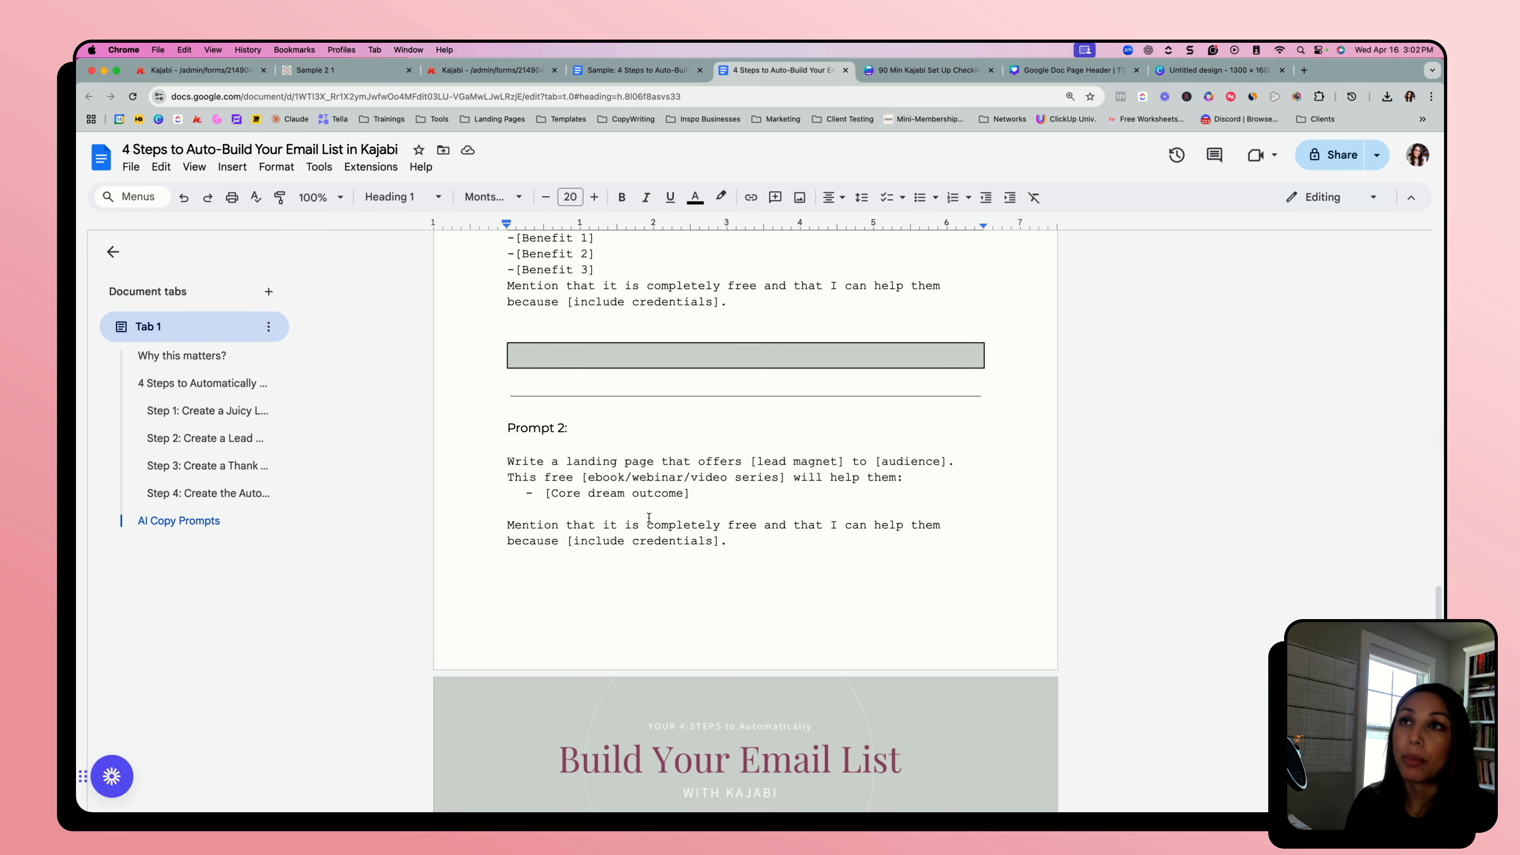
left_click(607, 70)
scroll(640, 560, "down", 10)
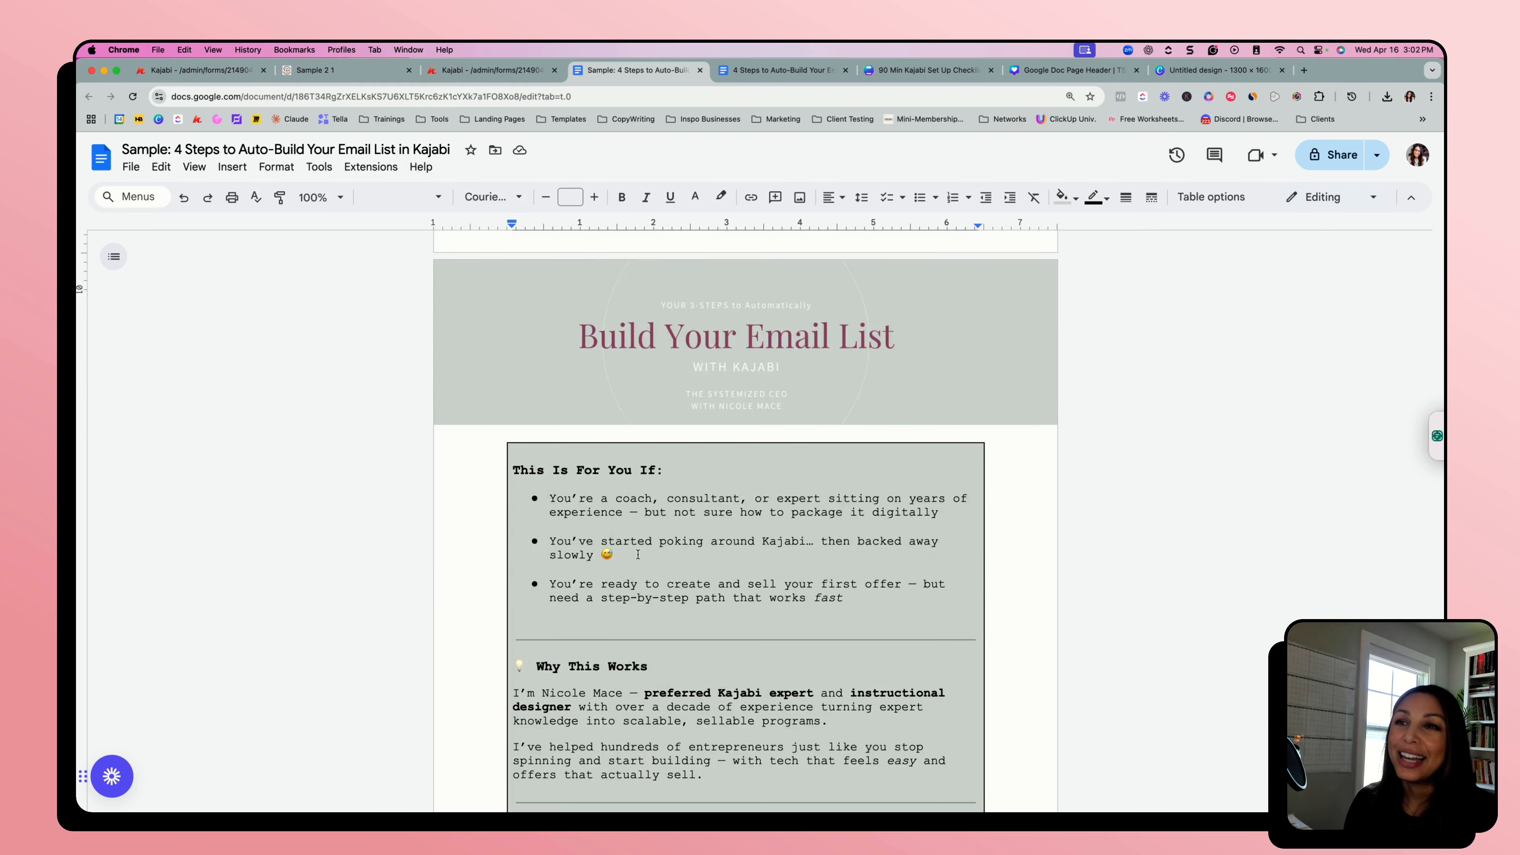
left_click(562, 654)
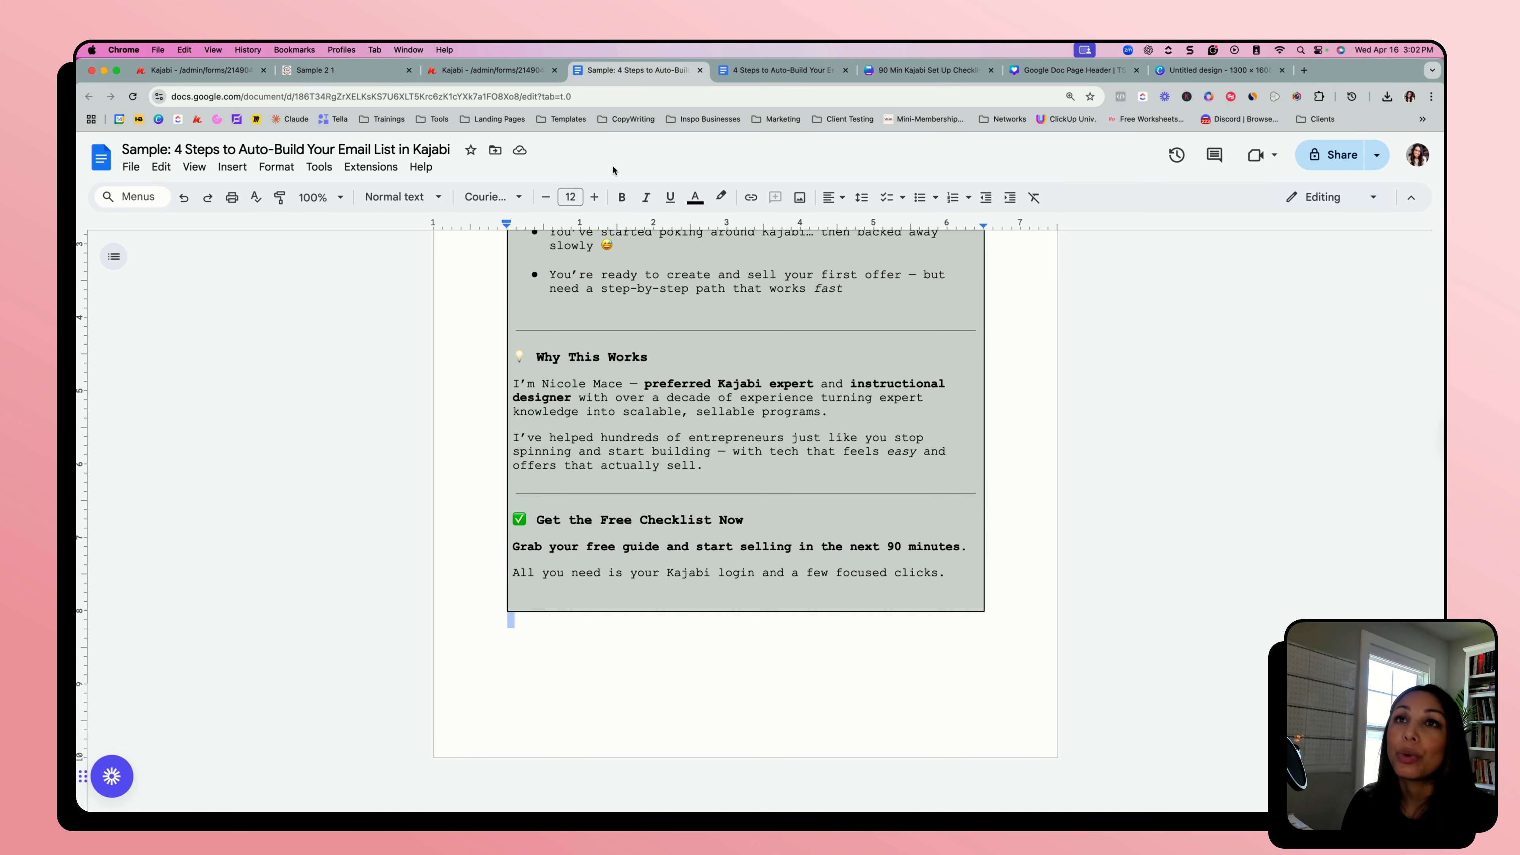
- Write the checklist delivery email with subject "Your Kajabi Checklist is Inside (Let’s Build Something Great)" and start inserting a button for "[Download the Checklist]"
left_click(204, 70)
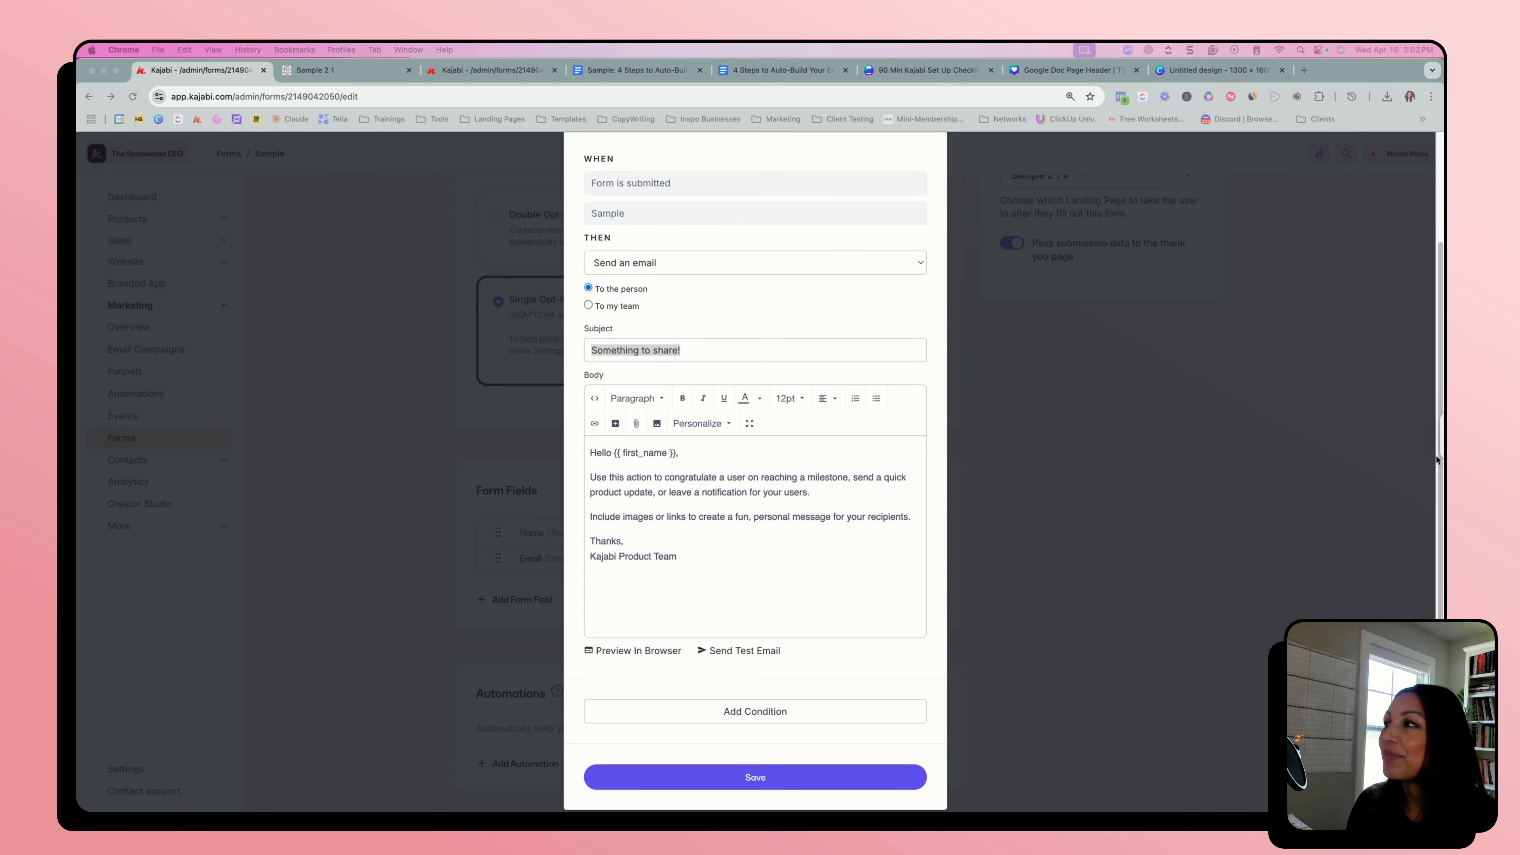
type("Your Kajabi Checklist is Inside (Let’s Build Something Great)")
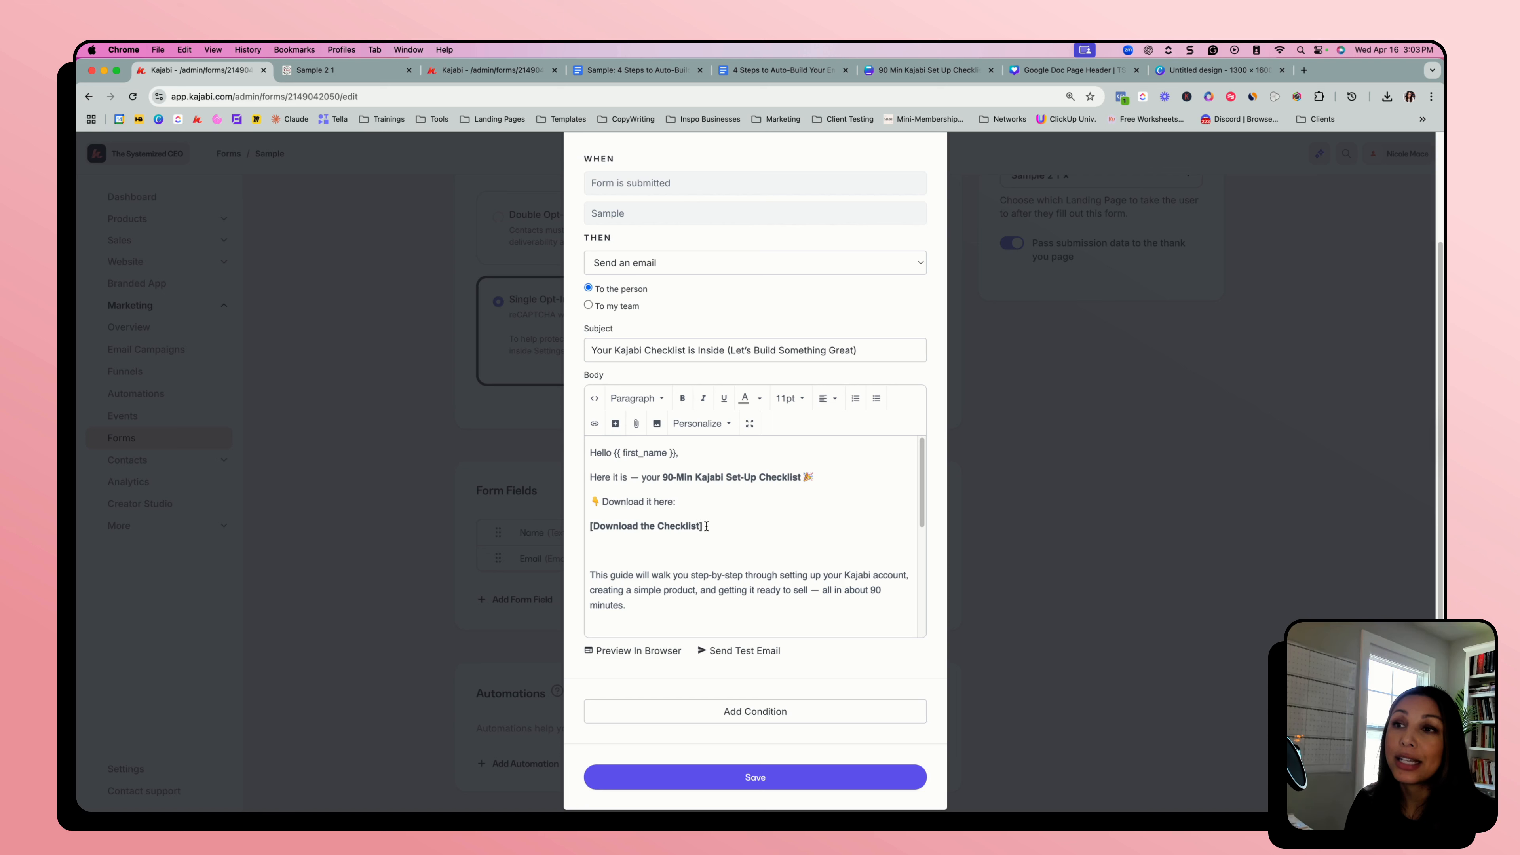
left_click_drag(704, 526, 589, 526)
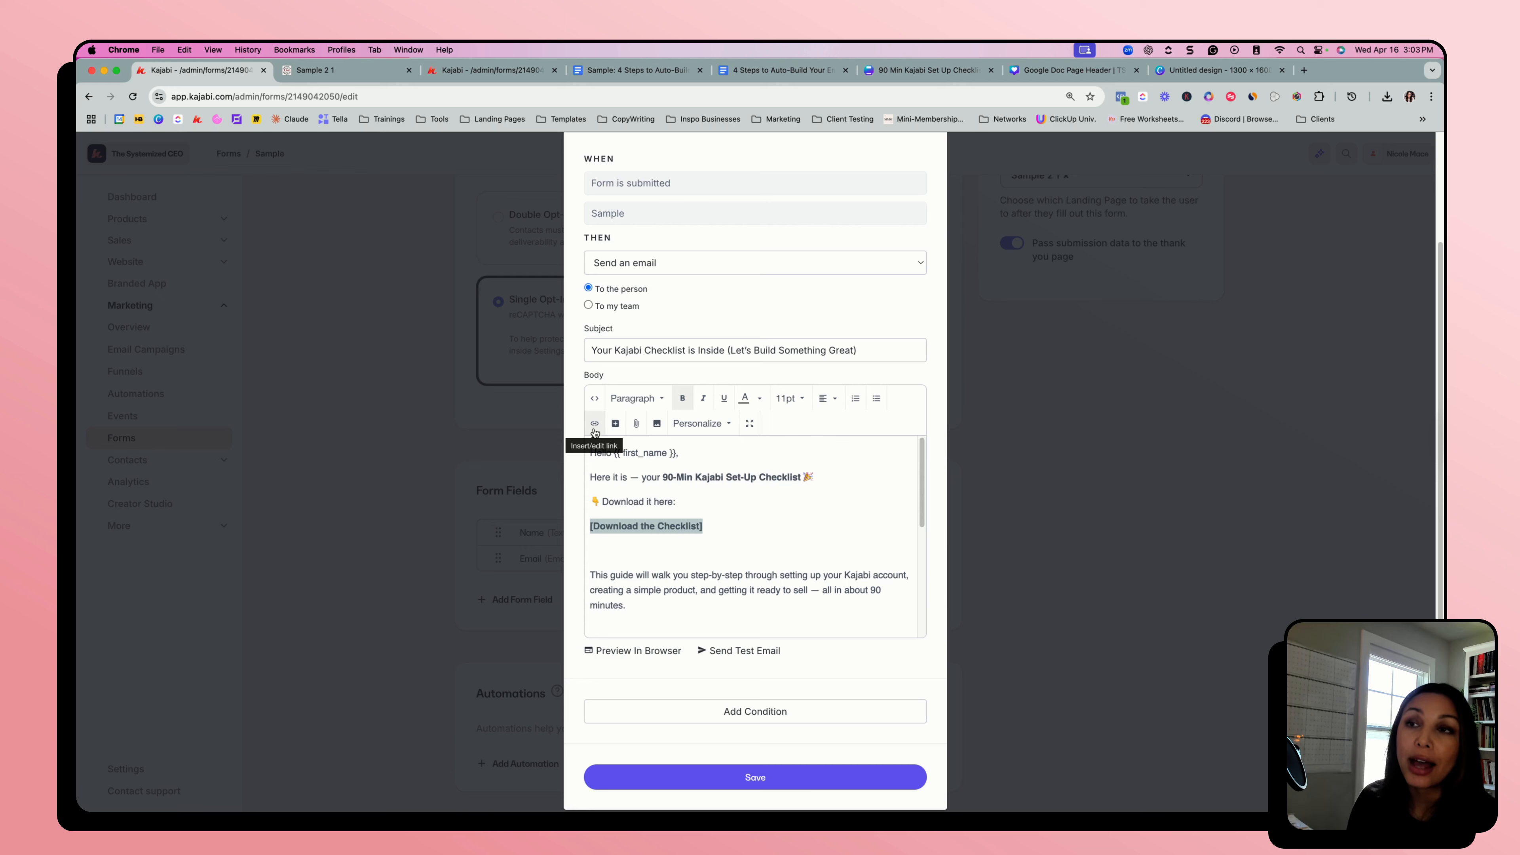
left_click(615, 427)
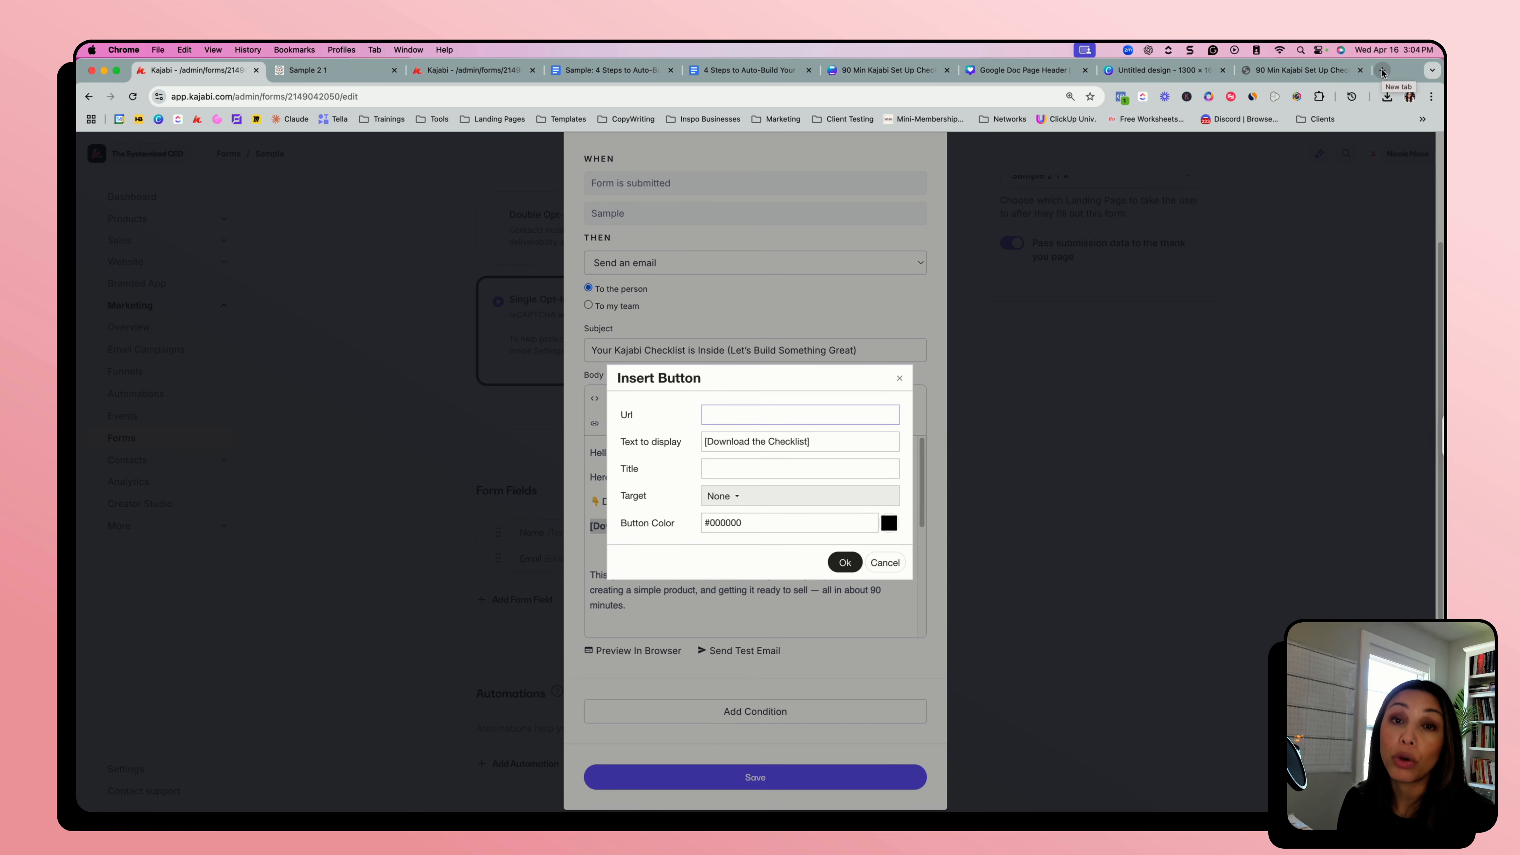
- In Google Drive, upload the "90 Min Kajabi Set Up Checklist TSC Lead Magnet (2).pdf" download, open the "01 - TSC | Products" folder and copy the file's link
left_click(1384, 71)
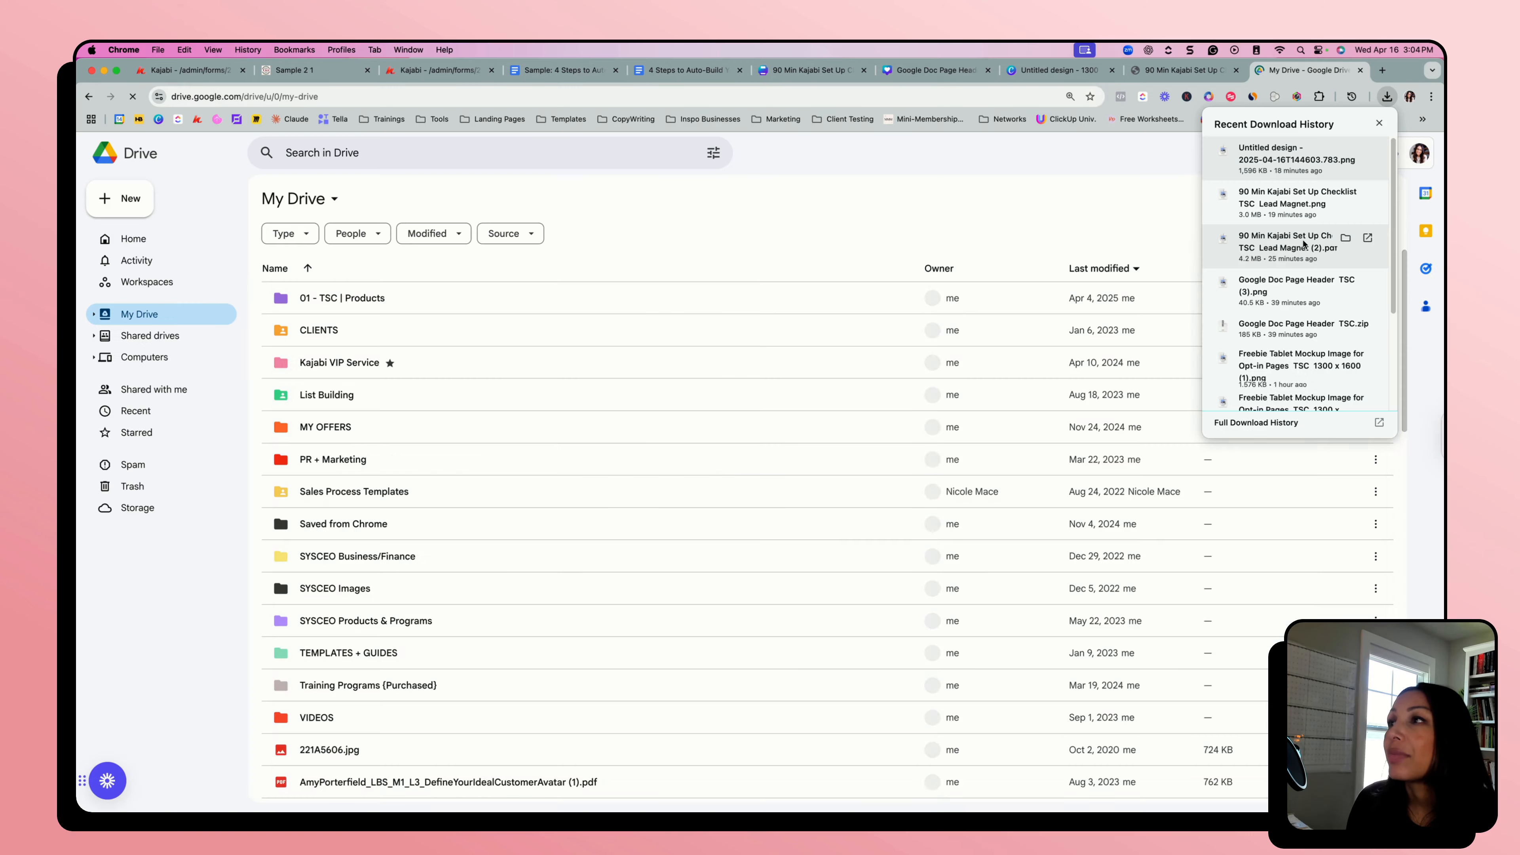
left_click_drag(1275, 238, 281, 308)
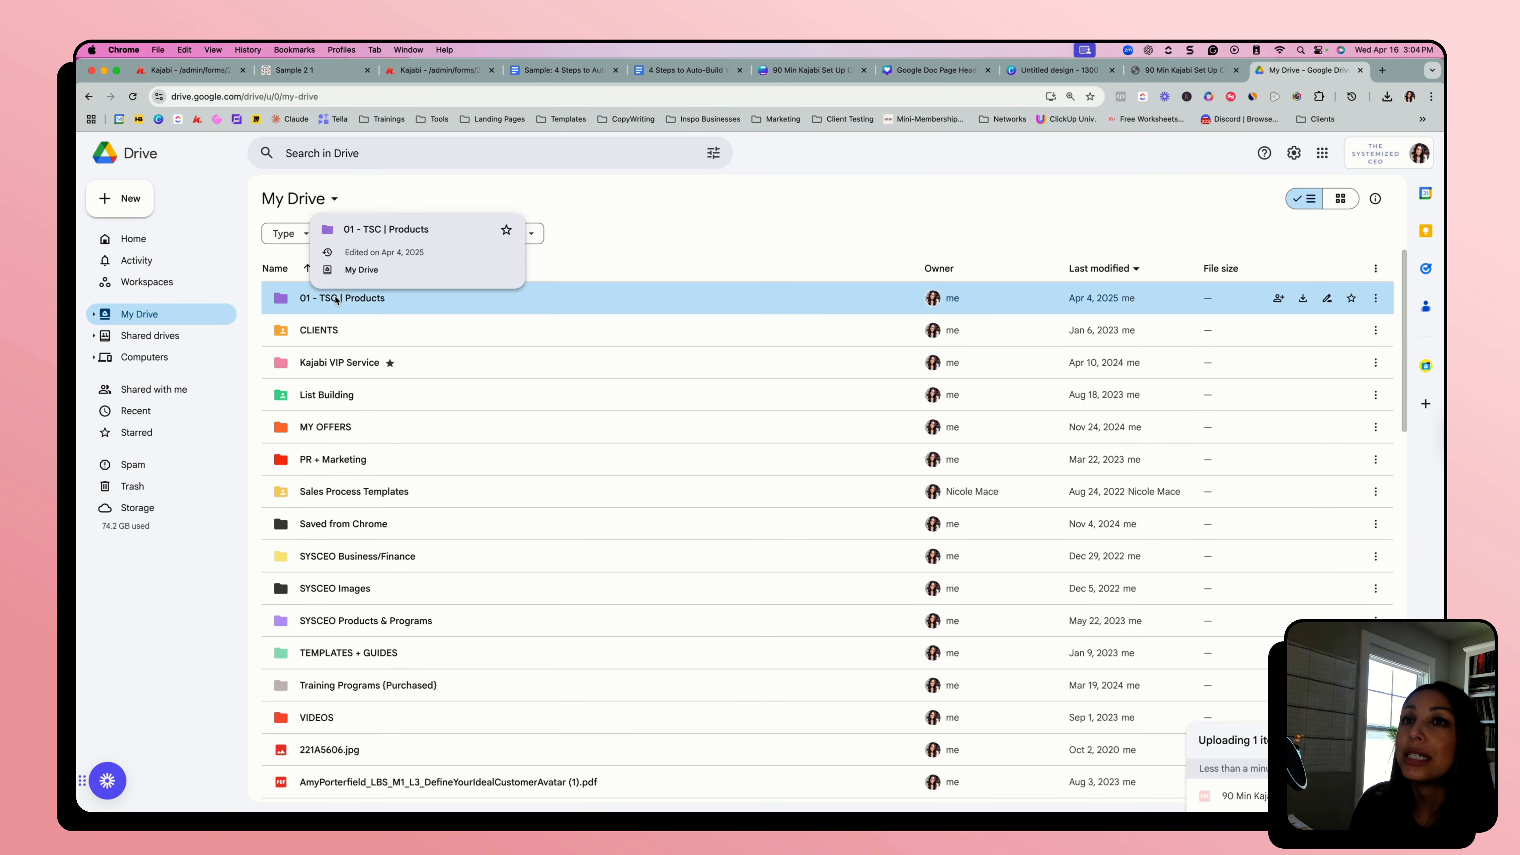
double_click(280, 302)
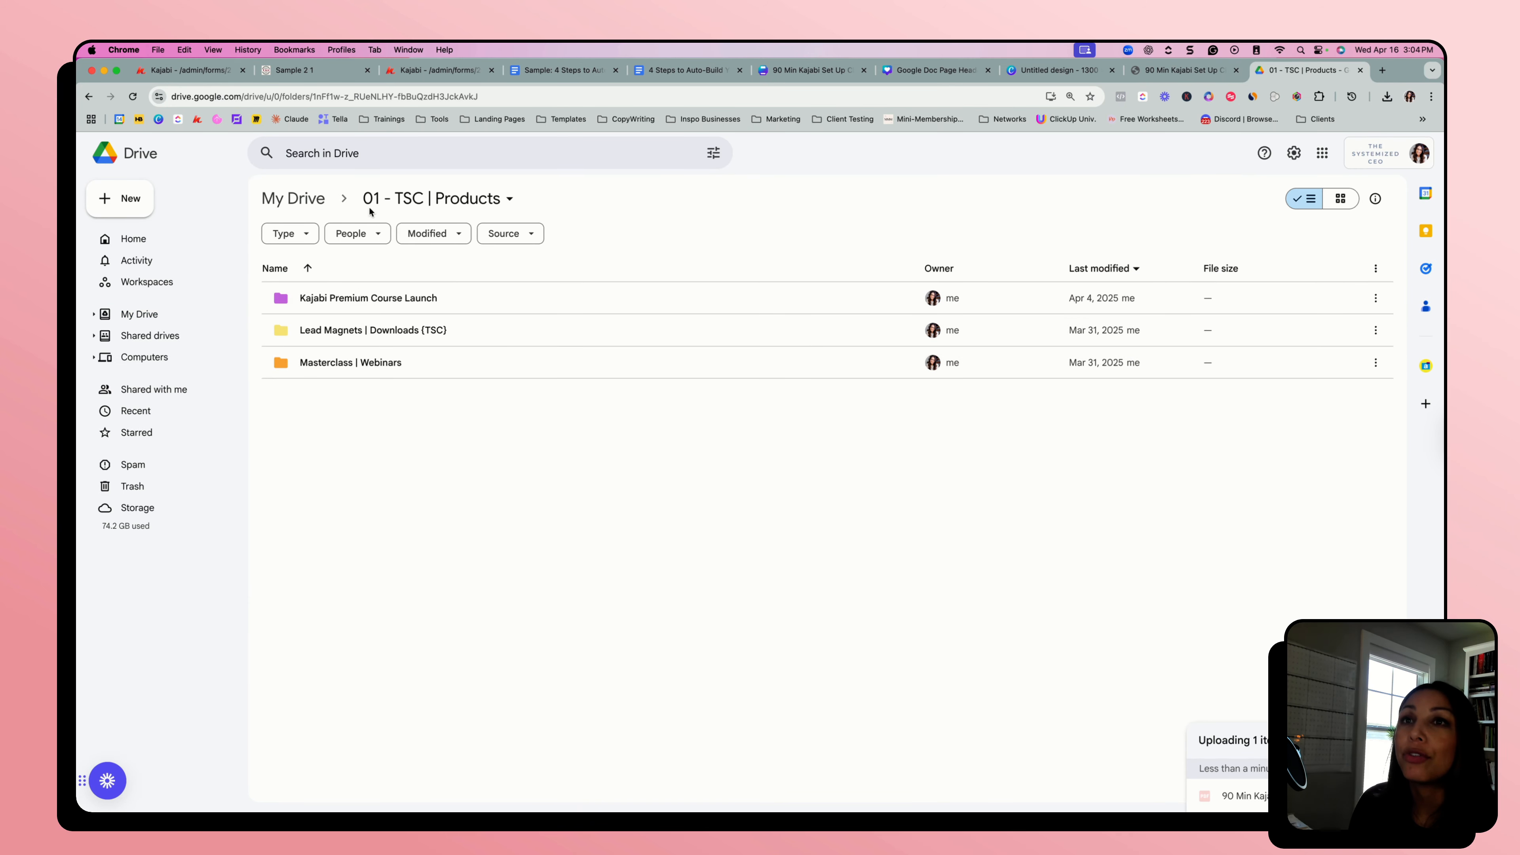
right_click(427, 404)
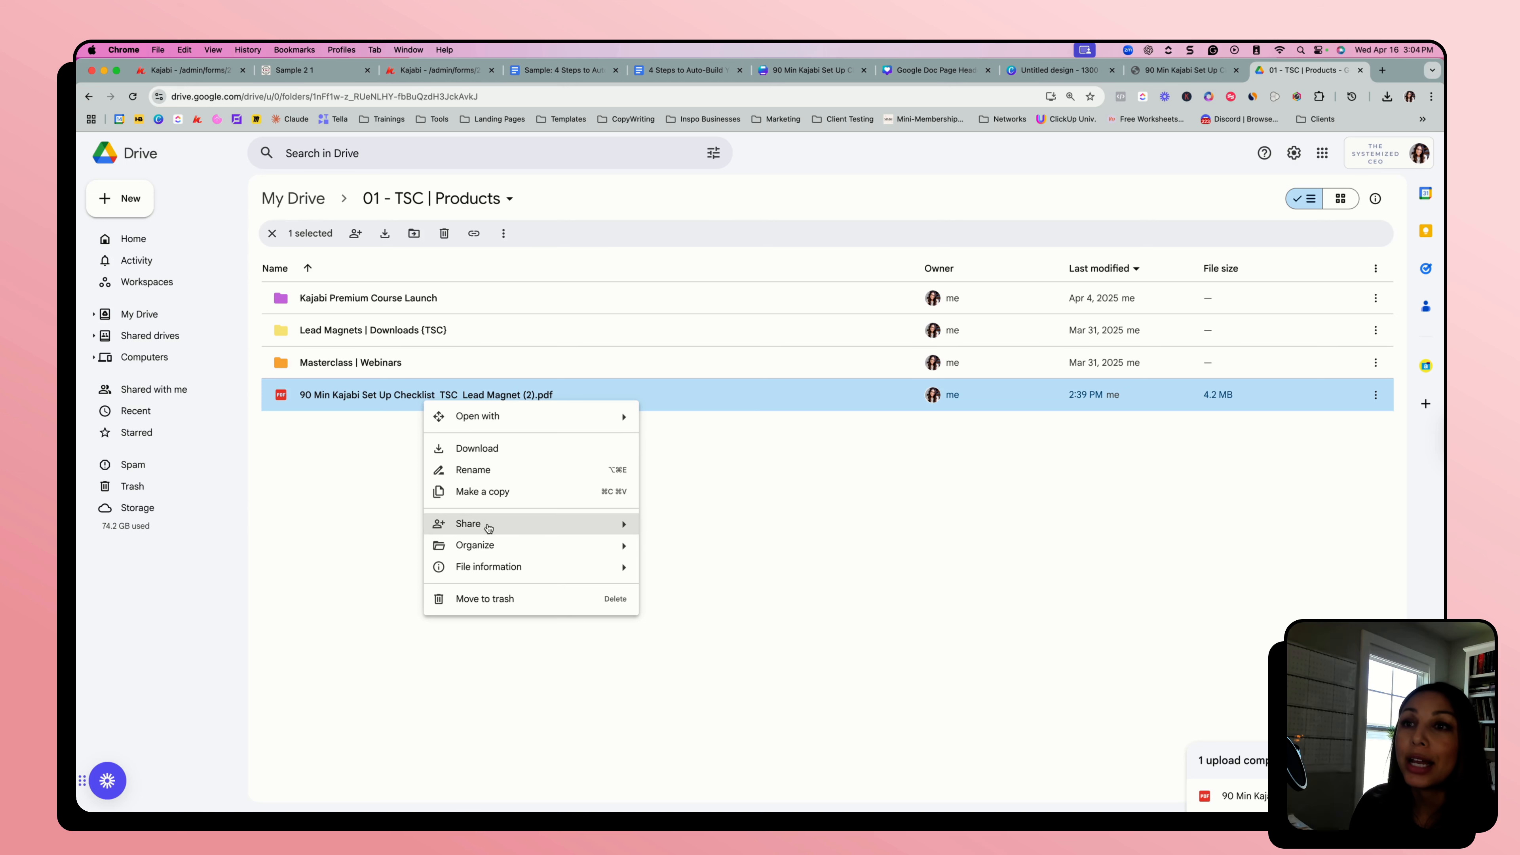
mouse_move(488, 526)
left_click(706, 552)
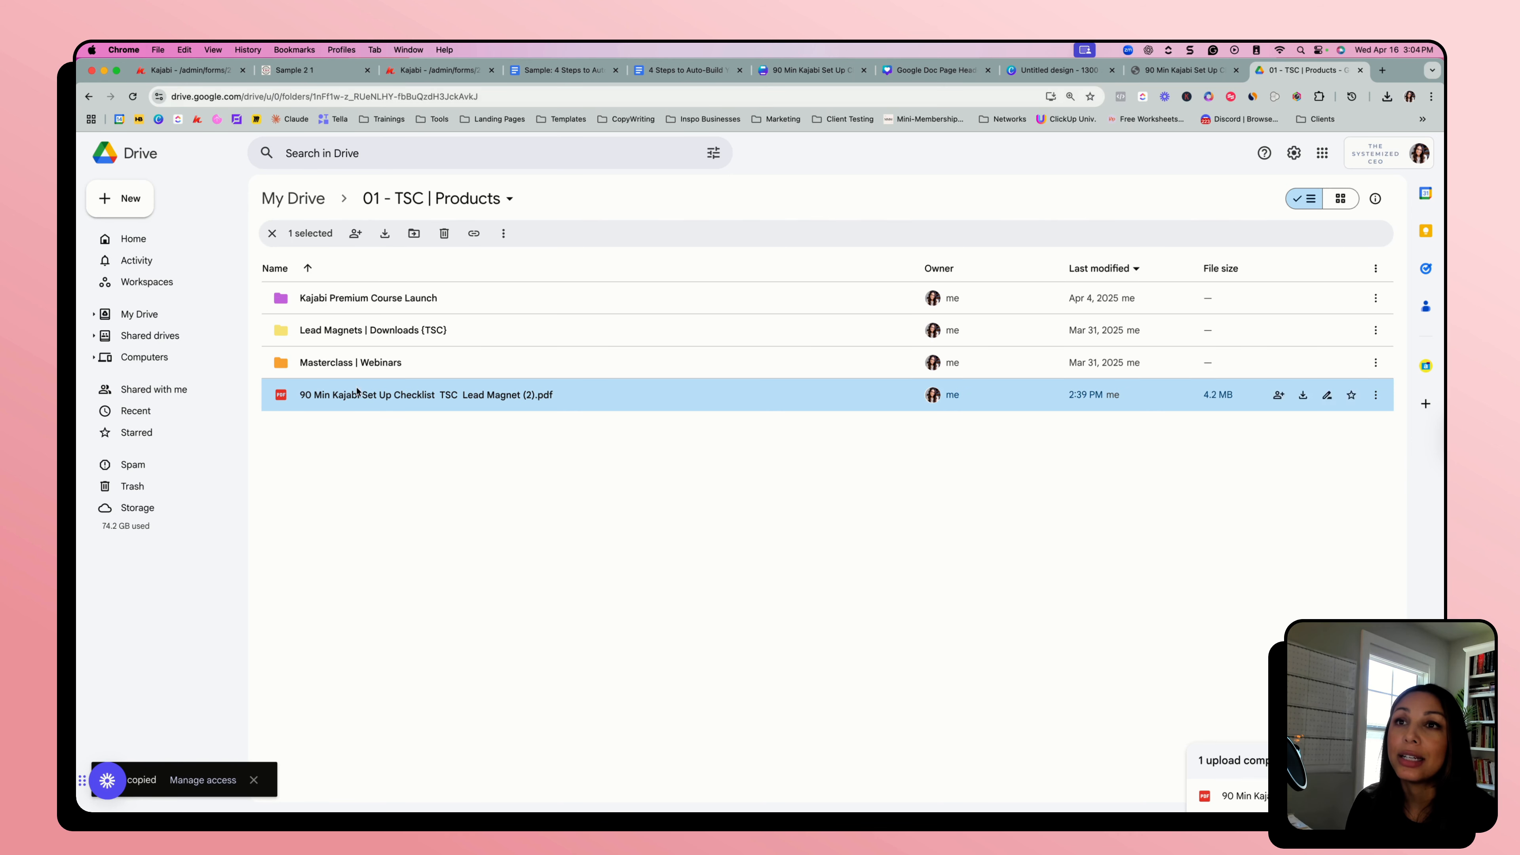
- Back in the Kajabi form automation, link the email button to the copied Drive file and set its color to #944e6c
left_click(185, 71)
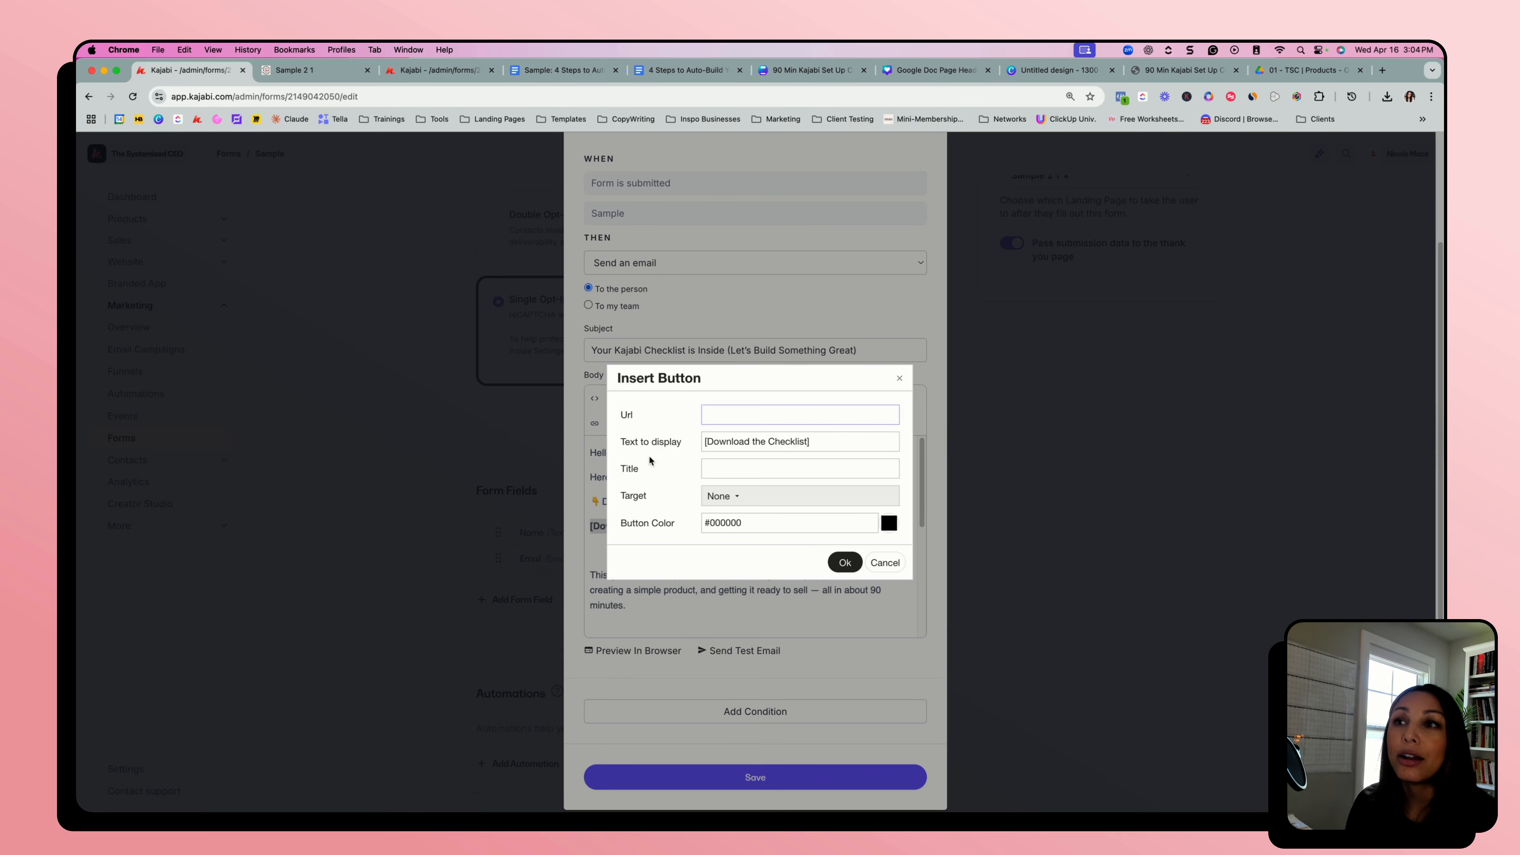
left_click(730, 413)
key("super+v")
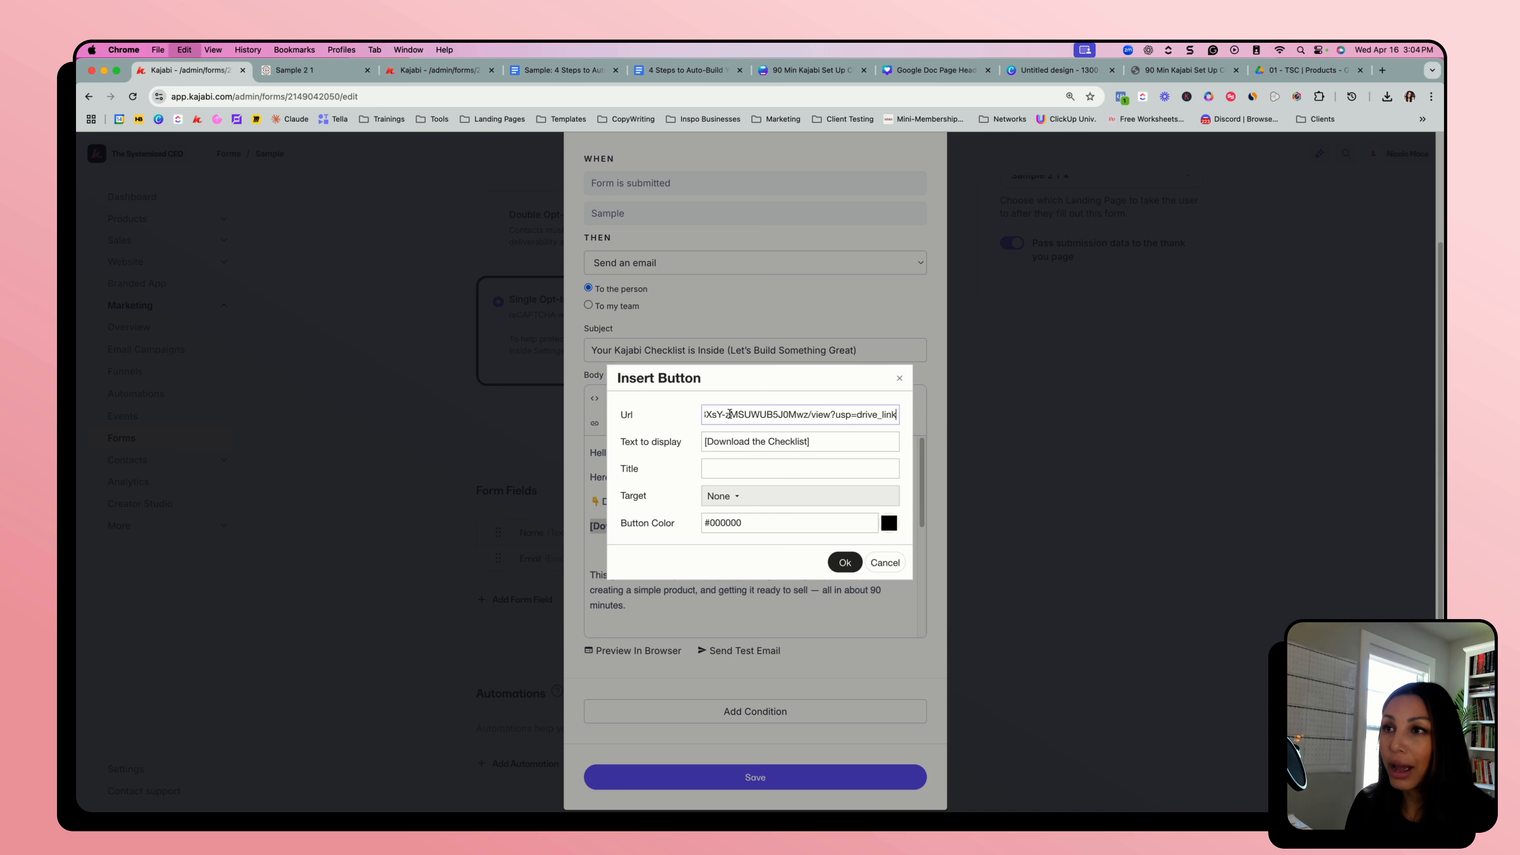
left_click(890, 526)
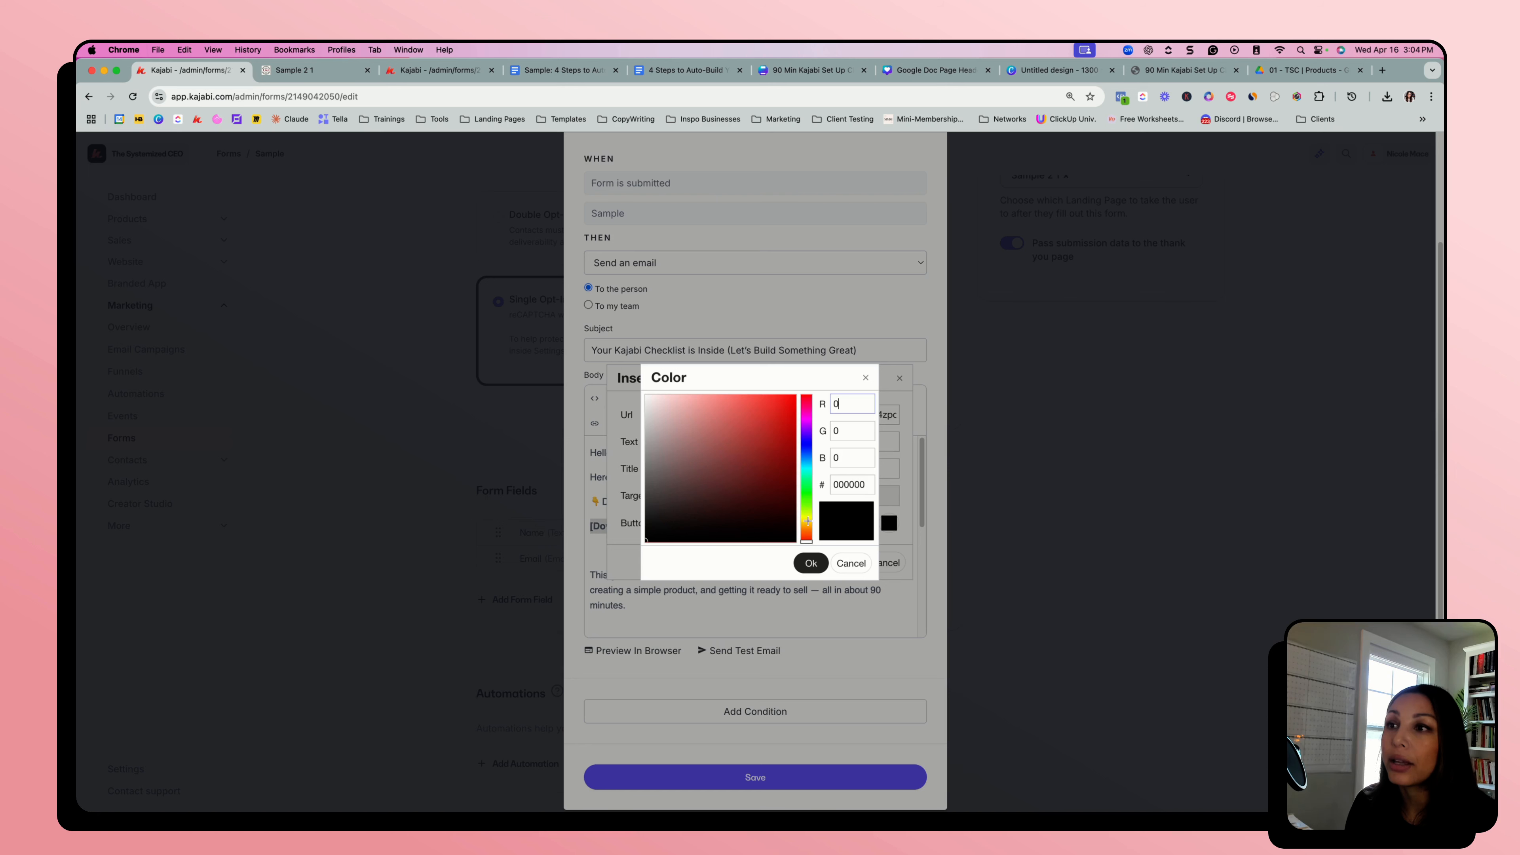
left_click(813, 564)
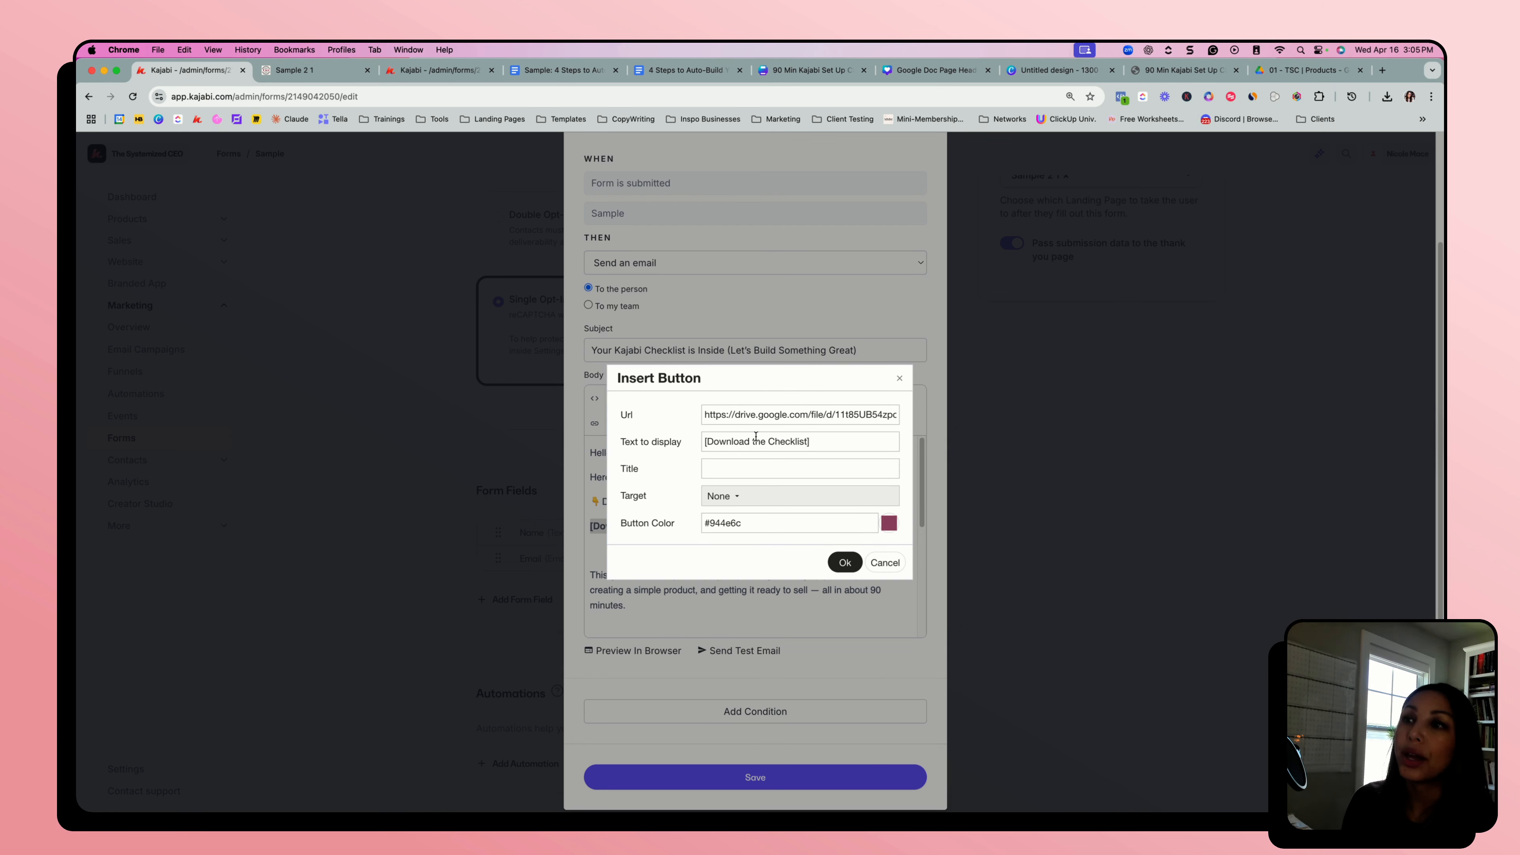
- Remove the square brackets from the button text so it reads "Download the Checklist" and insert the button into the email body
left_click(820, 444)
key("BackSpace")
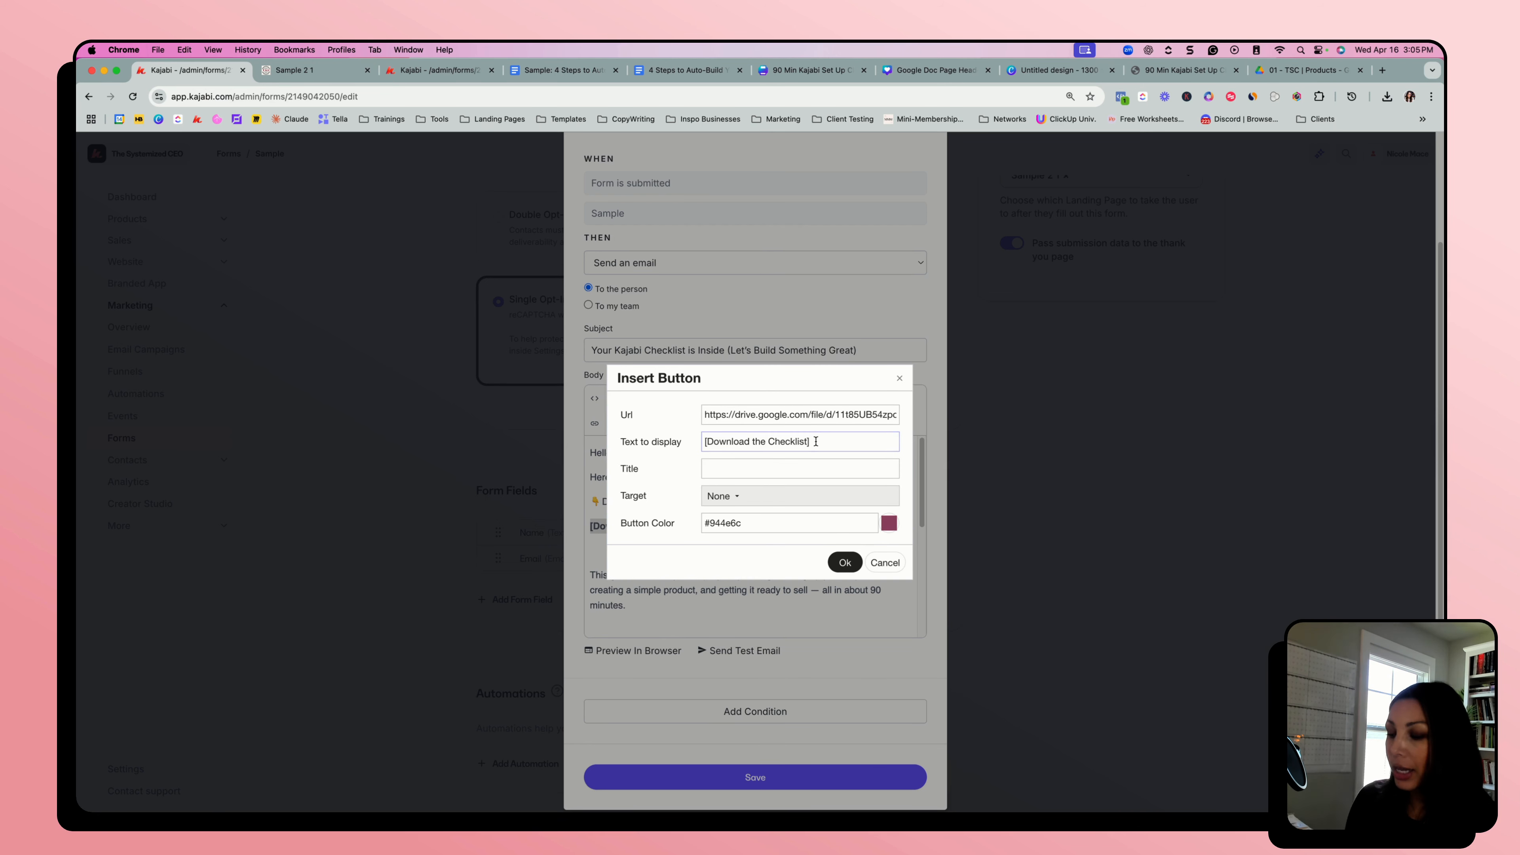
left_click(709, 443)
key("BackSpace")
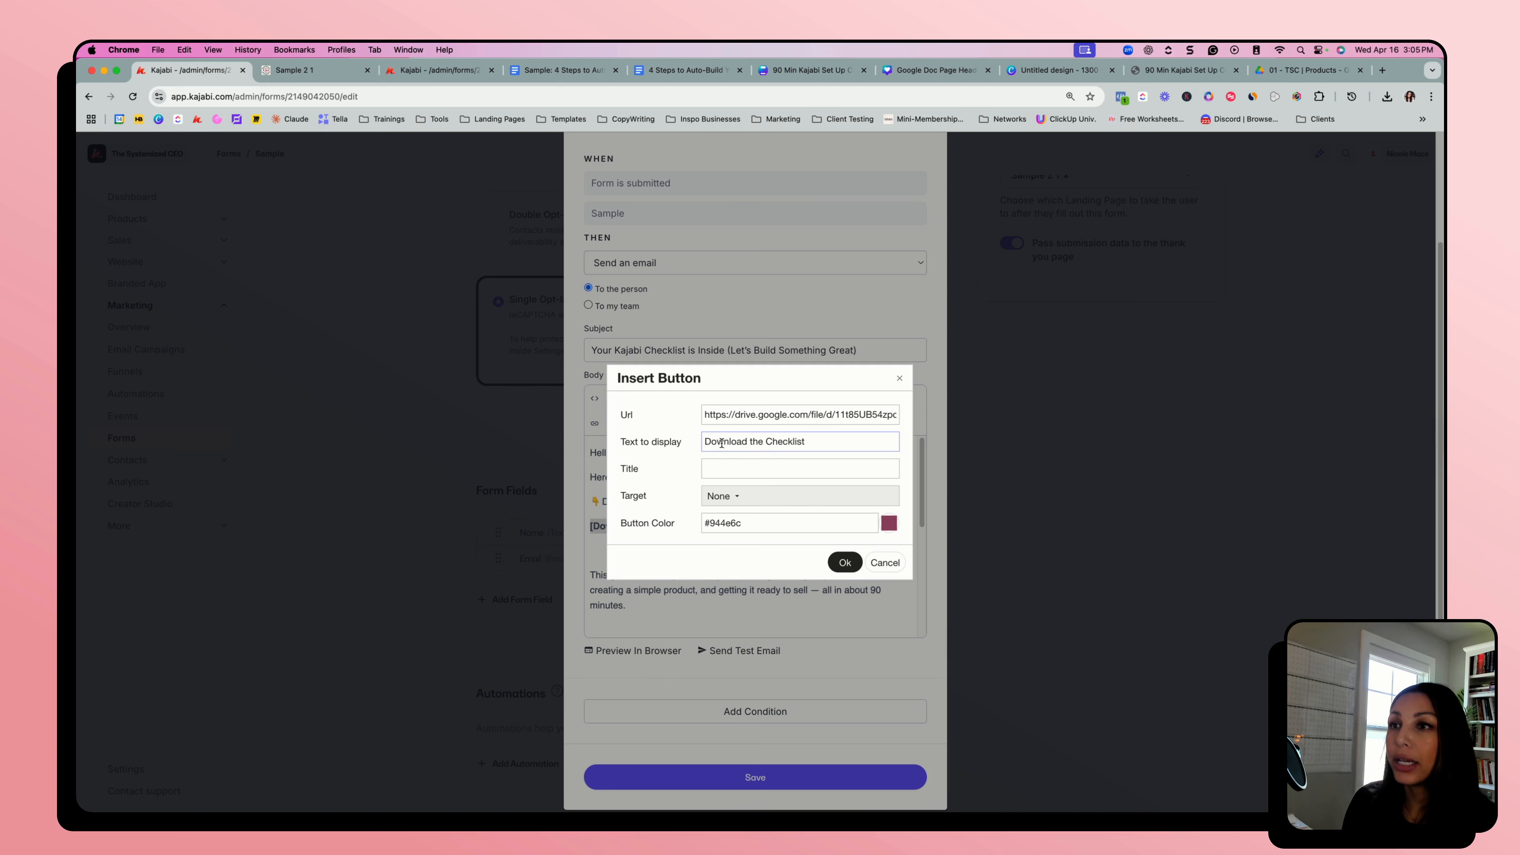
left_click(844, 562)
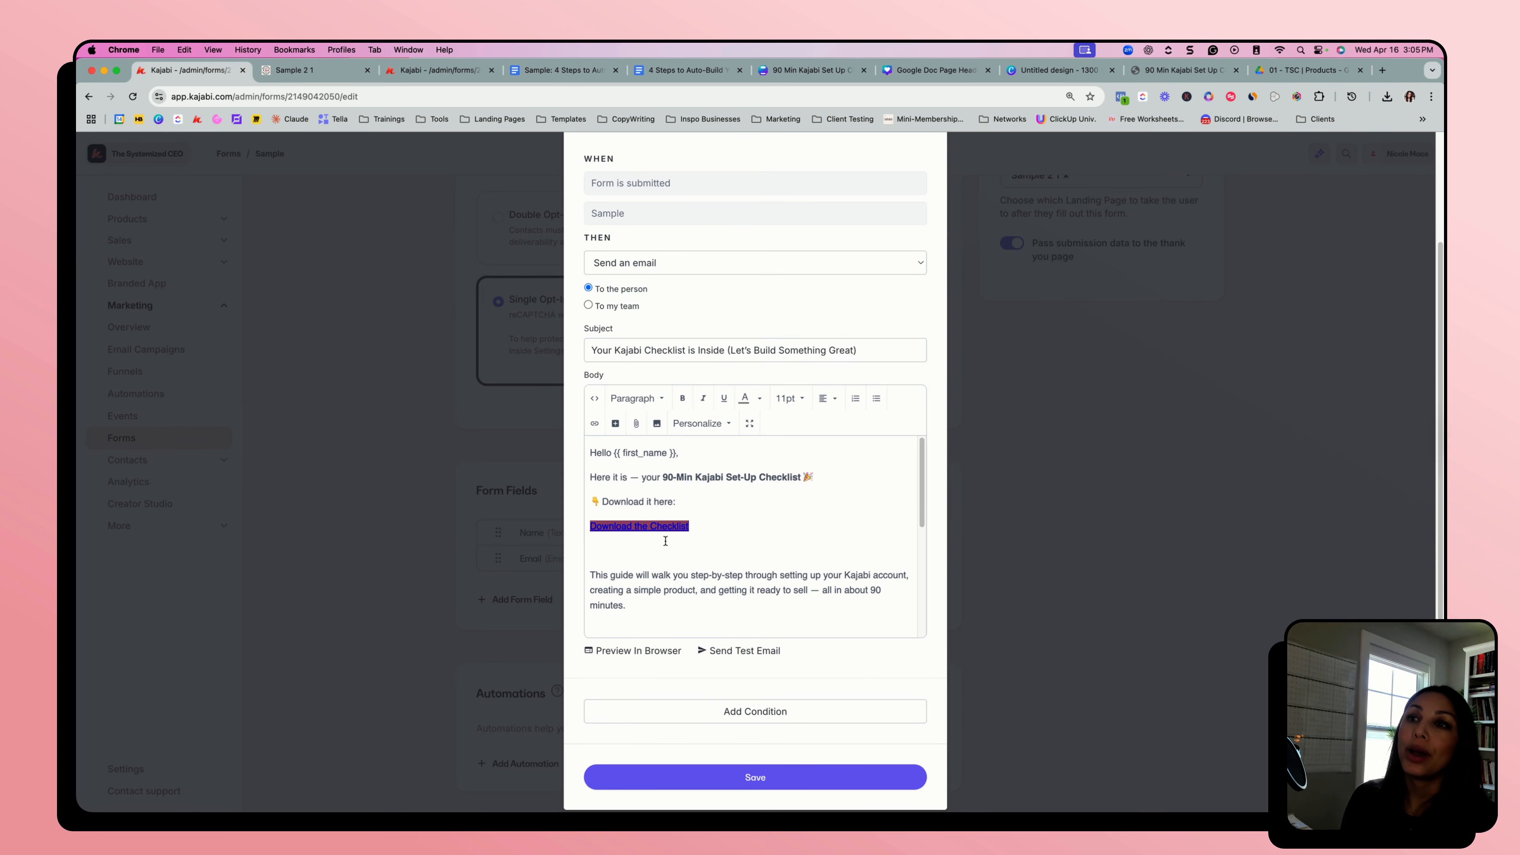
- Preview the checklist delivery email in the browser in an enlarged window, read it through and close the preview
left_click(624, 654)
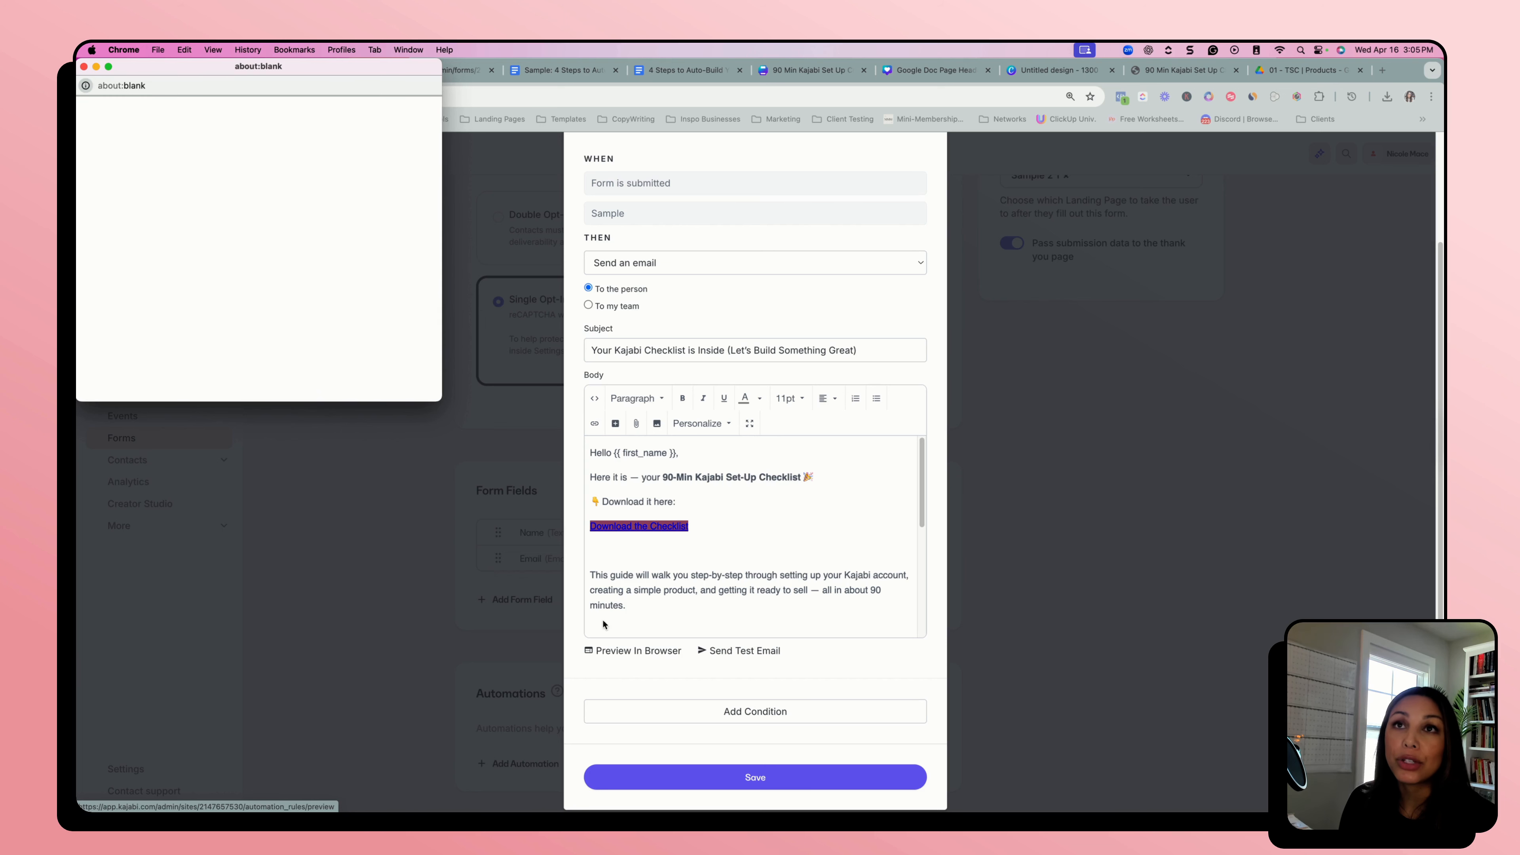
left_click_drag(440, 399, 609, 591)
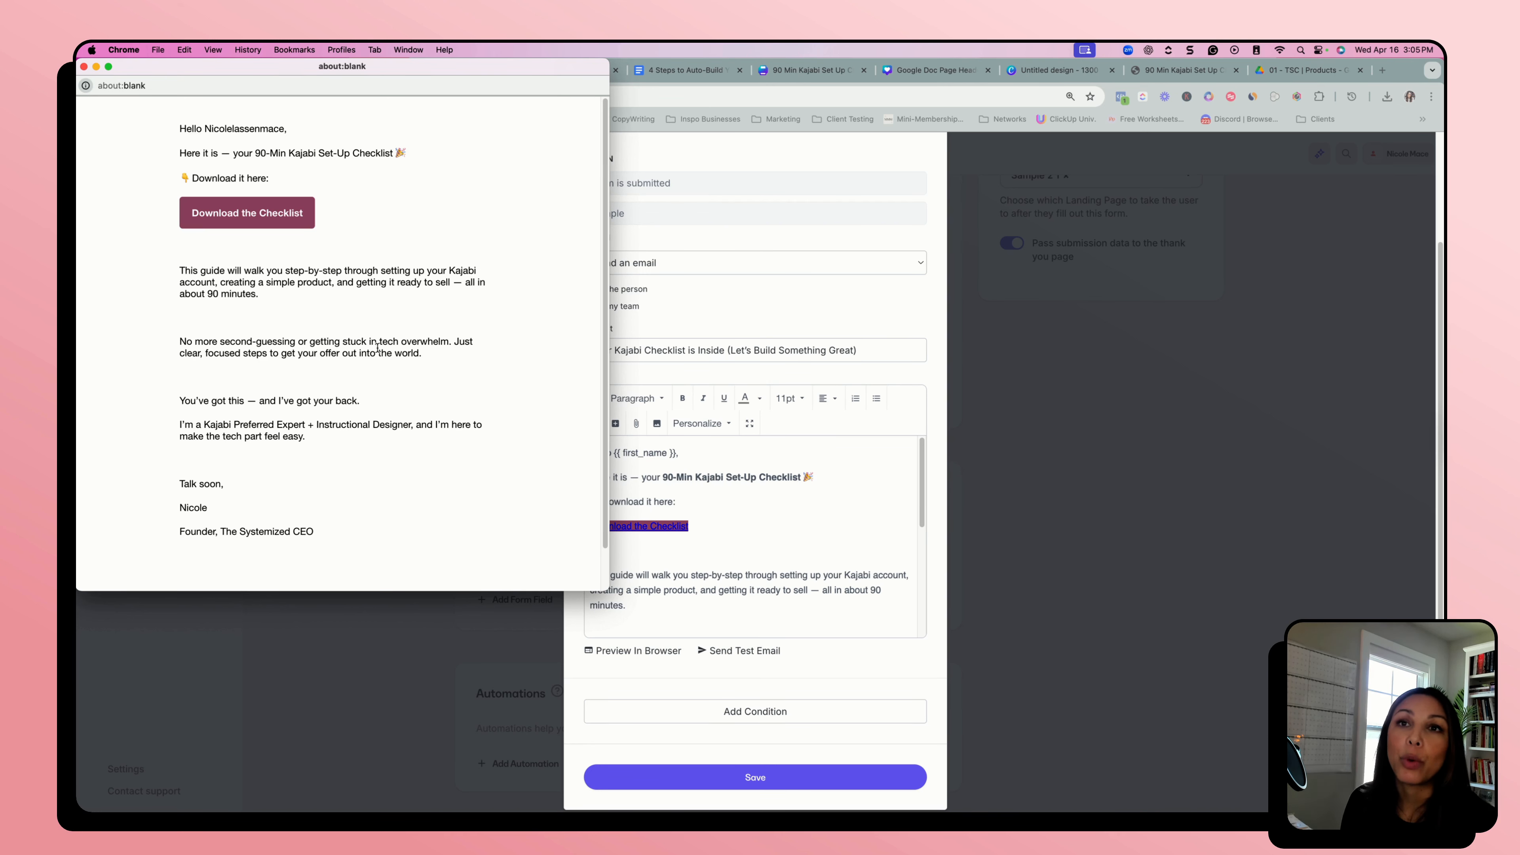
scroll(304, 428, "down", 2)
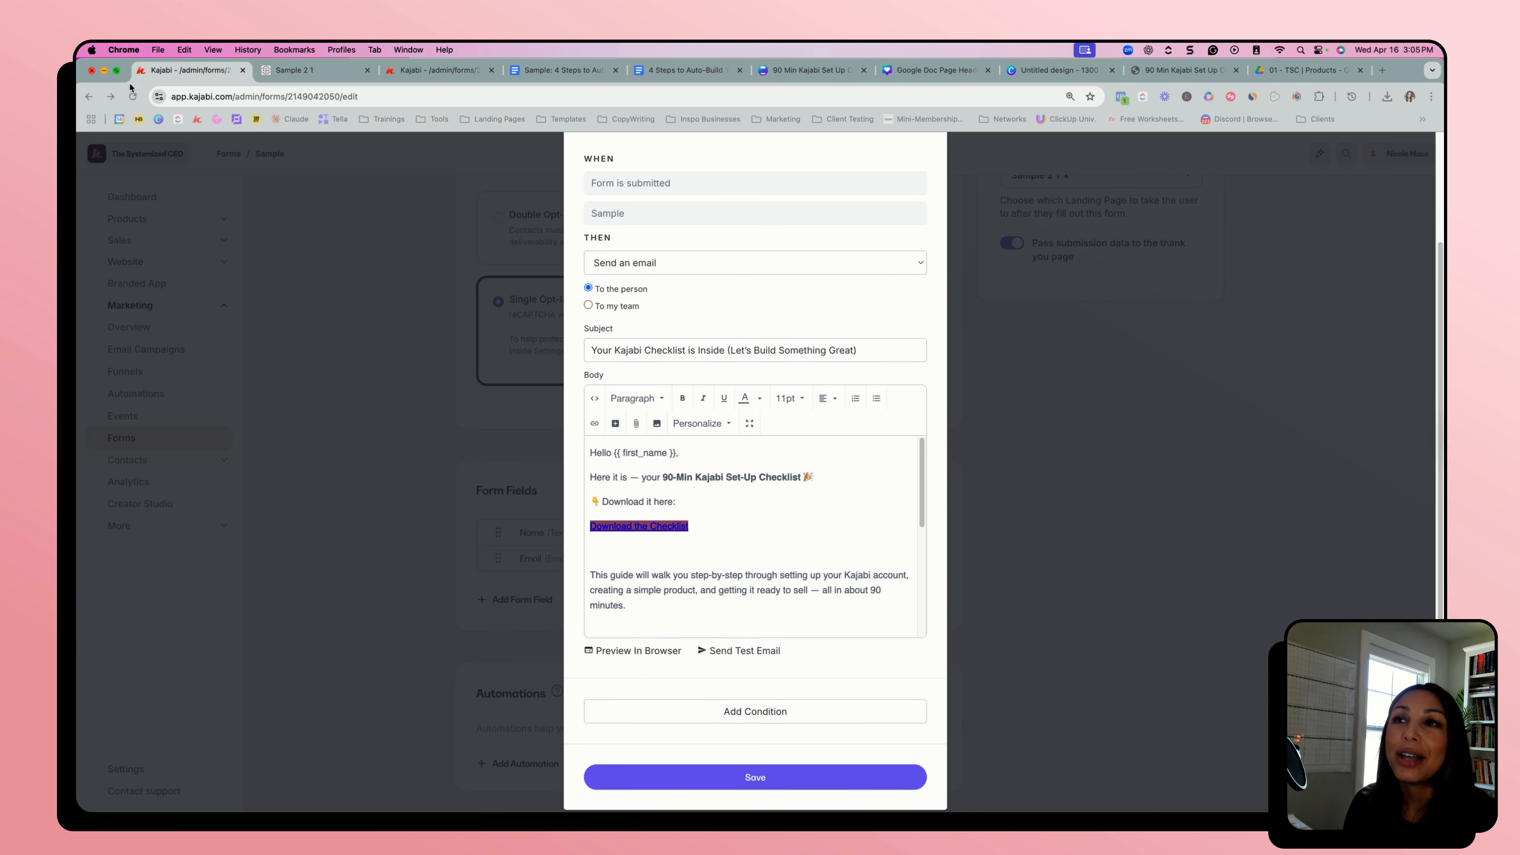
left_click(85, 66)
- Check the rest of the email body and save the automation on the Sample form
scroll(824, 630, "down", 5)
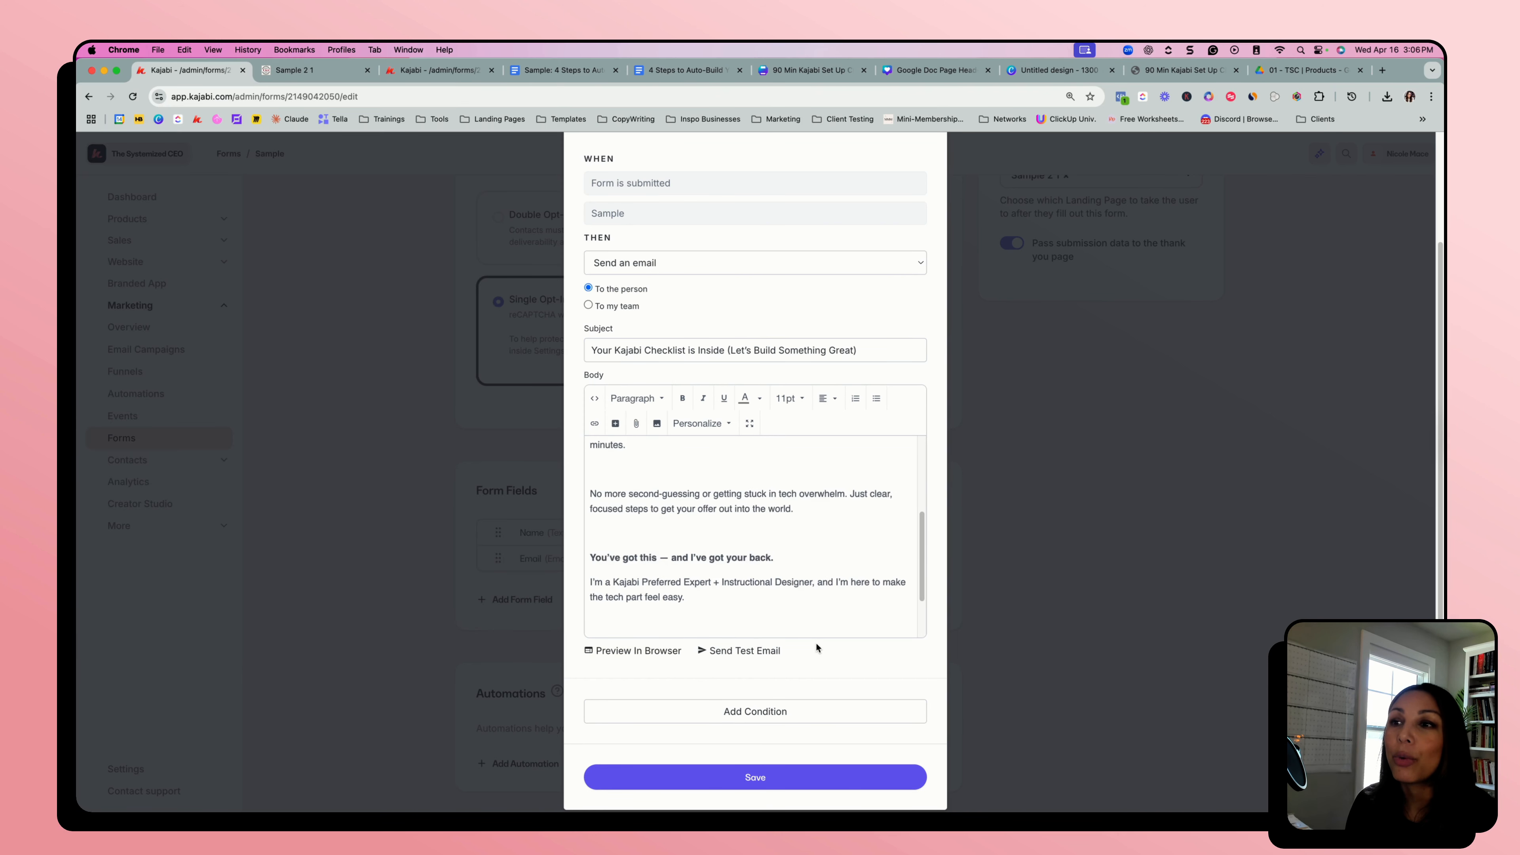
left_click(770, 779)
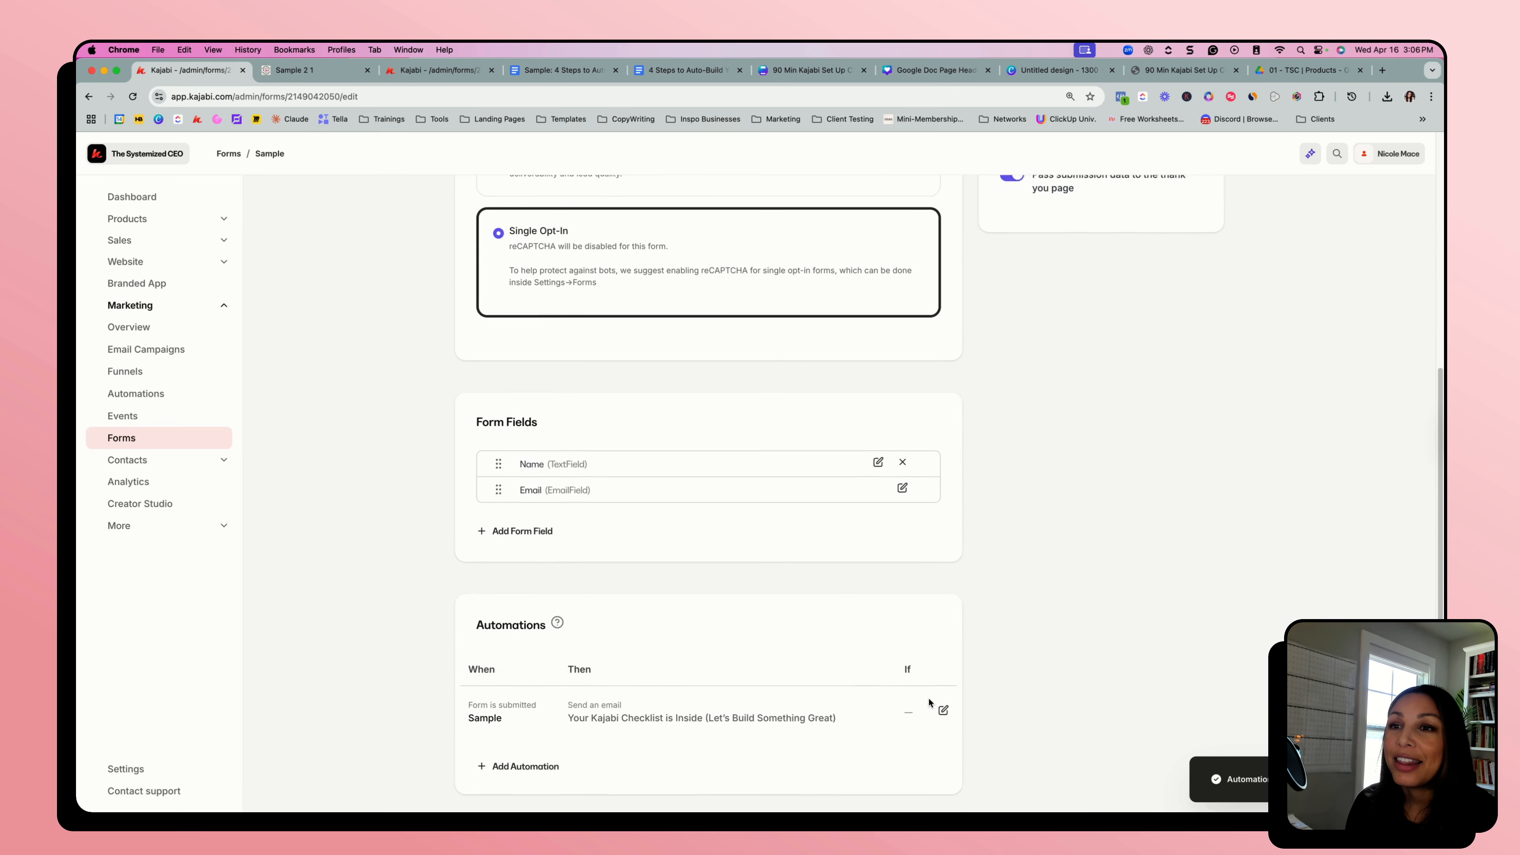
scroll(928, 696, "up", 3)
scroll(1018, 686, "up", 3)
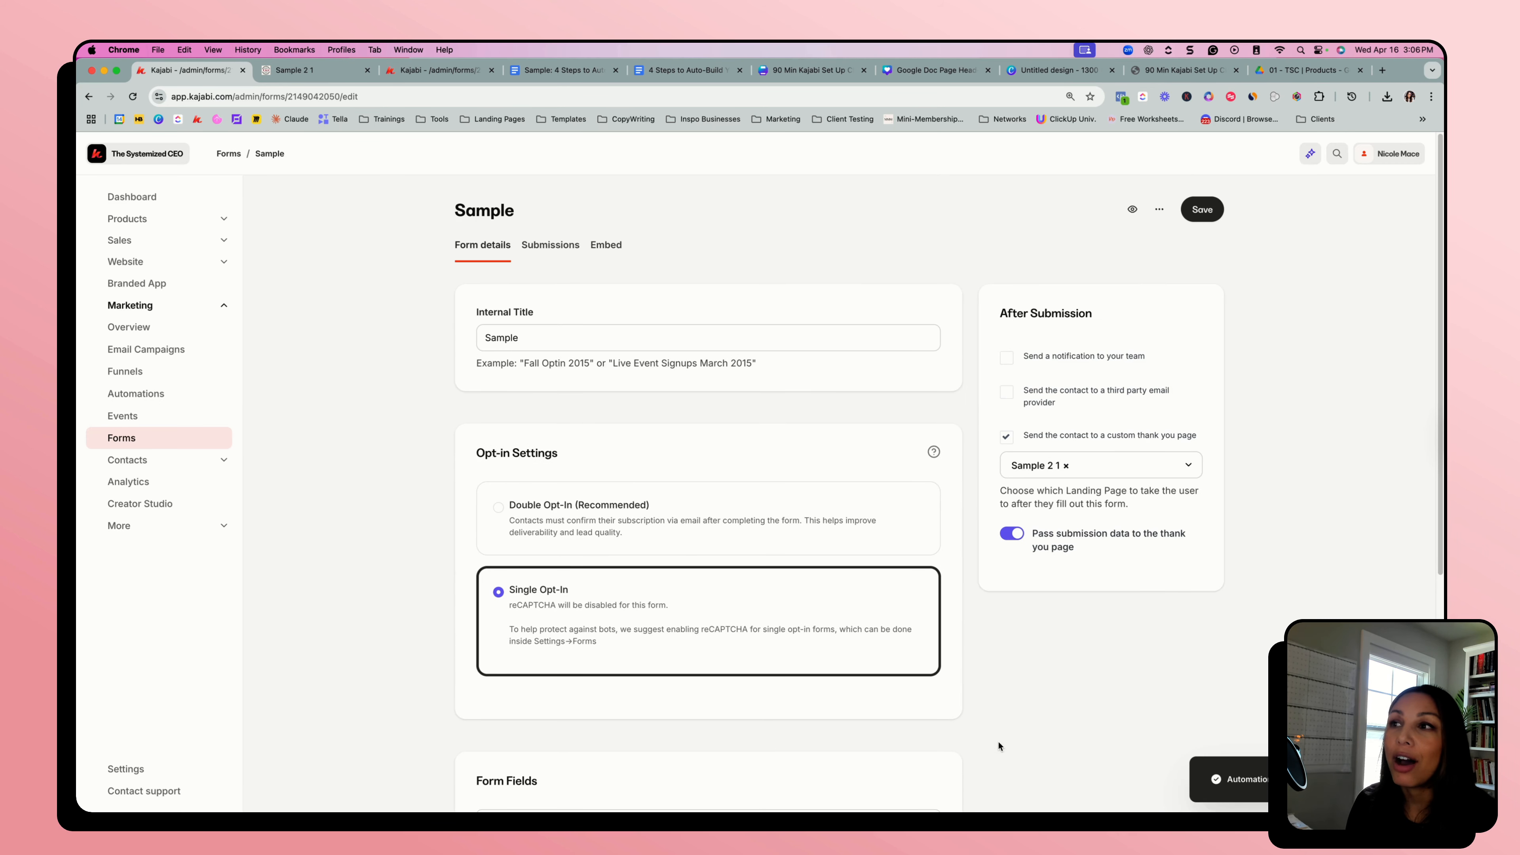
- Review the four steps and the "Why this matters?" diagram in the "4 Steps to Auto-Build Your Email List in Kajabi" document
left_click(689, 70)
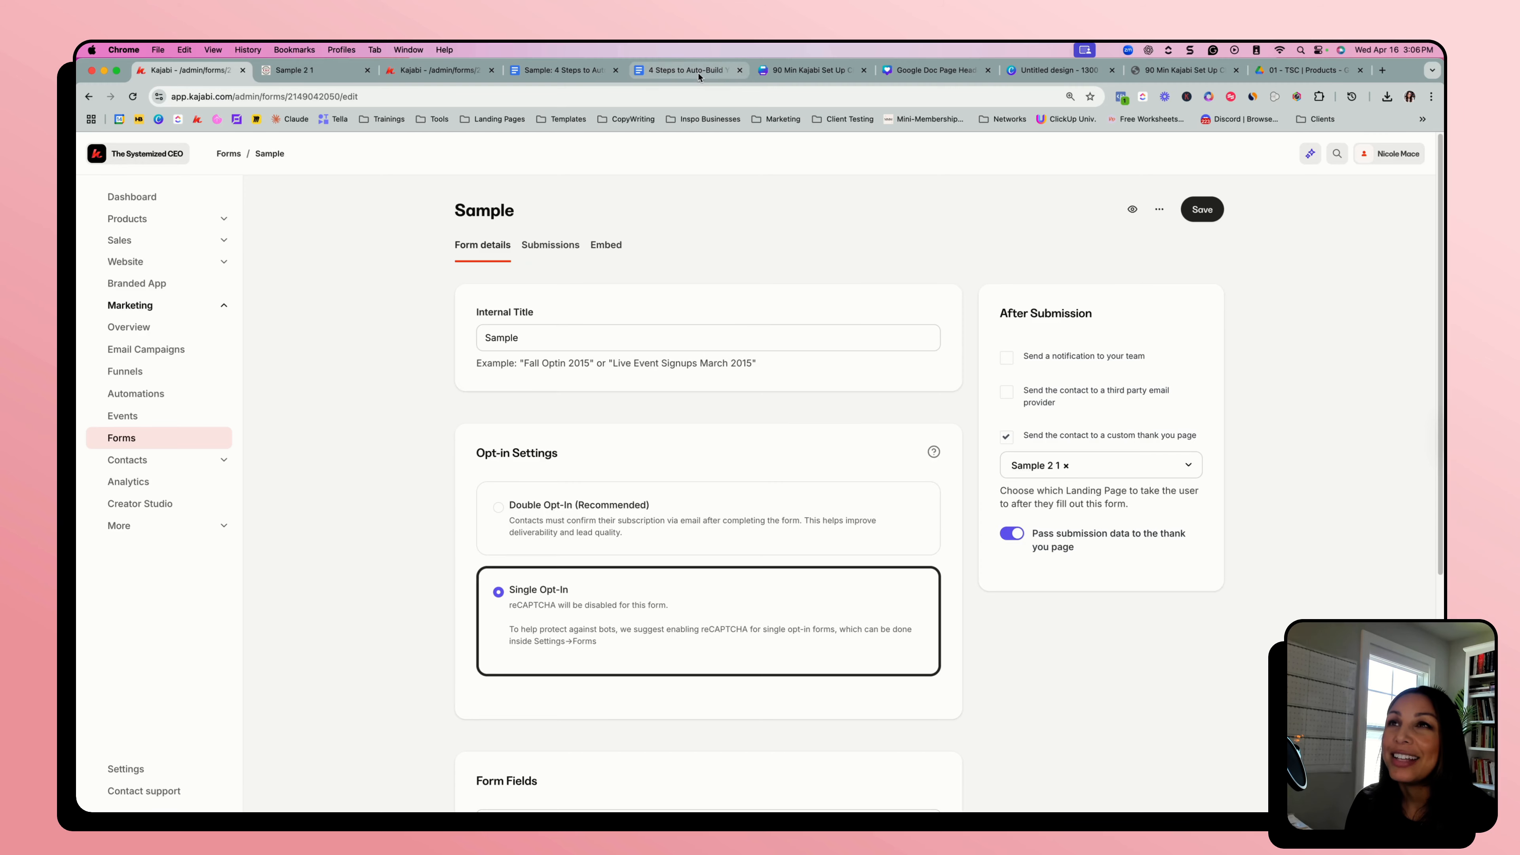
scroll(748, 419, "up", 10)
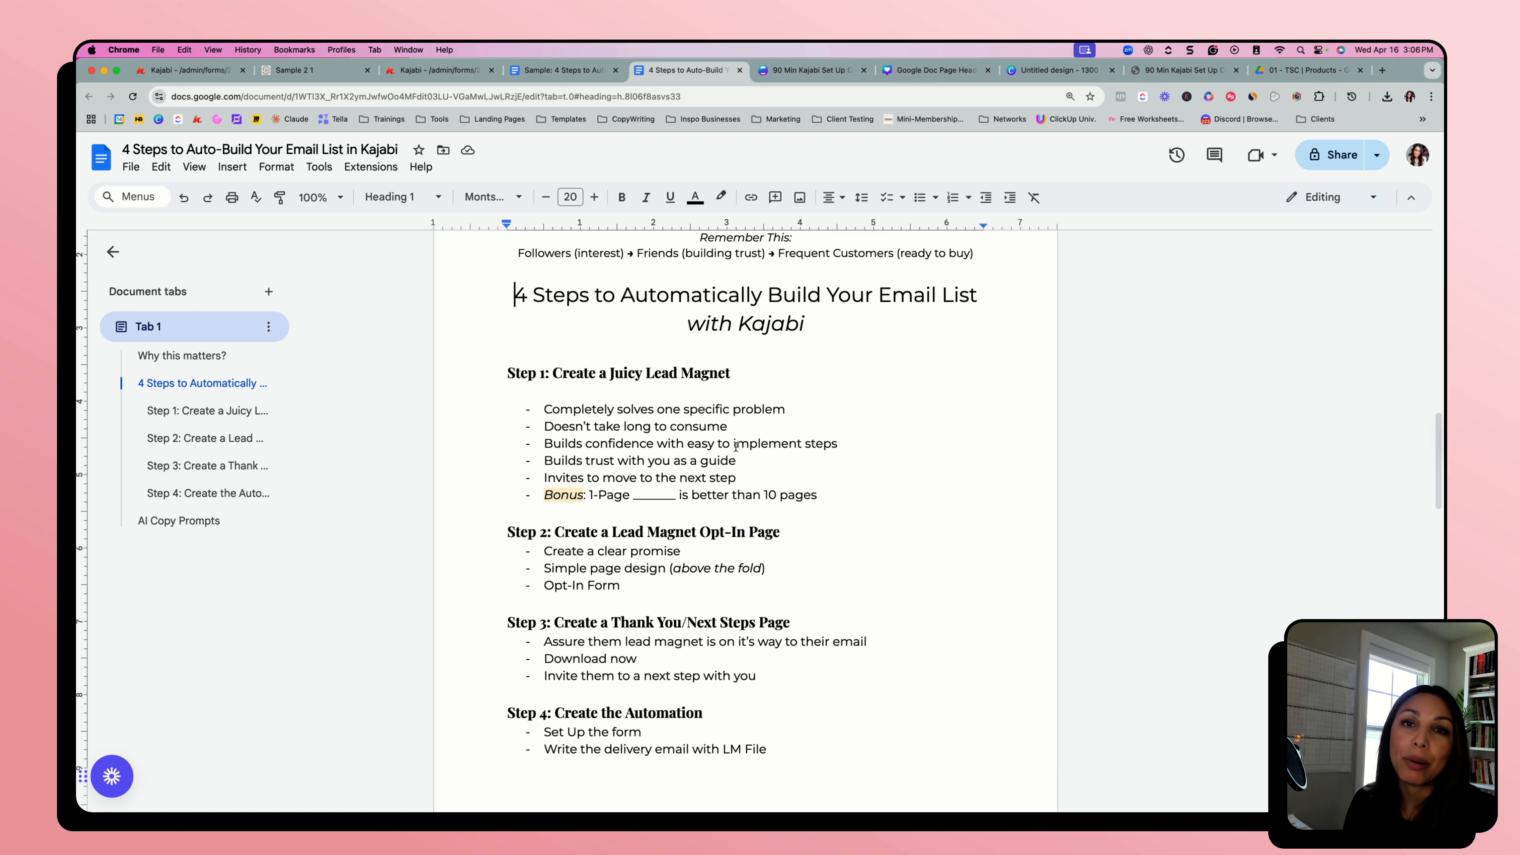
scroll(671, 467, "down", 4)
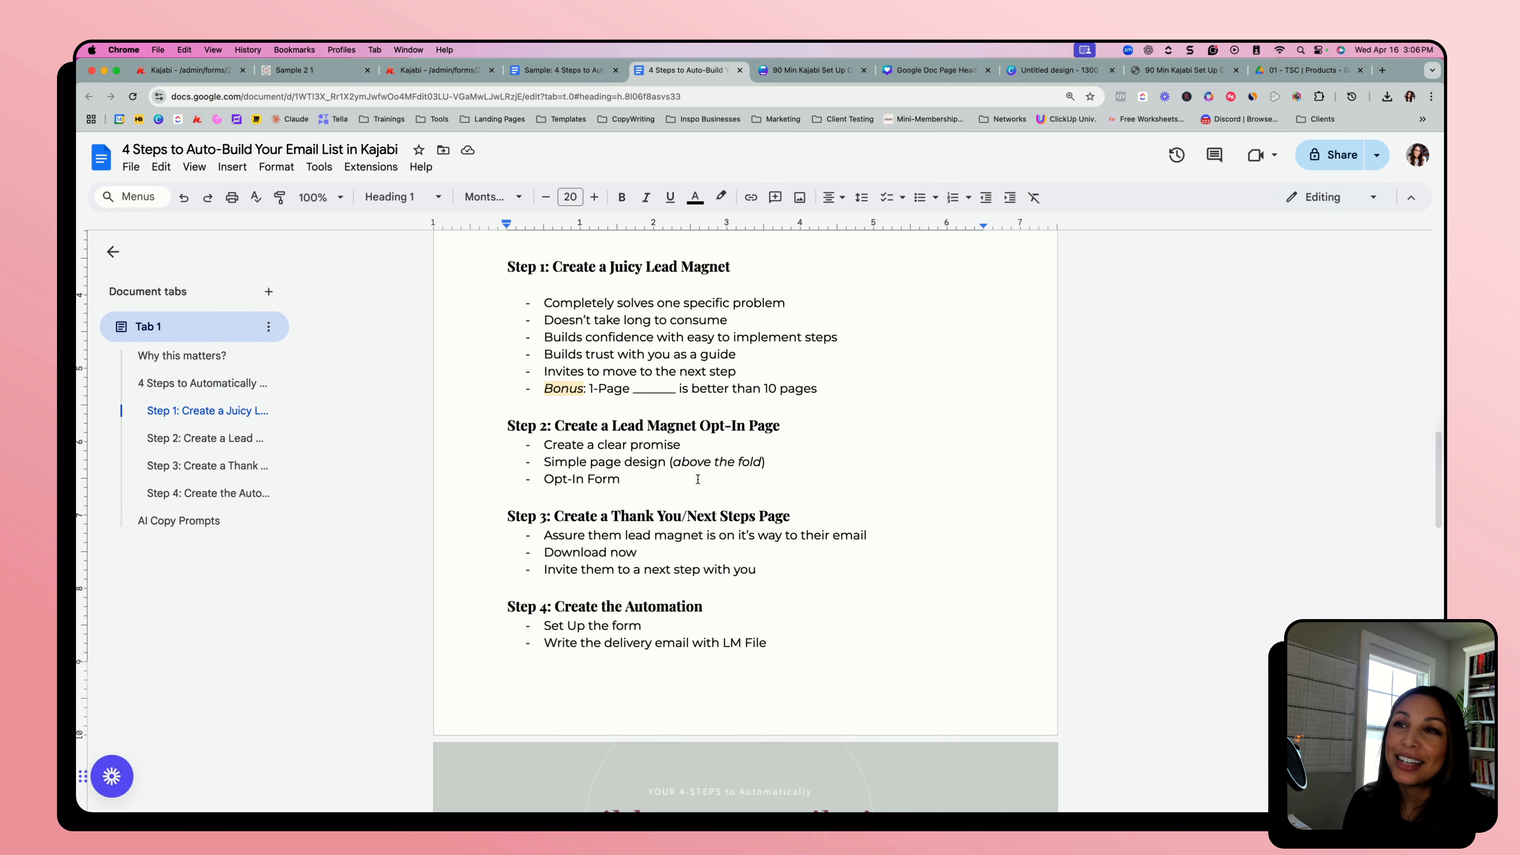
scroll(698, 479, "down", 2)
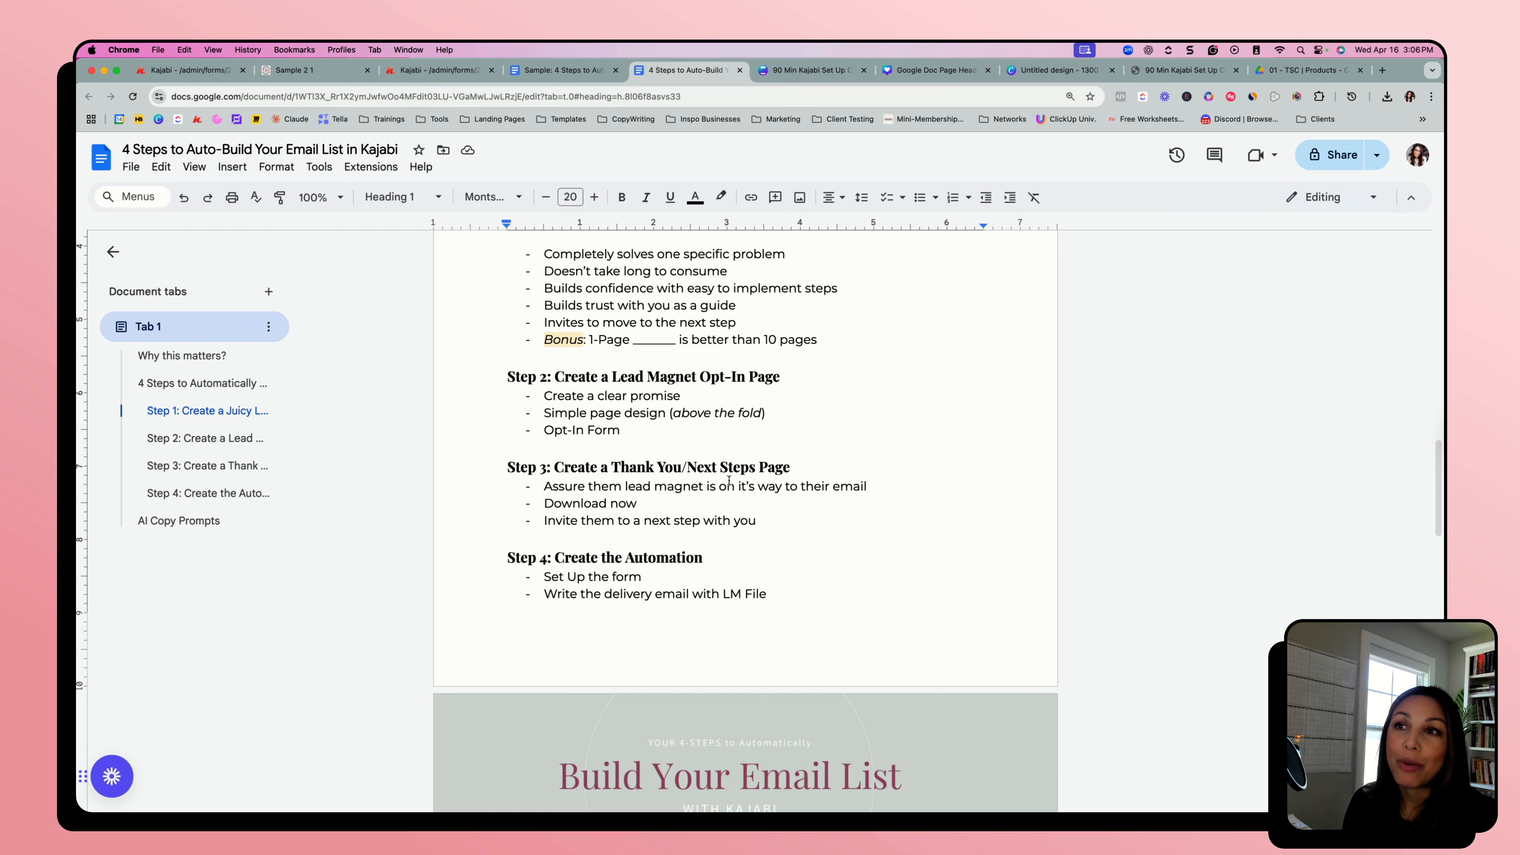
scroll(718, 475, "down", 1)
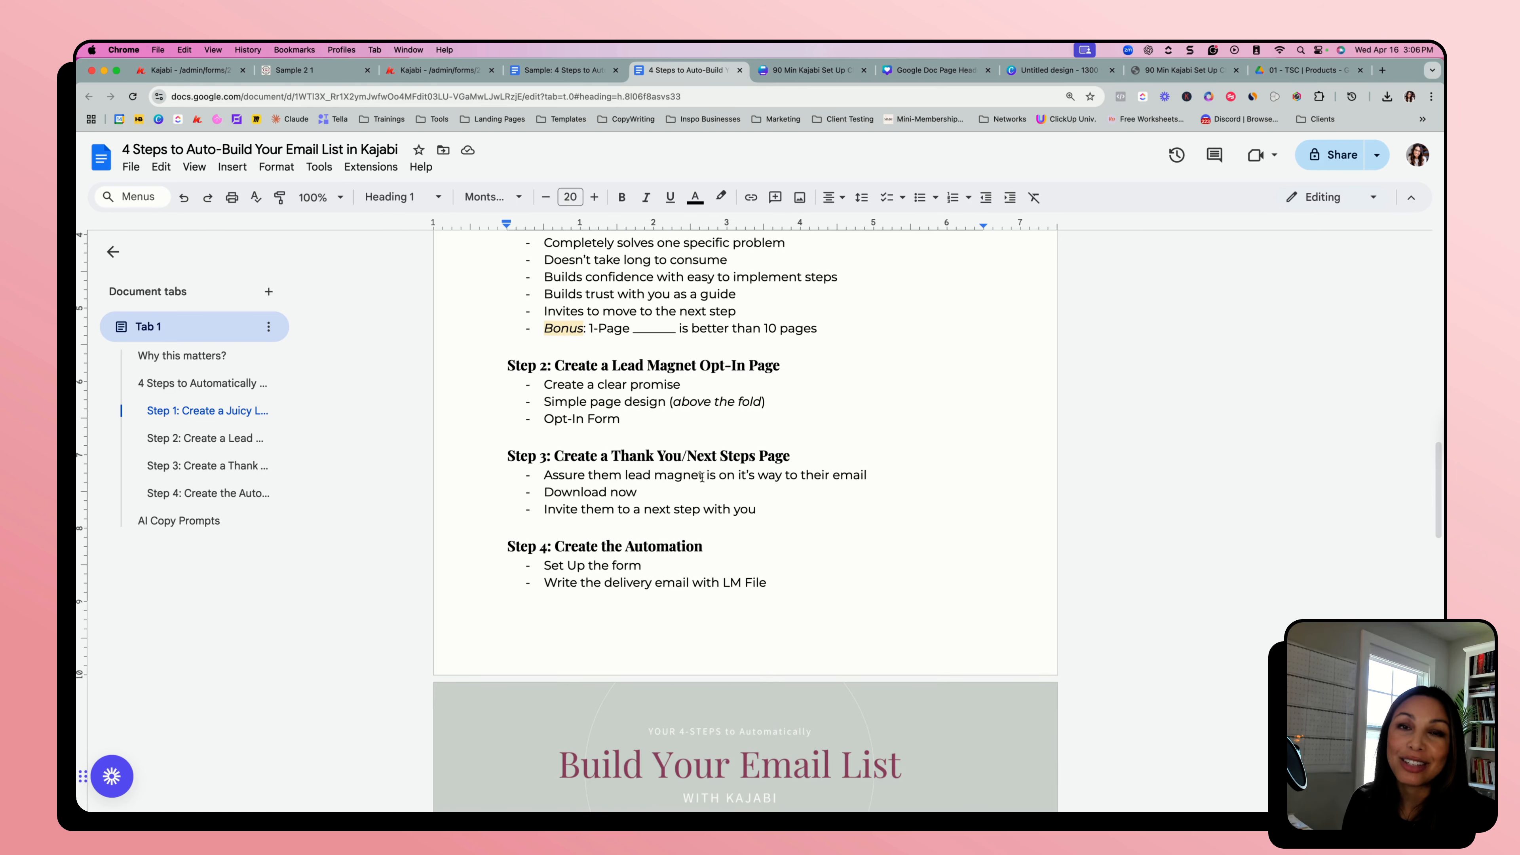
scroll(748, 493, "down", 2)
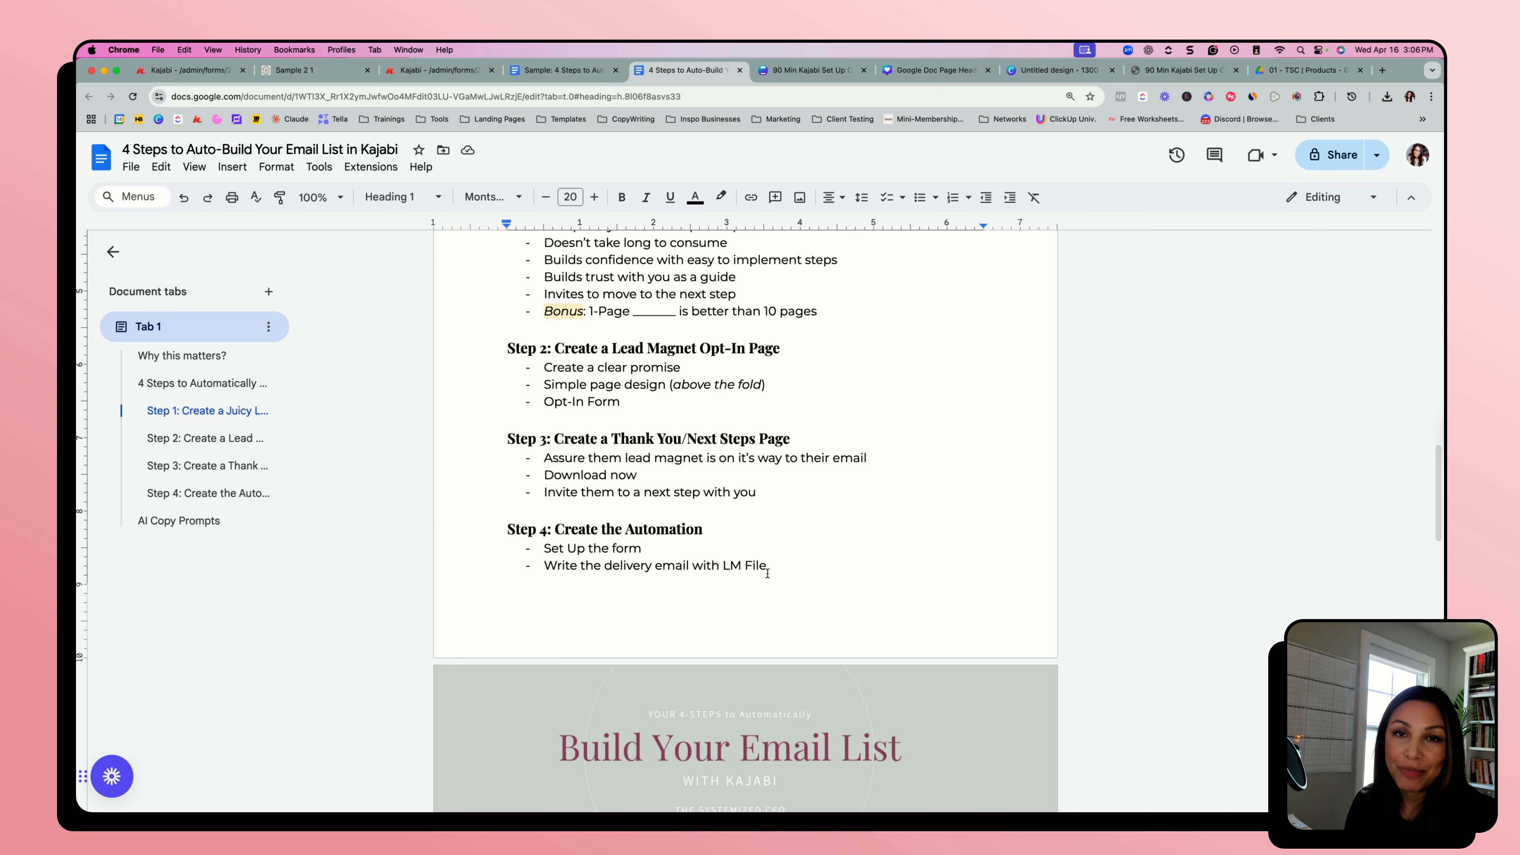
scroll(781, 520, "up", 20)
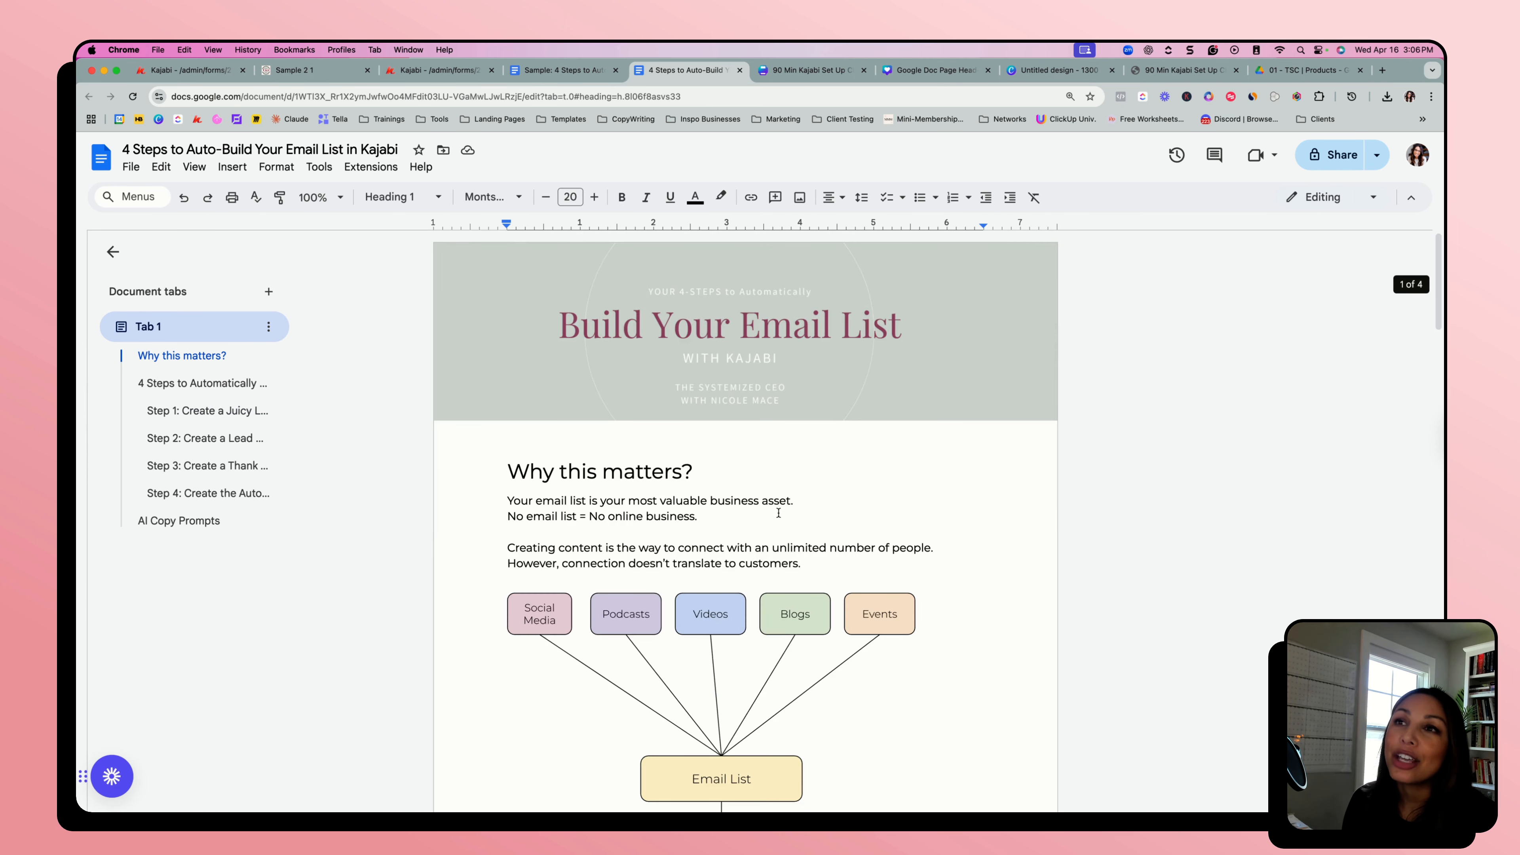
scroll(633, 549, "down", 5)
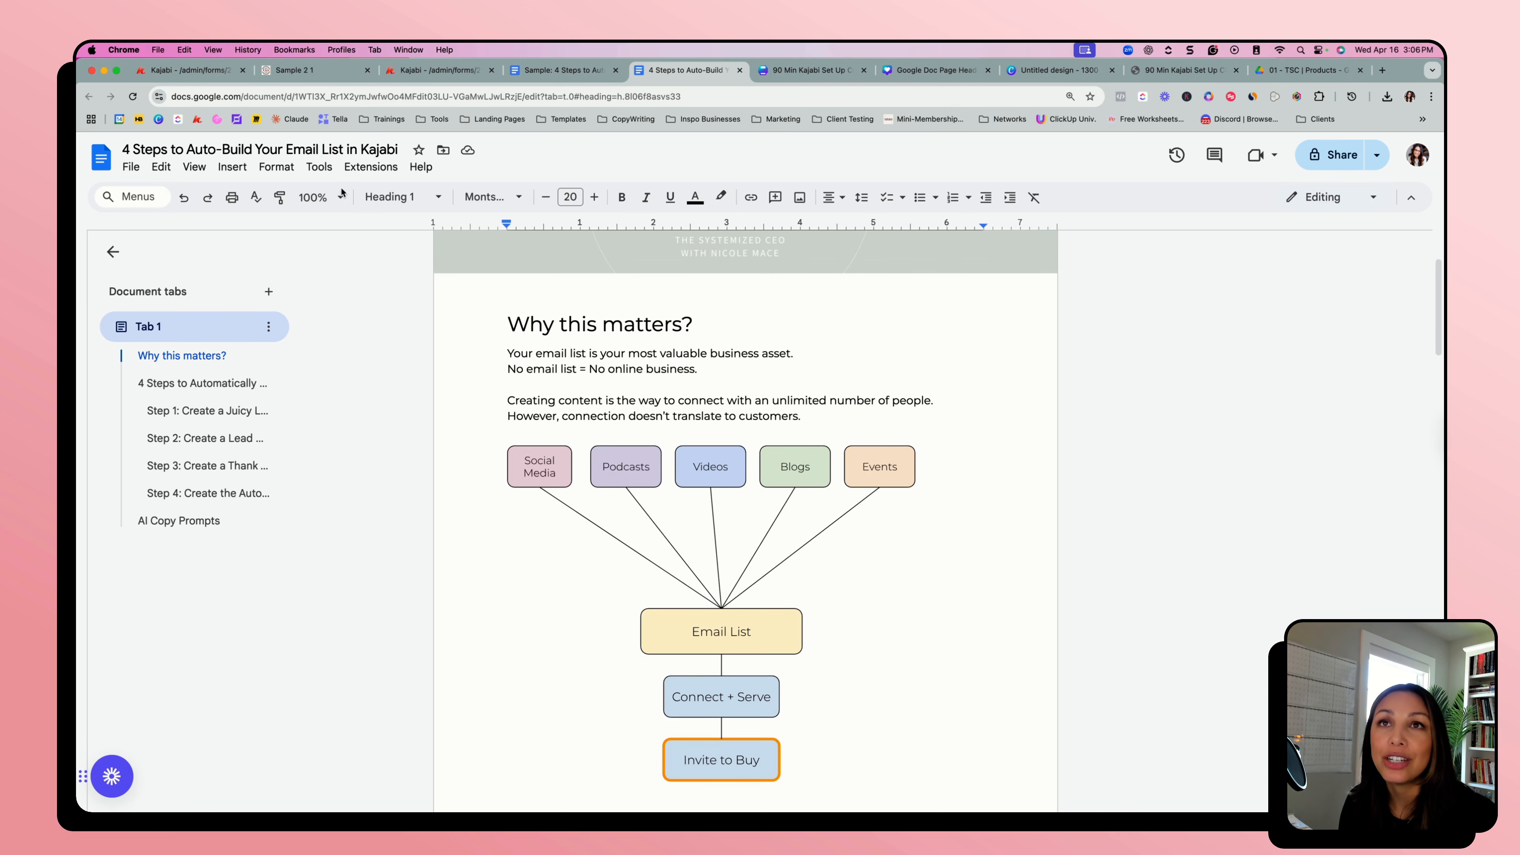
- Return to Kajabi and open the details of the "Sample 2" landing page for editing
left_click(198, 71)
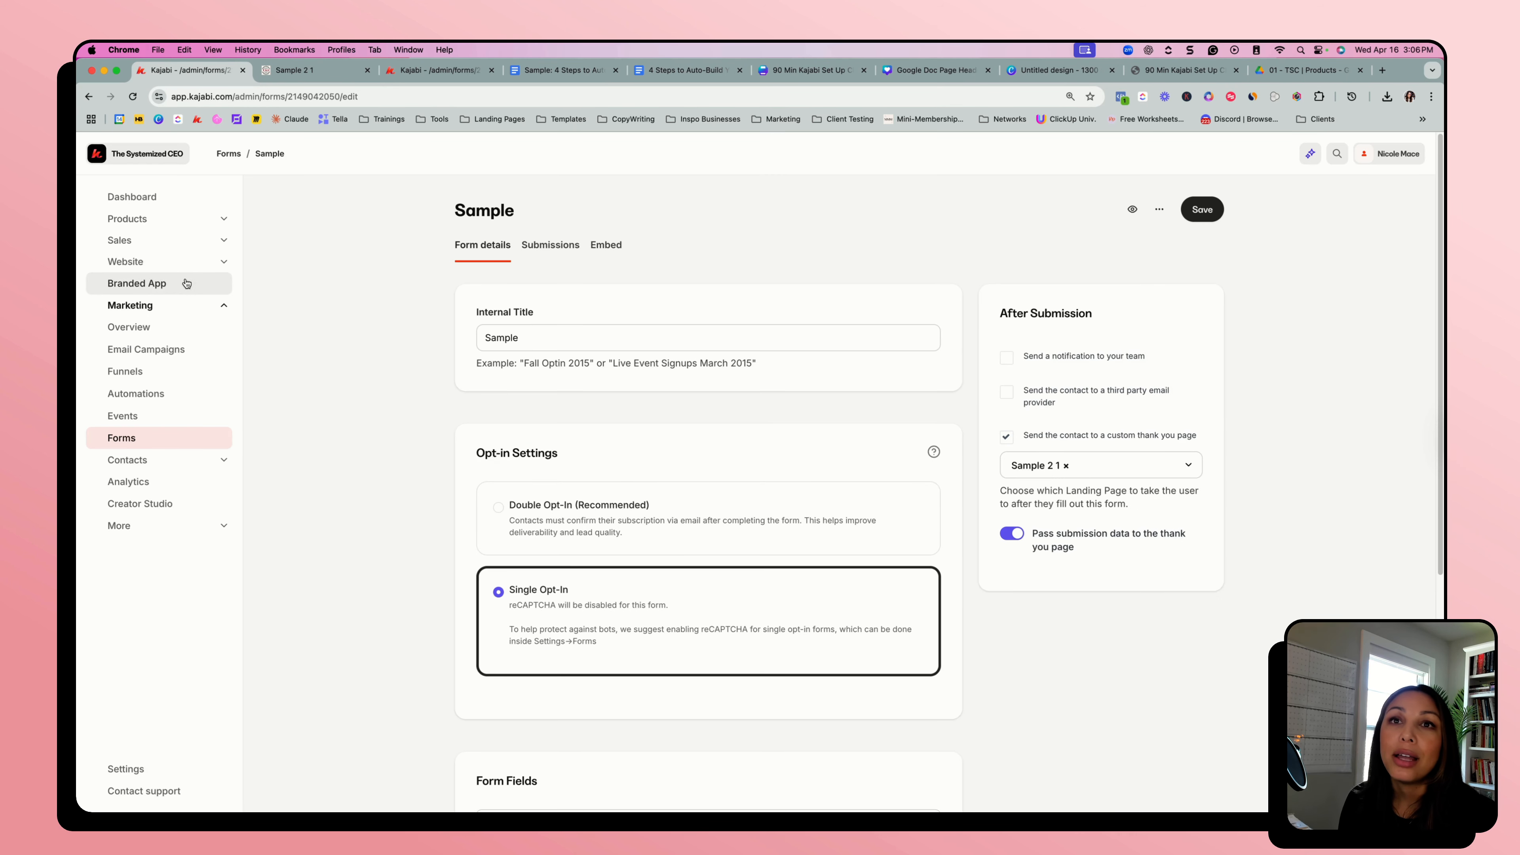
left_click(185, 262)
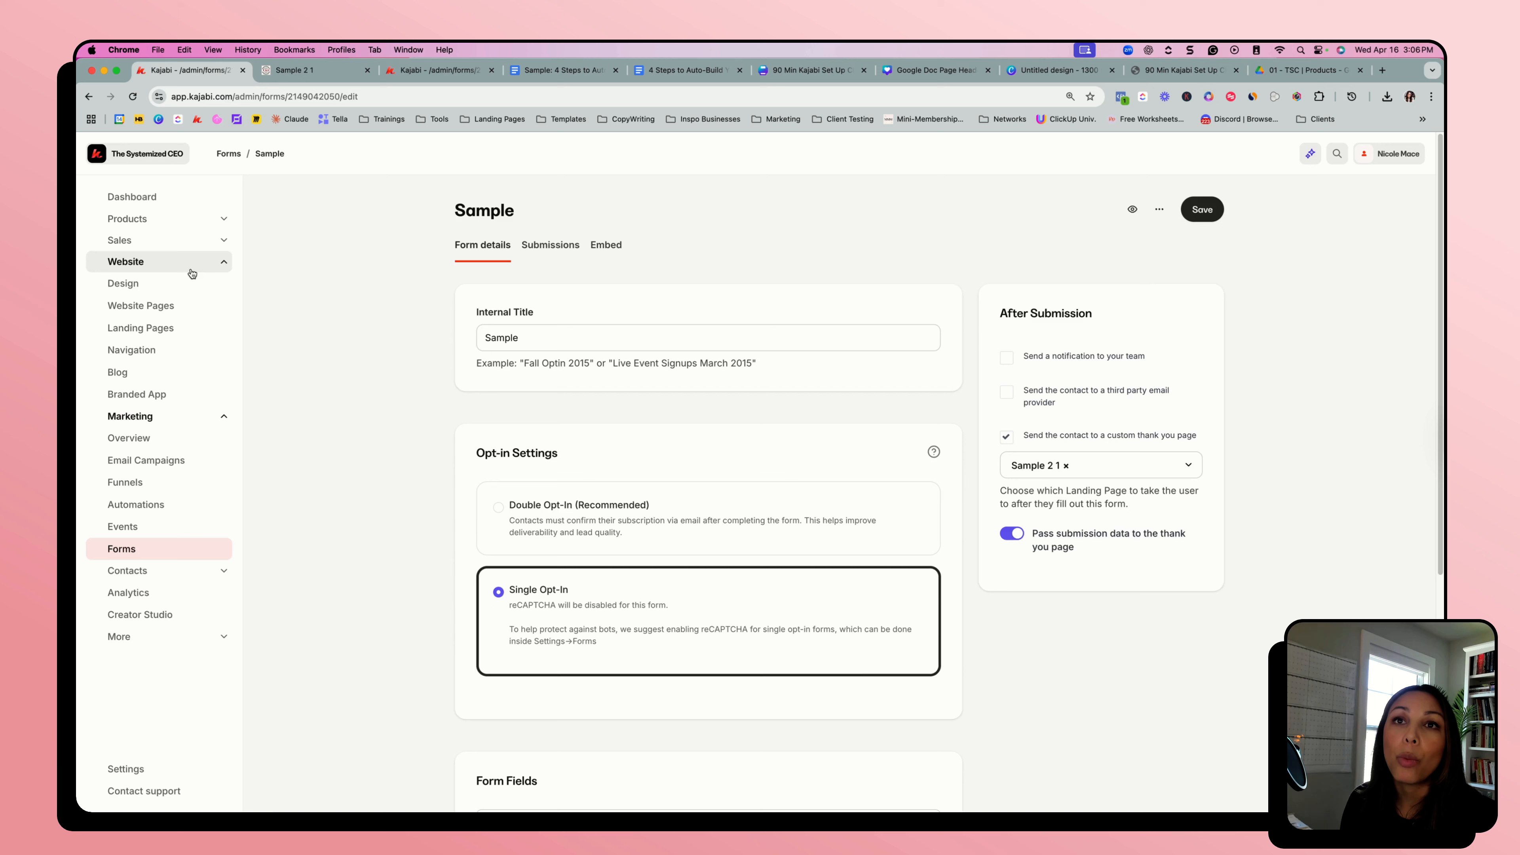
left_click(184, 329)
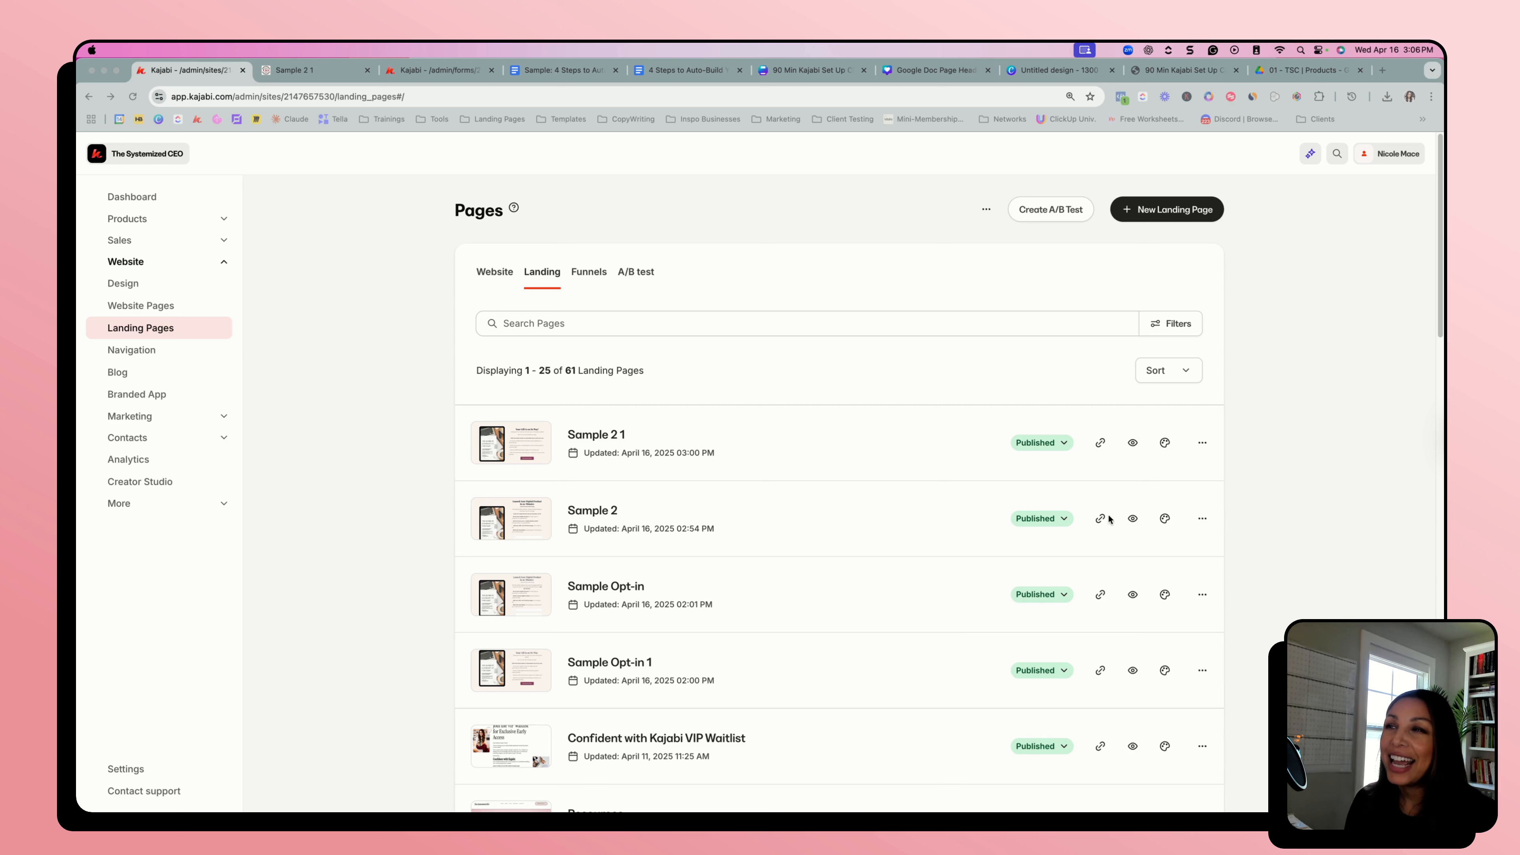
left_click(1206, 523)
left_click(1204, 520)
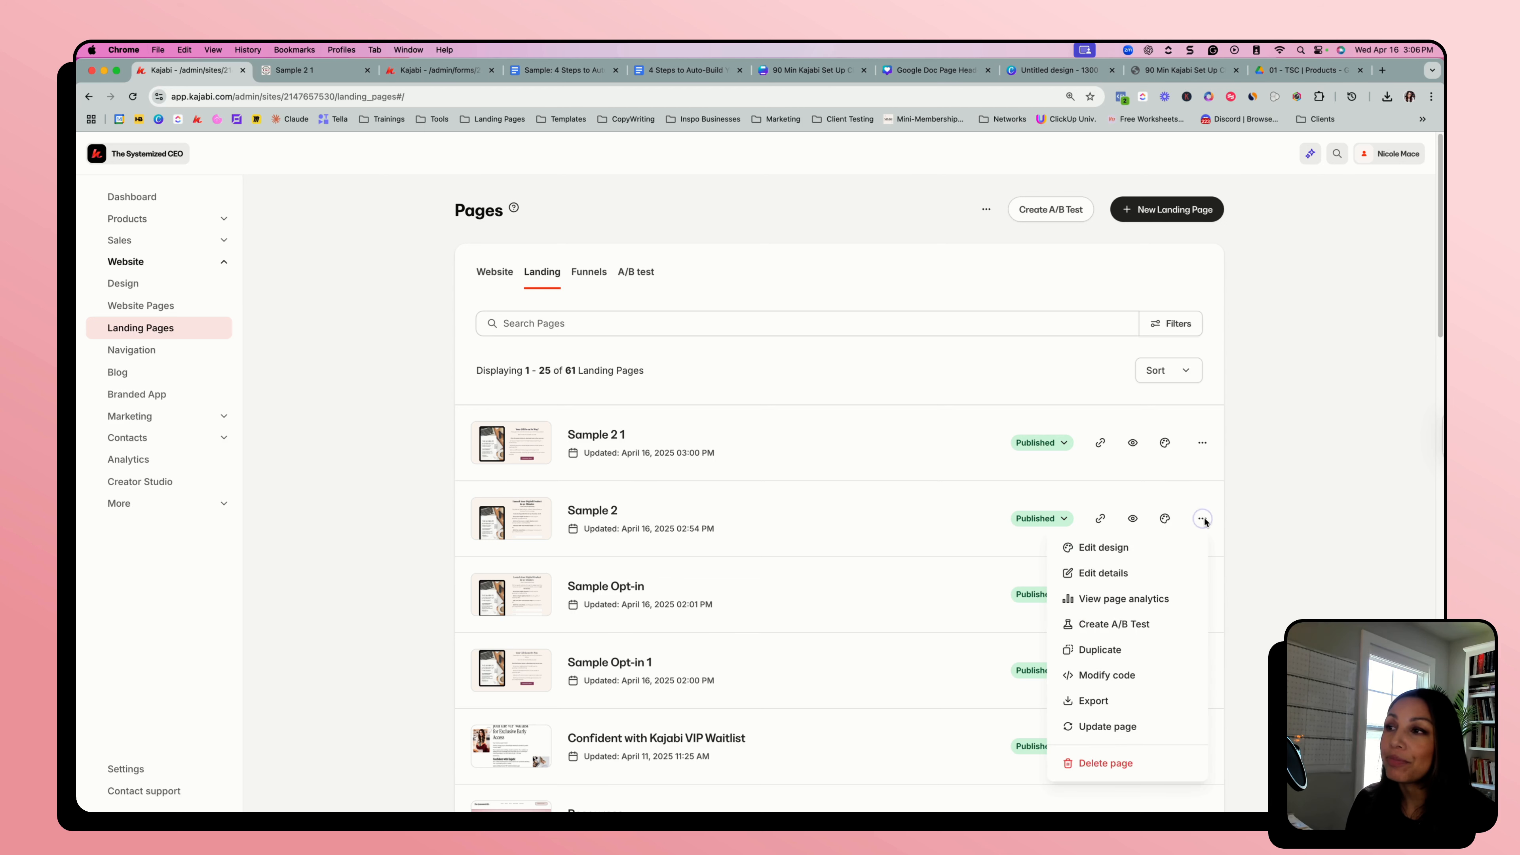
left_click(1107, 574)
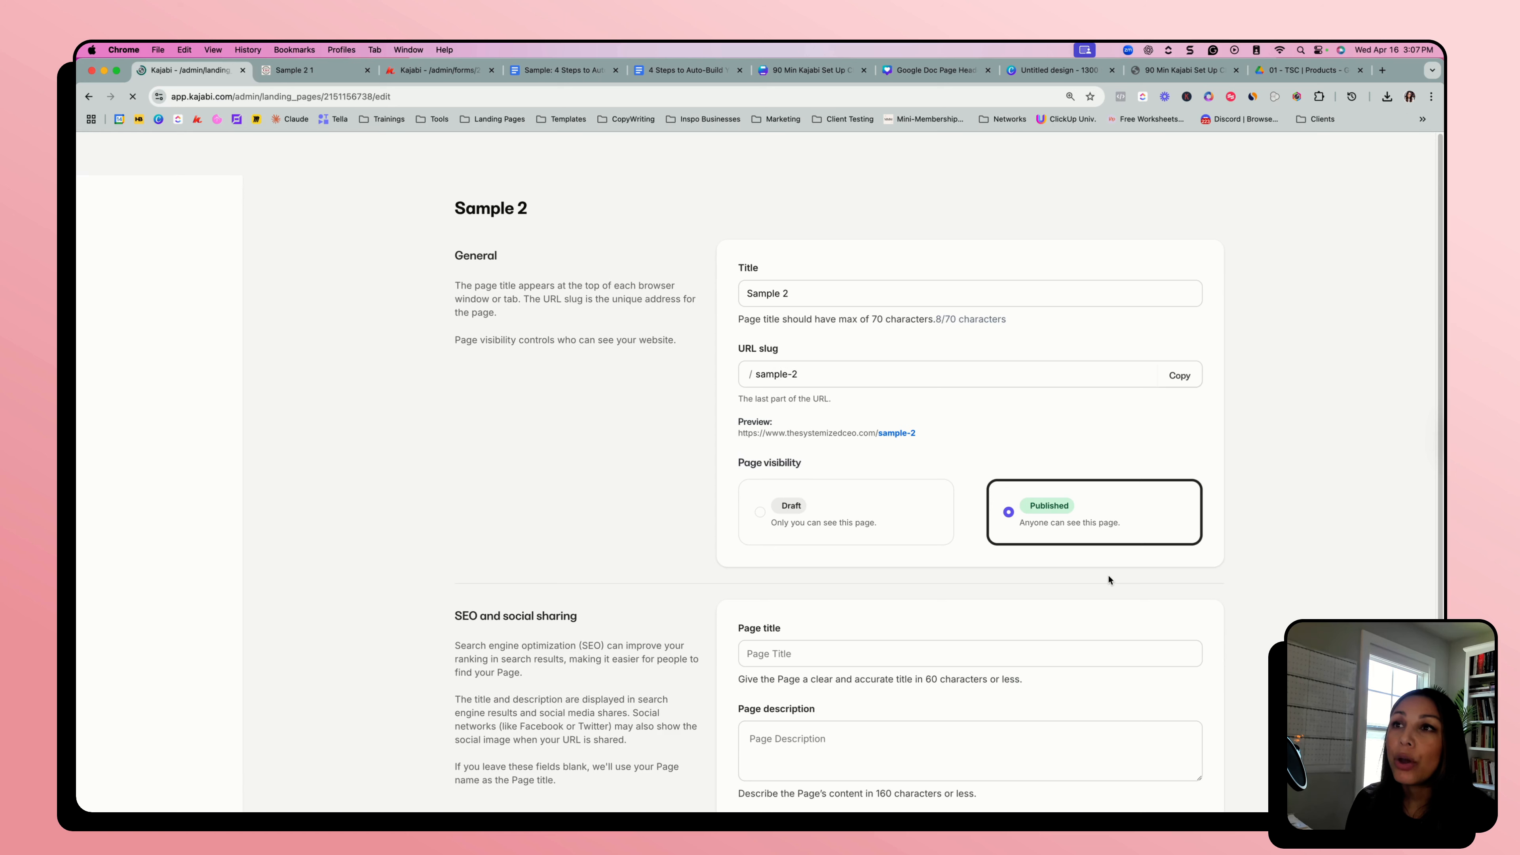
- Review the title and URL slug fields of the Sample 2 landing page and save the page details
triple_click(815, 294)
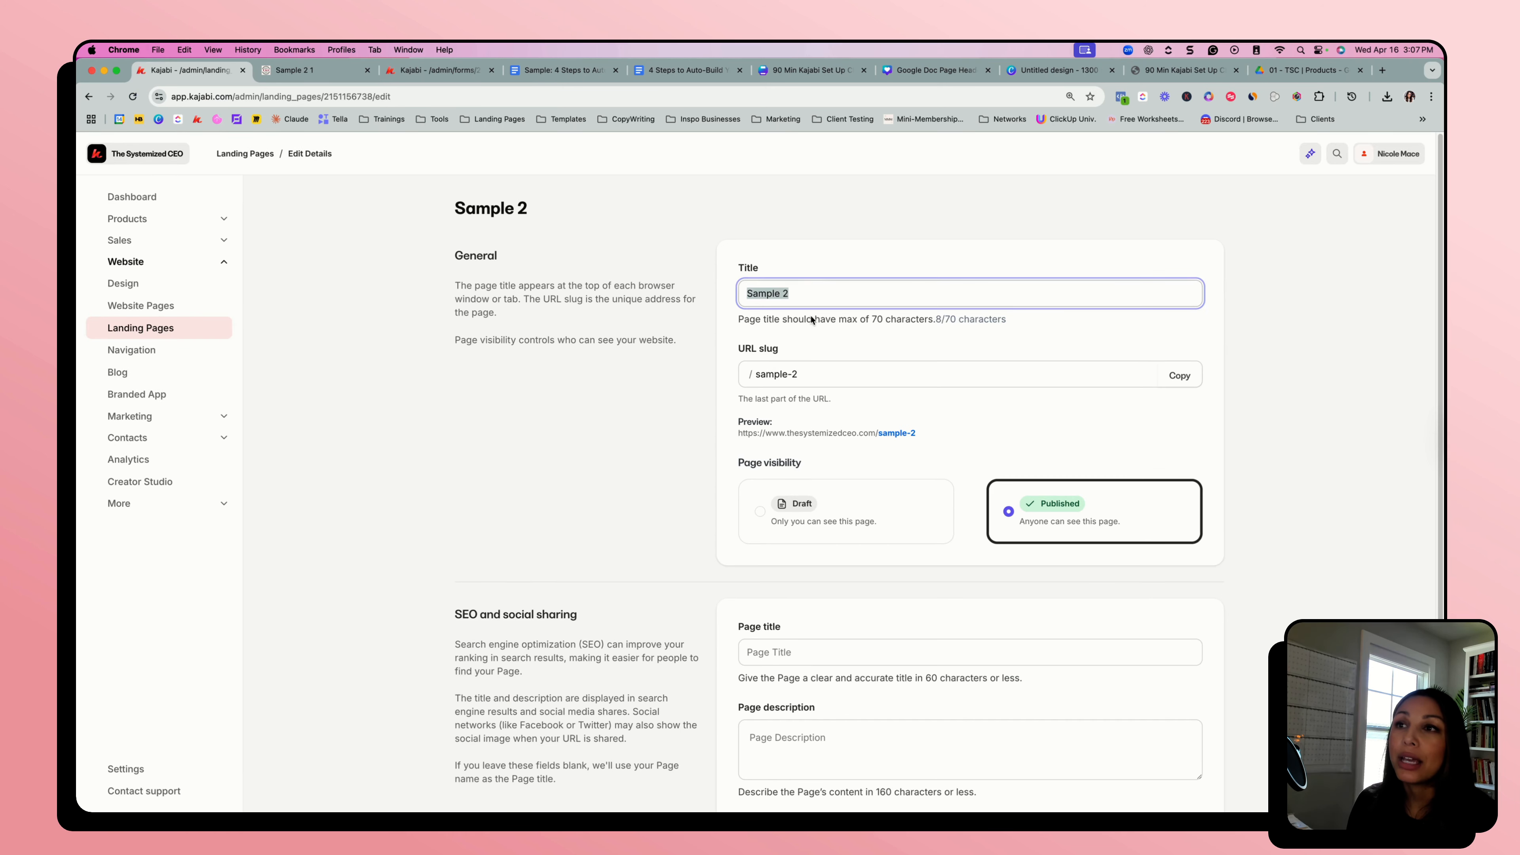
left_click(801, 377)
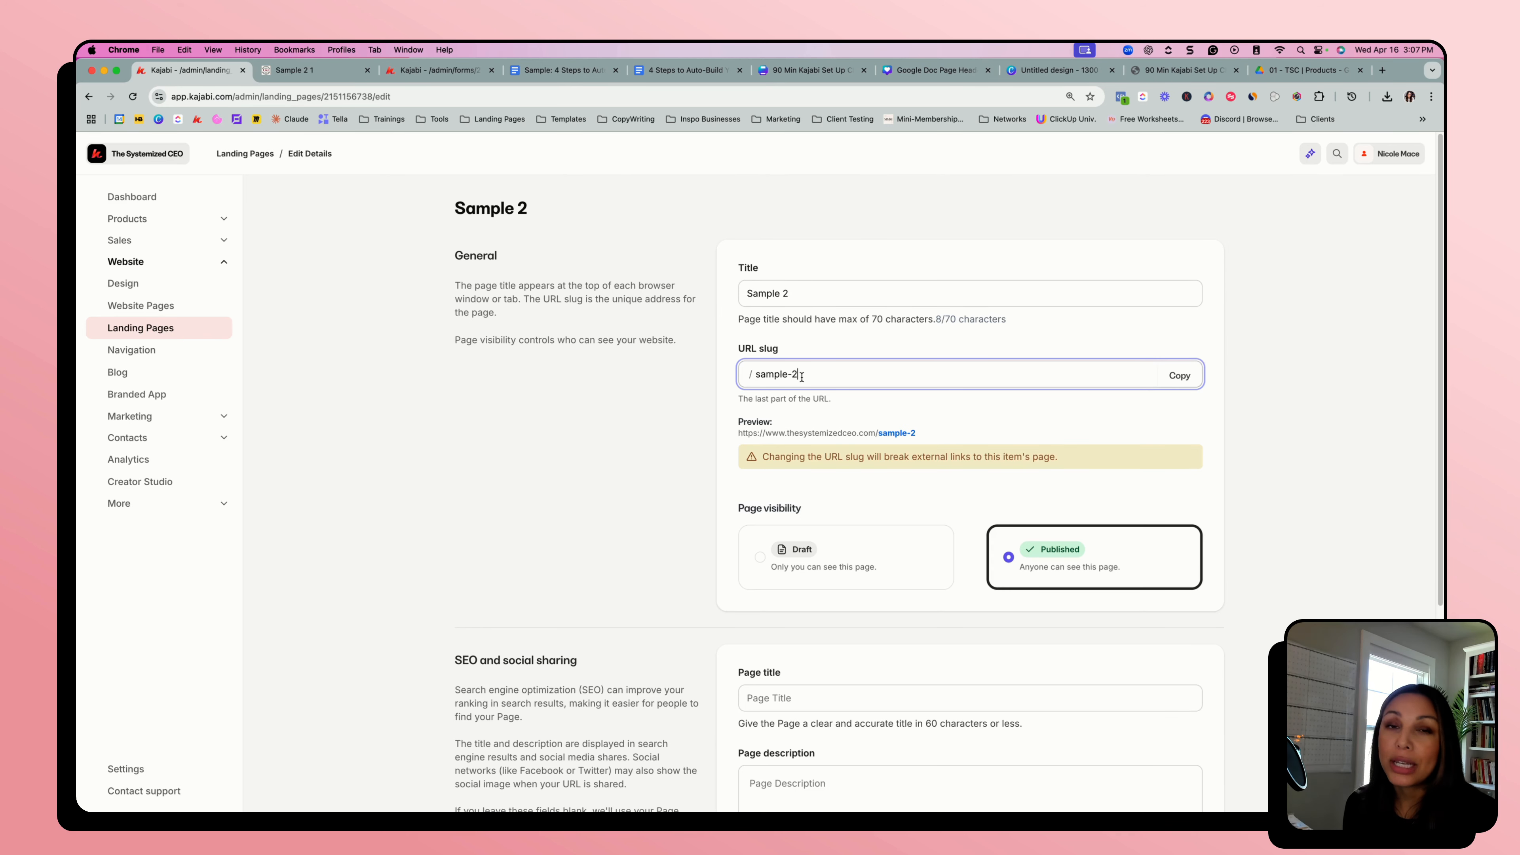
scroll(737, 414, "down", 5)
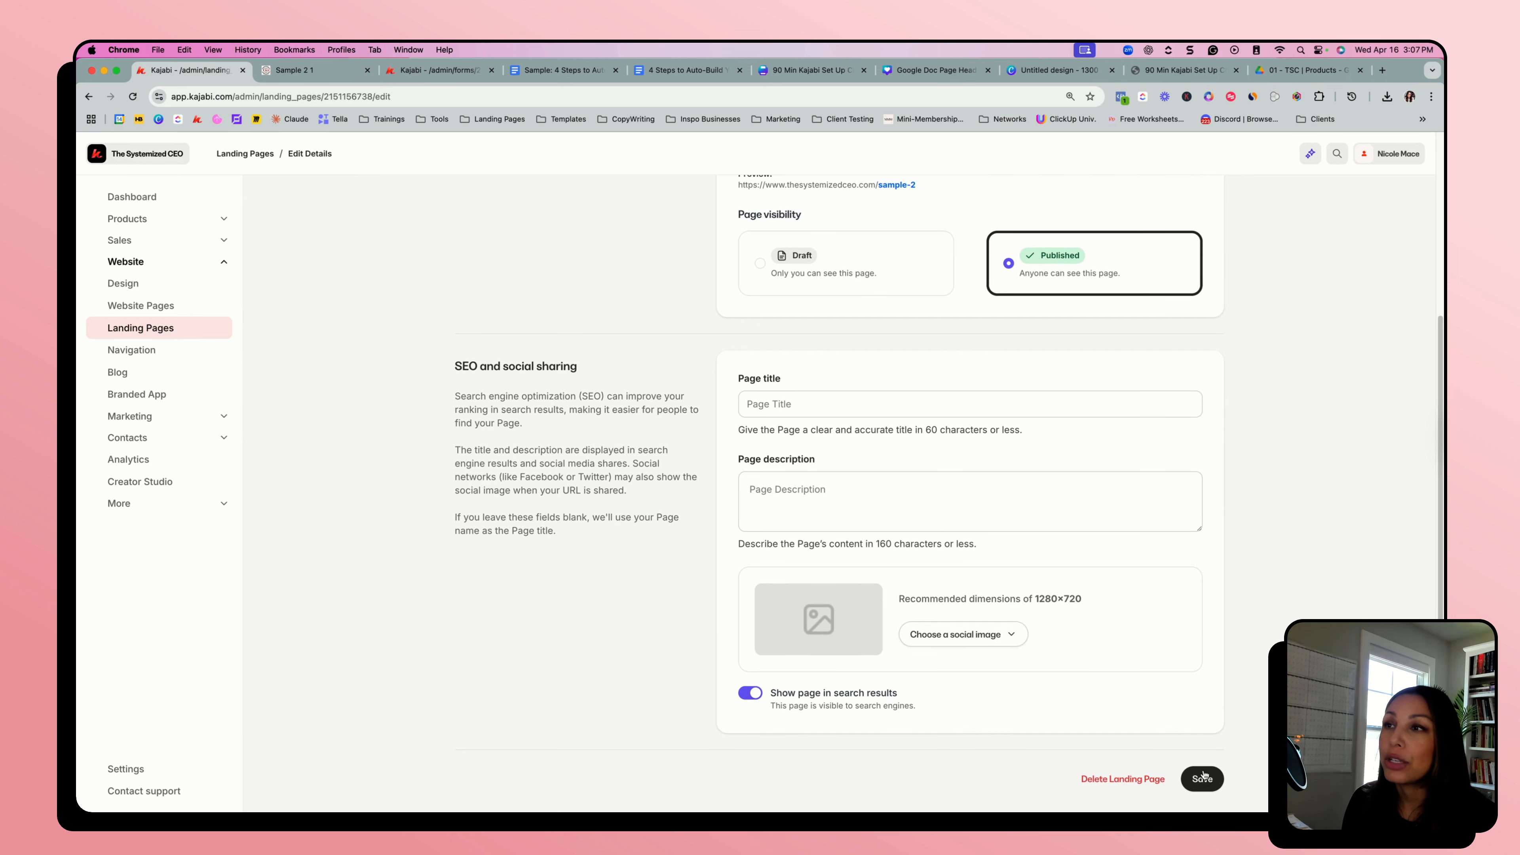
left_click(1203, 796)
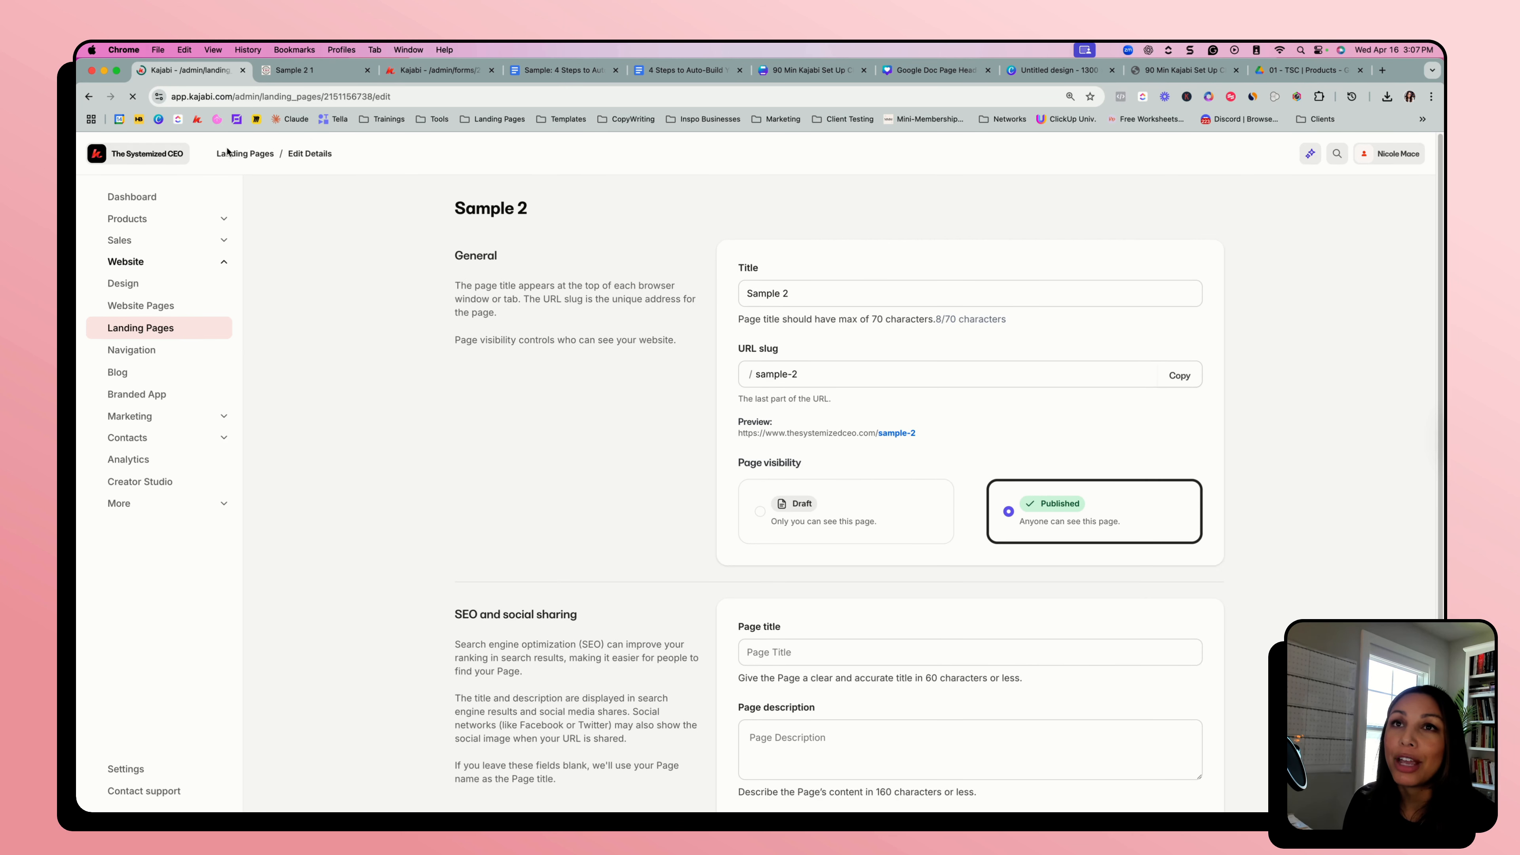